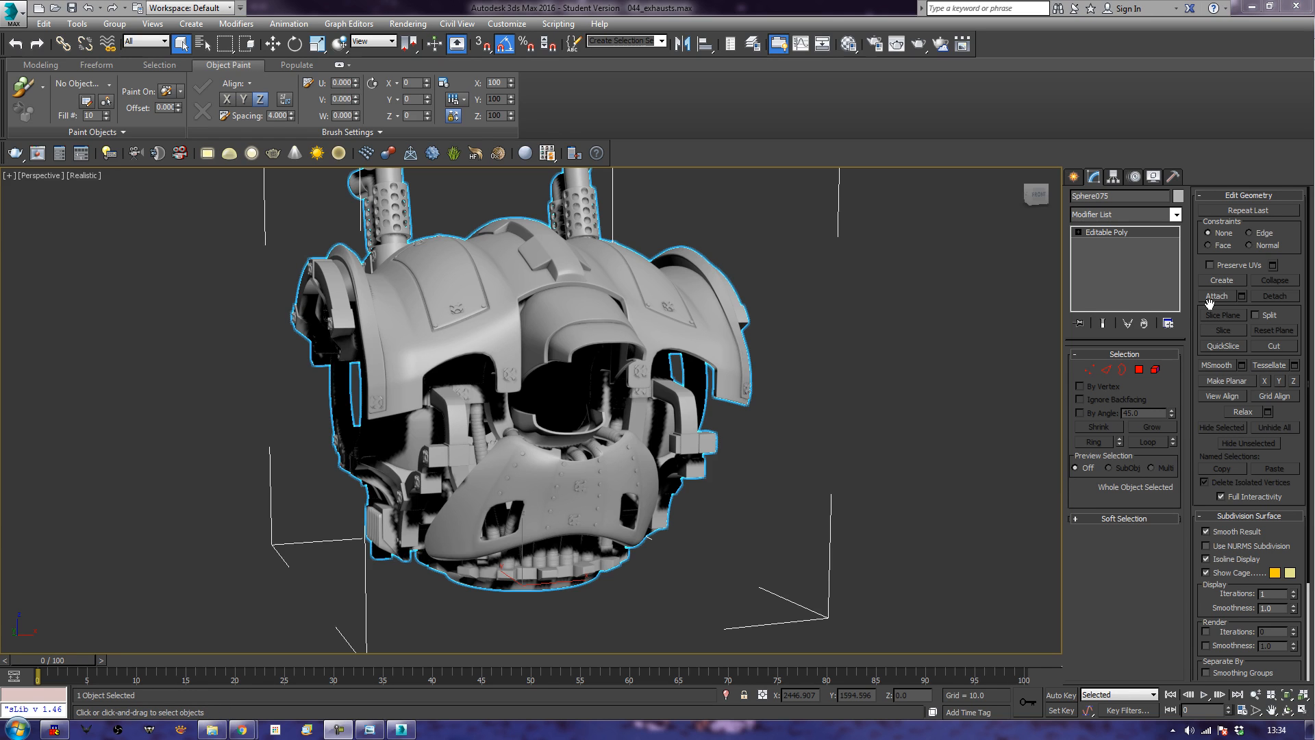
Step: Create a box primitive about 607 long and 748 wide in front of the mechanical model
click(1074, 179)
click(1097, 264)
scroll(858, 361, down, 5)
alt+middle_drag(866, 376, 876, 524)
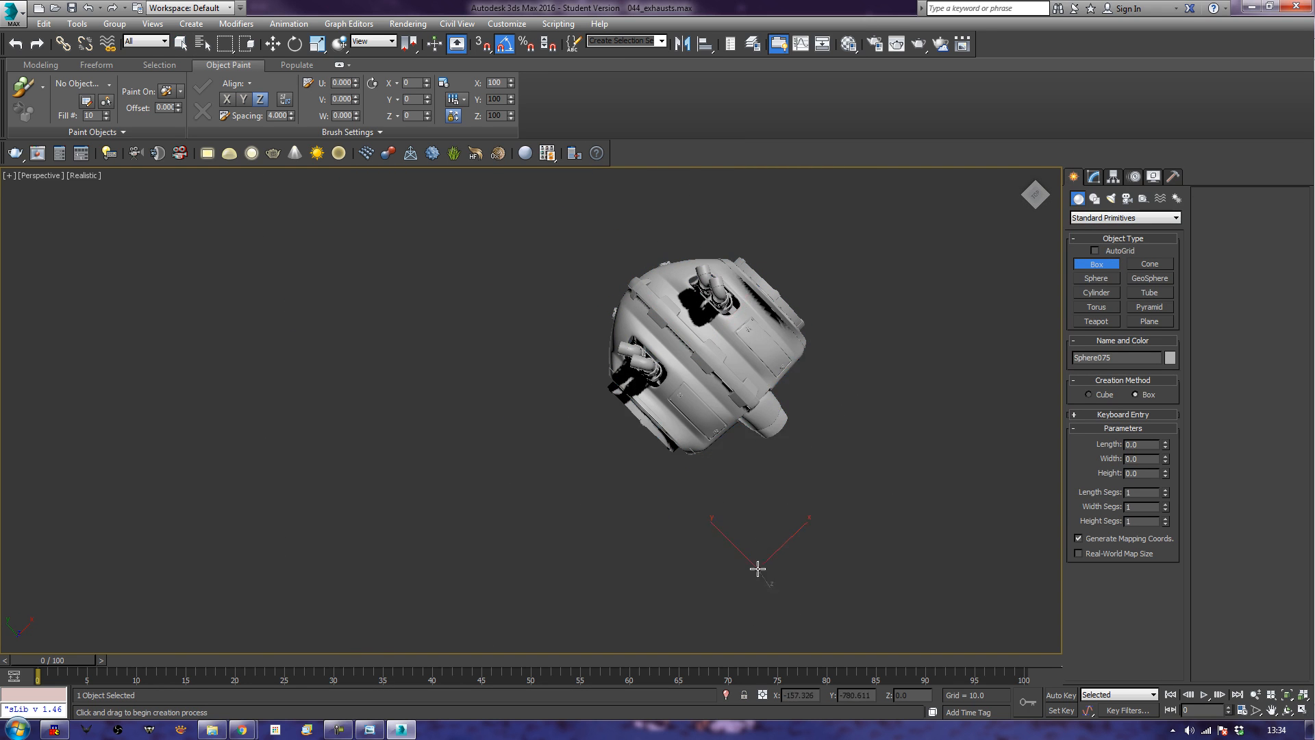
drag(758, 568, 747, 308)
click(867, 83)
alt+middle_drag(857, 417, 854, 508)
scroll(820, 496, down, 3)
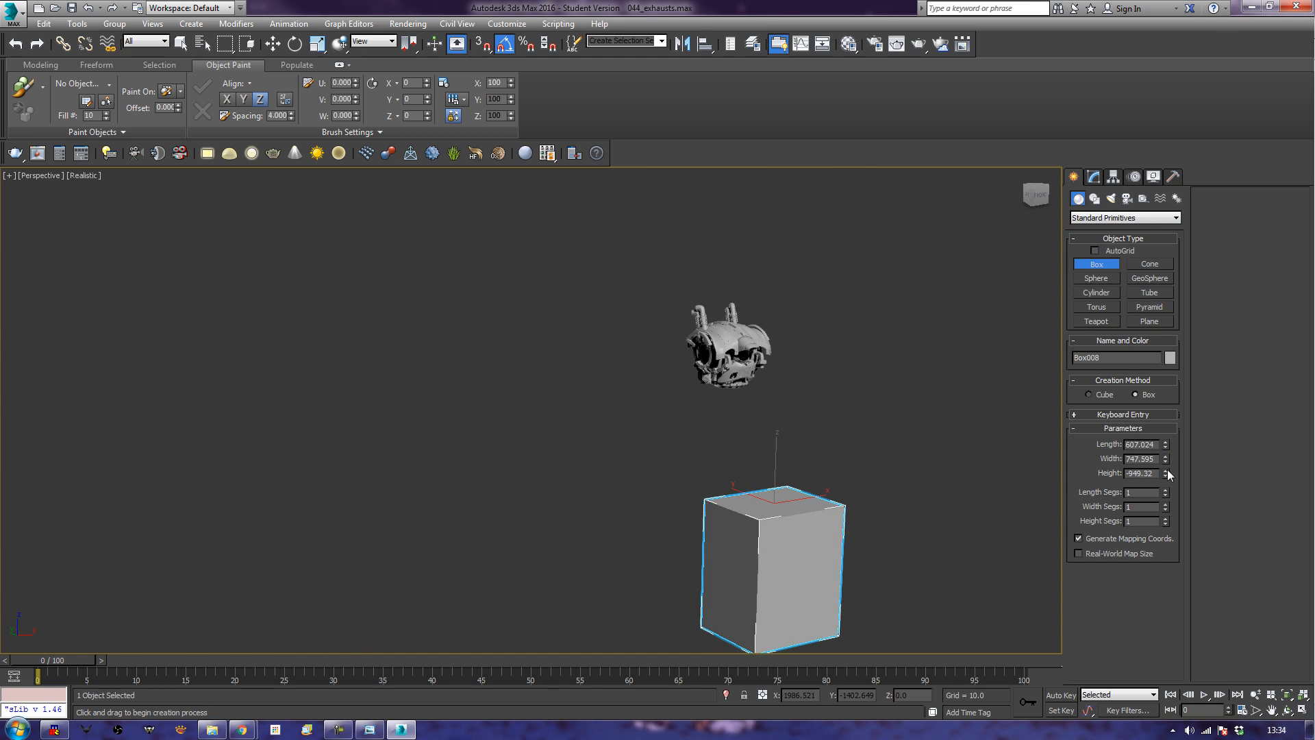
Step: Set the box's height to about 940 so that it extends upward, and end box creation
drag(1165, 474, 1164, 336)
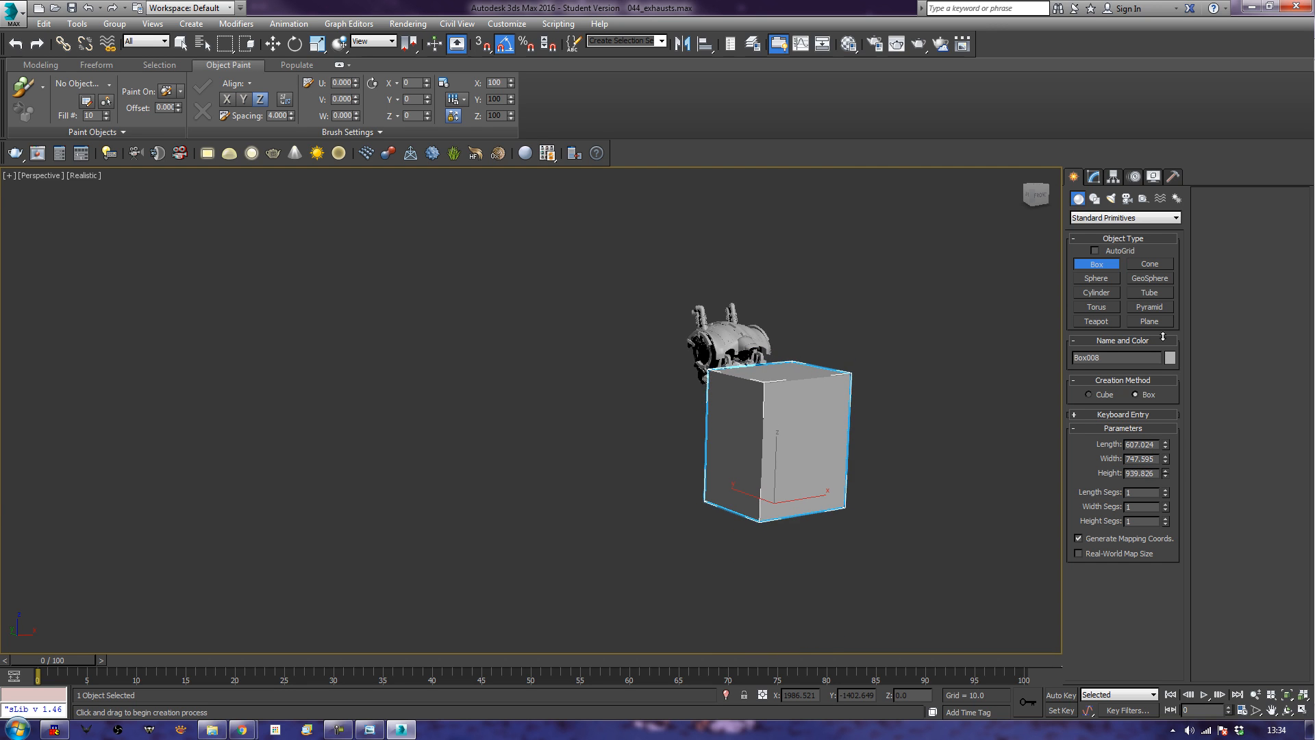
alt+middle_drag(892, 419, 853, 420)
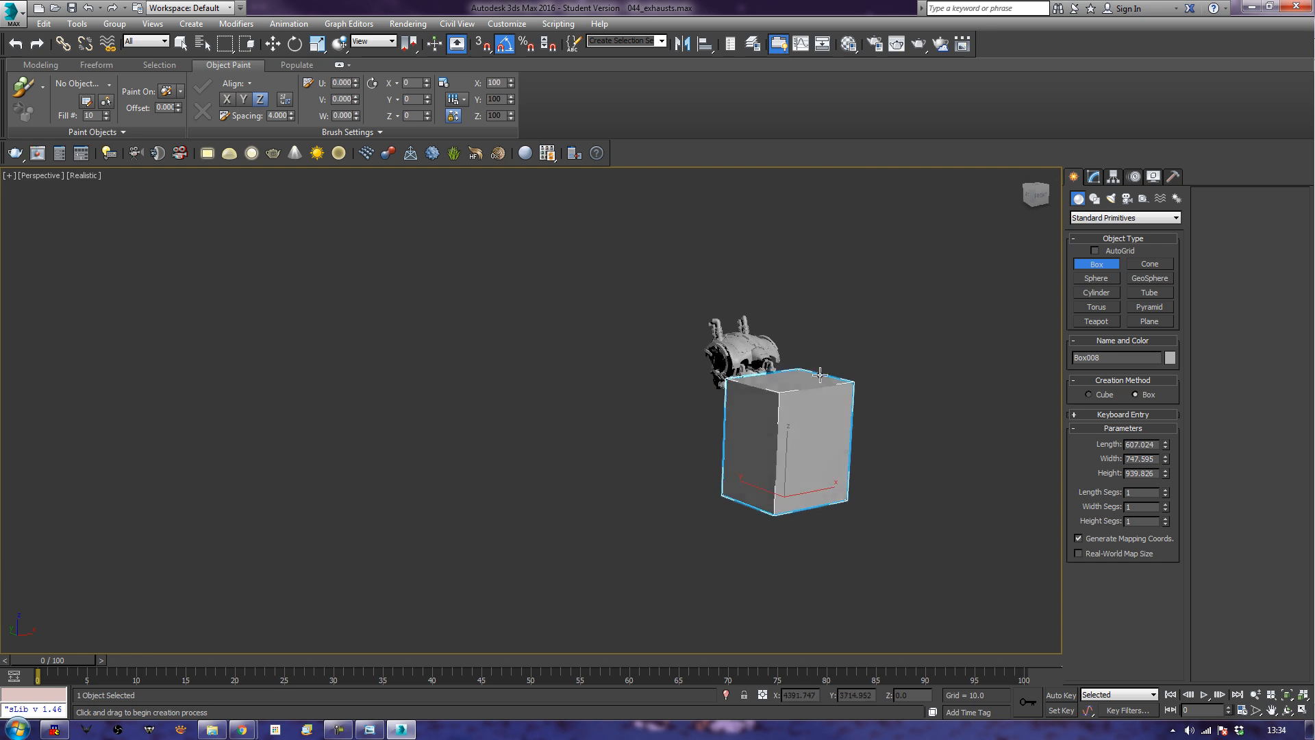
alt+middle_drag(816, 363, 781, 411)
scroll(706, 483, up, 8)
middle_drag(704, 488, 800, 586)
scroll(795, 579, up, 2)
middle_drag(709, 470, 1025, 554)
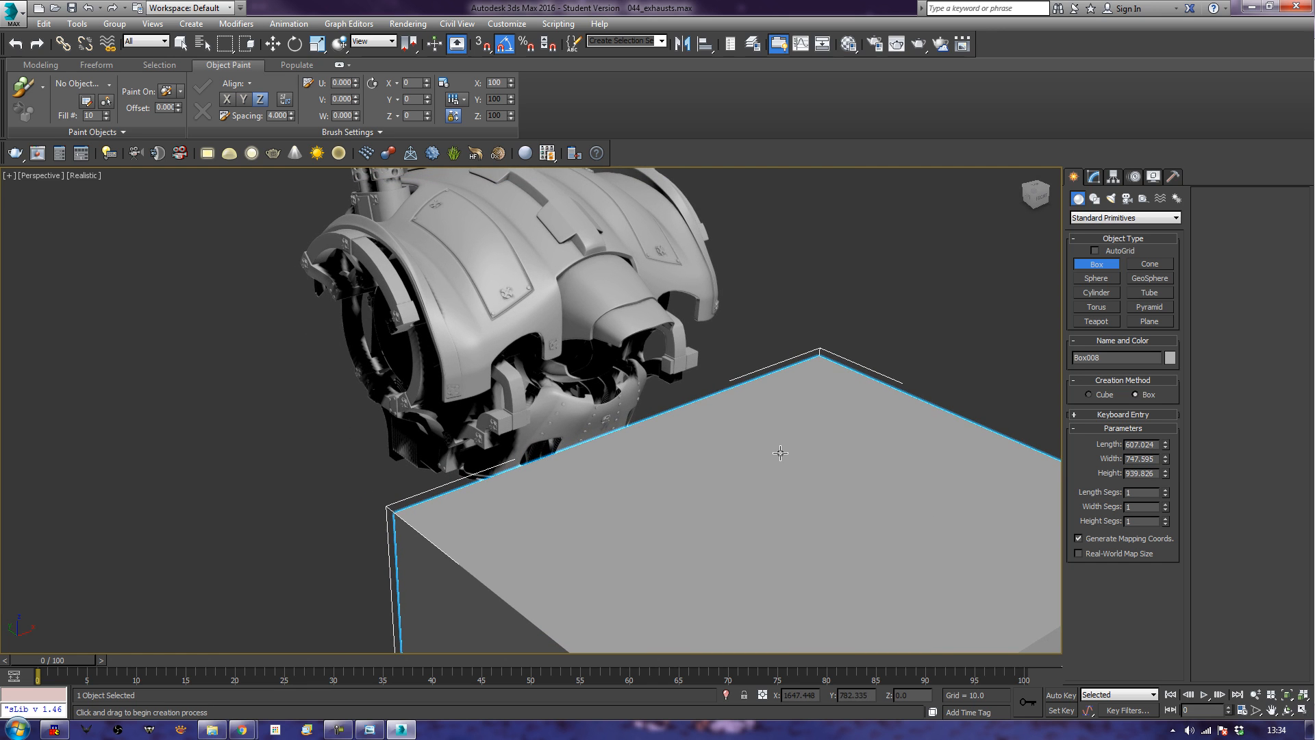
right_click(721, 460)
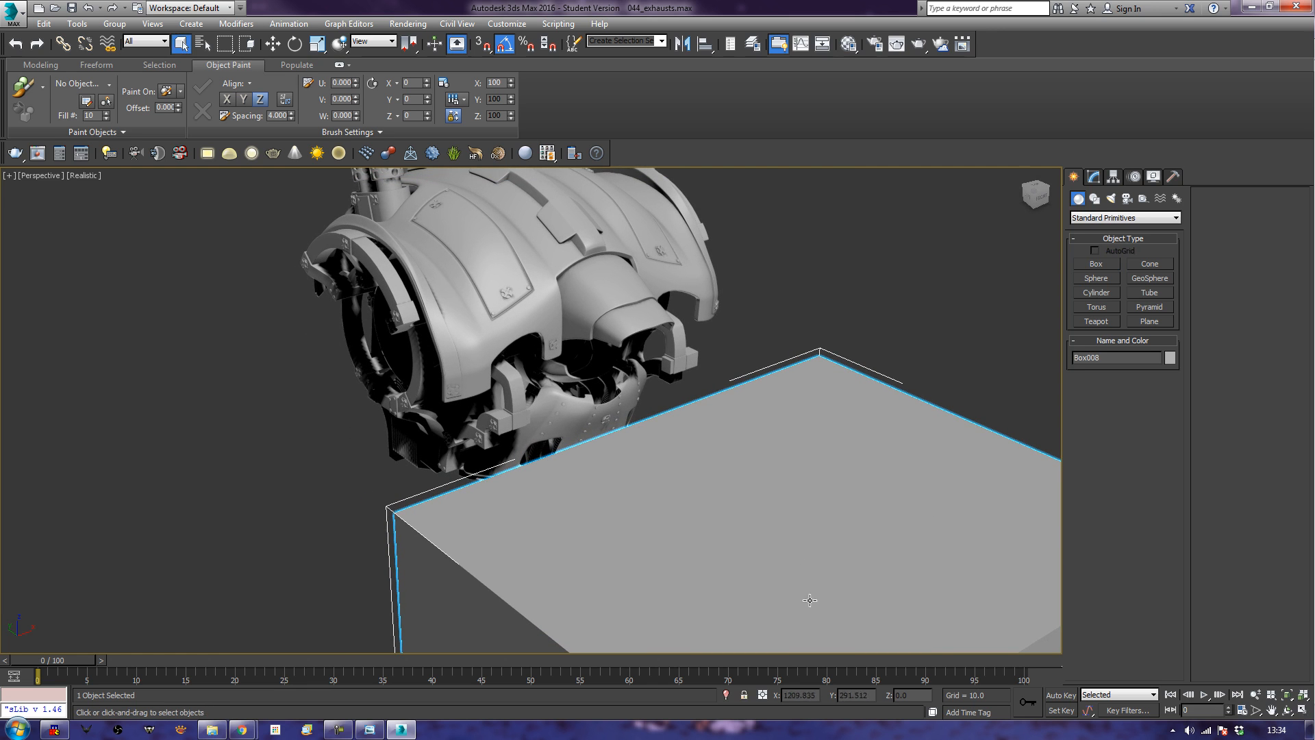
Step: Move the box along the Y axis until it sits beneath the mechanical model
scroll(631, 522, down, 1)
scroll(744, 510, down, 5)
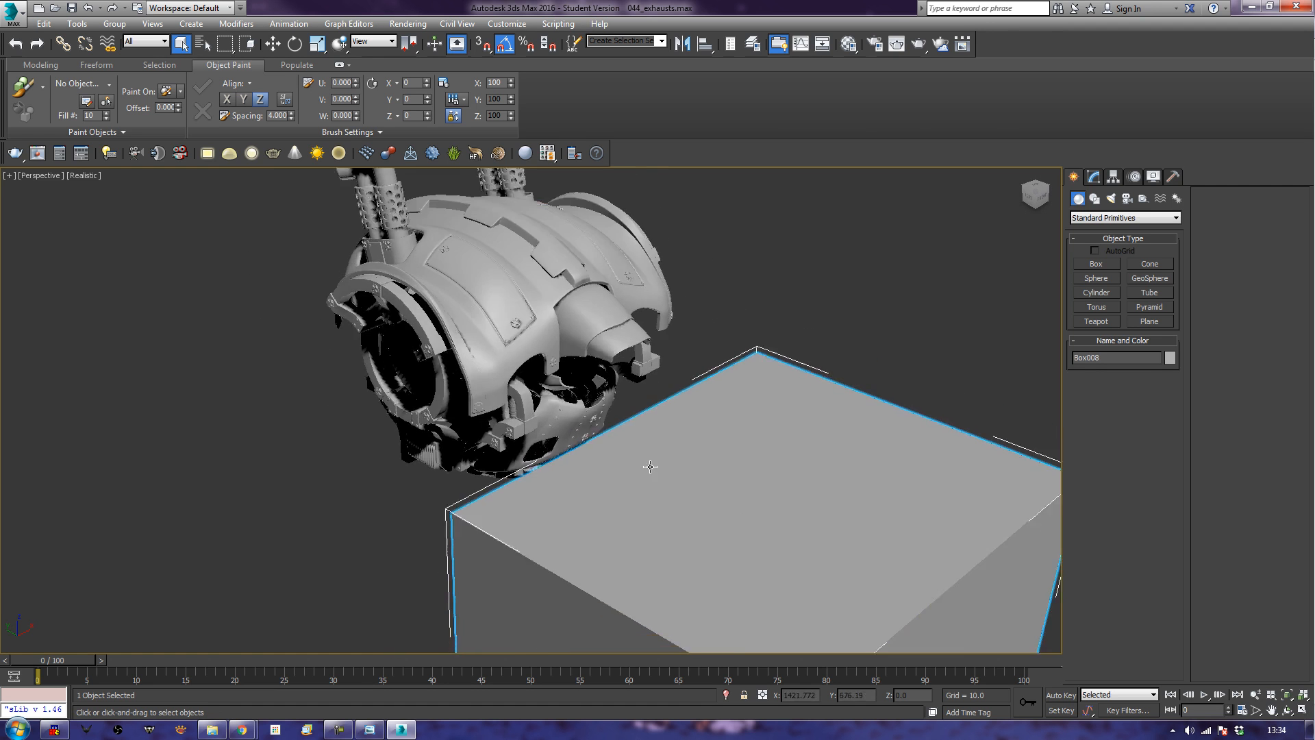
alt+middle_drag(629, 475, 670, 447)
key(w)
drag(626, 630, 555, 640)
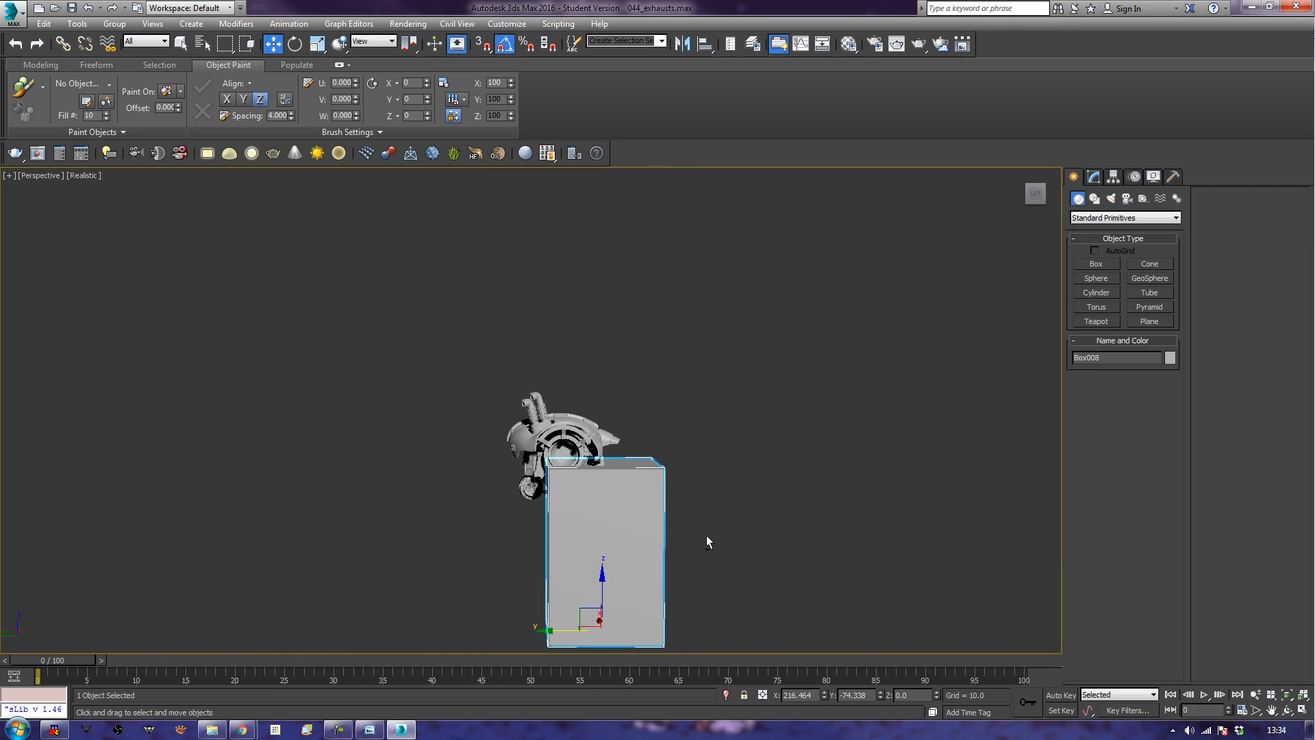
Step: Convert the box to an Editable Poly
alt+middle_drag(774, 475, 712, 492)
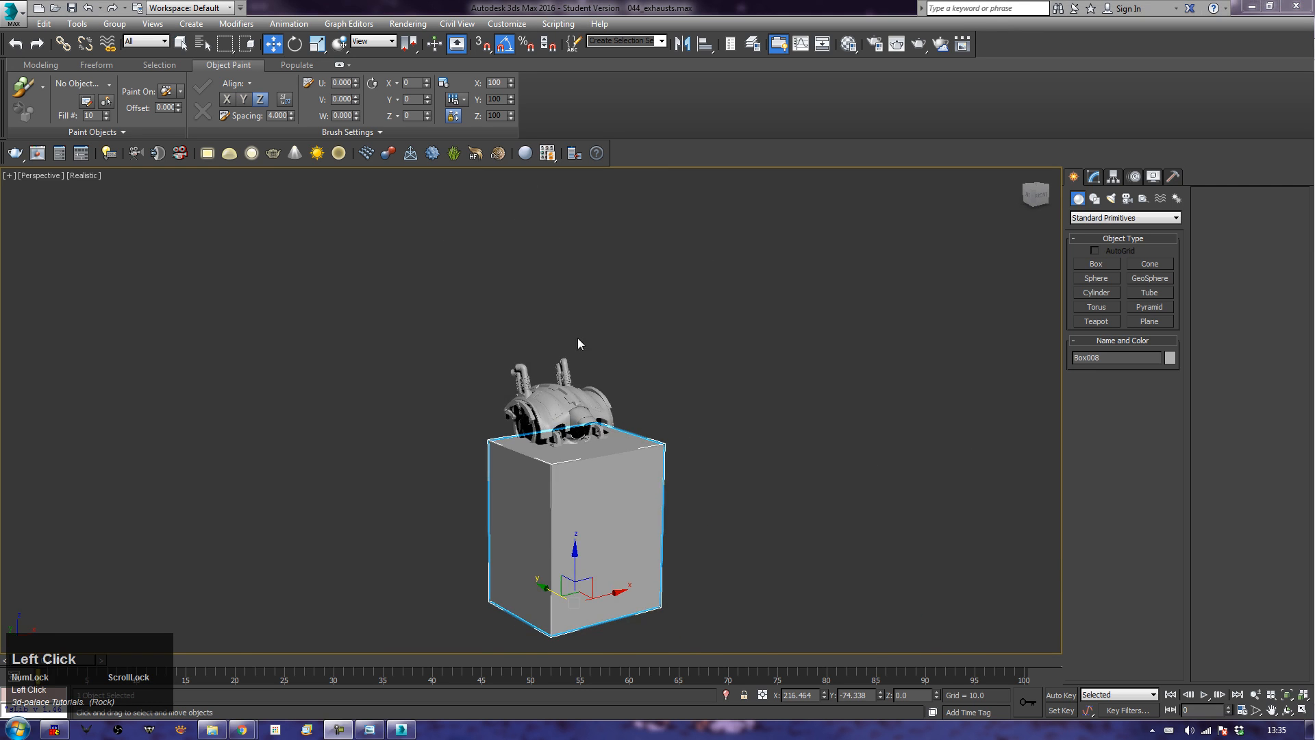
middle_drag(578, 343, 634, 339)
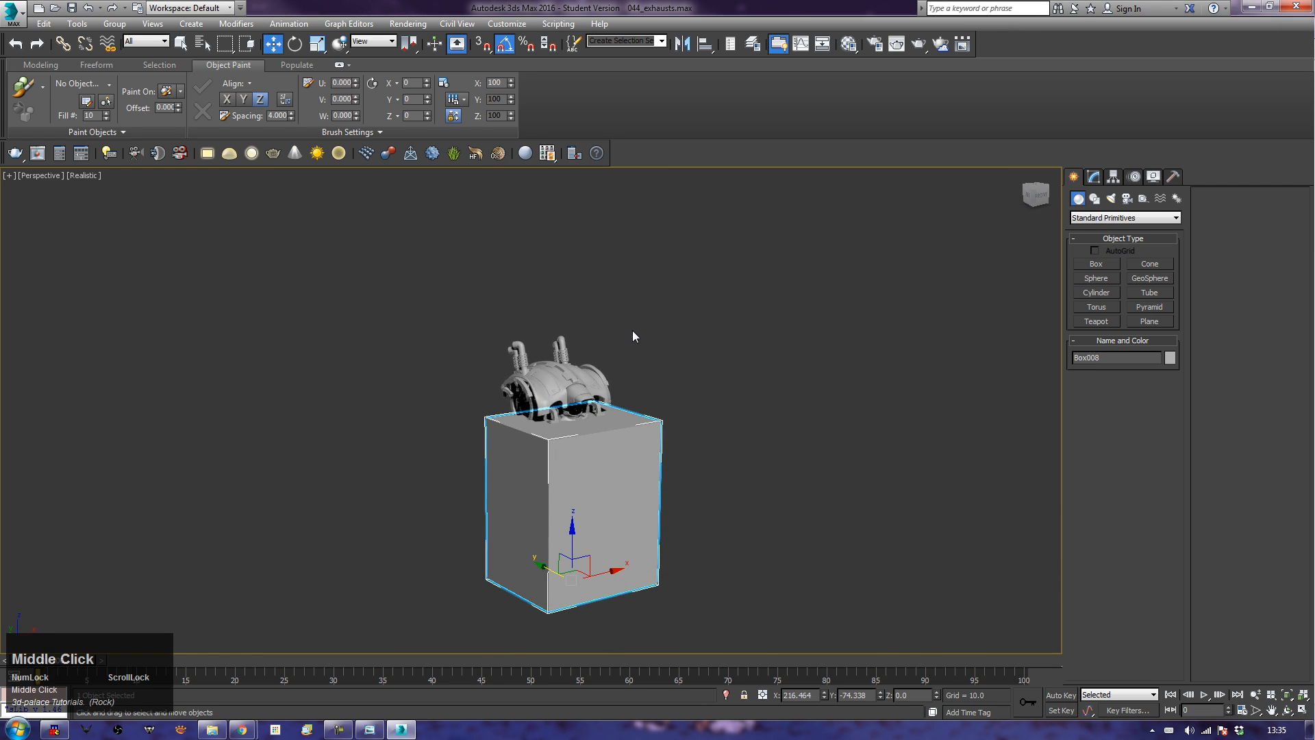
scroll(634, 335, up, 3)
middle_drag(634, 335, 640, 470)
scroll(642, 538, up, 5)
right_click(641, 473)
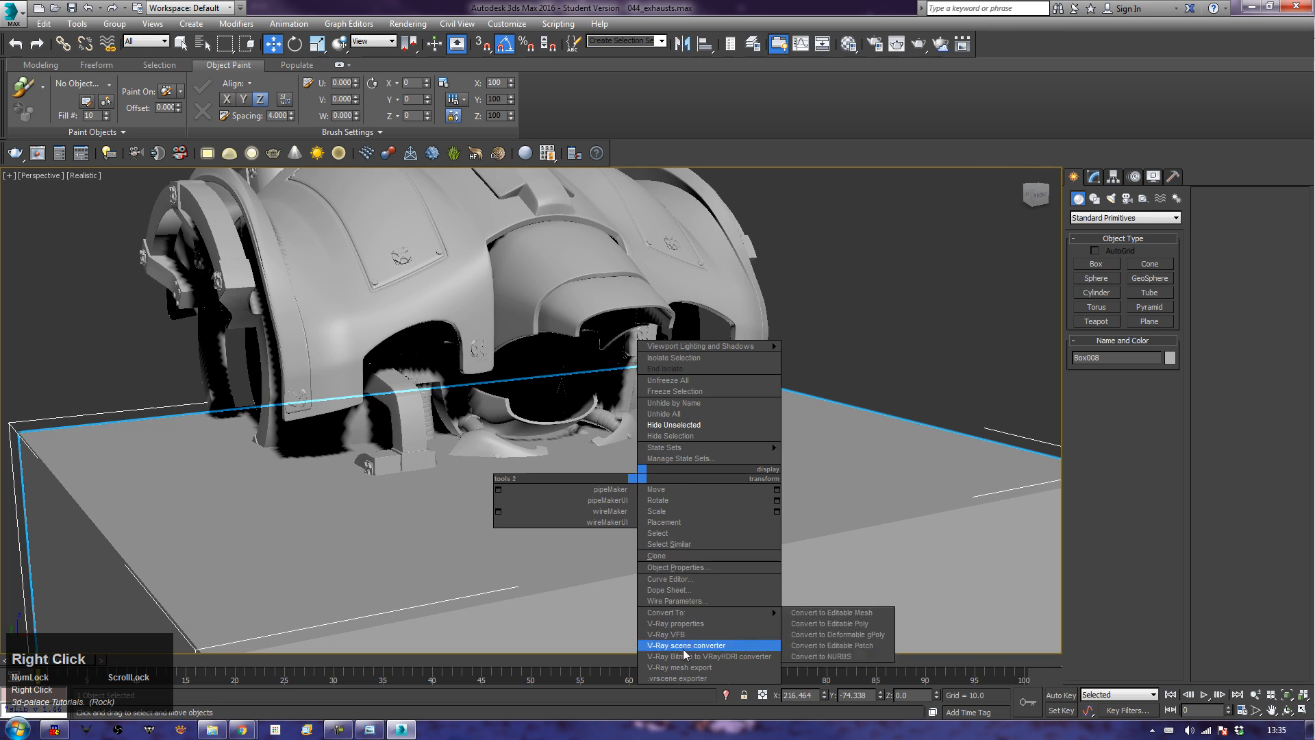
click(487, 532)
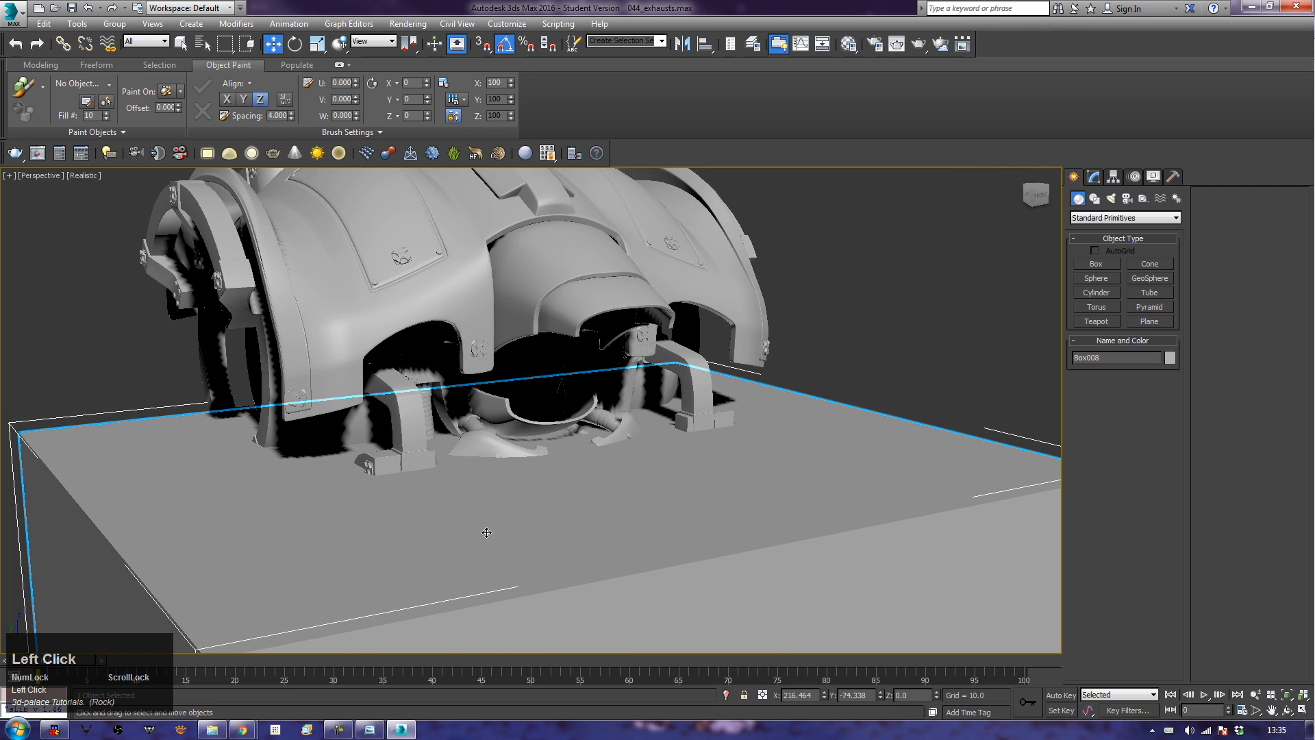
right_click(487, 515)
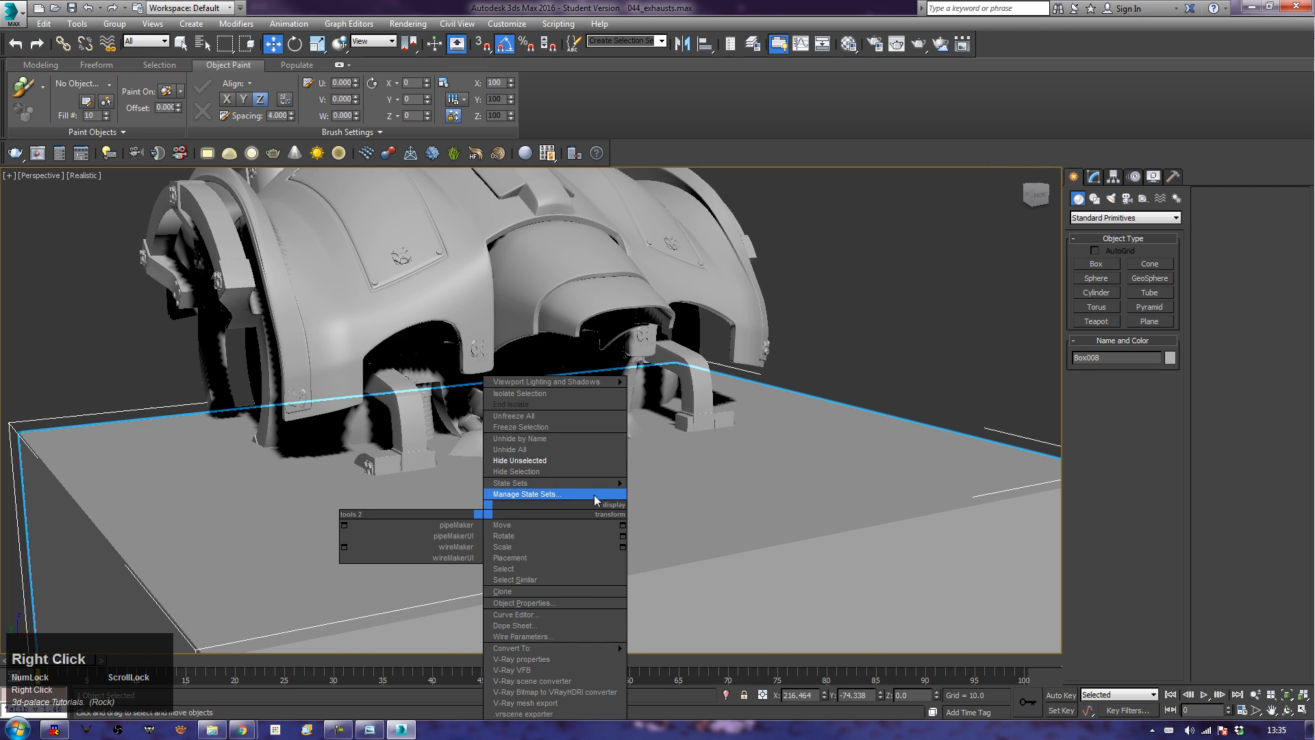
mouse_move(596, 648)
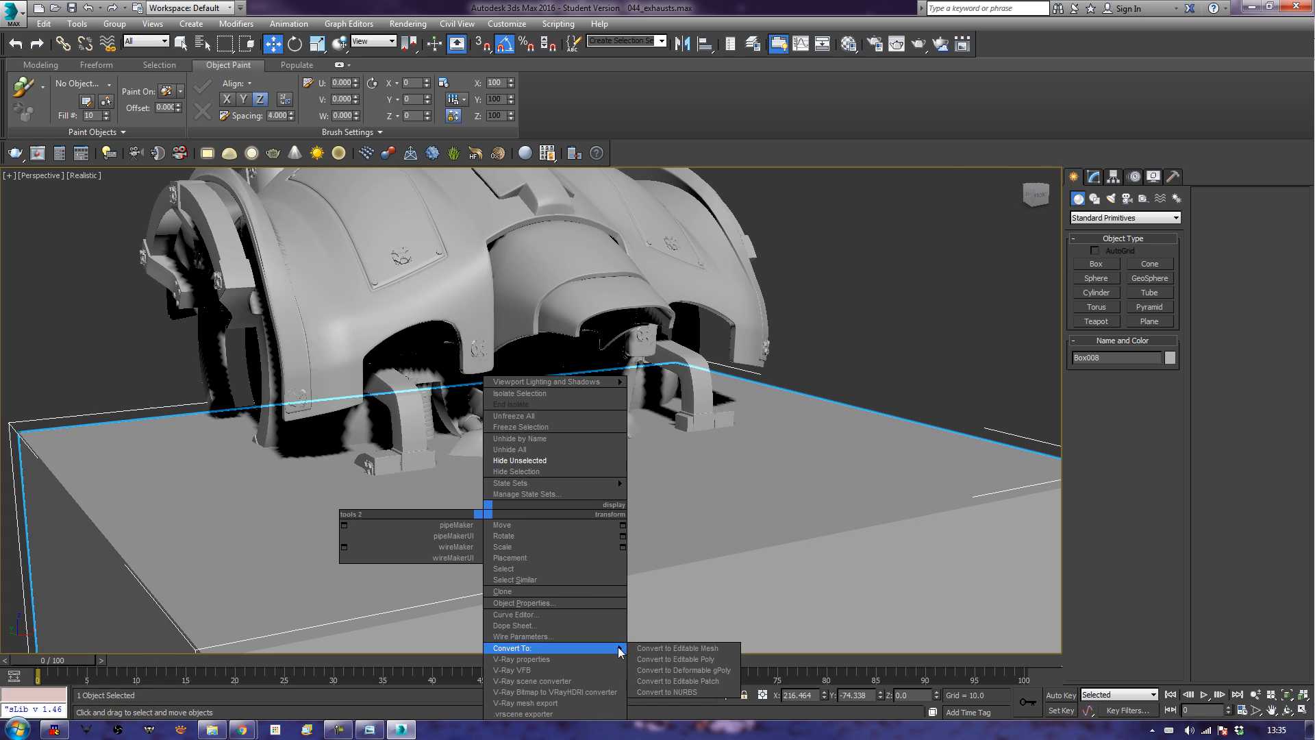
click(675, 659)
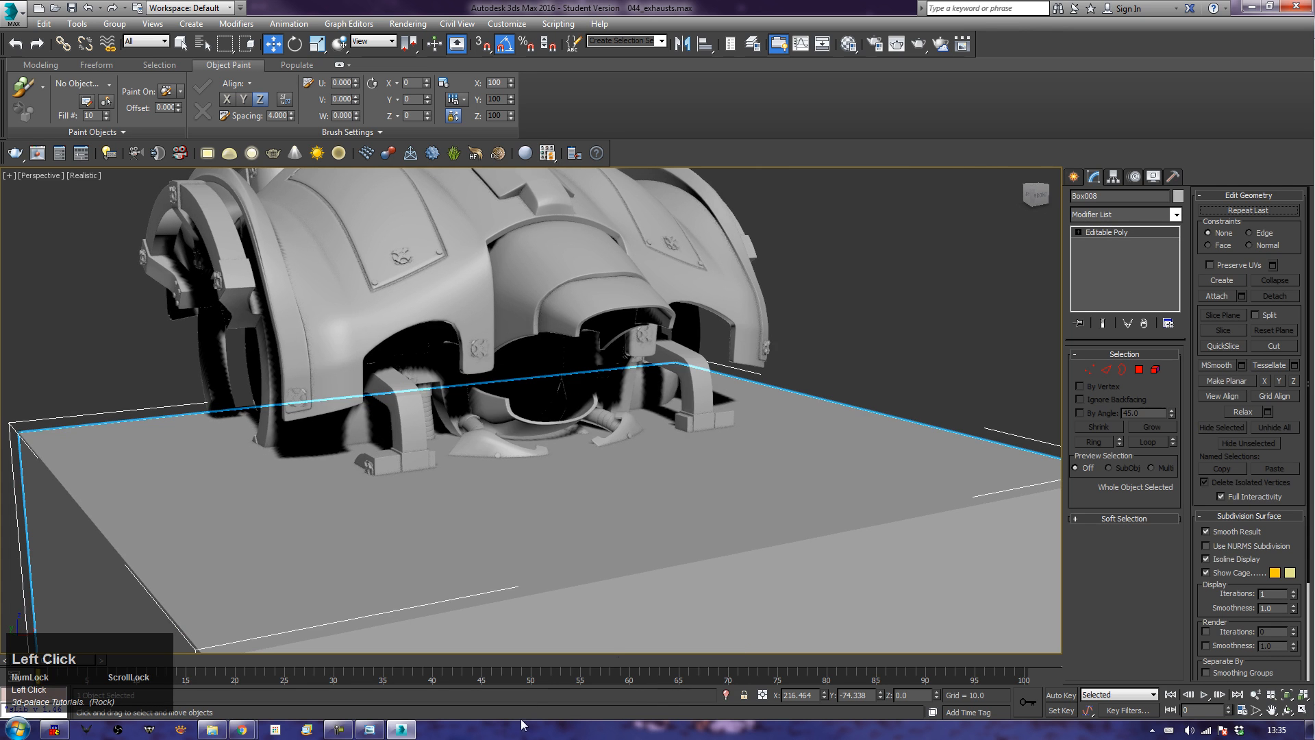
Step: Delete every polygon of the box except its top face, leaving a flat ground surface, and leave polygon level
right_click(911, 327)
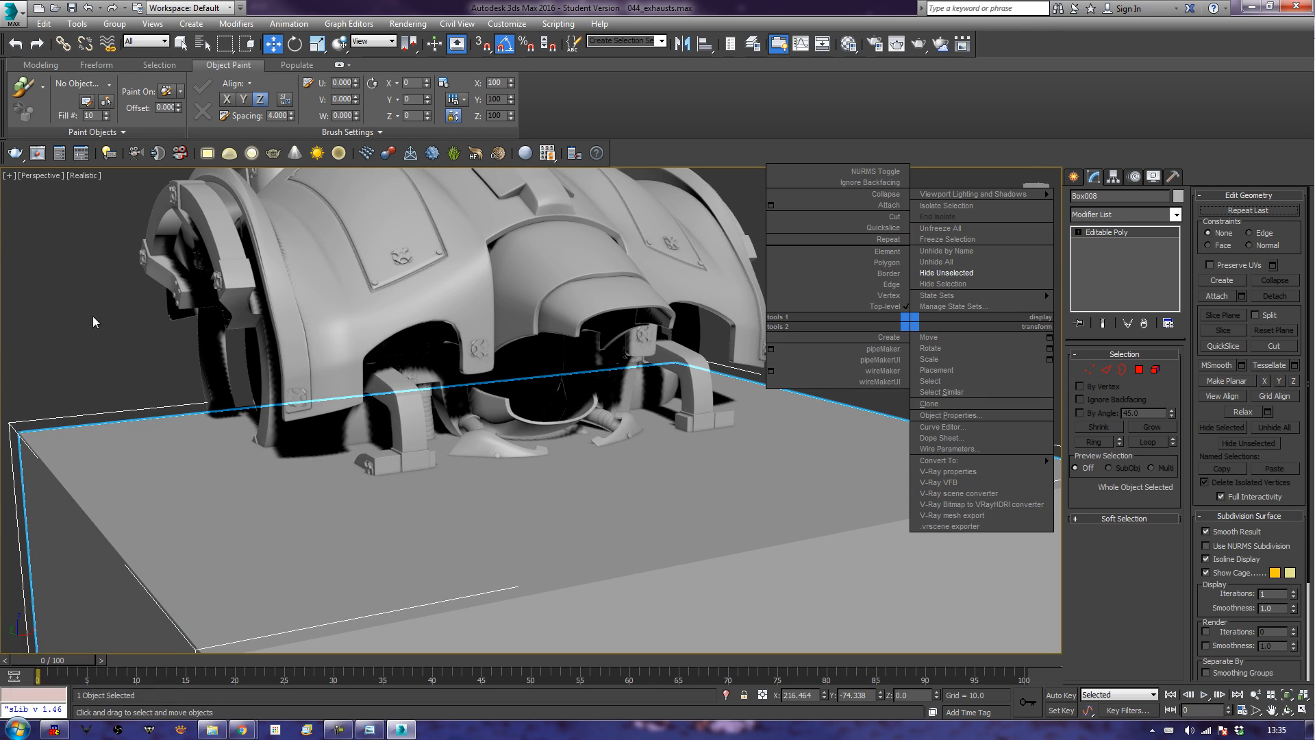
click(145, 305)
click(1140, 370)
click(713, 458)
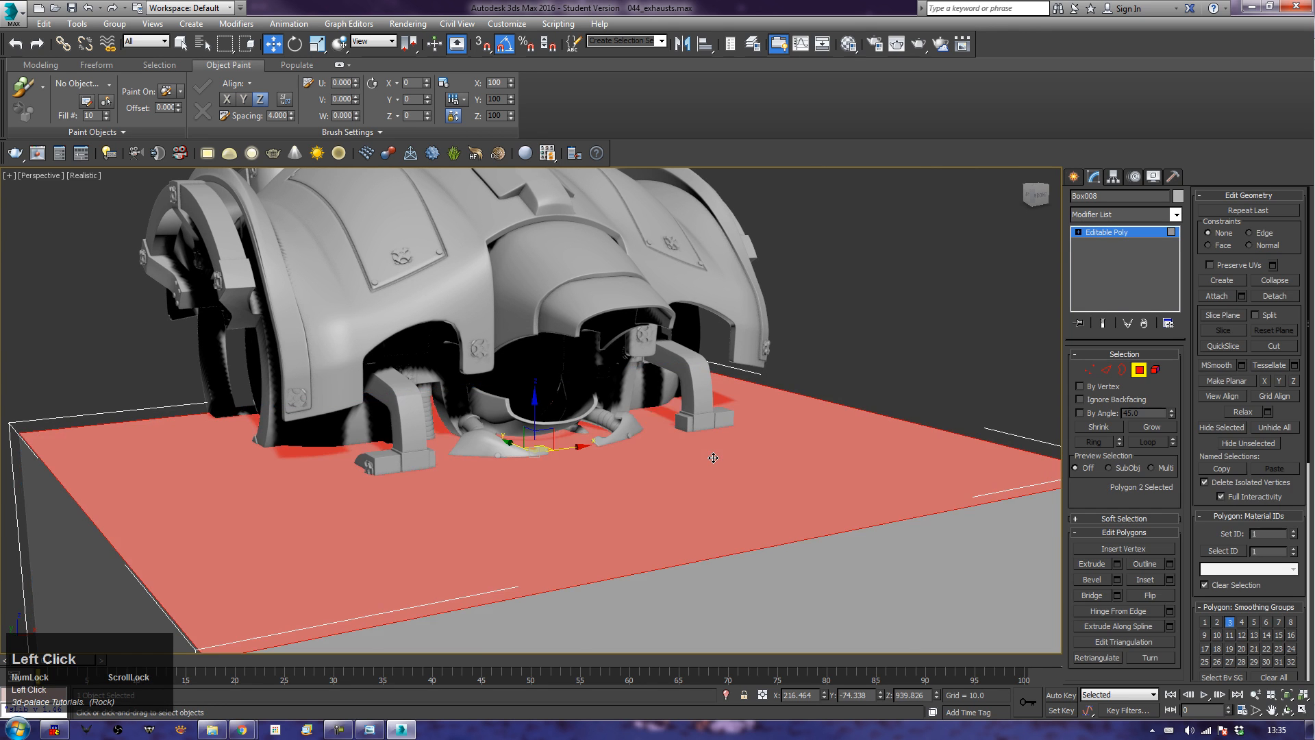
key(ctrl+i)
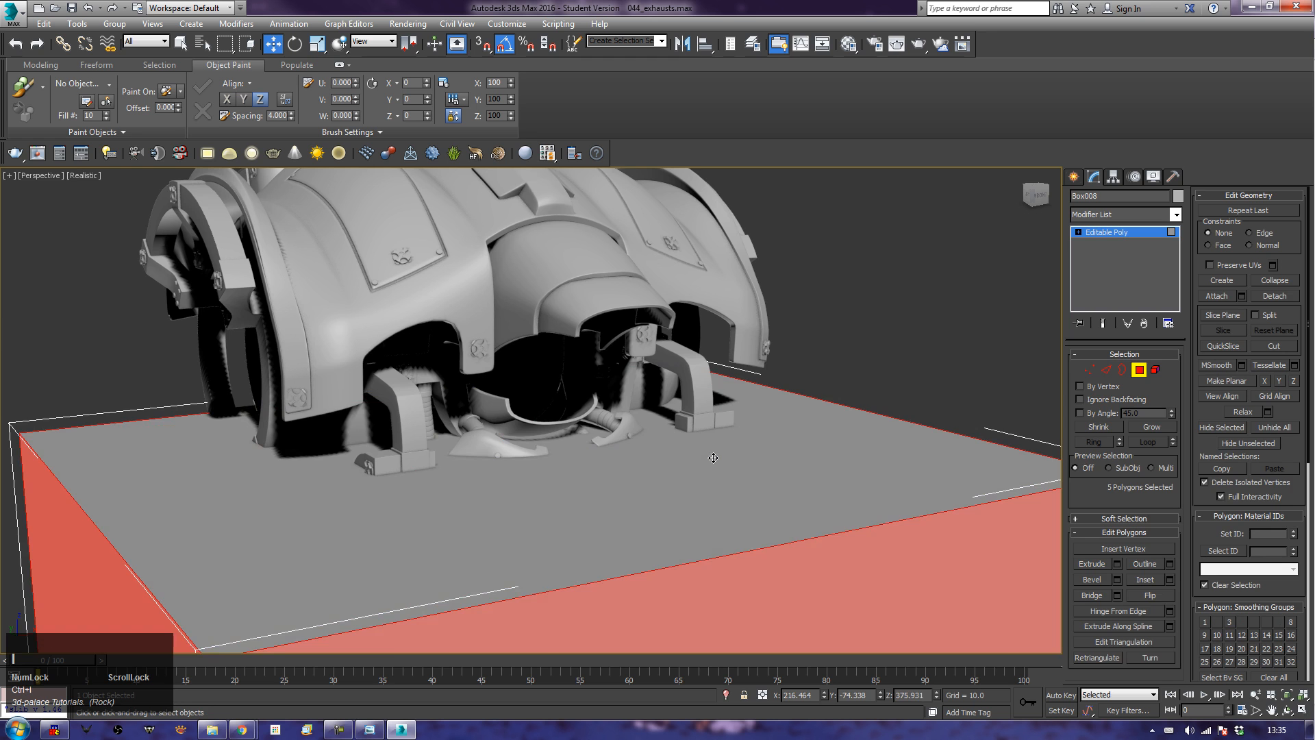
key(Delete)
alt+middle_drag(713, 458, 581, 322)
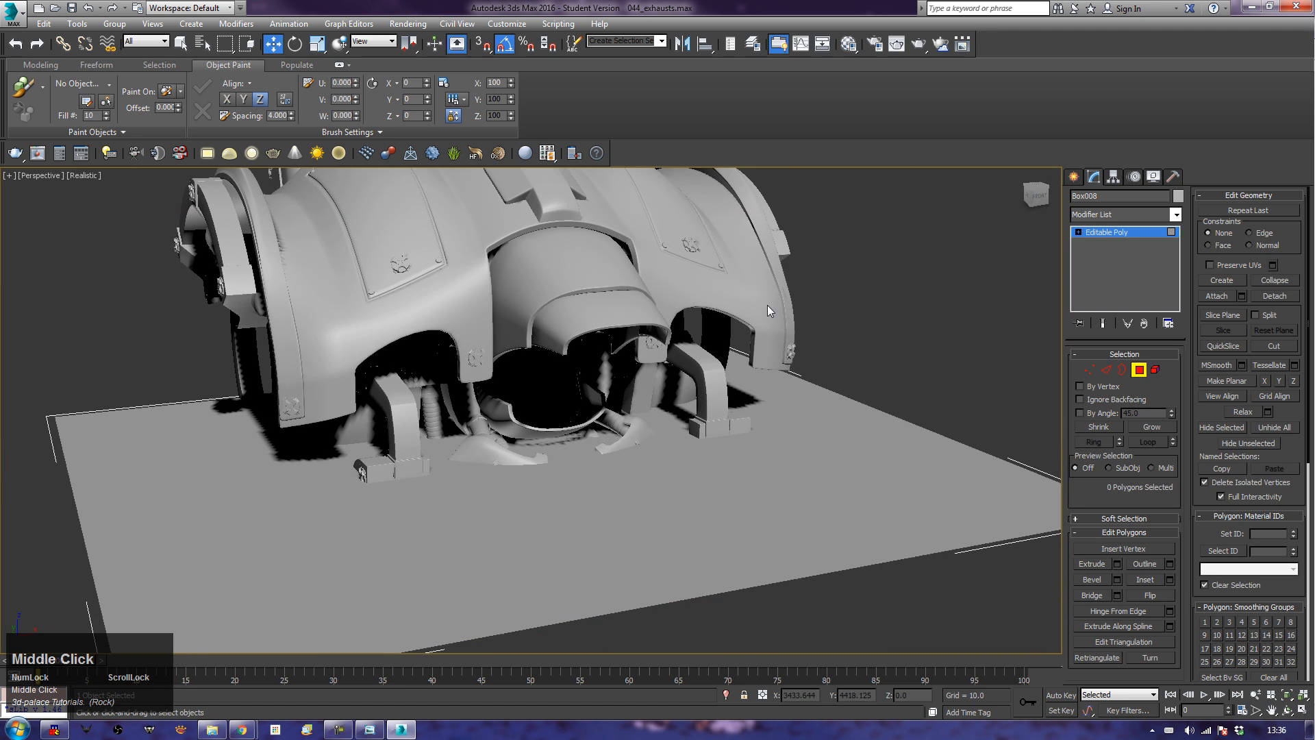
click(1139, 369)
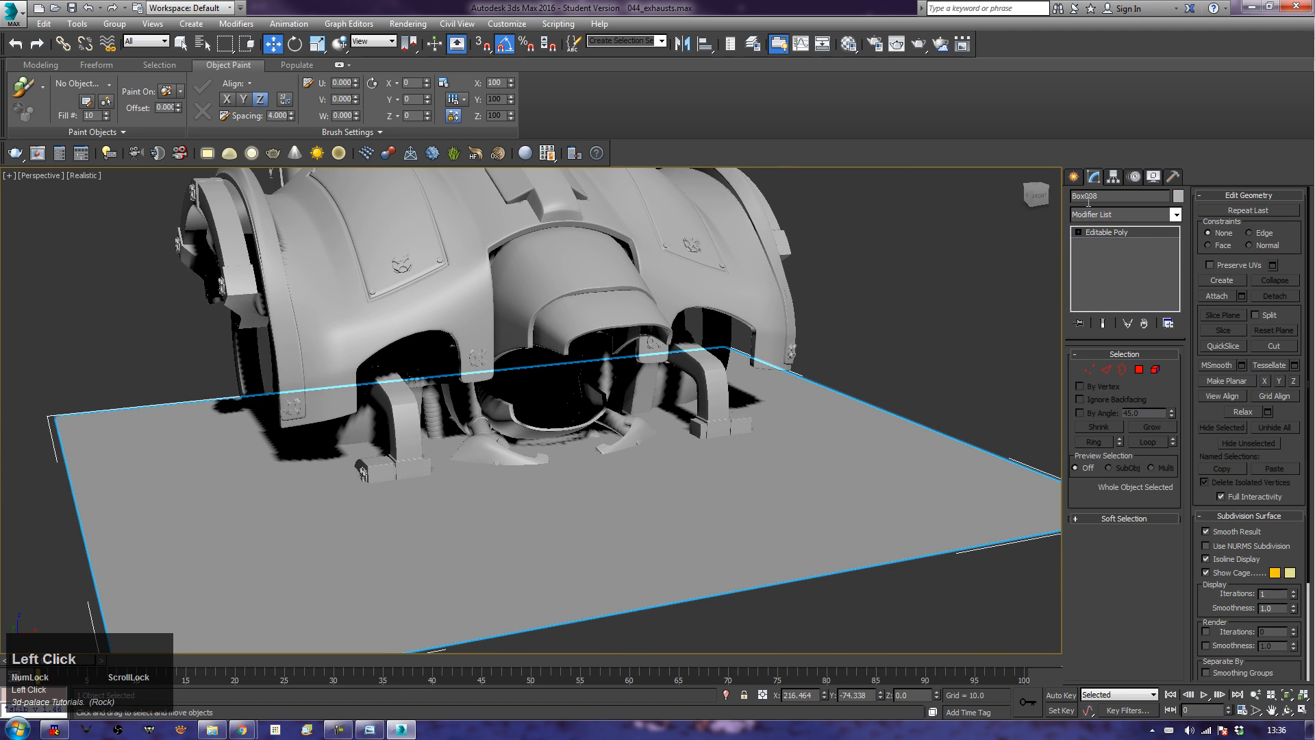
Step: Create a plane about 95 long and 157 wide on the ground surface in front of the model, using AutoGrid
click(1075, 177)
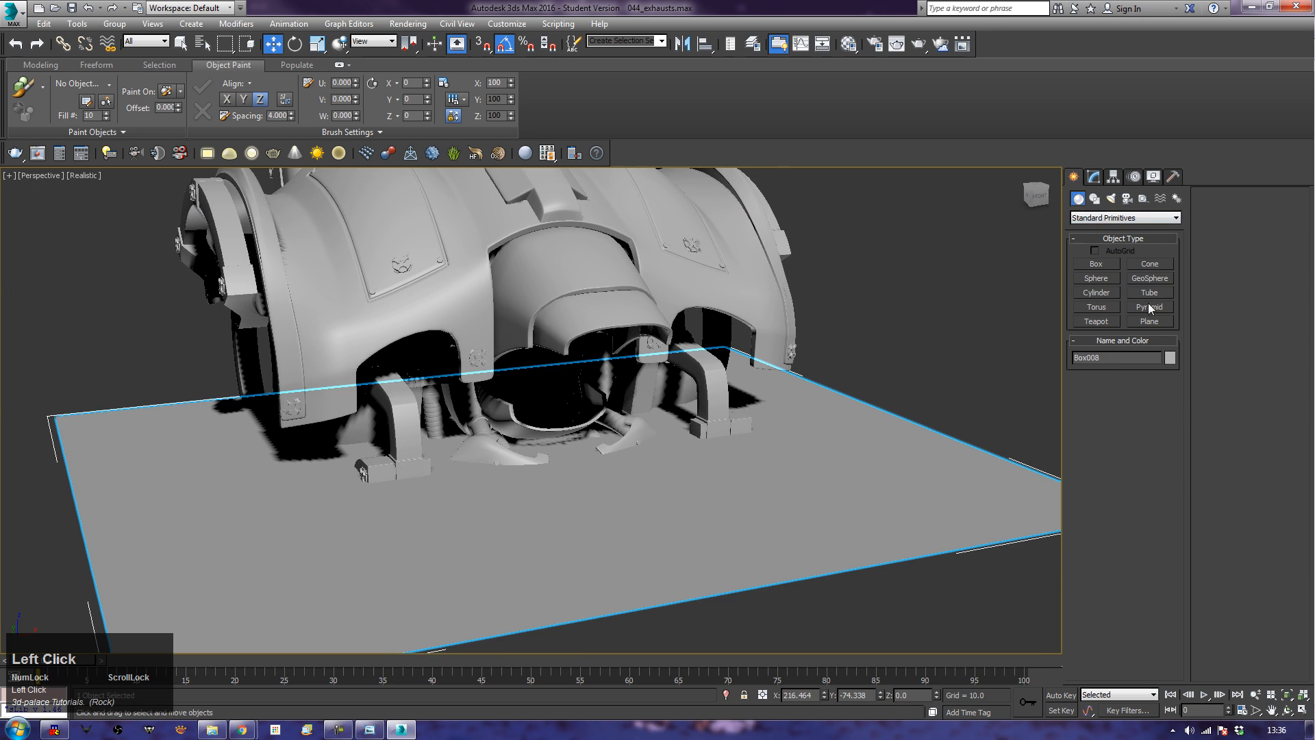
click(1149, 322)
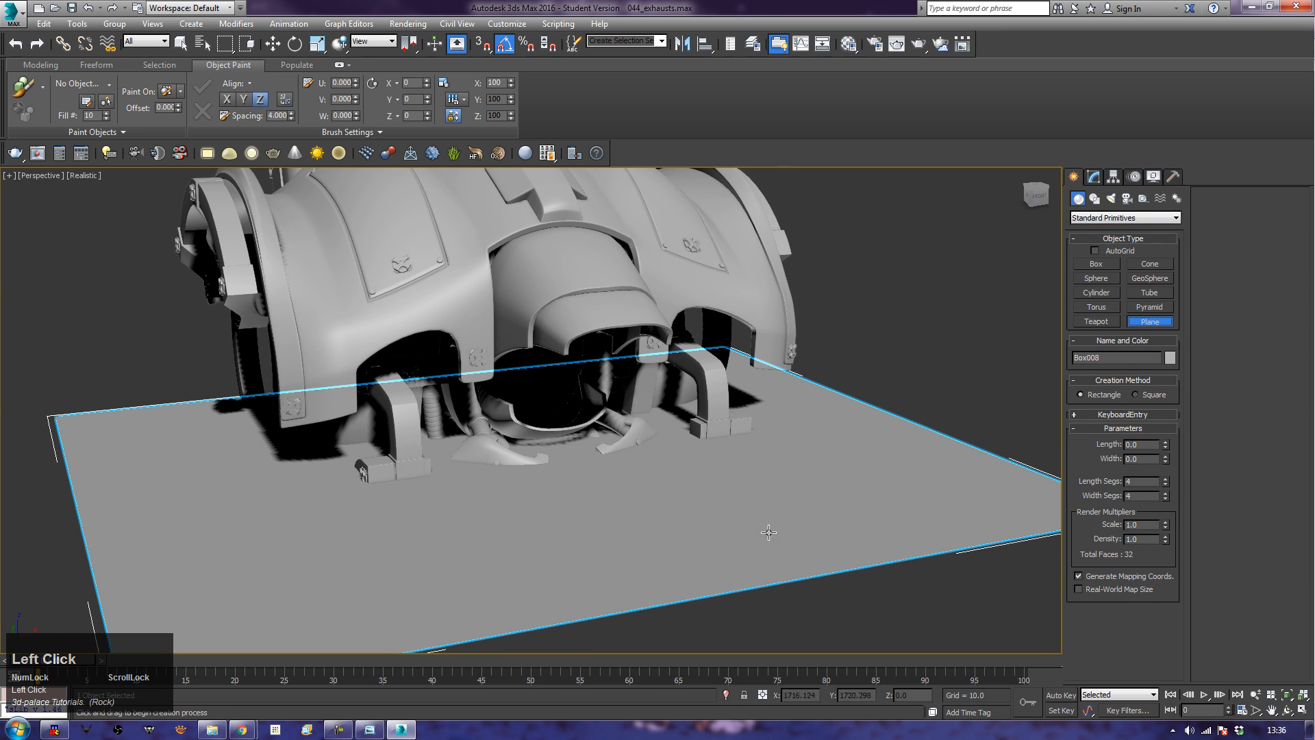
click(1126, 253)
drag(716, 488, 593, 571)
right_click(593, 571)
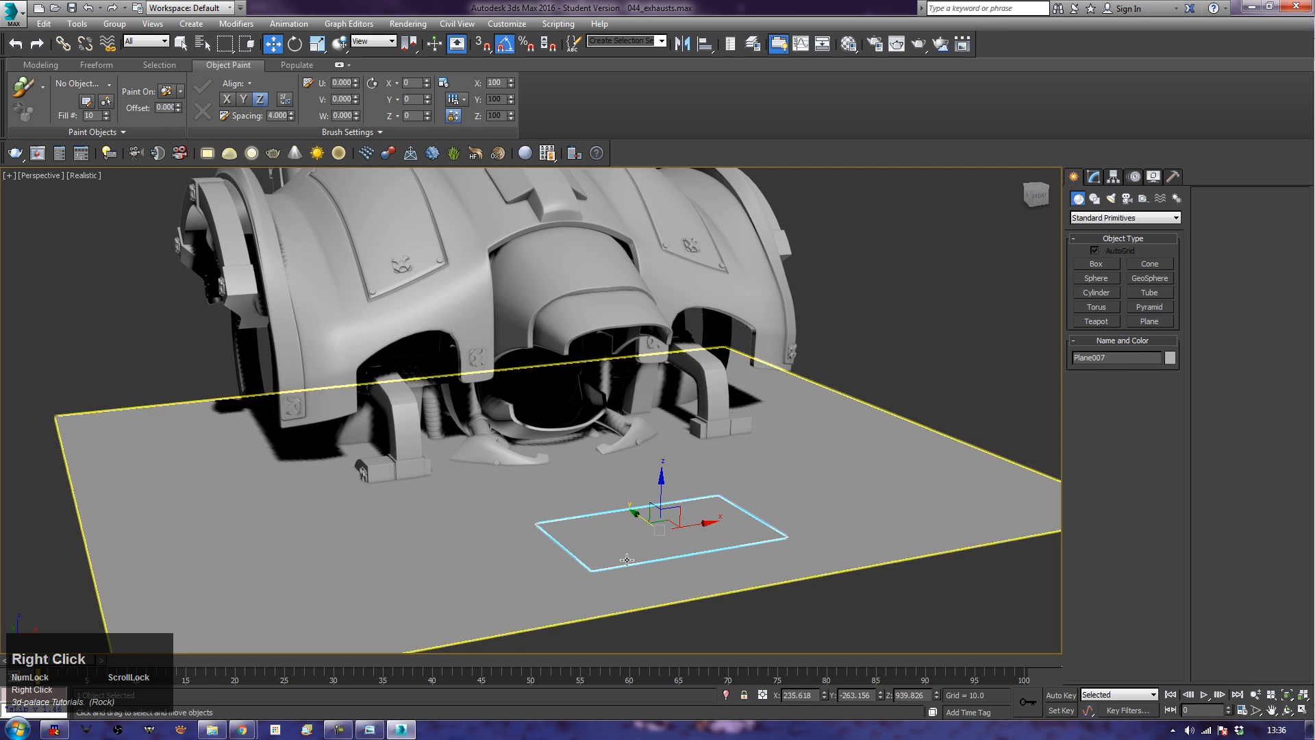
Step: Rotate the new plane 90 degrees about X to stand upright, and raise it to a Z position of about 989
key(w)
key(e)
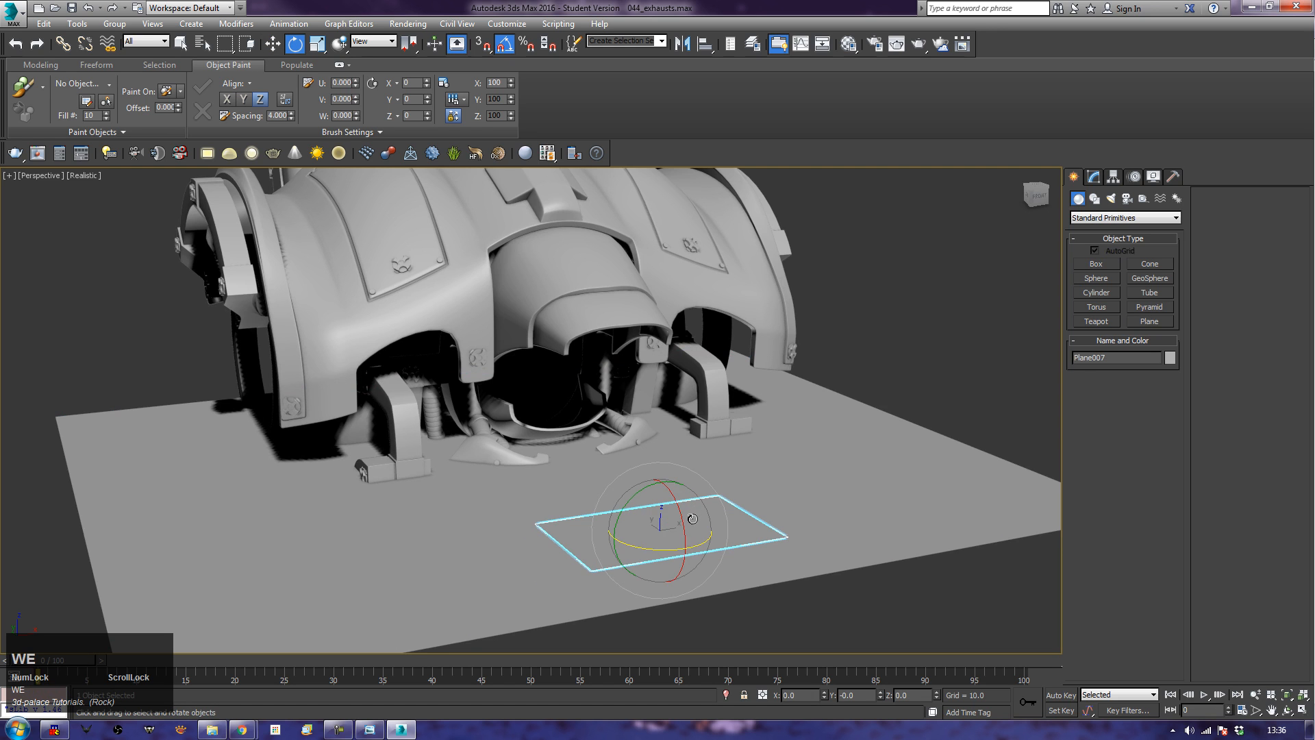
drag(683, 513, 725, 571)
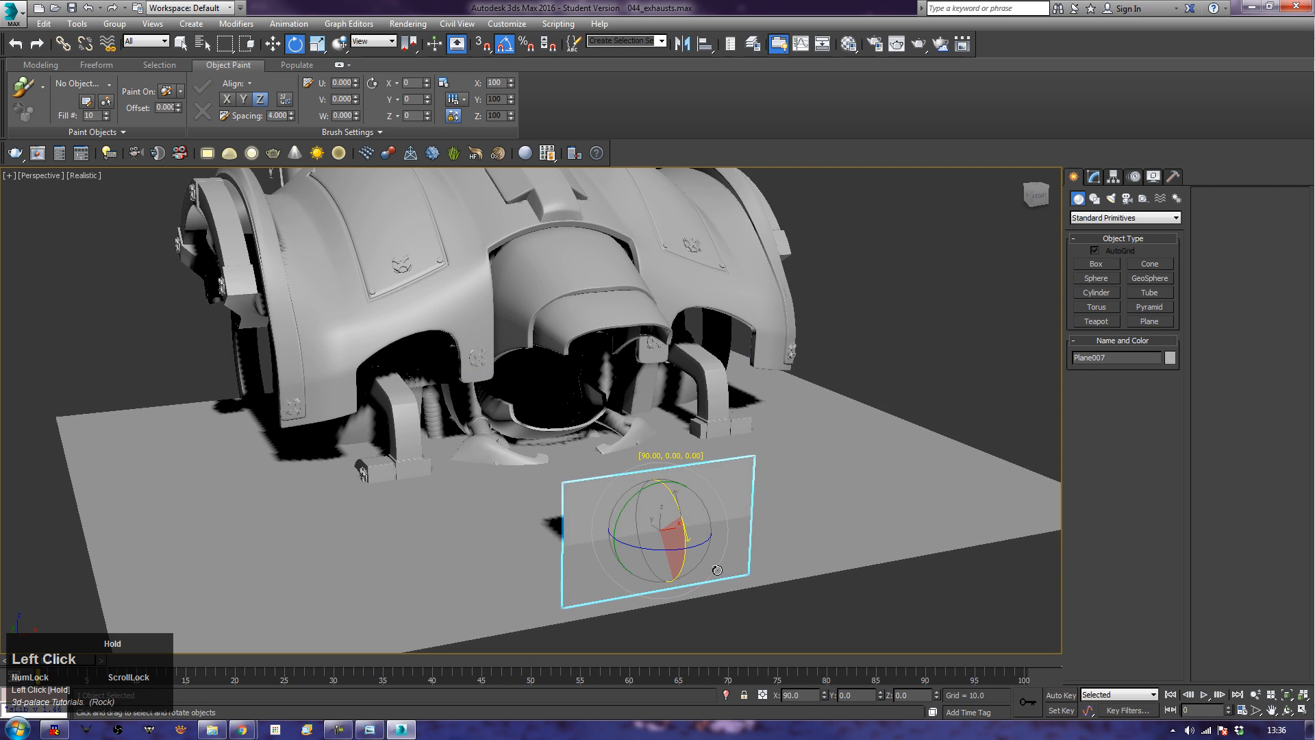
key(w)
drag(664, 486, 663, 417)
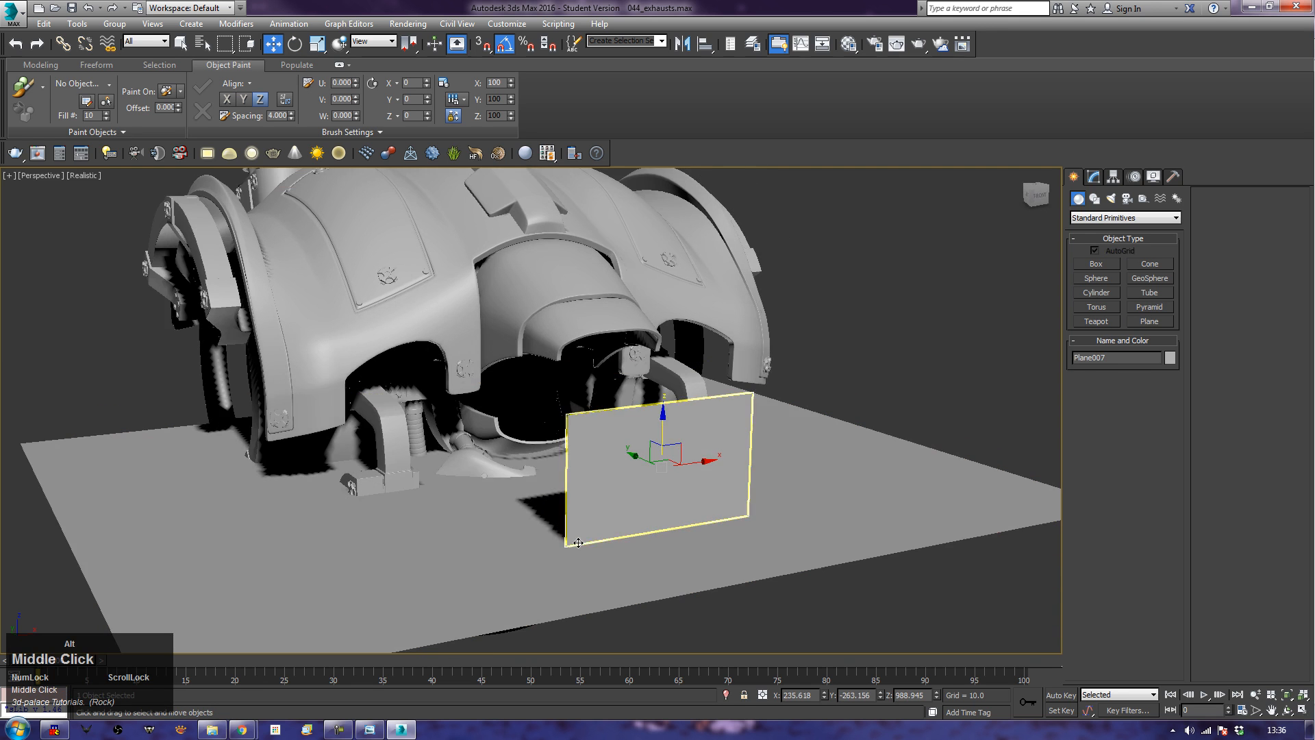
alt+middle_drag(622, 549, 479, 531)
Step: Turn on edged faces in the viewport and convert the upright plane to an Editable Poly
key(F4)
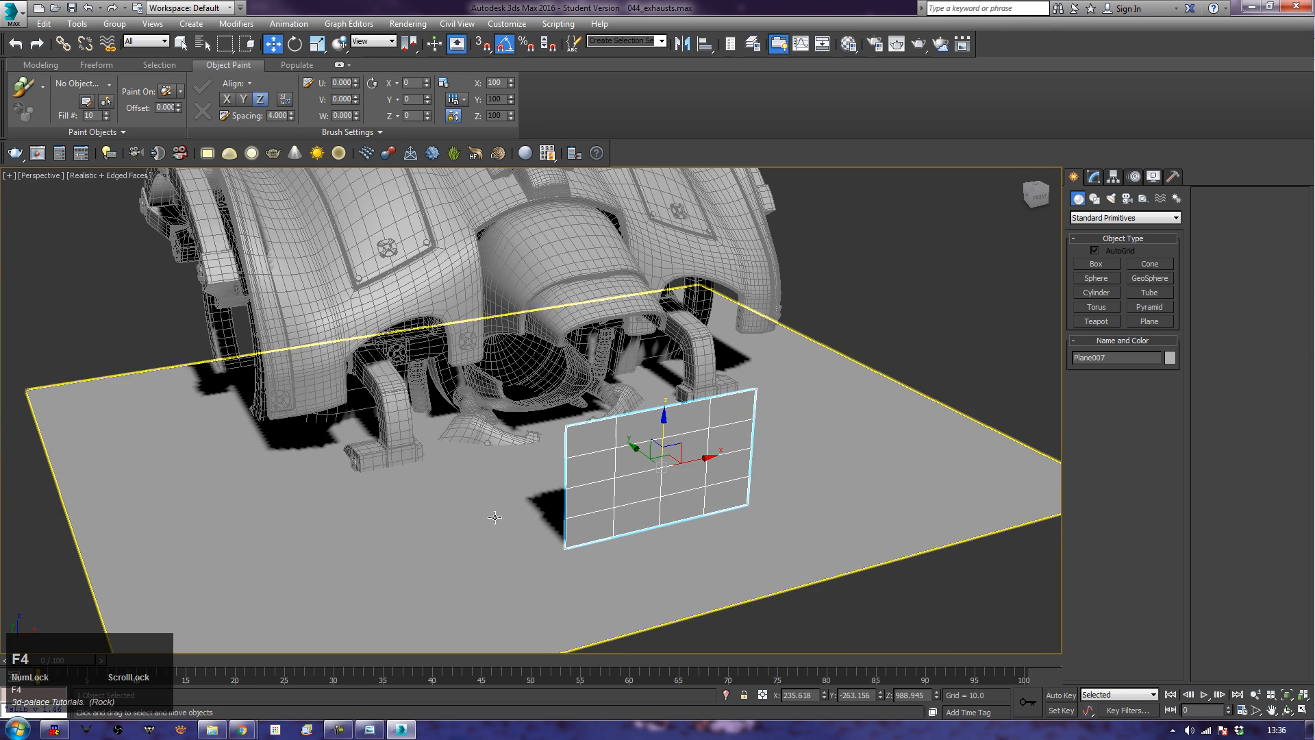
click(1094, 177)
alt+middle_drag(617, 486, 683, 483)
right_click(683, 483)
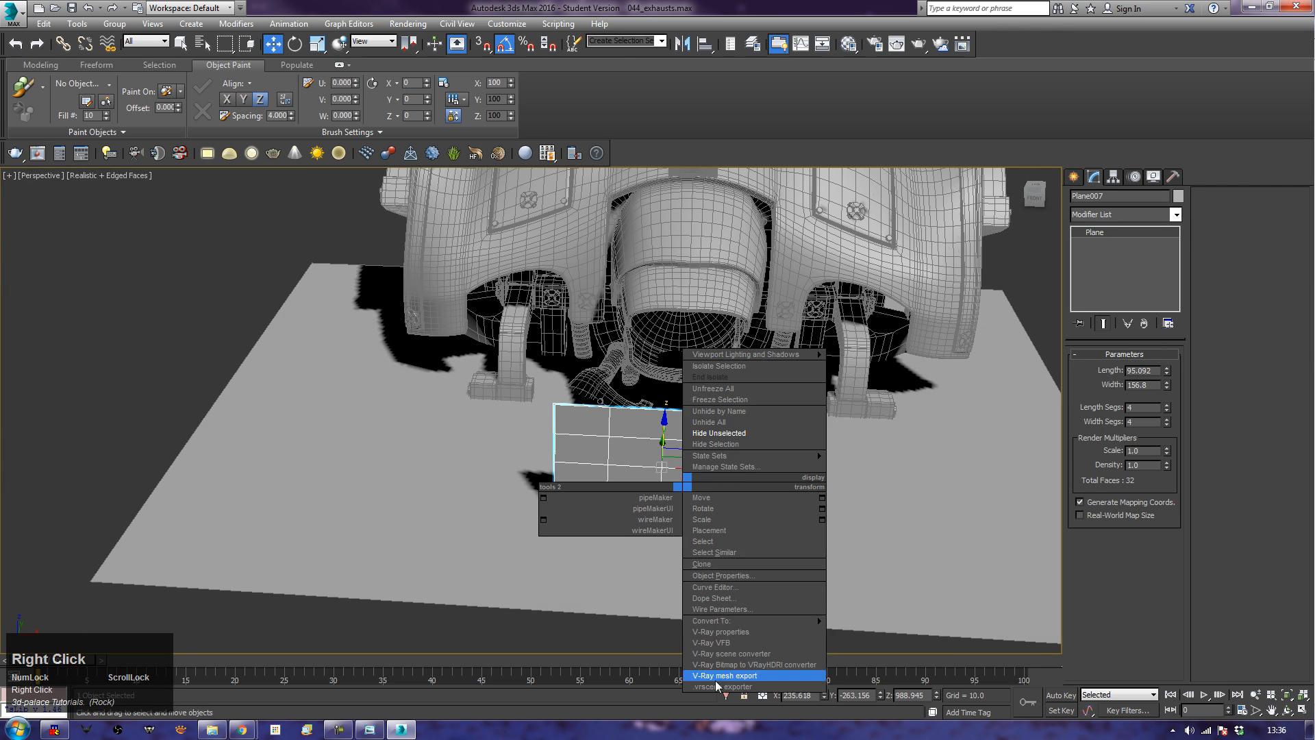
mouse_move(762, 626)
click(873, 634)
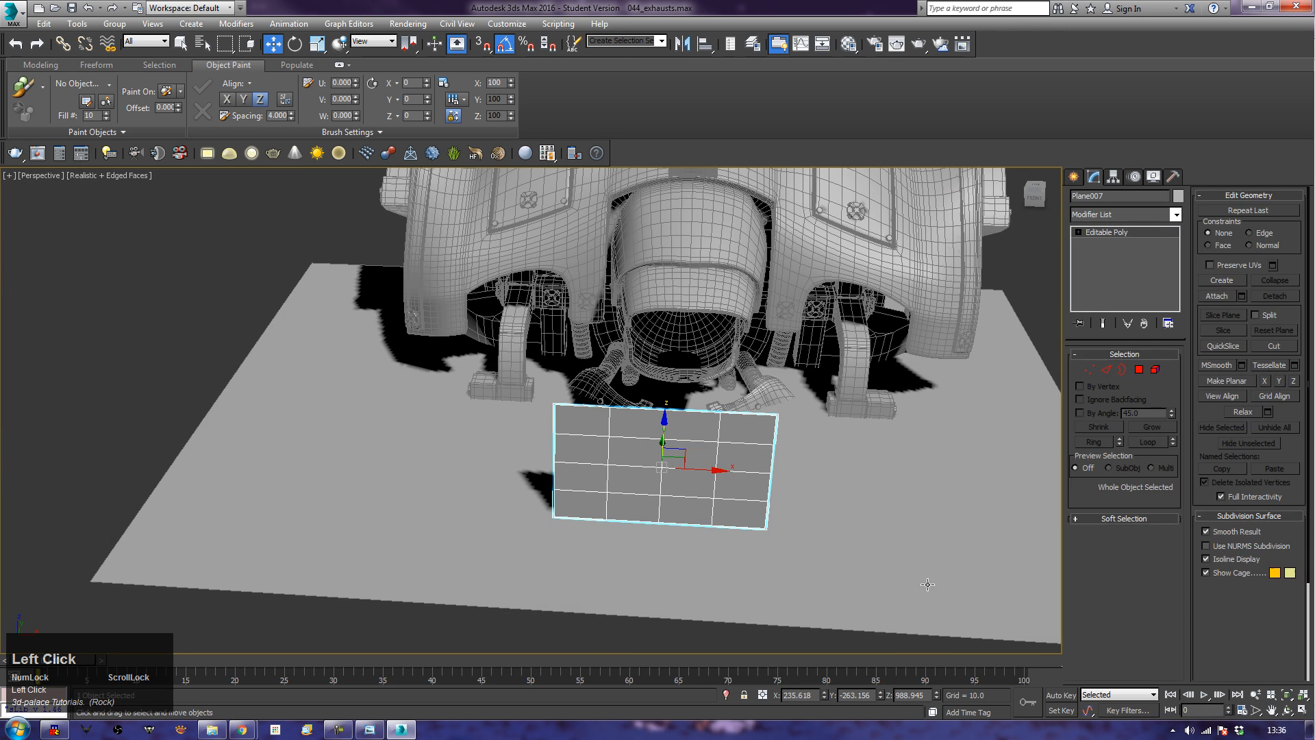
Step: Delete the plane's polygons in the half on the positive X side and in the upper half, keeping a two-by-two section
key(4)
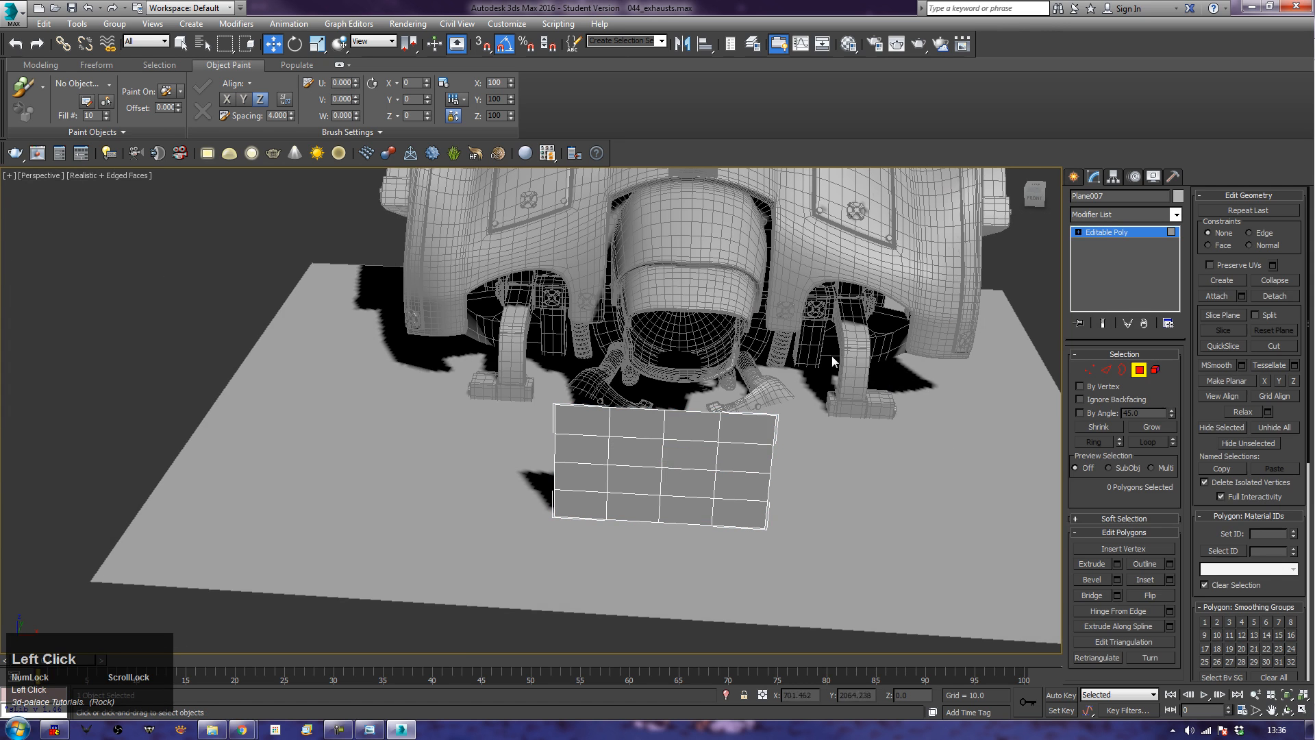
drag(653, 583, 681, 585)
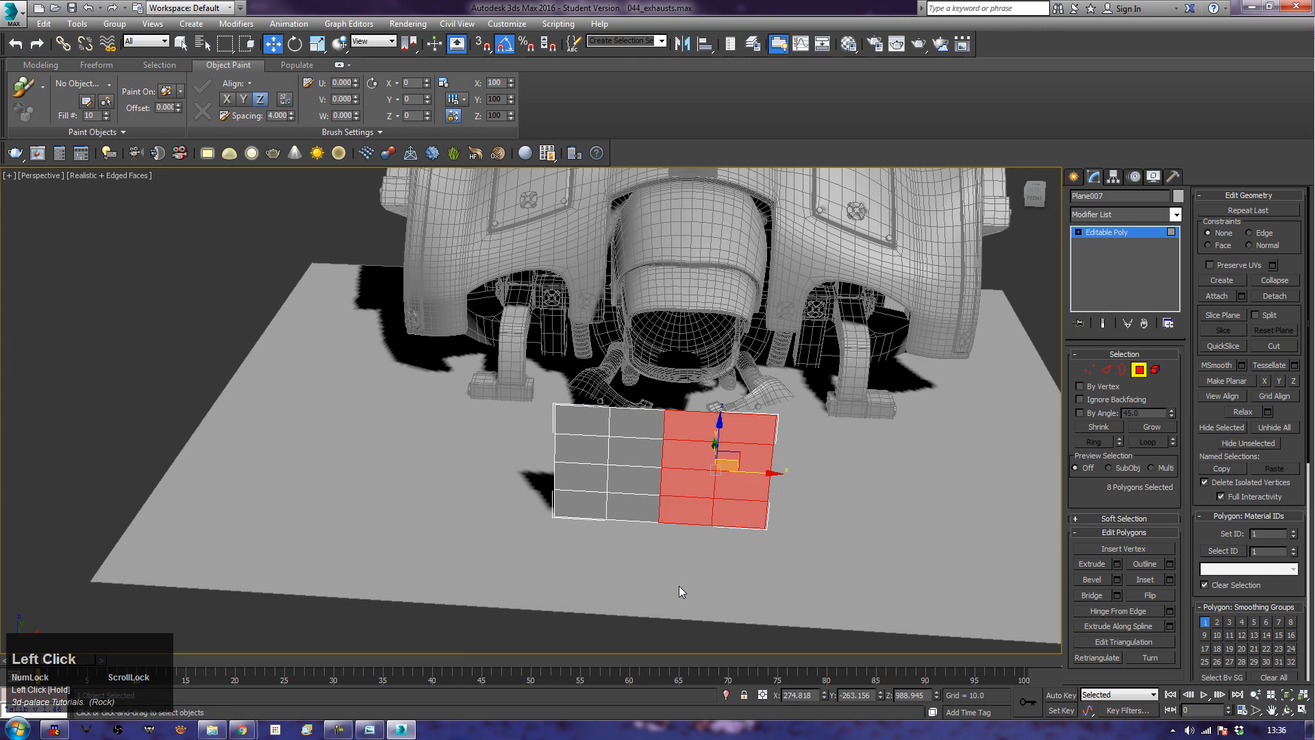
key(Delete)
drag(508, 352, 754, 450)
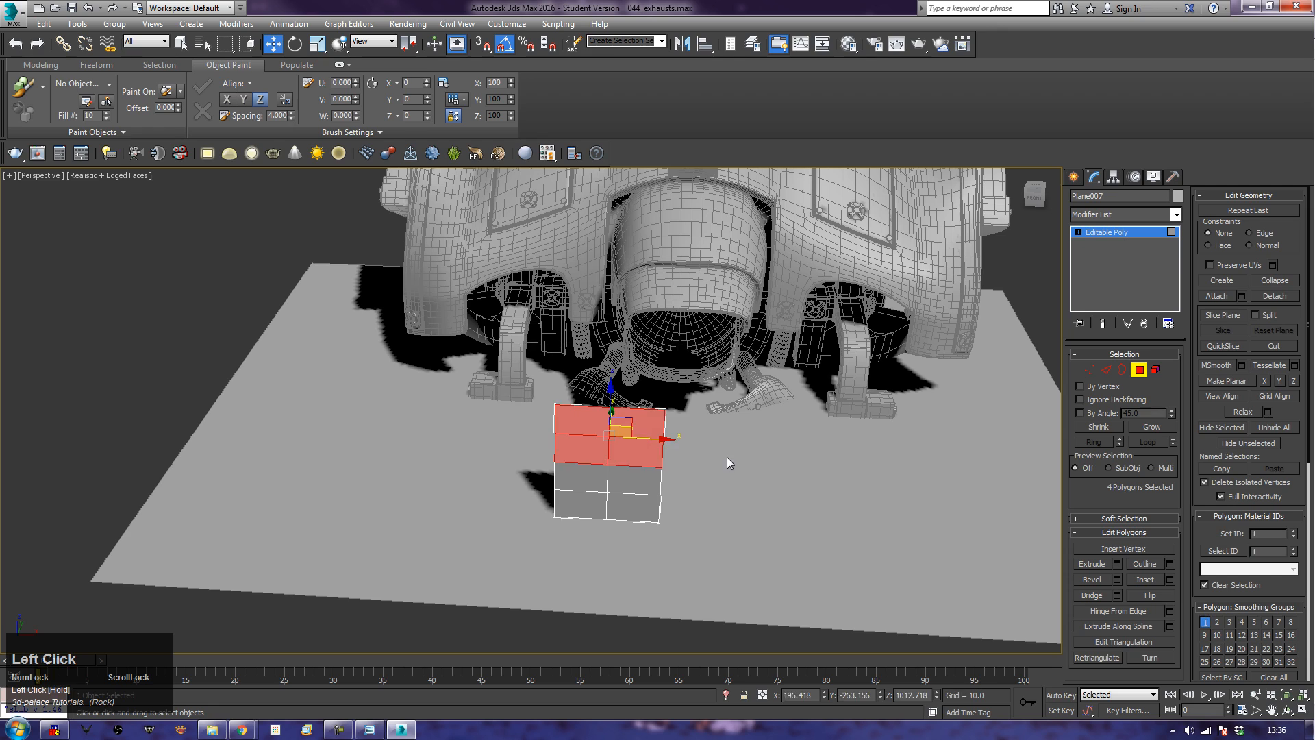
key(Delete)
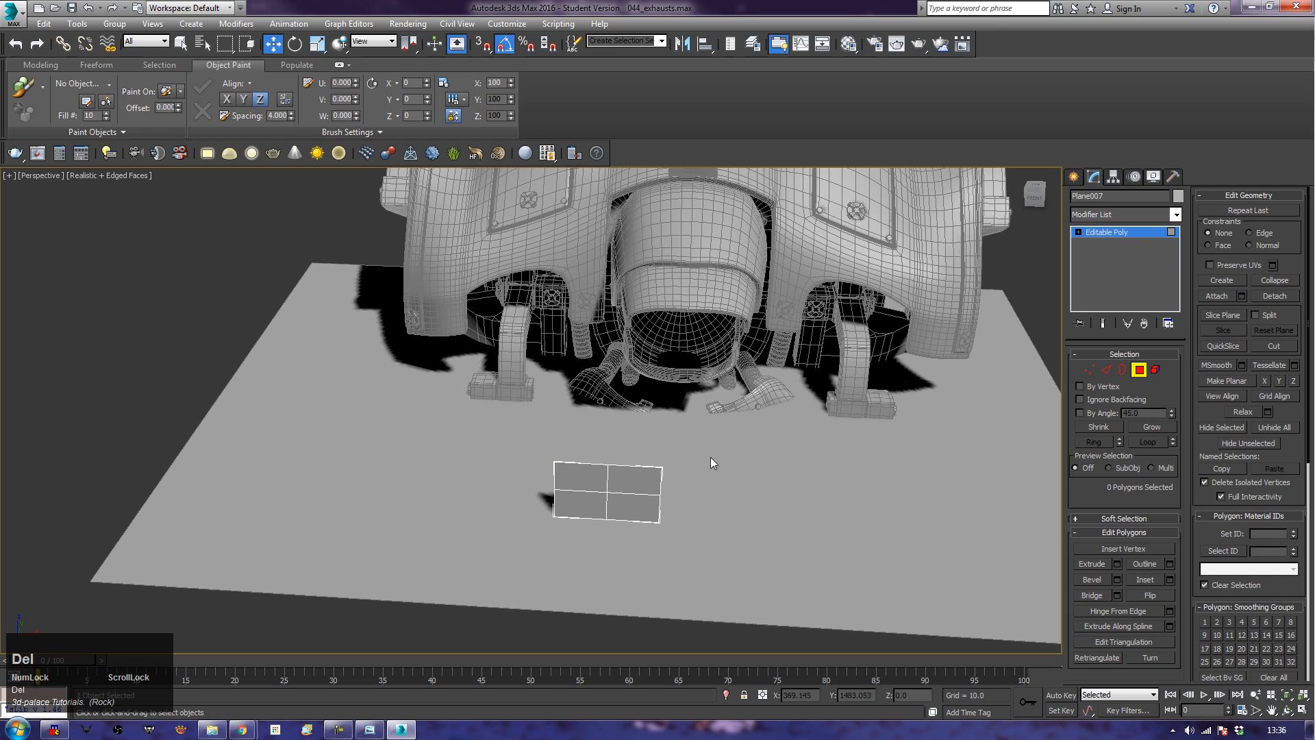
Step: Leave polygon editing and add a horizontal edge loop just below the plane's existing horizontal edge with Swift Loop
alt+middle_drag(682, 451, 829, 462)
key(z)
scroll(727, 439, down, 3)
click(1138, 370)
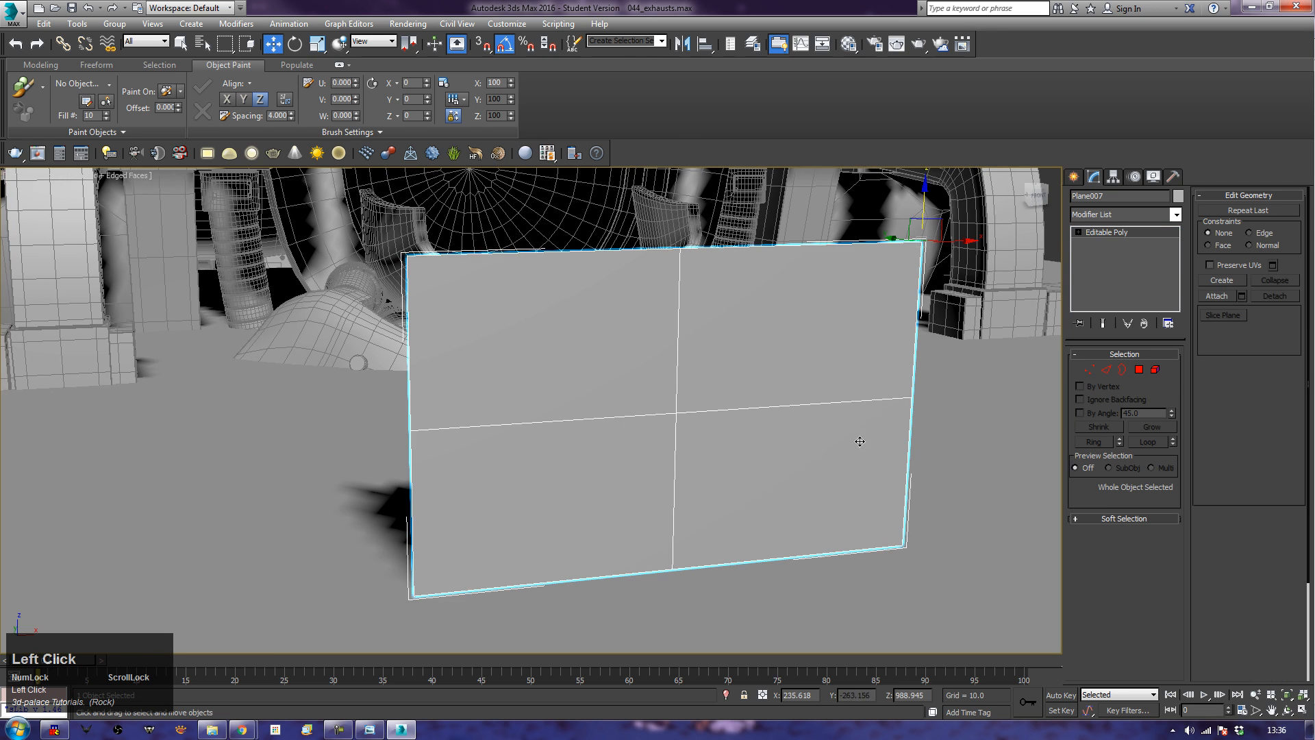
click(39, 66)
click(485, 83)
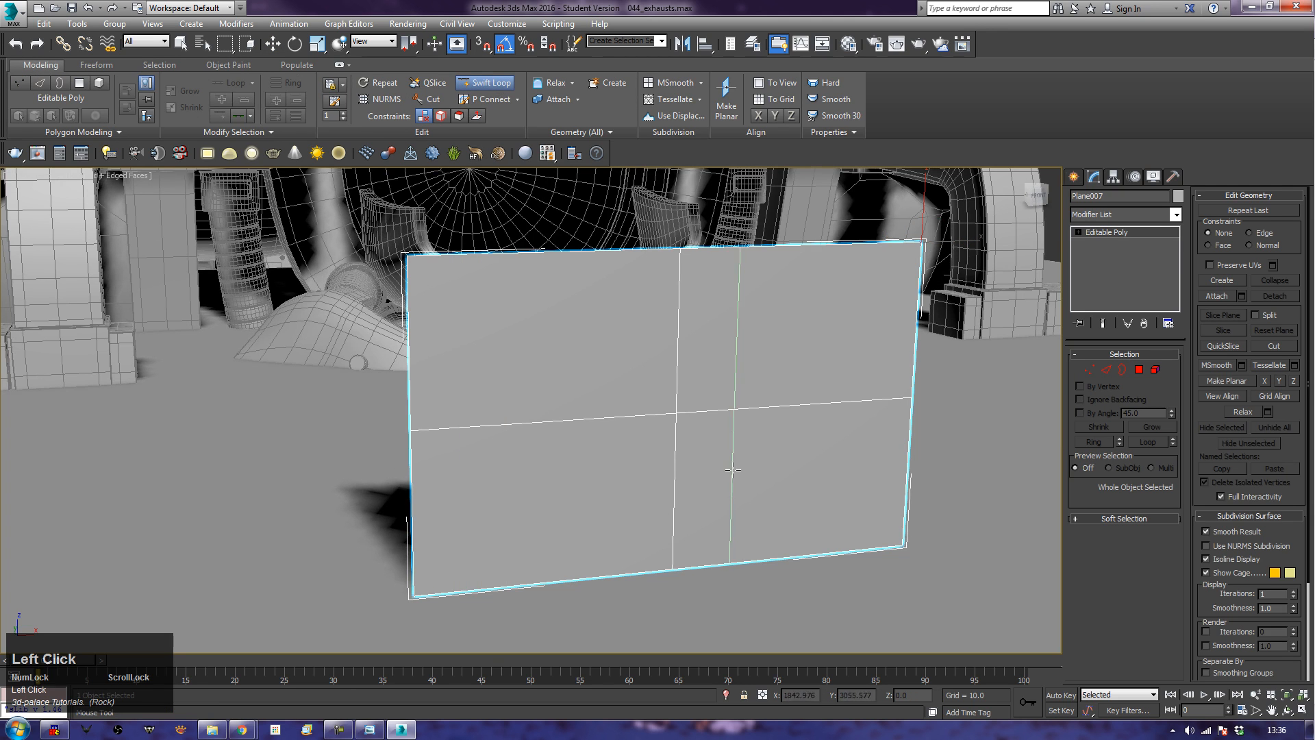
click(682, 444)
right_click(681, 444)
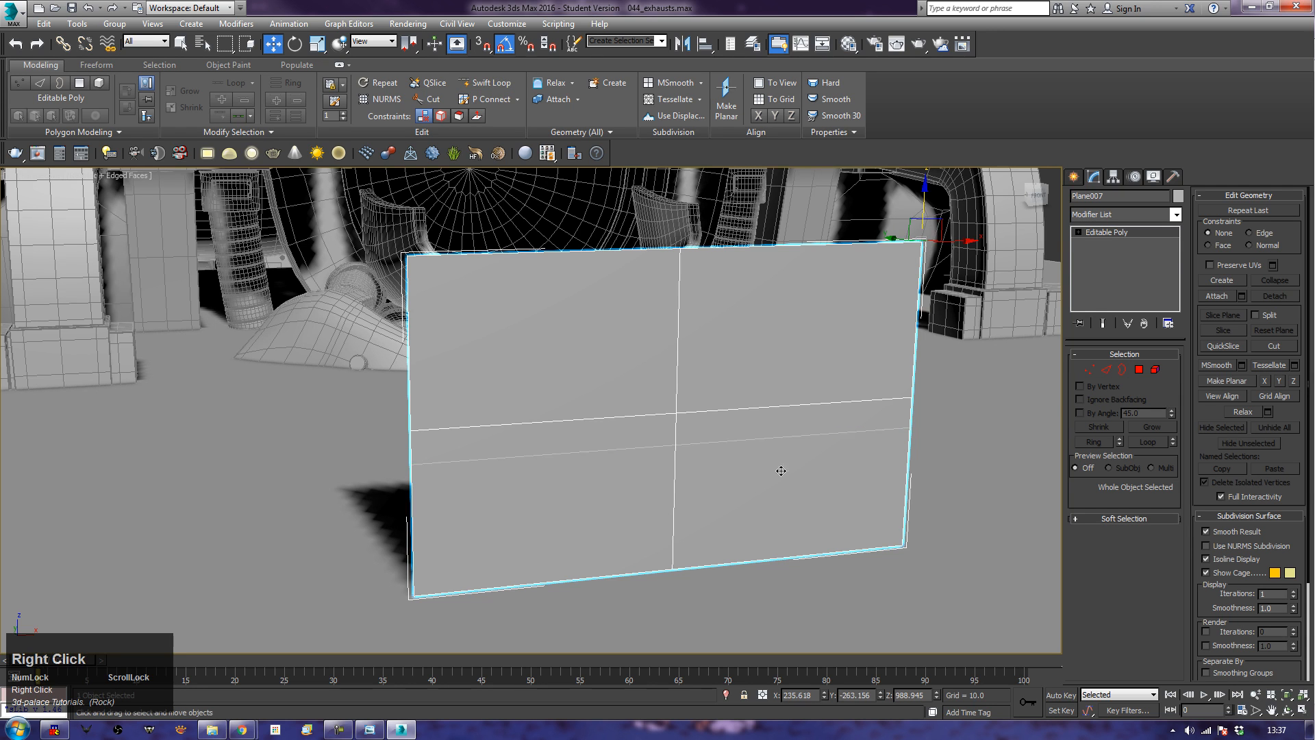
Step: Add a vertical edge loop close to the plane's middle vertical edge, on its negative X side, with Swift Loop
click(1090, 370)
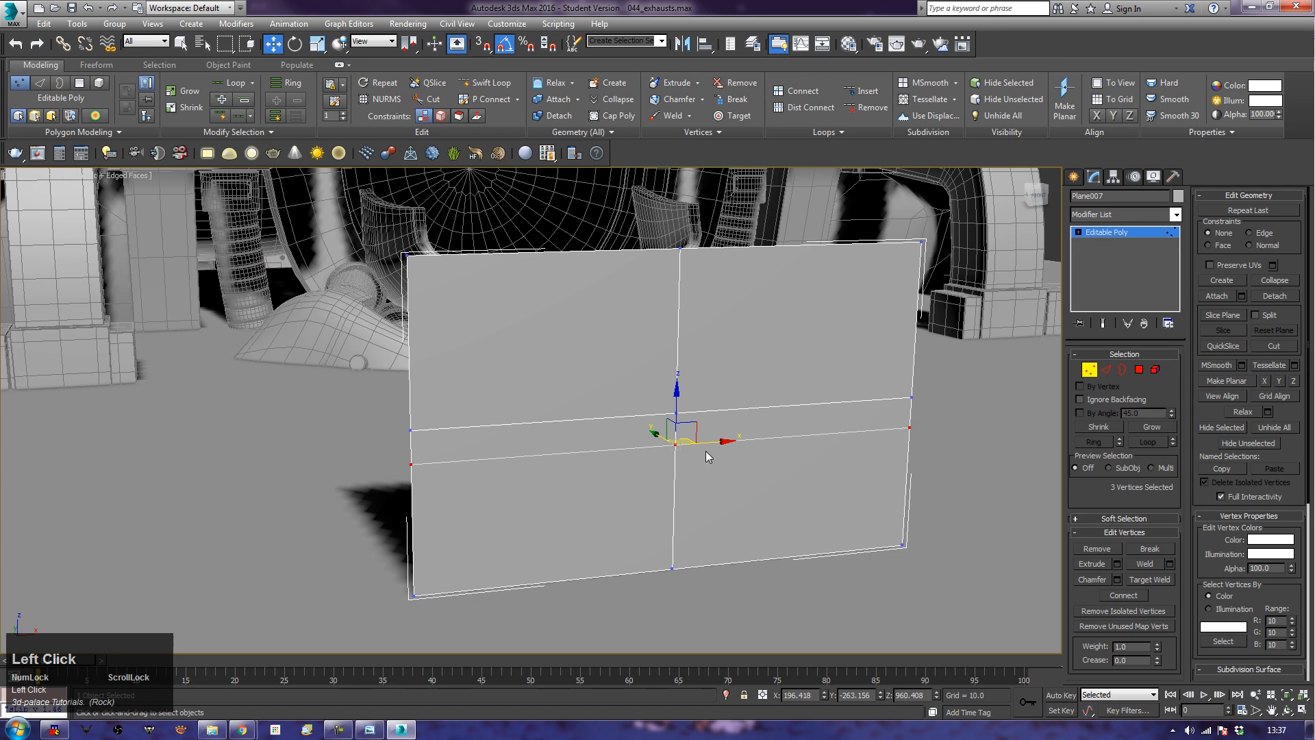
click(684, 453)
click(678, 446)
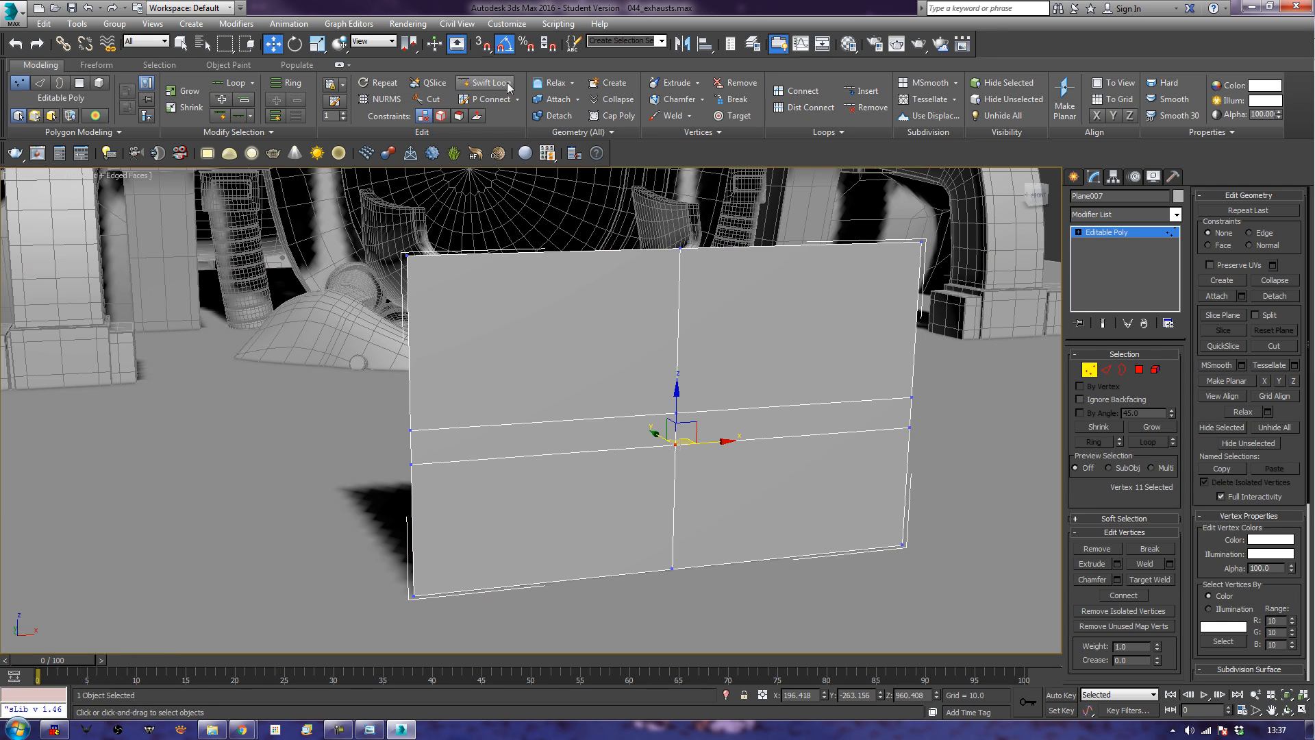
click(485, 82)
click(656, 411)
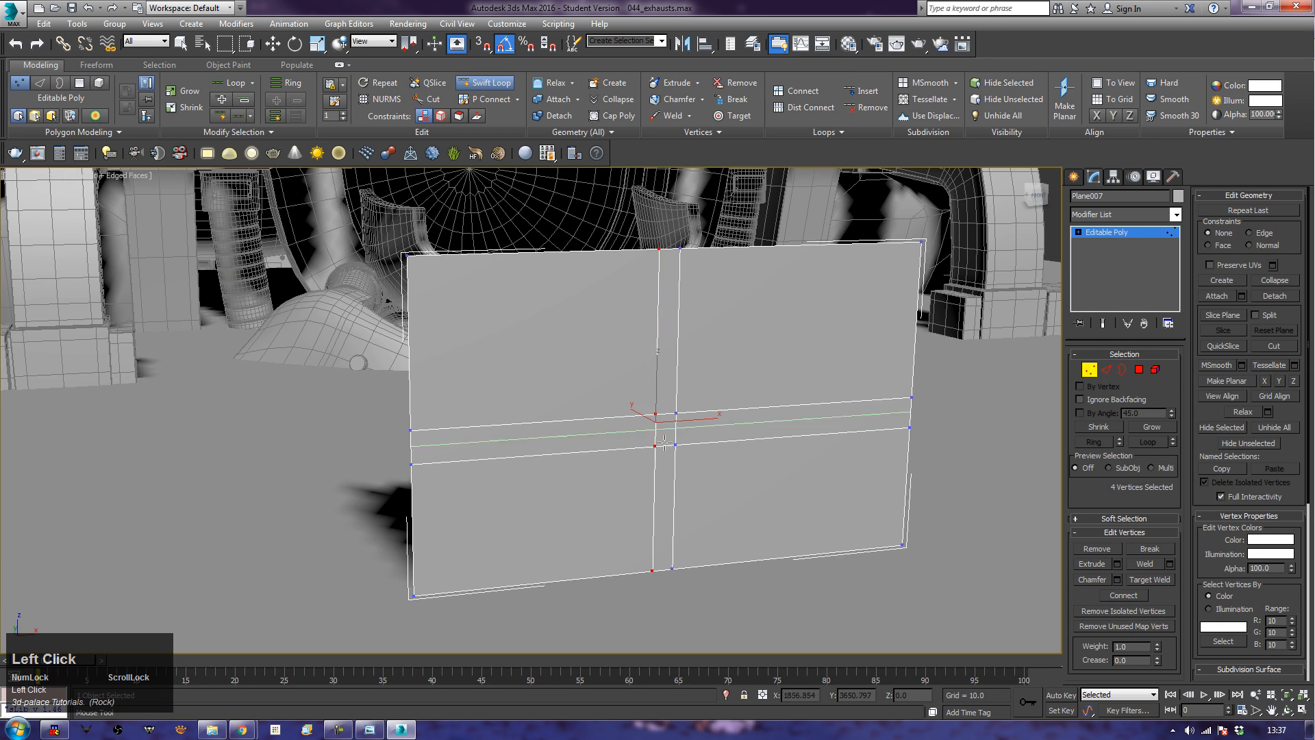
right_click(661, 459)
Step: Move the new vertical loop's upper three vertices toward negative X, to an X position of about 177
click(657, 446)
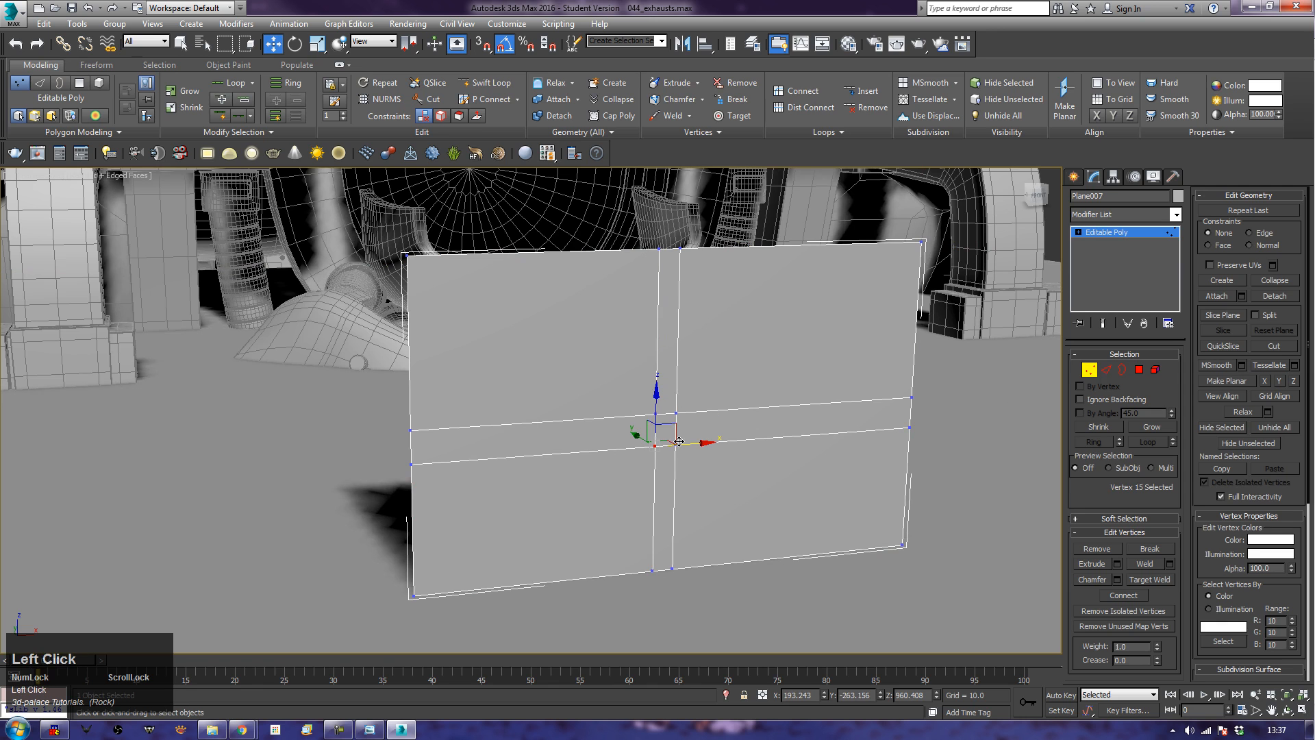
drag(700, 443, 584, 446)
drag(602, 219, 664, 432)
drag(705, 329, 593, 343)
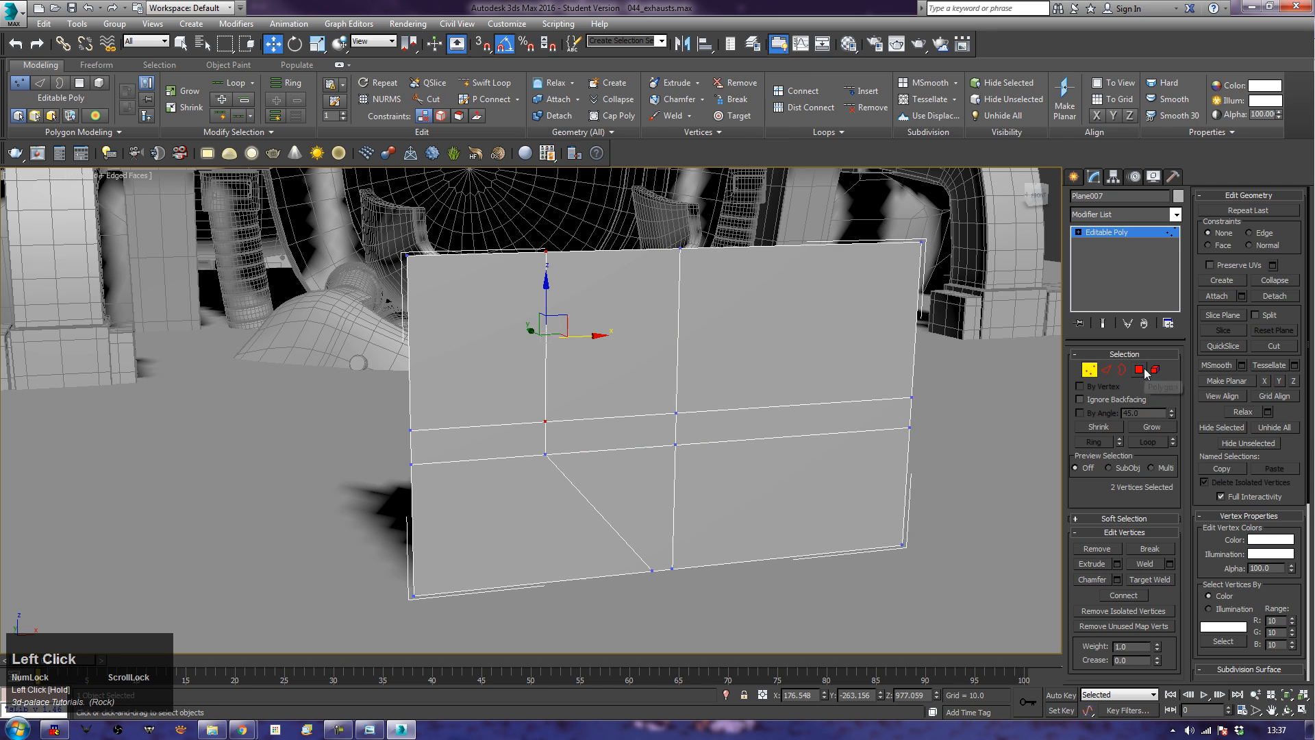
Step: Delete the polygon in the plane's lower corner on the negative X side, below the slanted edge
click(1139, 369)
click(555, 513)
key(Delete)
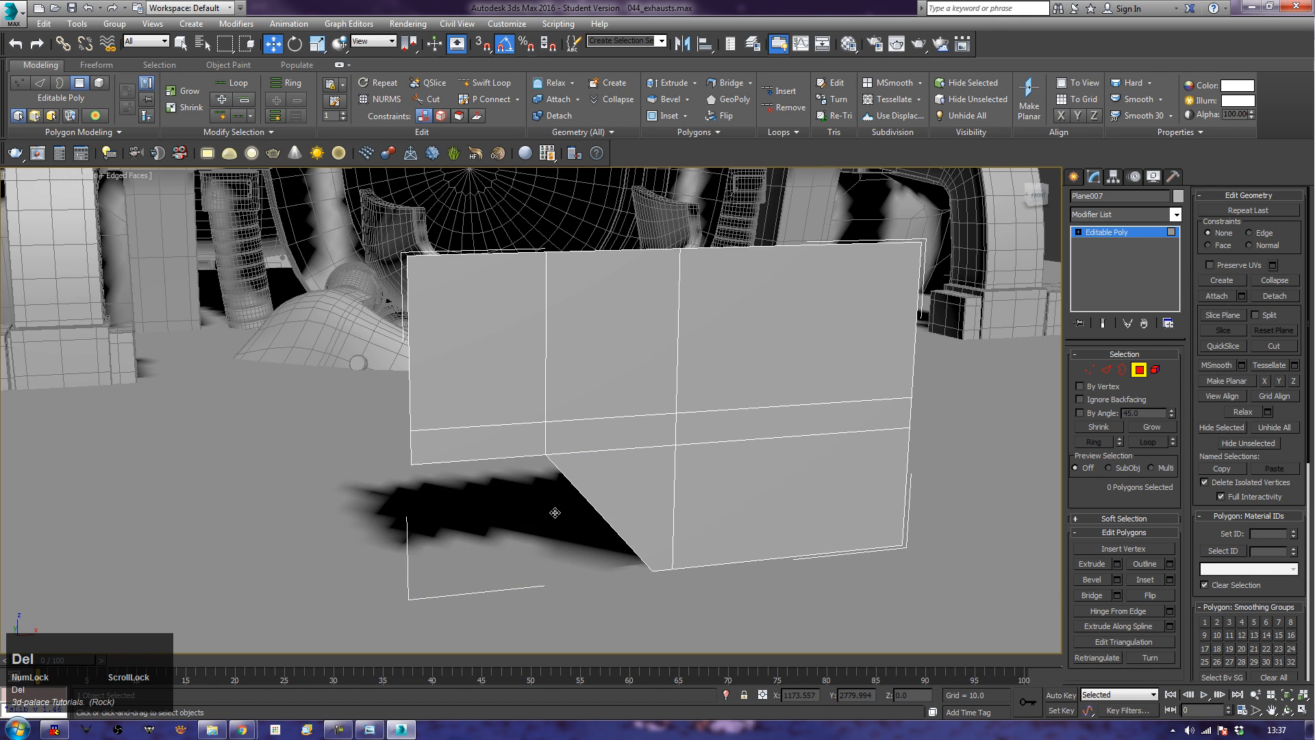
Step: Move the vertices of both inner vertical edge columns together toward positive X, centring them at about 197
middle_drag(555, 512, 619, 517)
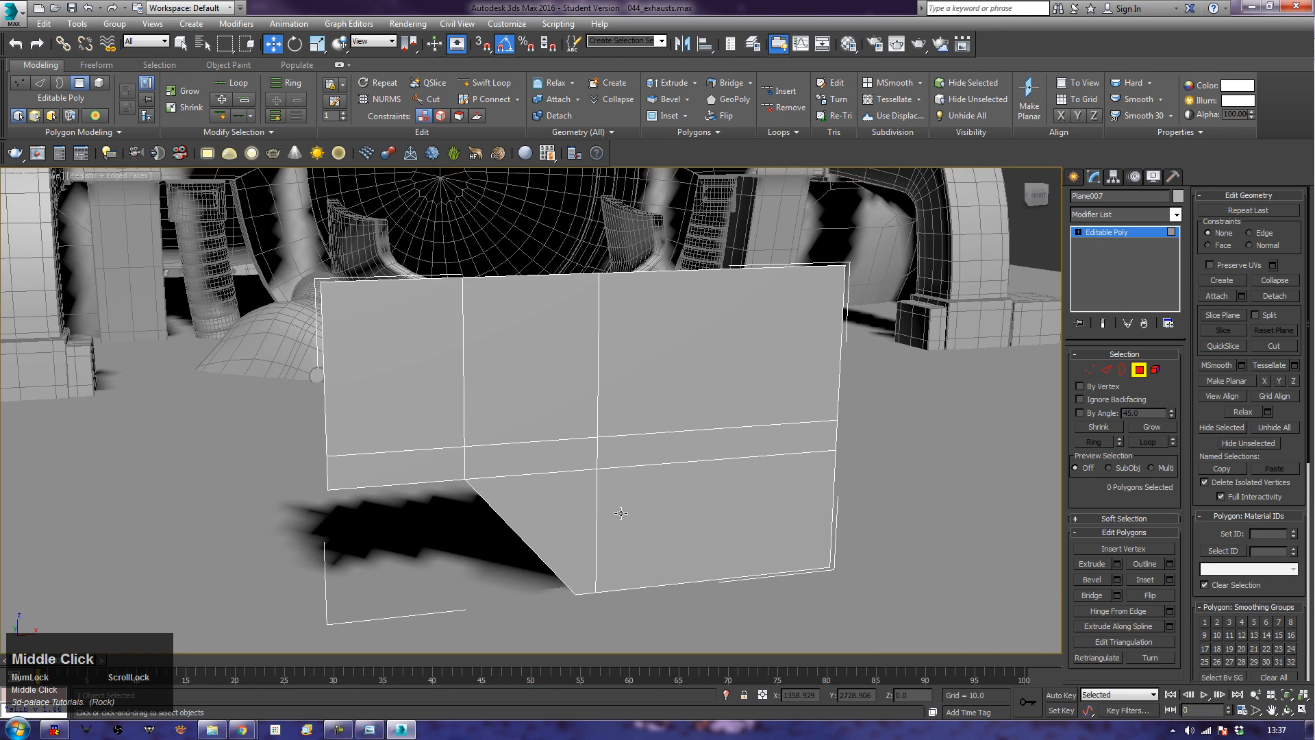
click(1090, 370)
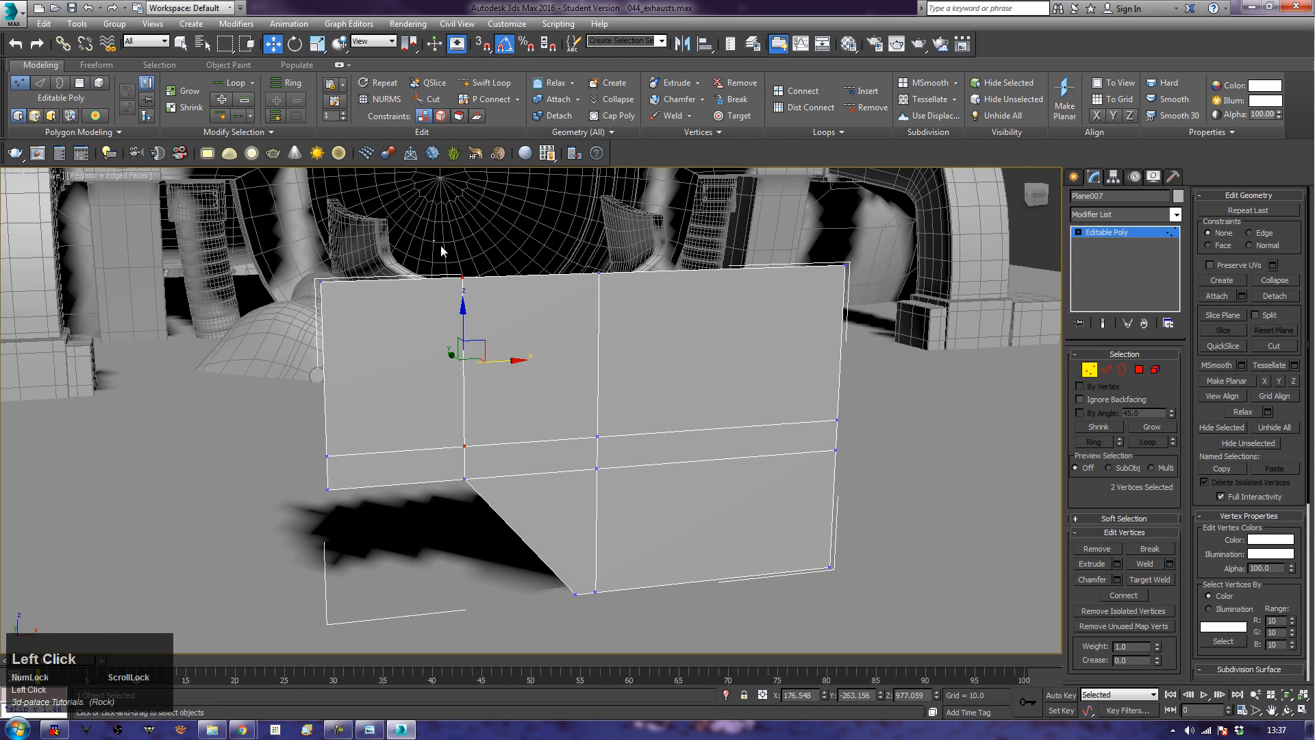
drag(627, 613, 627, 614)
click(600, 452)
drag(429, 248, 632, 624)
drag(594, 447, 651, 451)
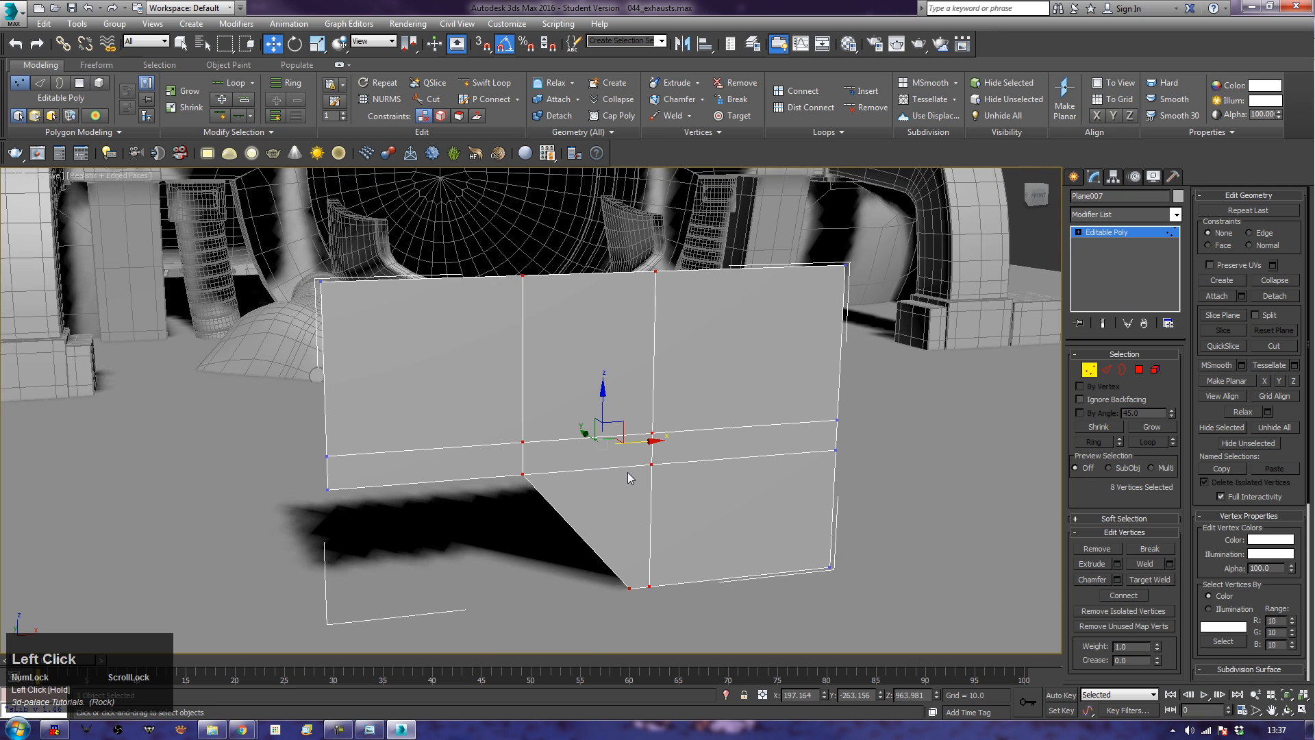
middle_click(730, 468)
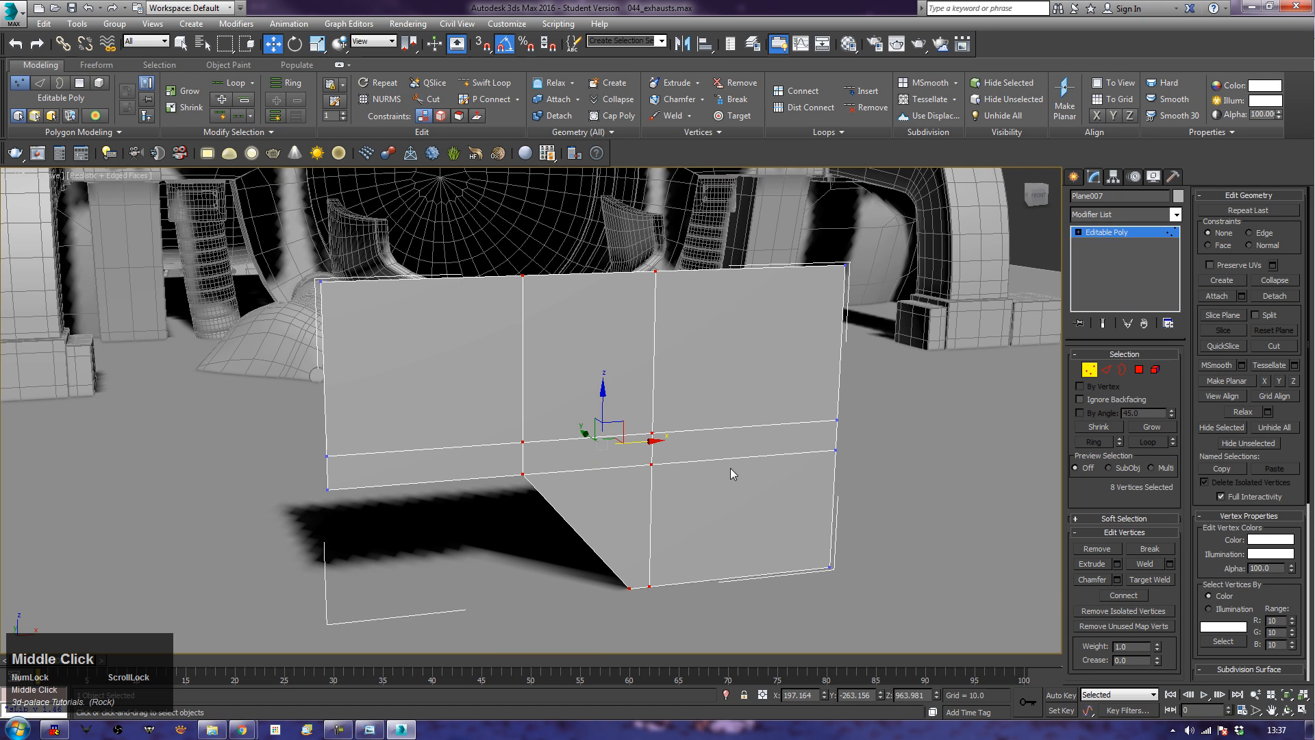
Step: Lower the upper border edge of the section at the positive X end to a Z position of about 983
click(1108, 370)
click(740, 266)
drag(755, 223, 870, 292)
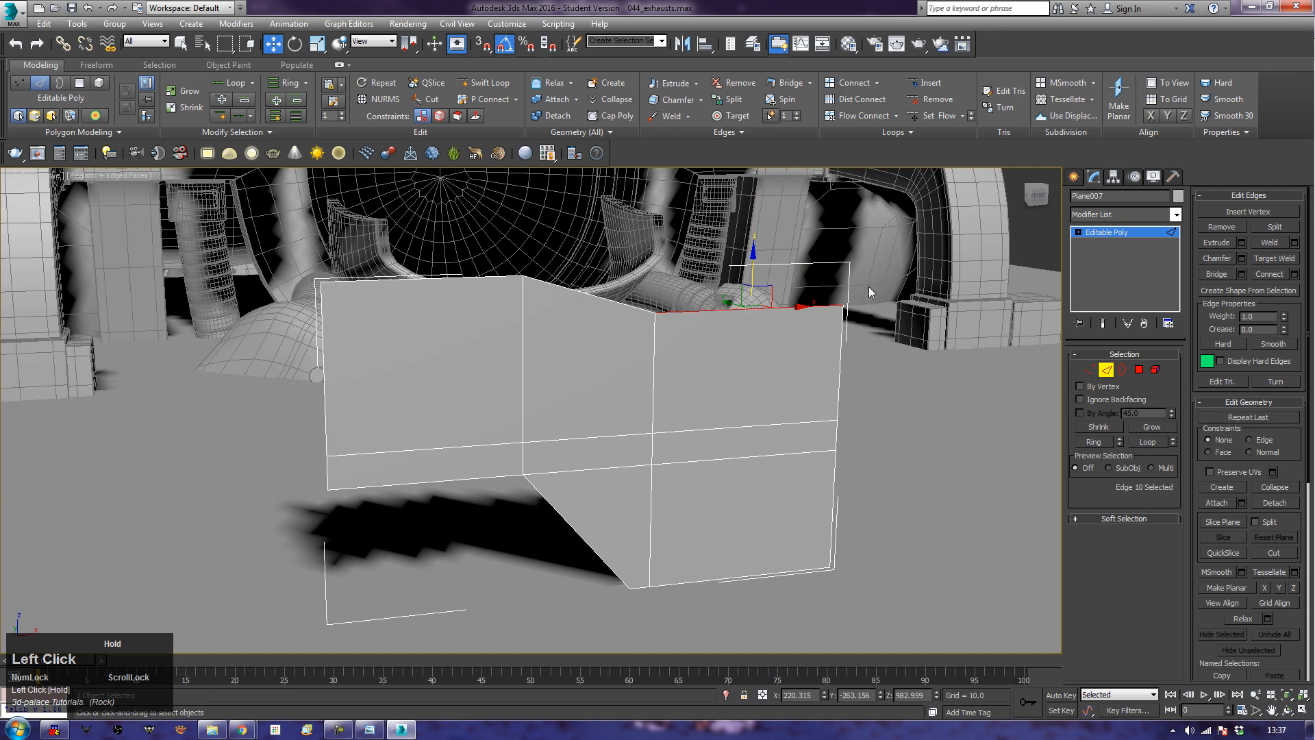
click(1107, 371)
Step: Add seven vertical edge loops spread across the panel's sections with Swift Loop to prepare it for bending
click(487, 83)
click(419, 384)
click(585, 444)
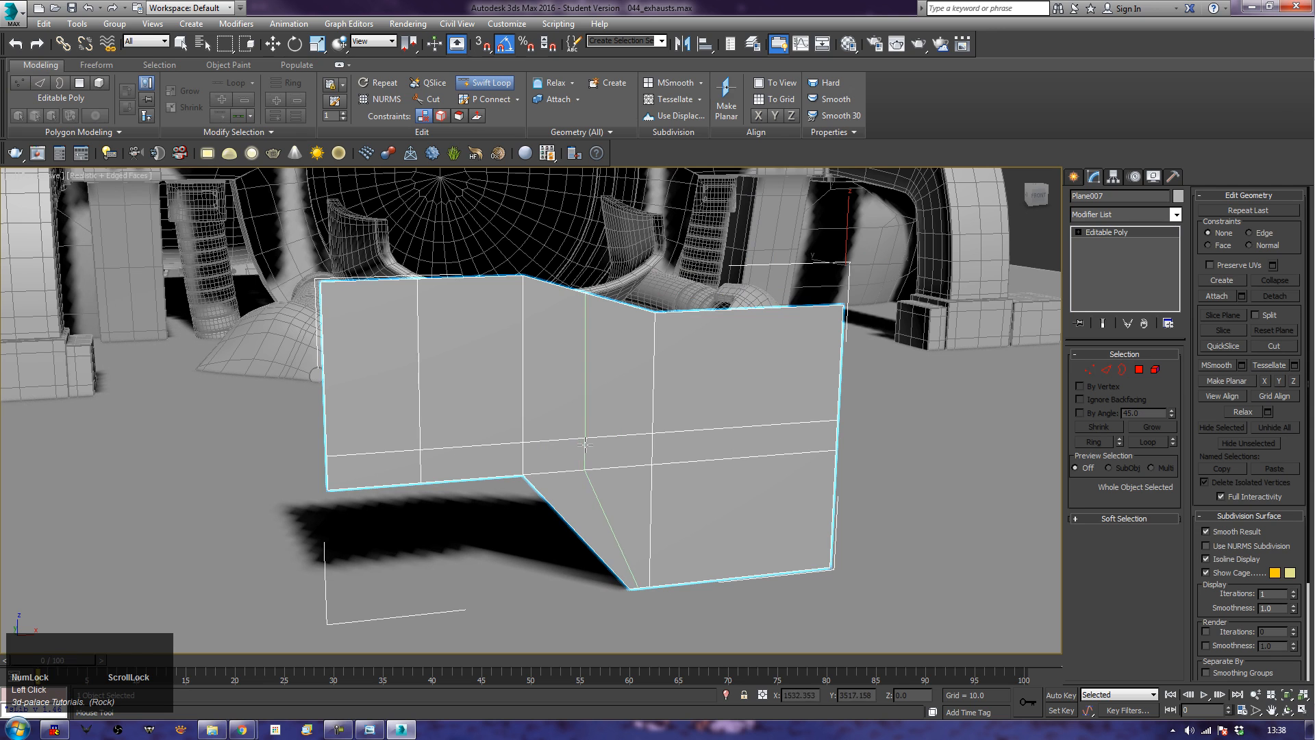
click(755, 434)
click(474, 442)
click(370, 460)
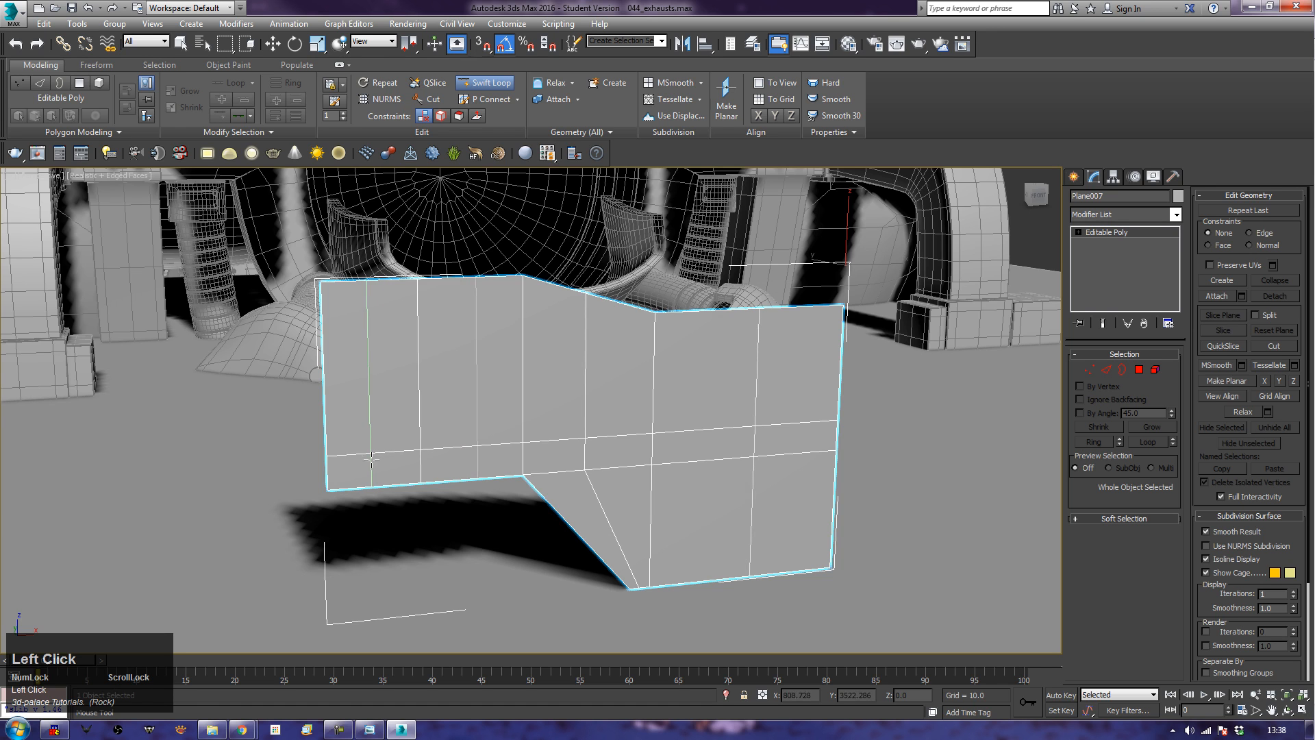
click(702, 442)
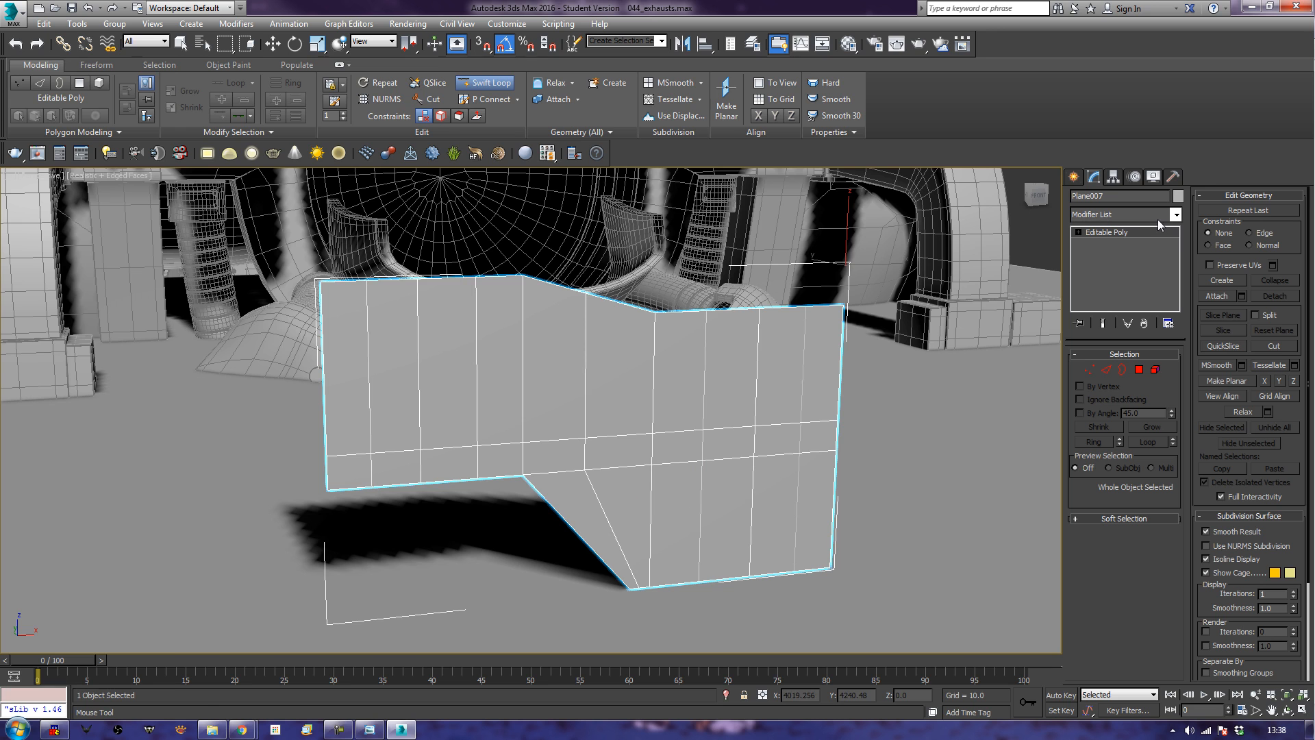
right_click(940, 379)
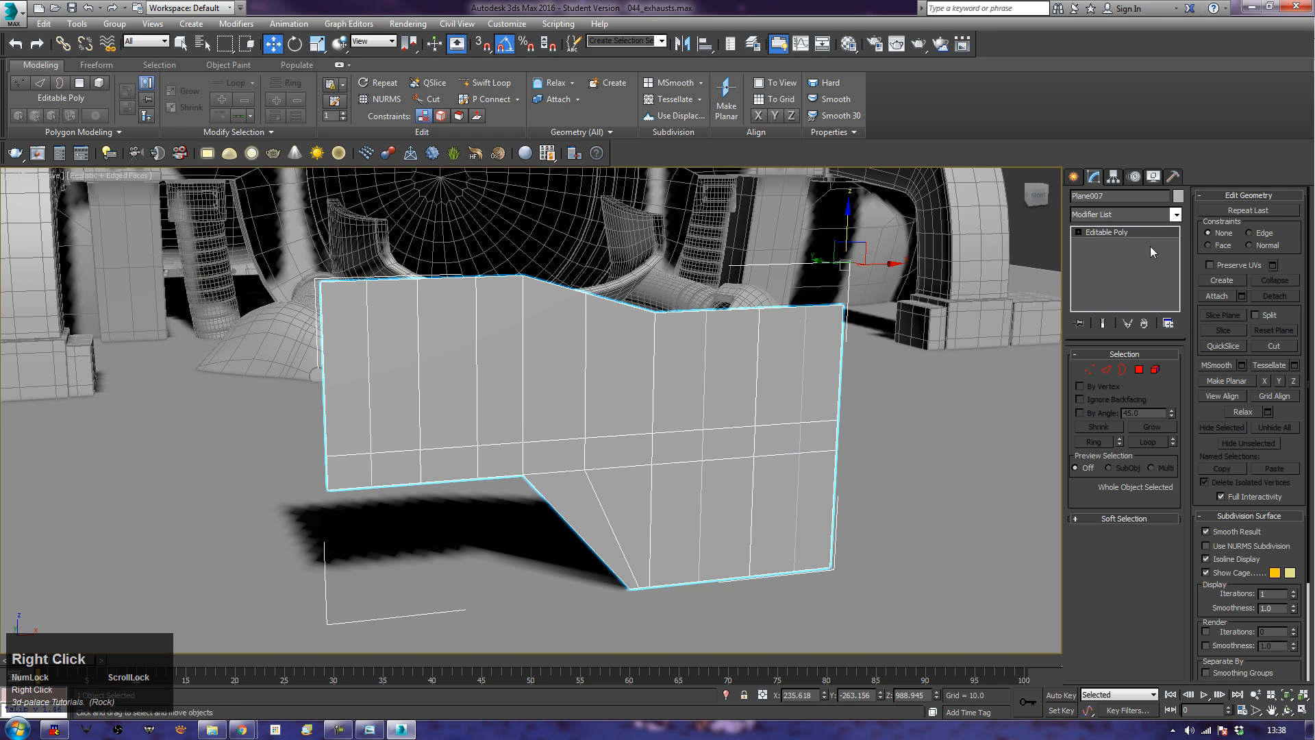
Step: Try a 90-degree Bend modifier on the panel with the Z bend axis, and remove the modifier
click(1163, 220)
key(b)
click(1158, 228)
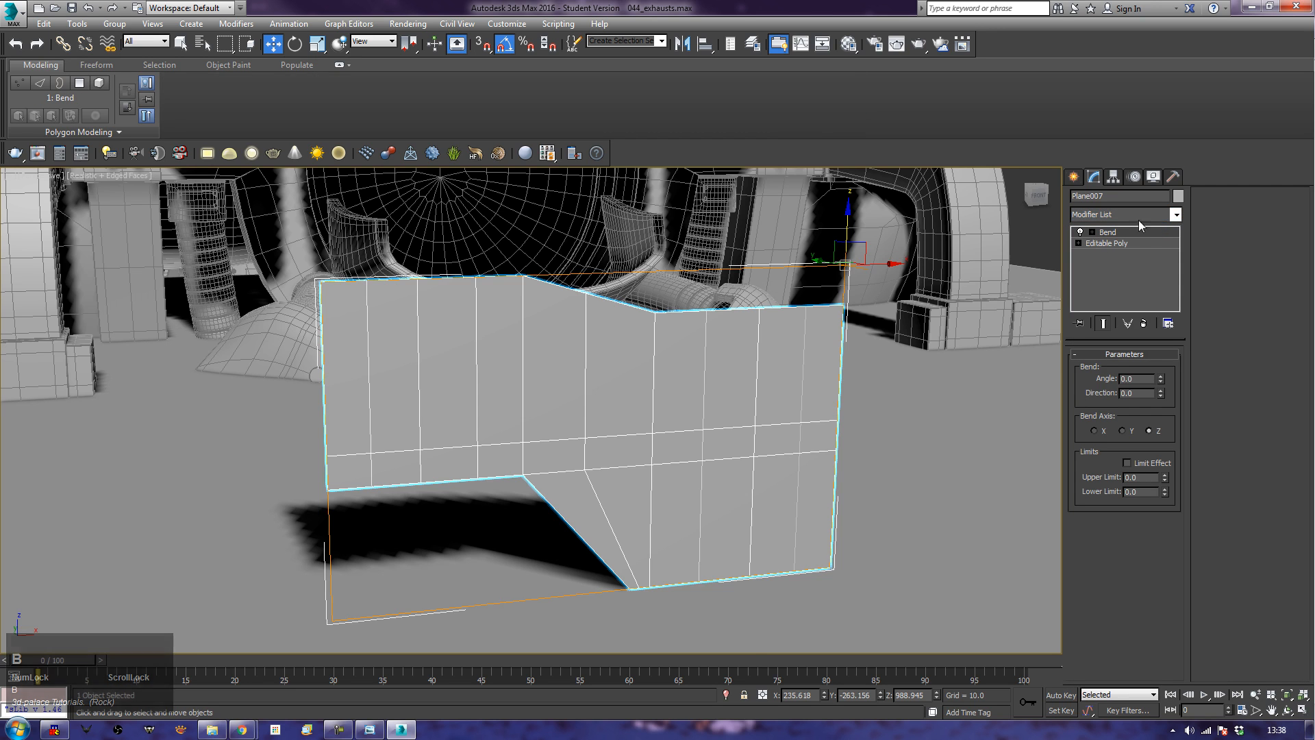
click(1133, 376)
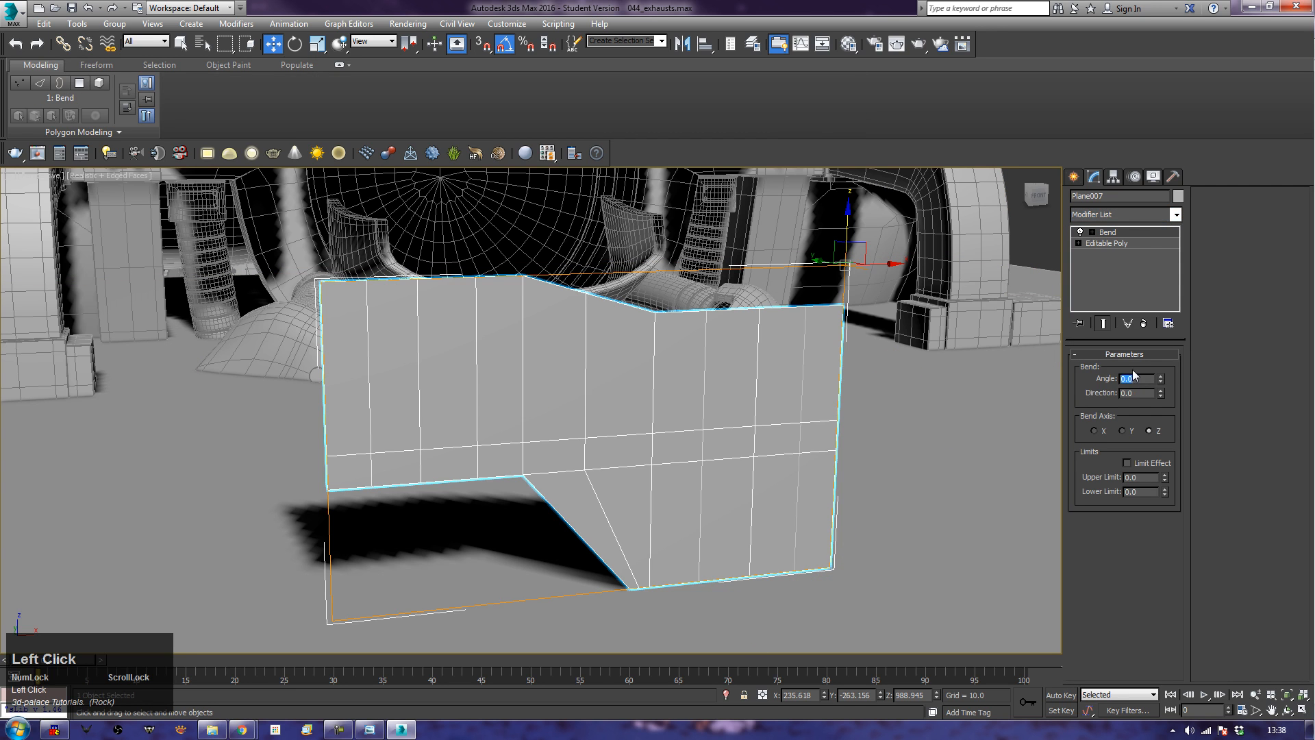
key(Tab)
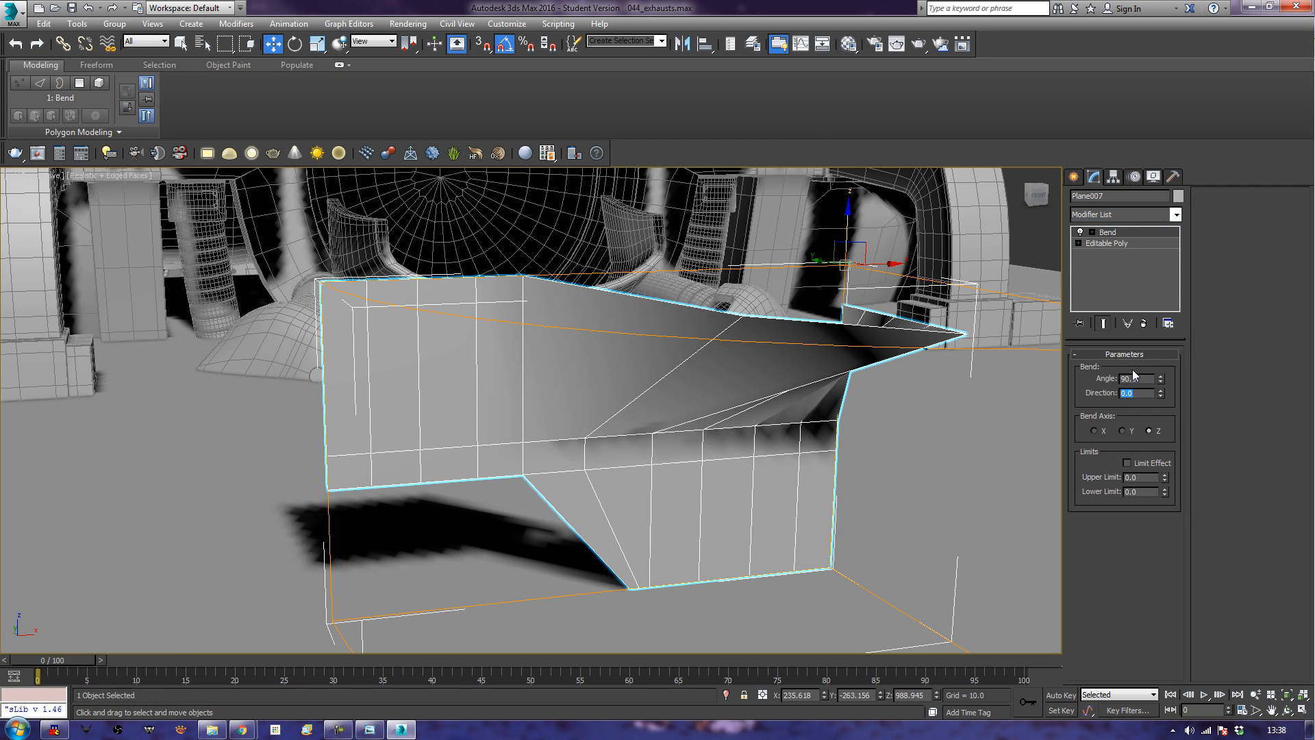
click(1144, 323)
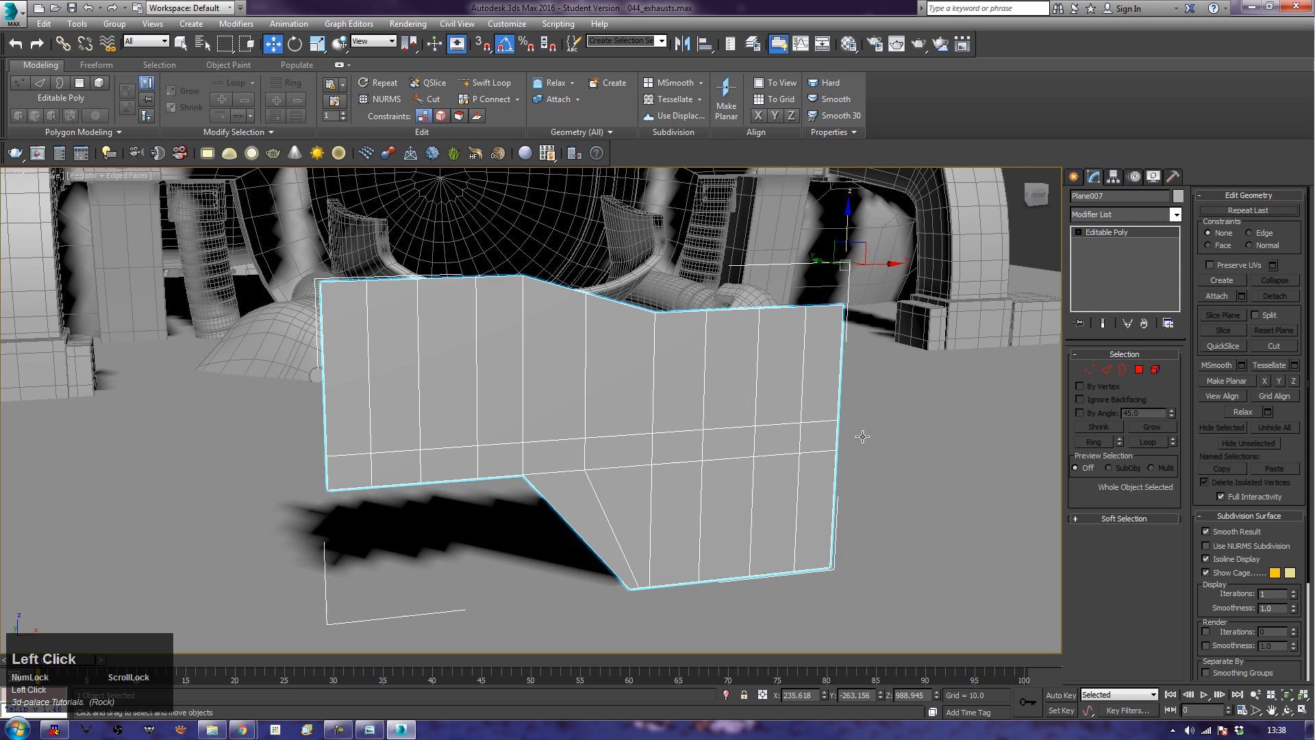
Step: Apply a new Bend modifier to the panel with an angle of 90 degrees and the X bend axis
alt+middle_drag(825, 429, 892, 401)
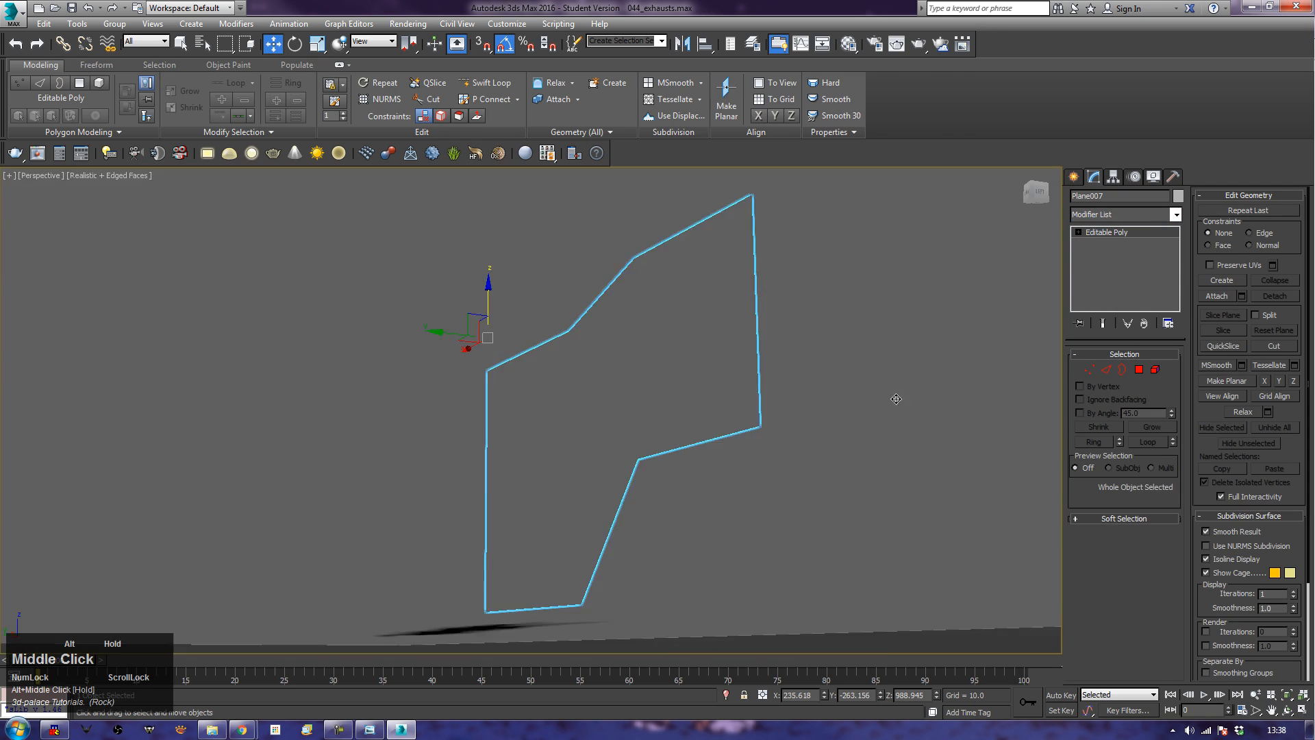
key(alt+q)
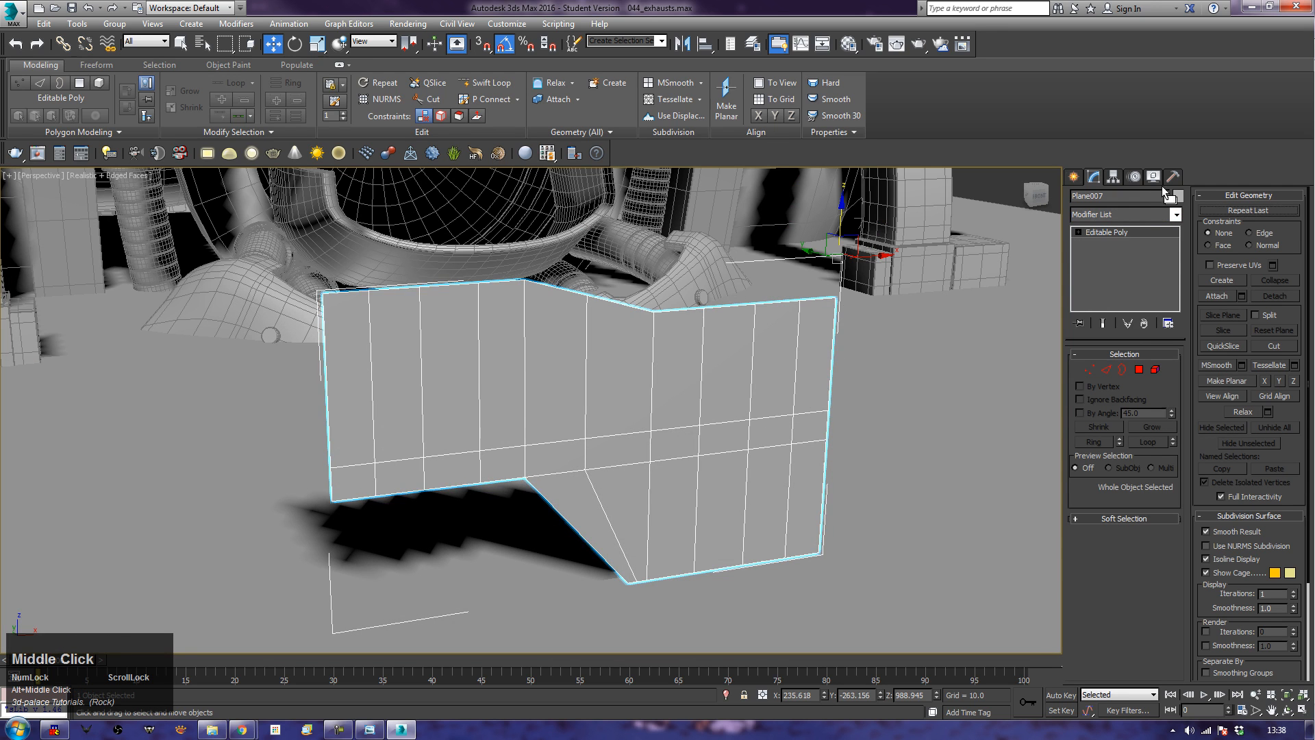
click(1157, 215)
key(b)
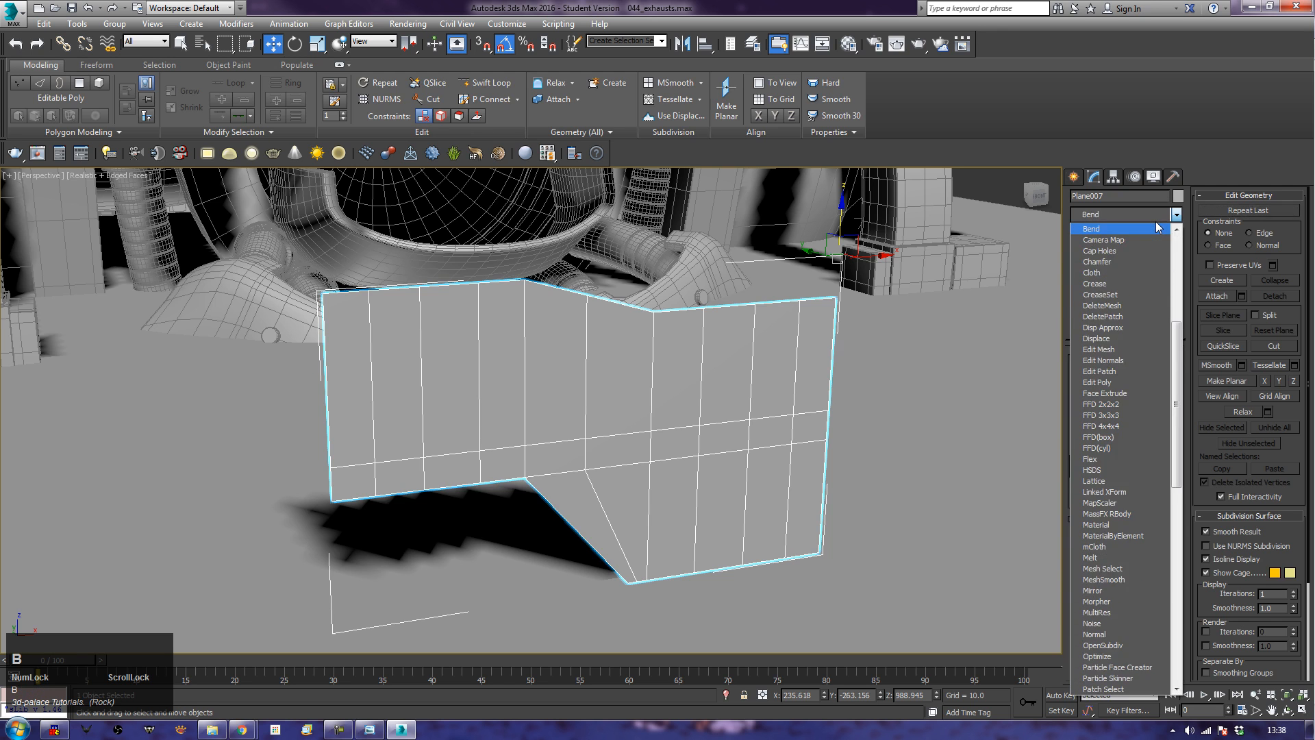
click(1158, 229)
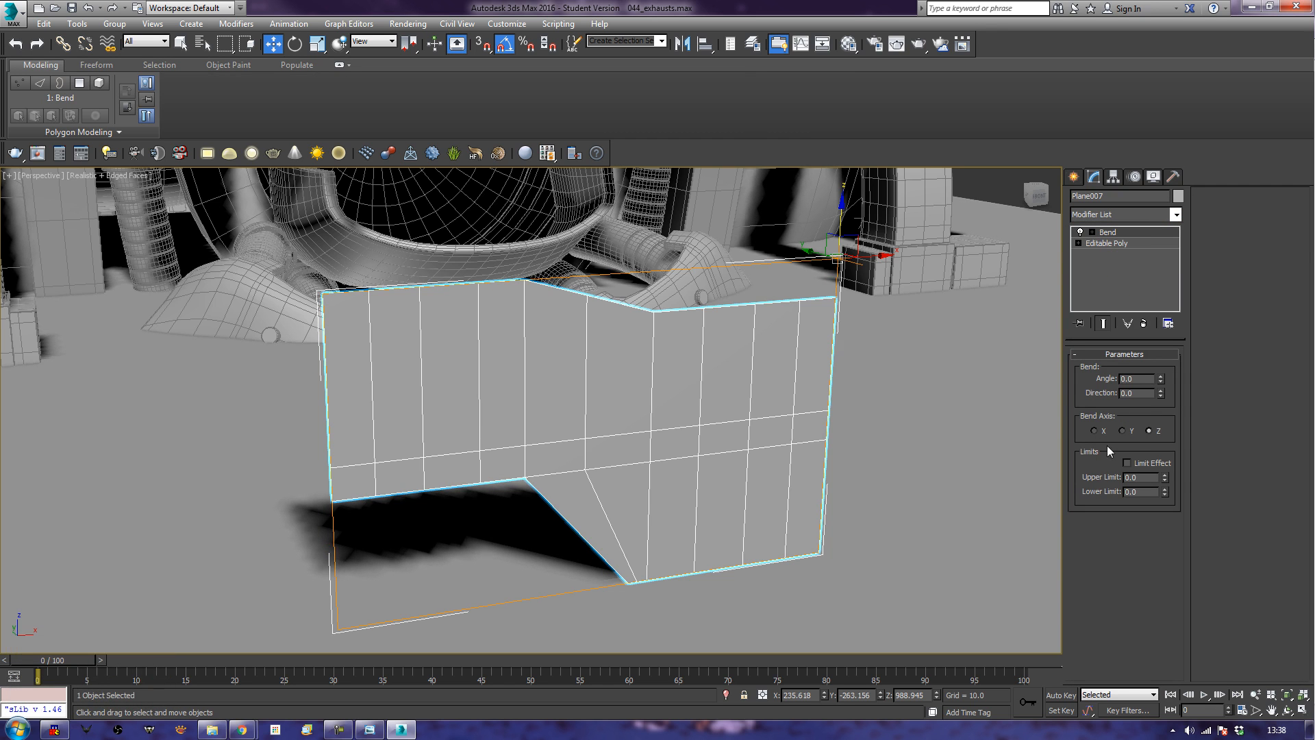
click(1122, 432)
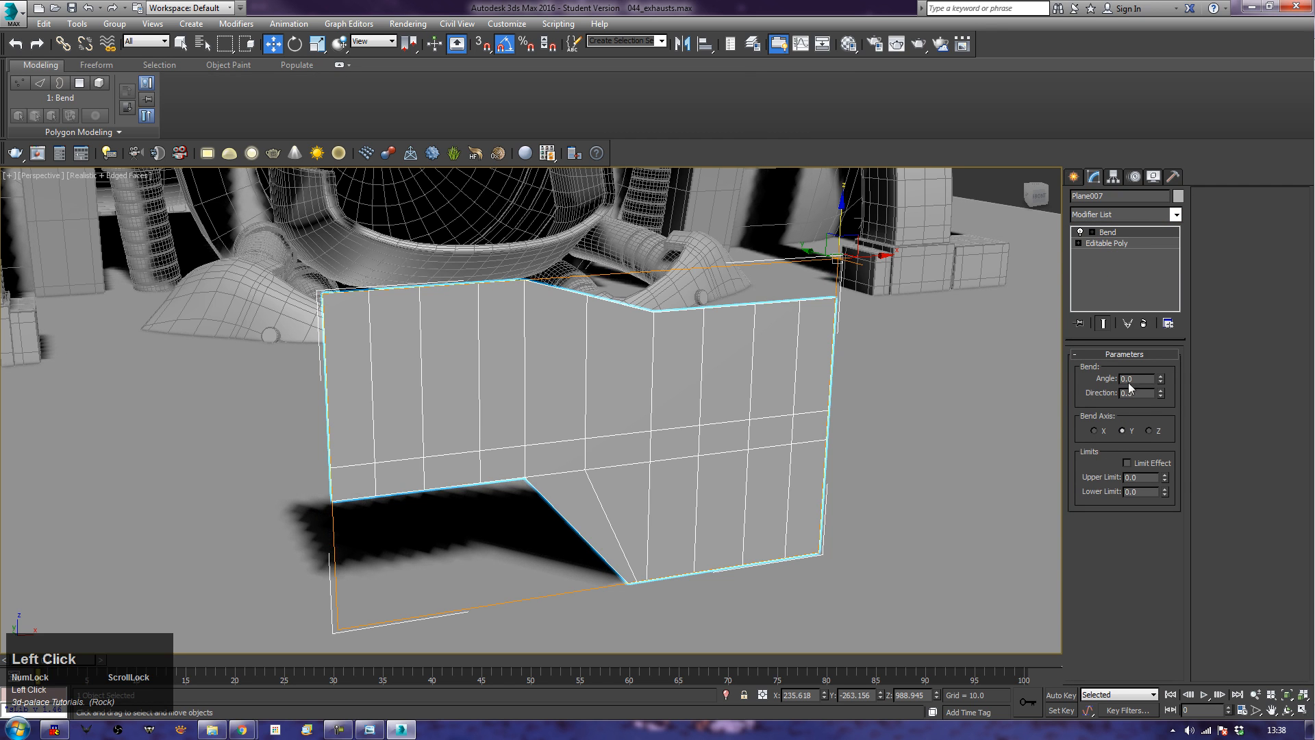
text(90)
key(Return)
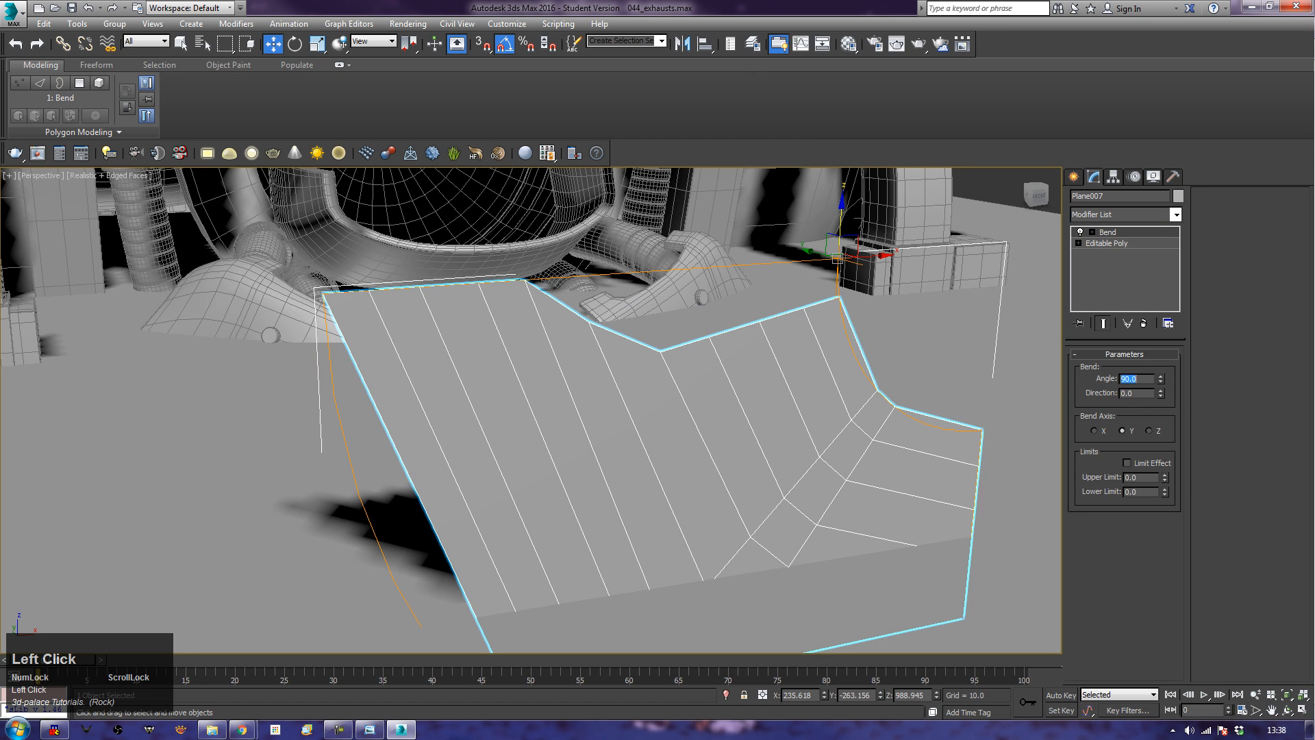
click(1100, 433)
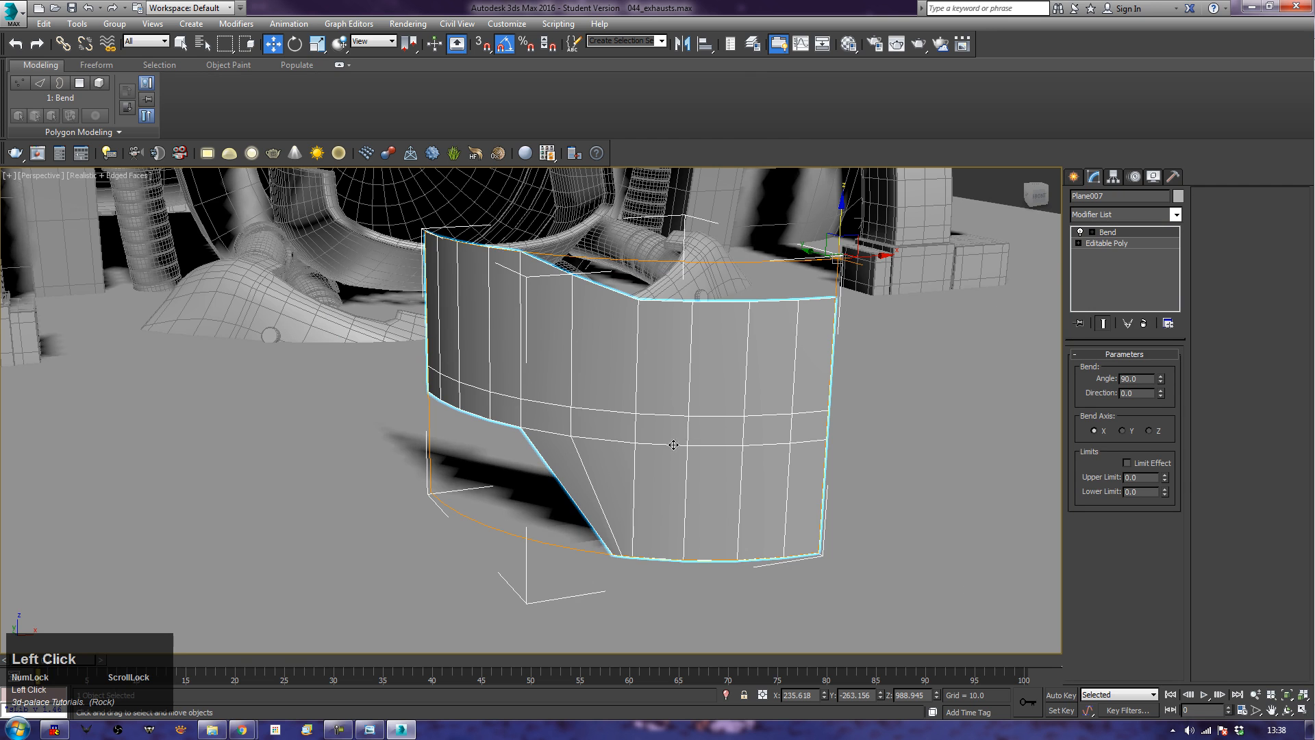
Step: Move the Bend modifier's gizmo along Y to a position of about -279 to adjust the panel's curvature
alt+middle_drag(652, 456, 1045, 296)
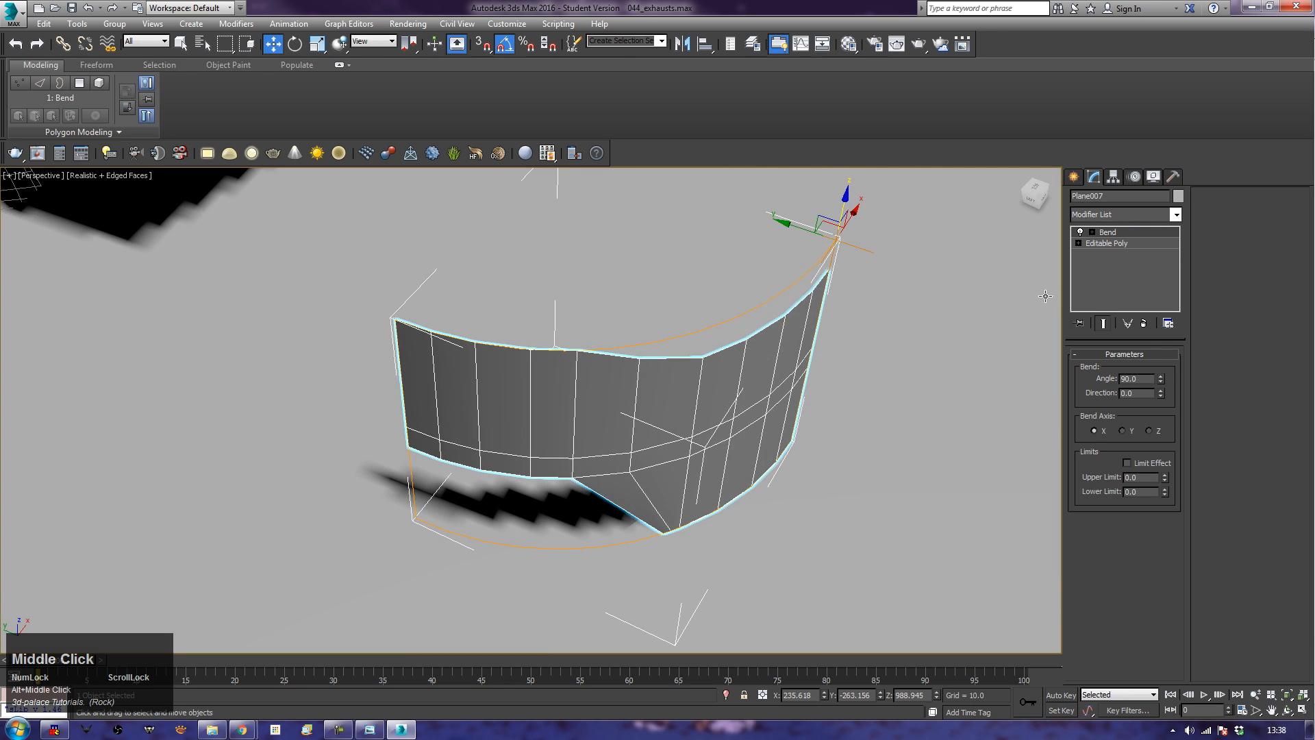
click(1102, 233)
drag(794, 225, 825, 256)
alt+middle_drag(848, 398, 796, 499)
scroll(750, 327, down, 10)
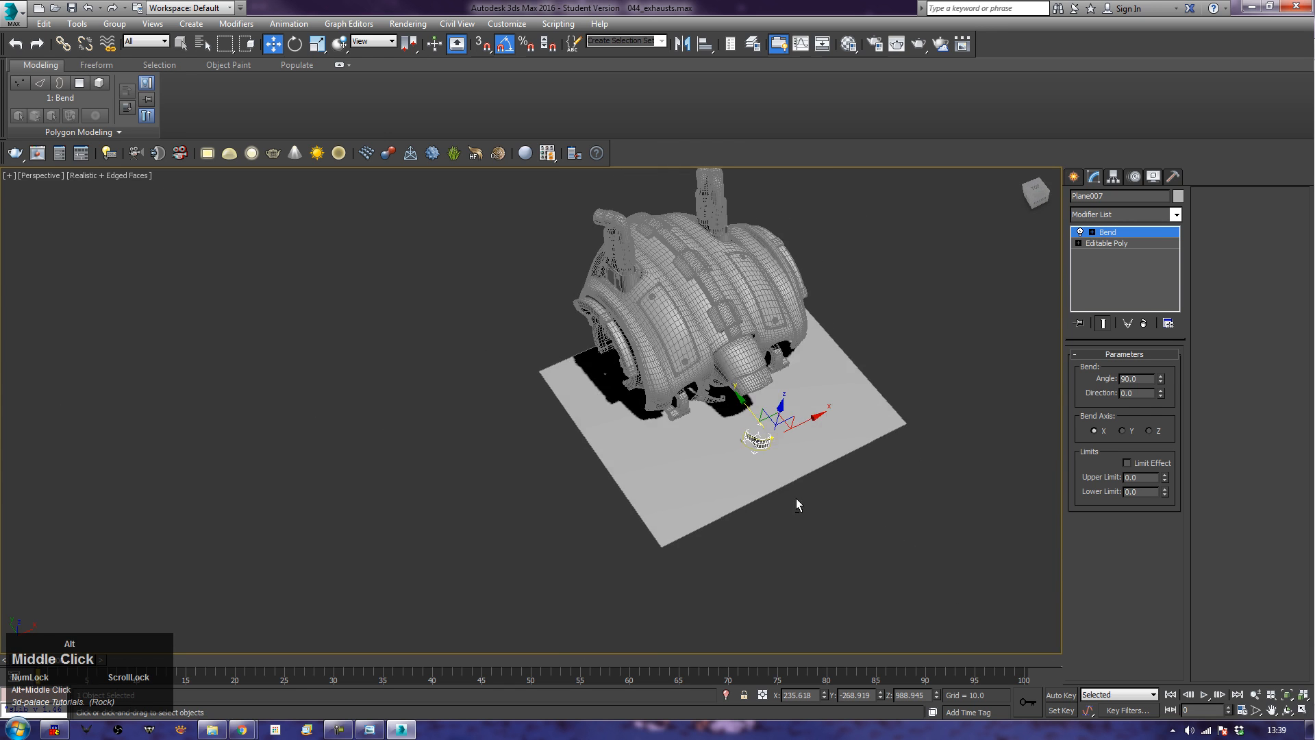
scroll(771, 475, up, 5)
drag(746, 295, 757, 305)
alt+middle_drag(770, 325, 787, 360)
Step: Convert the bent panel to an Editable Poly and inspect its curved shape from the side
right_click(707, 365)
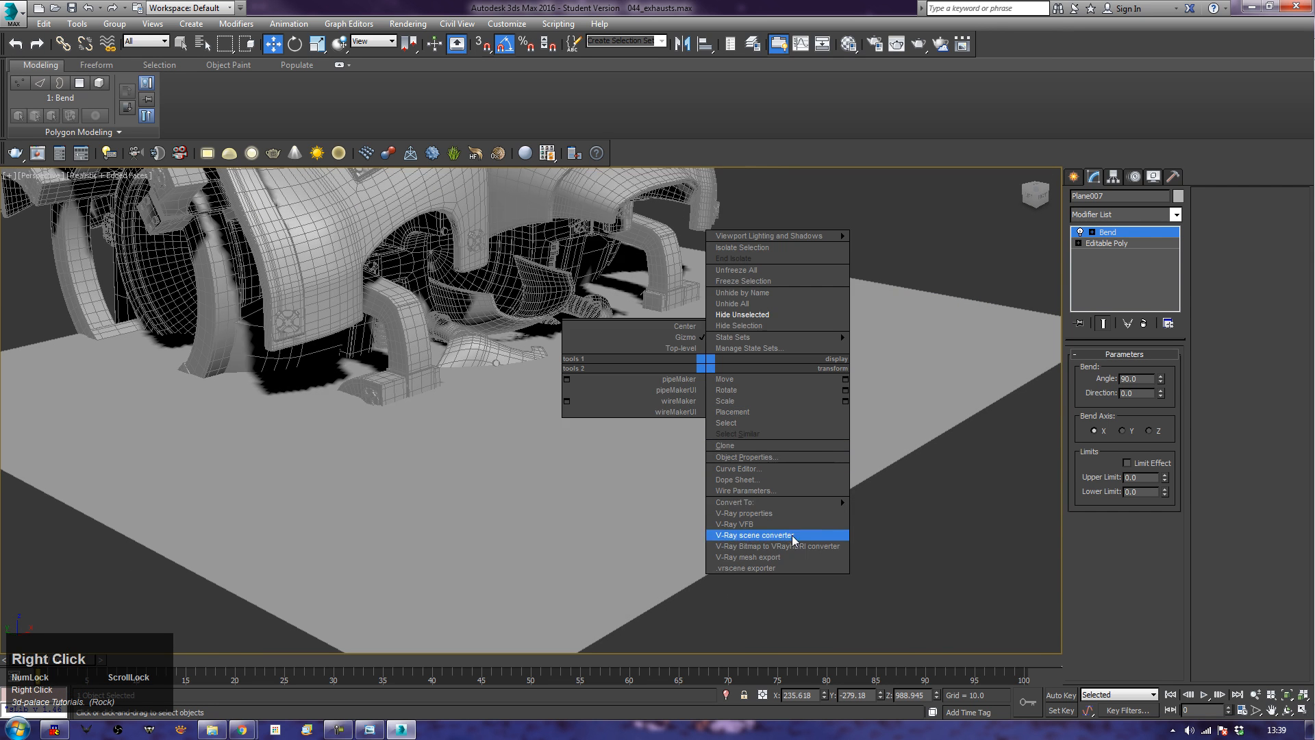
mouse_move(832, 505)
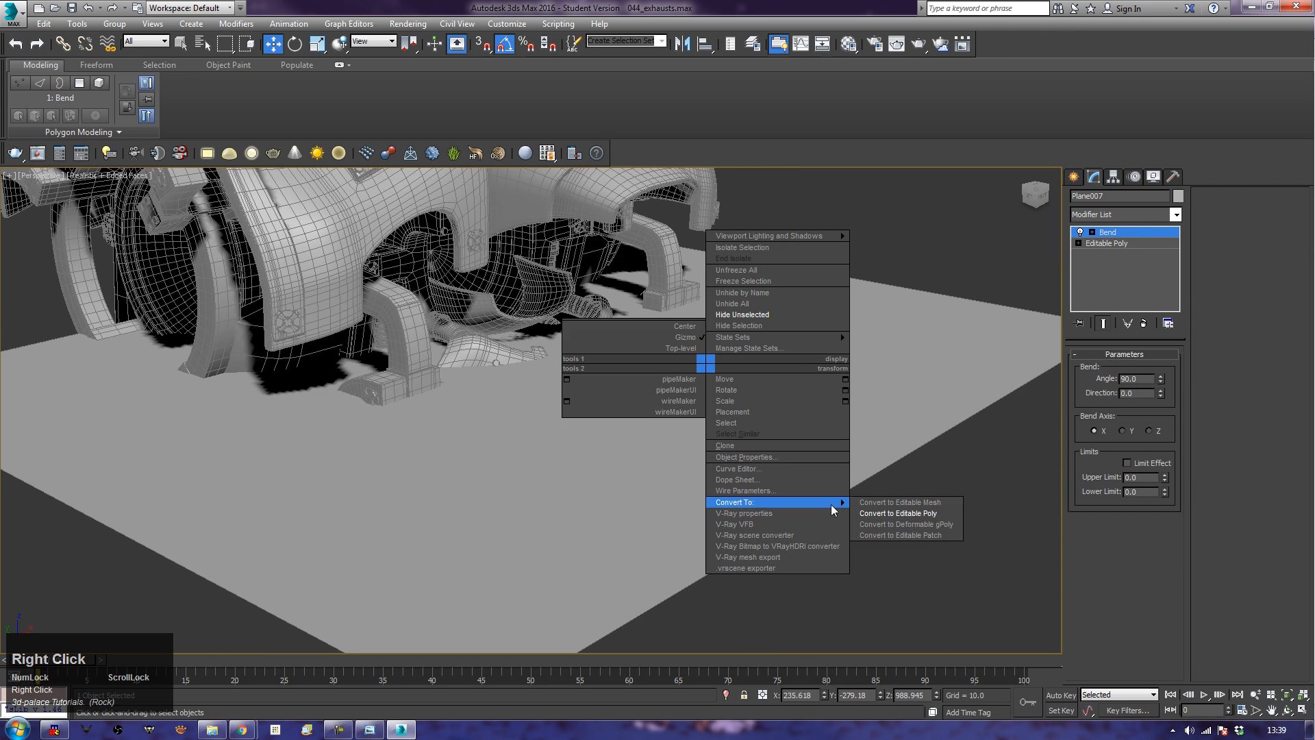
click(884, 514)
key(z)
mouse_move(669, 431)
alt+middle_down()
mouse_move(634, 428)
mouse_move(676, 420)
mouse_move(651, 428)
alt+middle_up()
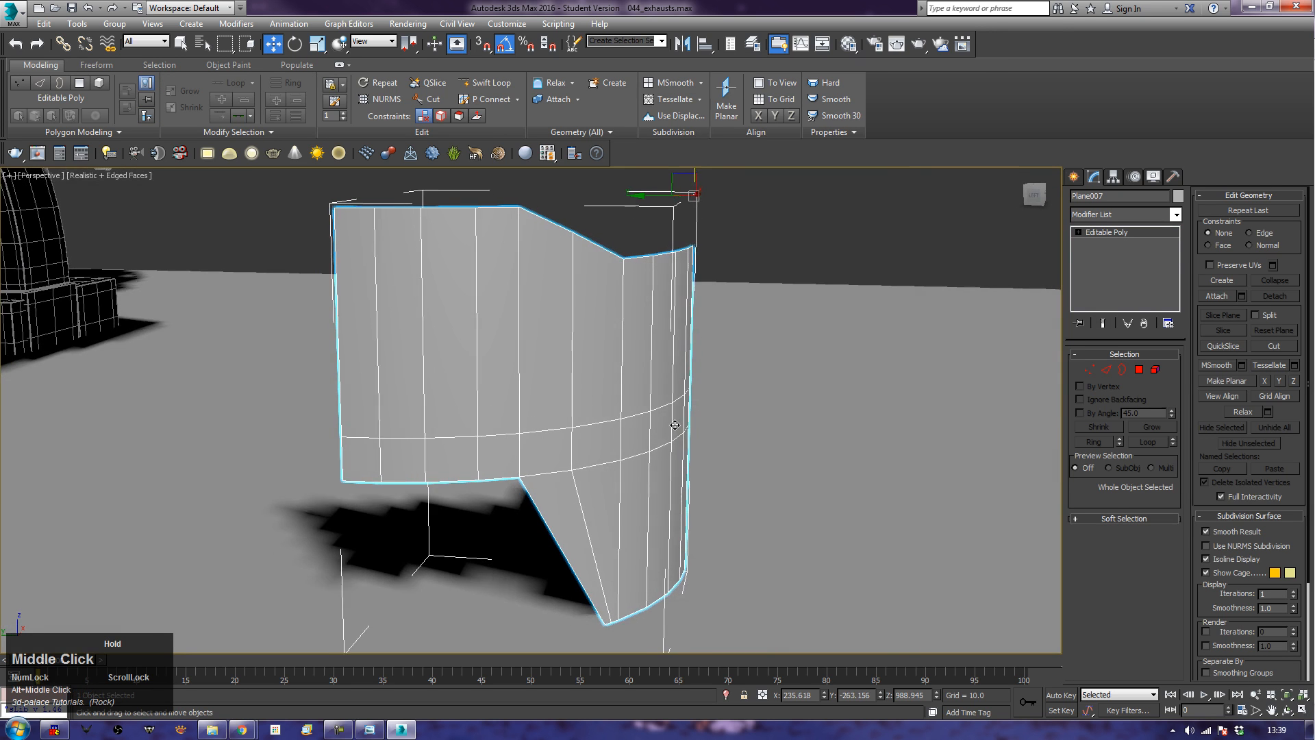
scroll(607, 441, down, 5)
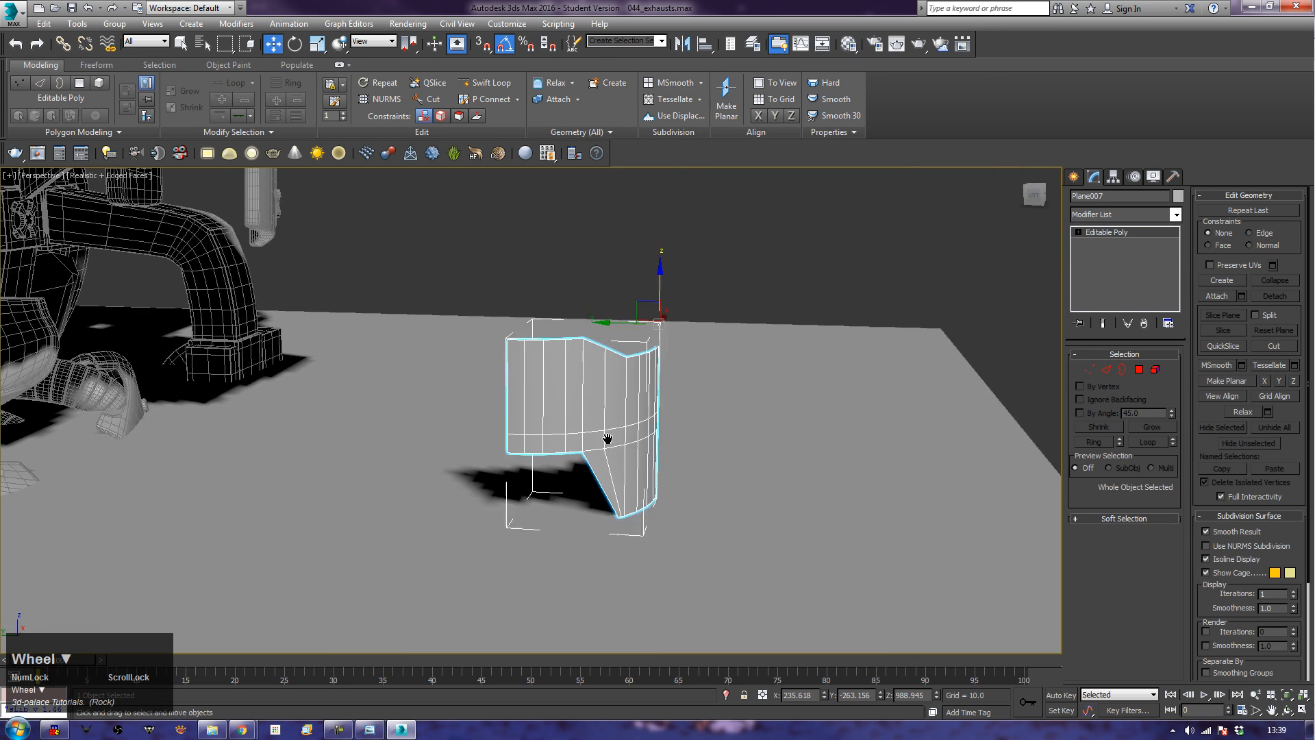
Step: Apply an FFD 2x2x2 modifier to the panel and move its lattice control points along Y to about -213
click(1168, 217)
key(f)
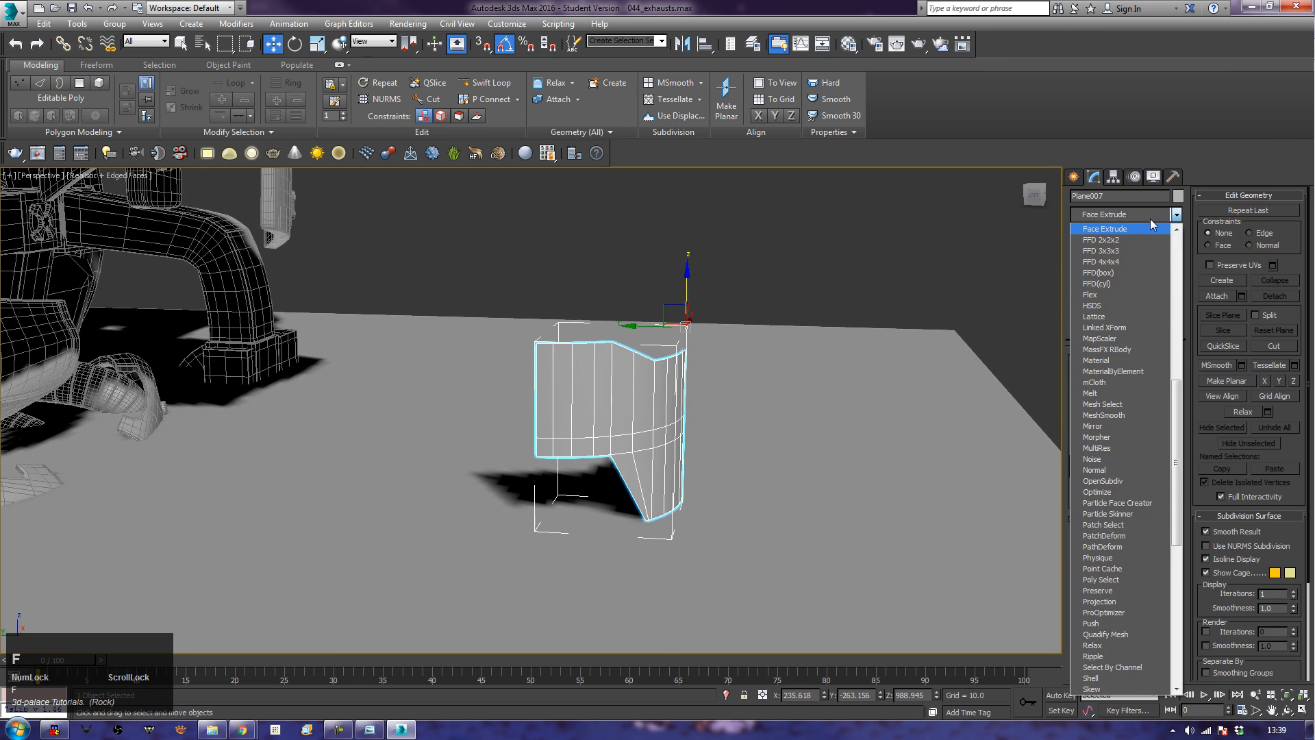
key(f)
key(Return)
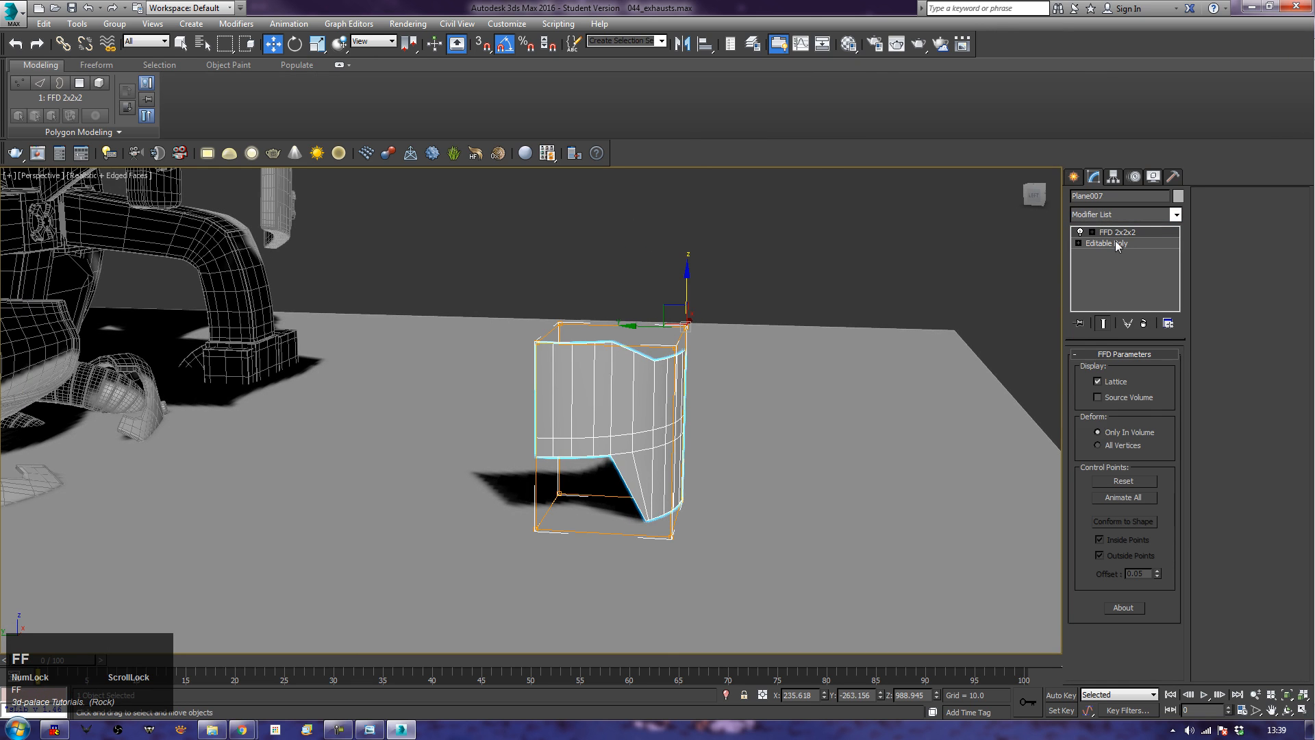
click(1121, 233)
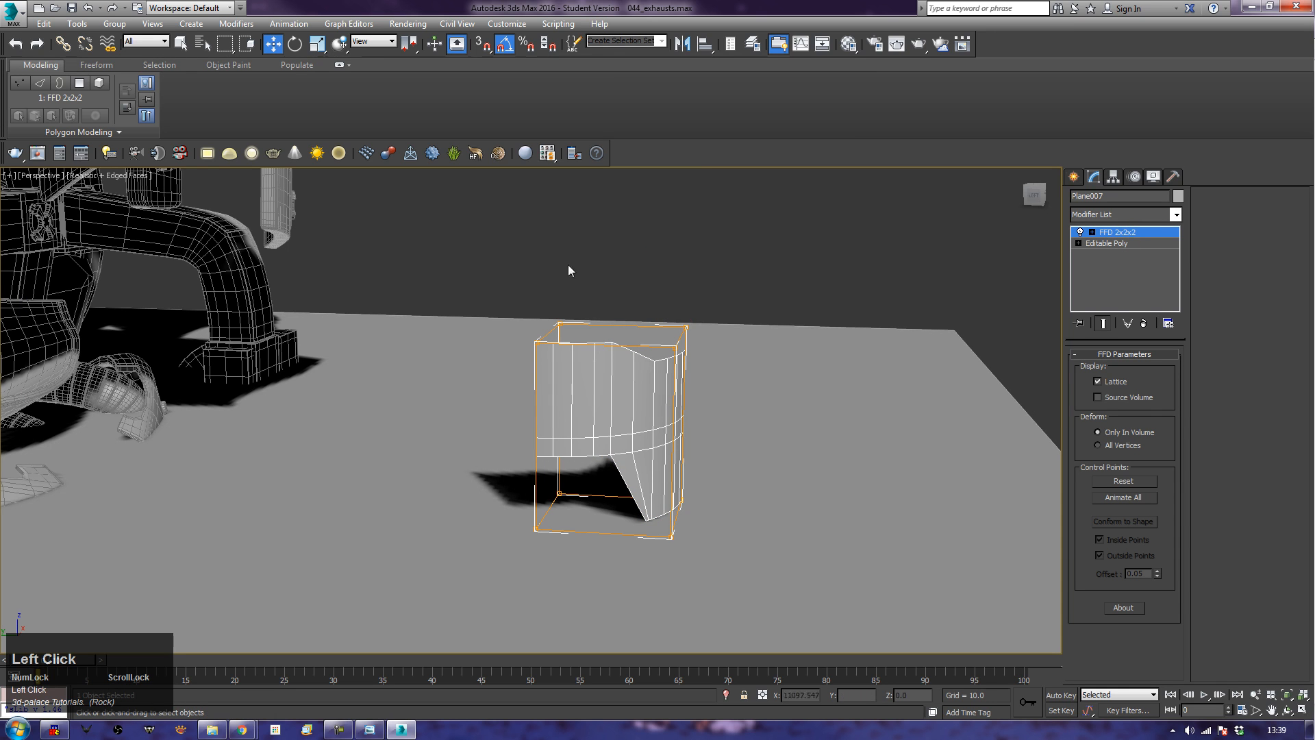
drag(569, 596, 568, 593)
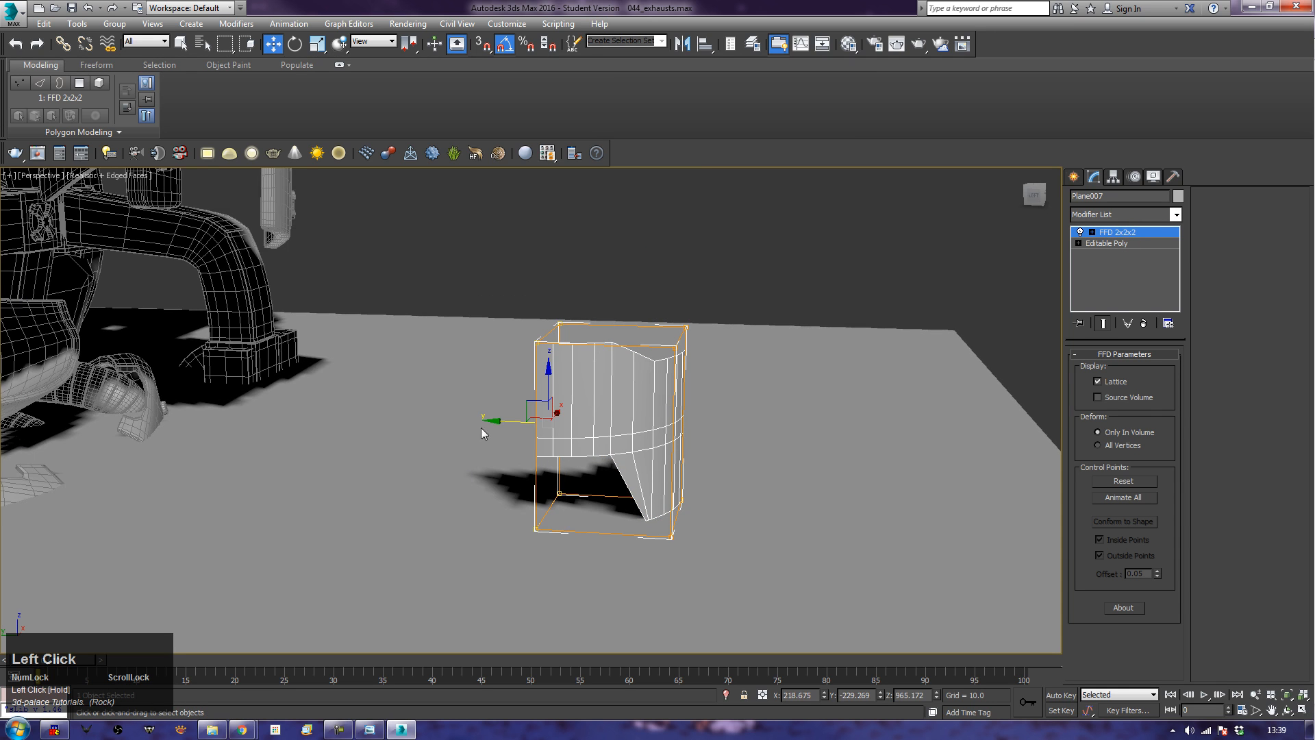
drag(501, 420, 441, 411)
alt+middle_drag(786, 463, 721, 453)
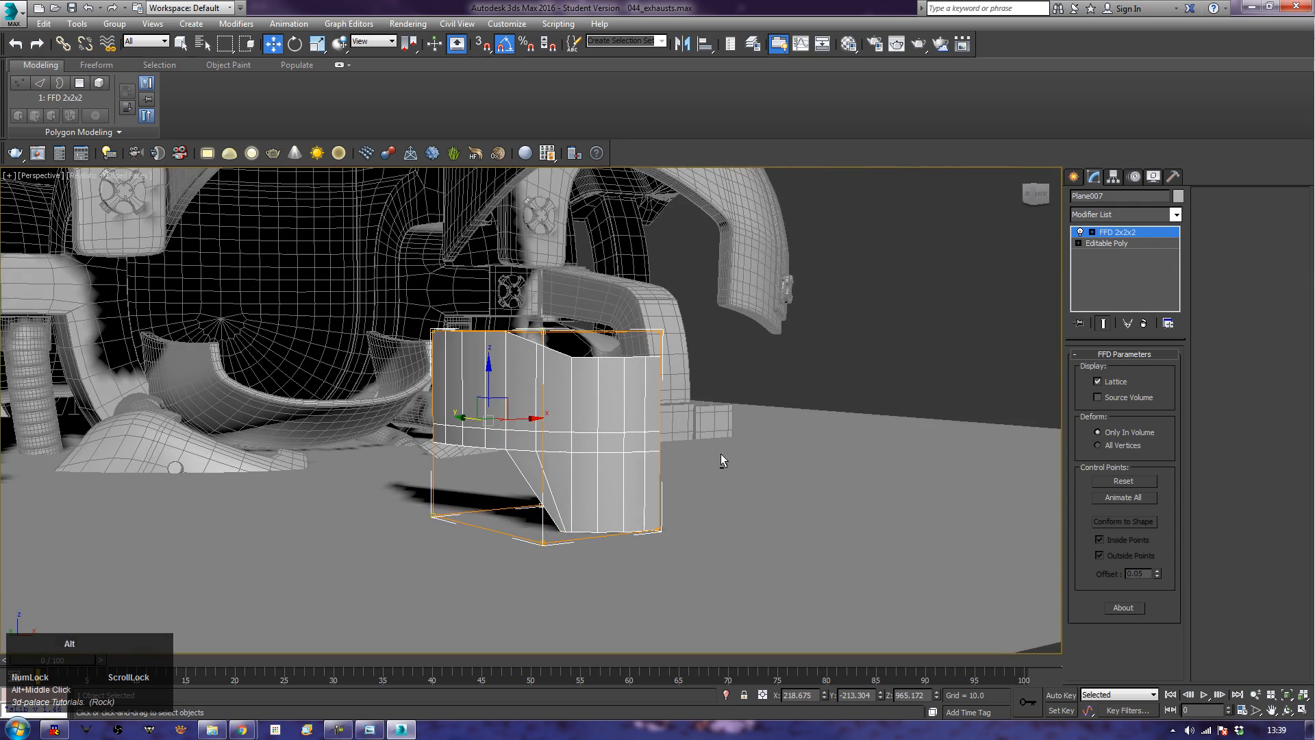
Step: Leave the lattice's control-point editing and delete the ground box under the mechanical model
click(1112, 233)
middle_click(890, 356)
drag(890, 356, 897, 484)
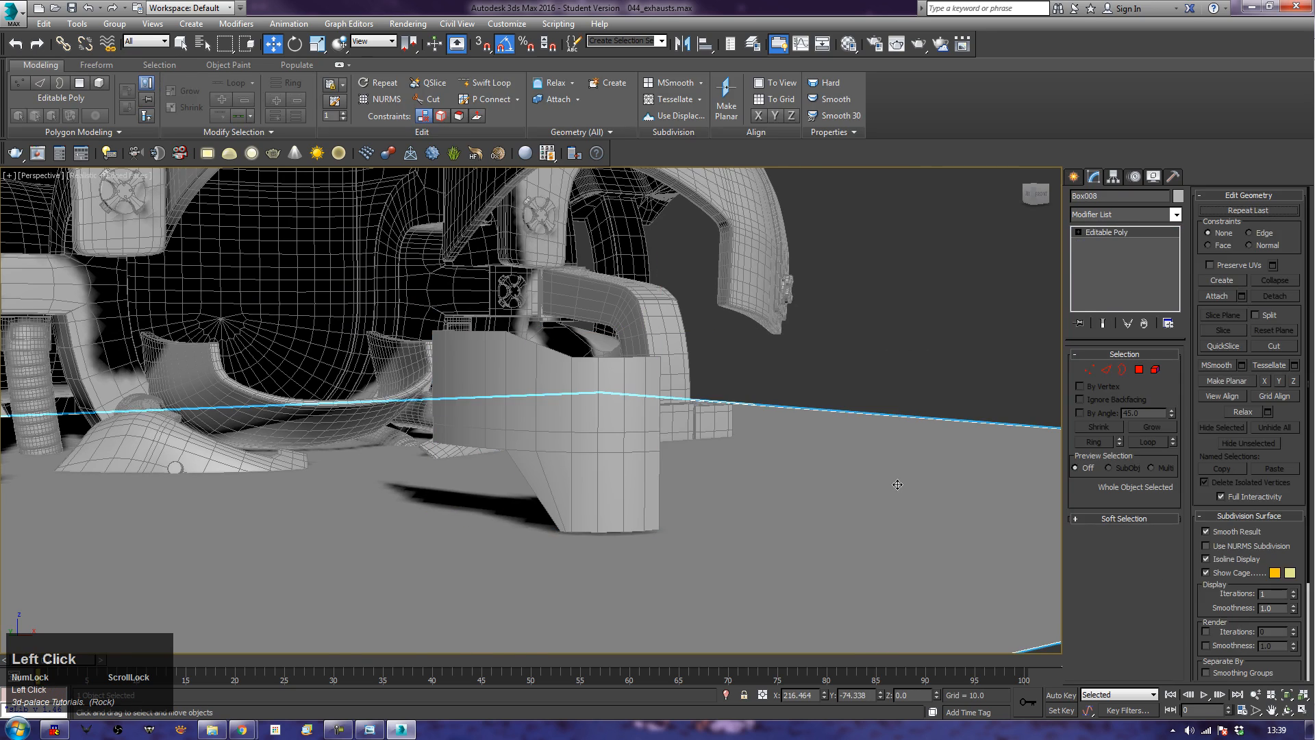
key(Delete)
alt+middle_drag(737, 538, 691, 449)
scroll(743, 496, down, 3)
Step: Move the curved panel closer to the model's front opening, to about Y -169 and Z 1024
click(220, 327)
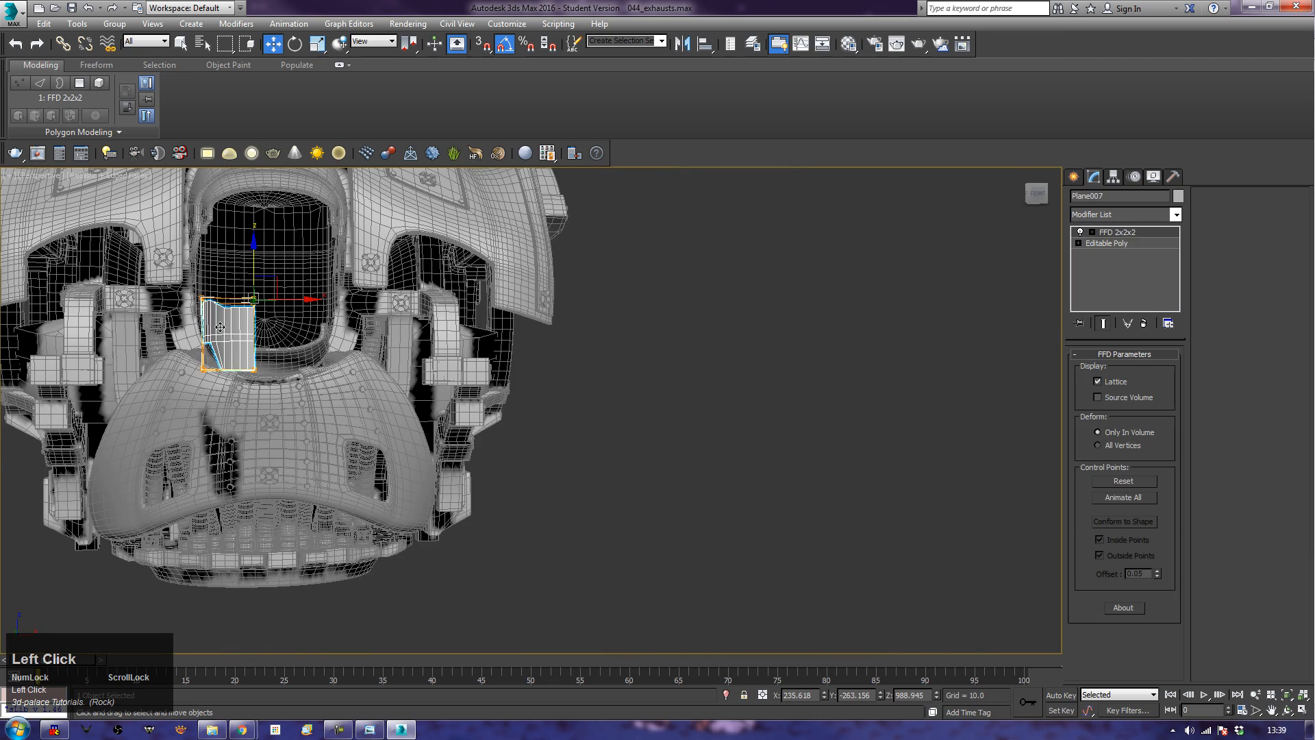
key(z)
alt+middle_drag(226, 343, 245, 405)
scroll(265, 375, down, 2)
scroll(265, 375, down, 2)
scroll(326, 415, down, 2)
middle_drag(326, 415, 379, 312)
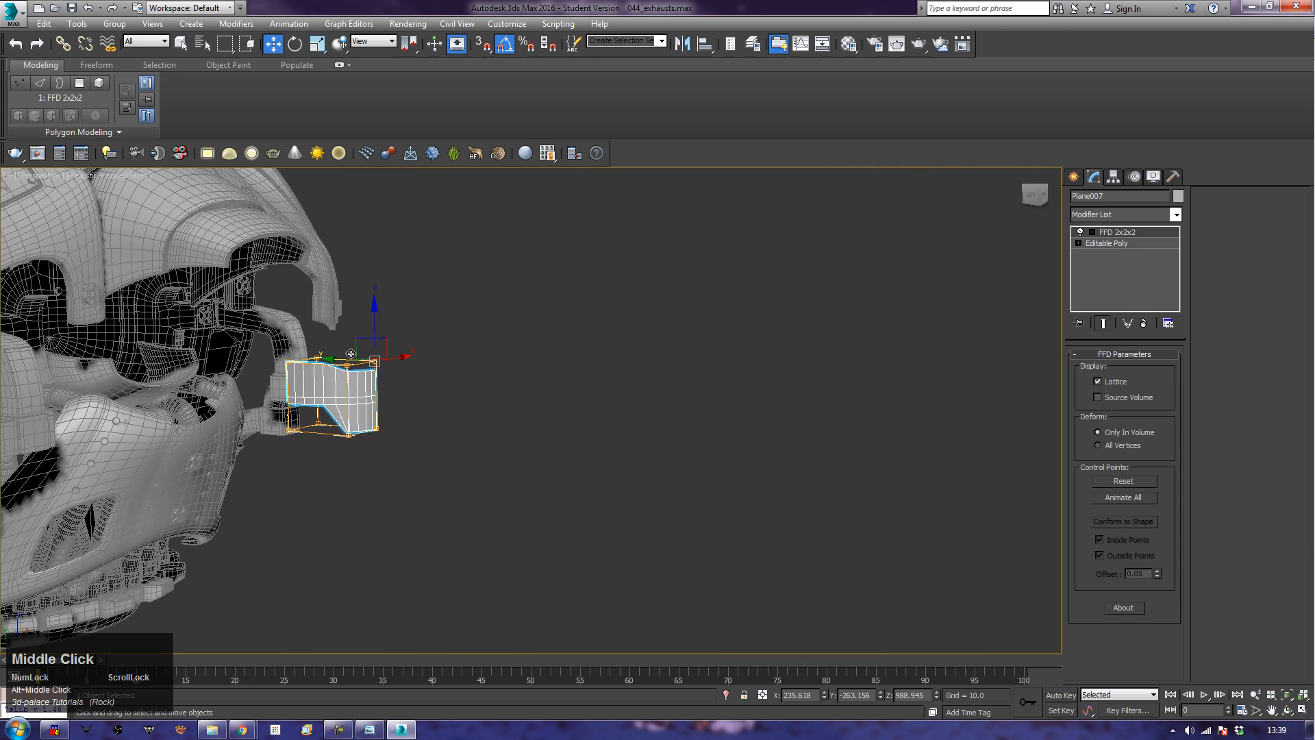
drag(368, 357, 256, 283)
alt+middle_drag(352, 333, 257, 325)
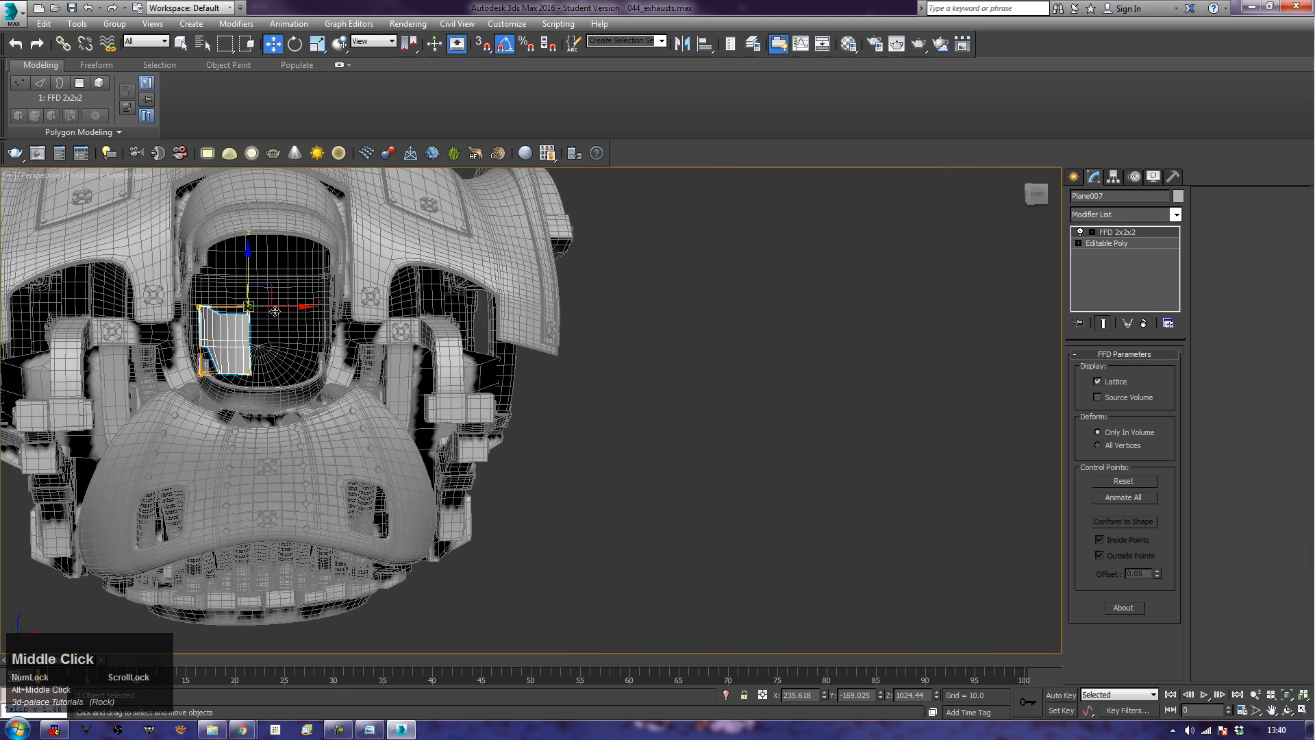
Step: Shift the panel sideways and deeper into the opening, to about X 242 and Y -139
drag(280, 307, 270, 308)
alt+middle_drag(271, 308, 236, 309)
drag(236, 307, 197, 307)
alt+middle_drag(247, 348, 329, 493)
alt+scroll(150, 368, up, 2)
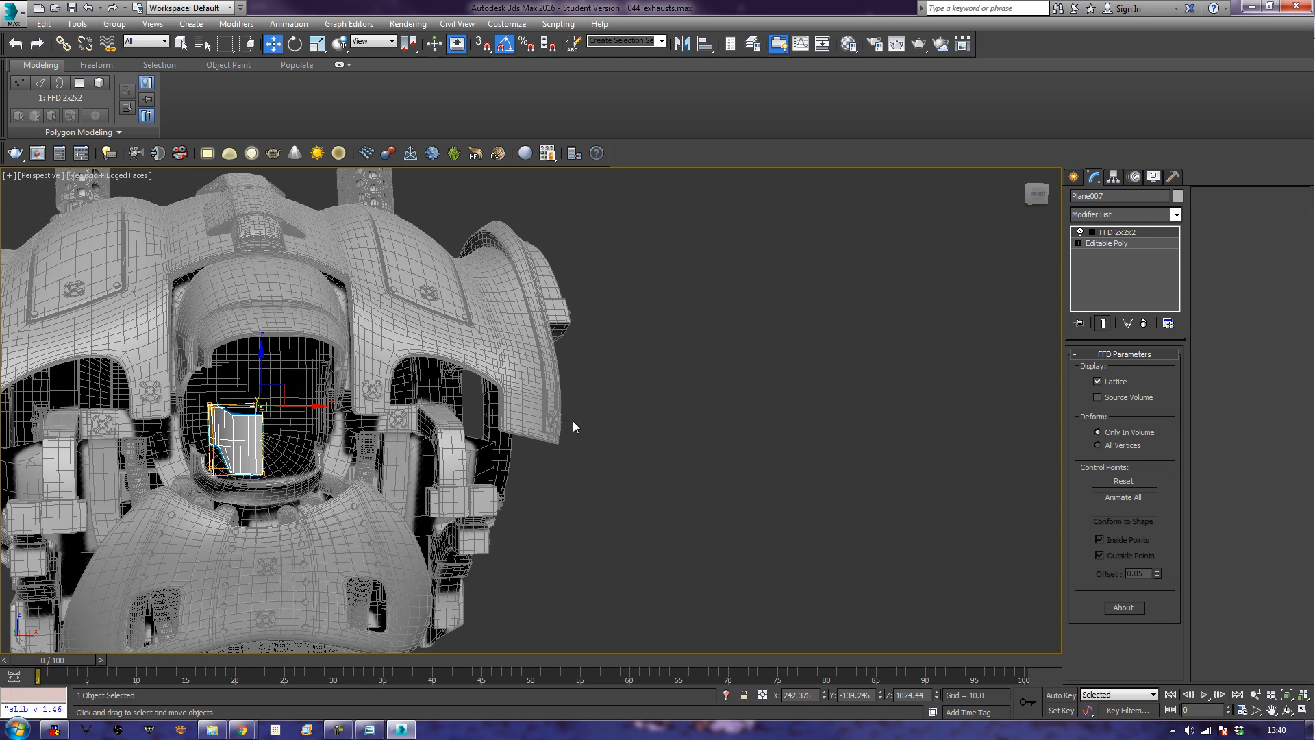
middle_drag(548, 451, 537, 410)
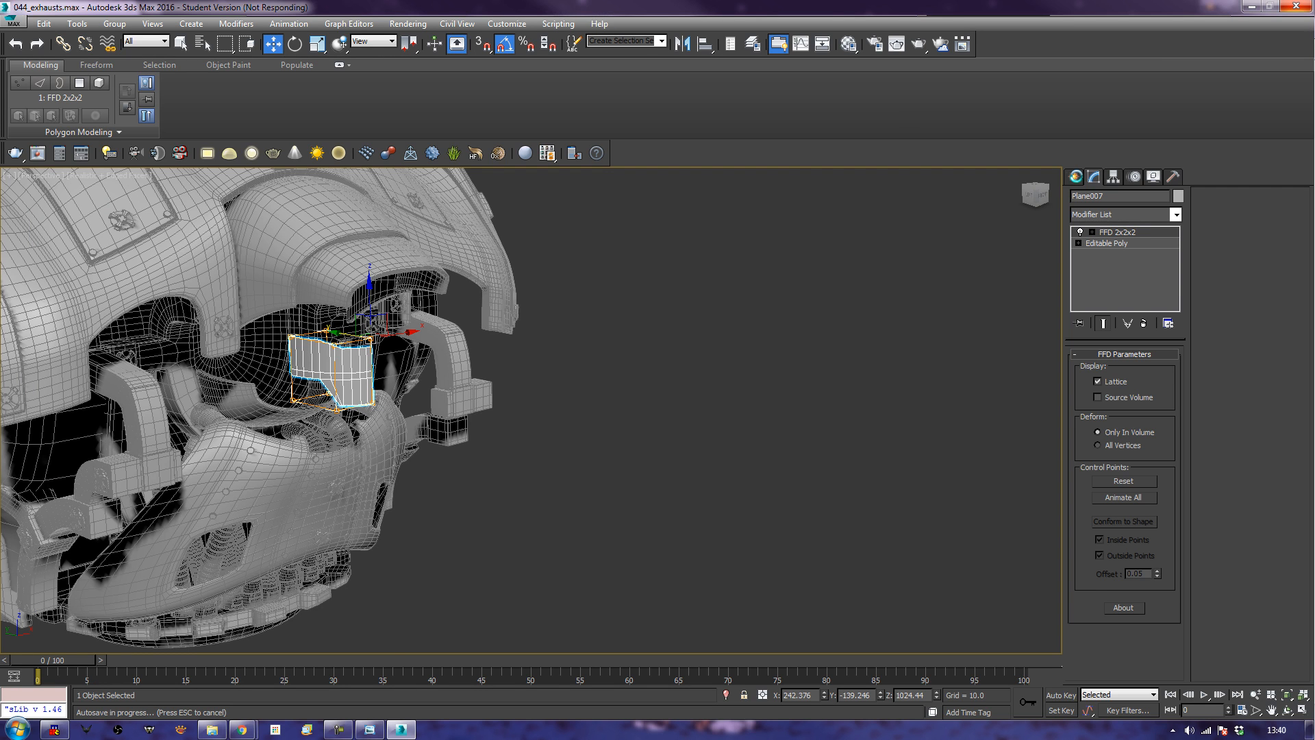
Step: Create a large box in front of the model and a sphere of about 49.6 radius on its top face with AutoGrid
click(1075, 178)
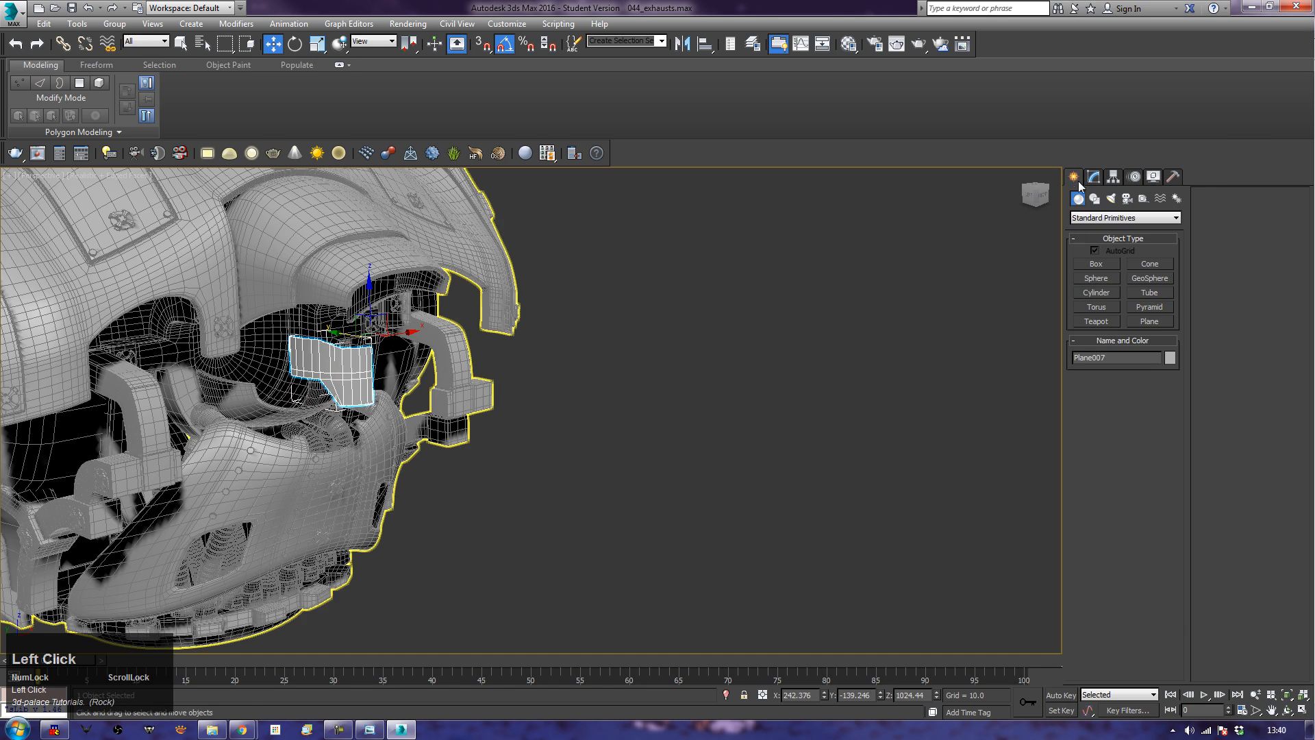
click(1105, 263)
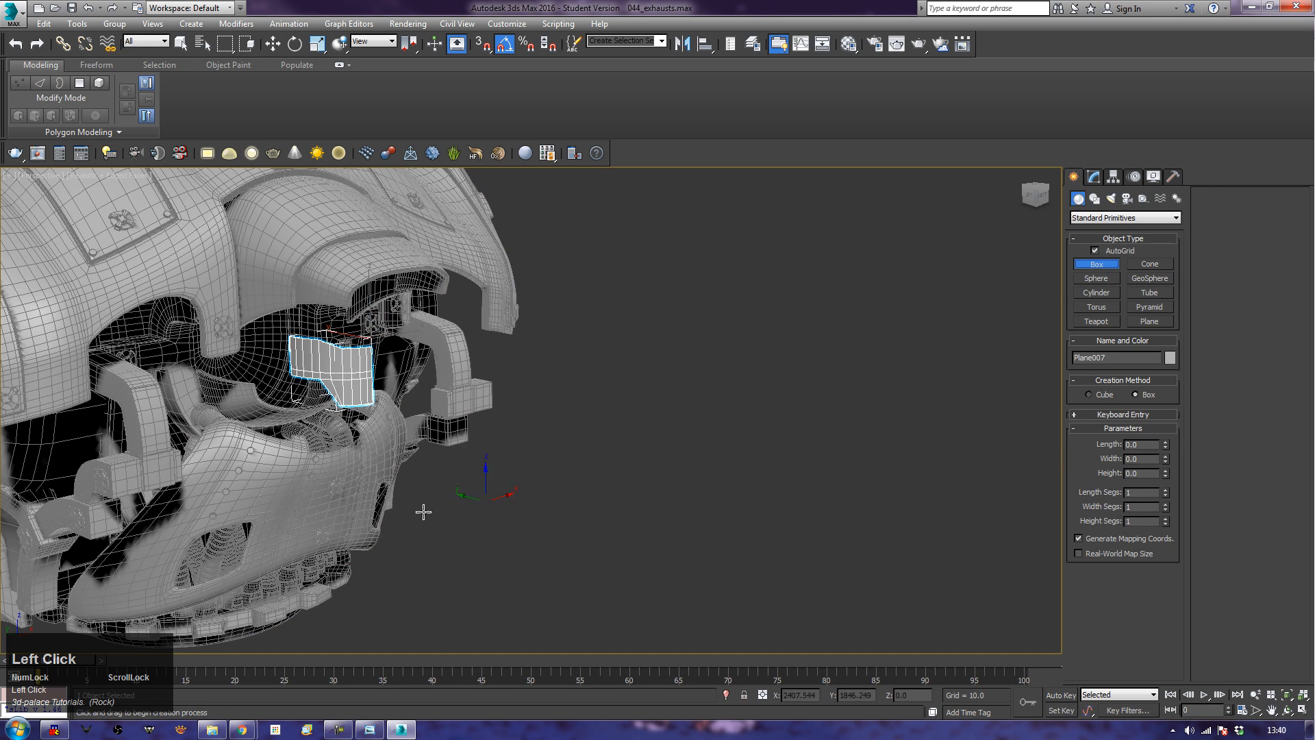
drag(159, 465, 857, 561)
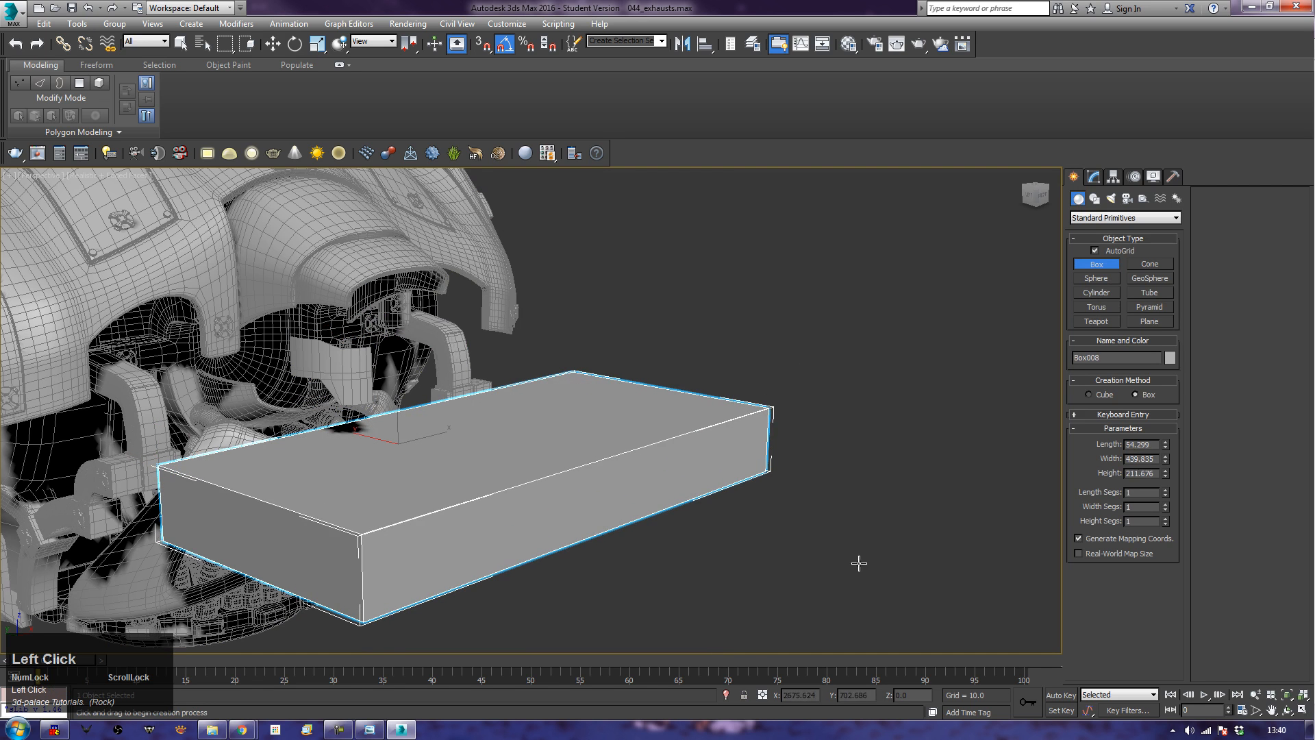
right_click(857, 561)
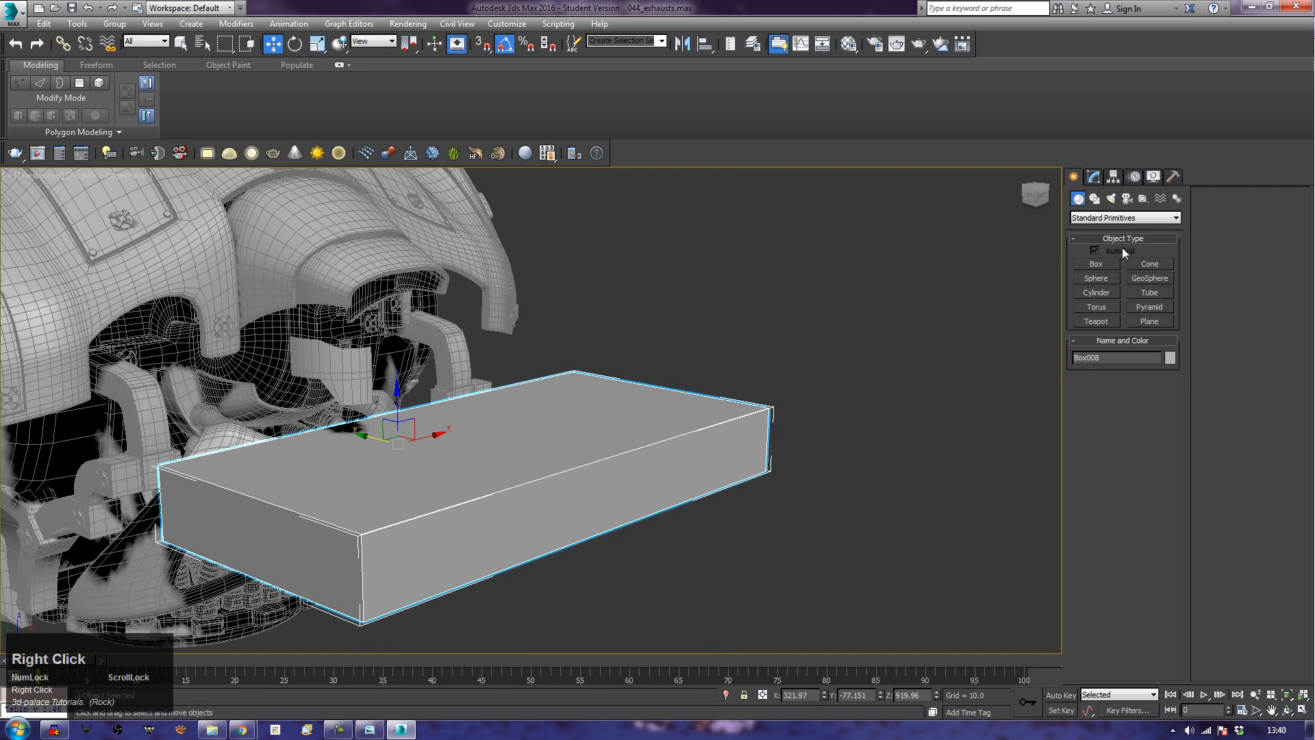
click(1098, 277)
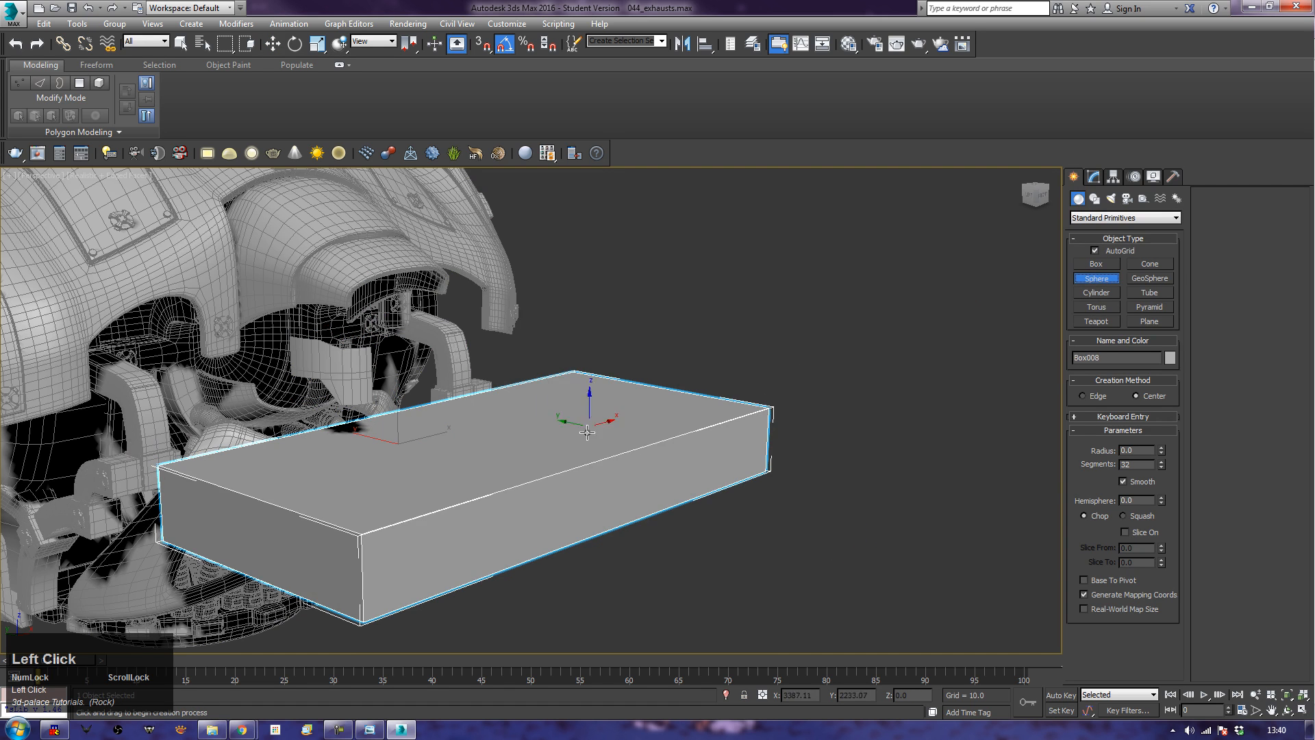
drag(478, 434, 498, 453)
Step: Add a geosphere beside the sphere on the box, and delete both the geosphere and the box
click(1149, 279)
drag(619, 415, 633, 440)
right_click(635, 490)
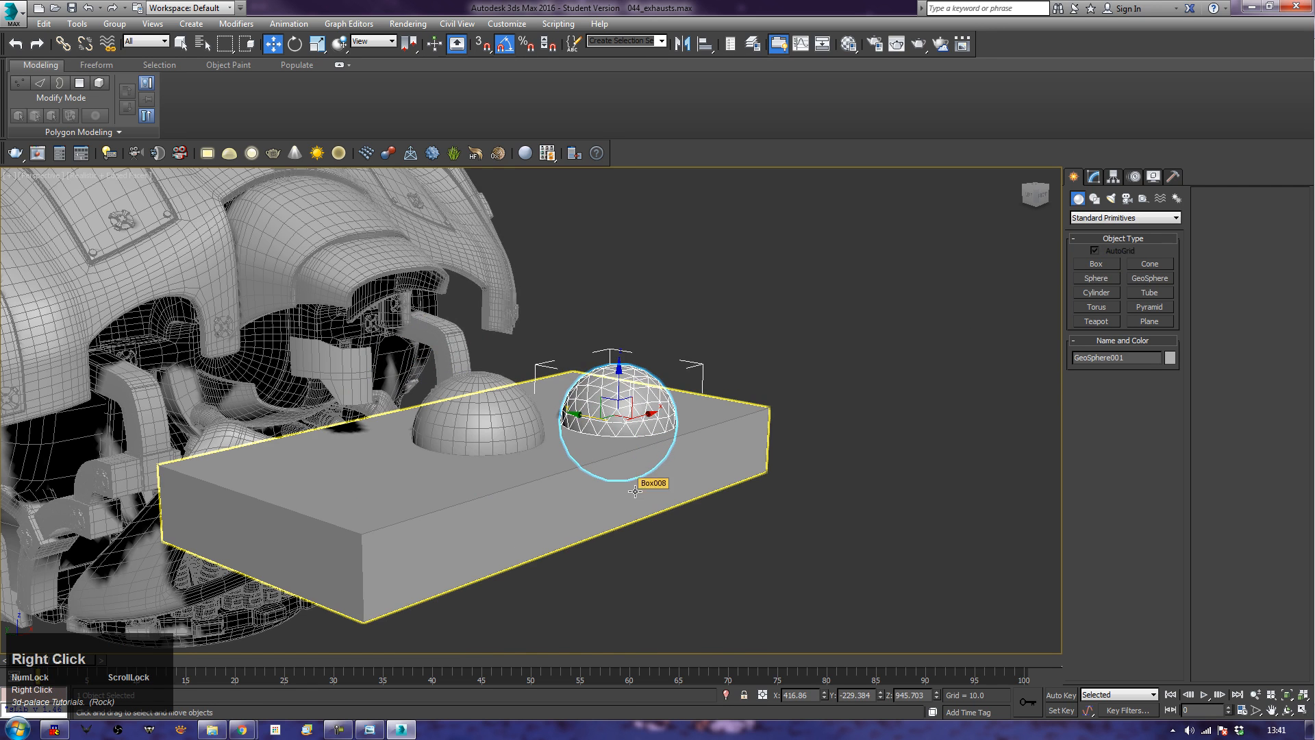
key(Delete)
click(658, 463)
key(Delete)
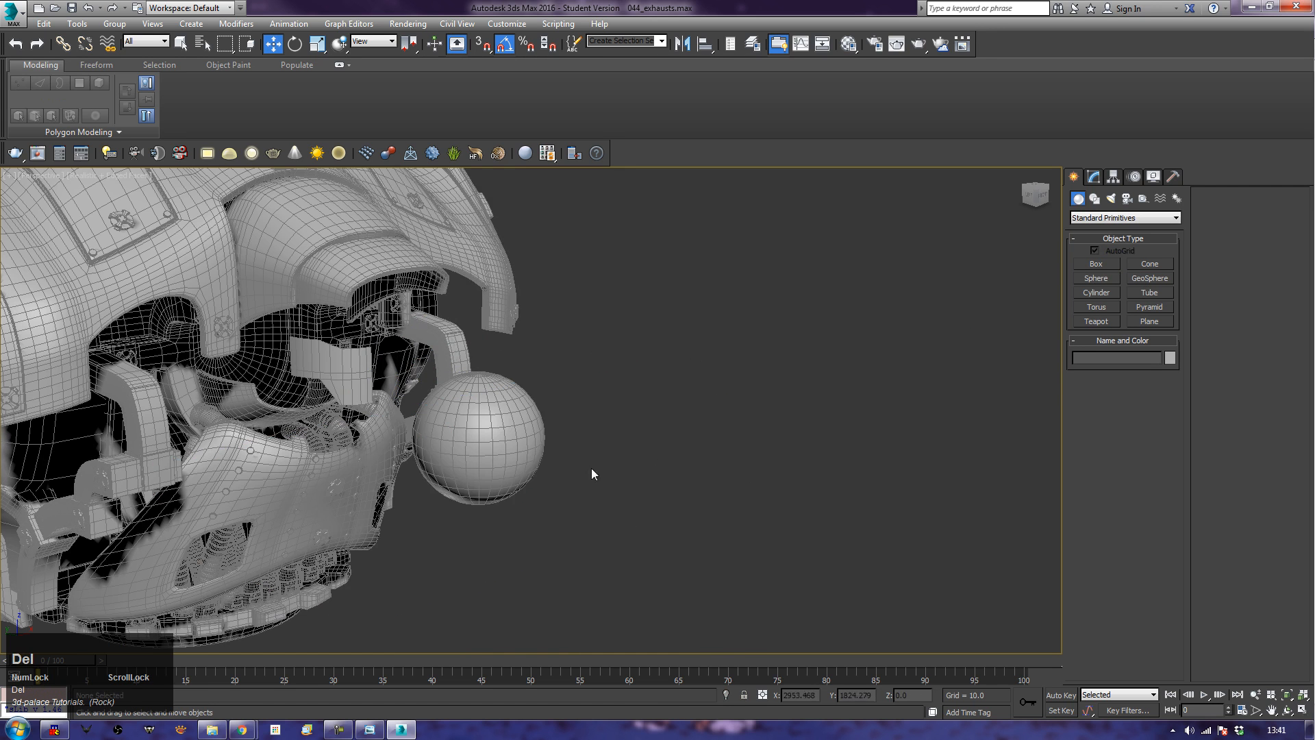
Step: Align the sphere to the curved panel in X, Y and Z position, pivot point to pivot point
click(516, 409)
alt+middle_drag(520, 411, 570, 432)
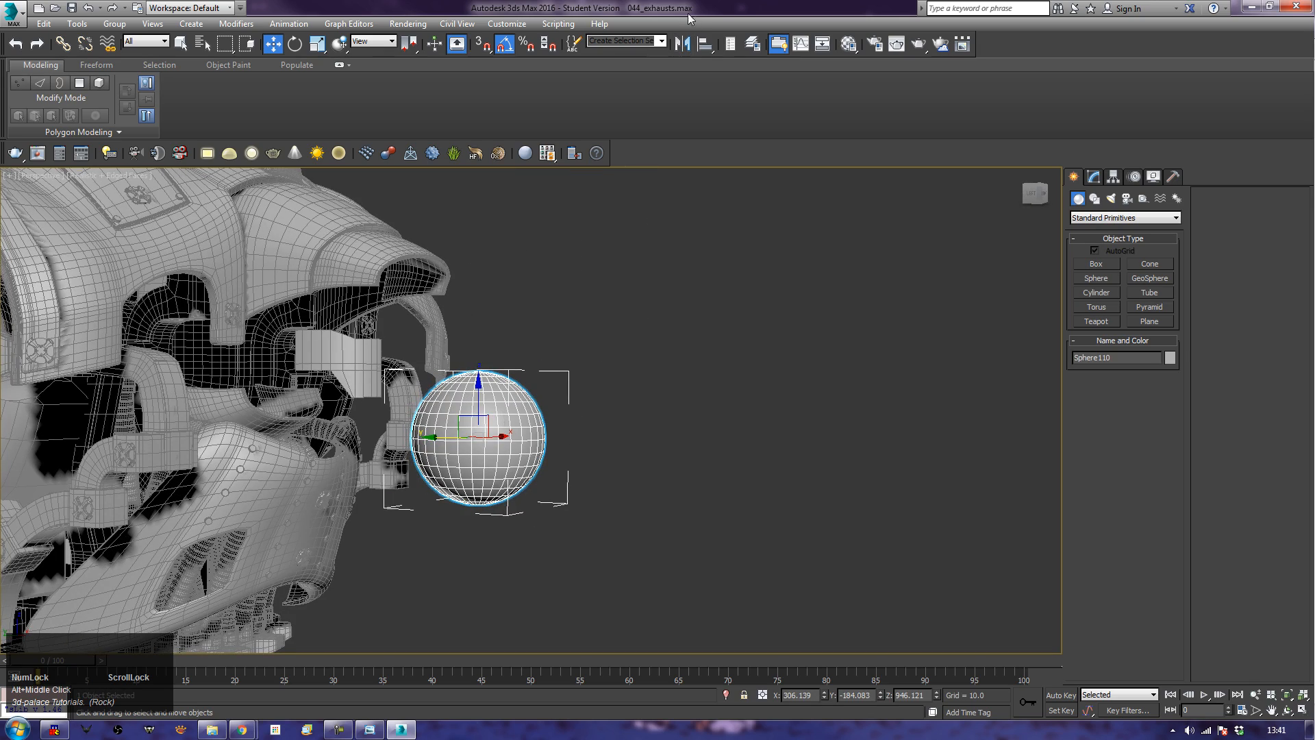
click(704, 44)
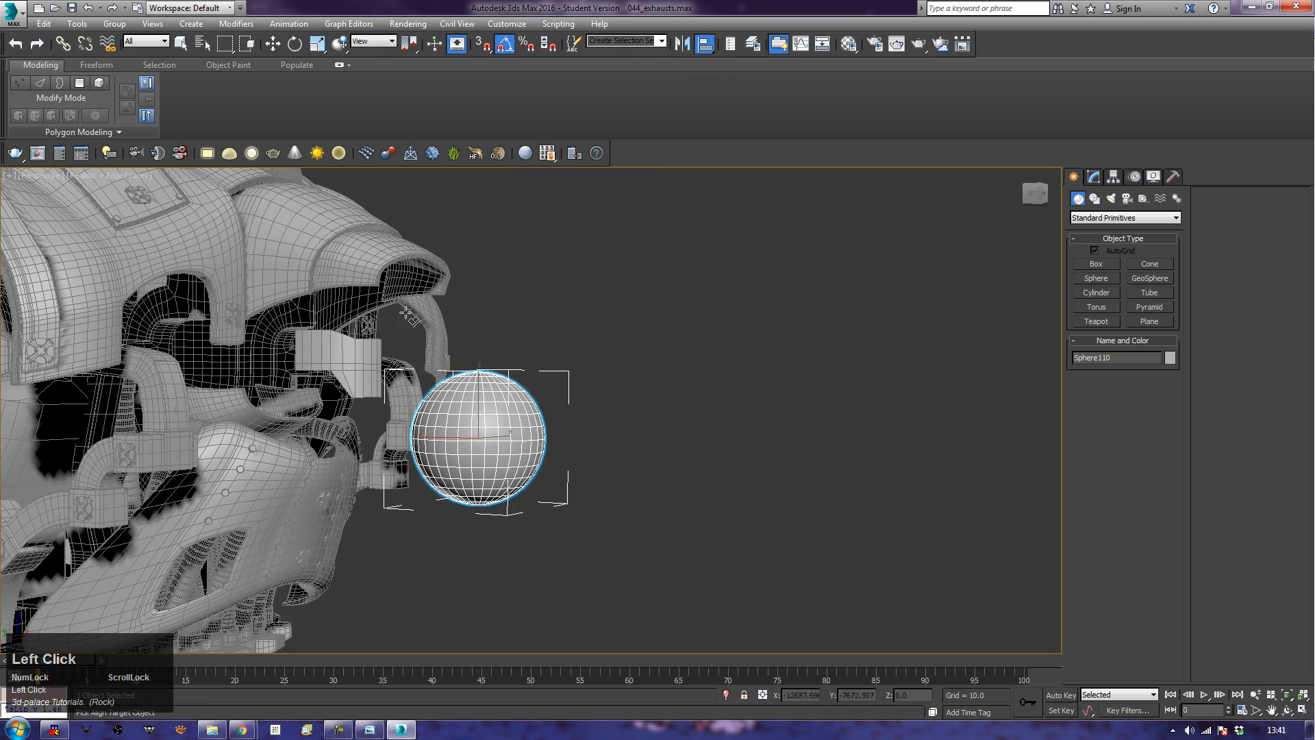
click(341, 359)
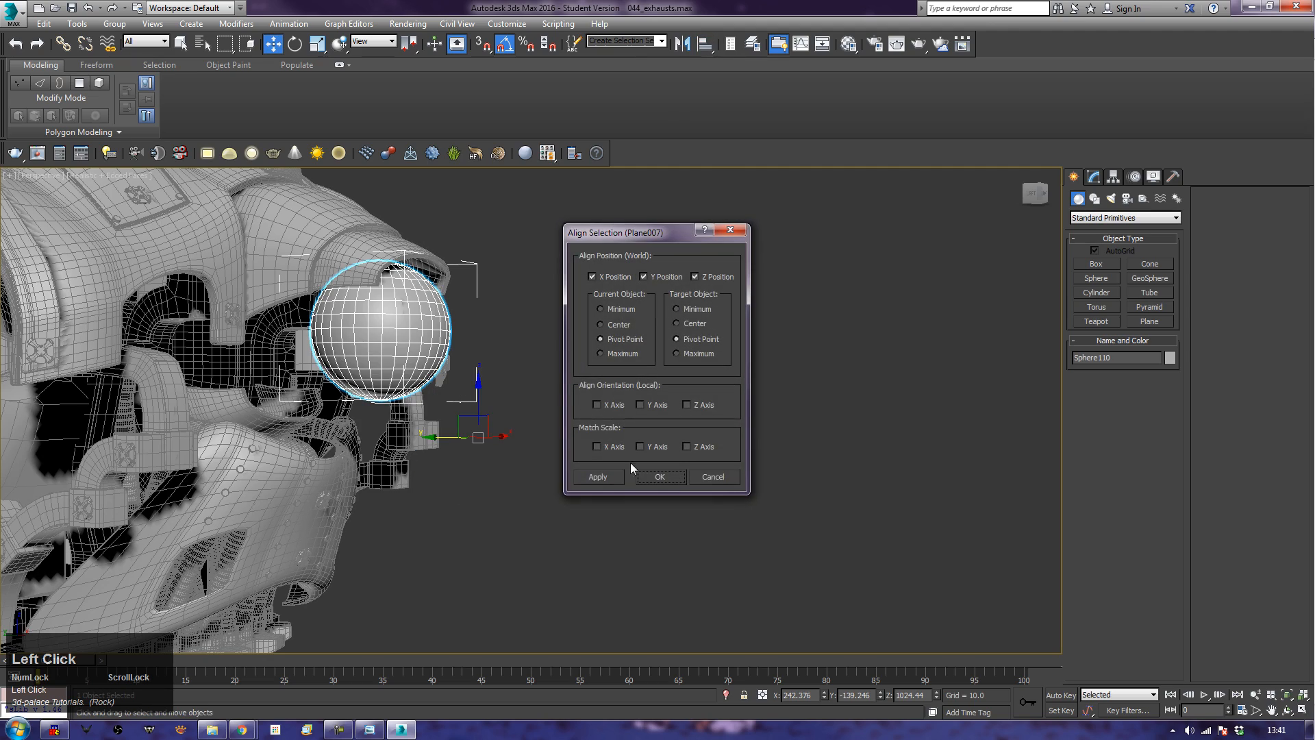
click(651, 473)
Step: Select the sphere together with the panel and hide all unselected objects
alt+middle_drag(519, 418, 294, 434)
drag(281, 328, 382, 372)
right_click(379, 365)
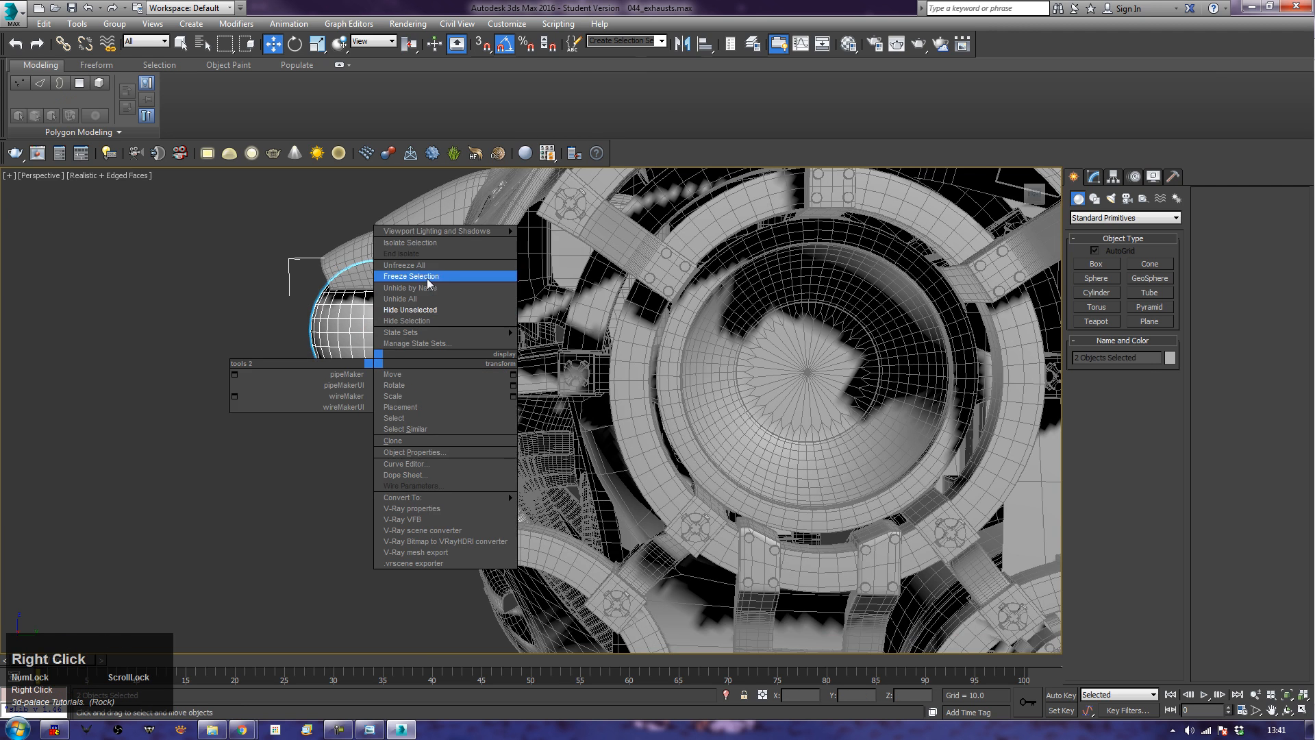
click(411, 309)
click(231, 471)
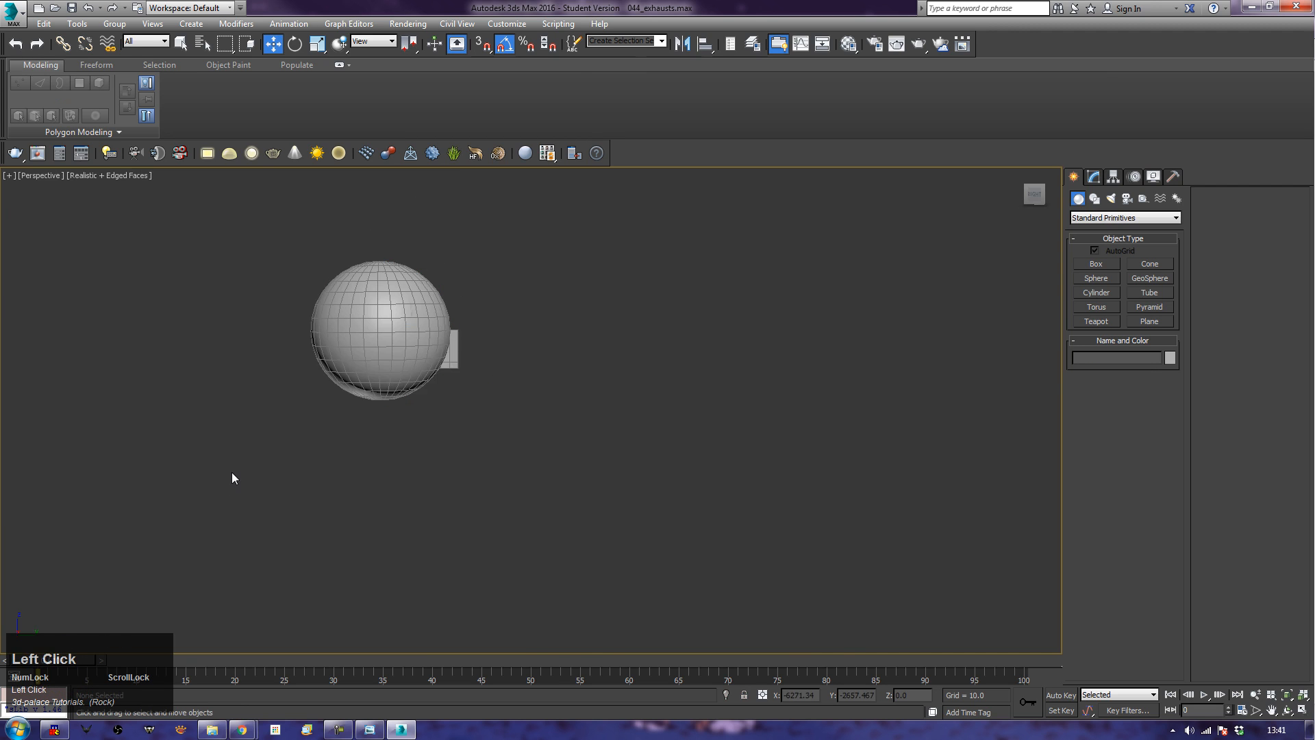
key(z)
alt+middle_drag(233, 470, 418, 398)
Step: Set the sphere's Hemisphere value to 0.5 to turn it into a dome
click(431, 383)
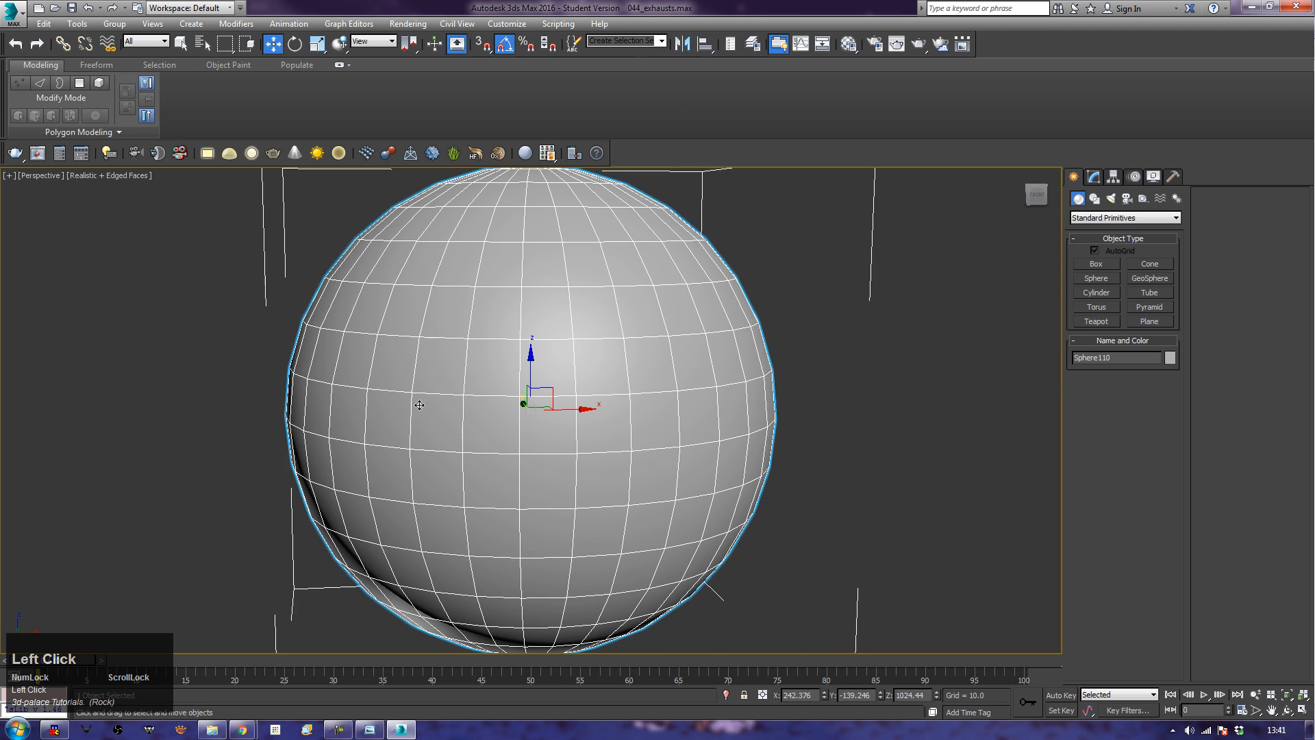
click(1094, 177)
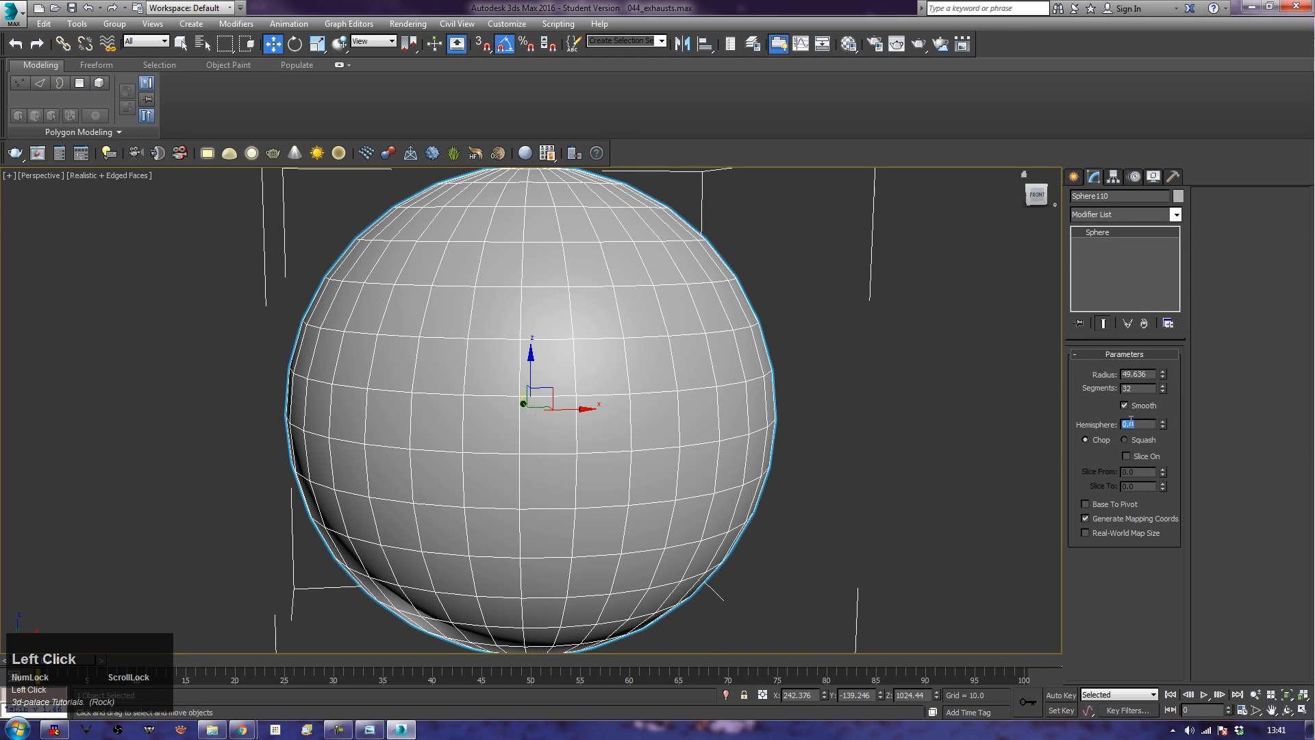
text(.5)
key(Return)
alt+middle_drag(317, 395, 485, 402)
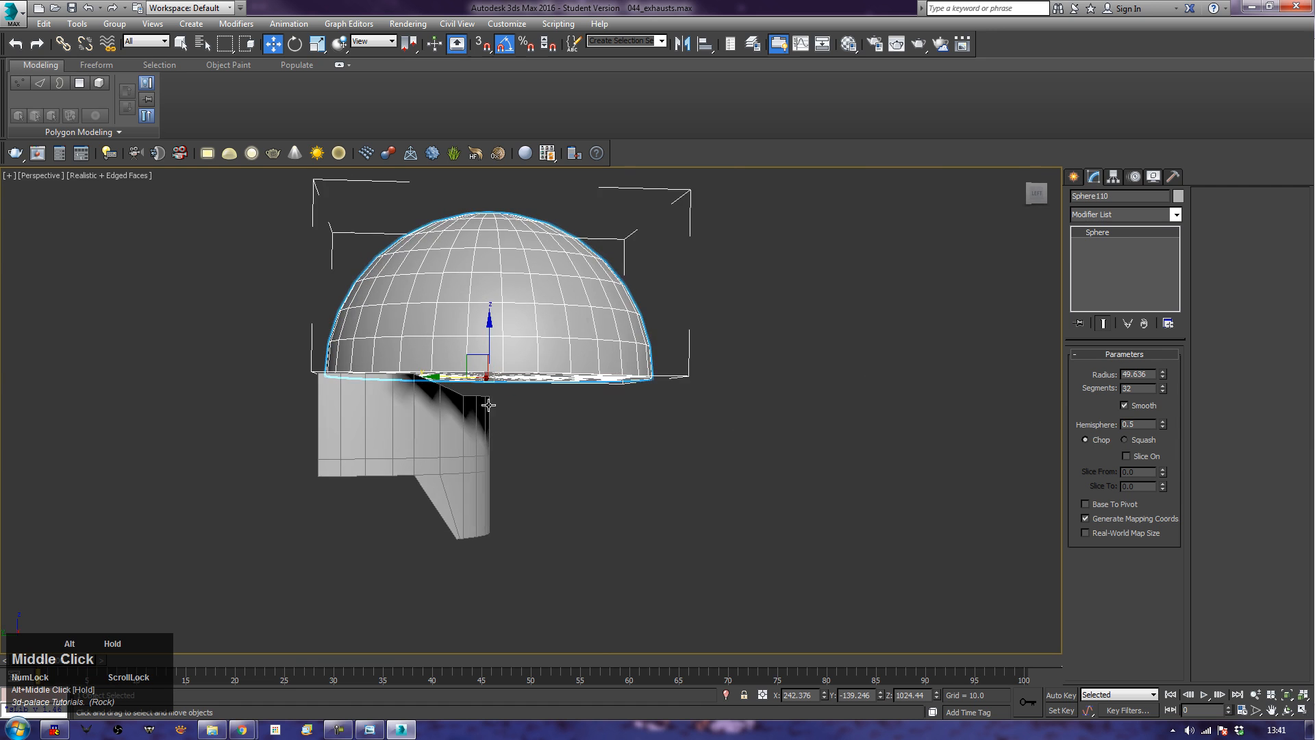
Step: In the Left view, move the dome horizontally to about Y -89.4 so its centre meets the panel's far edge
key(l)
key(z)
middle_drag(418, 468, 439, 449)
scroll(435, 312, down, 5)
middle_drag(525, 428, 616, 455)
scroll(616, 452, up, 3)
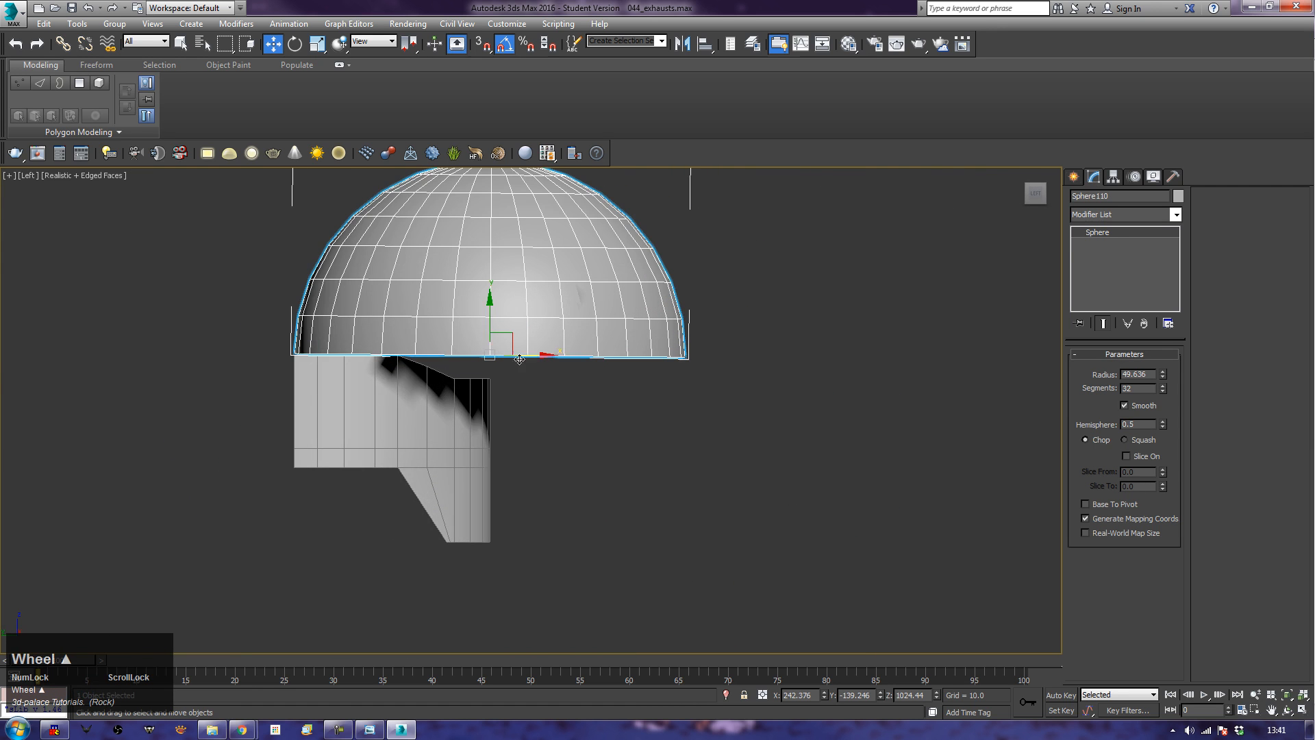
drag(545, 359, 342, 361)
scroll(470, 450, up, 3)
middle_drag(385, 403, 787, 541)
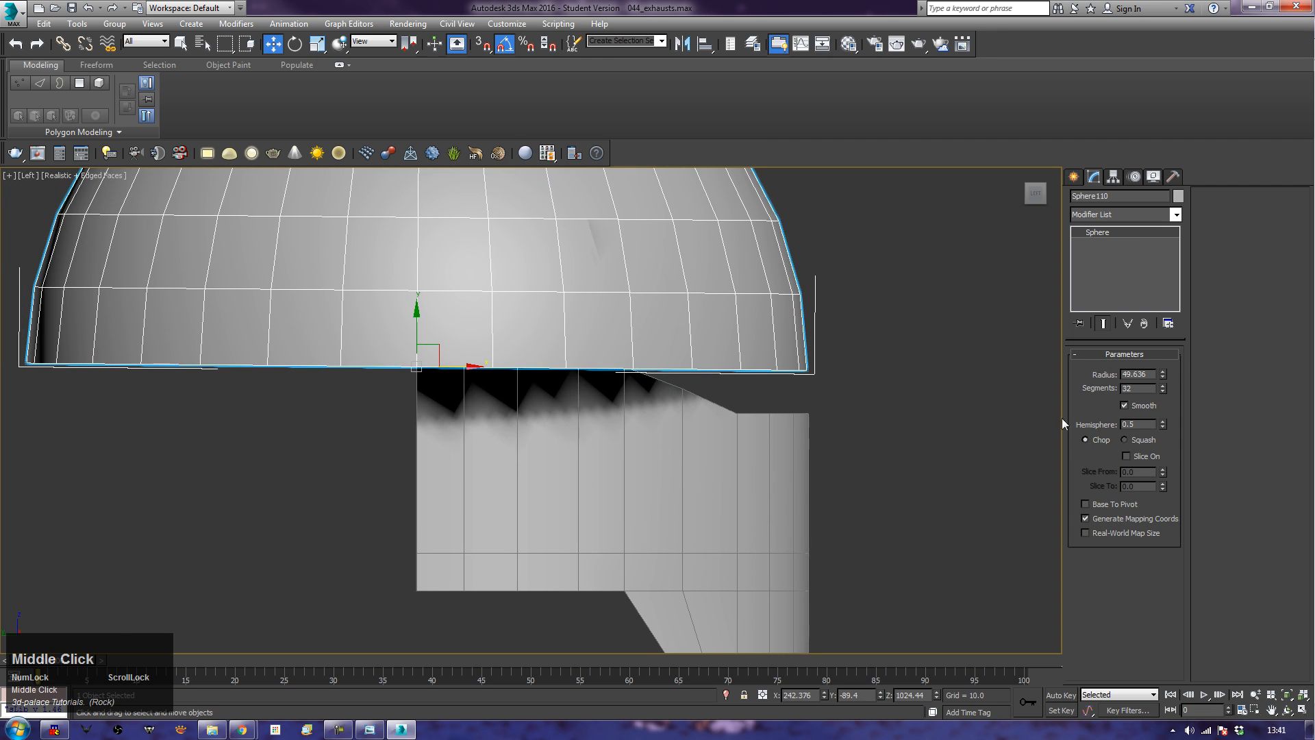
Step: Increase the dome's radius to 50.132 and raise it slightly above the panel, to about Z 1026.9
click(1162, 372)
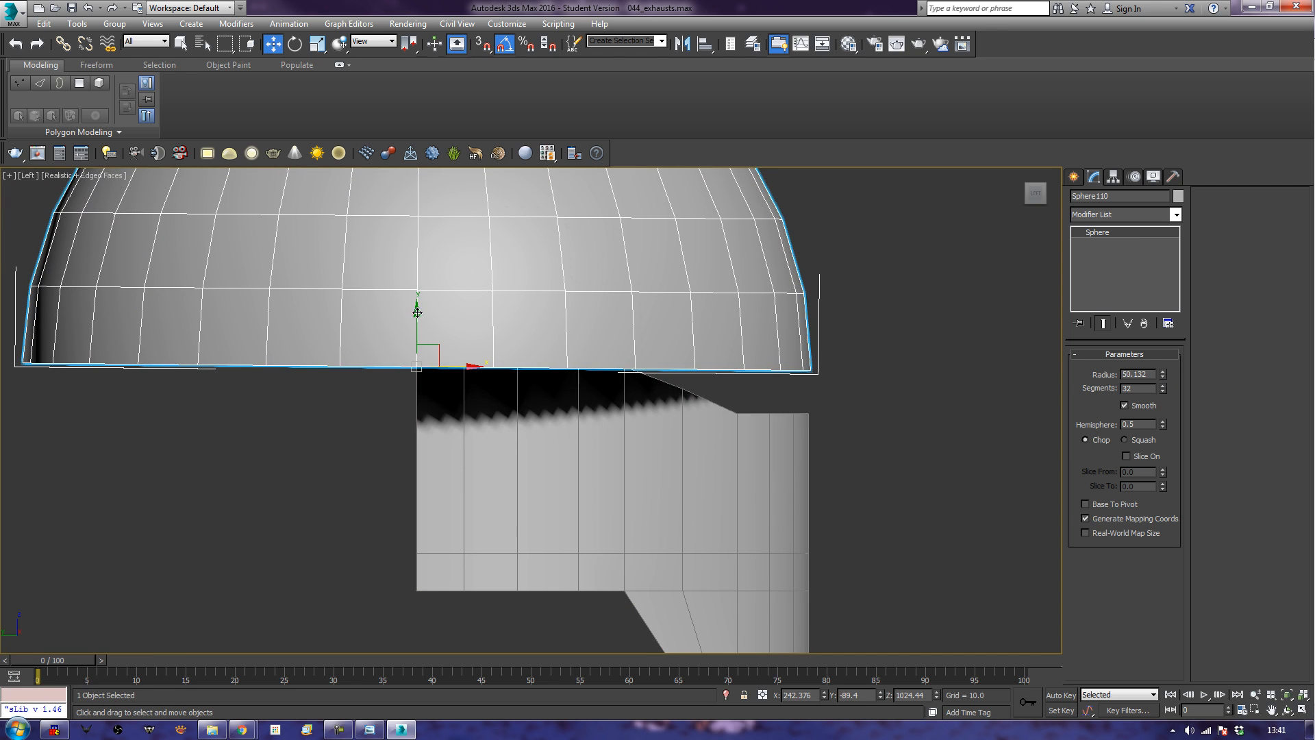
drag(420, 315, 422, 295)
scroll(433, 300, down, 3)
middle_drag(433, 300, 432, 402)
Step: Convert the dome to an Editable Poly and show it in the Front view
right_click(432, 402)
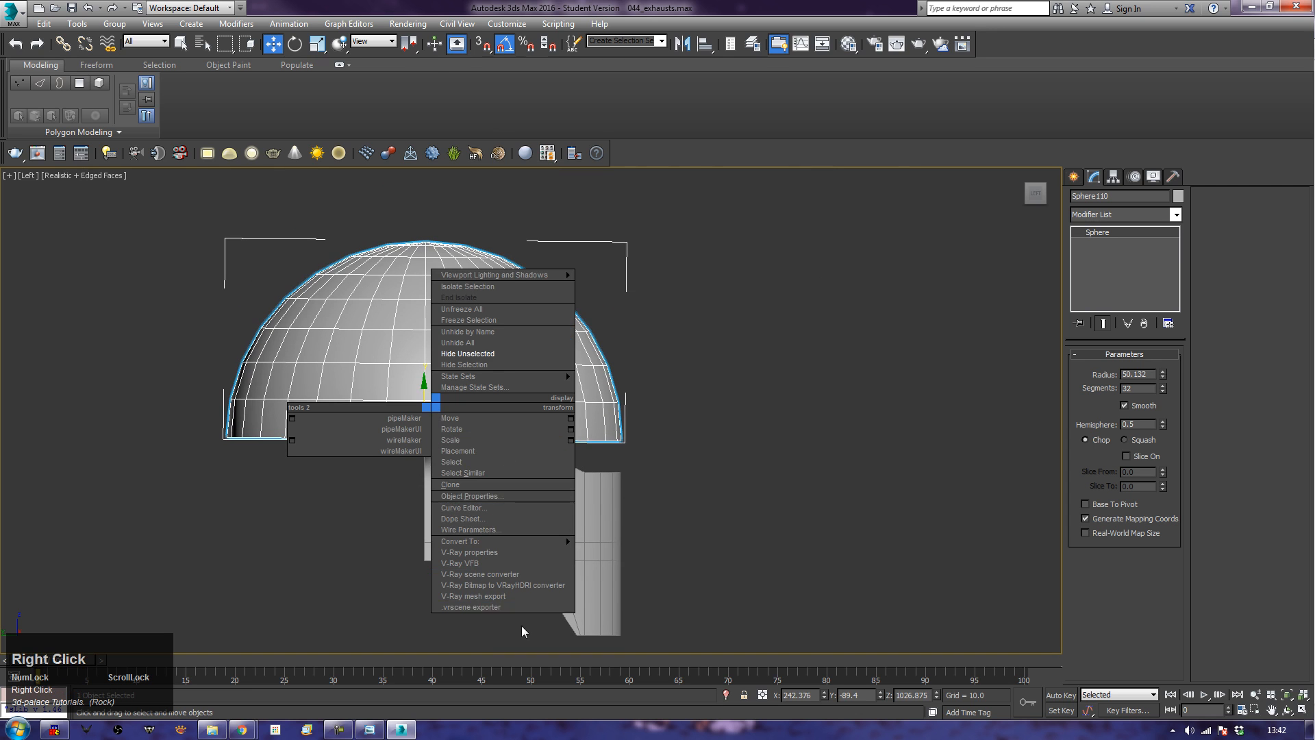
mouse_move(544, 541)
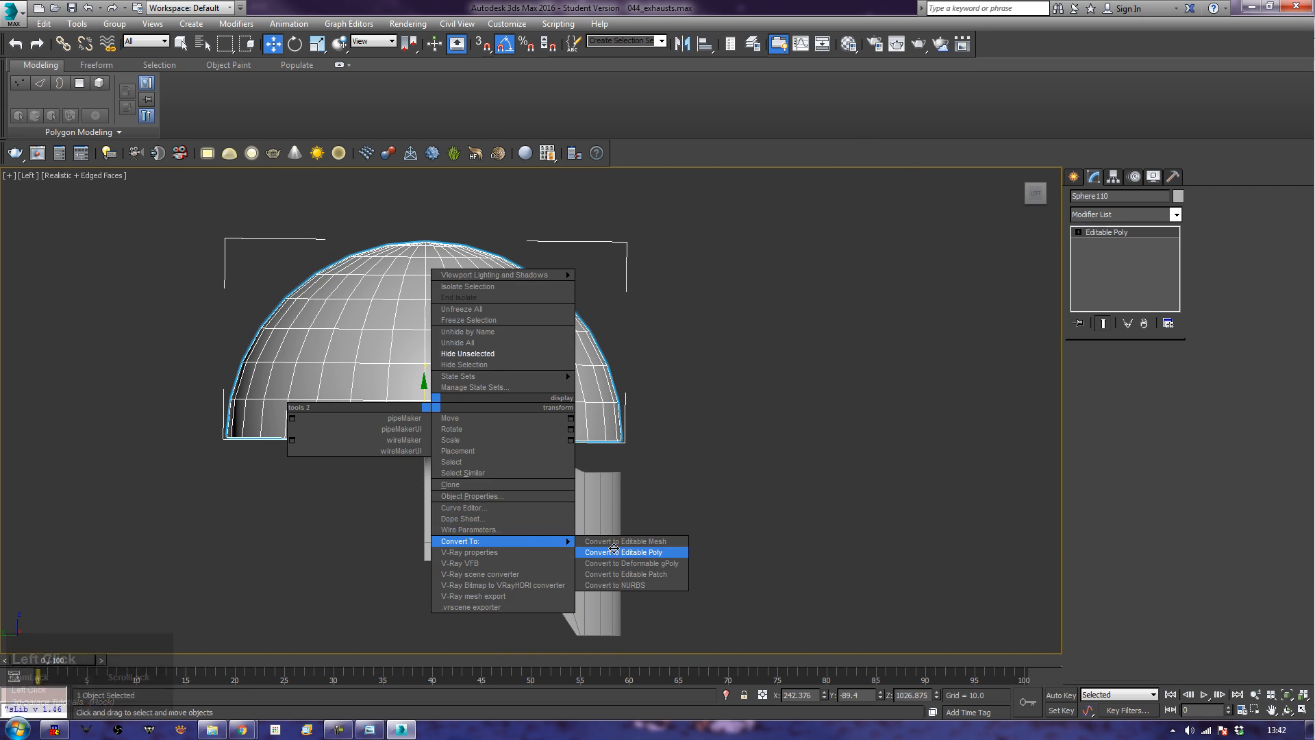
click(616, 552)
key(p)
alt+middle_drag(693, 488, 619, 370)
key(f)
key(z)
scroll(577, 481, down, 2)
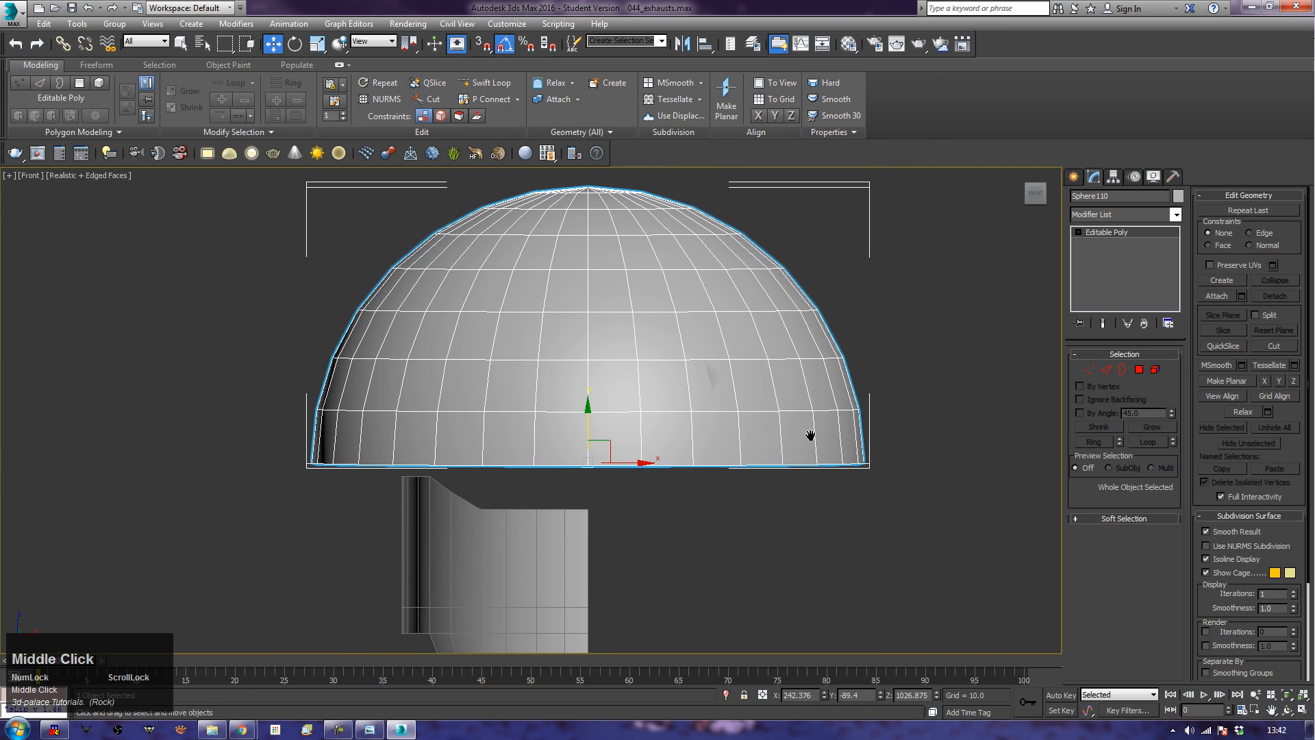
click(1128, 214)
key(f)
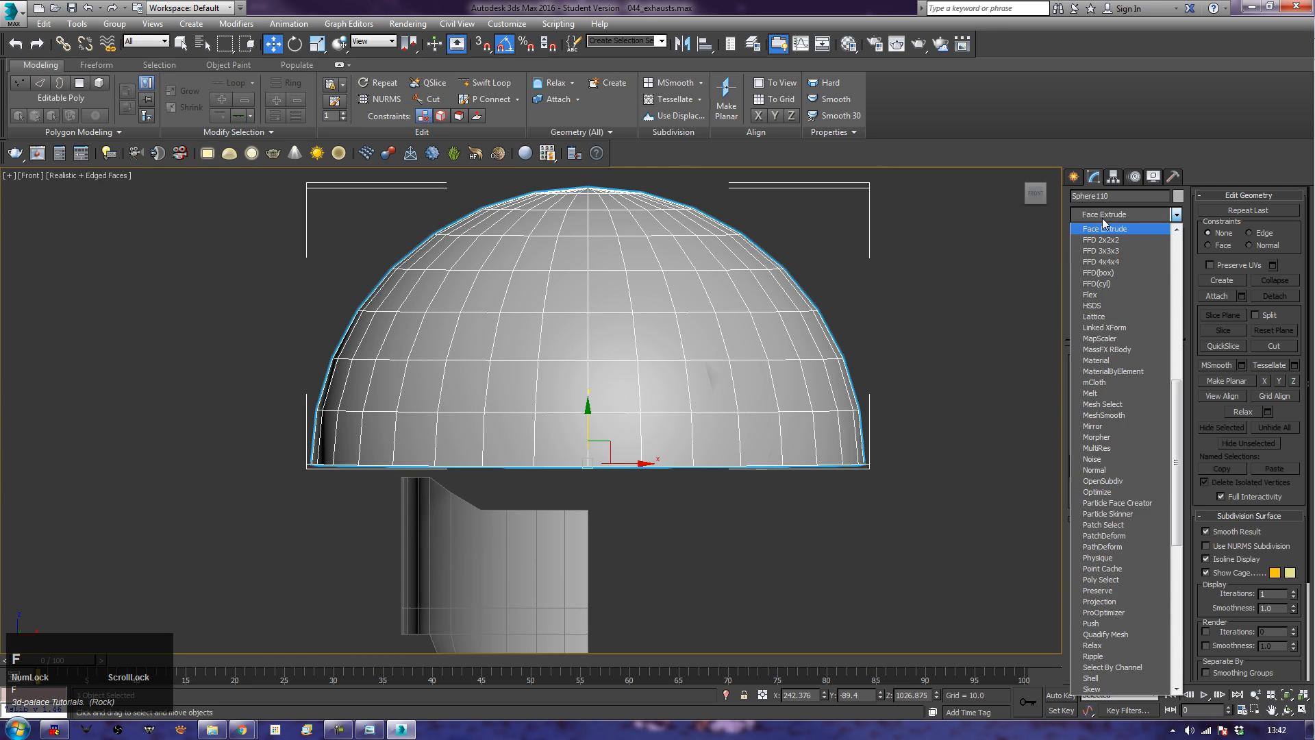
key(f)
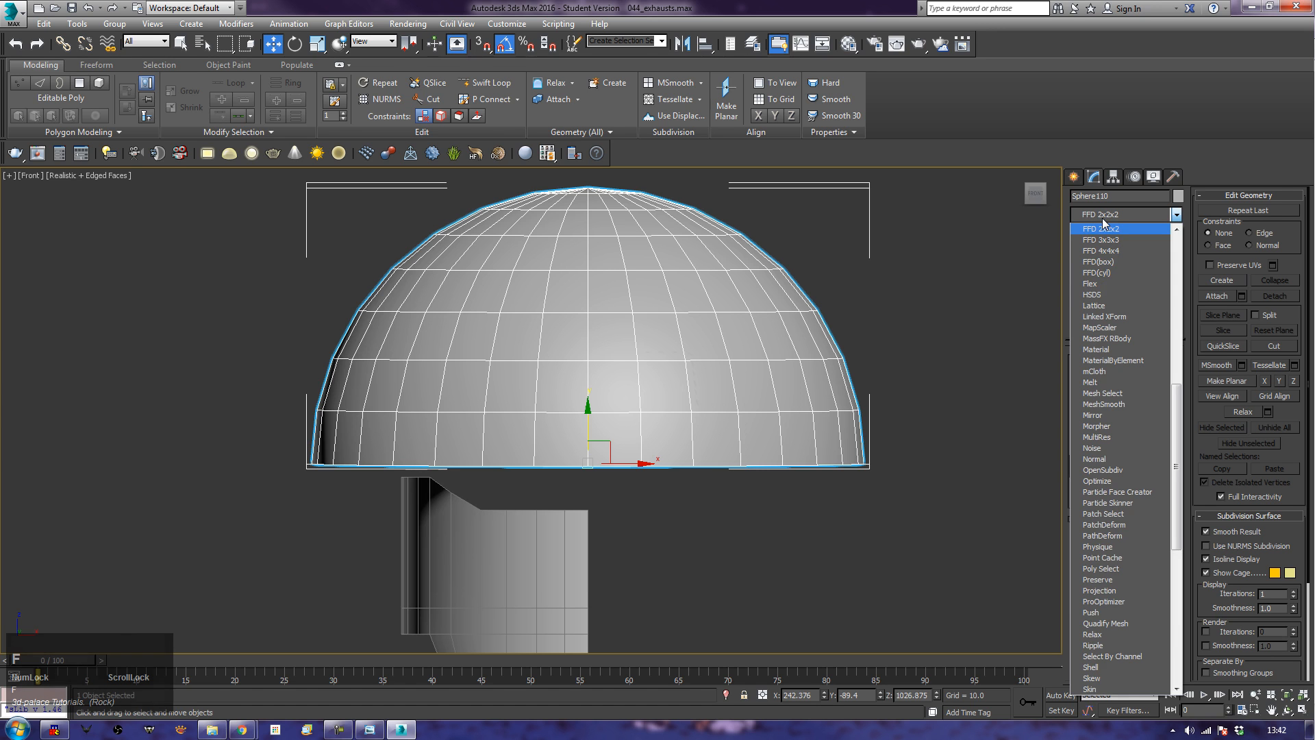
click(993, 286)
Step: Delete all polygons on the half of the dome that extends beyond the panel's centre edge in the Front view
click(1139, 370)
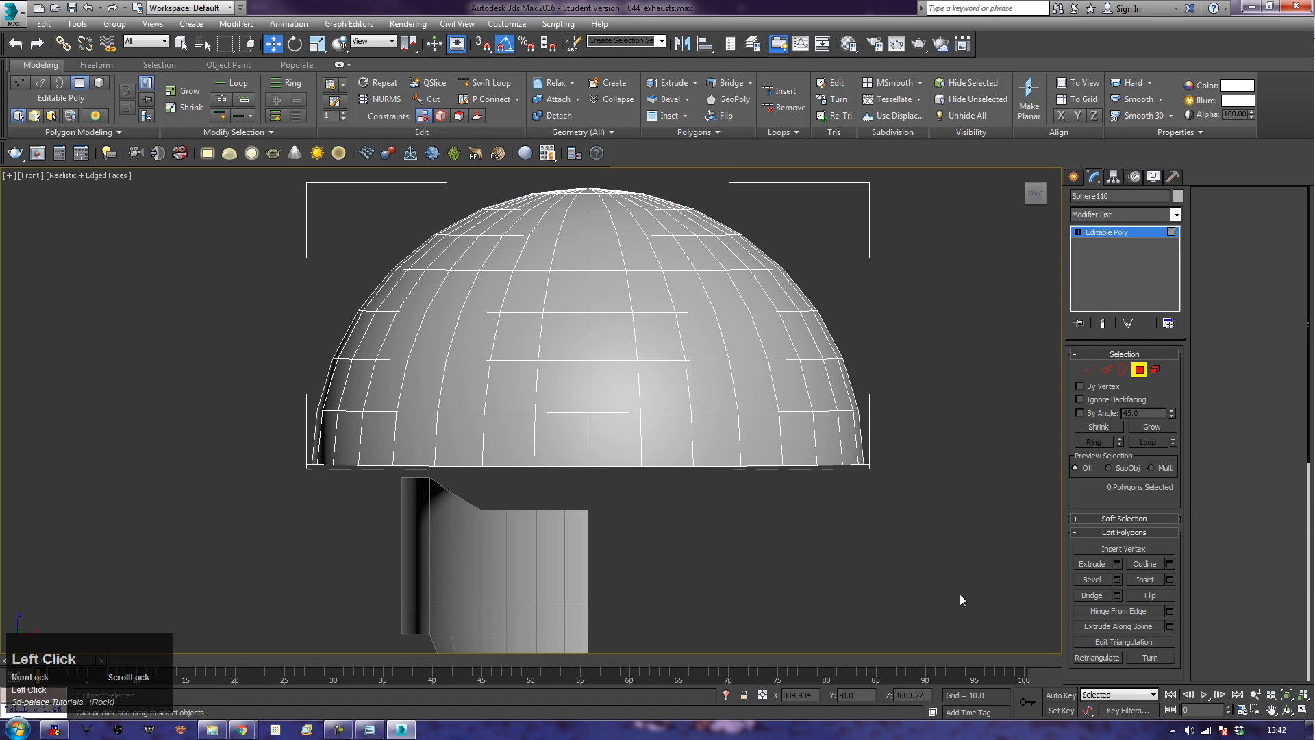
drag(971, 606, 594, 181)
key(Delete)
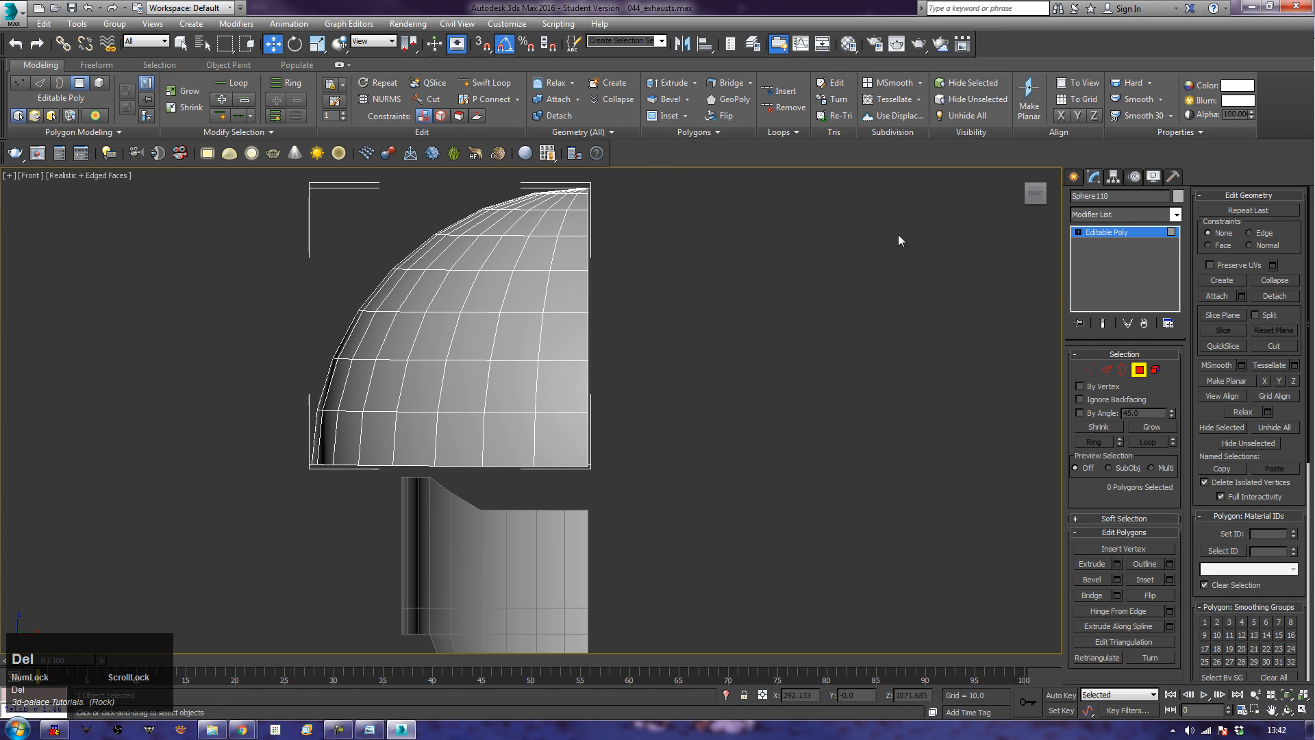
Step: Examine the half-dome's cut edge from the apex to the base up close for leftover polygons
middle_drag(815, 228, 781, 374)
scroll(799, 415, up, 6)
middle_drag(675, 405, 470, 361)
scroll(668, 379, down, 3)
middle_click(490, 356)
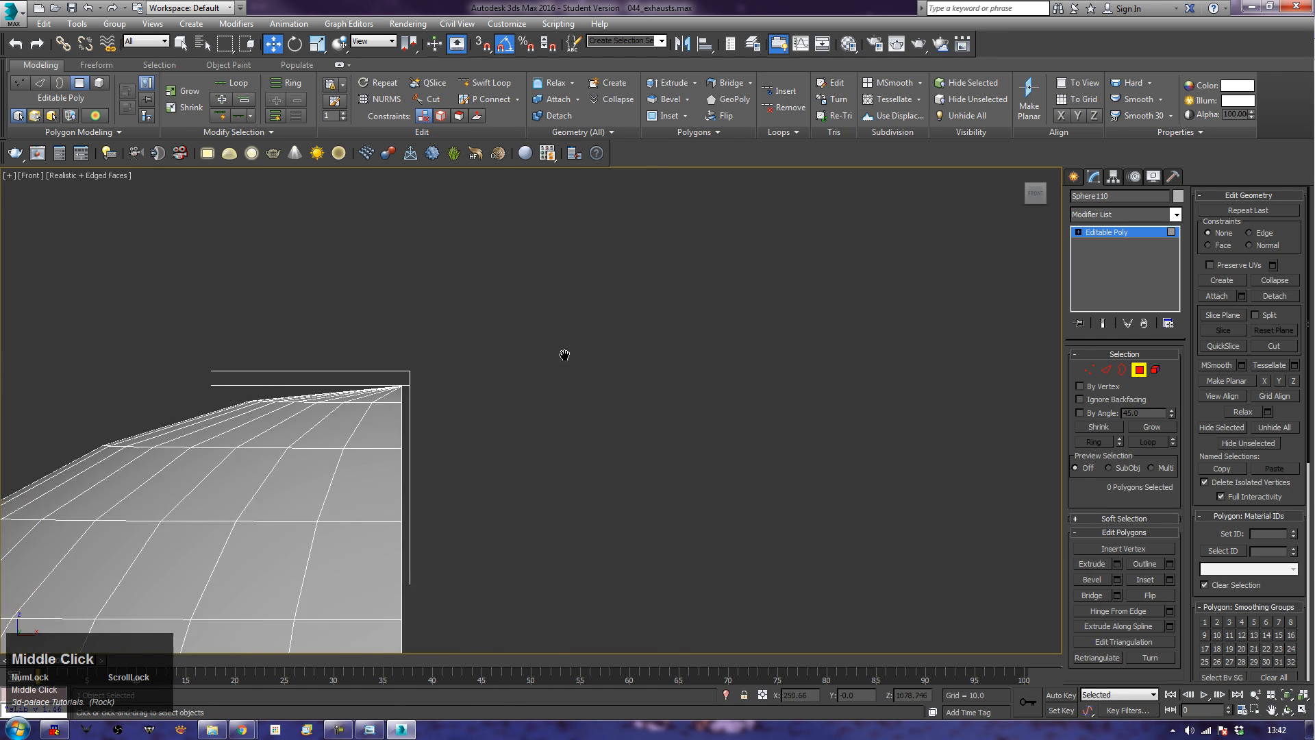
scroll(707, 343, up, 2)
drag(441, 382, 386, 426)
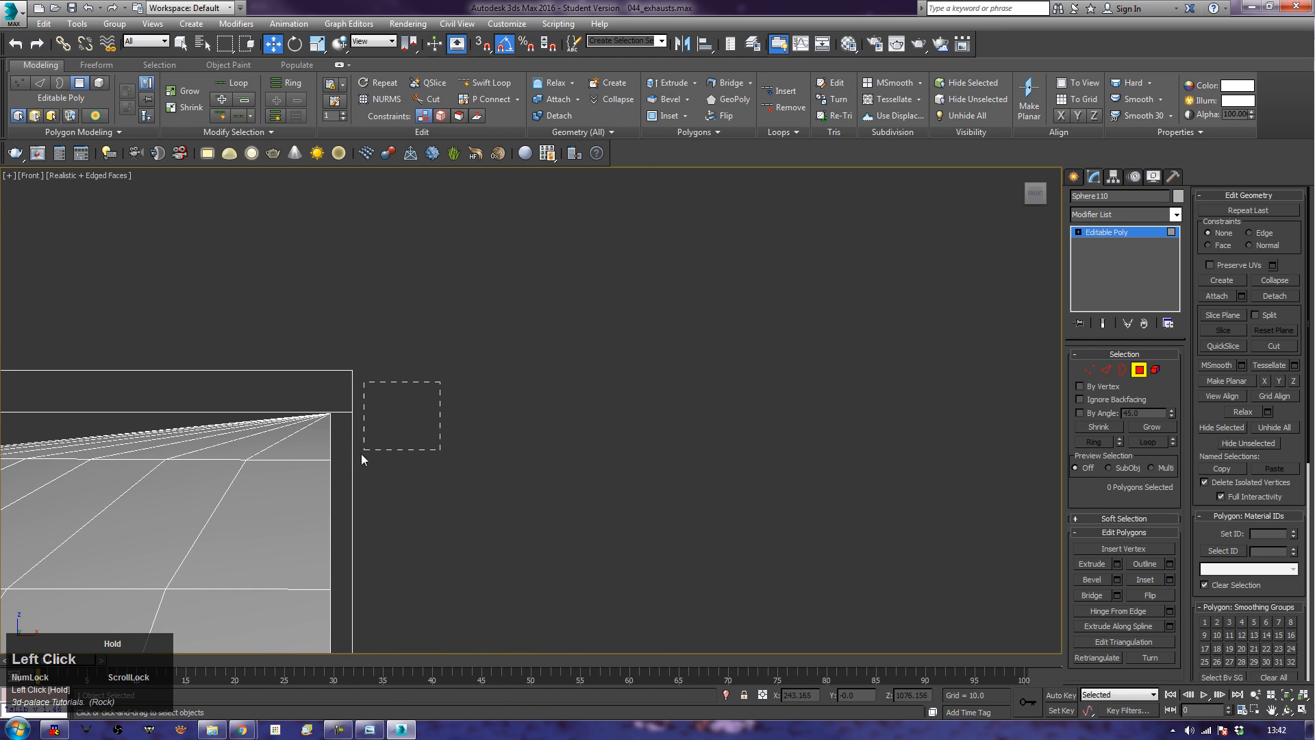
drag(335, 474, 338, 474)
scroll(363, 467, up, 2)
middle_drag(363, 467, 501, 208)
scroll(512, 351, down, 2)
drag(519, 626, 471, 559)
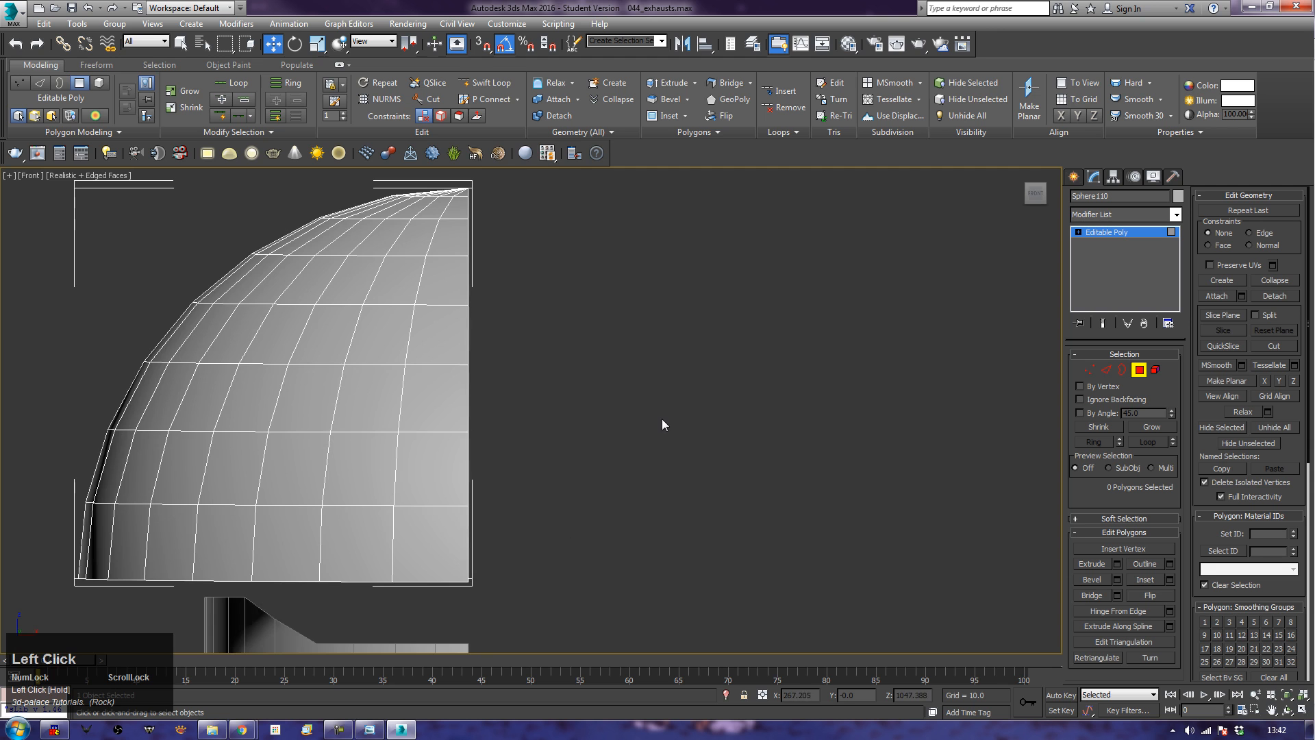
scroll(655, 432, up, 2)
middle_drag(655, 432, 768, 454)
scroll(768, 455, down, 3)
middle_drag(881, 490, 761, 418)
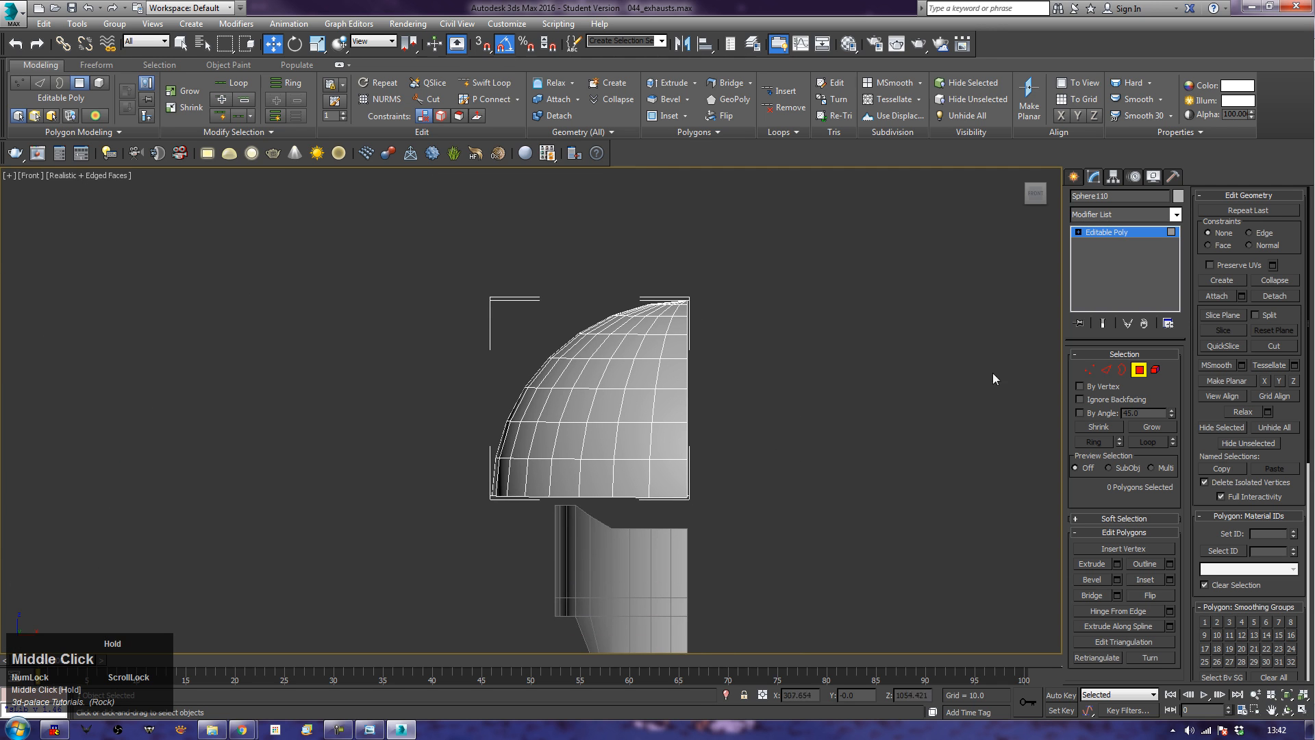
Step: Delete the flat cap polygons on the underside of the half-dome so that it becomes an open shell
click(1140, 370)
key(p)
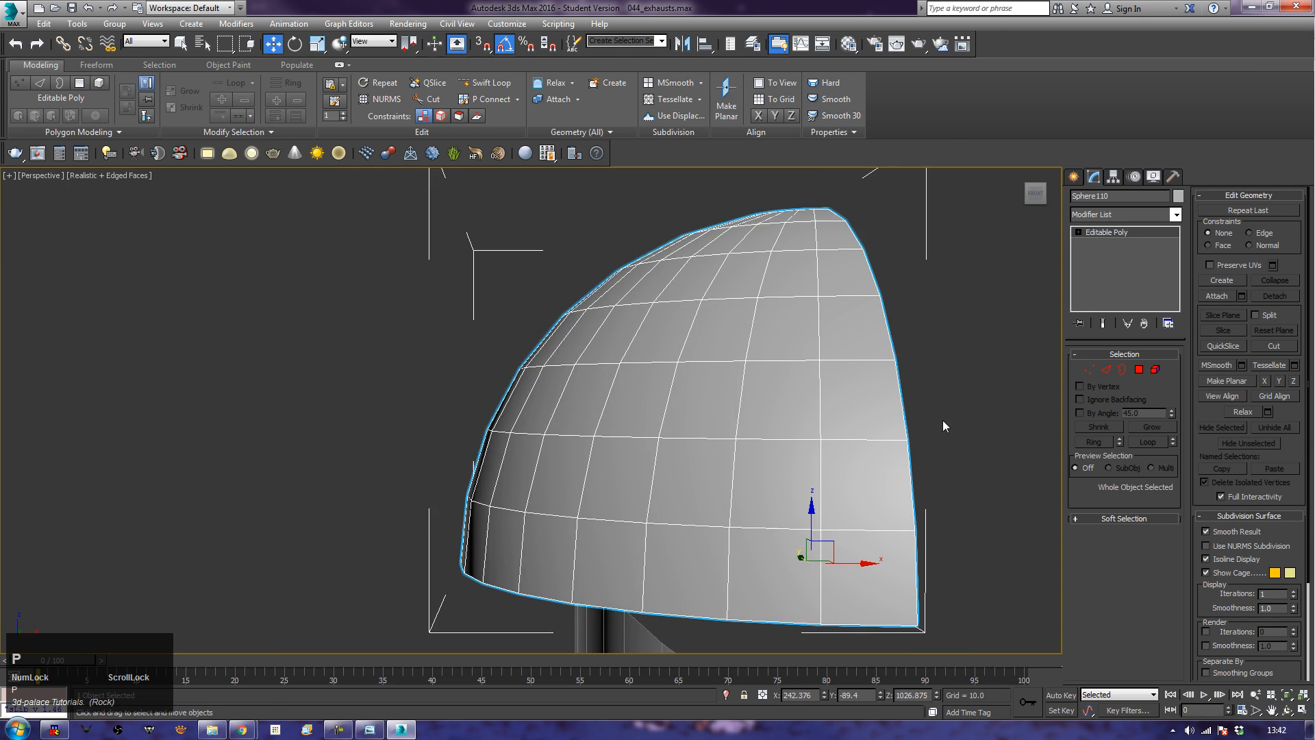
scroll(945, 421, up, 3)
middle_drag(852, 461, 620, 412)
key(z)
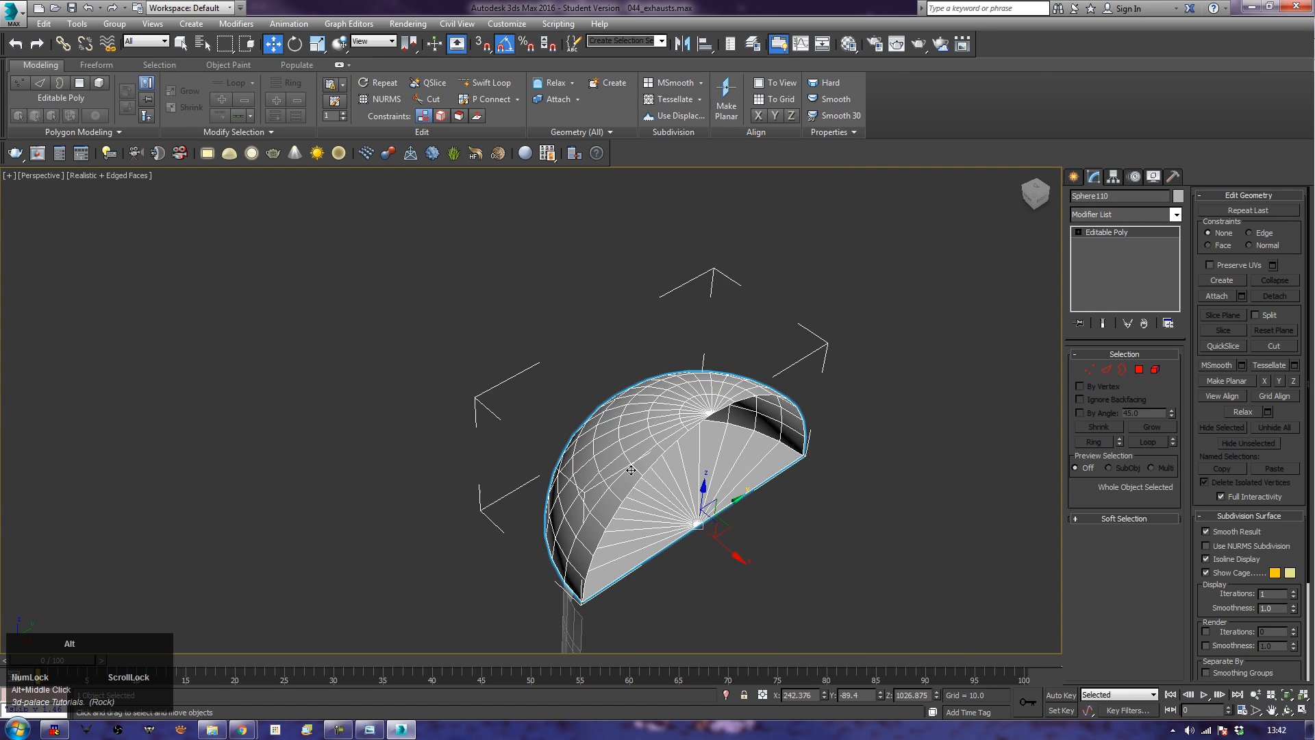
click(1140, 370)
drag(709, 516, 686, 509)
key(Delete)
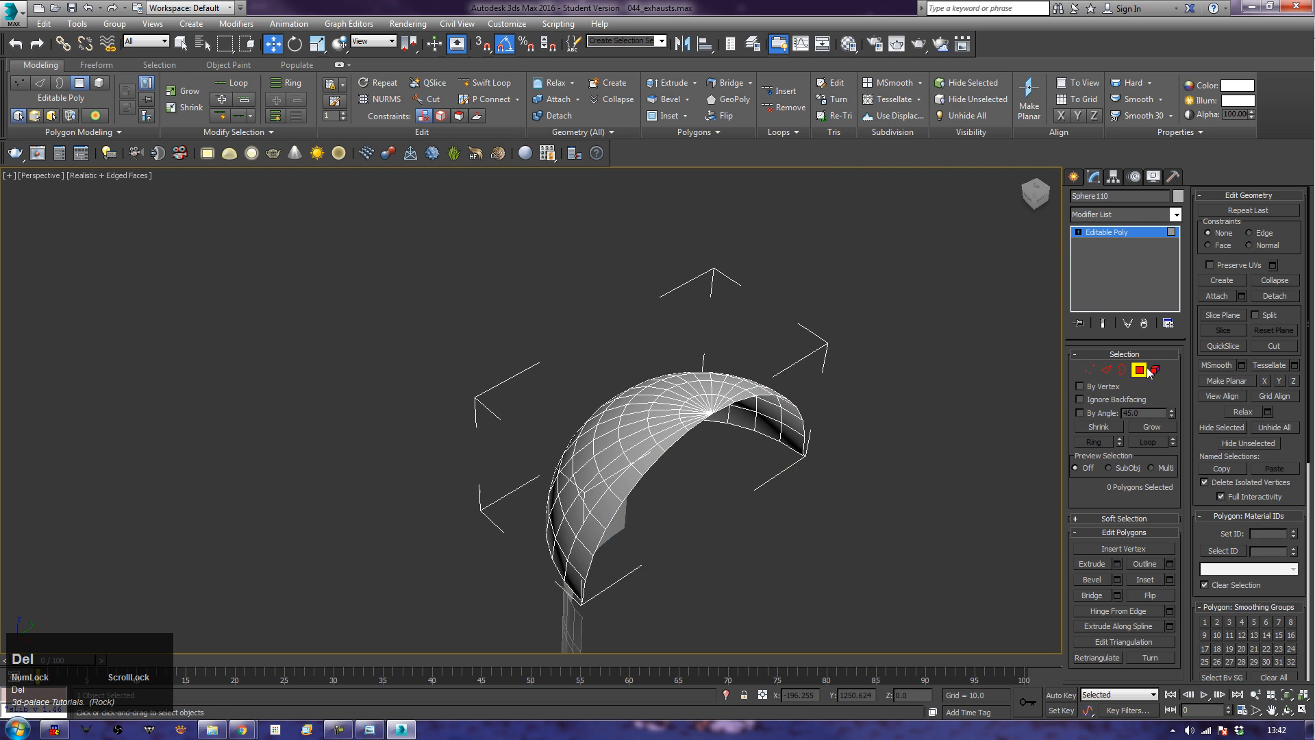
alt+middle_drag(919, 514, 998, 427)
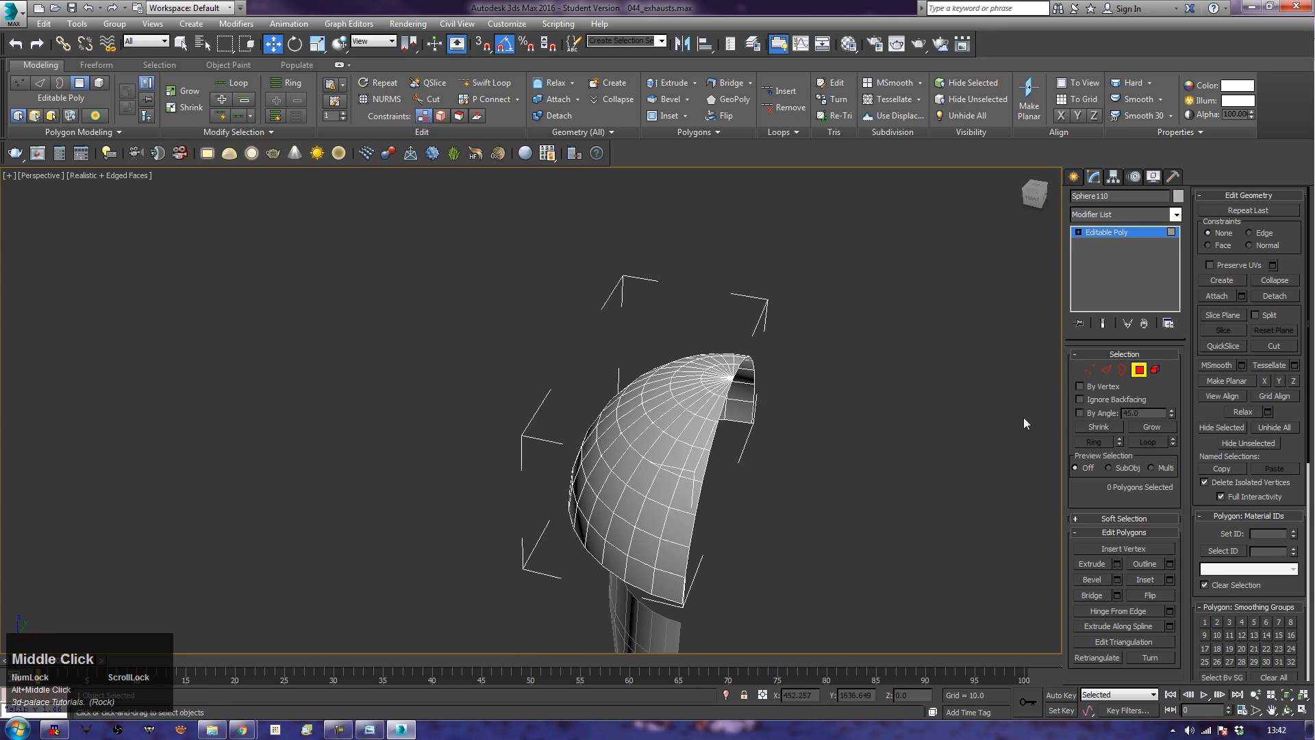
Step: Add an FFD 2x2x2 modifier to the whole half-dome and show it in the Front view
click(1139, 369)
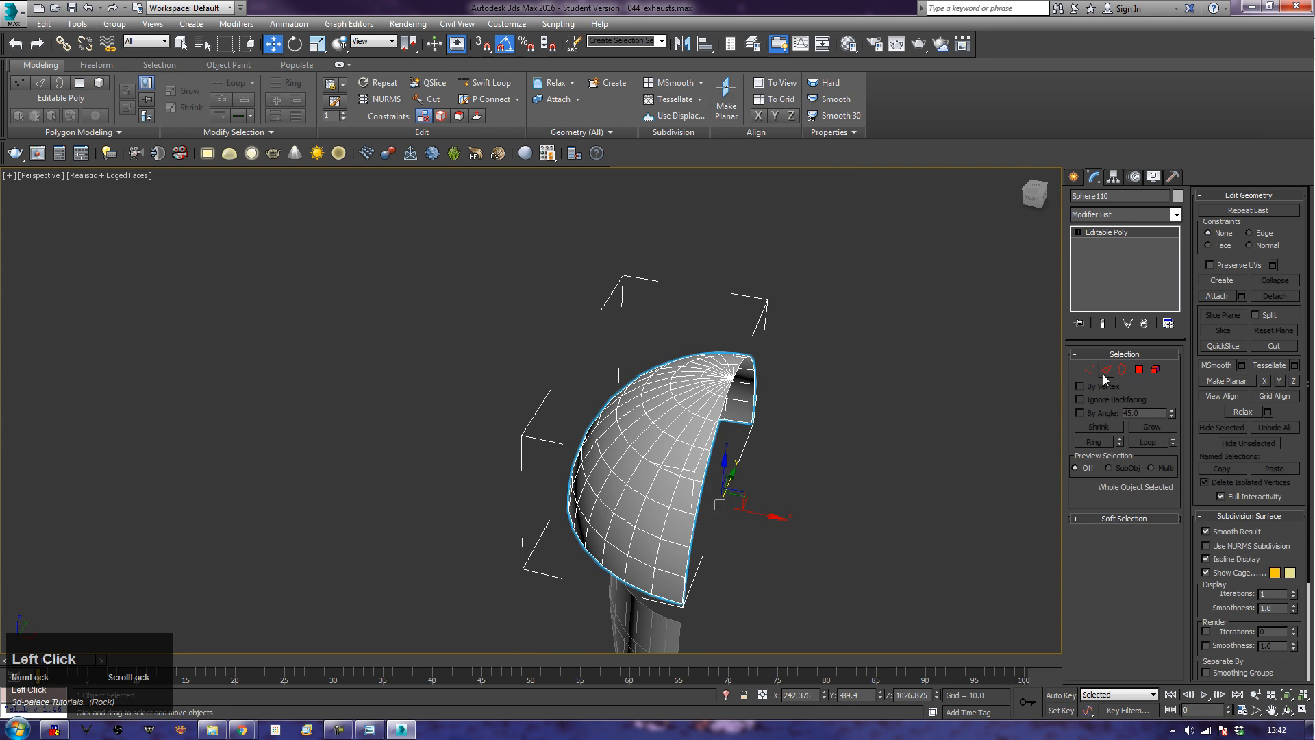
key(f)
middle_drag(810, 415, 916, 392)
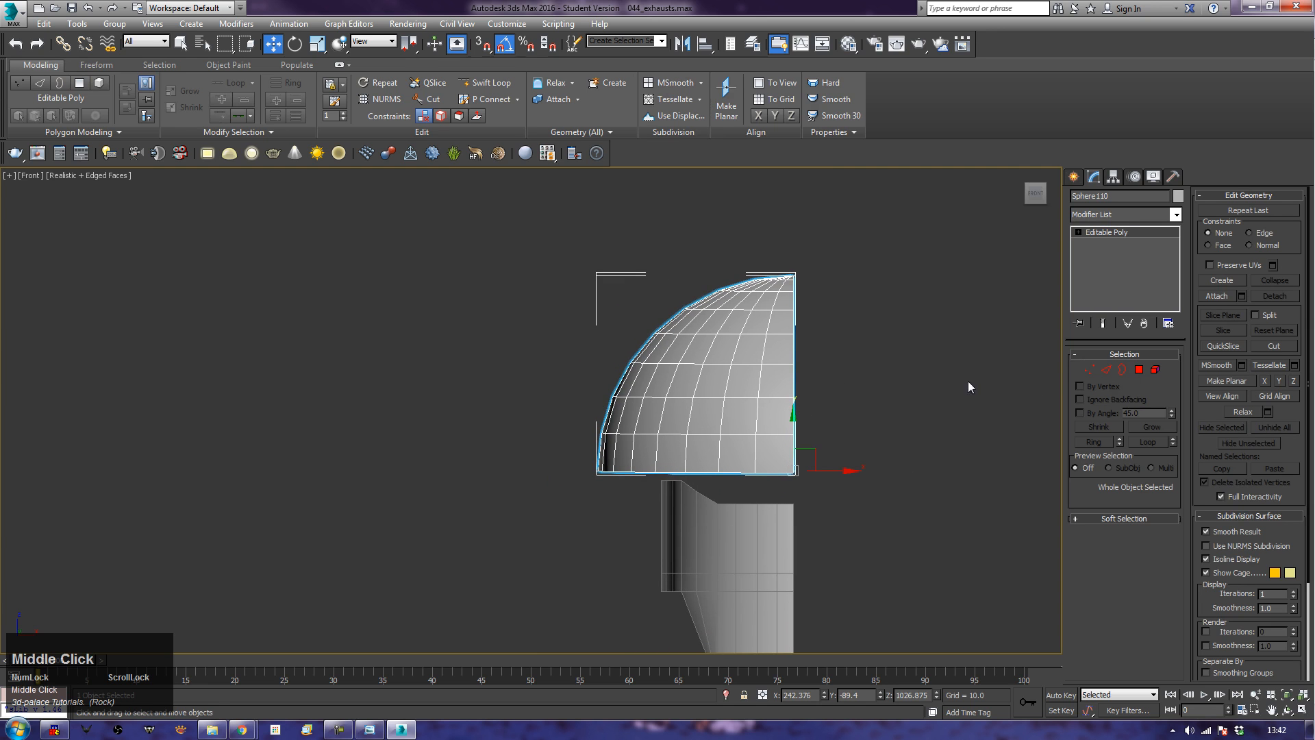
click(1125, 216)
key(f)
key(f)
key(f)
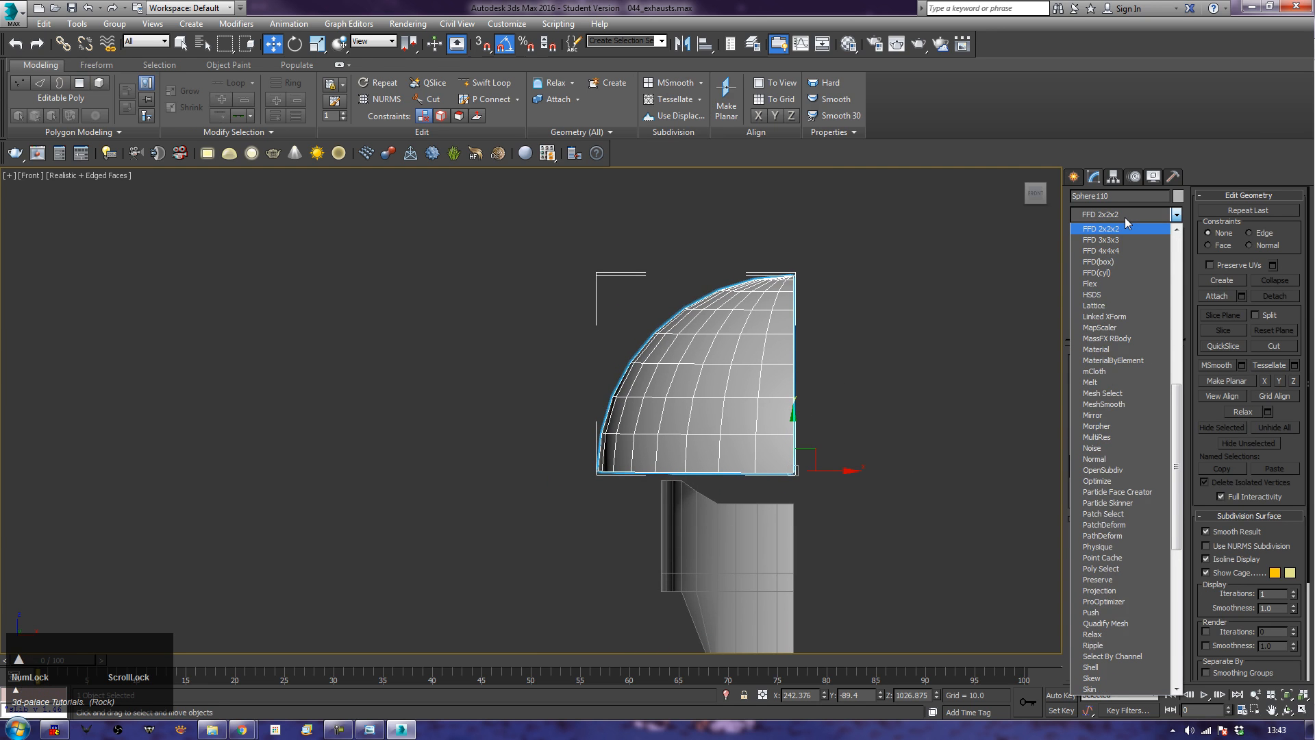
key(Return)
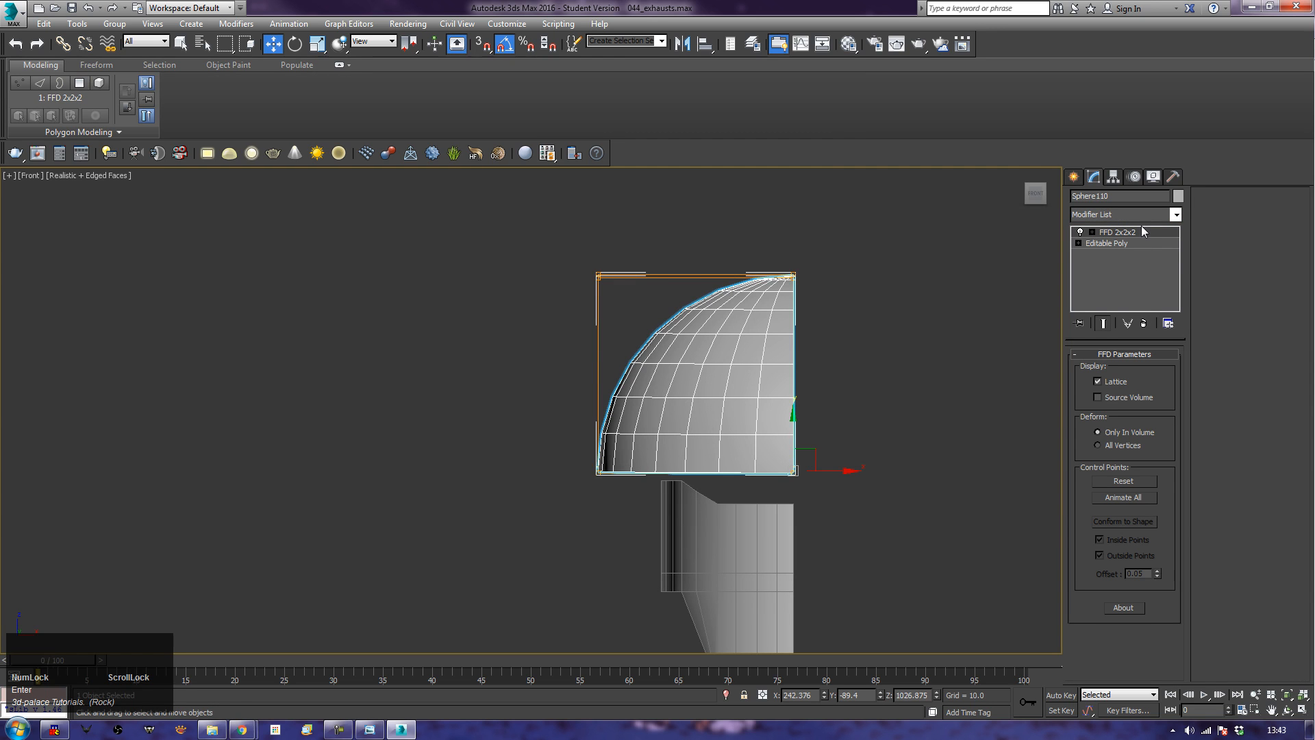
Step: Move the lattice's outer control points inward along X until the dome's side lines up with the panel's outer edge
click(1141, 231)
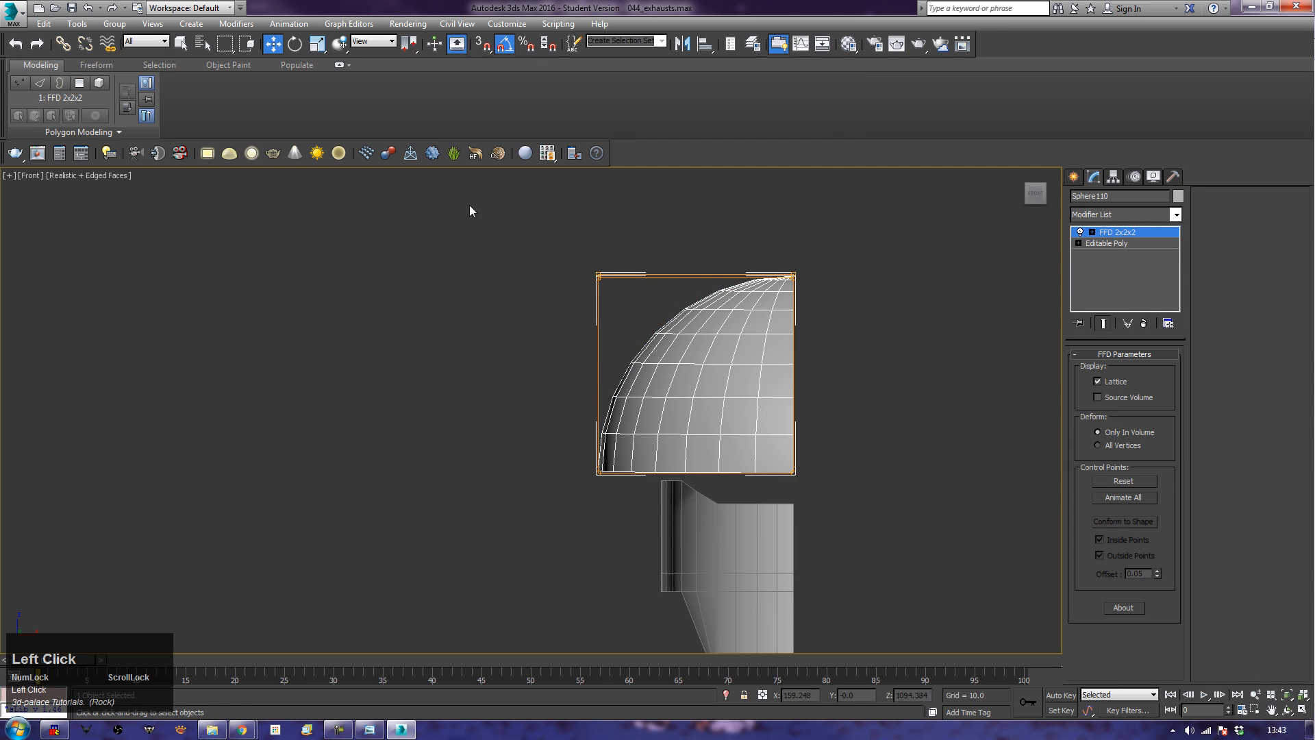
drag(663, 519, 661, 518)
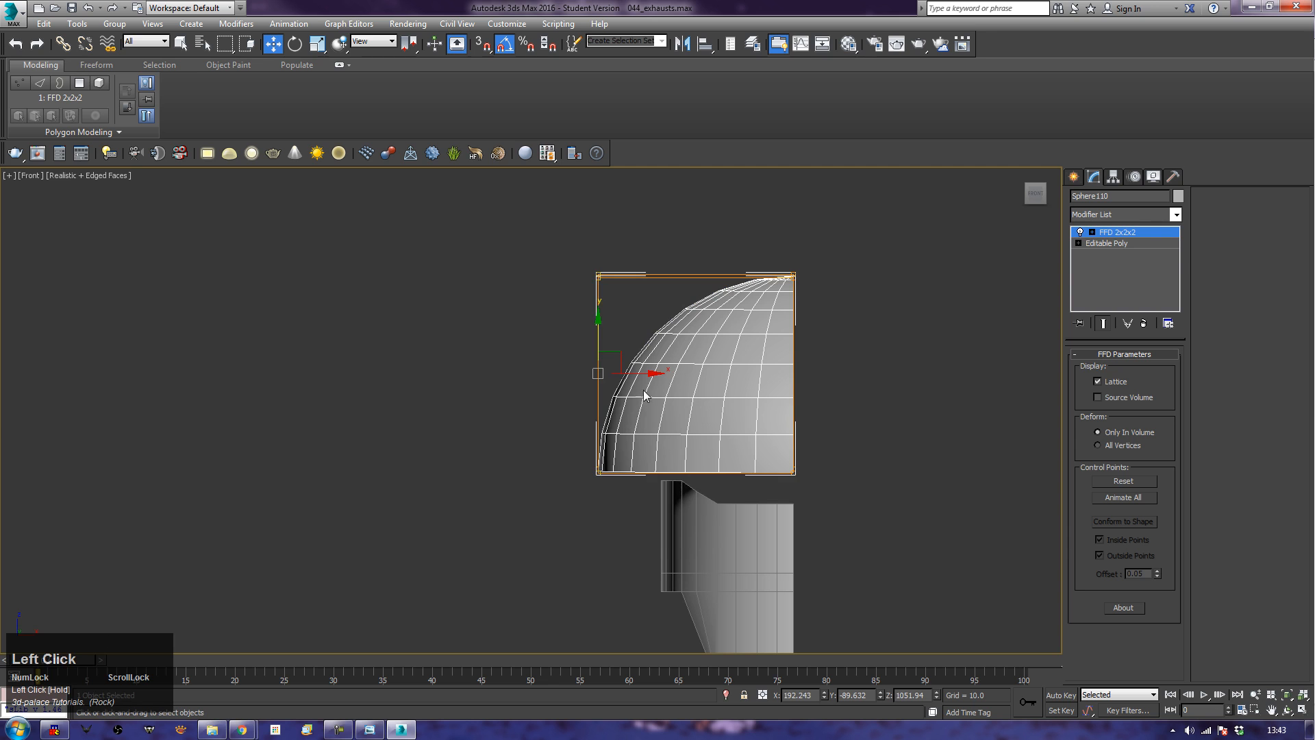
drag(648, 374, 711, 381)
click(916, 353)
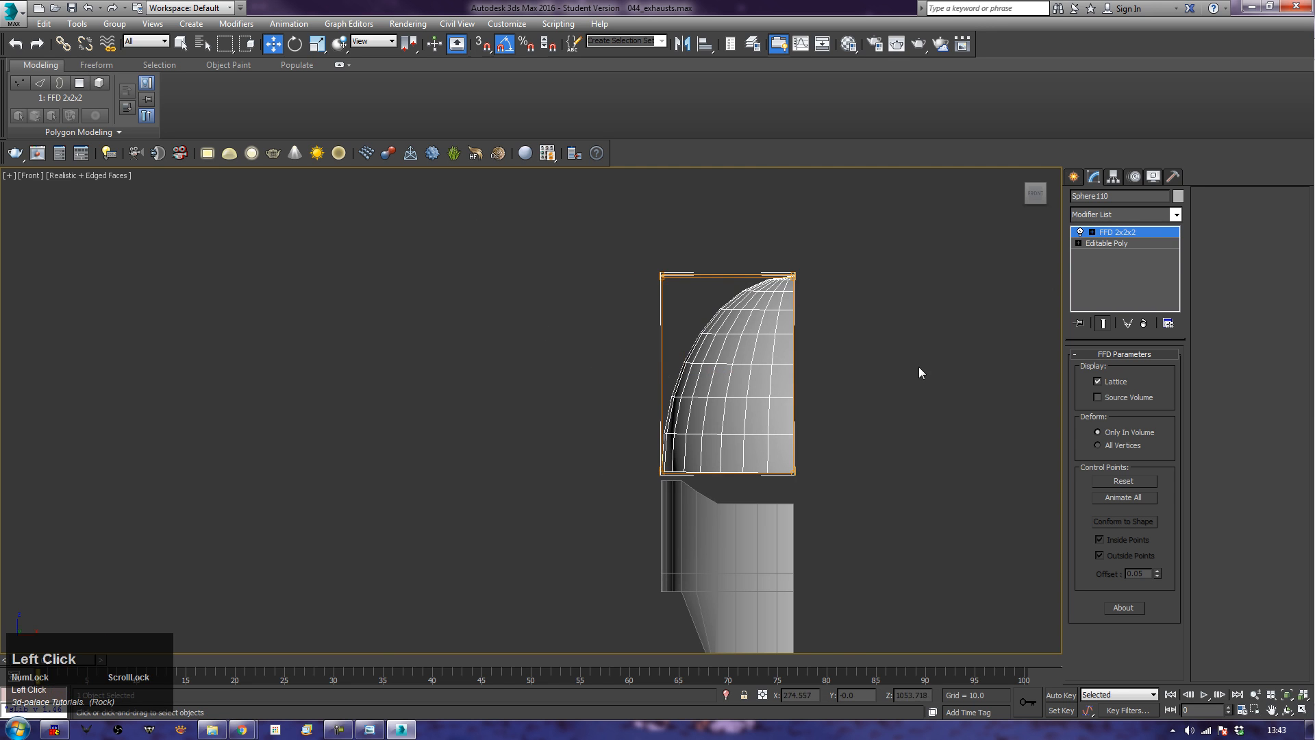
Step: Collapse the narrowed dome to an Editable Poly and view it side-on in Perspective
key(p)
scroll(861, 399, down, 6)
alt+middle_drag(812, 448, 872, 505)
right_click(861, 401)
click(659, 460)
right_click(663, 455)
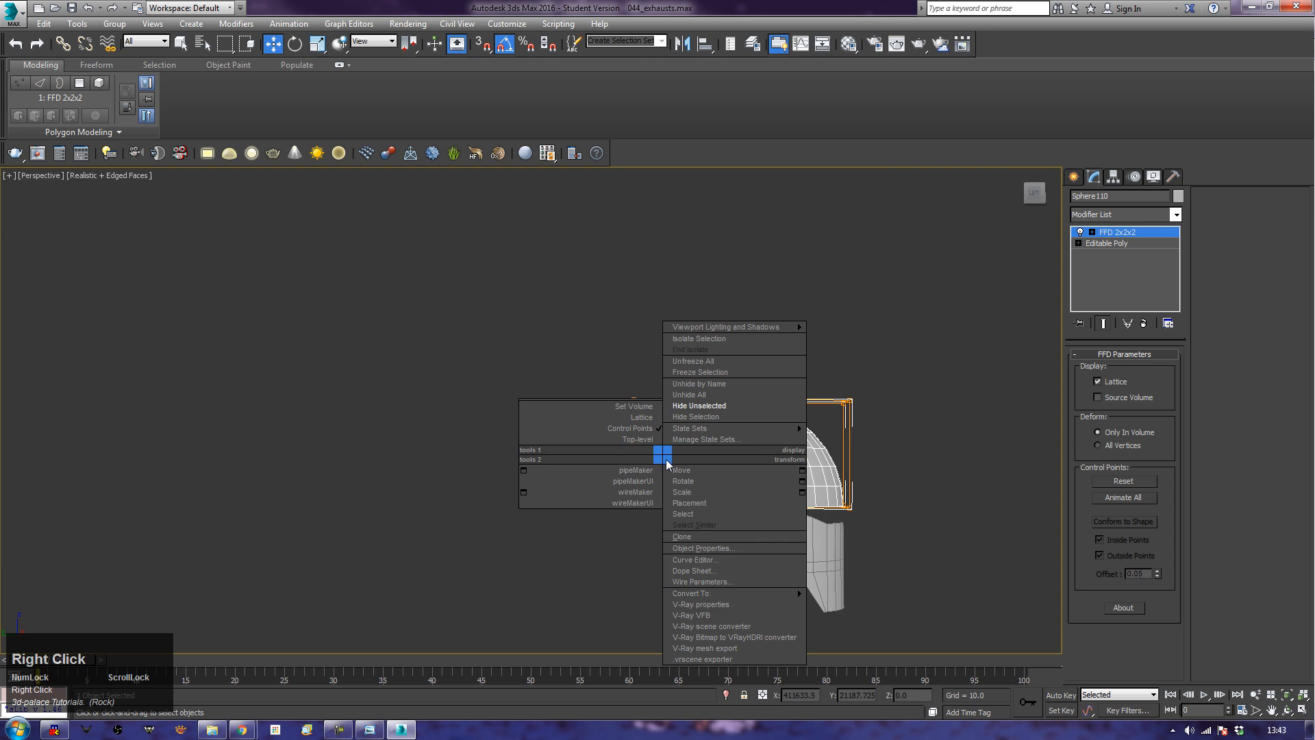
mouse_move(743, 593)
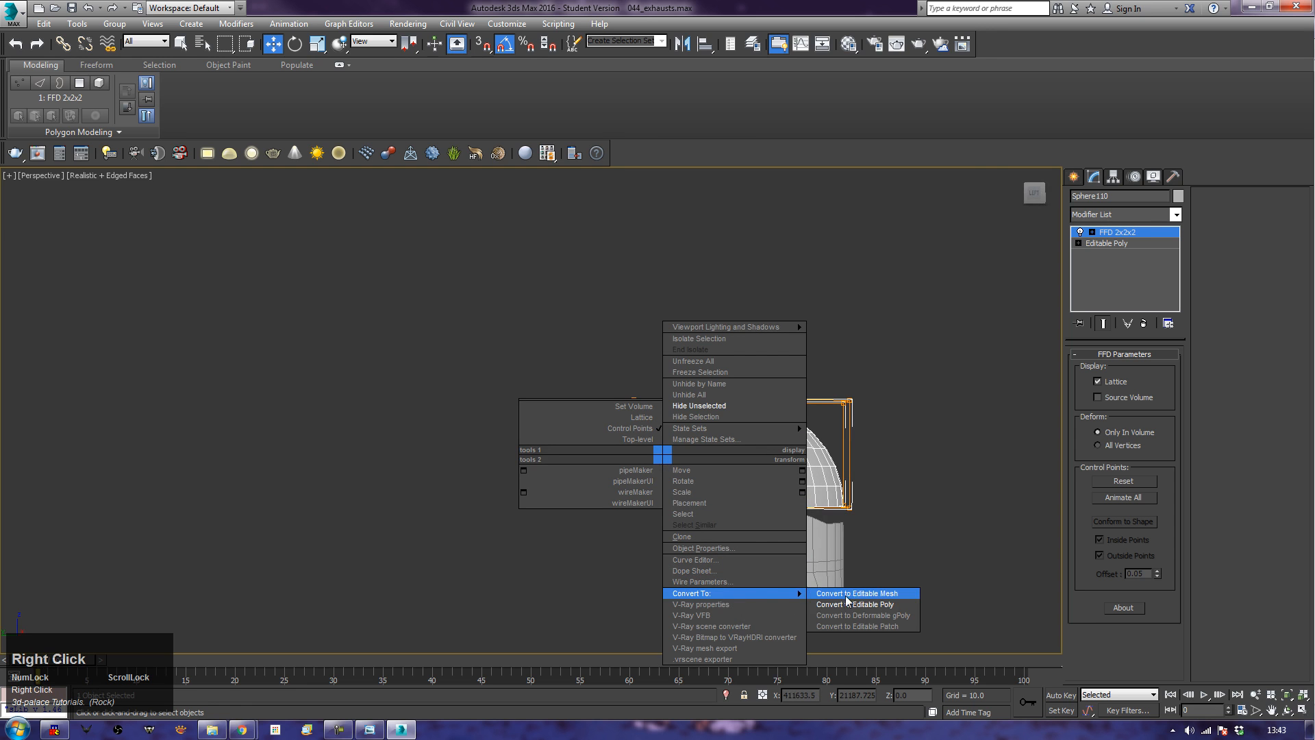
click(865, 604)
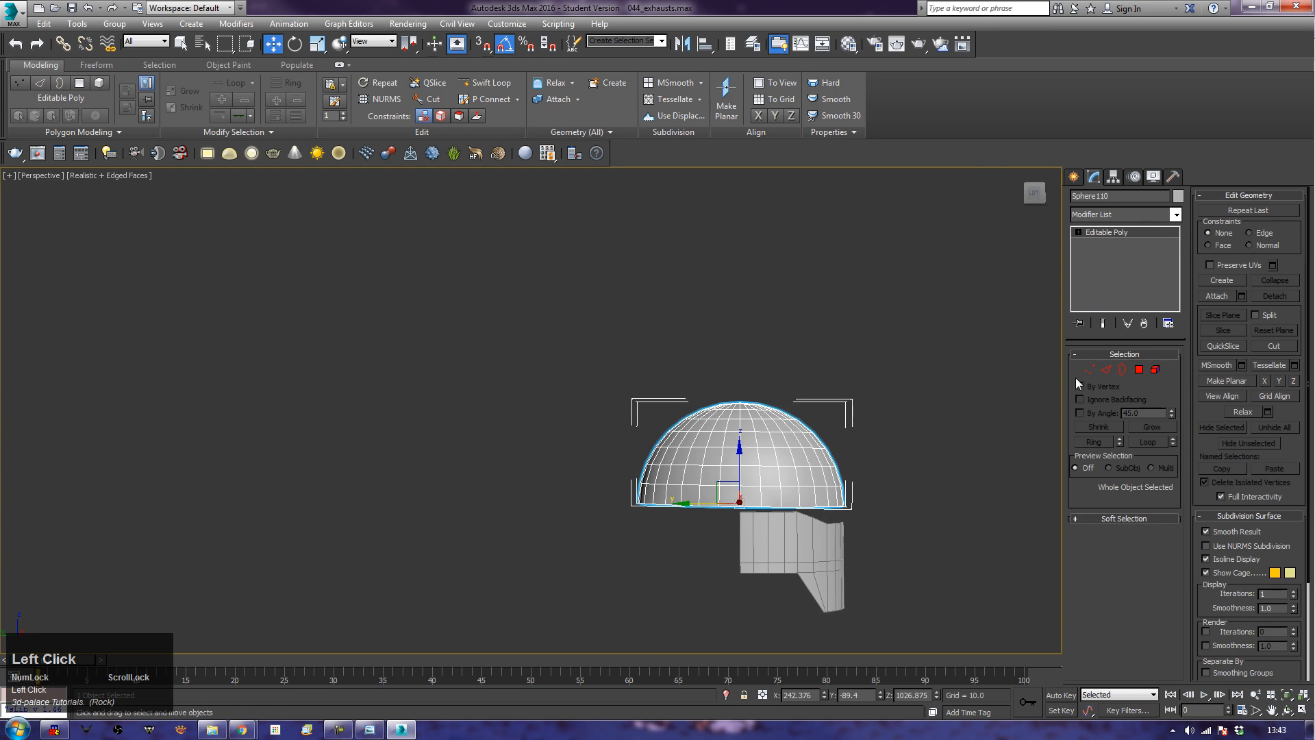
Step: Delete the half of the dome's polygons that does not sit above the panel, leaving a quarter dome
click(1138, 369)
drag(537, 358, 737, 553)
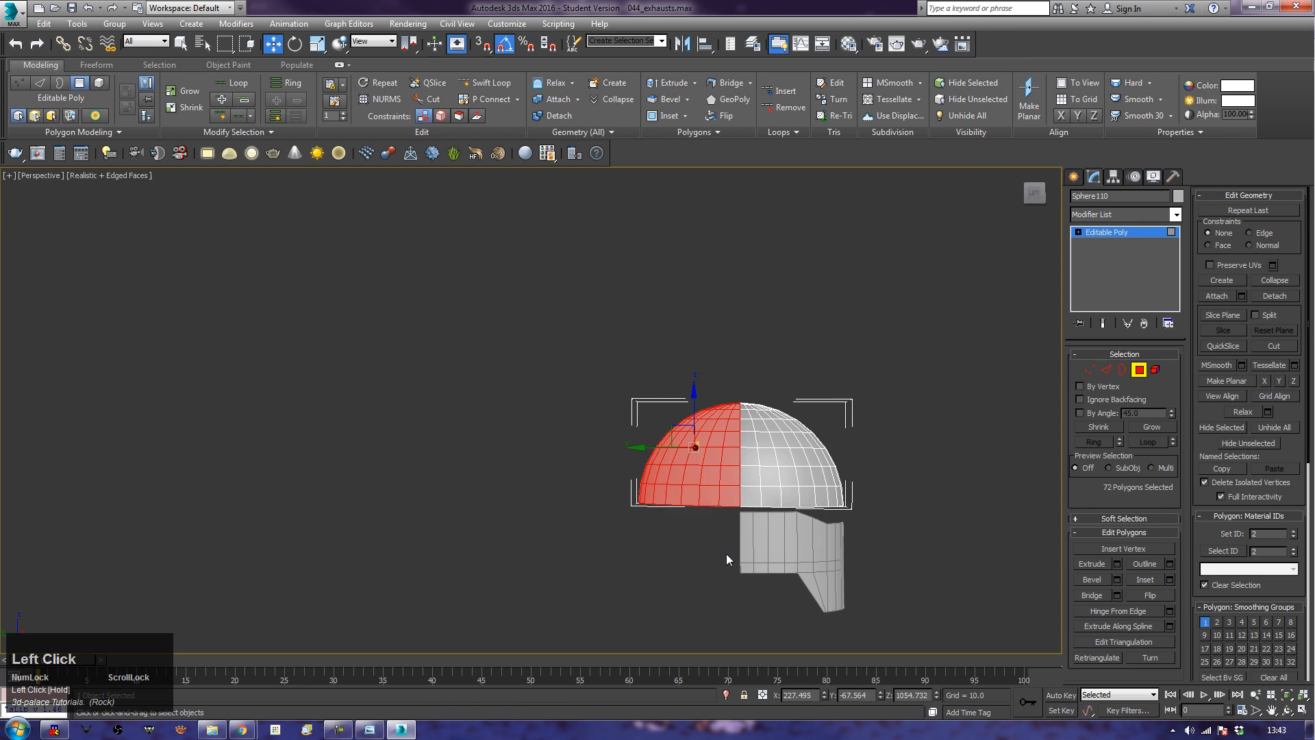
key(Delete)
click(1138, 369)
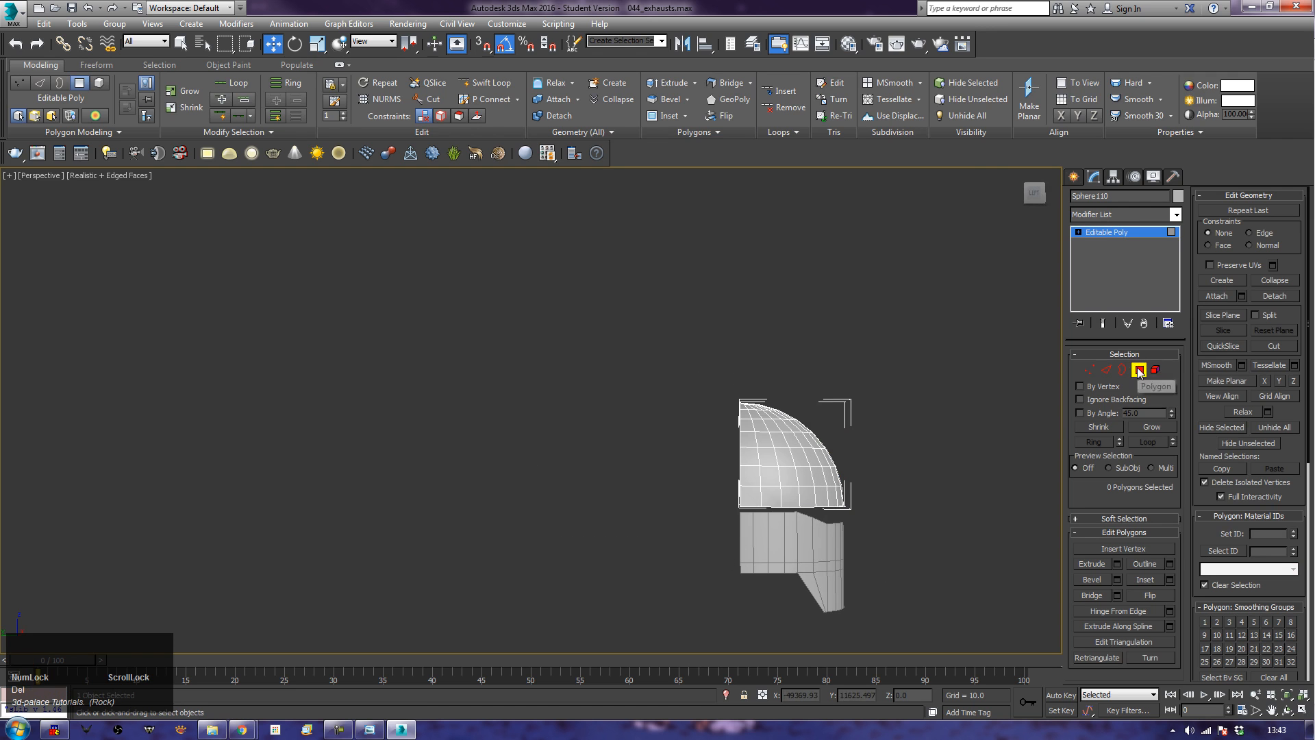
Step: Add an FFD 3x3x3 modifier to the remaining dome section
click(1145, 215)
key(f)
key(f)
key(f)
click(1135, 228)
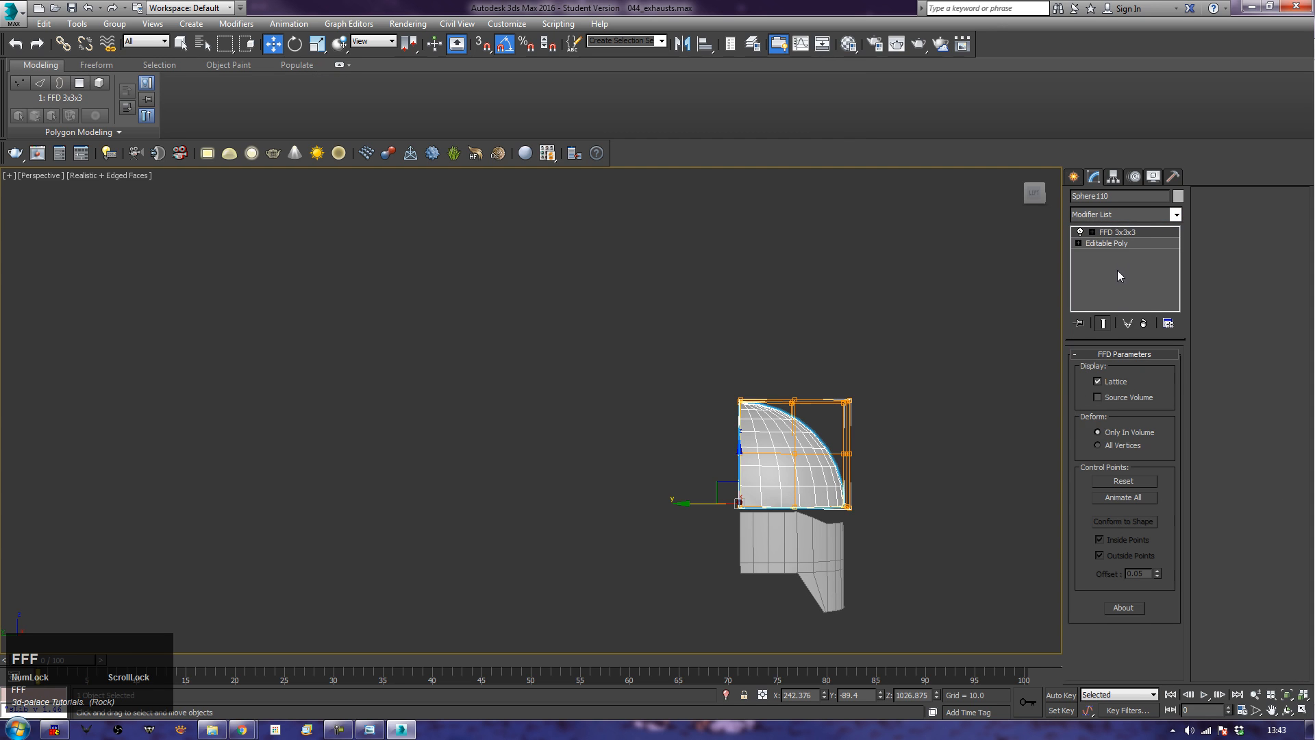
Step: Raise the lattice's middle row of control points to about Z 1067.2 to make the dome's sides fuller
click(1120, 232)
drag(848, 468, 891, 489)
drag(792, 411, 794, 380)
alt+middle_drag(986, 519, 907, 537)
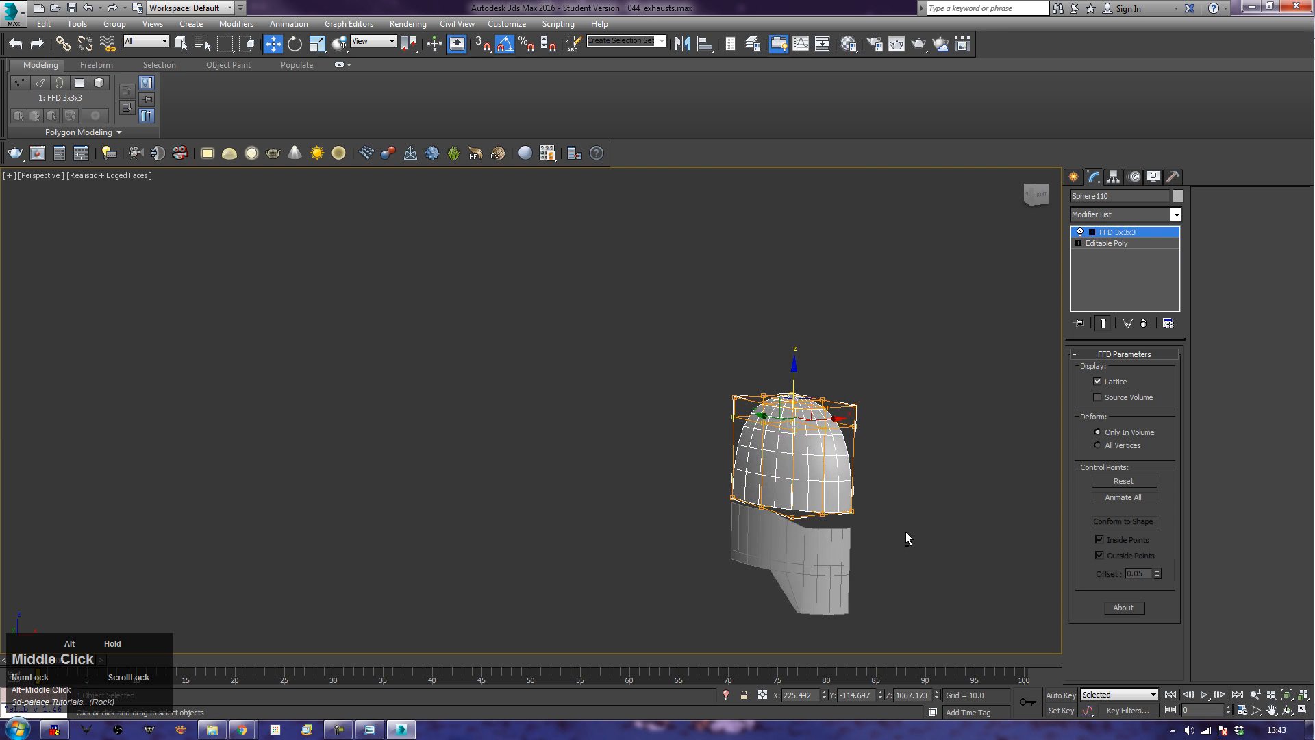
Step: Convert the reshaped dome section to an Editable Poly and deselect it
click(818, 486)
right_click(817, 488)
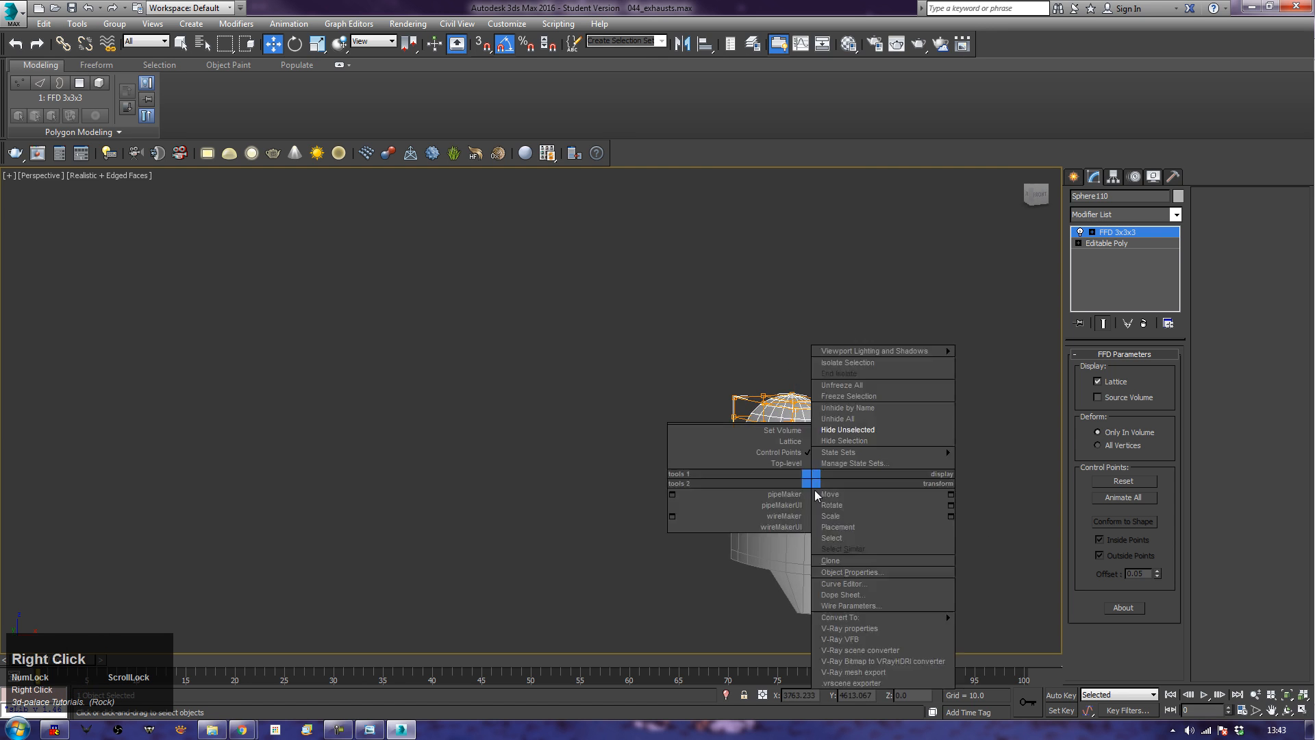
click(844, 623)
right_click(828, 515)
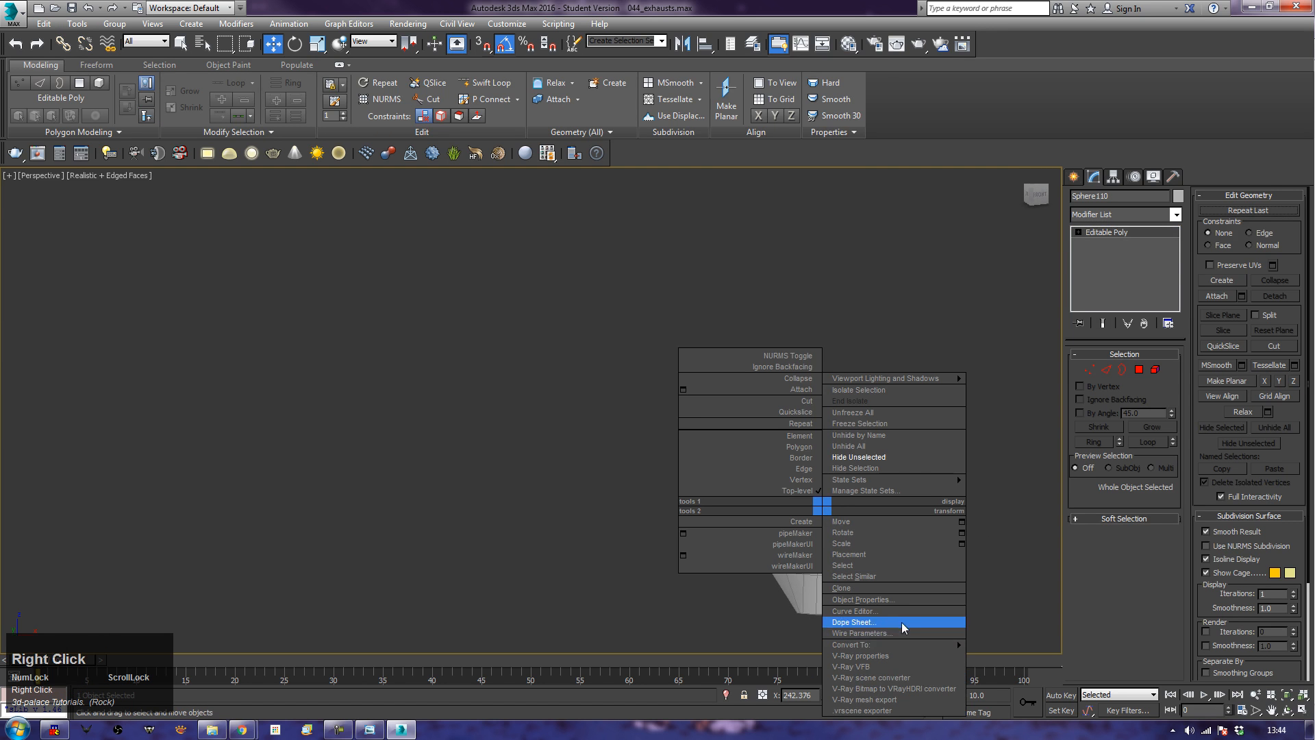
mouse_move(938, 645)
click(1018, 655)
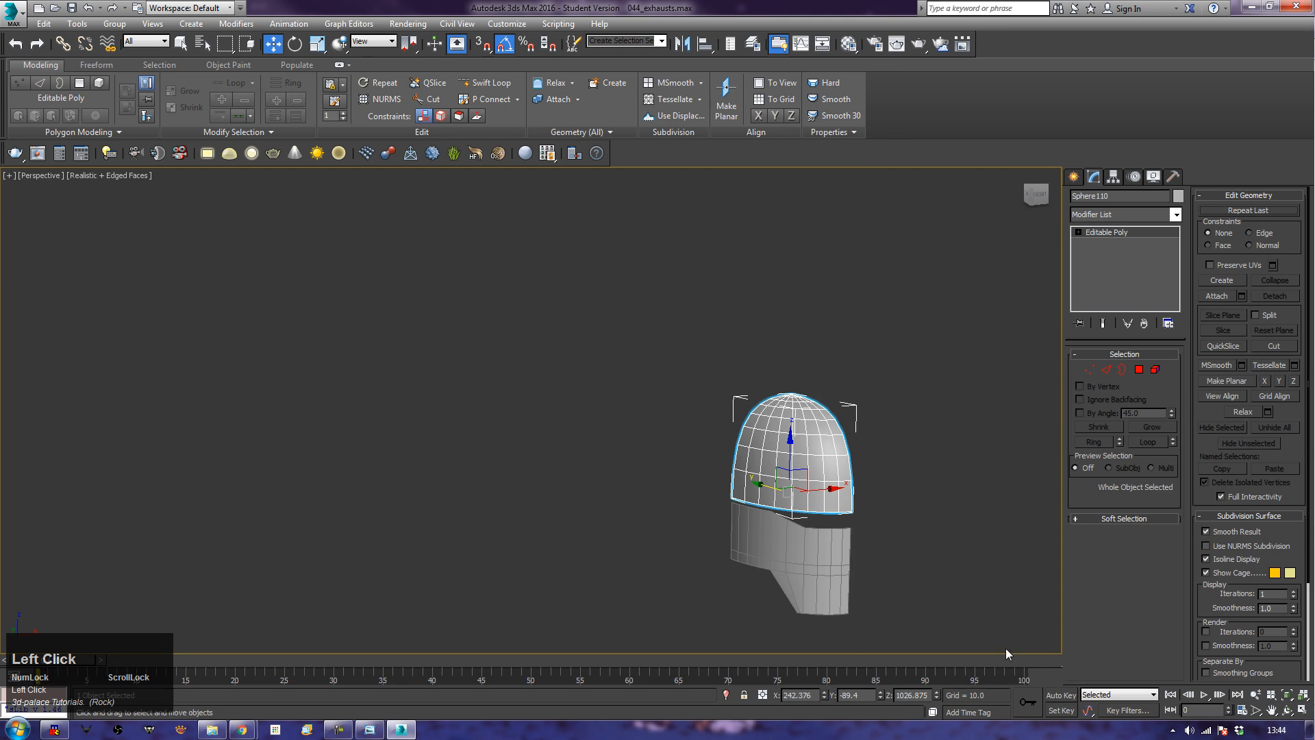
click(907, 527)
Step: Convert the notched panel below the dome to an Editable Poly, collapsing its FFD 2x2x2 modifier
alt+middle_drag(907, 528, 484, 466)
alt+middle_drag(796, 479, 750, 472)
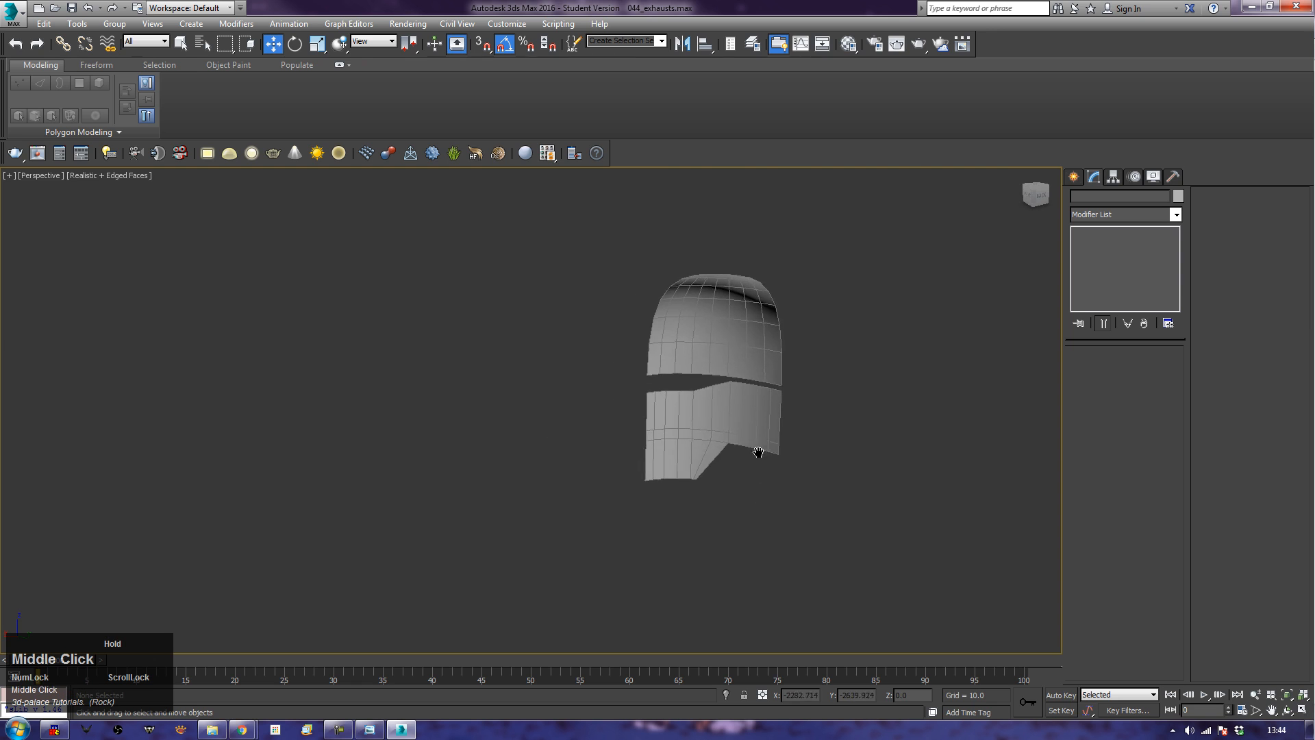
click(752, 466)
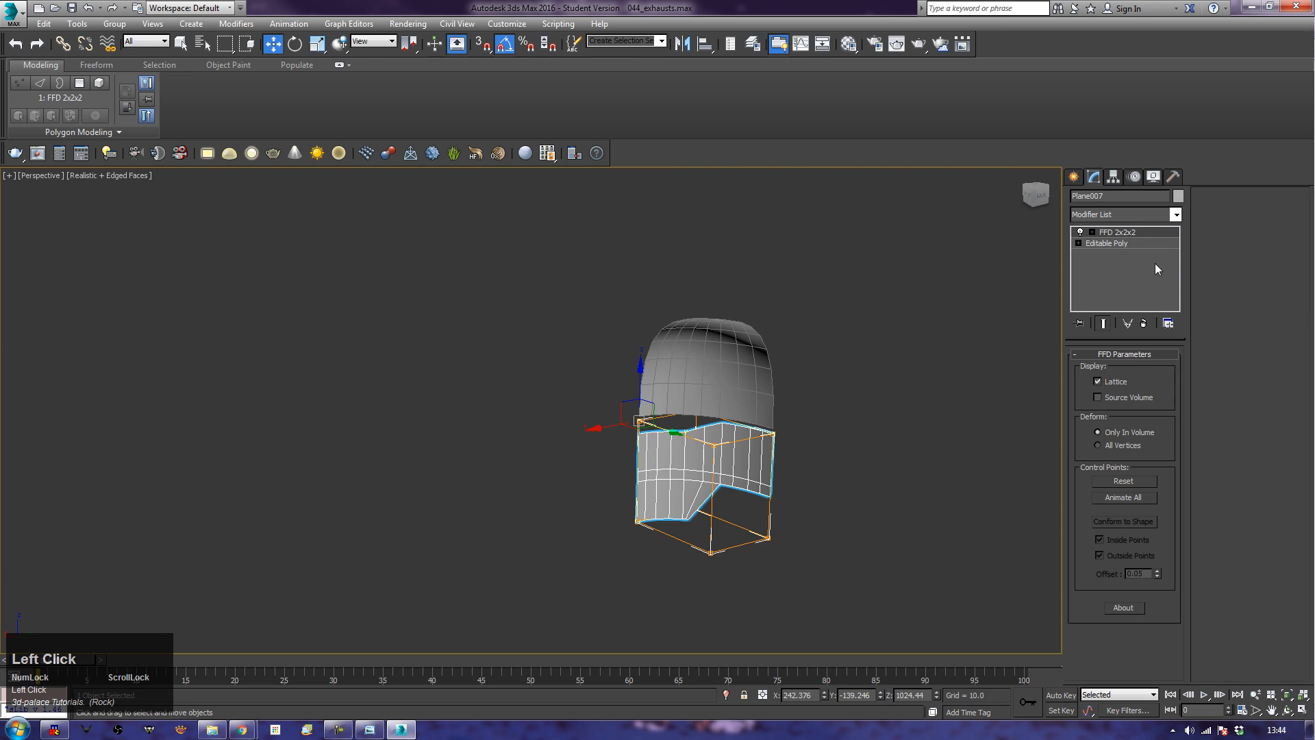
right_click(664, 476)
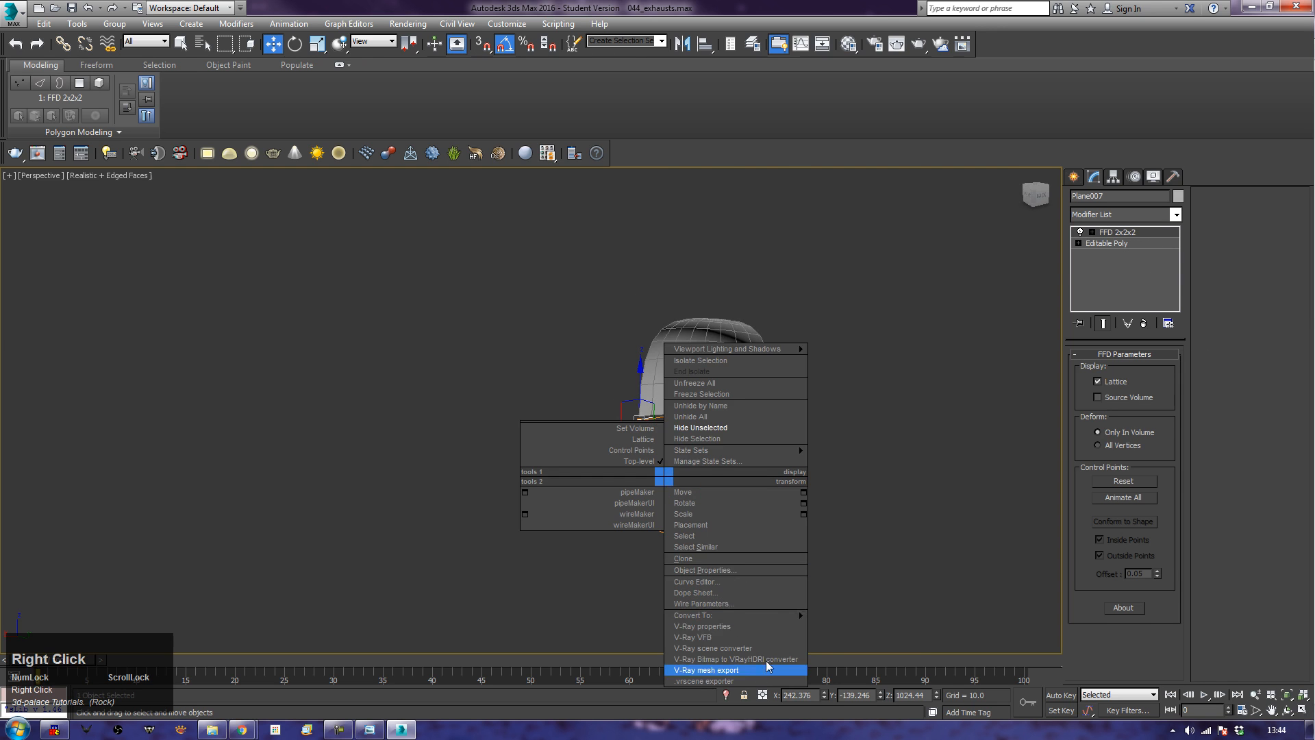
mouse_move(754, 615)
click(831, 625)
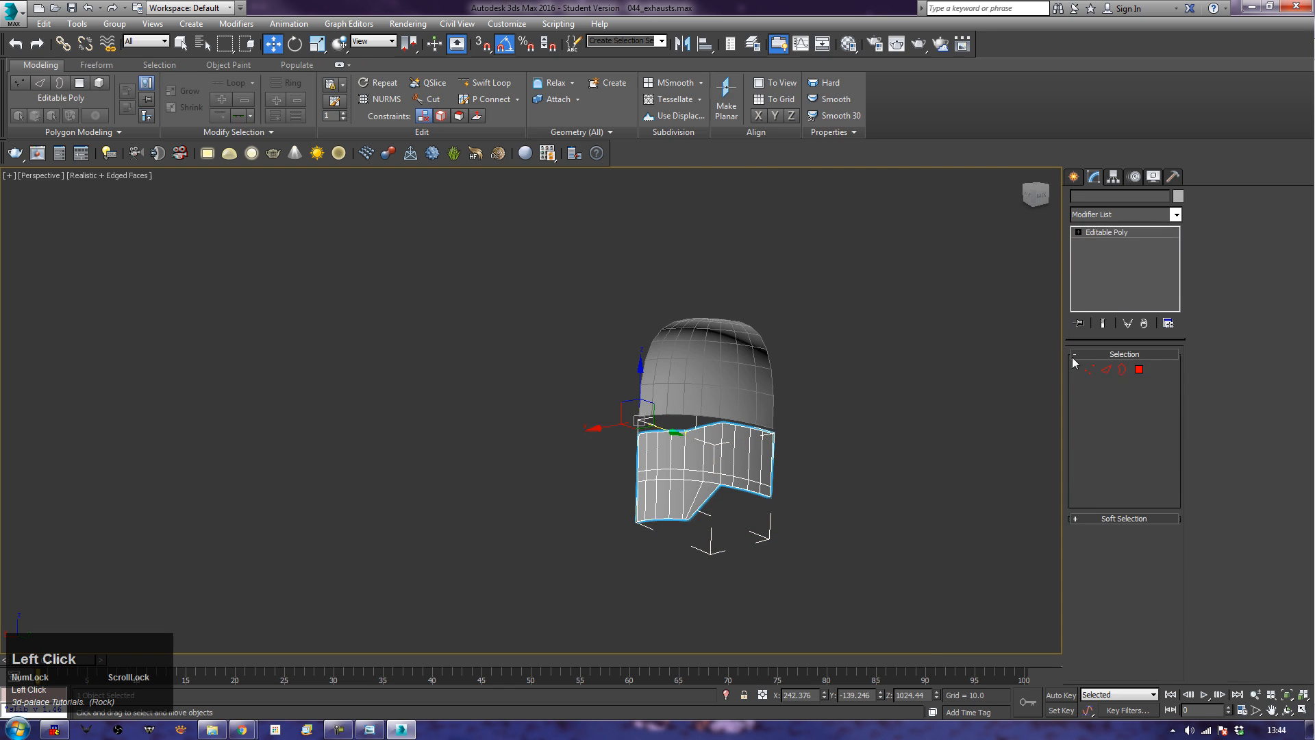
Step: Add a Shell modifier to the notched panel
click(1148, 215)
key(s)
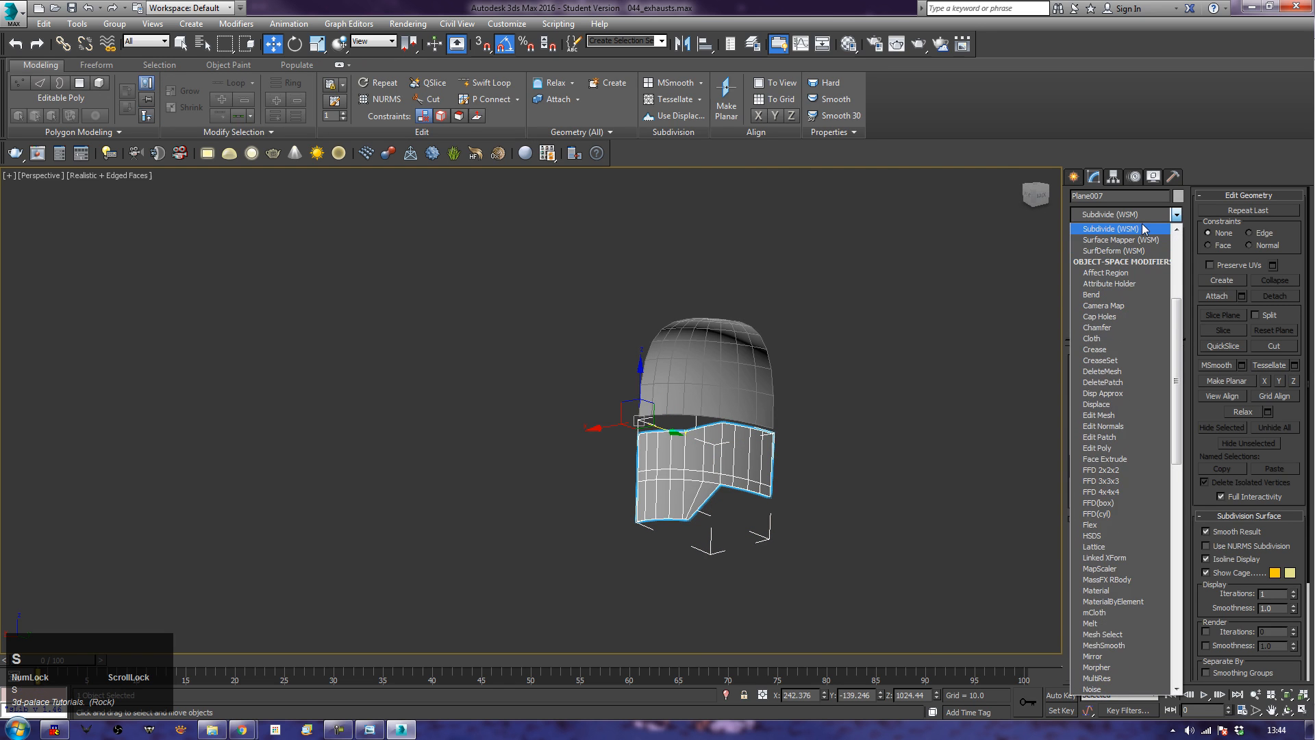
key(s)
key(s)
key(s)
key(s)
key(s)
key(Up)
key(Up)
key(Up)
key(Up)
key(Up)
key(Up)
key(Up)
key(Up)
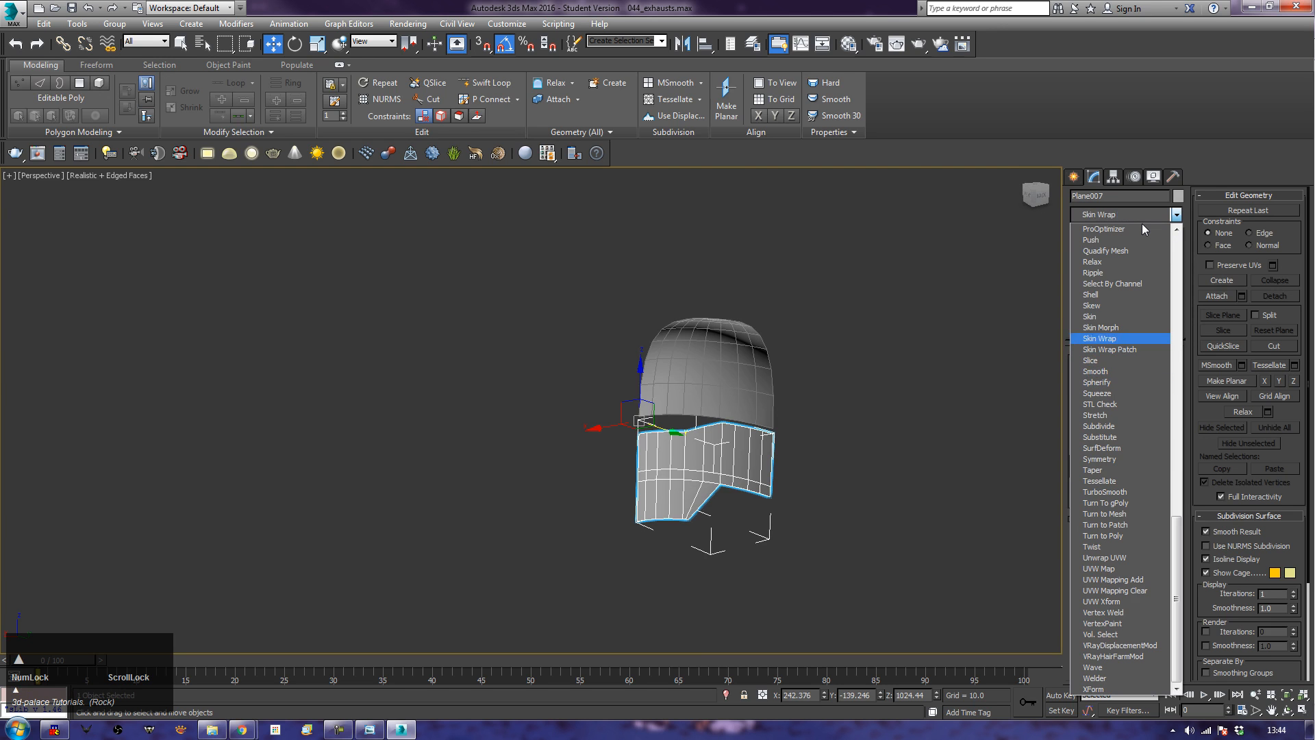
key(Return)
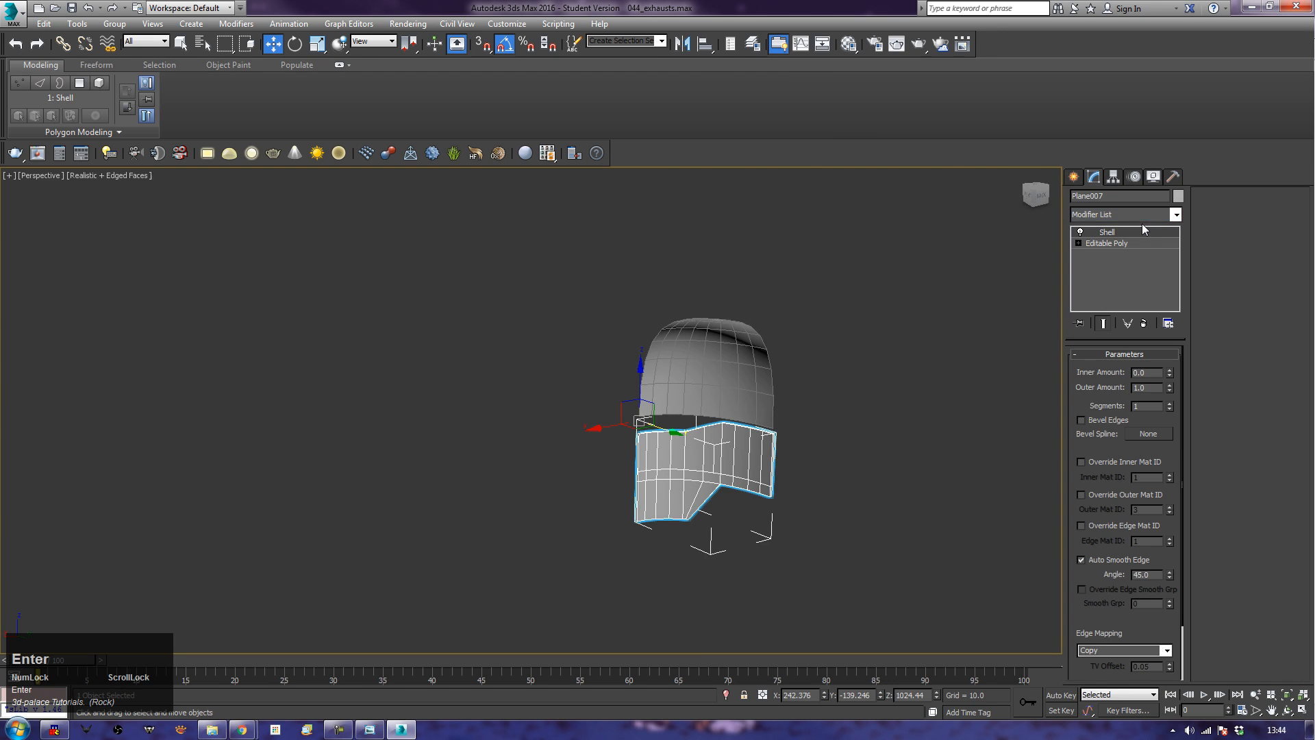
Step: Set the panel's Shell thickness to an Inner Amount of 3.0 and an Outer Amount of 0.0
click(1157, 371)
key(Tab)
click(1157, 372)
text(3)
key(Tab)
text(0)
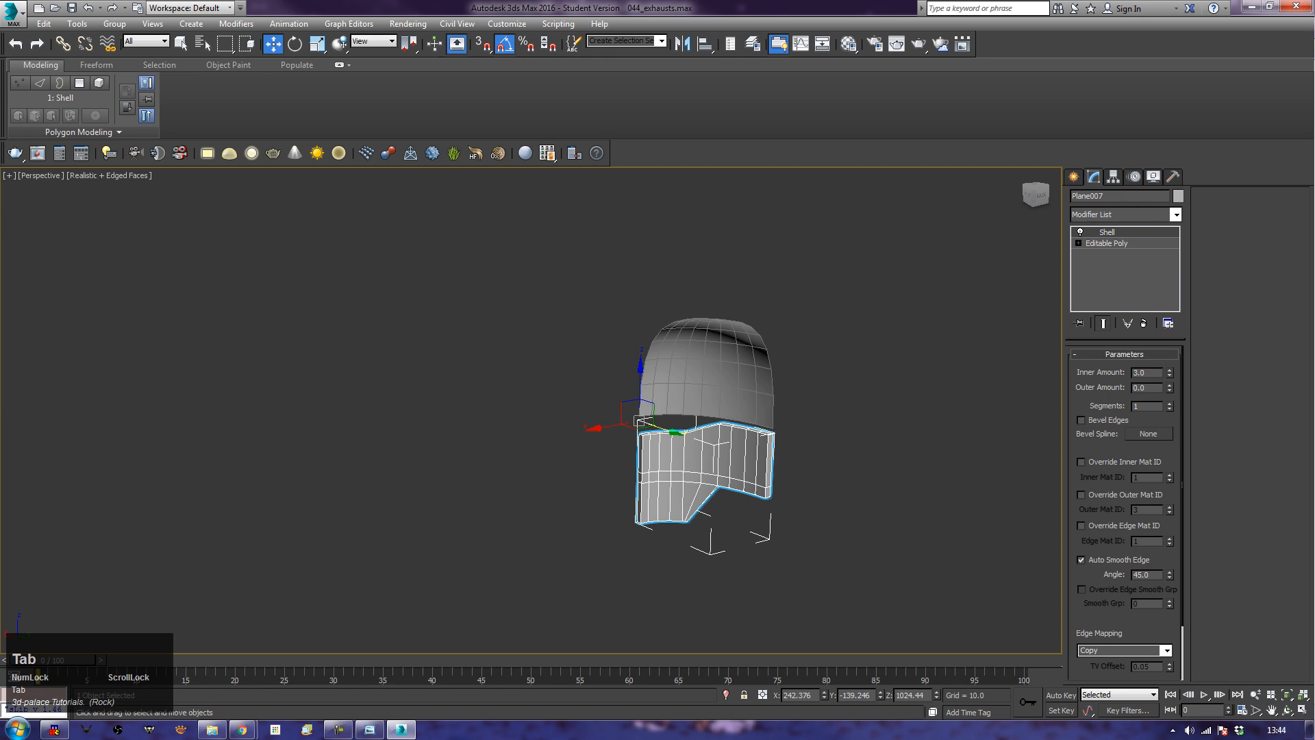
Step: Add a Shell modifier to the dome section above the notched panel
mouse_move(842, 475)
alt+middle_down()
mouse_move(772, 515)
mouse_move(996, 473)
mouse_move(808, 483)
mouse_move(983, 479)
mouse_move(856, 480)
alt+middle_up()
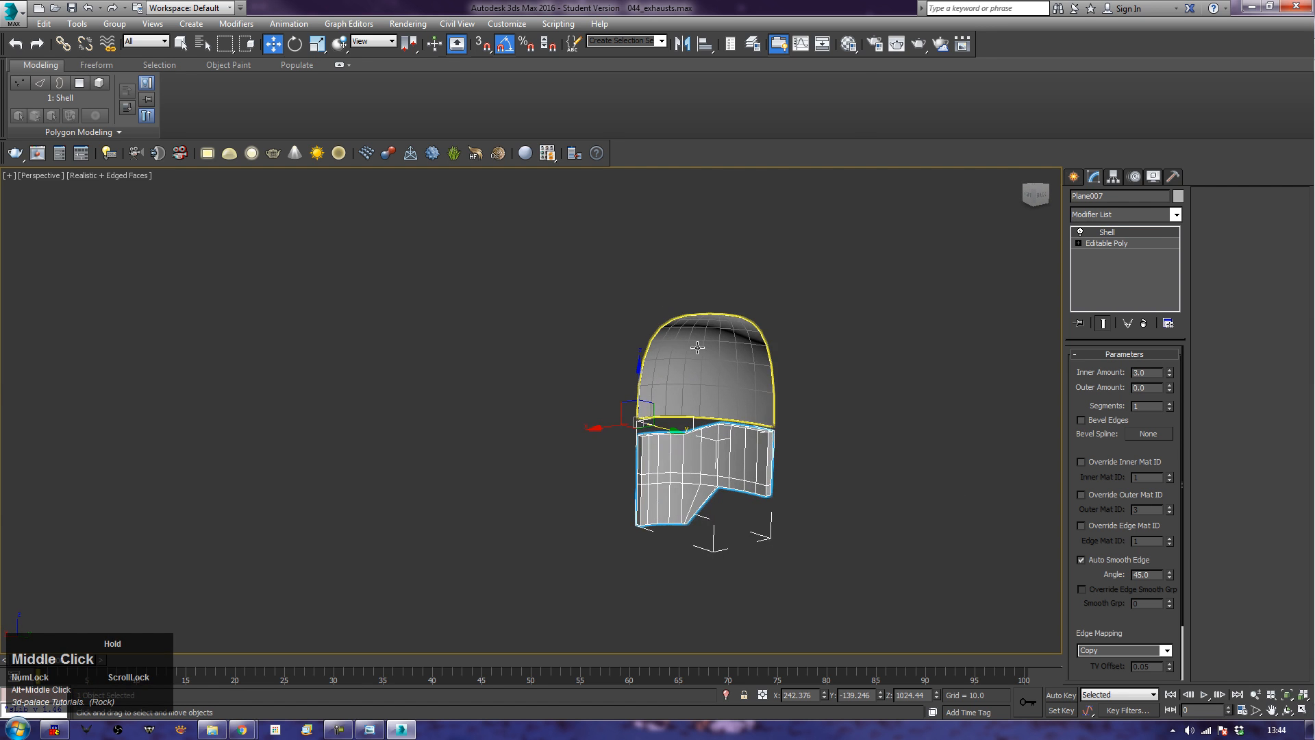
click(706, 363)
click(1165, 214)
key(s)
key(s)
key(s)
key(s)
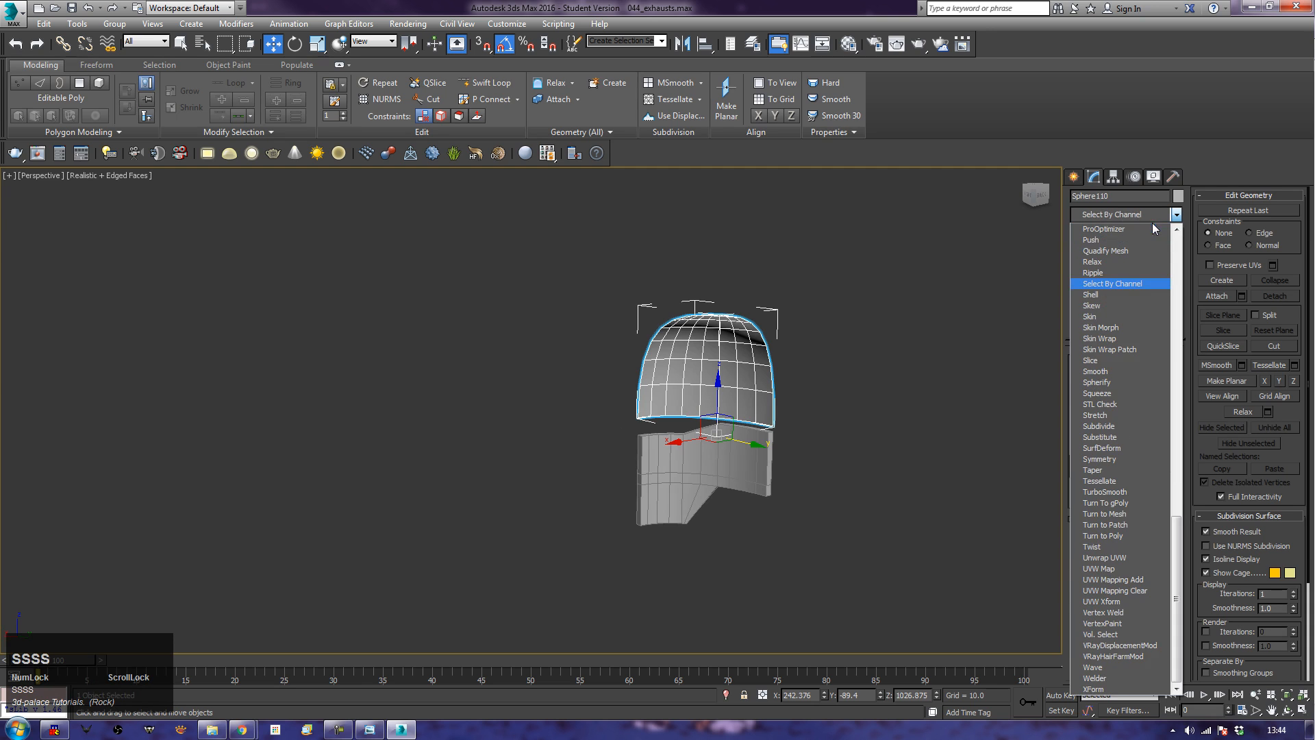
click(1109, 297)
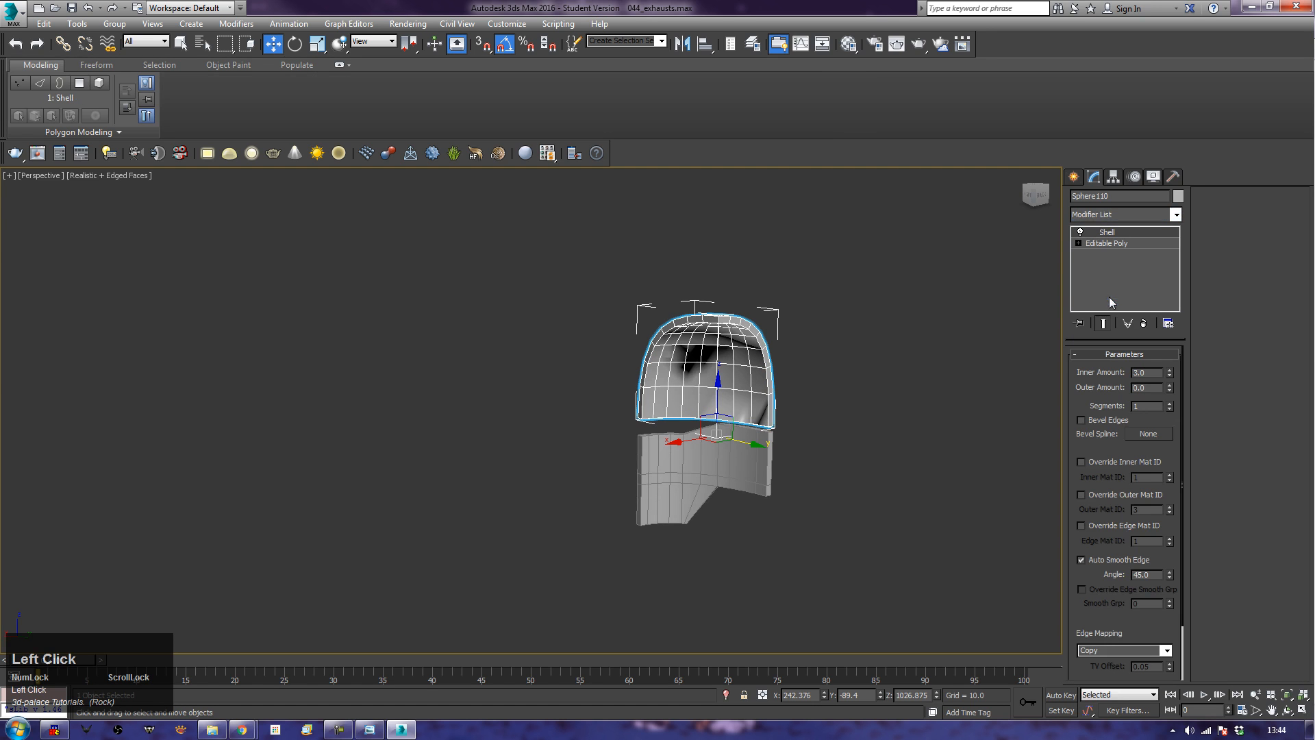
Step: Select the dome section and notched panel together and convert both to Editable Poly, collapsing their Shell modifiers
click(897, 372)
alt+middle_drag(897, 373, 660, 427)
key(z)
alt+middle_drag(766, 504, 671, 435)
right_click(656, 408)
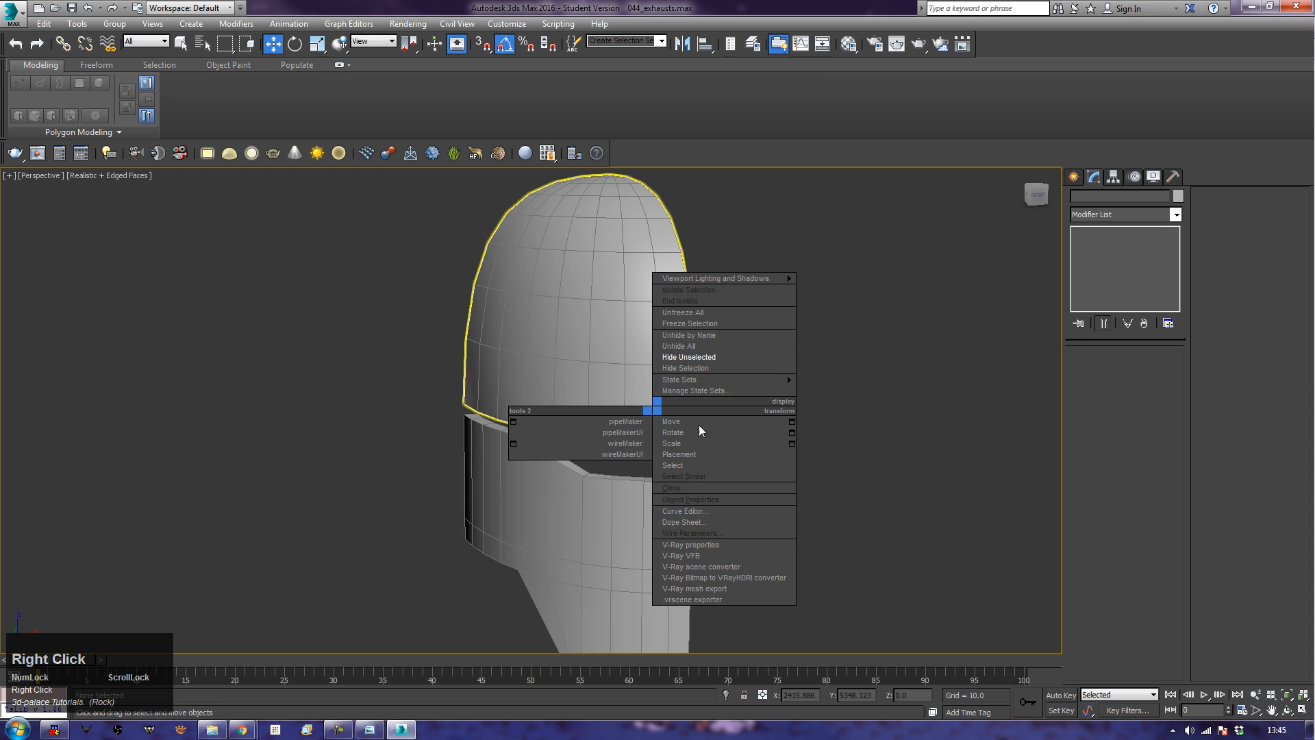
drag(866, 358, 616, 527)
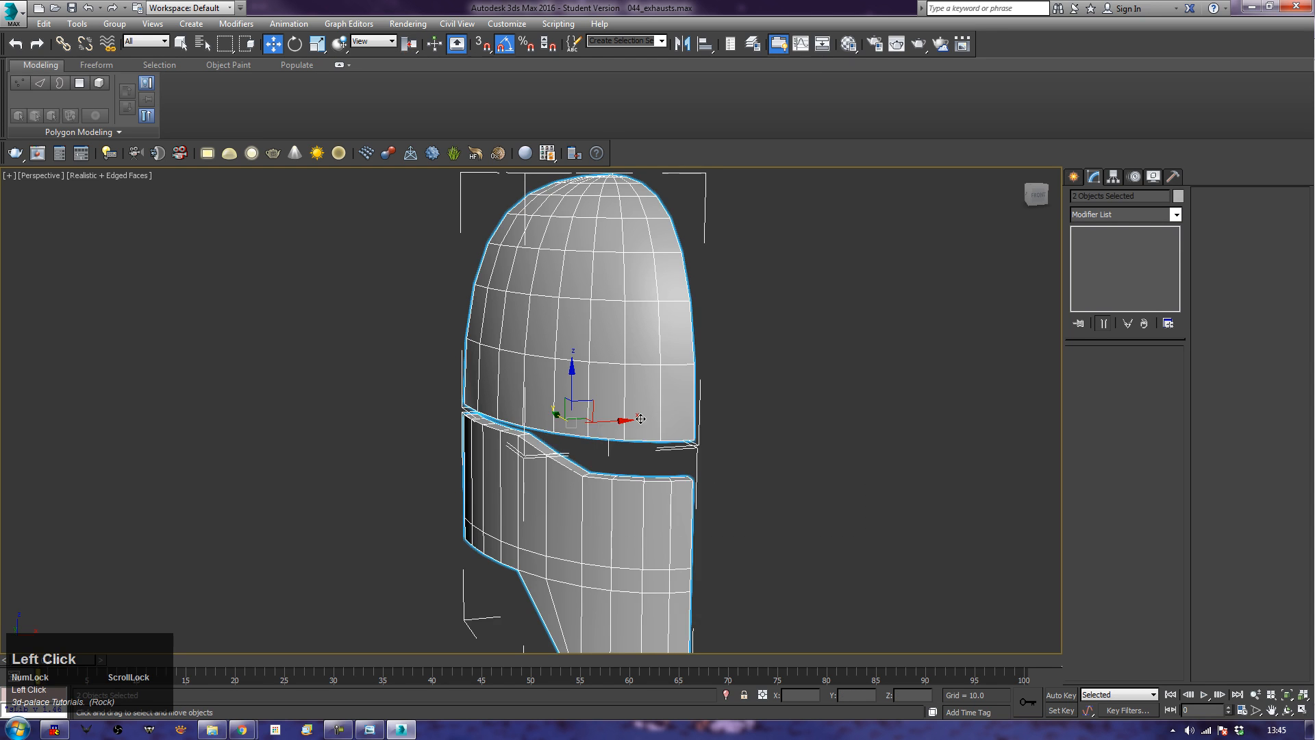
right_click(641, 419)
mouse_move(774, 558)
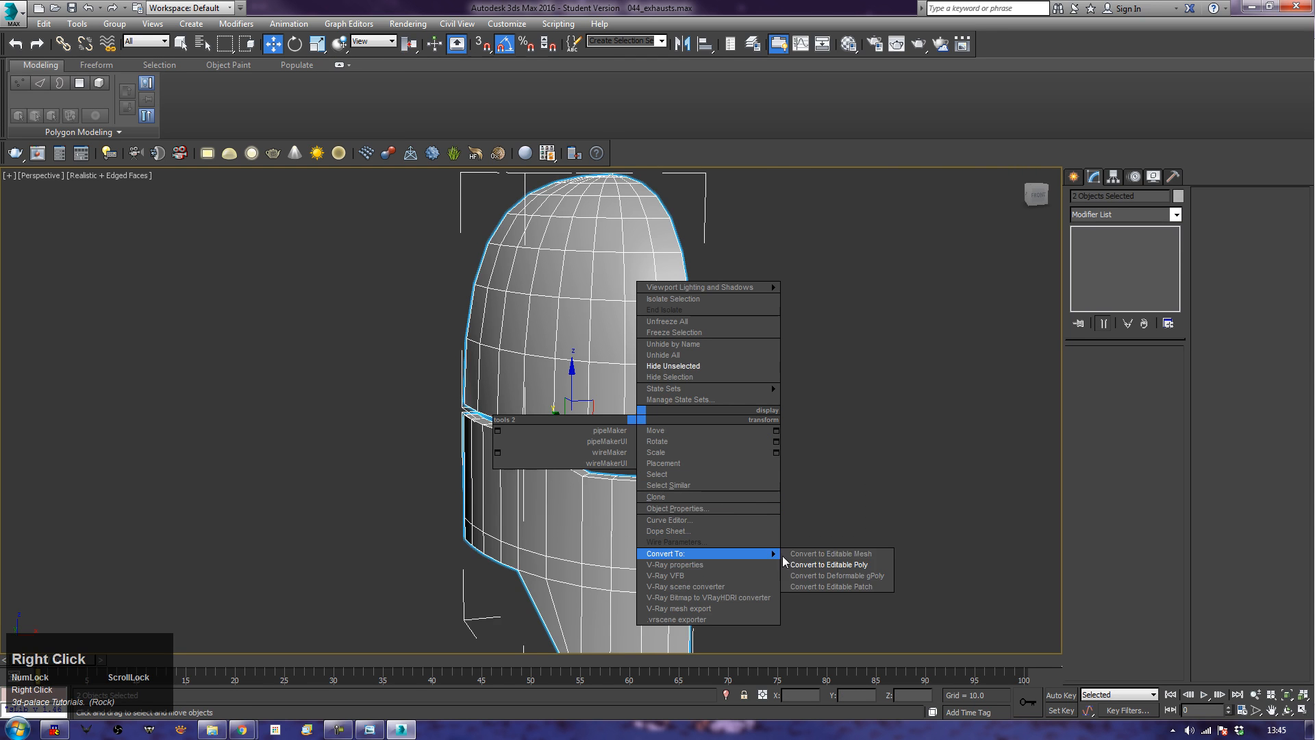
click(822, 565)
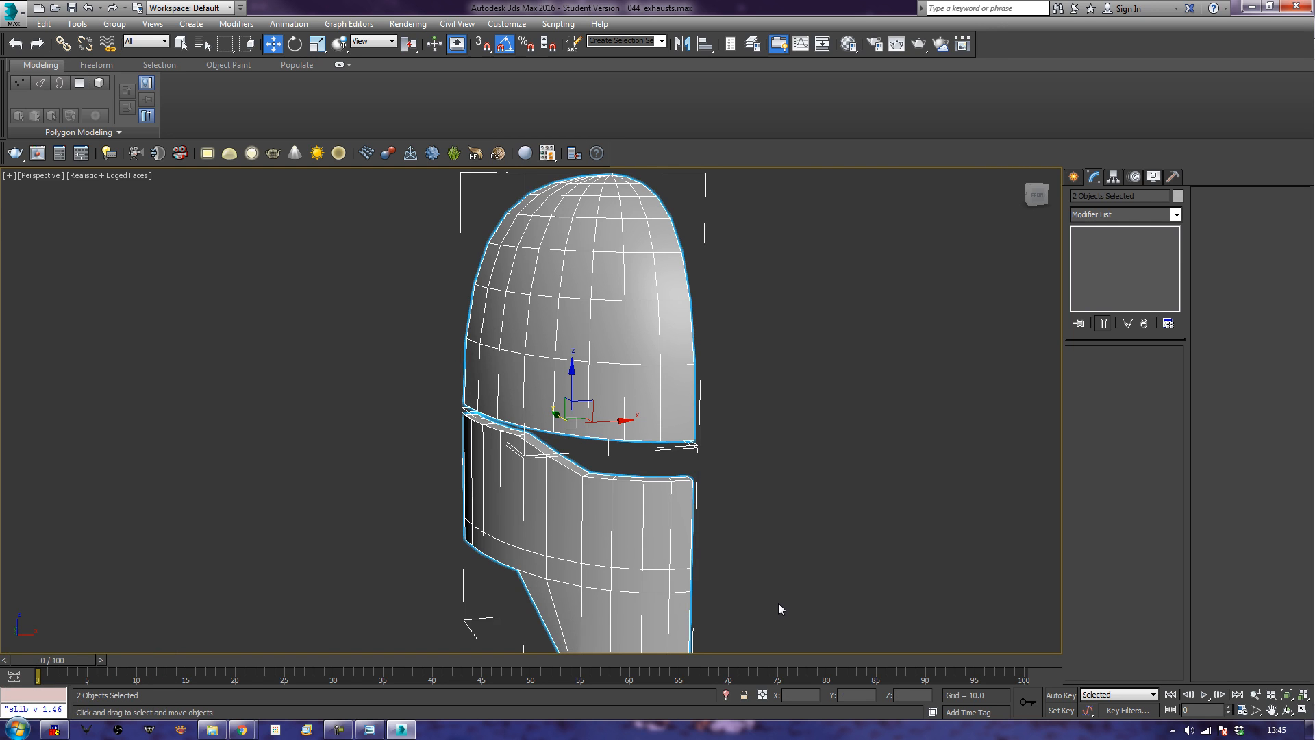
Step: Mirror the dome section and panel along the X axis as copies with an offset of 37.16, and deselect them
alt+middle_drag(787, 602, 722, 517)
scroll(801, 523, down, 3)
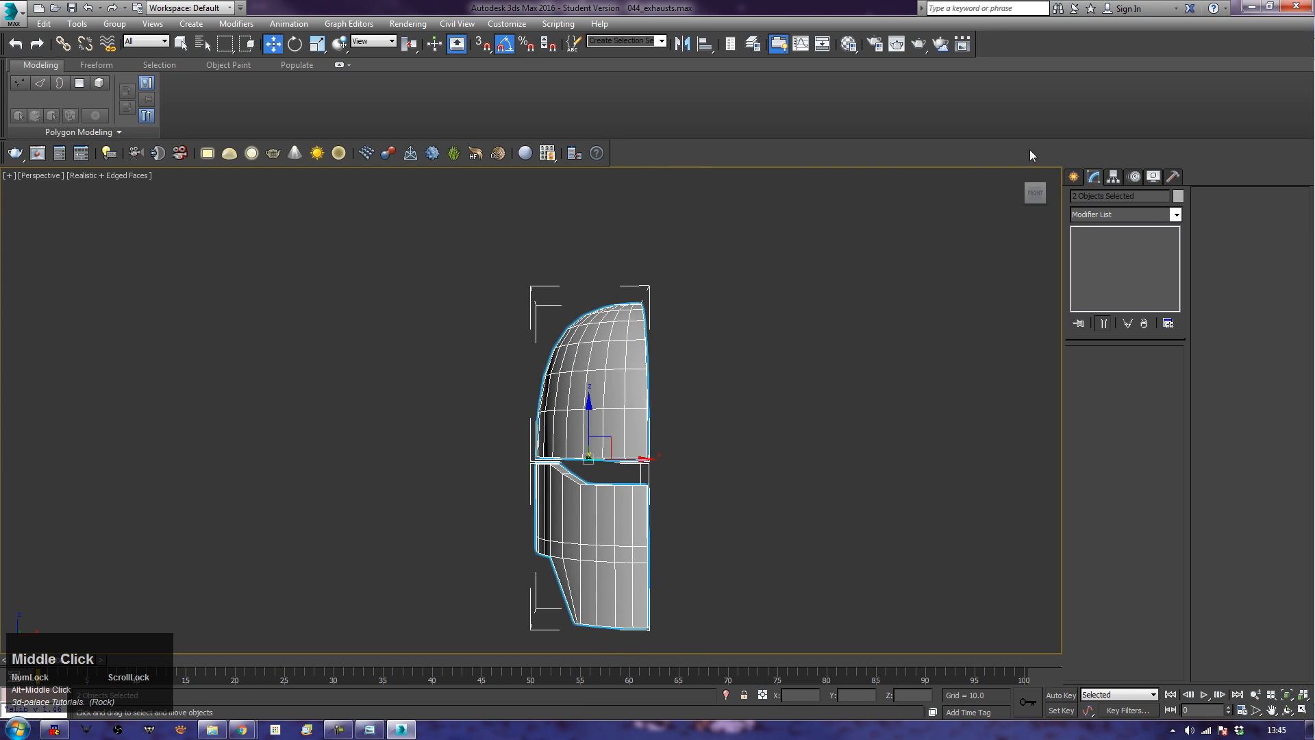
click(683, 44)
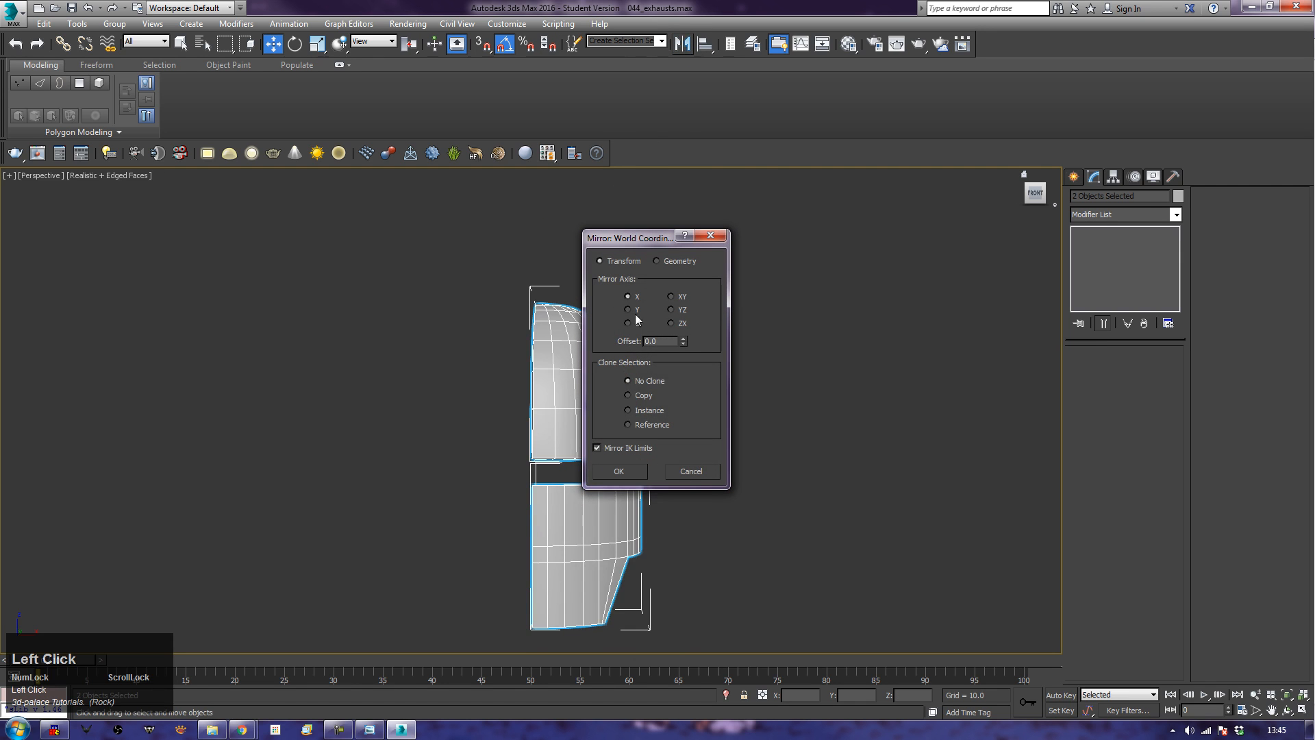
click(629, 395)
drag(684, 343, 627, 633)
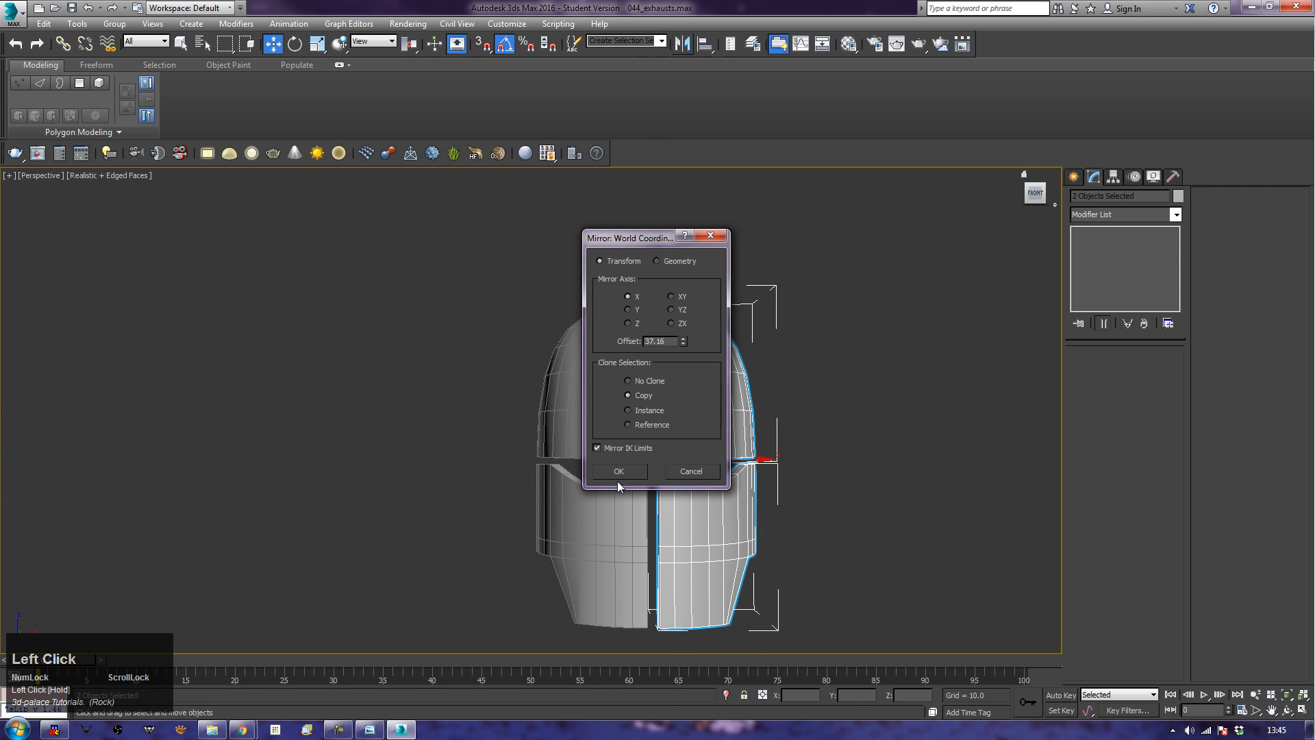
click(621, 468)
click(295, 467)
Step: Delete the mirrored copies of the dome section and the notched panel
alt+middle_drag(295, 467, 315, 443)
mouse_move(407, 450)
alt+middle_down()
mouse_move(355, 429)
mouse_move(403, 446)
mouse_move(388, 449)
alt+middle_up()
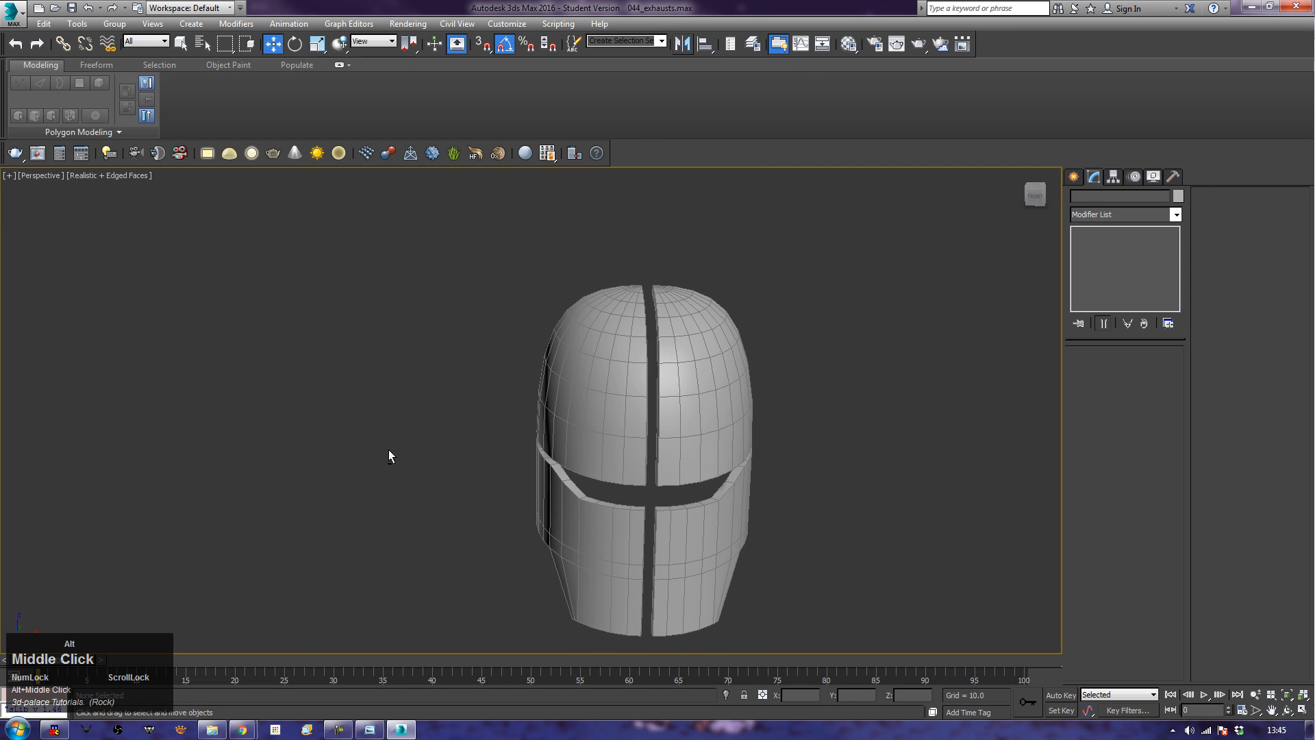
click(690, 423)
key(Delete)
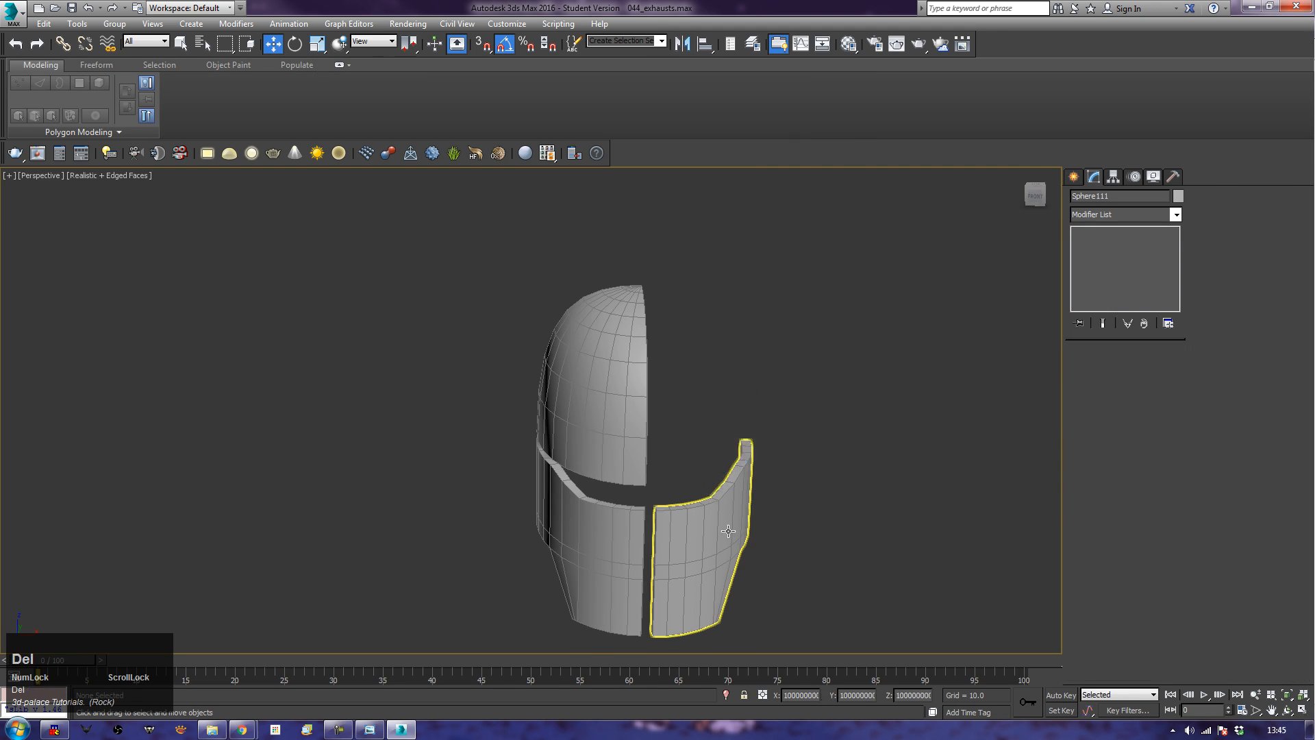
click(658, 531)
key(Delete)
Step: Attach the dome section to the notched panel so both form one Editable Poly
click(640, 531)
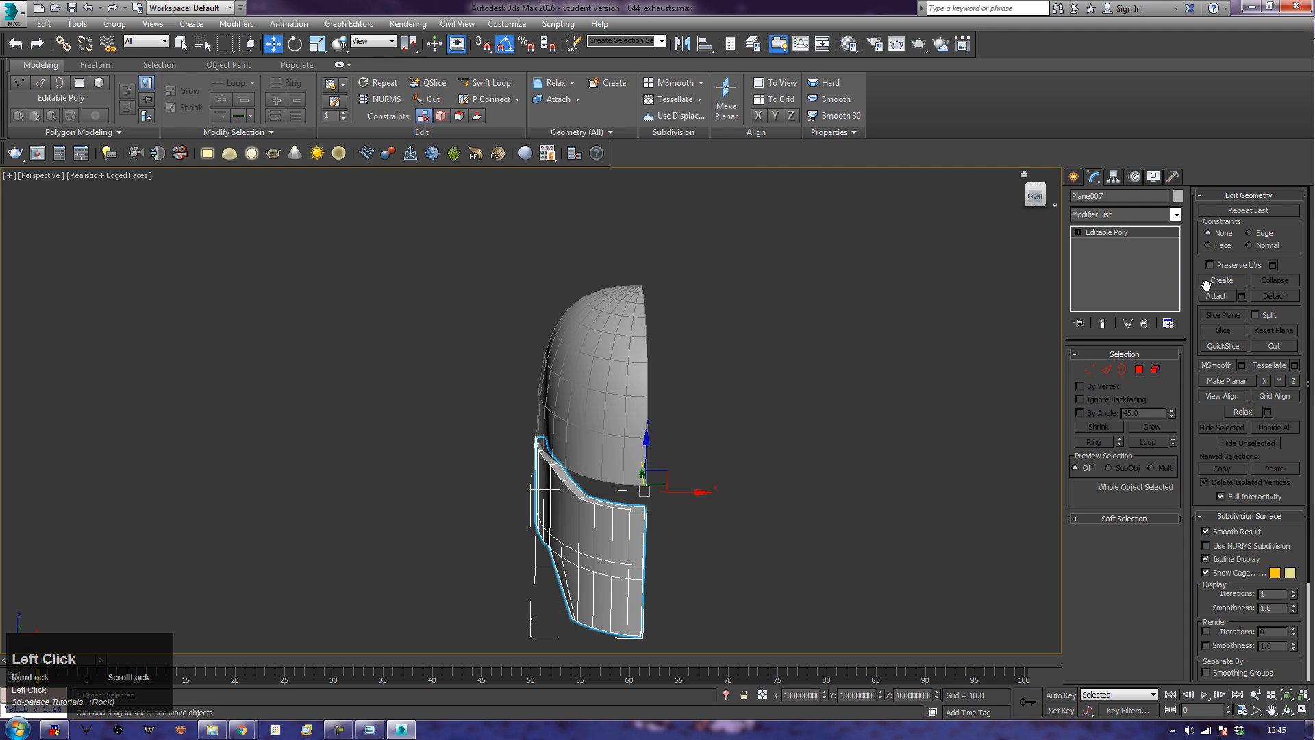
click(1217, 298)
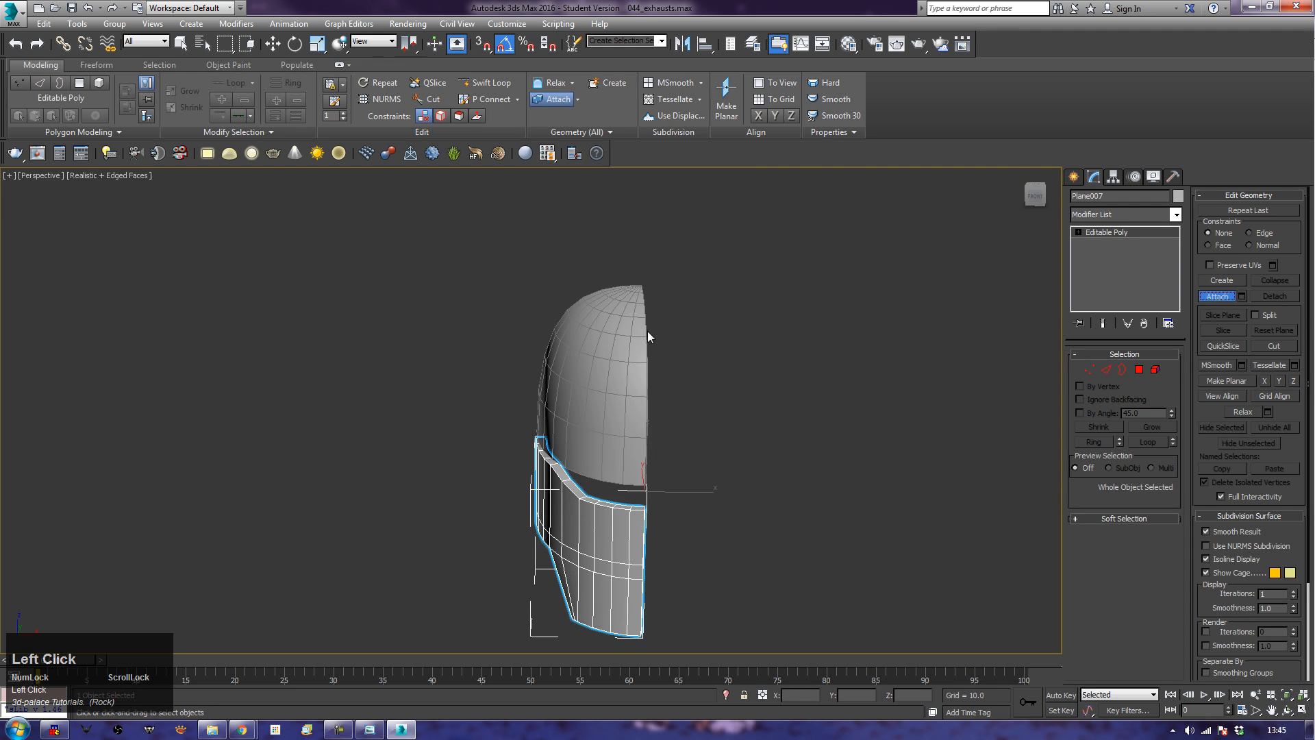
click(648, 331)
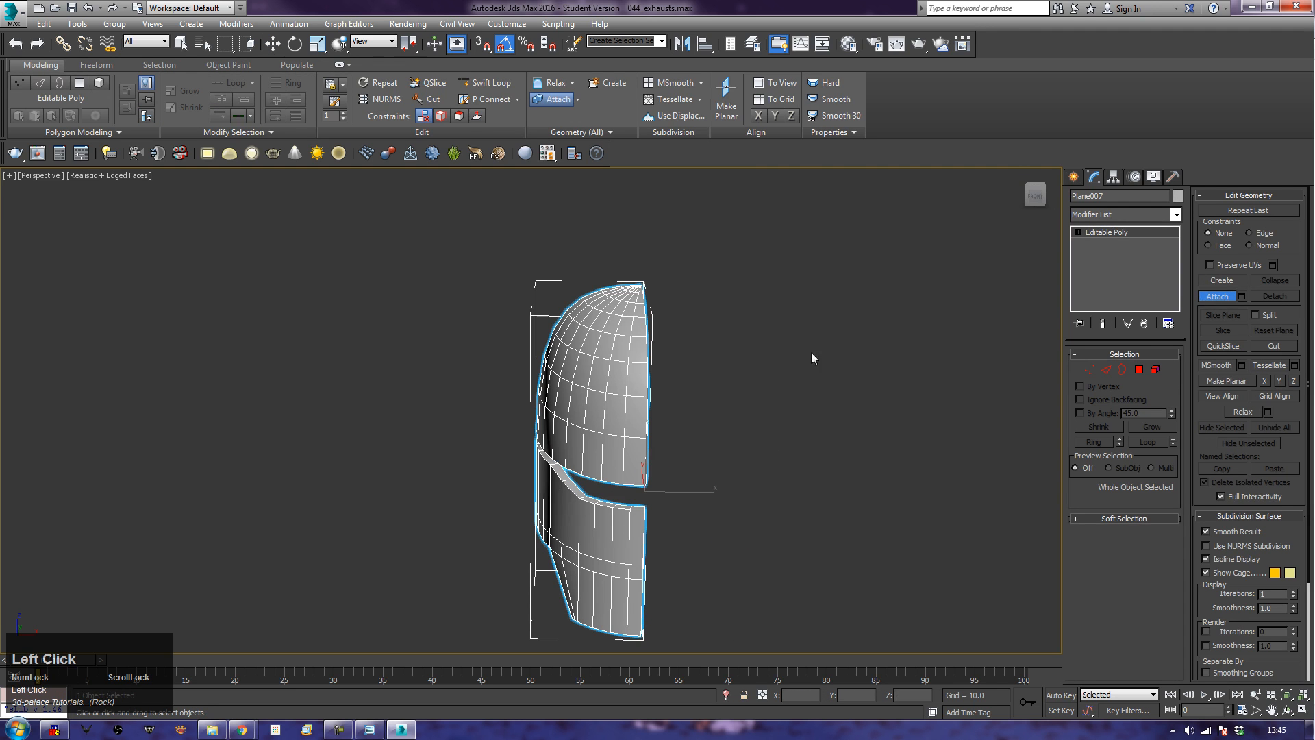
click(1216, 298)
Step: Select eight polygons on the panel's inner face along its centre edge, three in each upper row and two in the bottom row
alt+middle_drag(870, 474, 538, 559)
scroll(617, 525, up, 3)
middle_drag(608, 462, 780, 374)
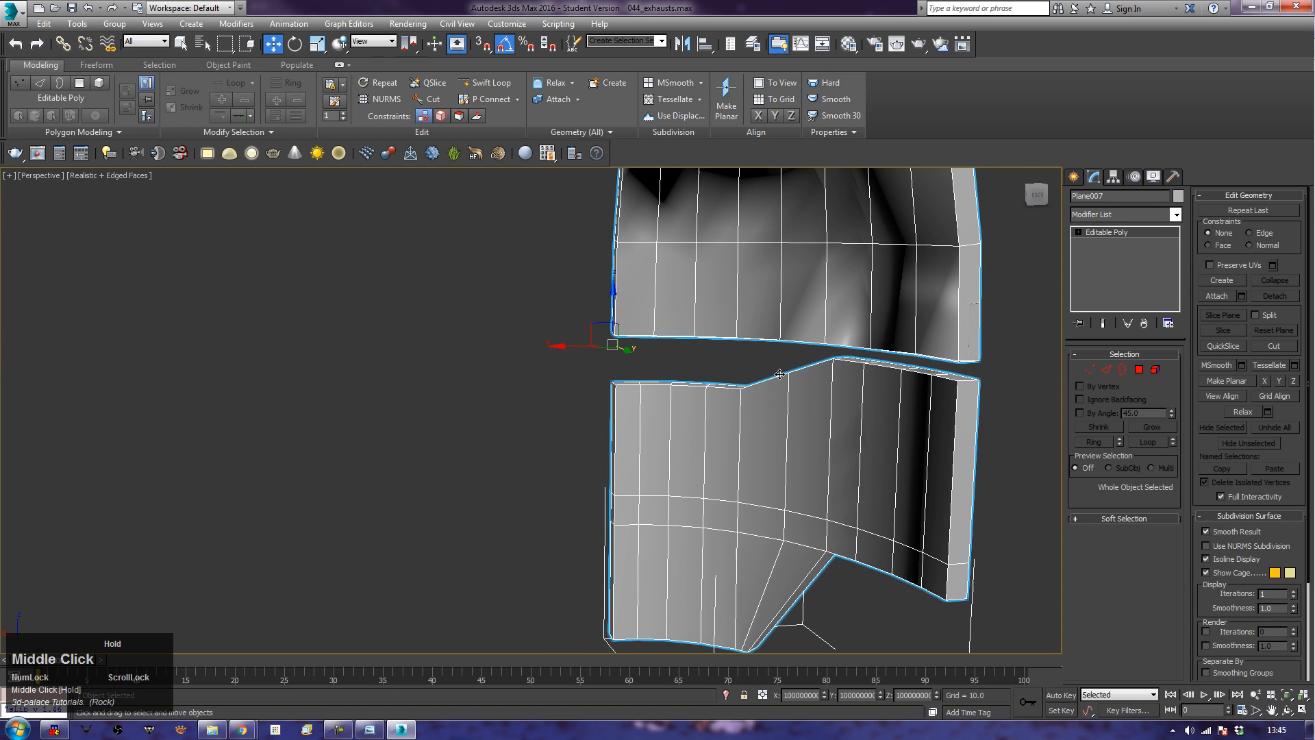
click(1139, 370)
click(624, 472)
ctrl+click(654, 447)
ctrl+click(679, 446)
ctrl+click(689, 507)
ctrl+click(654, 510)
ctrl+click(629, 510)
ctrl+click(635, 548)
ctrl+click(645, 551)
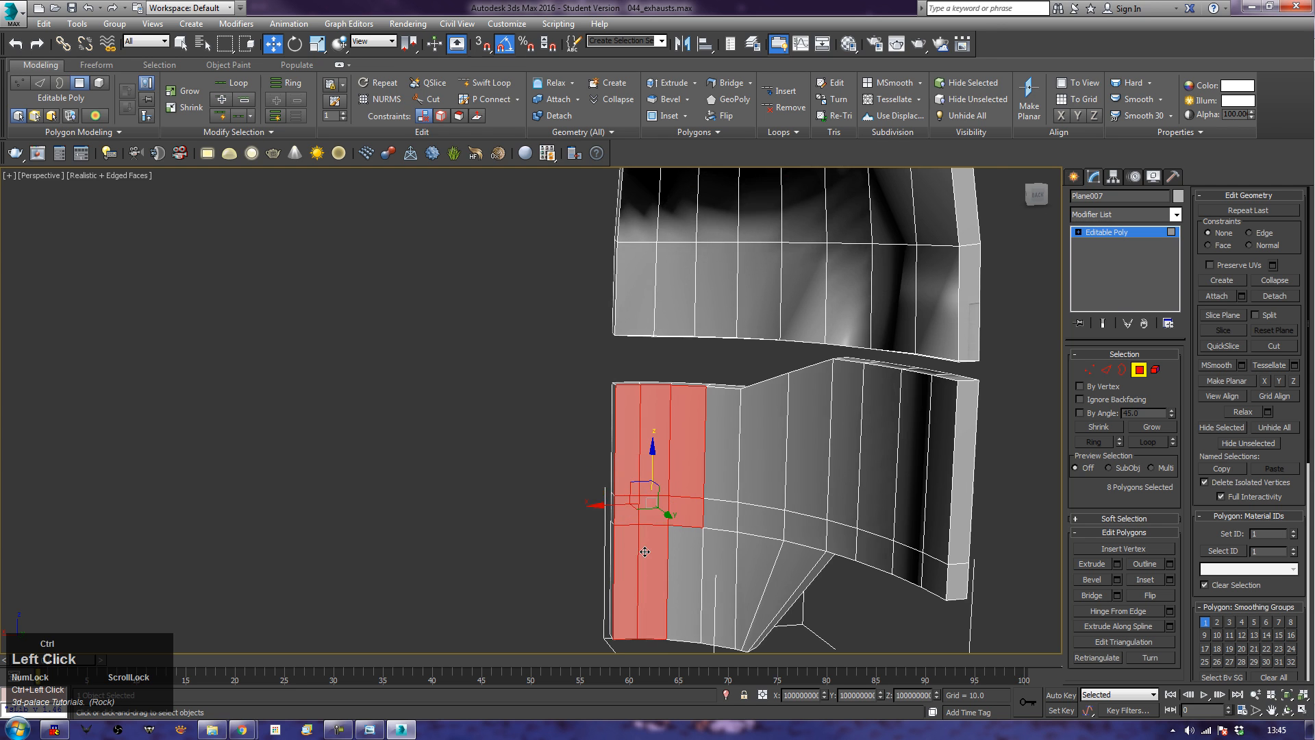
Step: Extrude the eight selected inner panel polygons without offsetting them from the surface
scroll(645, 549, down, 5)
alt+middle_drag(645, 549, 728, 567)
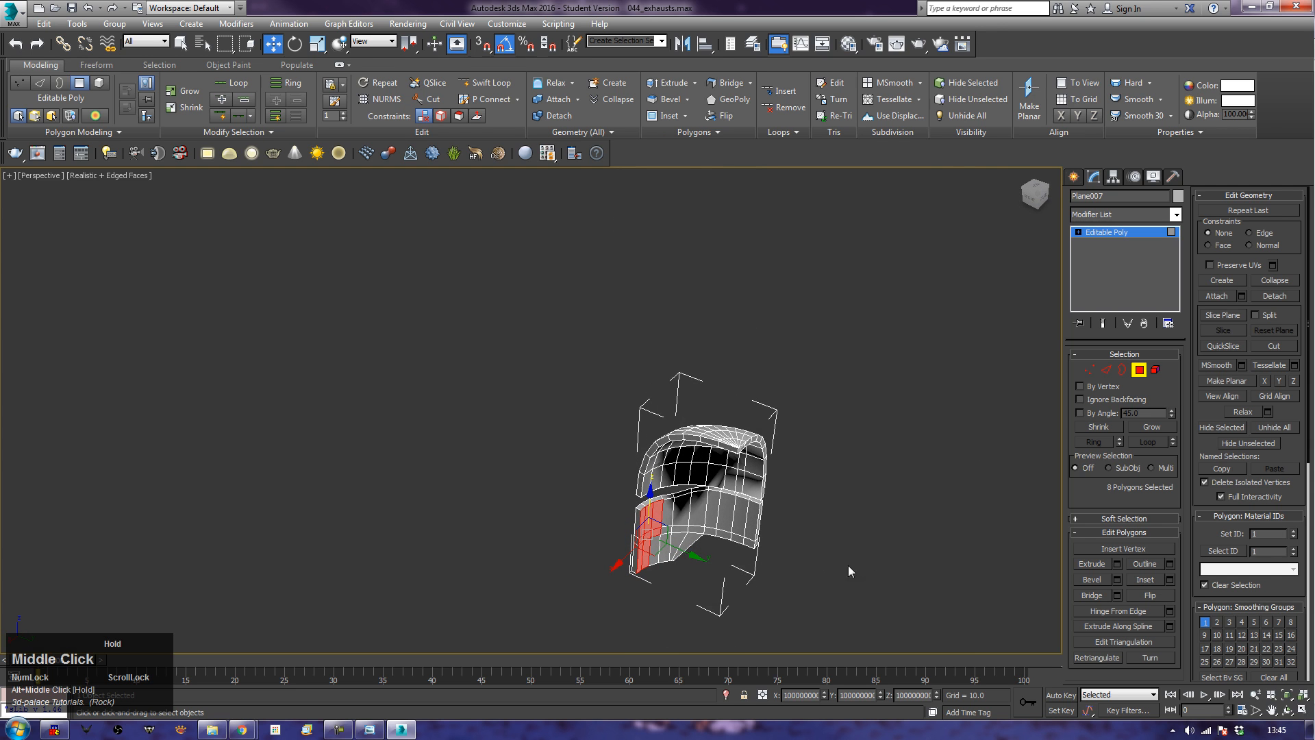
click(1117, 564)
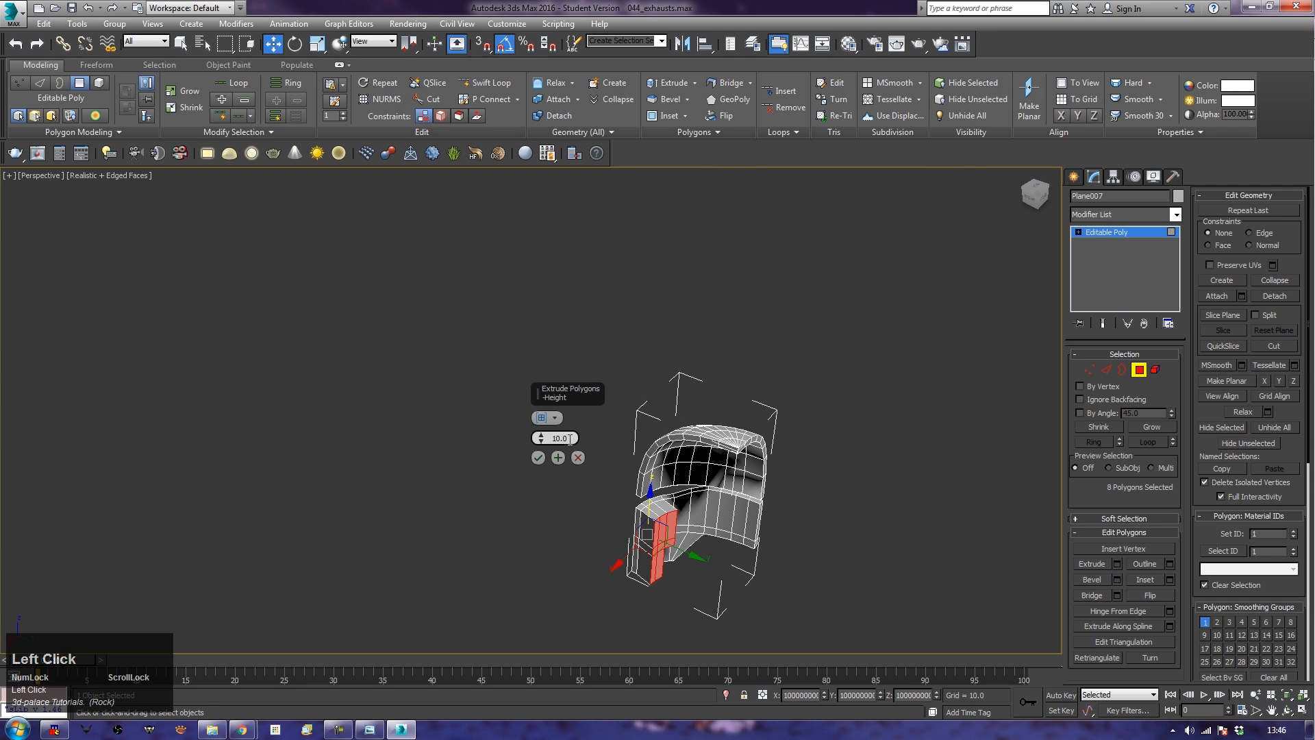
key(Tab)
click(538, 458)
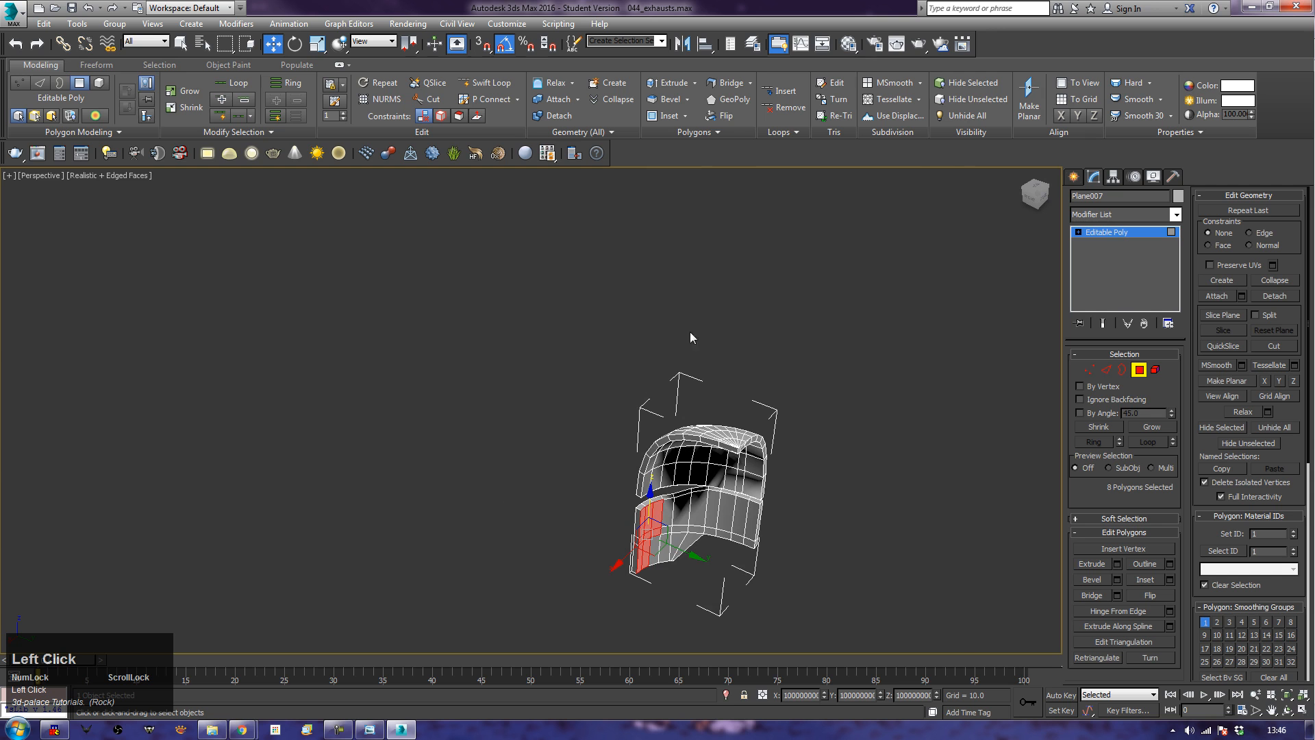
Step: Move the extruded polygons inward away from the panel to form a block, and scale them towards a flat end face
drag(681, 552, 724, 578)
key(w)
key(e)
key(w)
key(e)
key(r)
drag(743, 577, 883, 340)
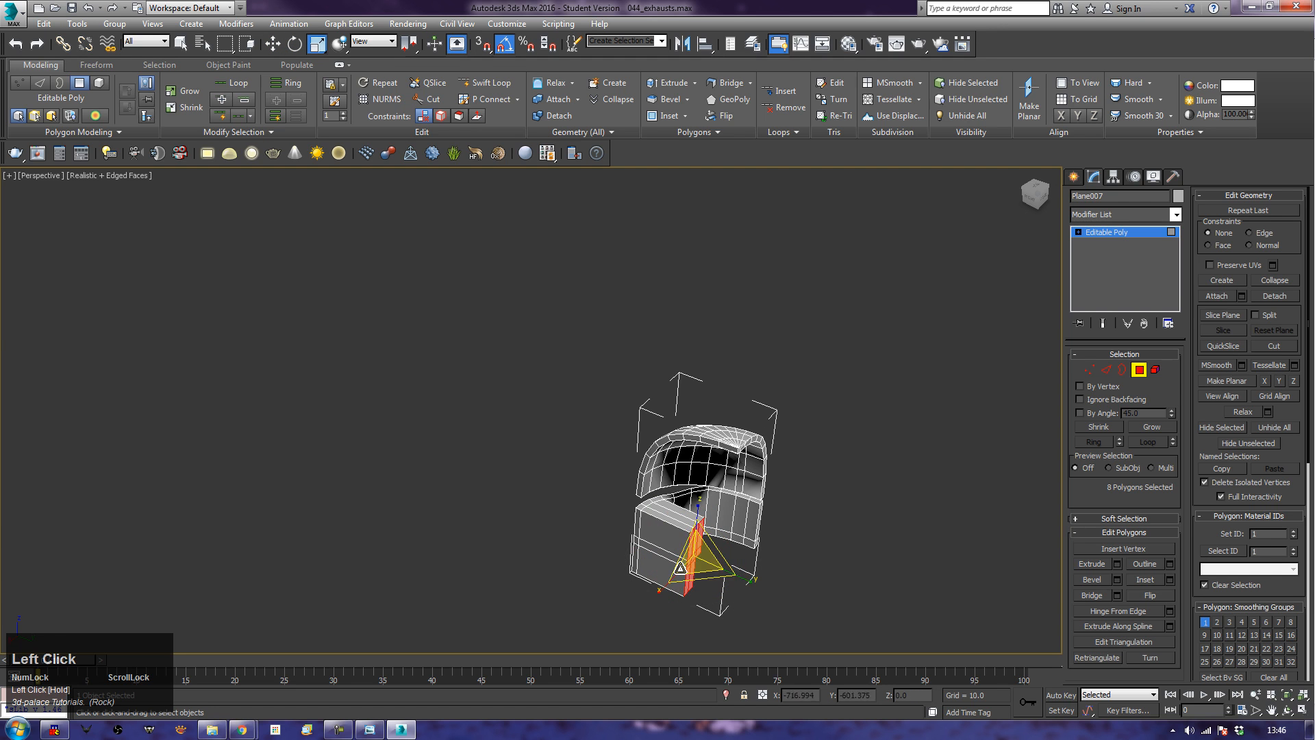
Step: Select the two bottom edges of the block's end face and move them up and back towards the panel
alt+middle_drag(624, 429, 738, 557)
scroll(737, 555, up, 5)
middle_drag(728, 492, 1145, 338)
click(1104, 370)
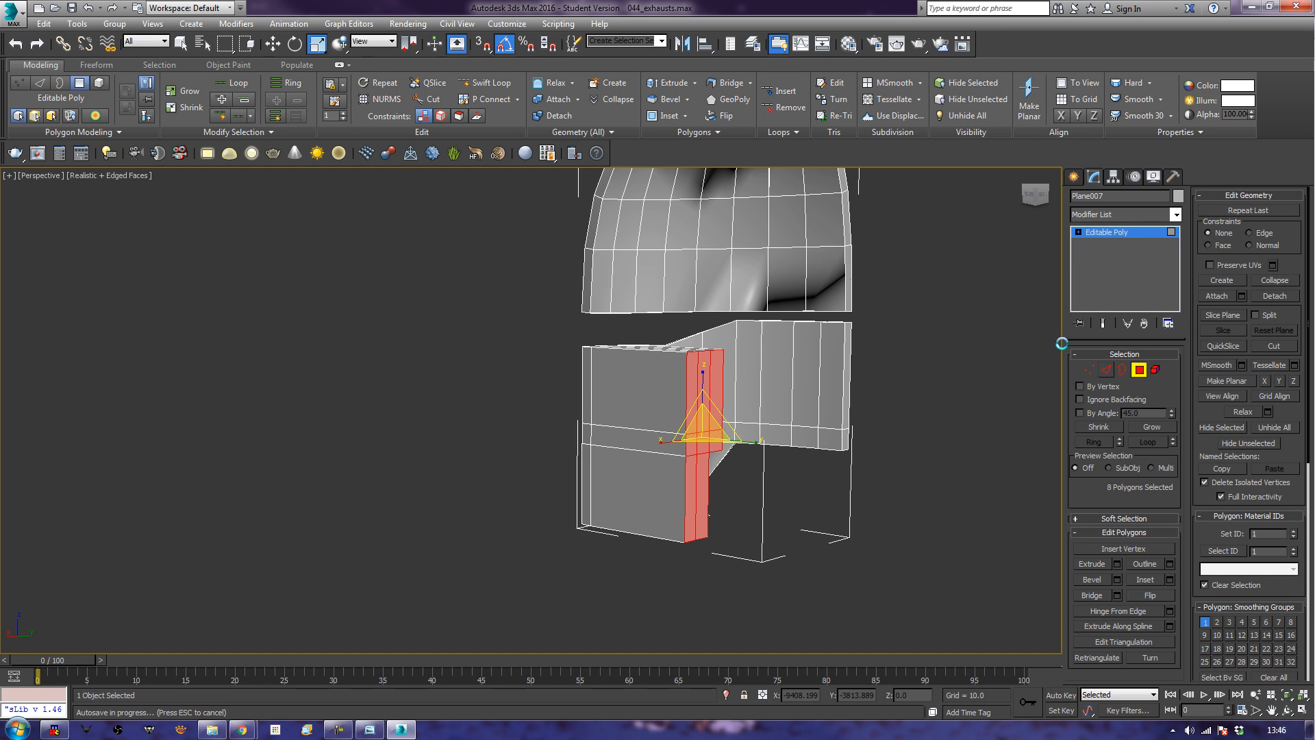
key(2)
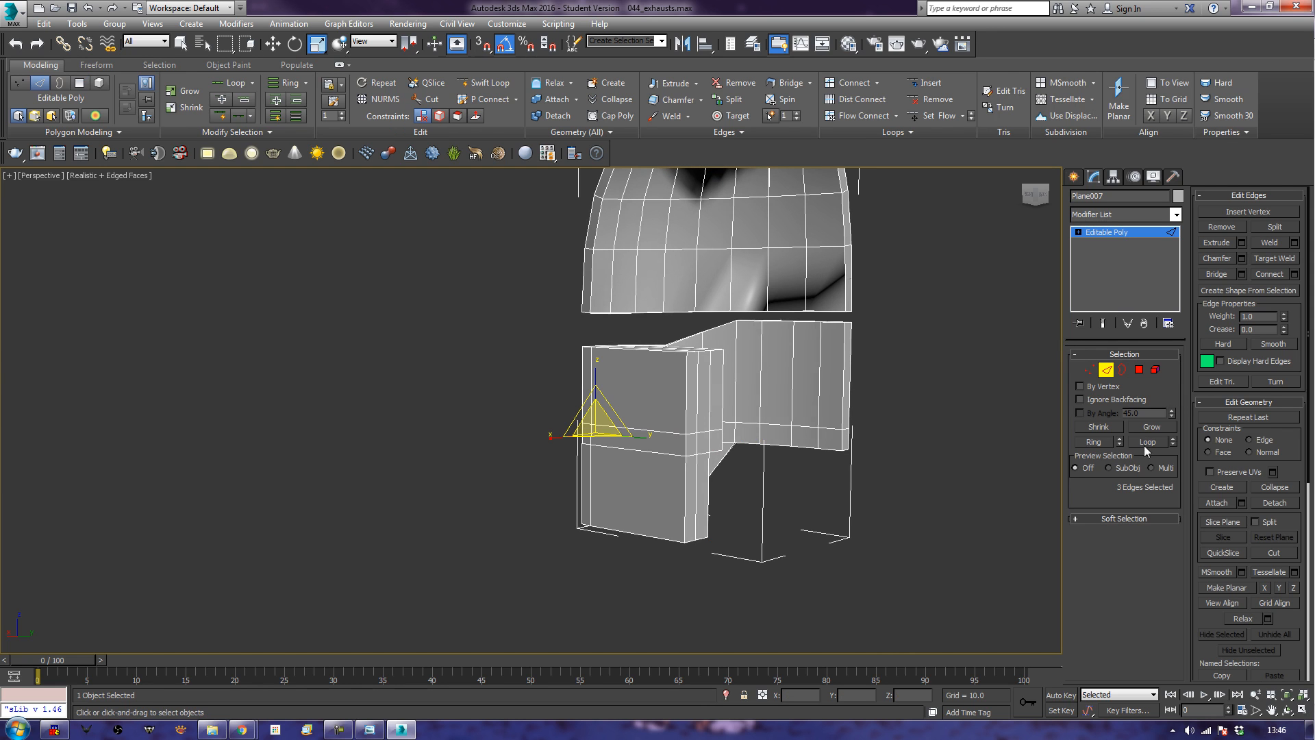
ctrl+click(706, 546)
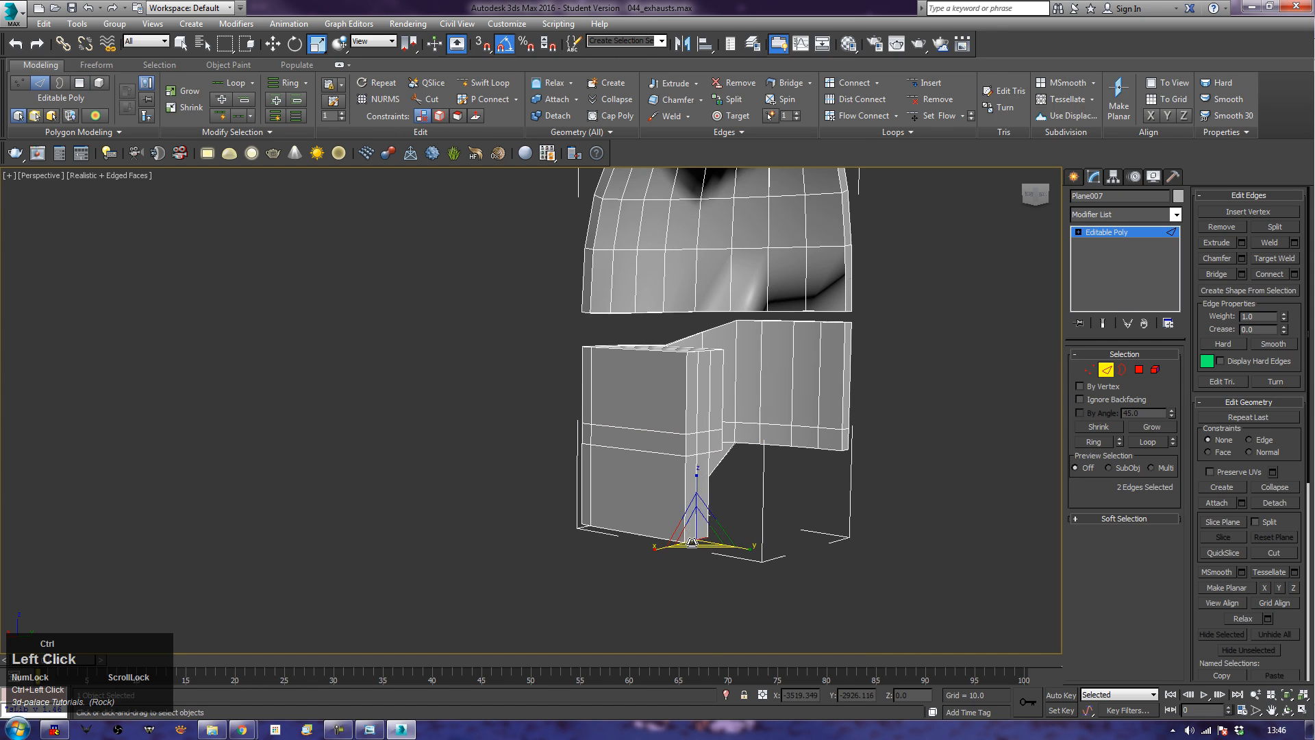
key(w)
shift+drag(706, 520, 672, 486)
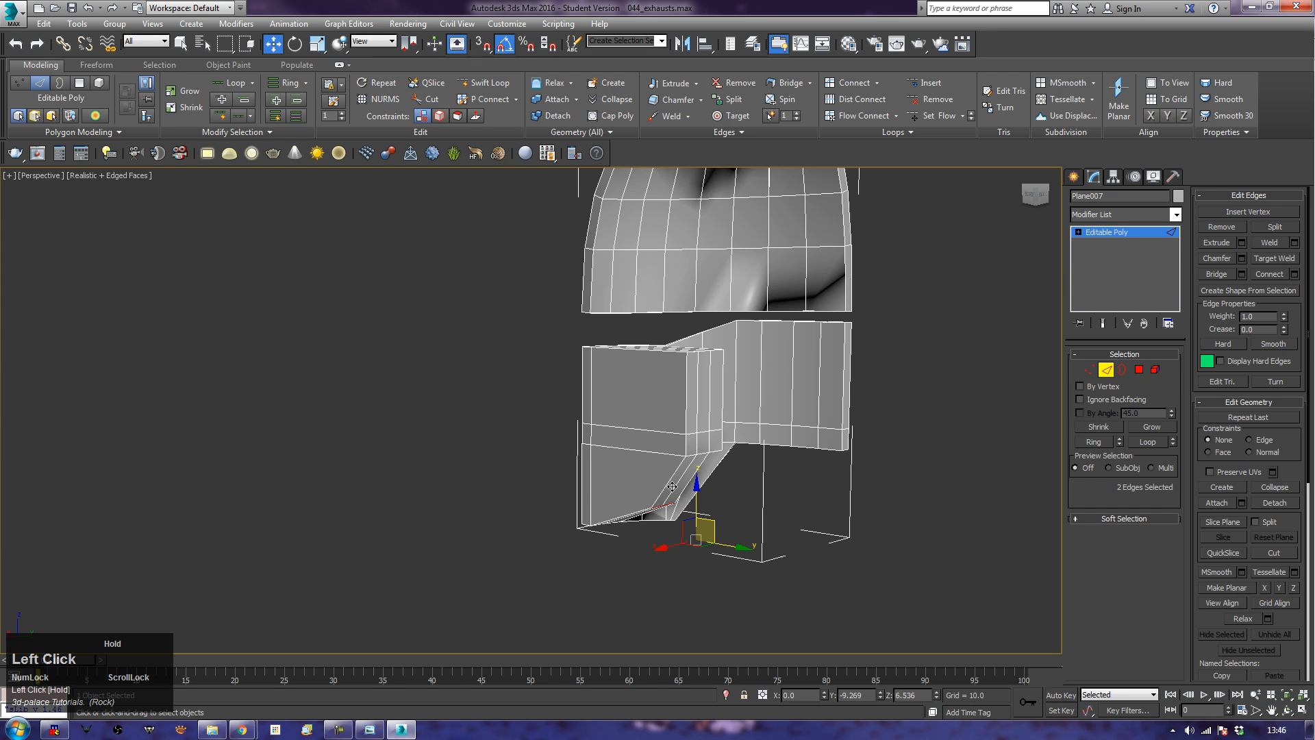
Step: Adjust the bottom edges slightly, and select the edges across the block's end face at its lower bend and nudge them
alt+middle_drag(796, 562, 634, 504)
drag(642, 479, 642, 486)
alt+middle_drag(642, 485, 702, 487)
click(705, 455)
ctrl+click(719, 450)
ctrl+click(735, 452)
drag(751, 454, 747, 454)
Step: Move the single inner corner edge at the block's lower bend slightly in the XZ plane and deselect it
alt+middle_drag(747, 454, 700, 463)
click(747, 454)
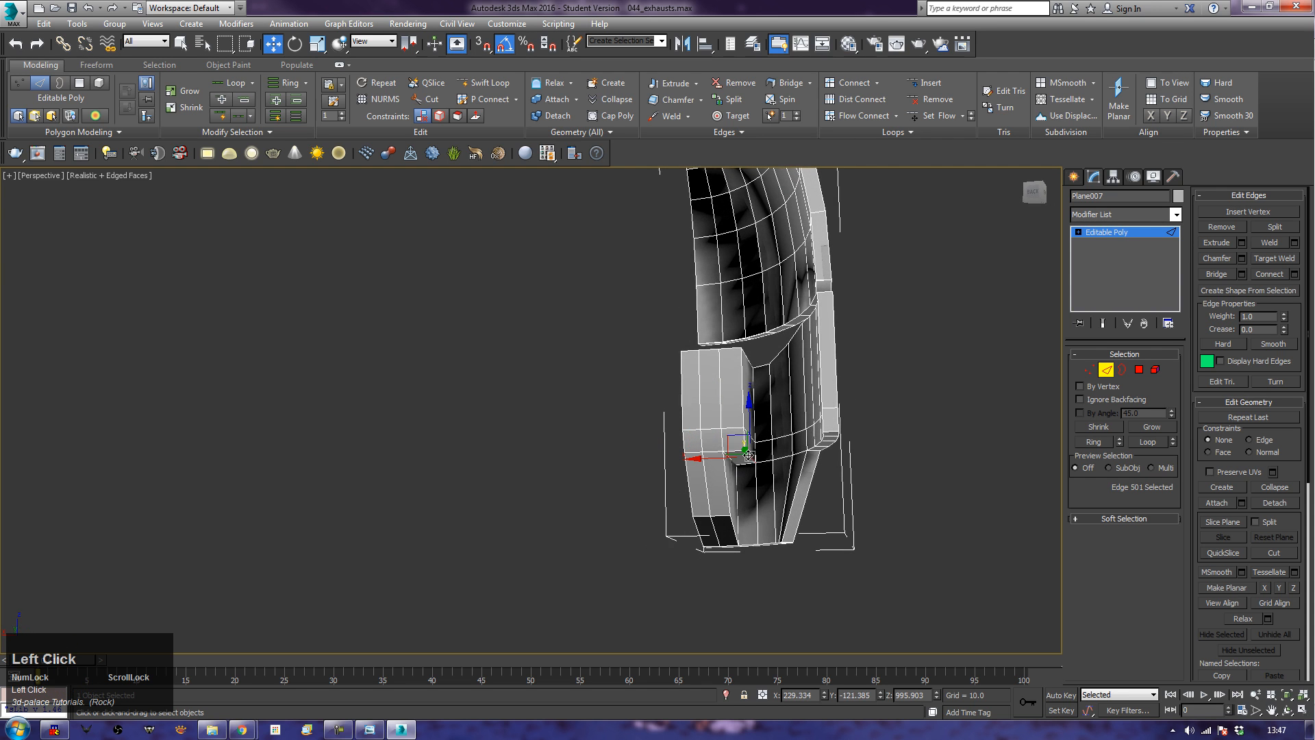
drag(730, 433, 727, 429)
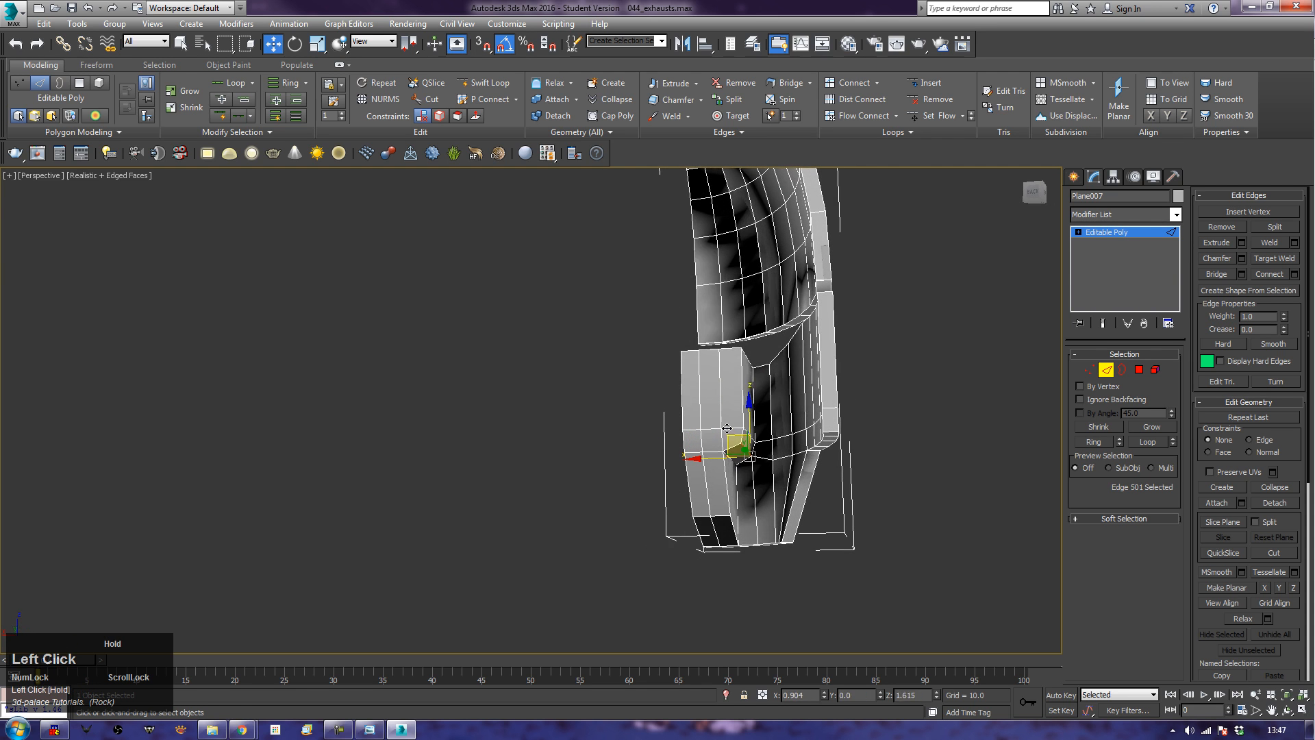
click(644, 504)
Step: Select the three top edges of the block's end face, lower them to slope the block's top, and leave edge editing
alt+middle_drag(644, 504, 738, 438)
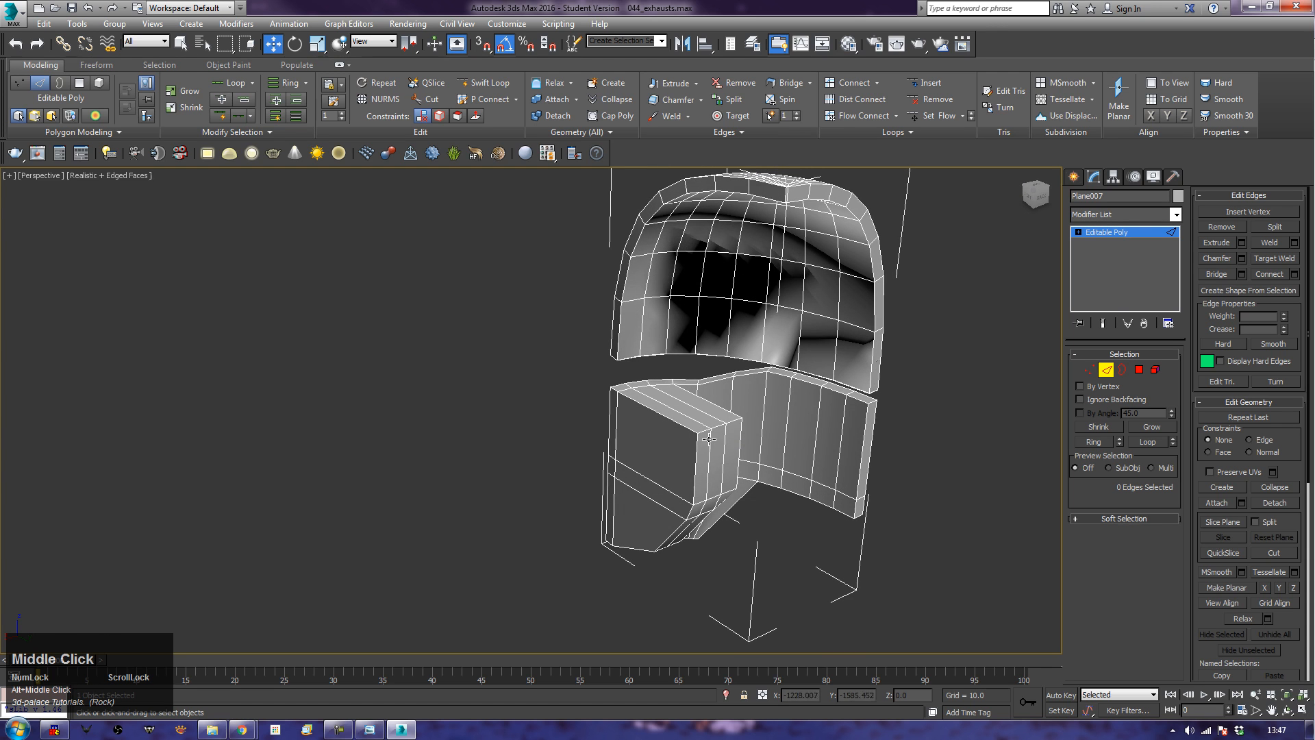
click(717, 429)
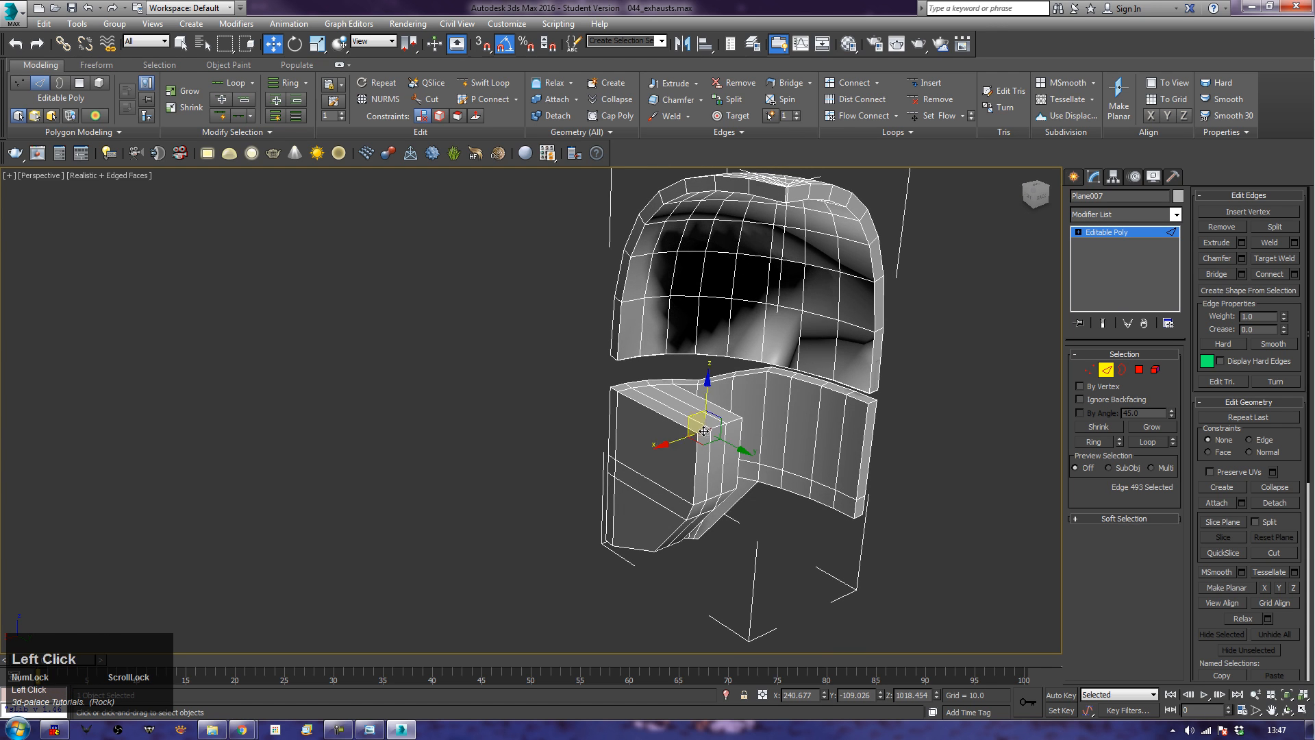
ctrl+click(742, 426)
ctrl+click(724, 388)
drag(723, 387, 720, 420)
mouse_move(720, 419)
alt+middle_down()
mouse_move(834, 429)
mouse_move(902, 405)
mouse_move(774, 396)
mouse_move(700, 417)
alt+middle_up()
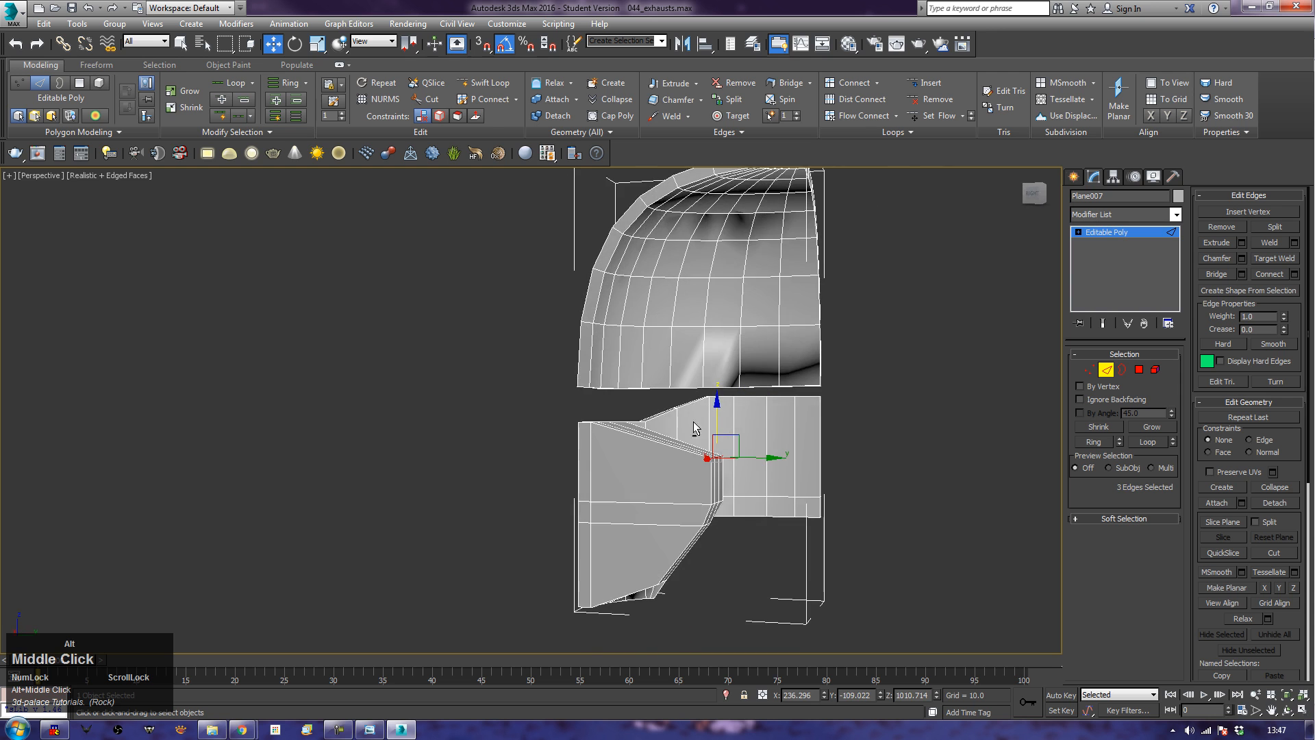
alt+middle_drag(791, 492, 763, 521)
alt+middle_drag(516, 415, 488, 420)
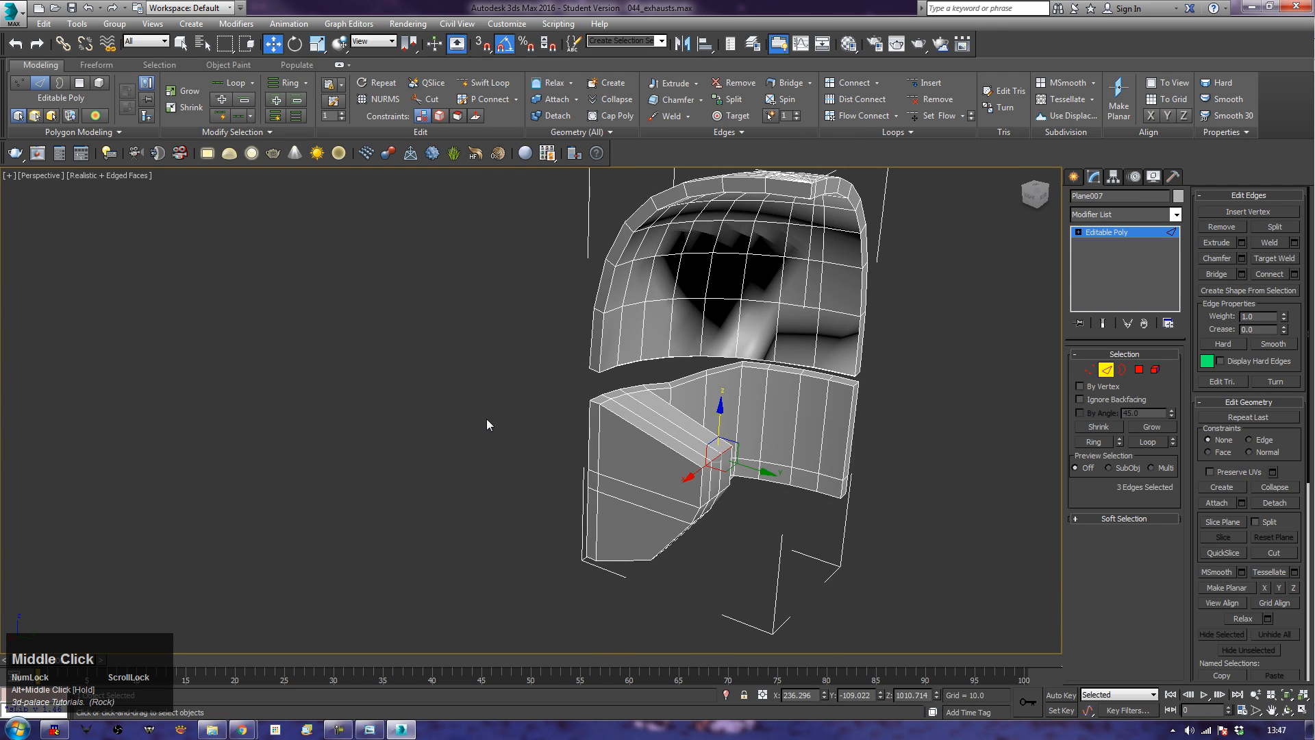
click(1106, 371)
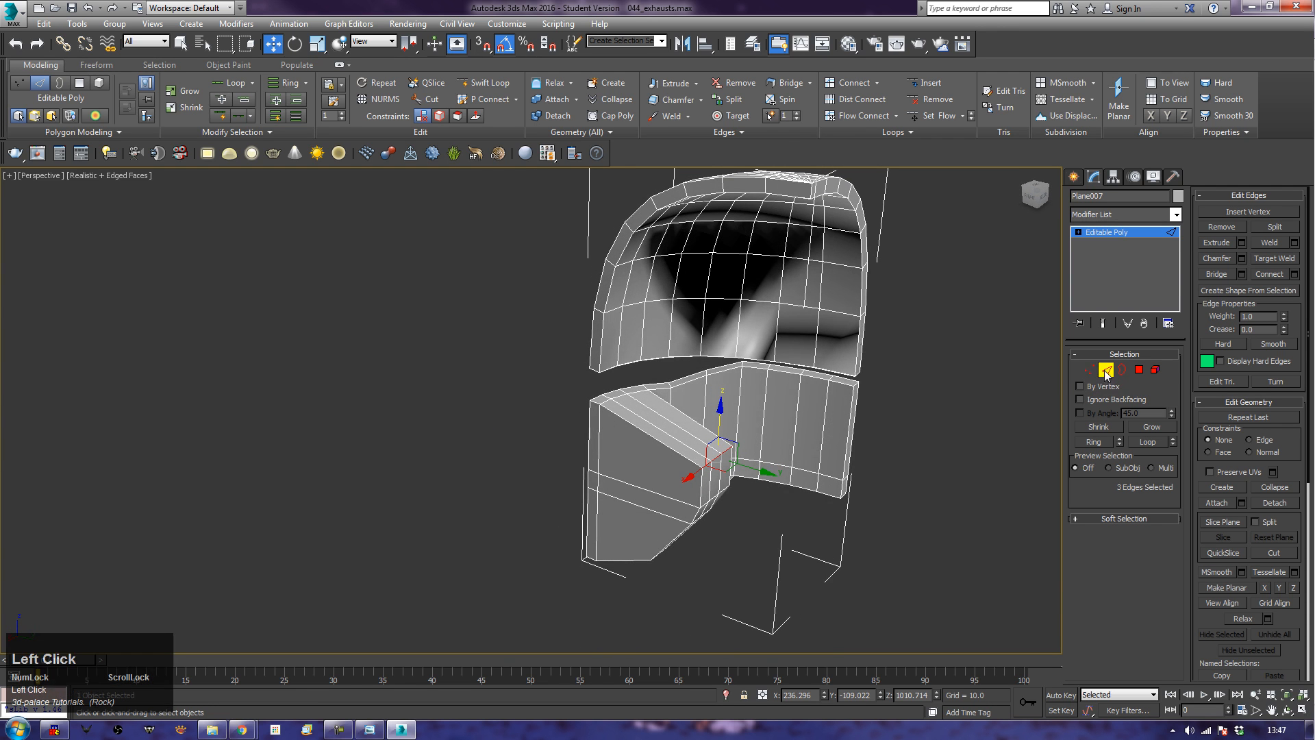
click(1106, 371)
Step: Undo the block's edge moves, flattening and inward move back to the panel's original curved inner face
key(ctrl)
key(ctrl+z)
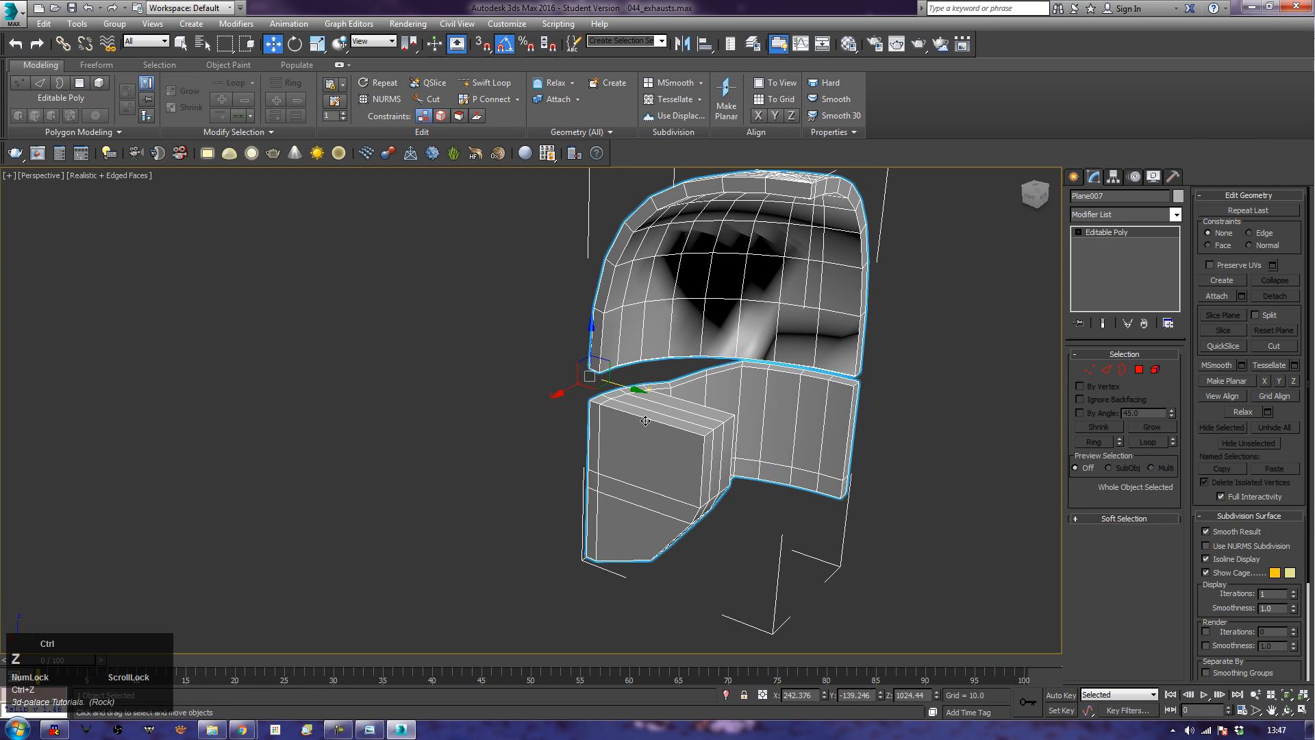
key(ctrl+z)
key(ctrl+z)
key(ctrl+z)
key(ctrl+z)
key(ctrl+z)
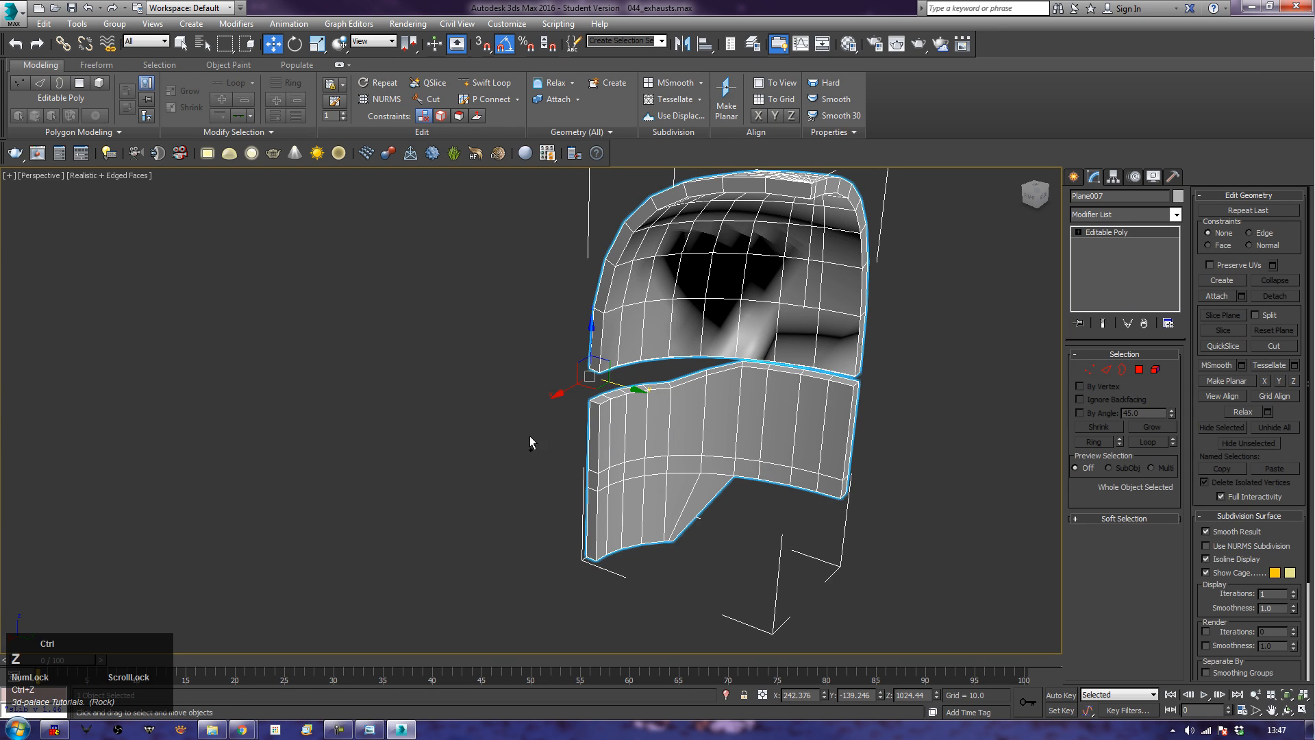
Step: Deselect the polygons on the notched panel and add edge loops close to its top and bottom edges with Swift Loop
click(1138, 370)
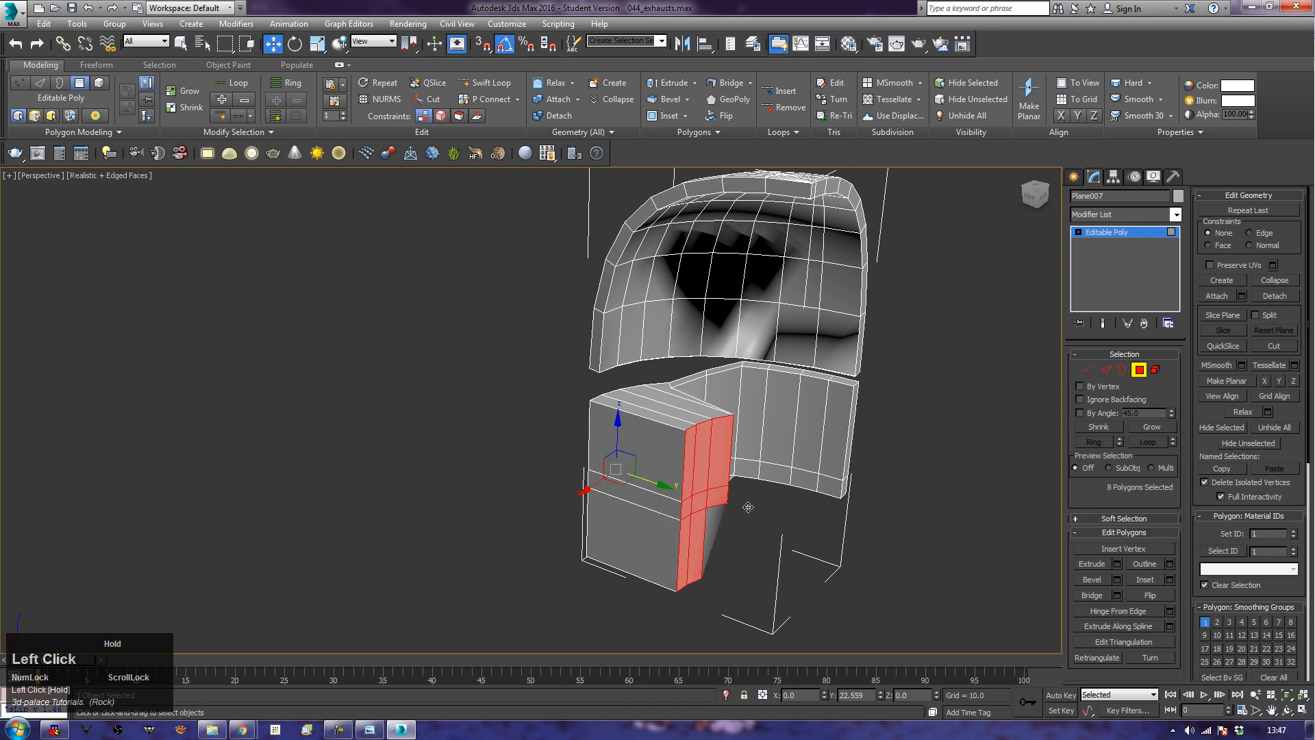
alt+middle_drag(658, 497, 650, 521)
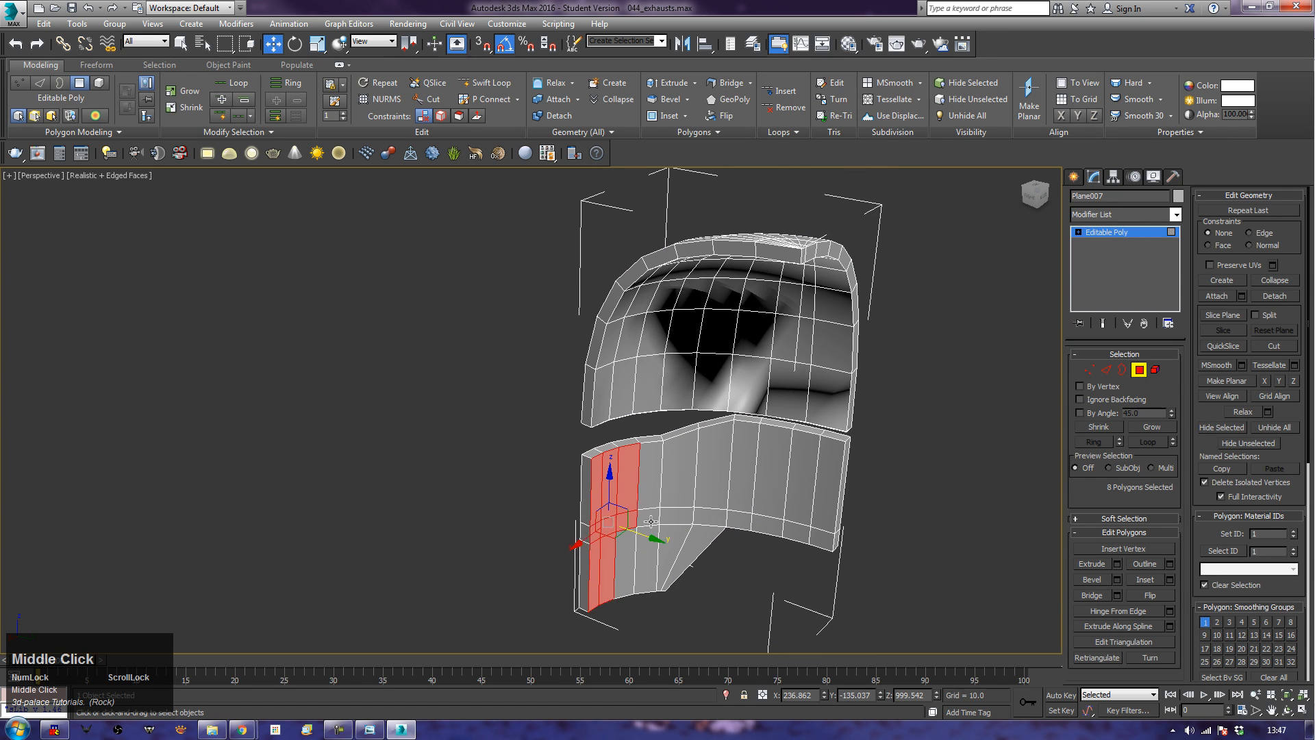
click(329, 244)
click(483, 82)
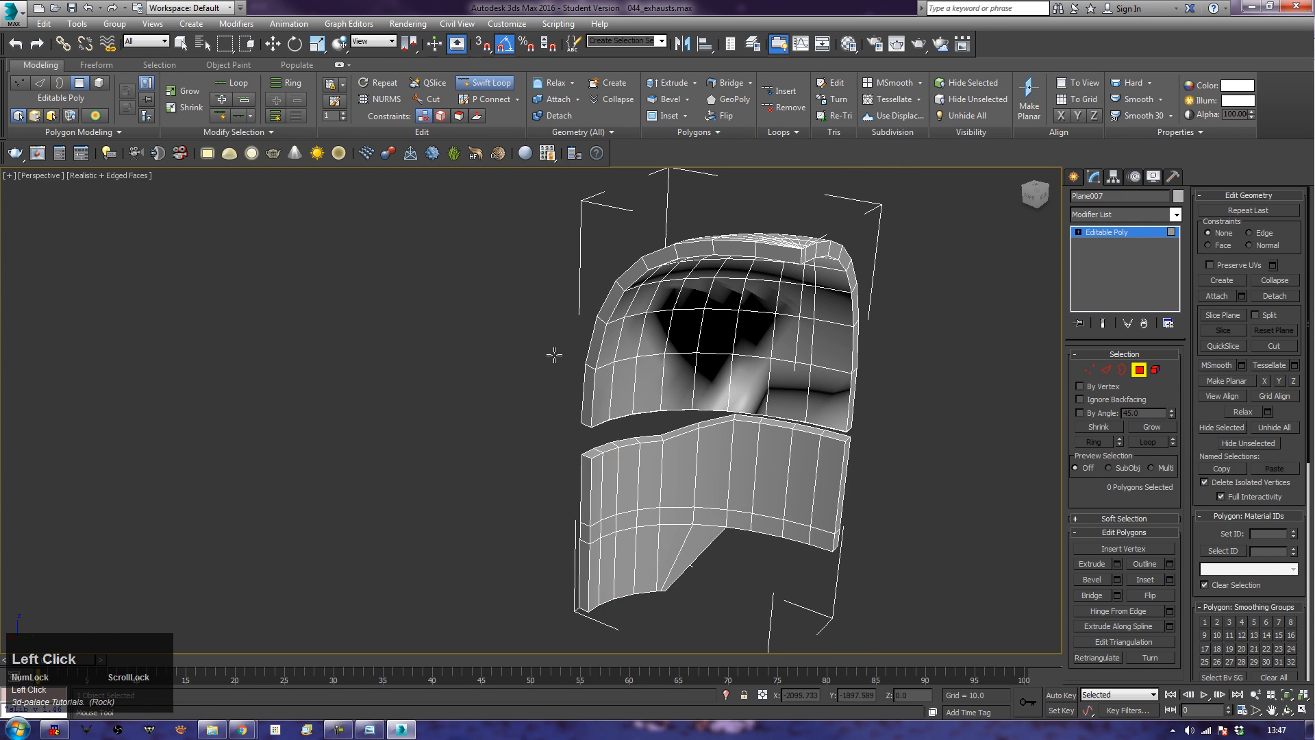
click(593, 470)
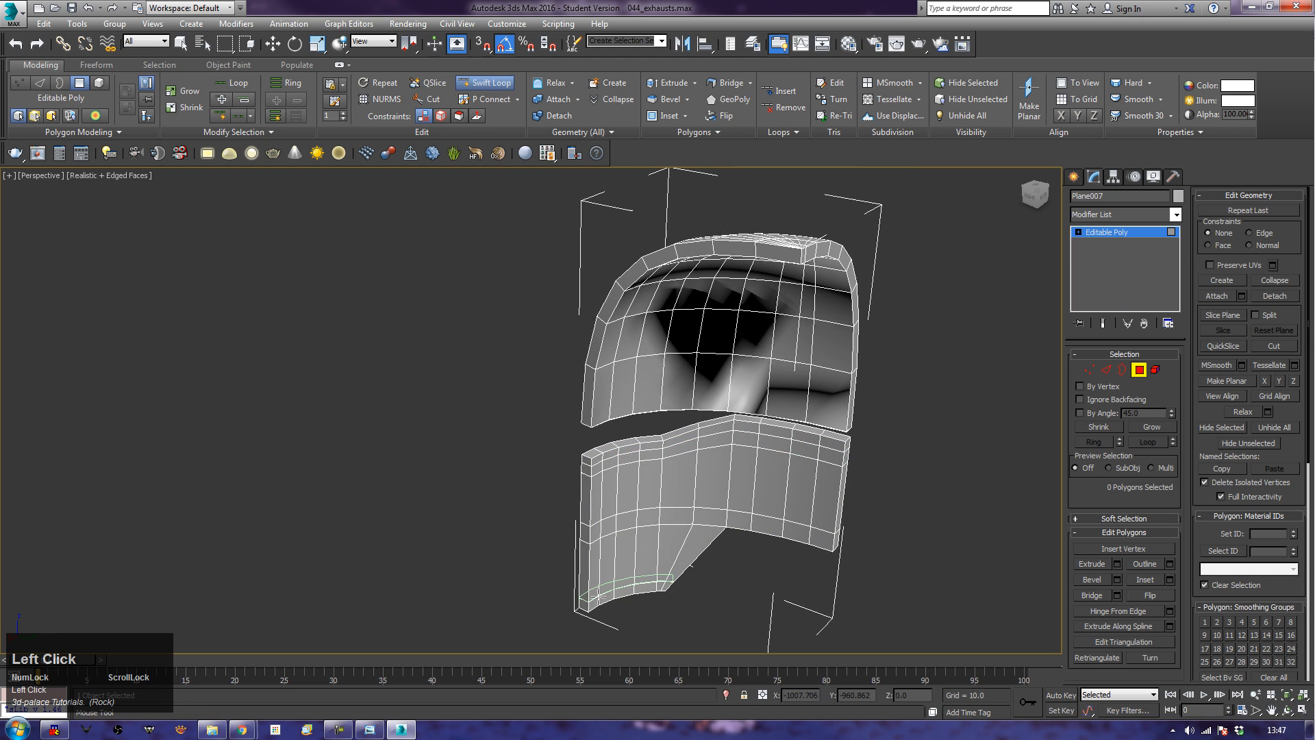
right_click(873, 481)
Step: Select the nine inner-face polygons at the panel's deep end, leaving out the narrow border strips along its edges
alt+middle_drag(756, 577, 600, 539)
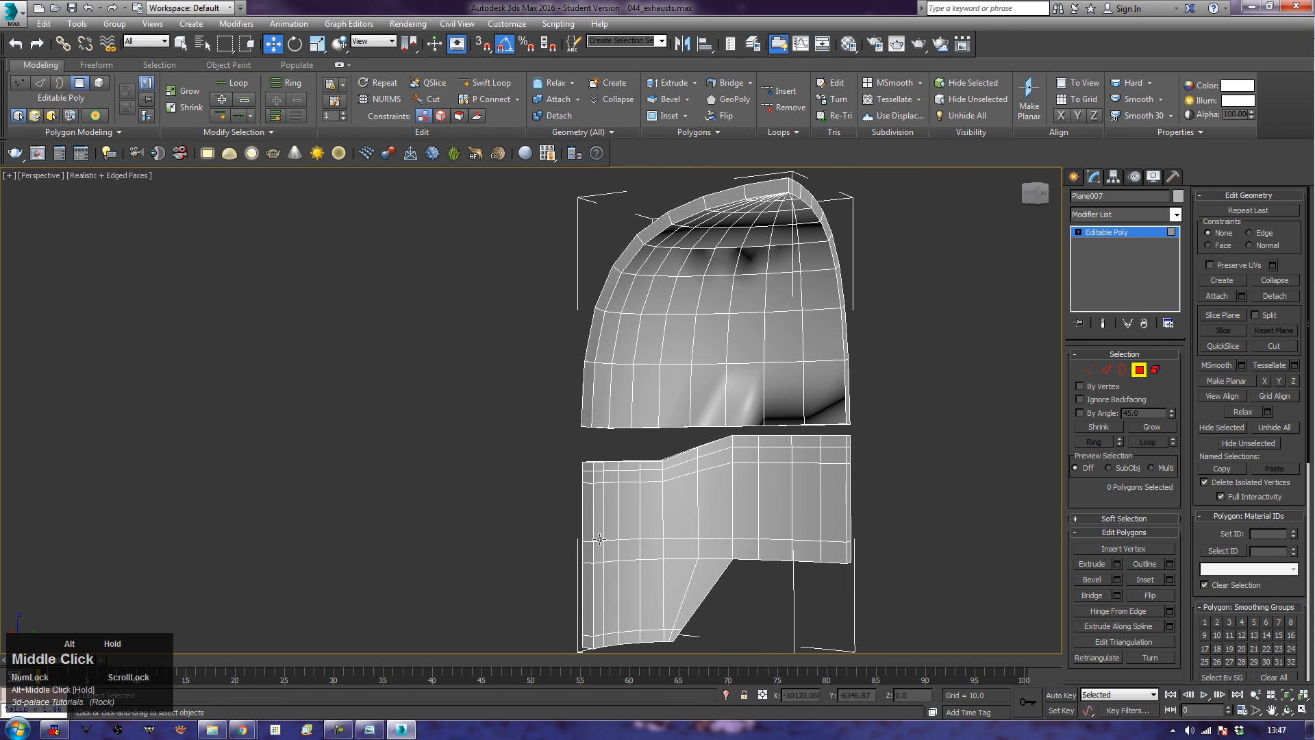
click(598, 479)
ctrl+click(605, 535)
click(598, 522)
click(610, 516)
ctrl+click(599, 525)
ctrl+click(601, 551)
ctrl+click(600, 583)
ctrl+click(610, 559)
ctrl+click(613, 552)
ctrl+click(628, 550)
ctrl+click(622, 514)
alt+middle_drag(623, 520, 652, 536)
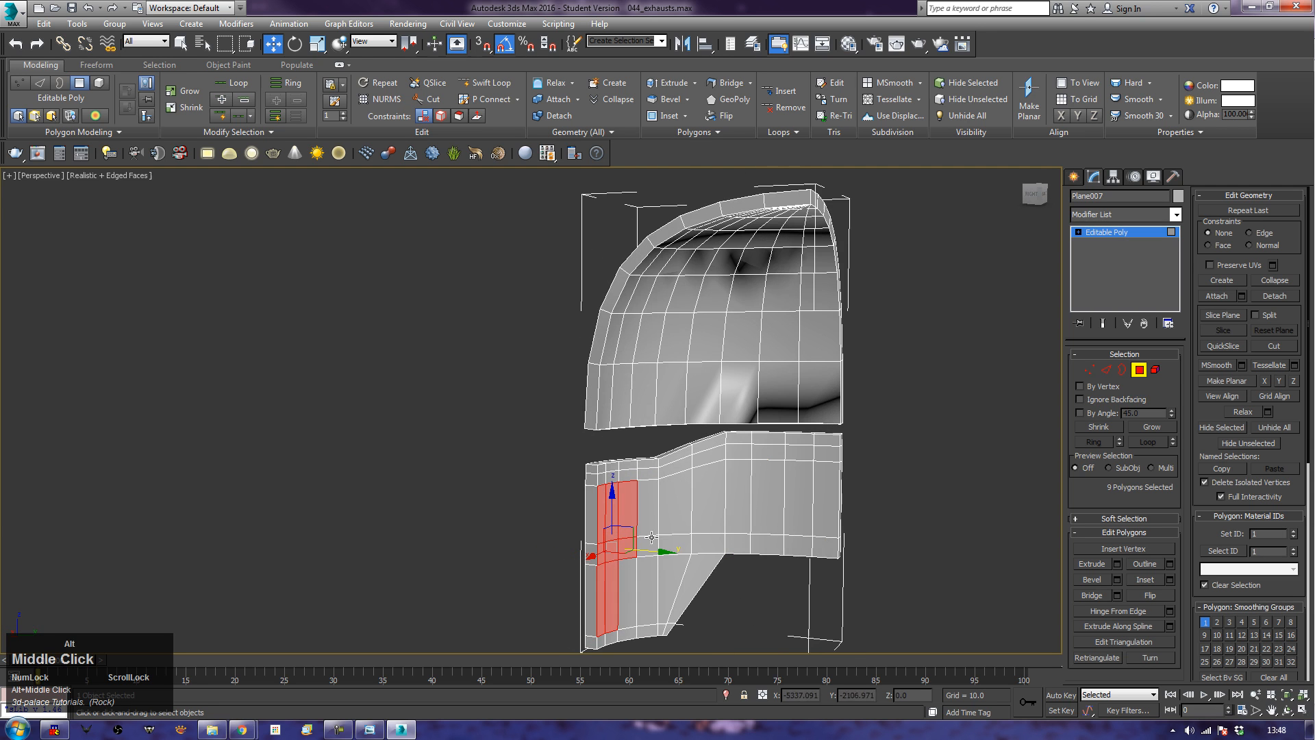
Step: Extrude the selected polygons with height 0.0 and move them inward along Y to form a solid block
click(1117, 562)
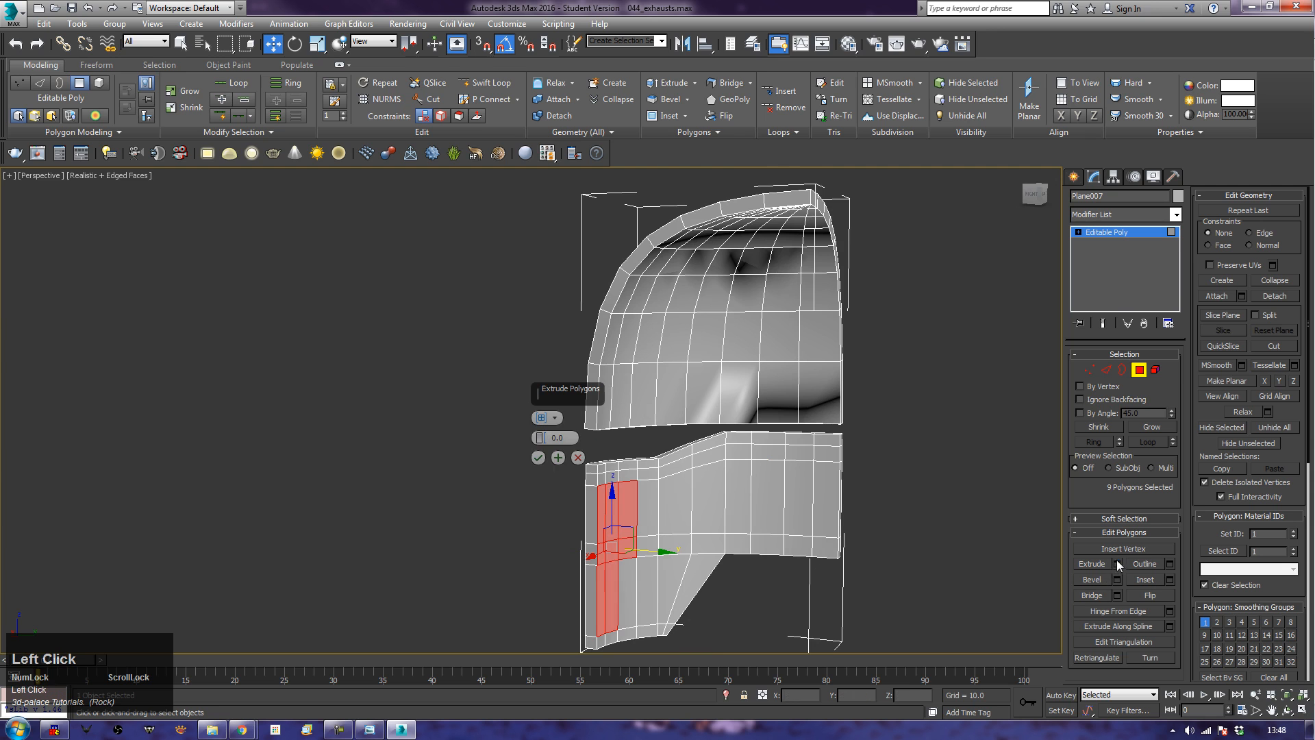
click(541, 460)
drag(655, 552, 882, 546)
key(e)
key(r)
alt+middle_drag(783, 566, 713, 525)
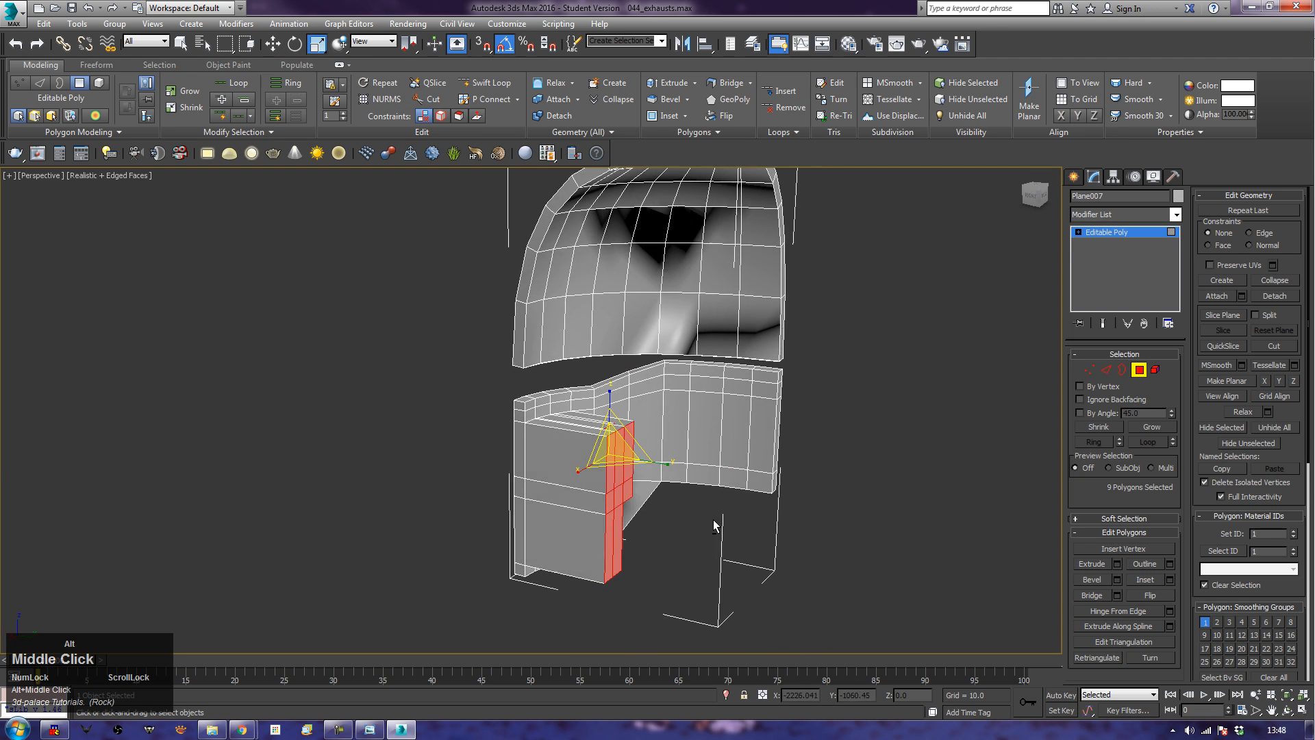
Step: Select bottom edges of the block's end face and move them back toward the panel to slope its lower part
click(1106, 370)
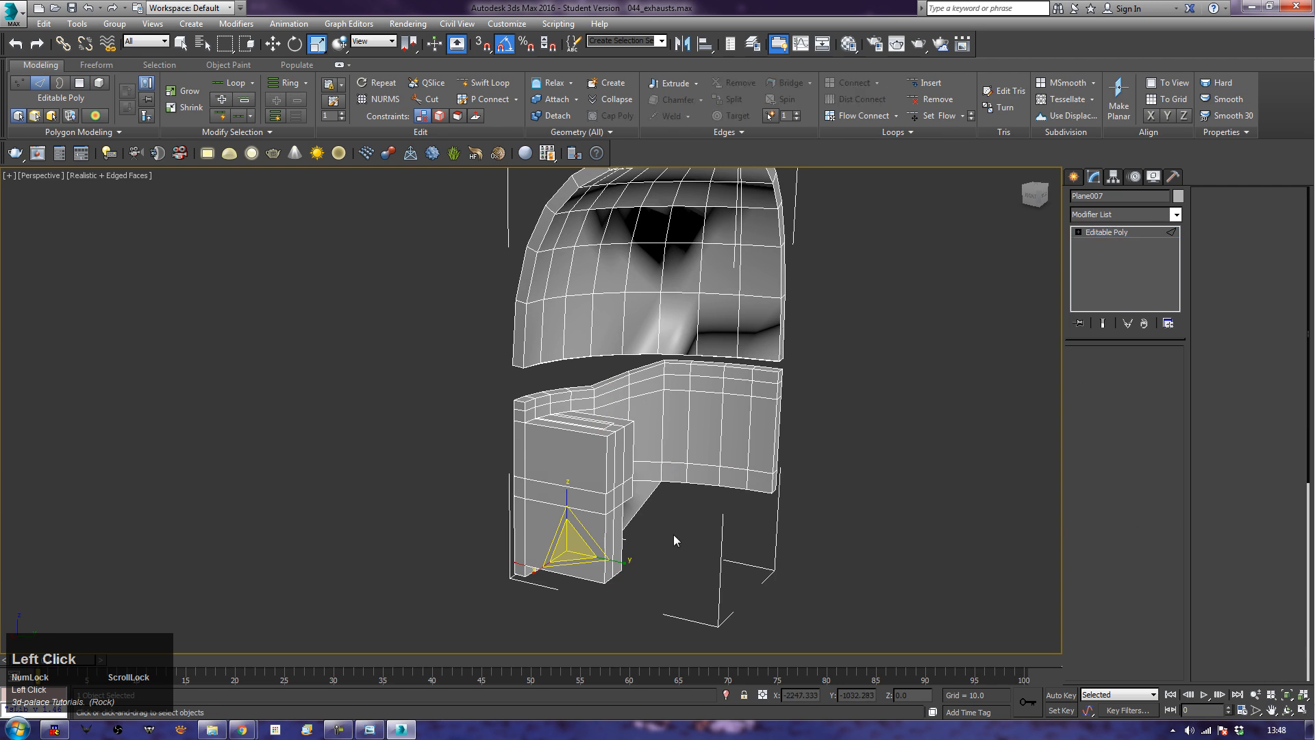
click(619, 570)
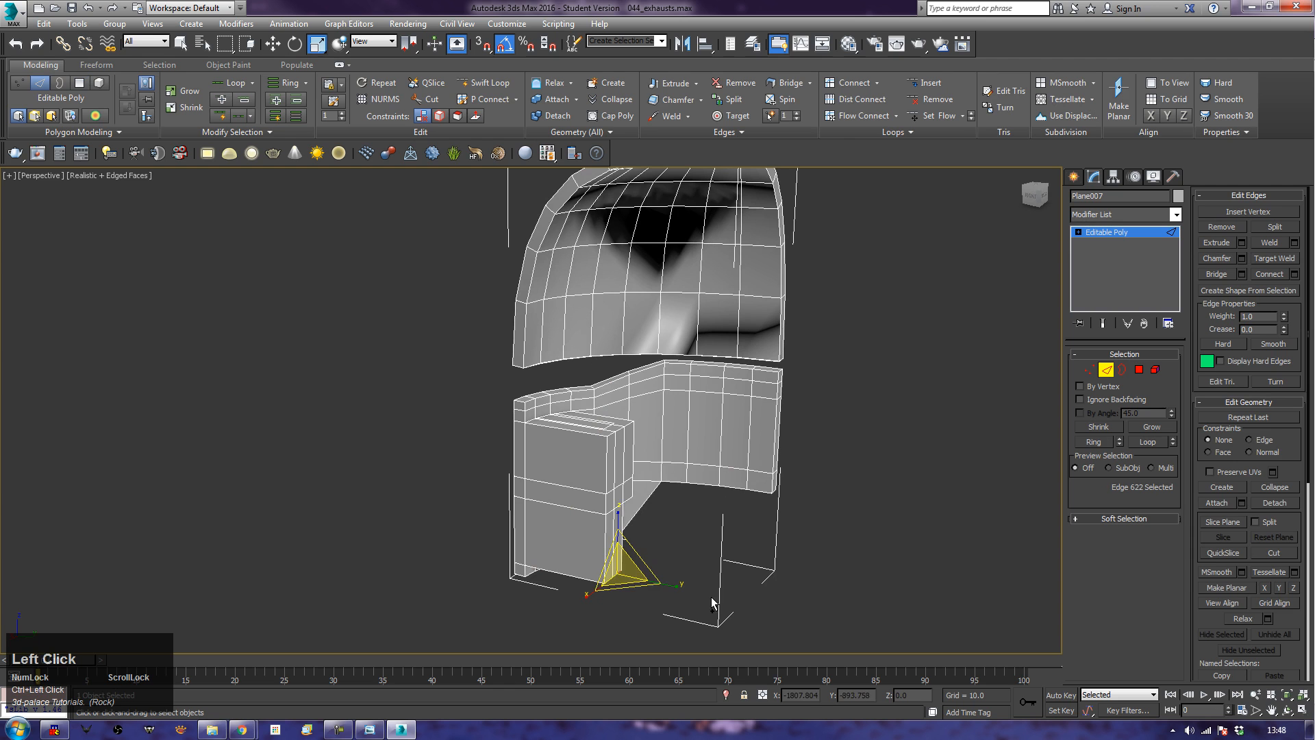
key(w)
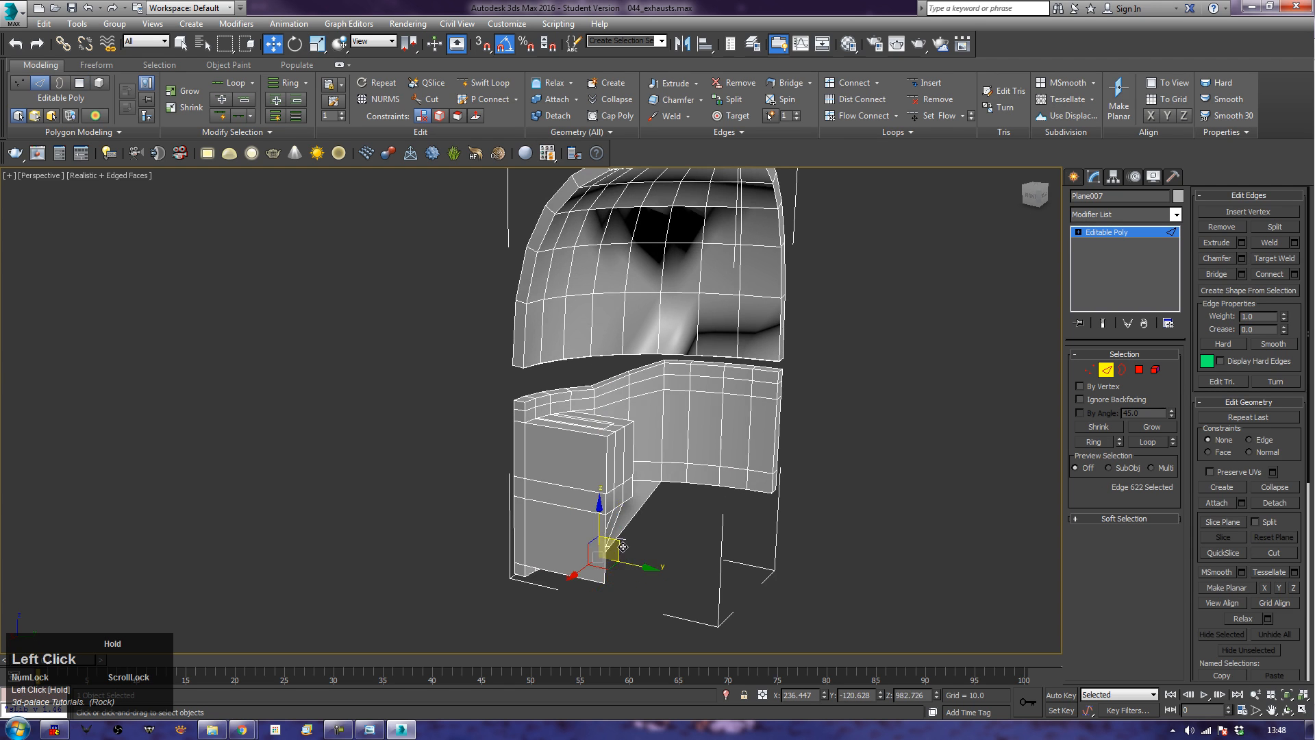
alt+middle_drag(617, 548, 607, 572)
ctrl+click(606, 572)
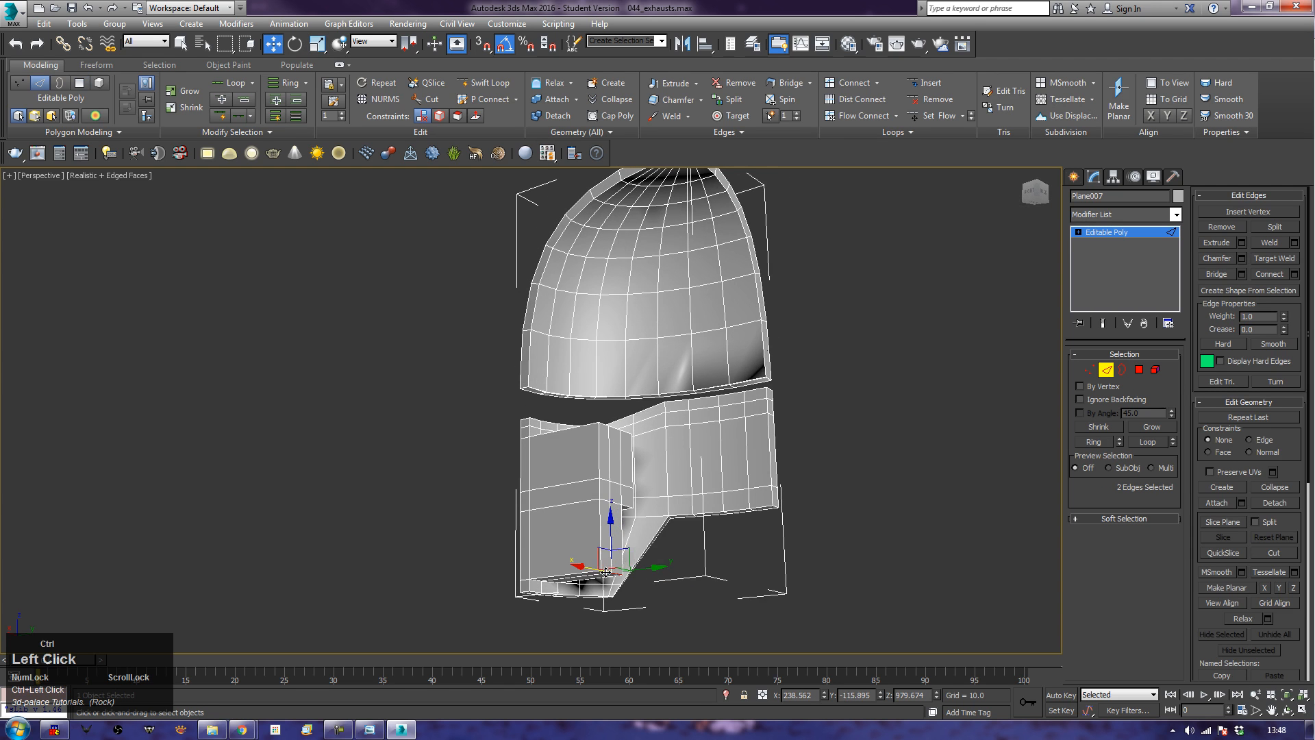
alt+middle_drag(629, 548, 615, 543)
Step: Select the three edges across the block's end face at its lower bend and nudge them slightly
click(631, 508)
scroll(631, 508, up, 6)
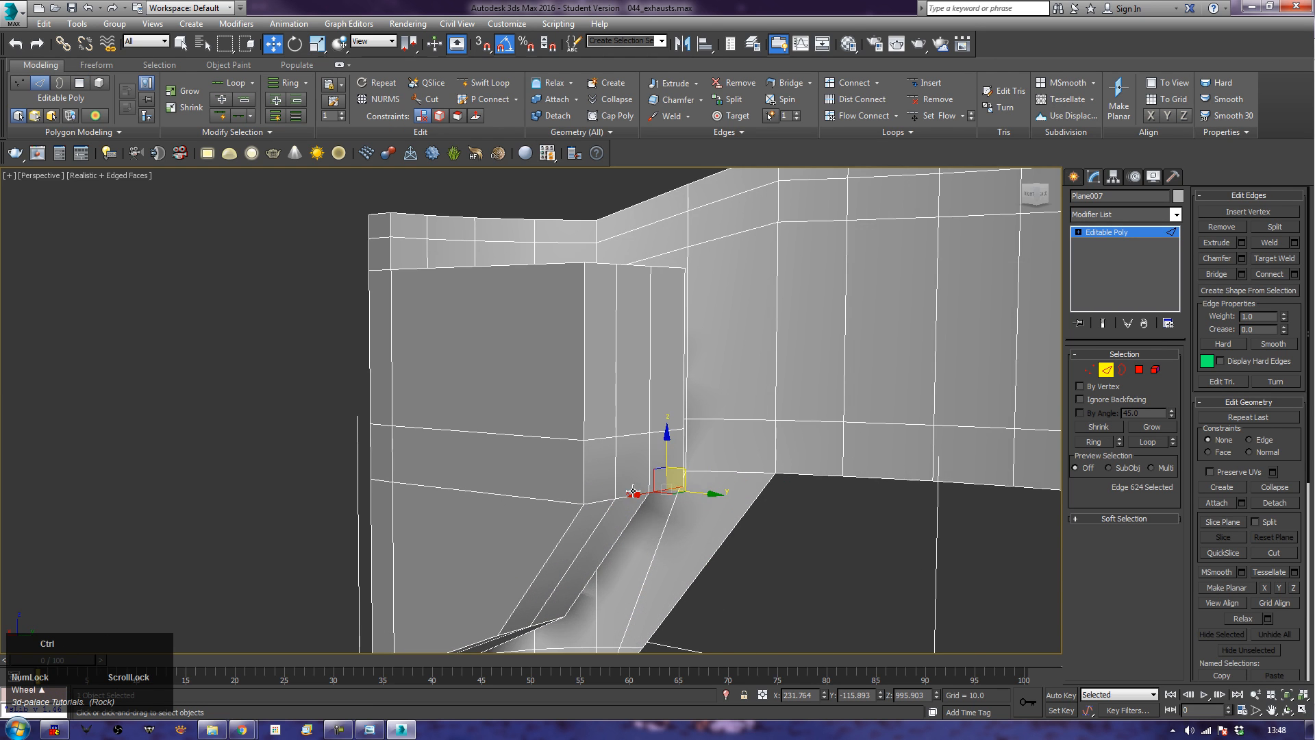
ctrl+click(610, 502)
ctrl+click(594, 504)
drag(663, 501, 648, 500)
mouse_move(650, 442)
alt+middle_down()
mouse_move(652, 461)
mouse_move(664, 429)
alt+middle_up()
Step: Select the three top edges of the block's end face and lower them to slope the block's top
click(679, 294)
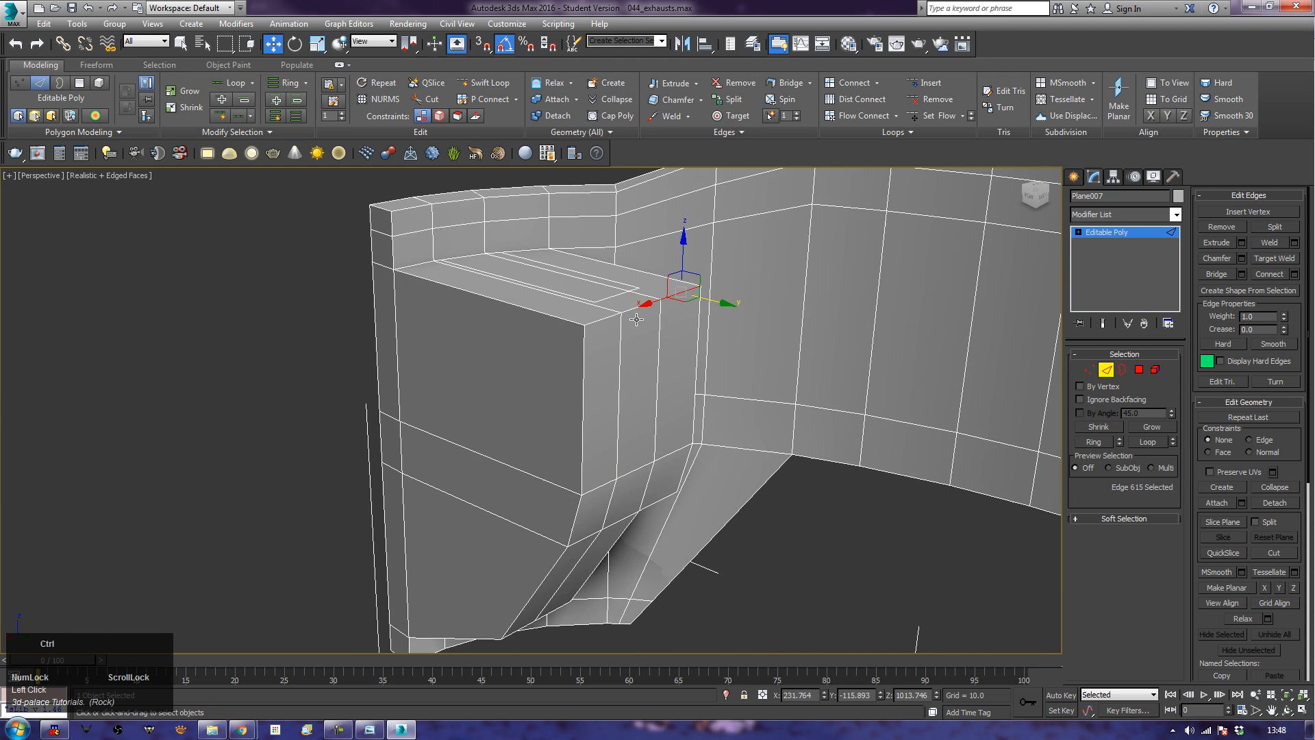
ctrl+click(622, 312)
ctrl+click(610, 310)
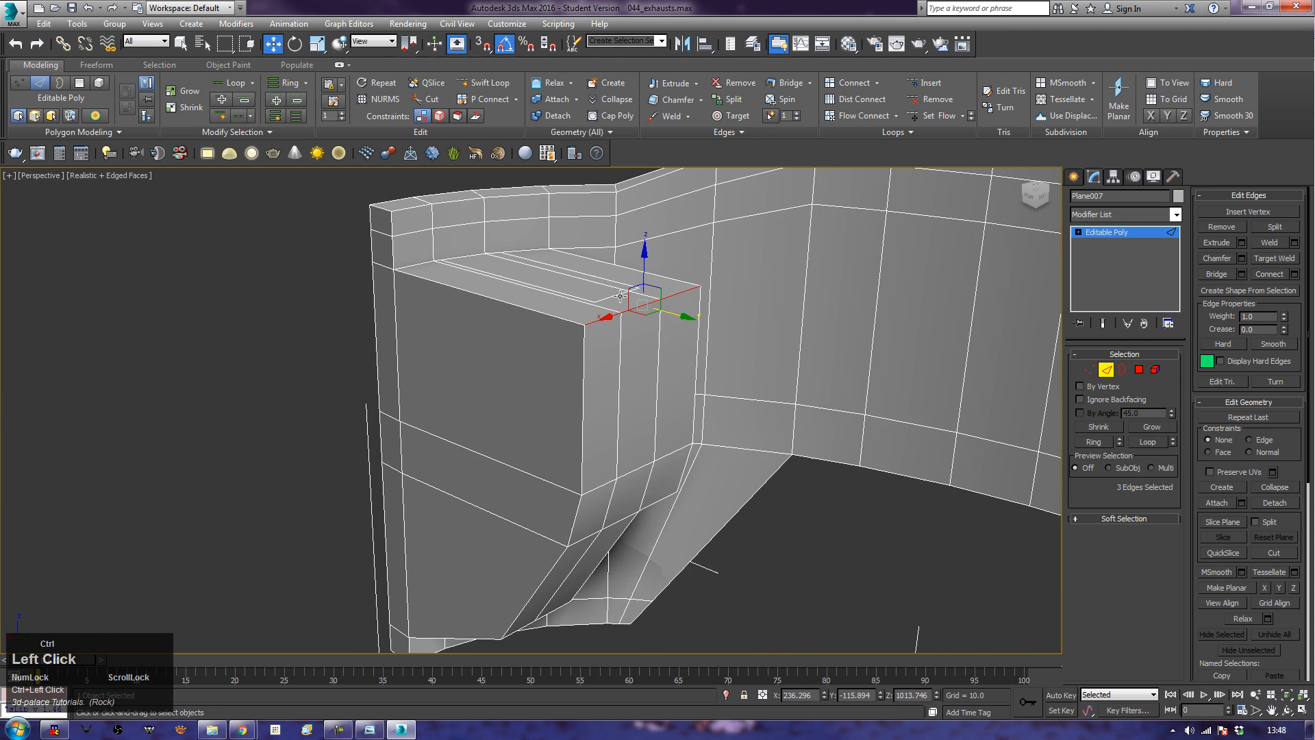
drag(647, 266, 647, 335)
alt+middle_drag(647, 335, 733, 370)
middle_drag(660, 306, 897, 454)
scroll(680, 335, down, 3)
scroll(681, 340, up, 3)
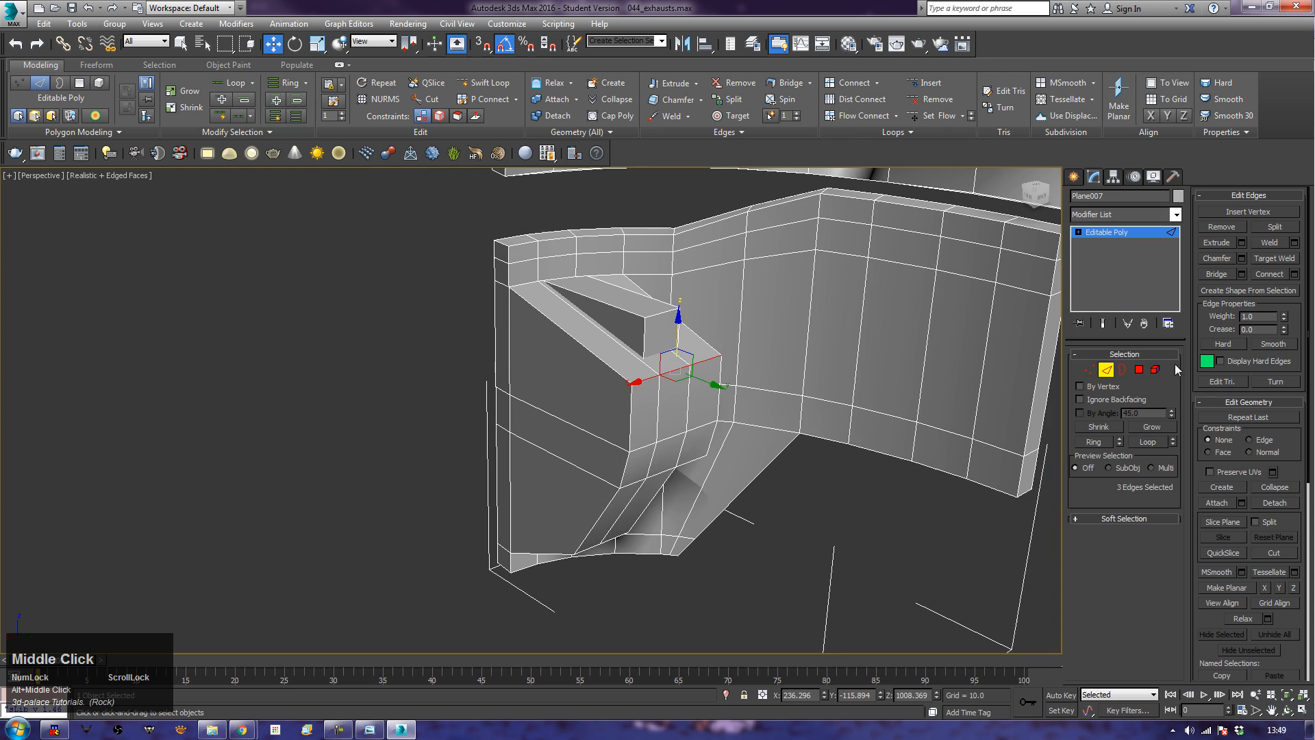
Step: Select the leftover raised piece inside the block's sloped top, grow the selection to its connected polygons and delete them
click(1140, 370)
click(662, 333)
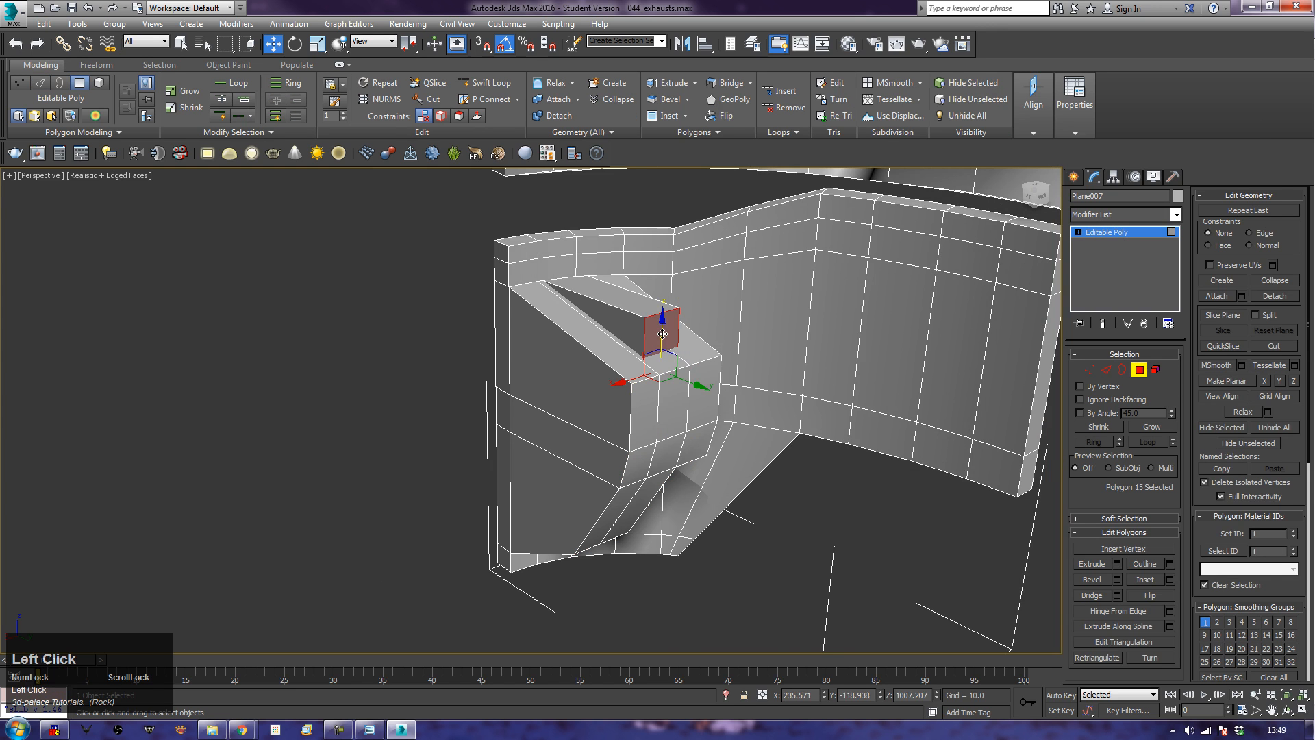
drag(662, 324, 685, 374)
alt+middle_drag(685, 373, 681, 377)
alt+middle_drag(219, 409, 419, 401)
click(1150, 427)
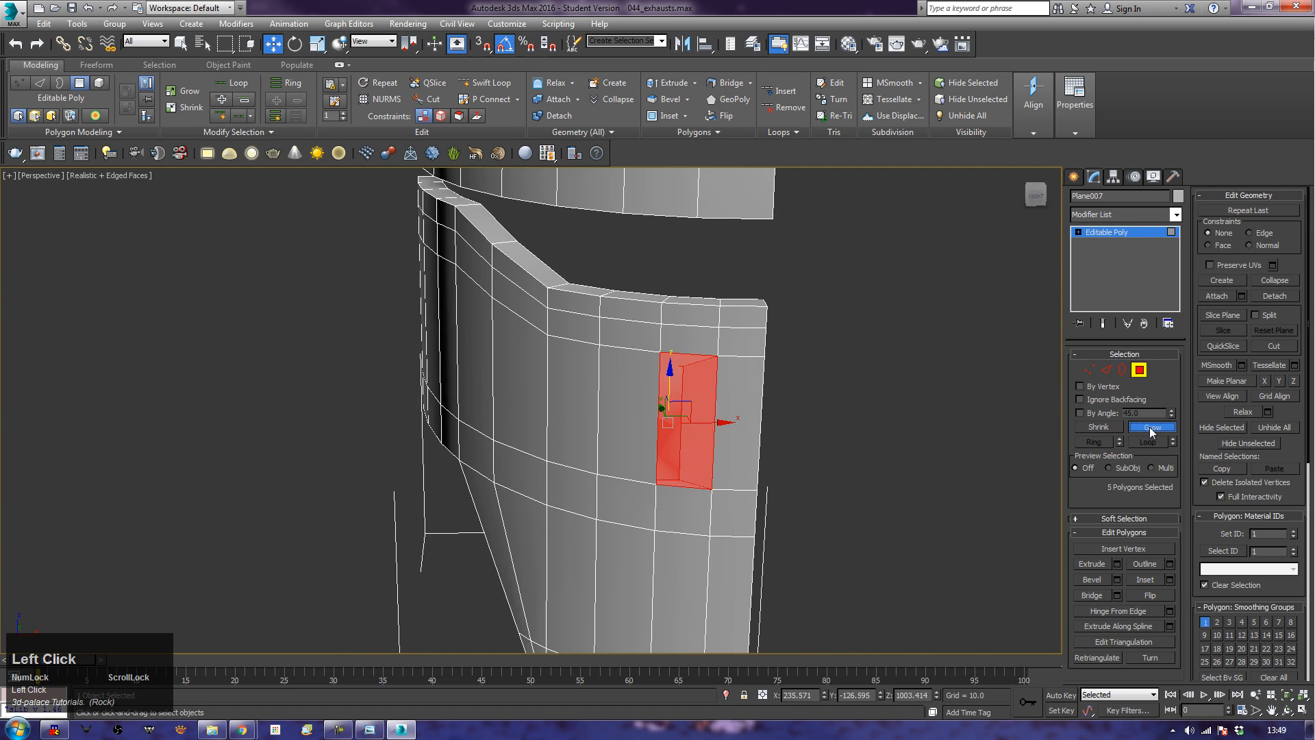
key(Delete)
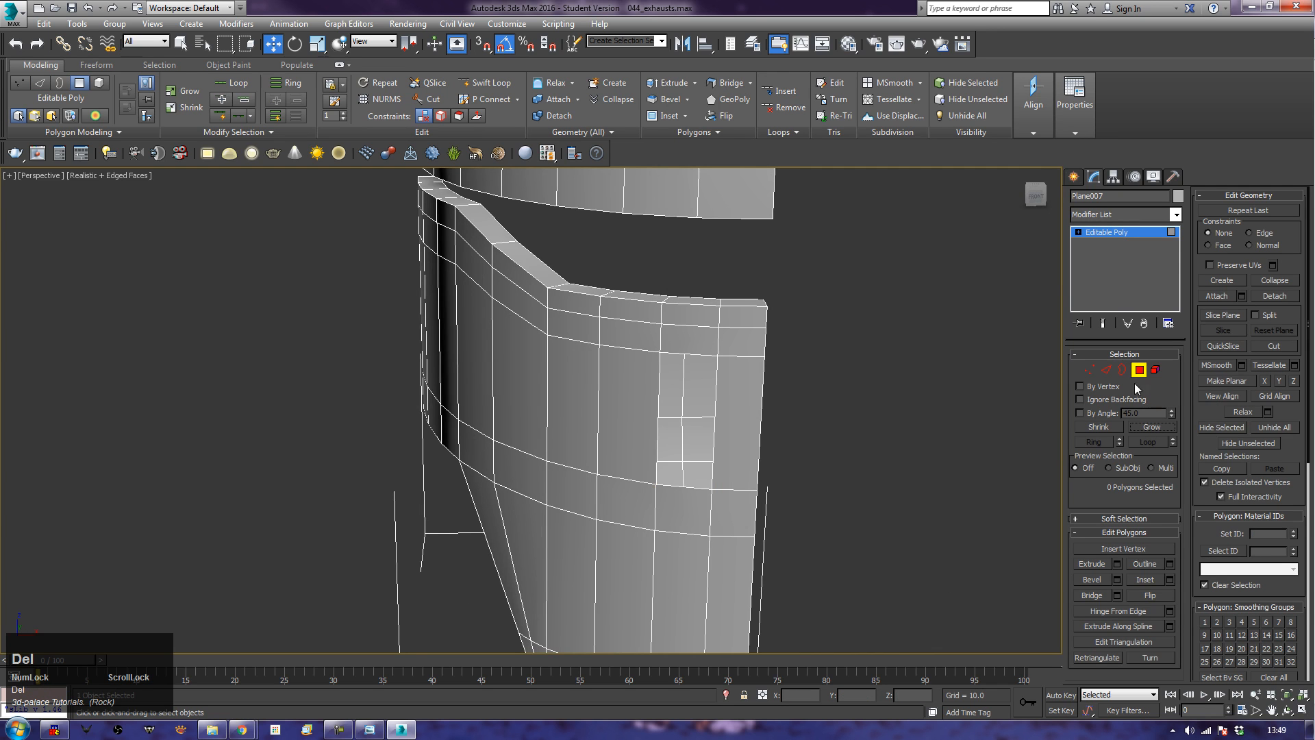
Step: Select the open rectangular border on the panel's outer face and cap it
click(1123, 370)
click(716, 439)
click(1142, 560)
alt+middle_drag(941, 466, 710, 486)
Step: Move the vertical corner edge of the block's end face slightly in the XY plane and deselect it
click(1108, 369)
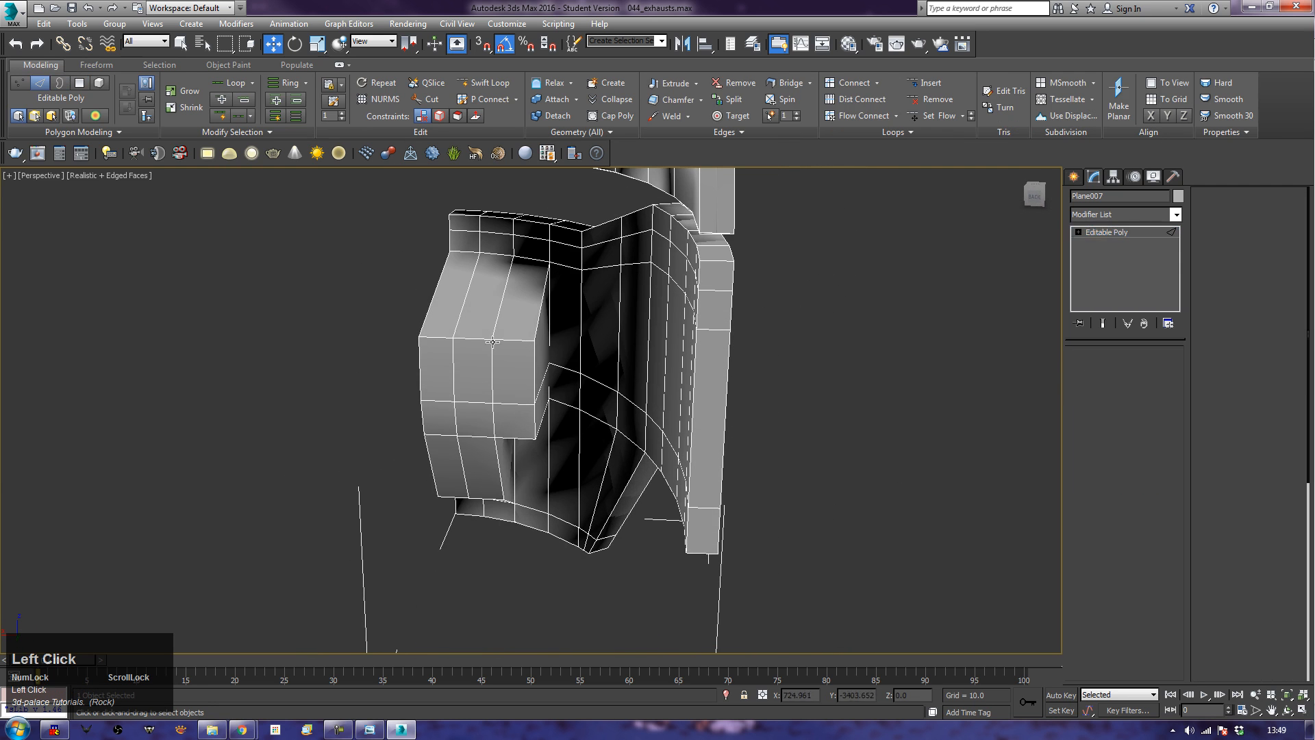
click(539, 370)
alt+middle_drag(539, 370, 507, 413)
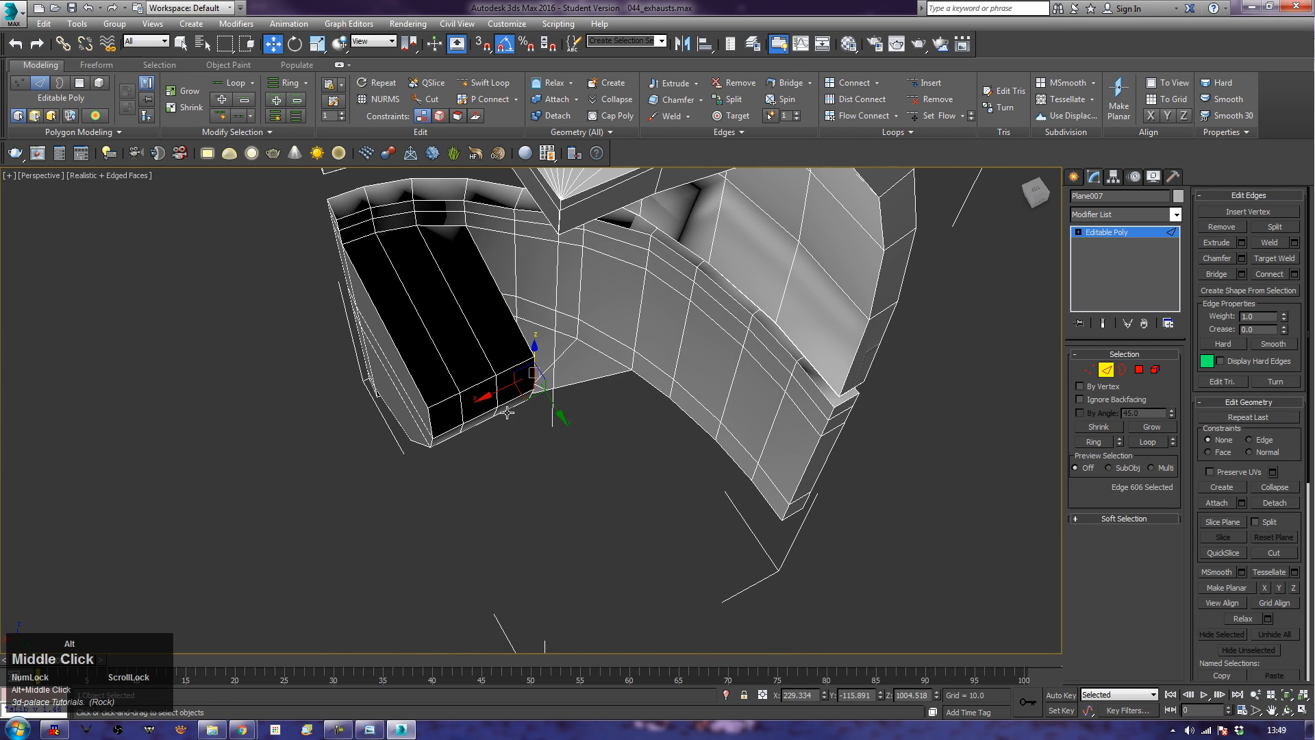
click(521, 396)
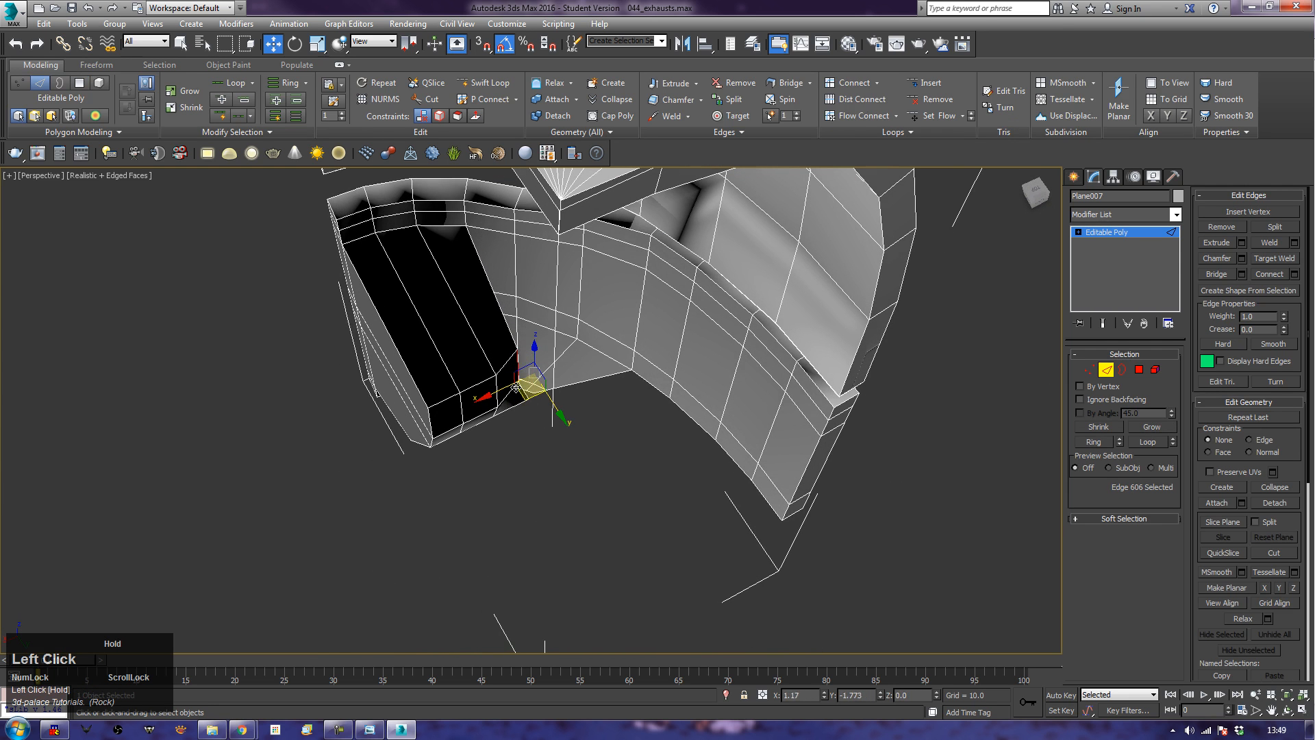
click(263, 512)
Step: Select the ten polygons of the narrow strip along the upper edge of the panel's inner face
scroll(265, 511, down, 3)
alt+middle_drag(264, 511, 387, 445)
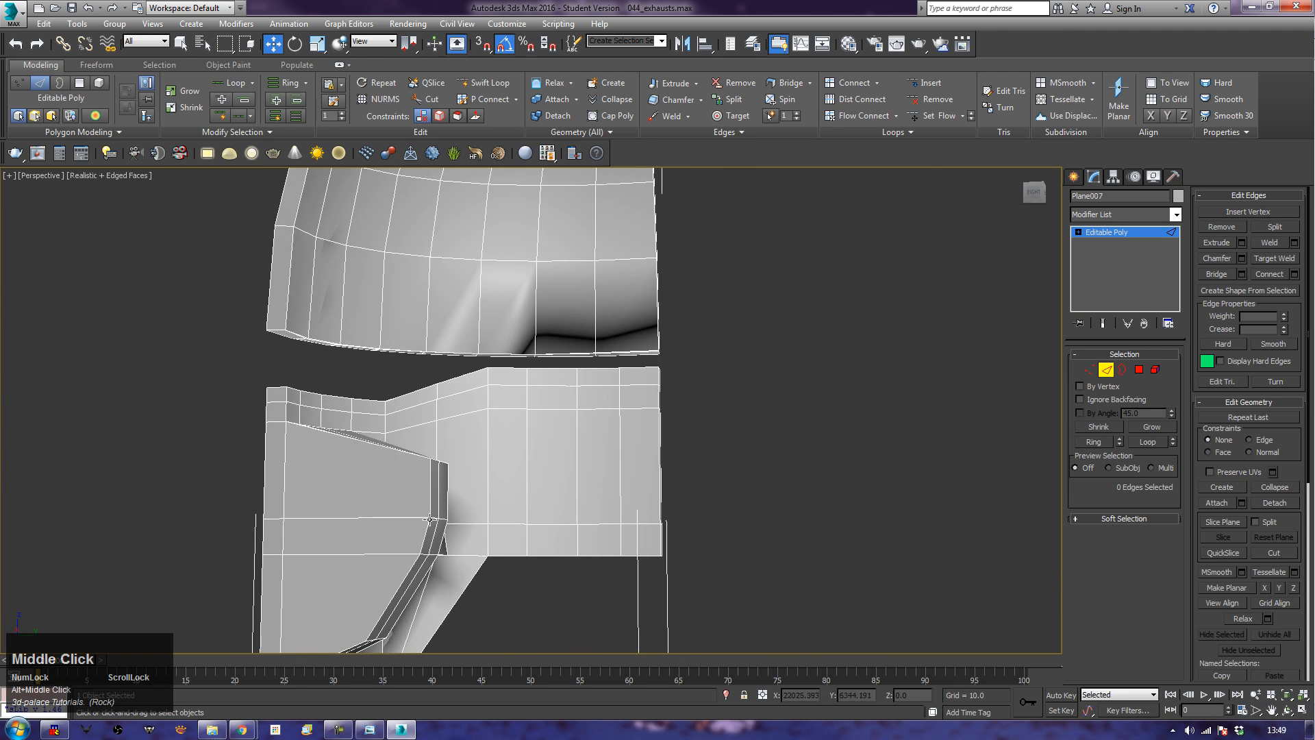
scroll(345, 522, down, 2)
alt+middle_drag(345, 522, 388, 429)
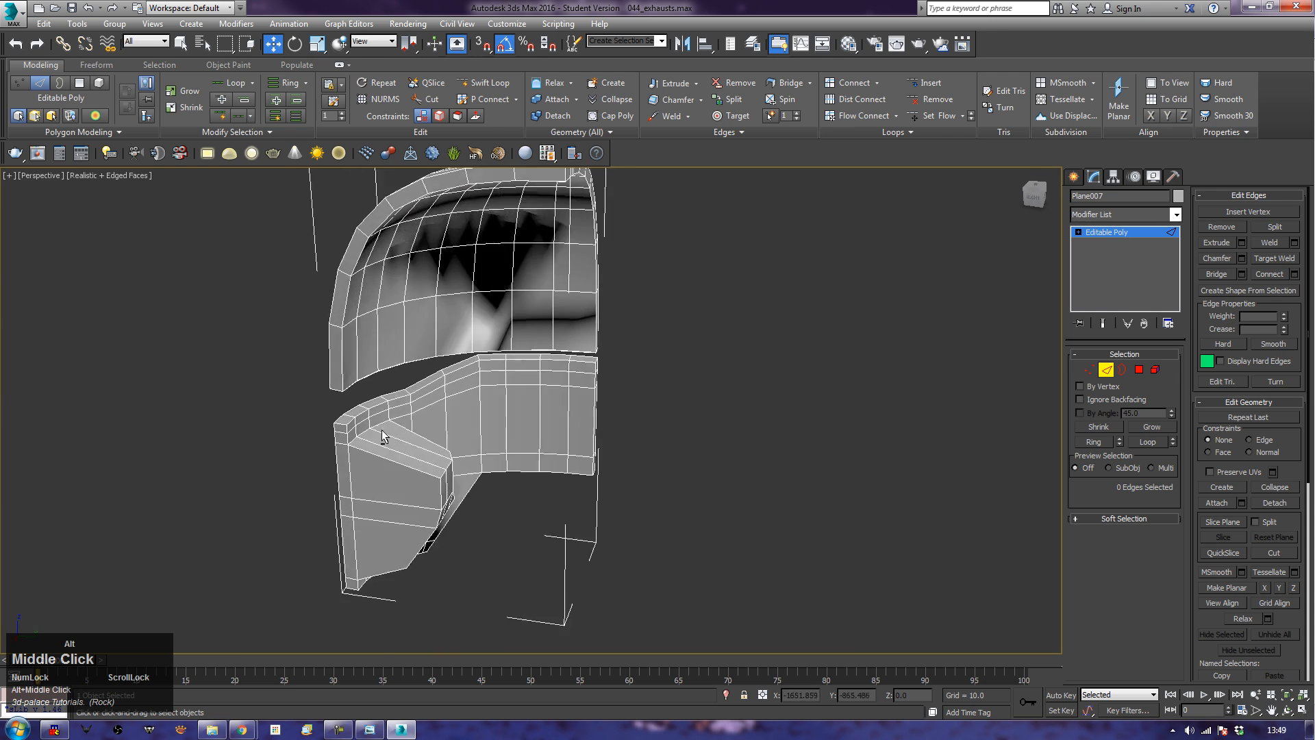
scroll(368, 431, up, 3)
scroll(343, 397, up, 2)
middle_drag(343, 390, 347, 456)
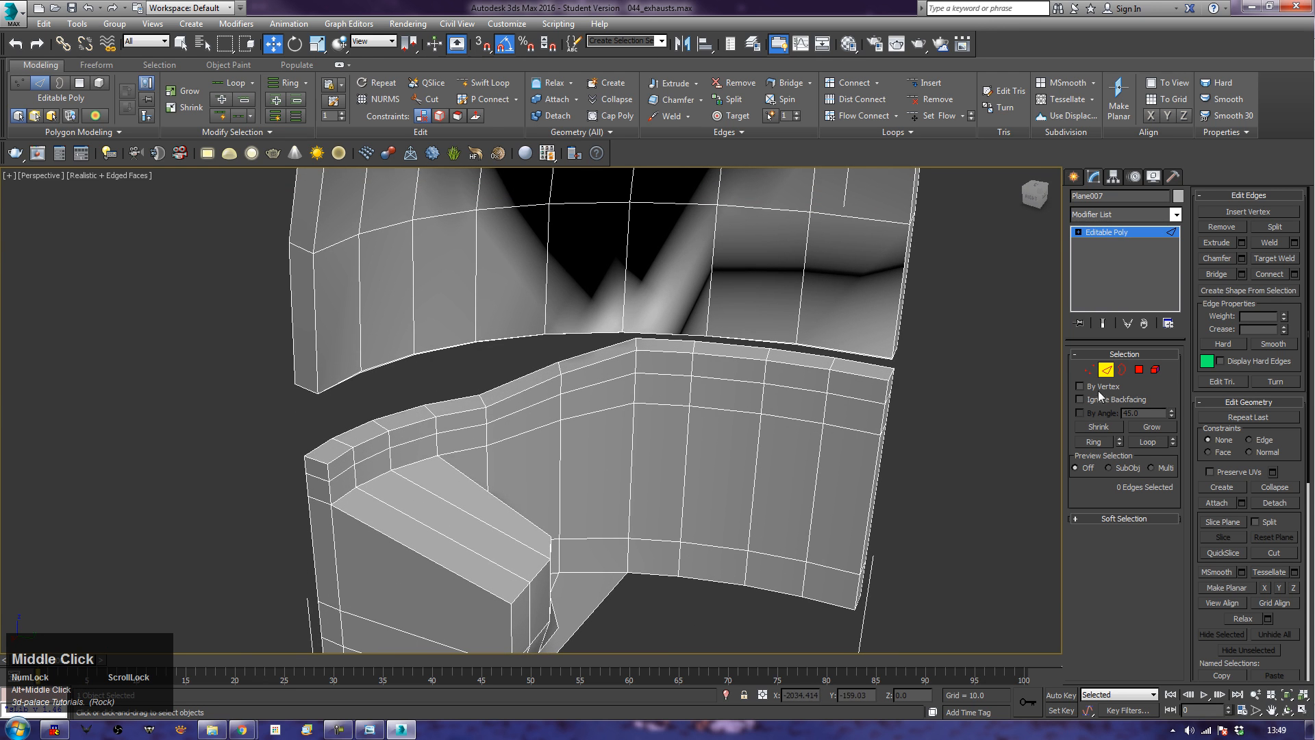
click(1140, 370)
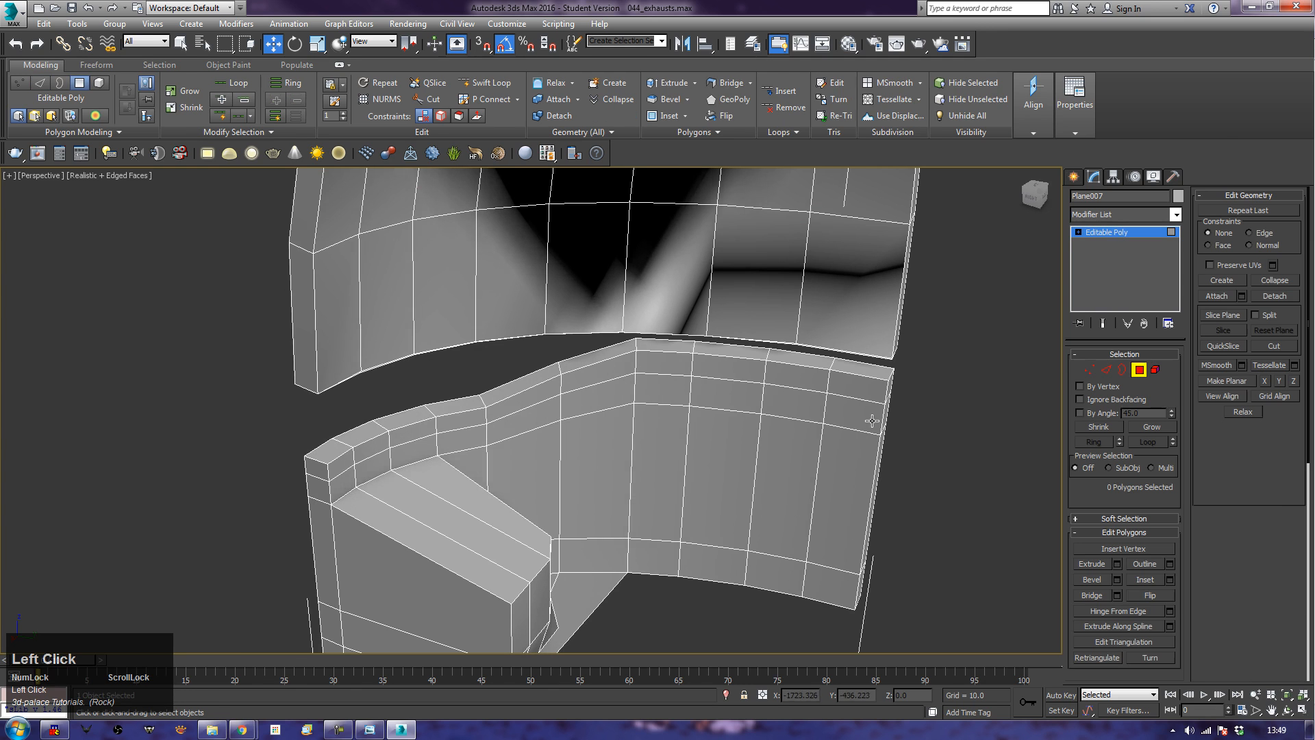
click(856, 383)
ctrl+click(811, 376)
ctrl+click(749, 371)
ctrl+click(685, 356)
ctrl+click(587, 370)
ctrl+click(541, 396)
ctrl+click(446, 424)
ctrl+click(423, 430)
ctrl+click(374, 450)
ctrl+click(352, 461)
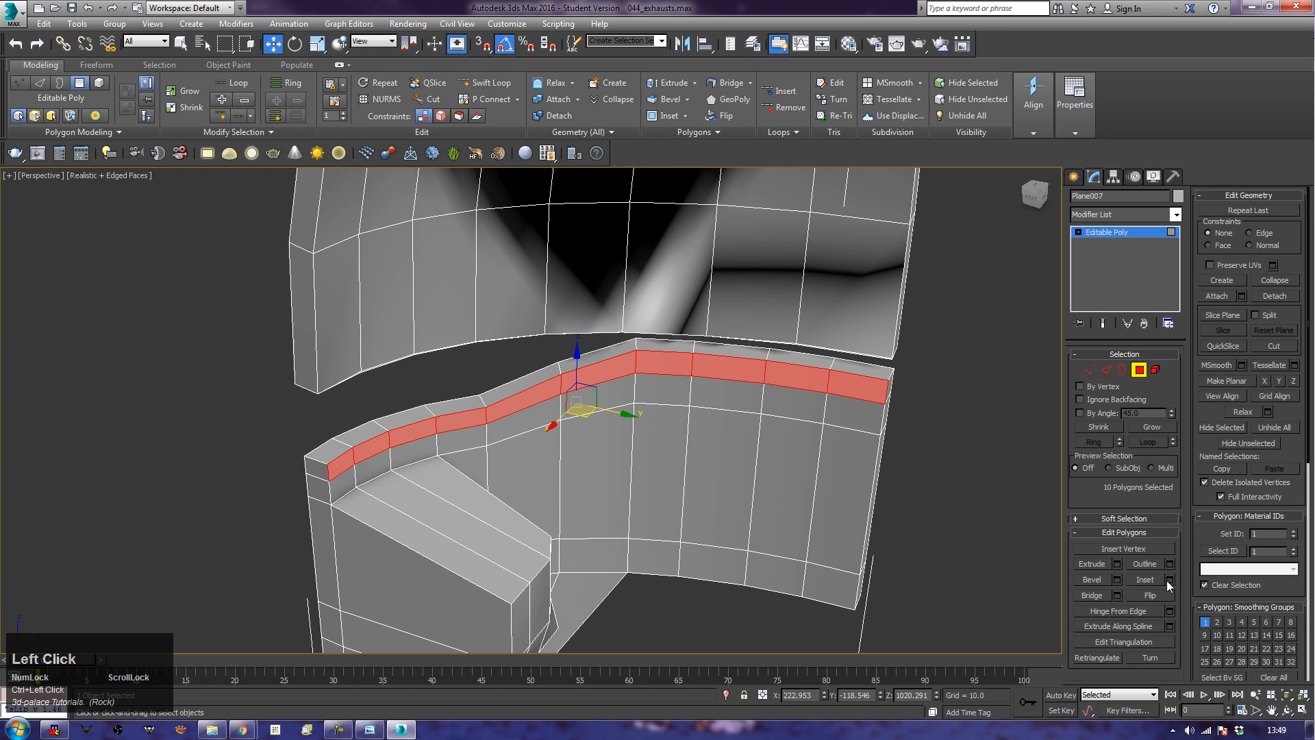
Step: Extrude the selected strip inward by 2.997 using the Local Normal type
click(1118, 564)
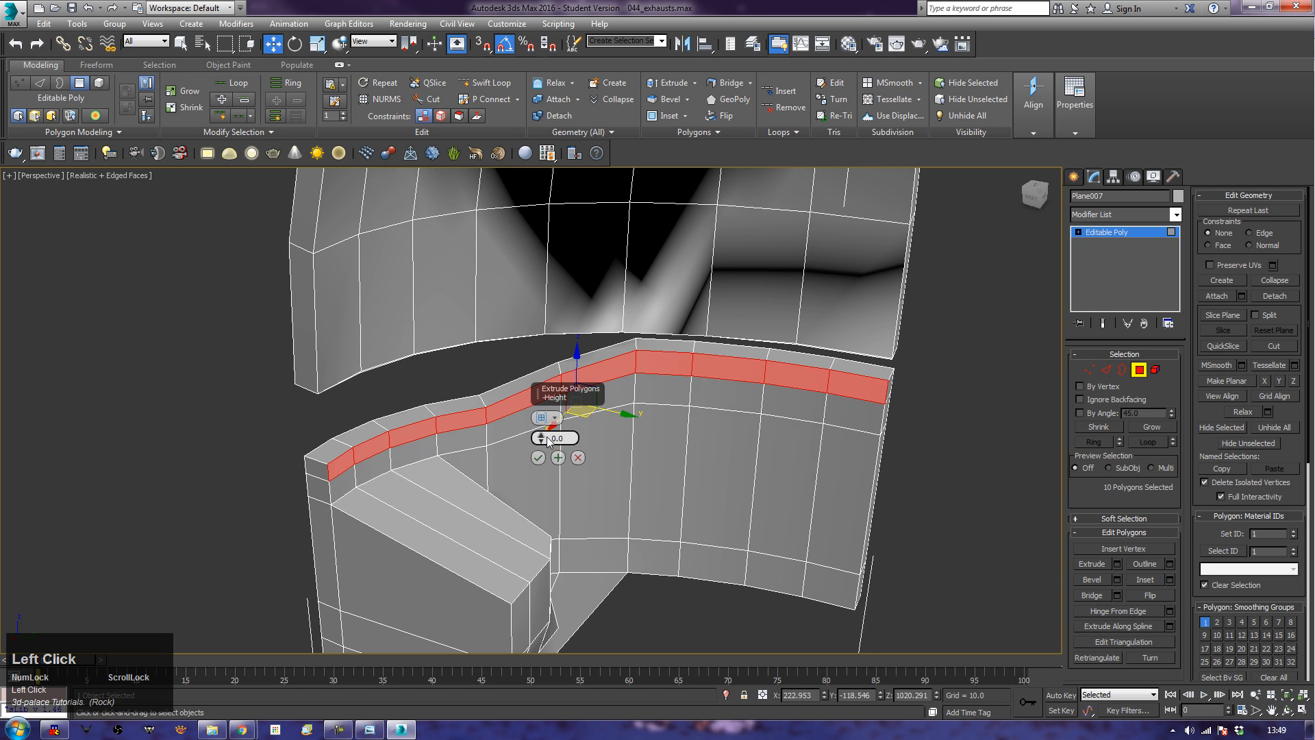
drag(547, 439, 541, 429)
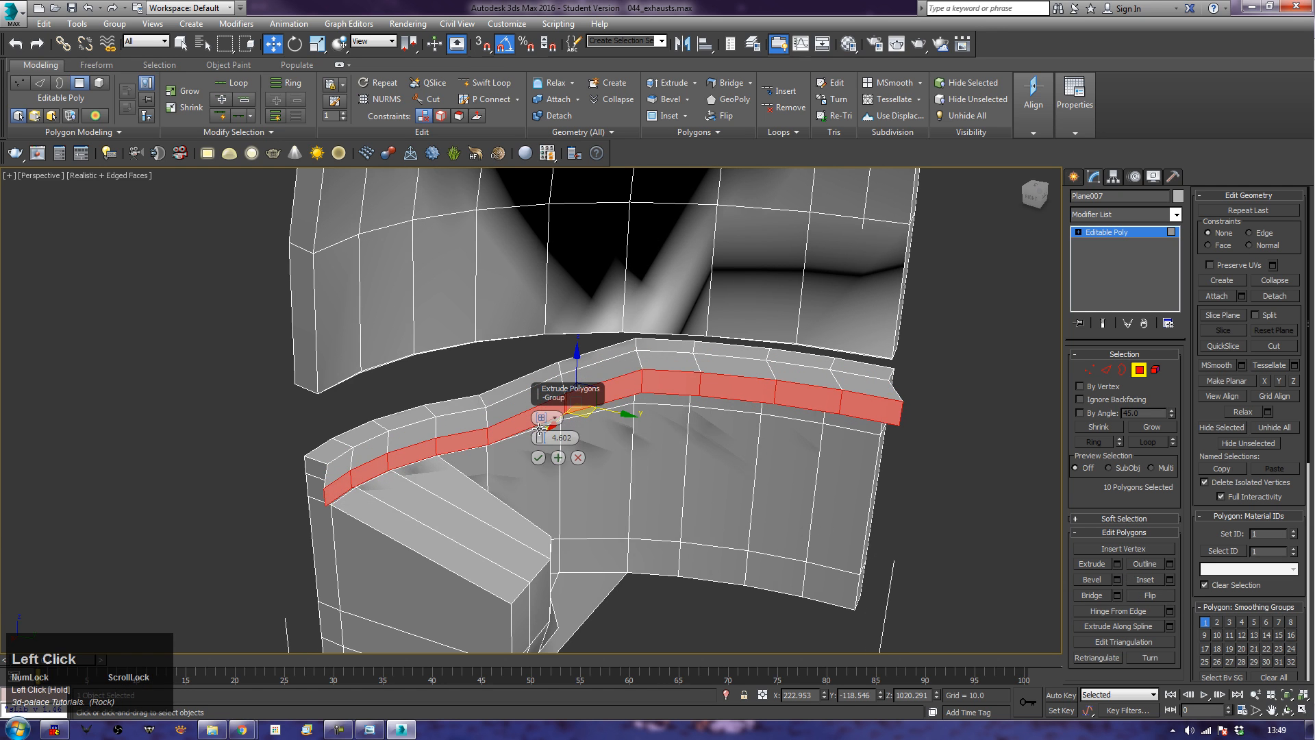
click(543, 418)
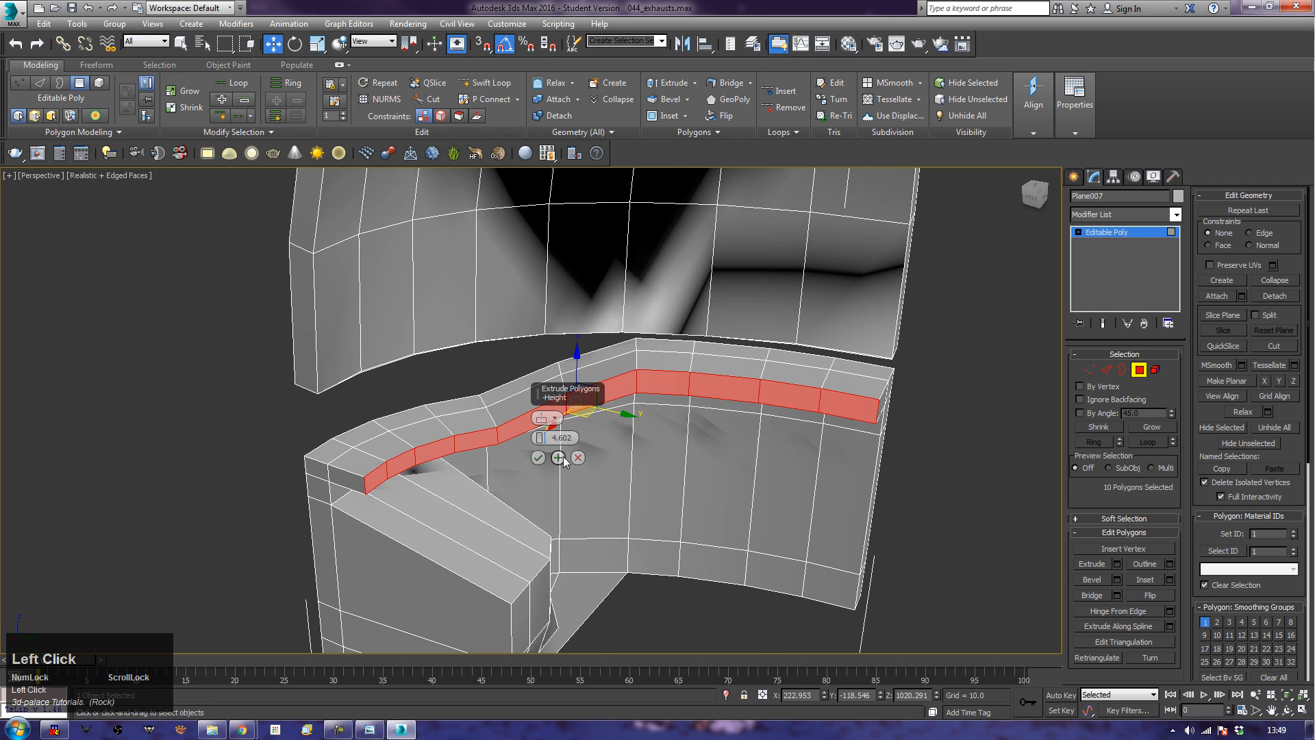
alt+middle_drag(389, 503, 440, 506)
drag(539, 443, 539, 445)
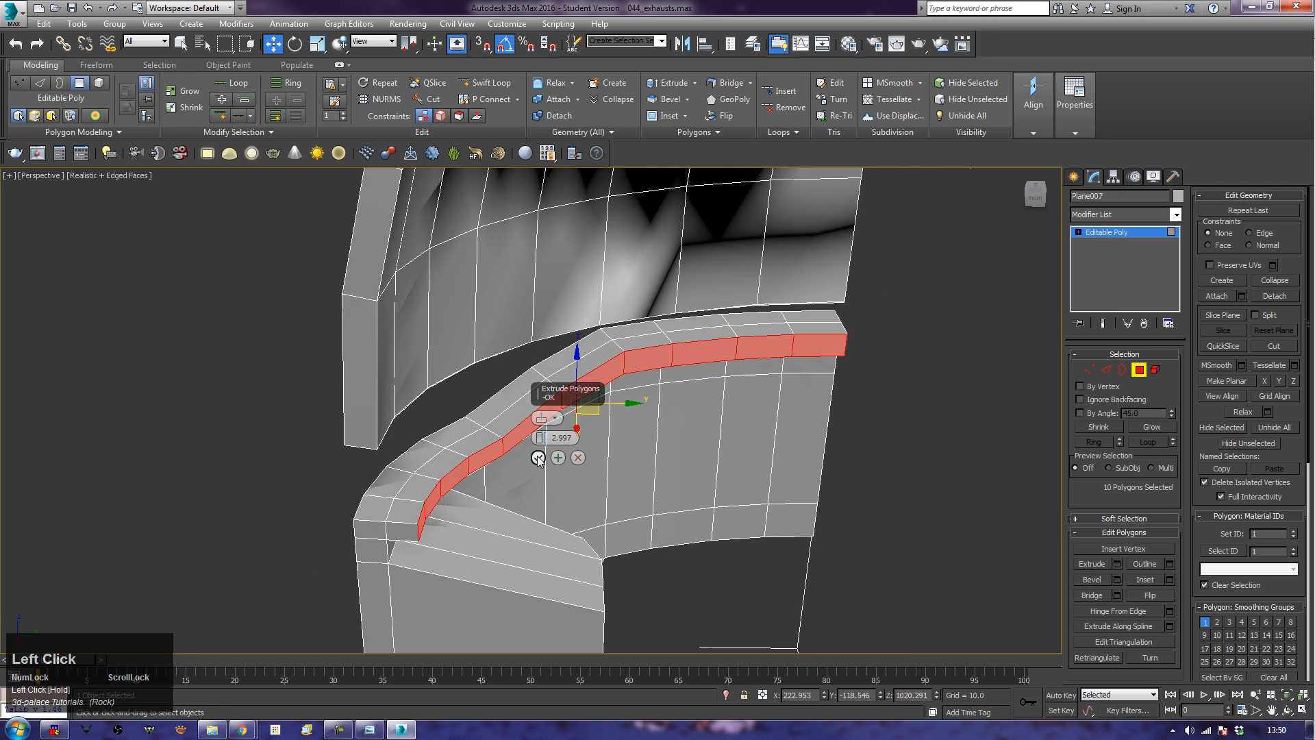
click(538, 458)
alt+middle_drag(539, 457, 414, 484)
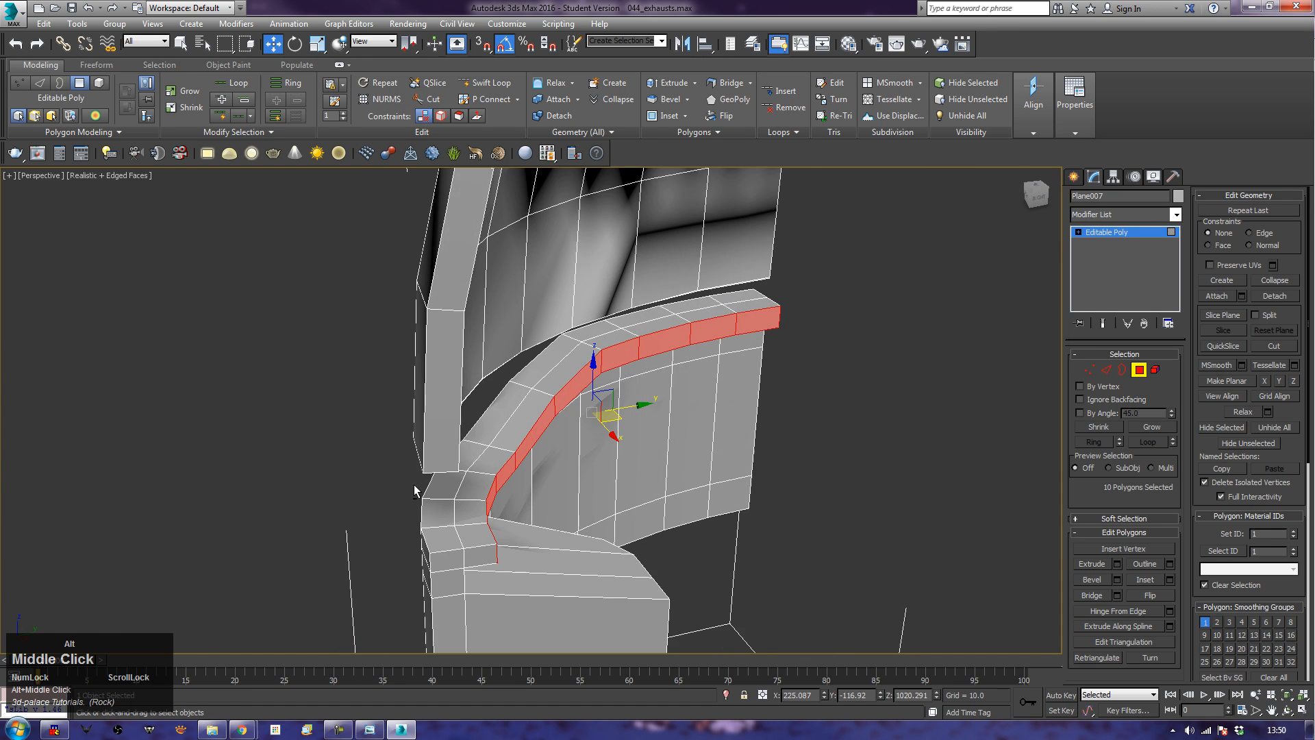
Step: Extrude the same strip a second time with a height of 1.177
click(1115, 565)
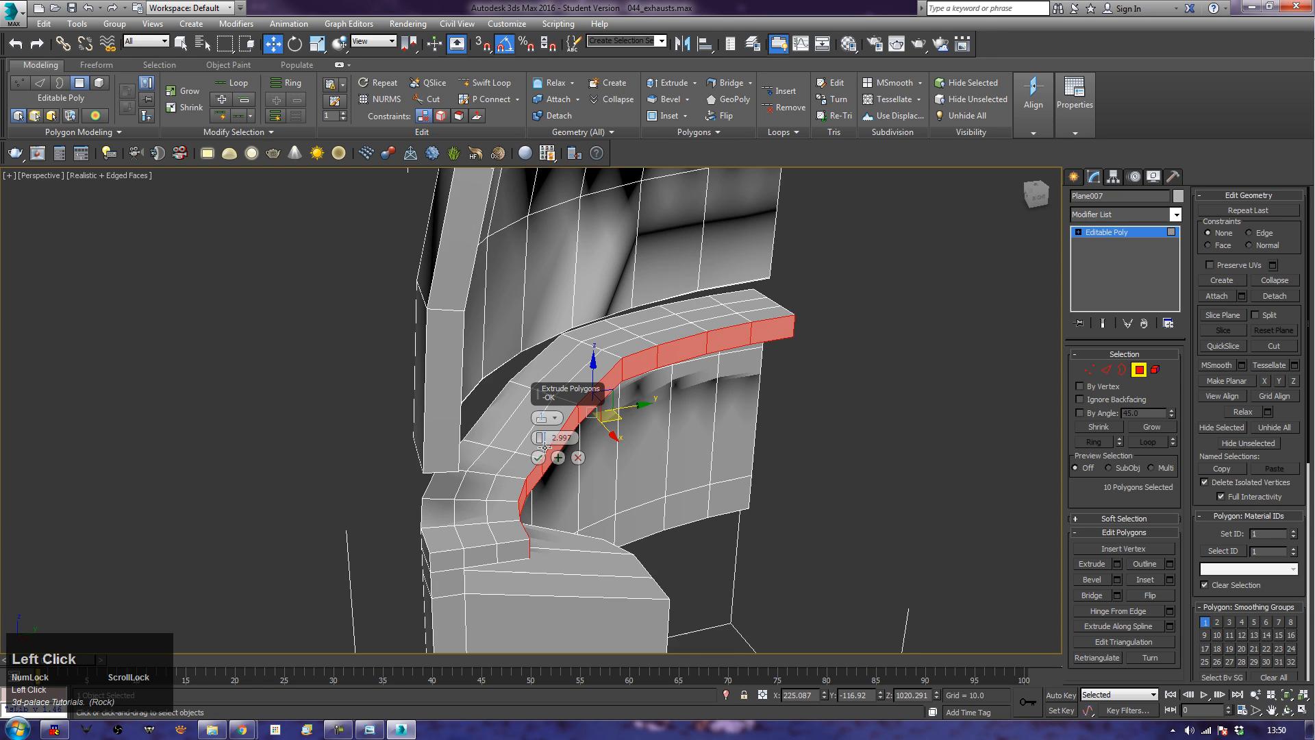
drag(542, 439, 544, 452)
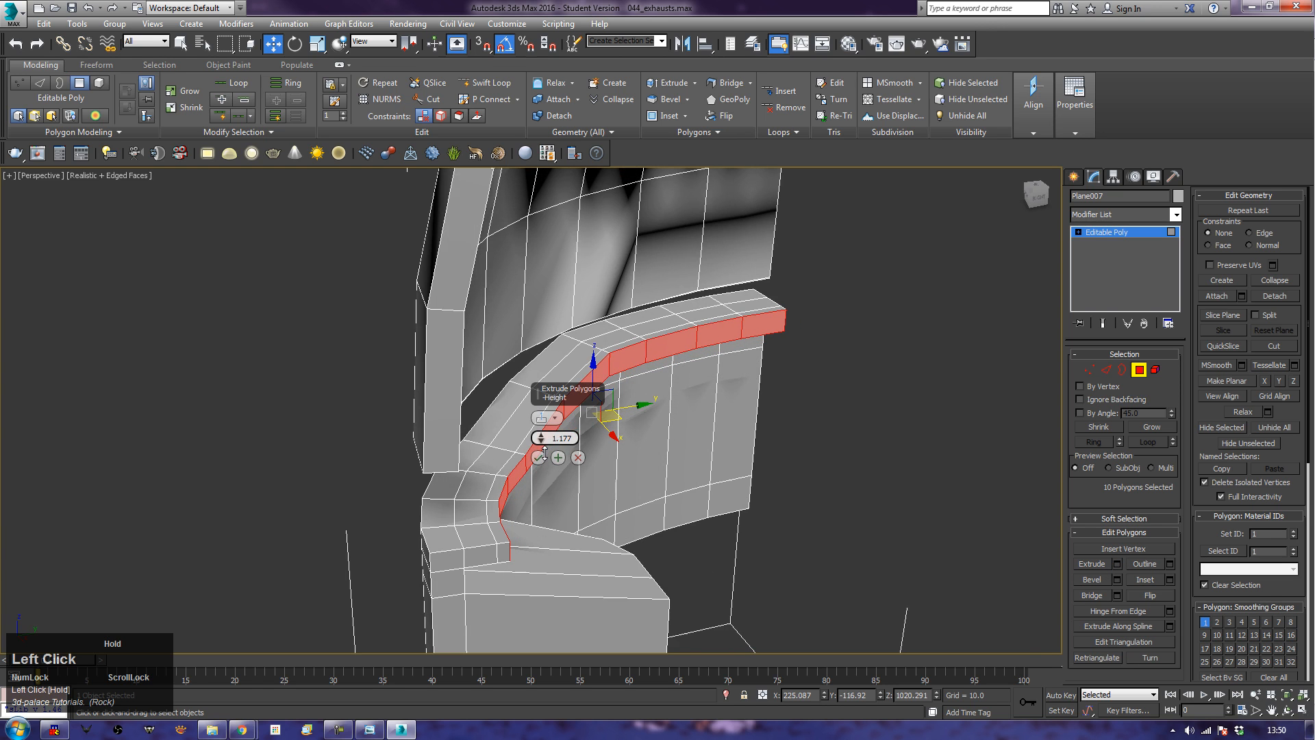
click(538, 458)
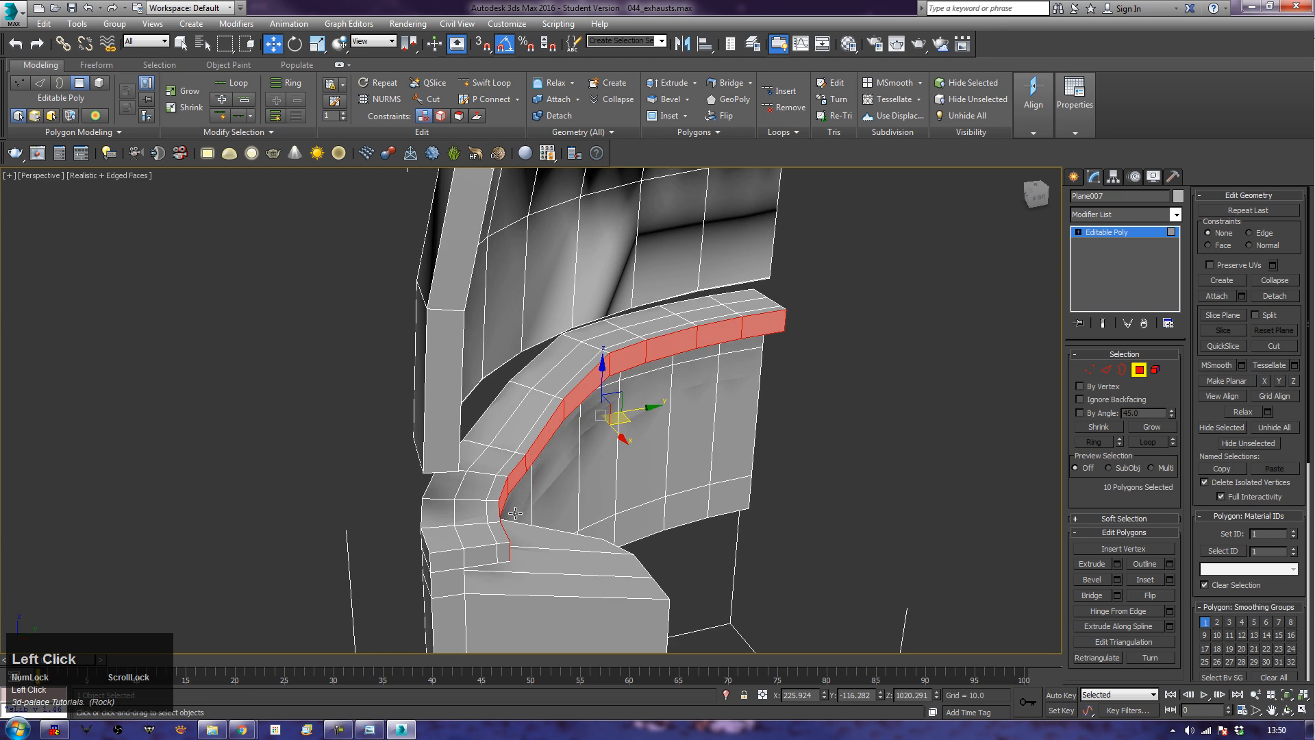
Step: Select the ten narrow polygons along the inner strip of the lip's top face, end to end
ctrl+click(493, 513)
ctrl+click(503, 480)
ctrl+click(514, 463)
ctrl+click(530, 440)
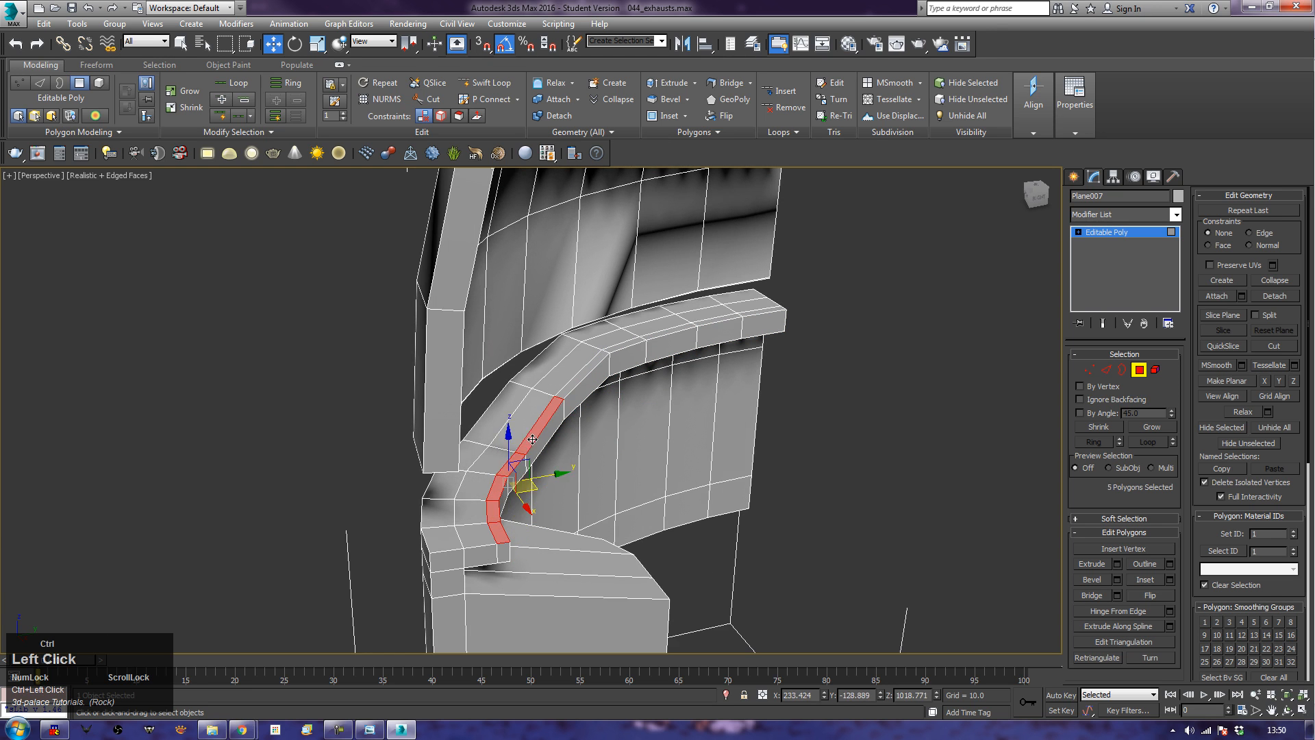
ctrl+click(583, 375)
ctrl+click(620, 346)
alt+middle_drag(620, 346, 696, 375)
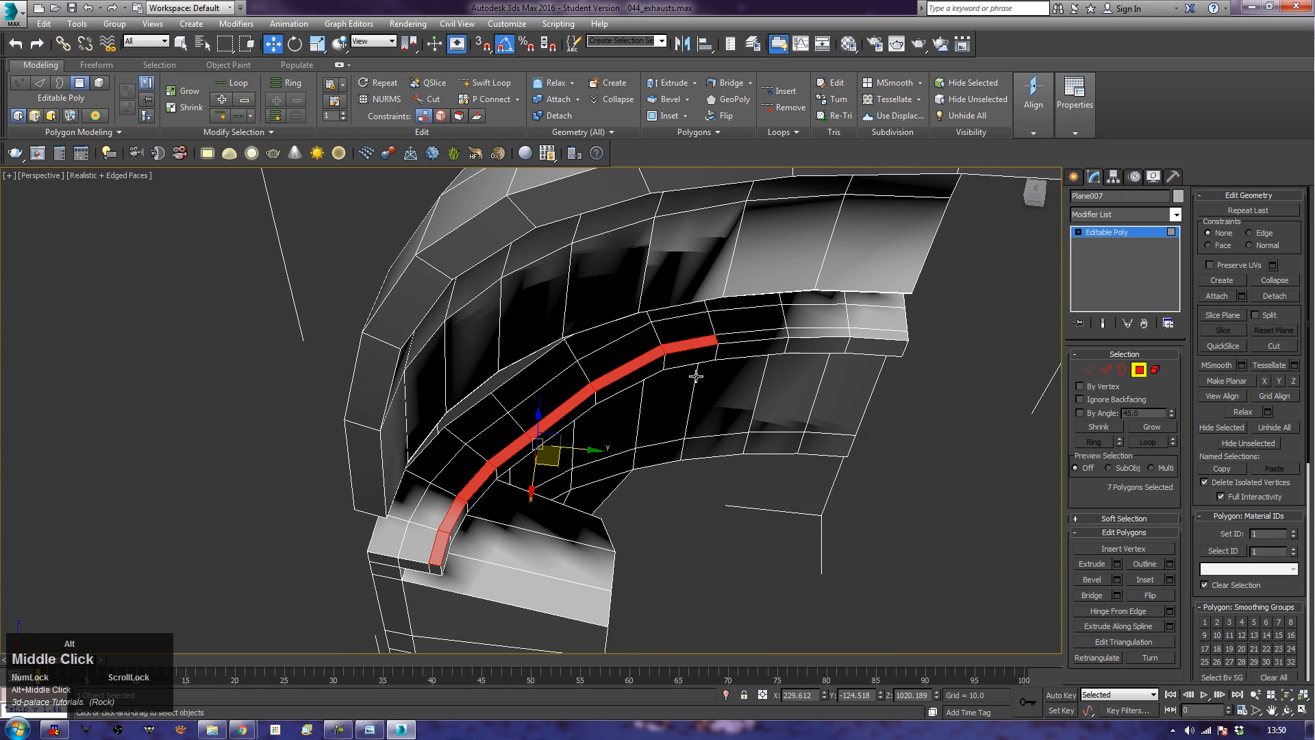
ctrl+click(769, 333)
ctrl+click(812, 330)
ctrl+click(871, 334)
alt+middle_drag(872, 334, 773, 343)
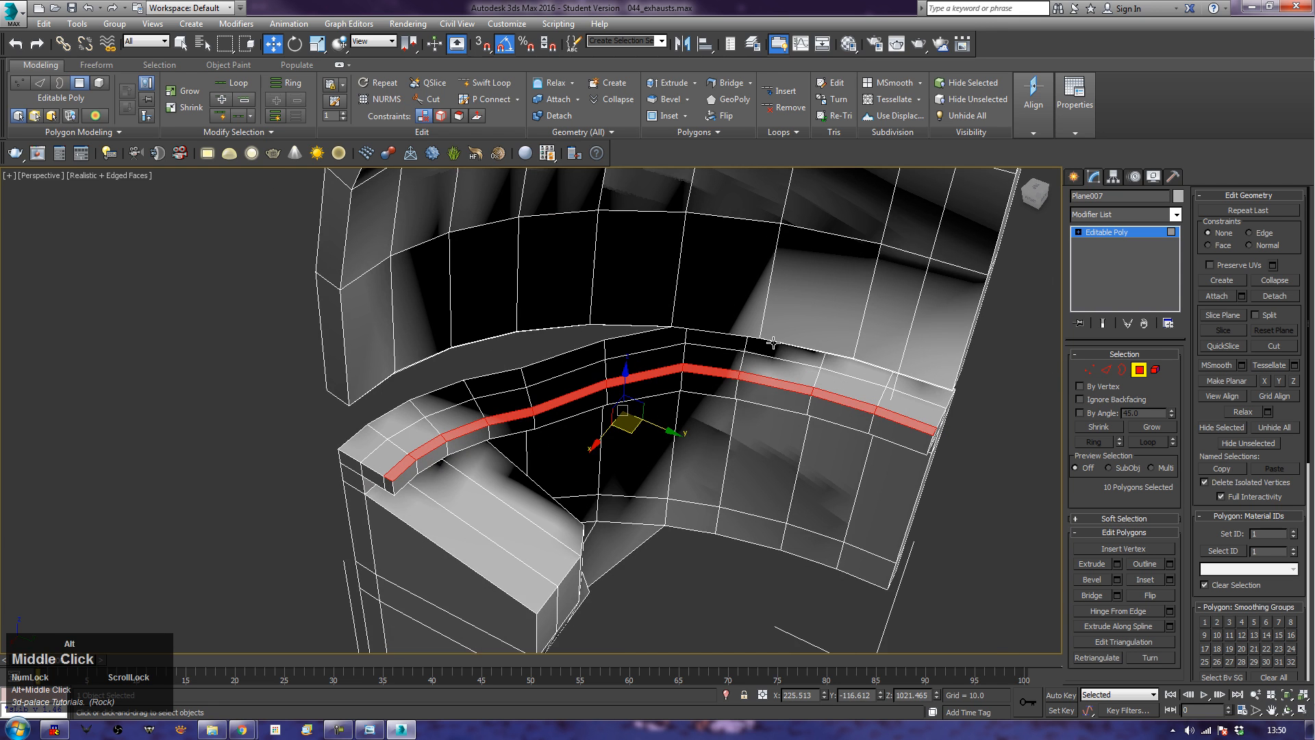
Step: Extrude the selected strip upward into a thin upright wall along the lip's inner edge
click(1092, 564)
drag(925, 424, 952, 382)
alt+middle_drag(772, 461, 798, 389)
key(w)
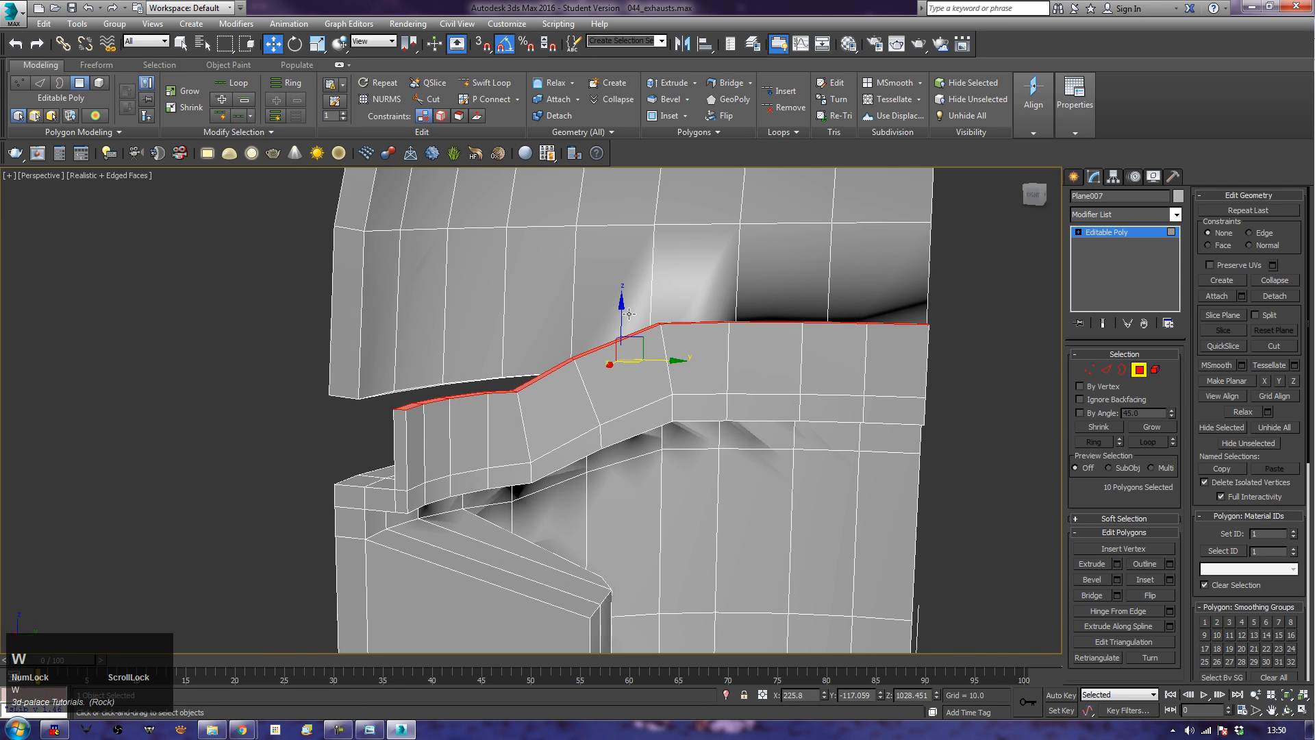
Step: Raise the wall's top polygons slightly and scale them almost flat along Z
drag(619, 309, 533, 672)
key(e)
key(r)
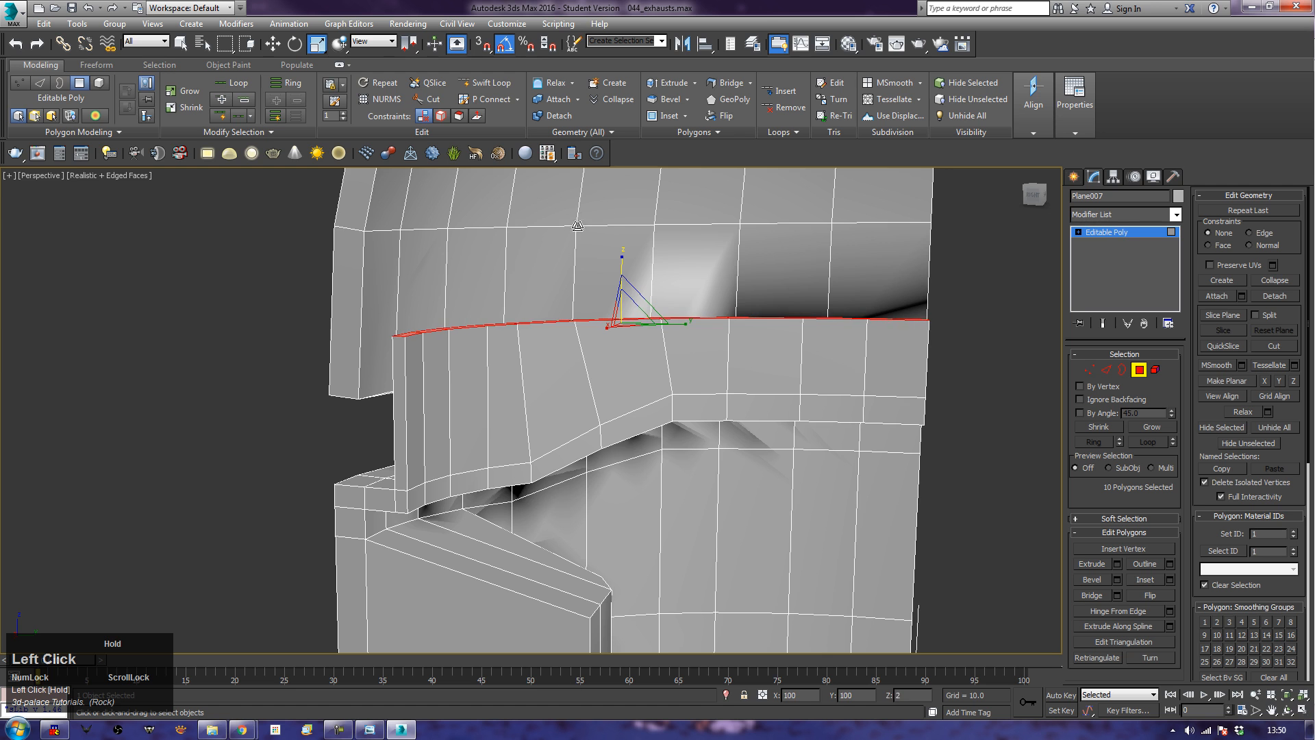
alt+middle_drag(418, 400, 480, 408)
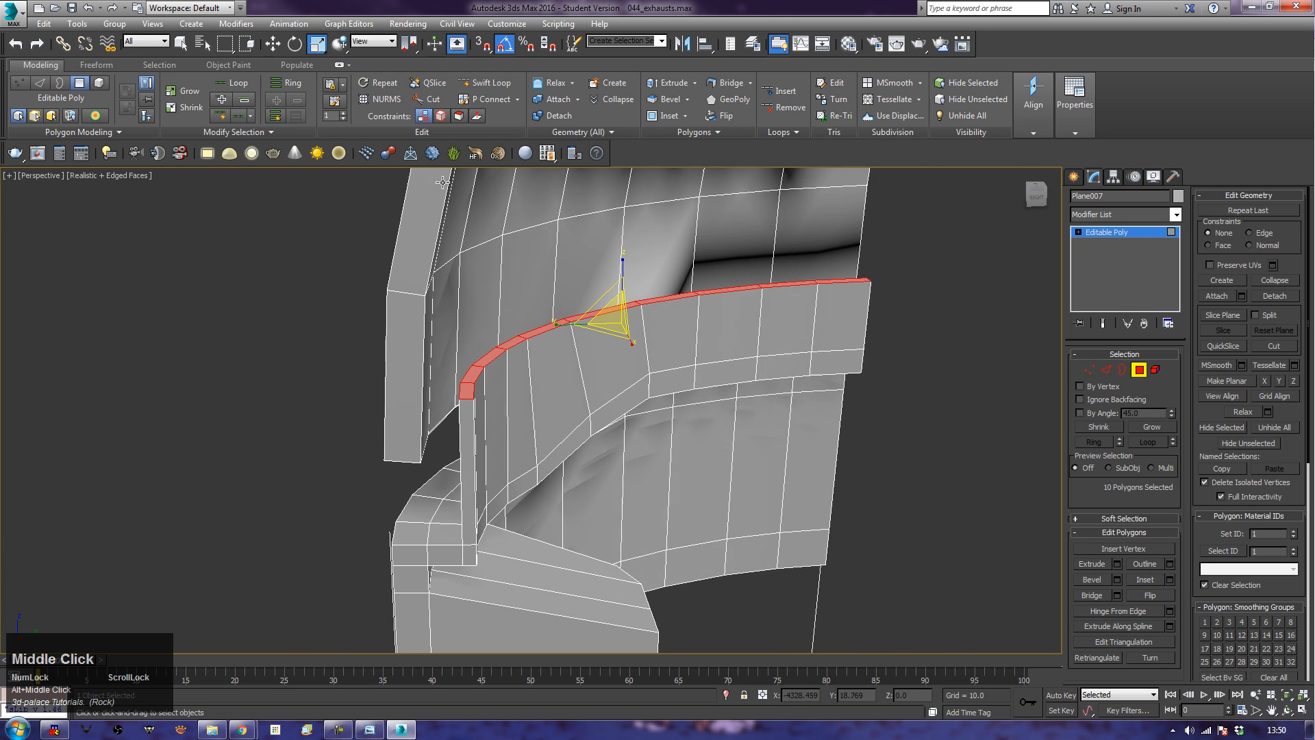
Step: Insert an edge loop just below the top edge of the upright wall with Swift Loop
click(1140, 371)
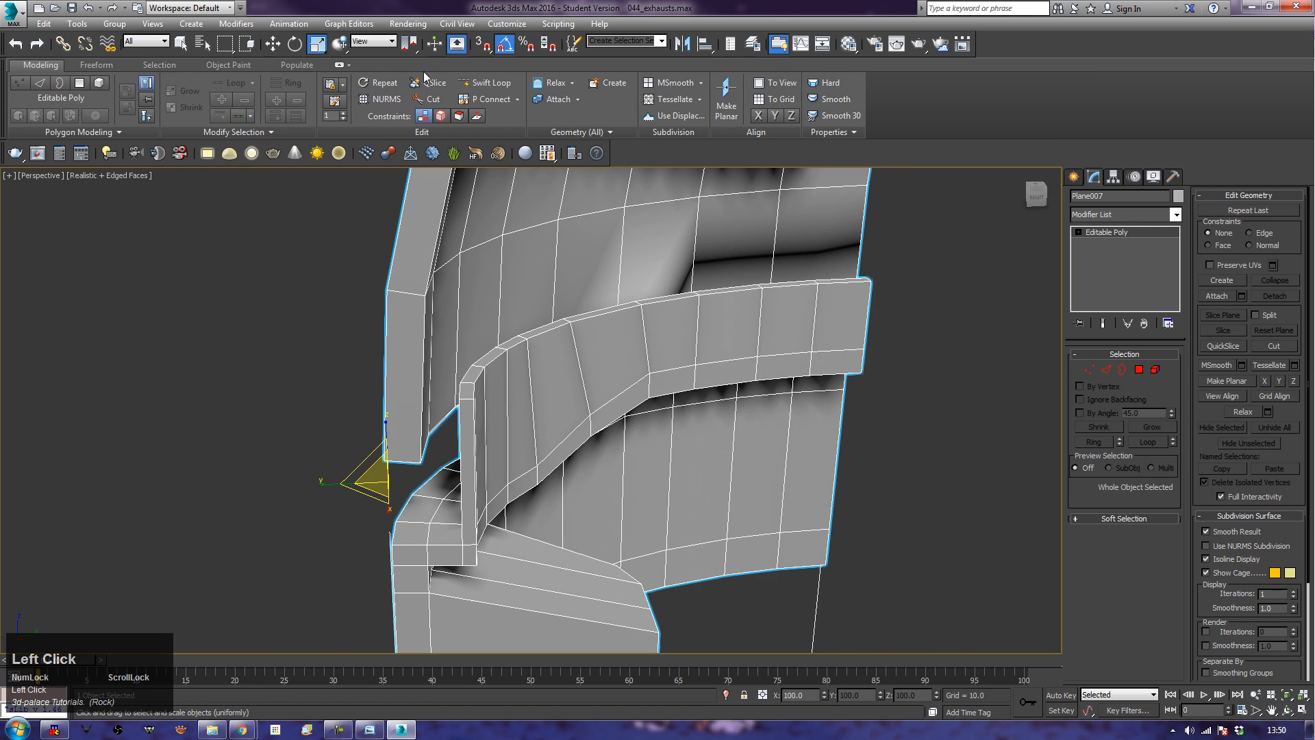
click(486, 82)
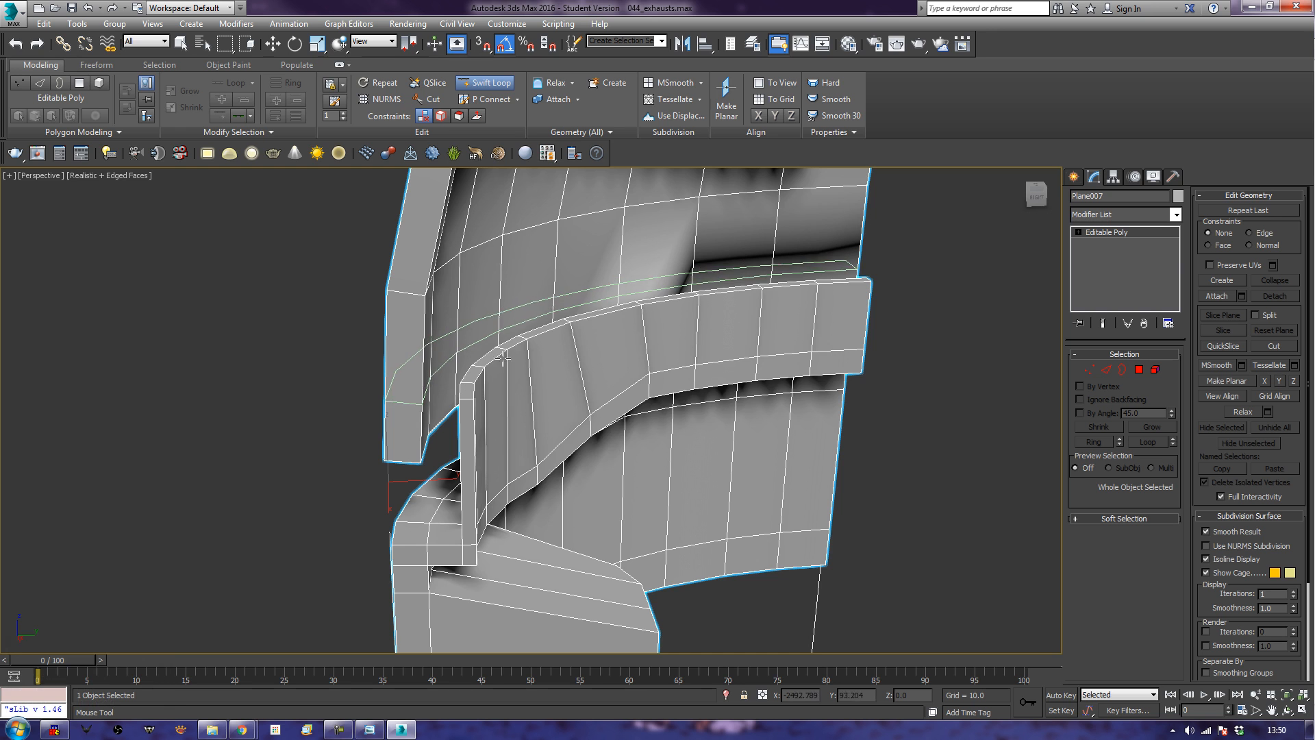
click(431, 370)
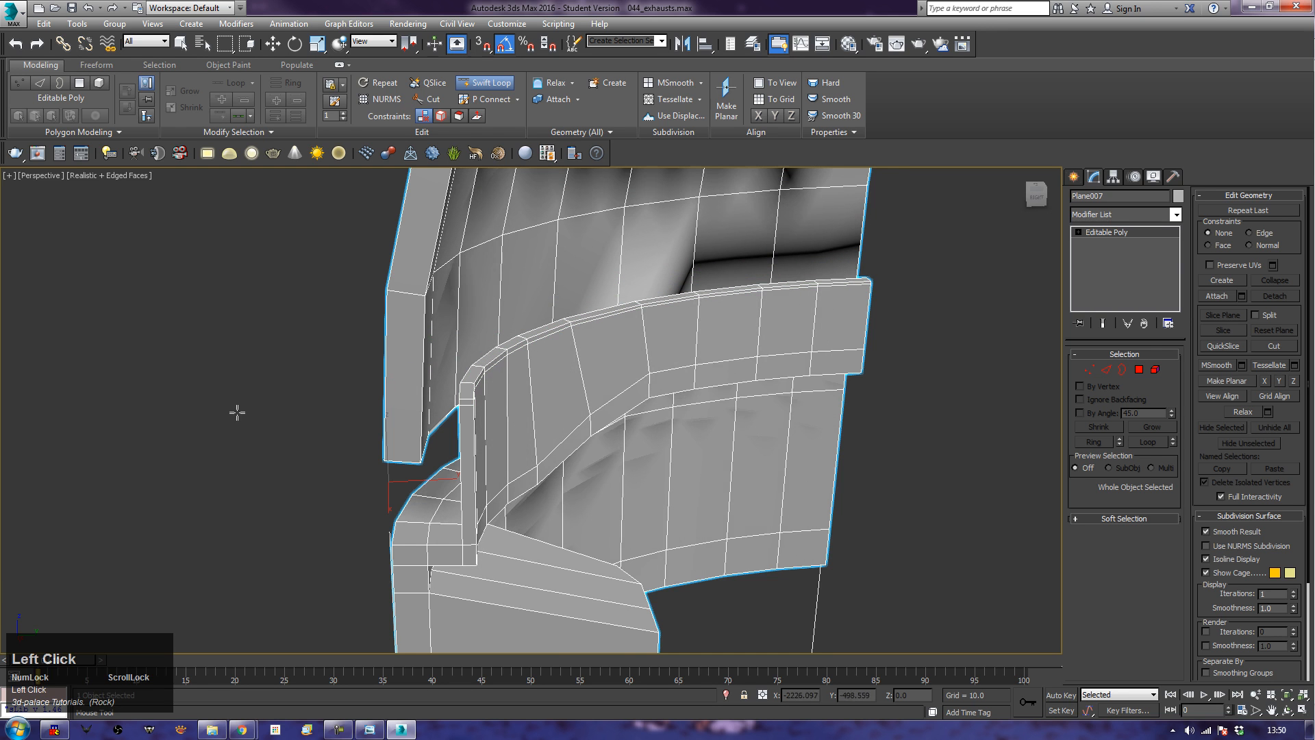
alt+middle_drag(256, 502, 655, 565)
scroll(655, 565, down, 2)
right_click(925, 412)
alt+middle_drag(925, 413, 708, 392)
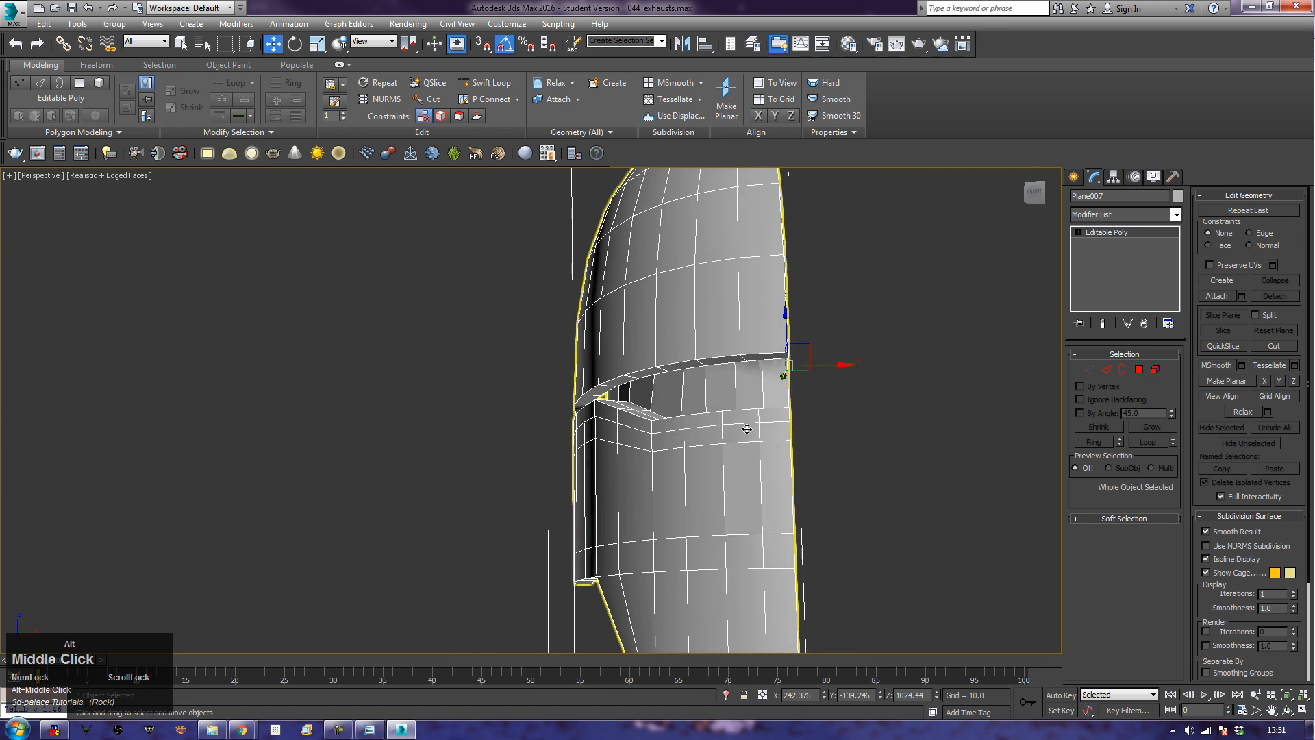
Step: Add a Symmetry modifier to the panel object
alt+middle_drag(344, 382, 294, 506)
scroll(370, 523, down, 3)
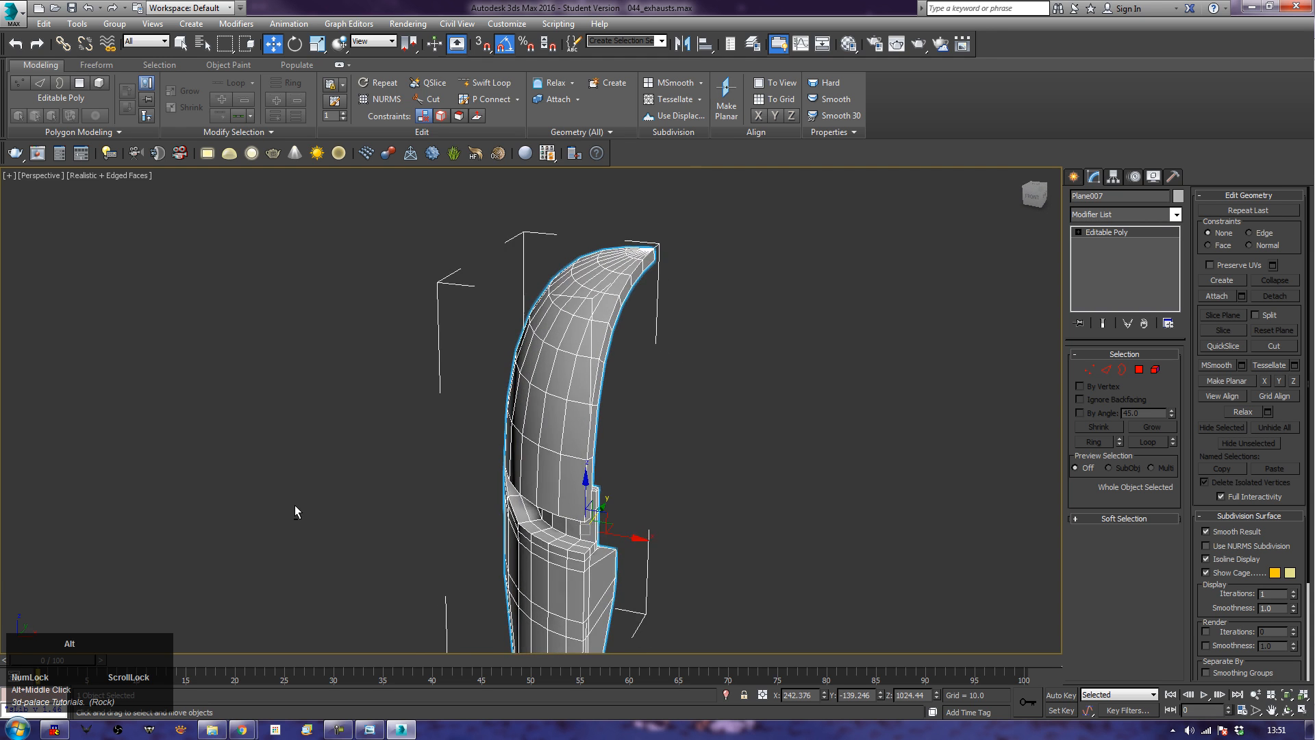
middle_drag(570, 555, 618, 421)
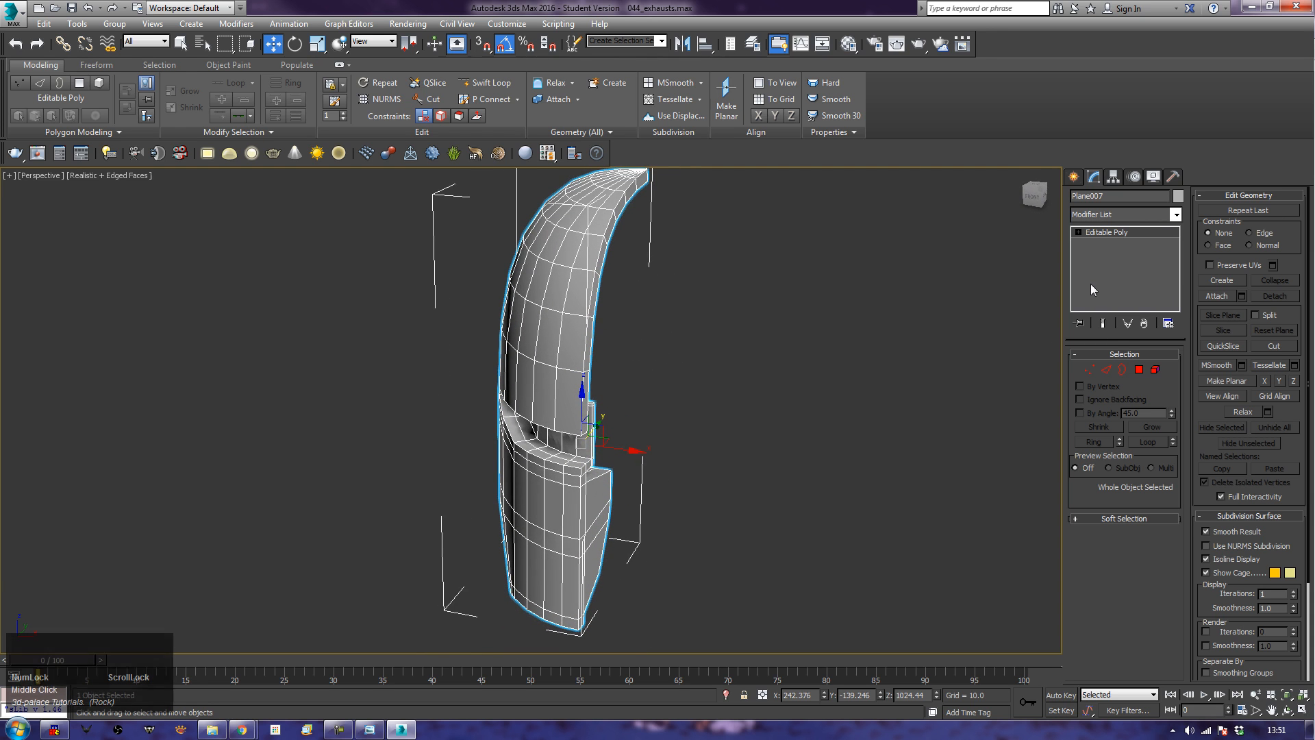
click(1111, 220)
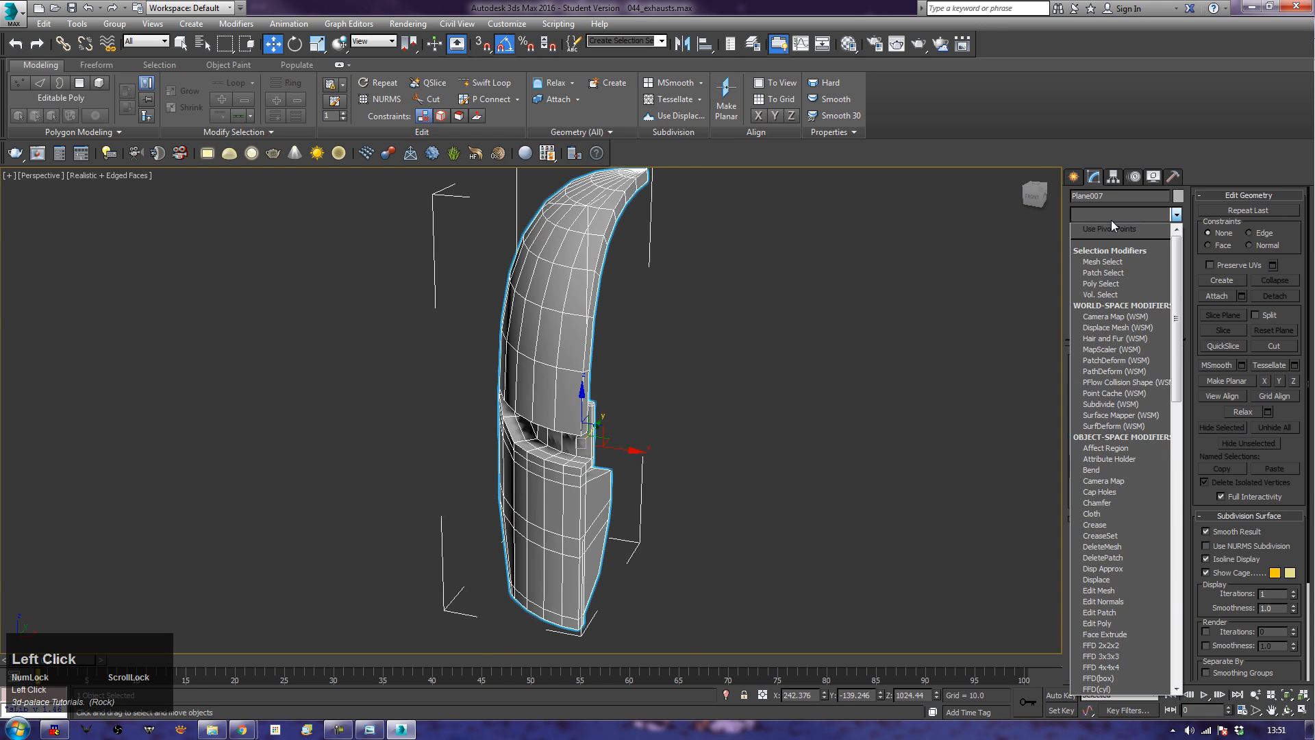
key(s)
key(s)
key(s)
key(s)
key(s)
key(s)
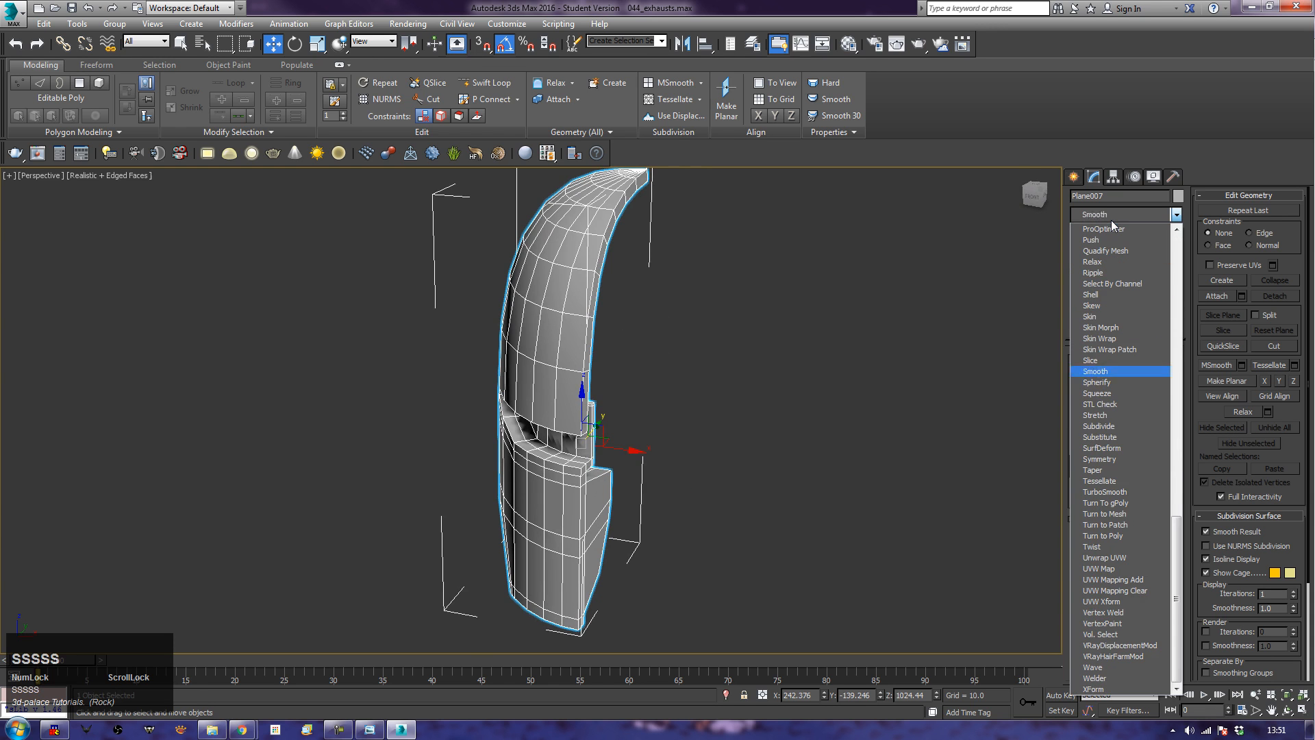
key(s)
key(s)
key(s)
key(s)
key(s)
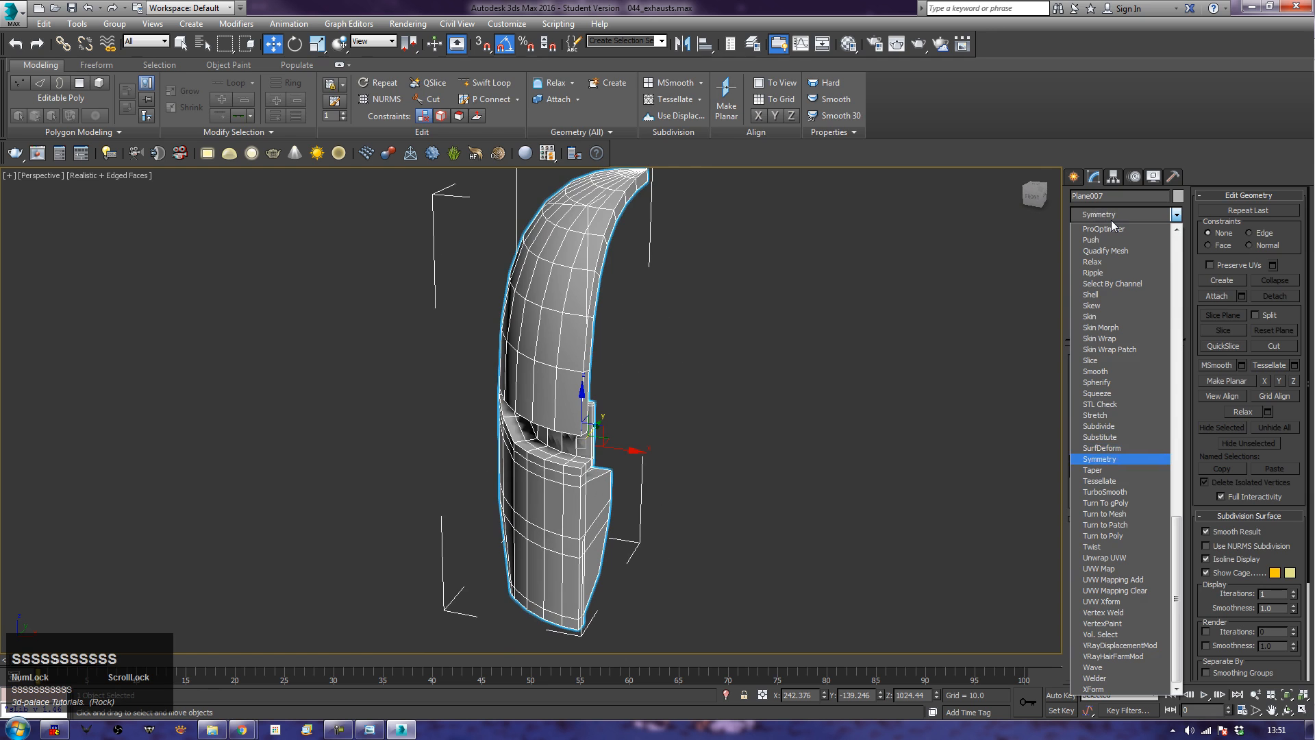
key(Return)
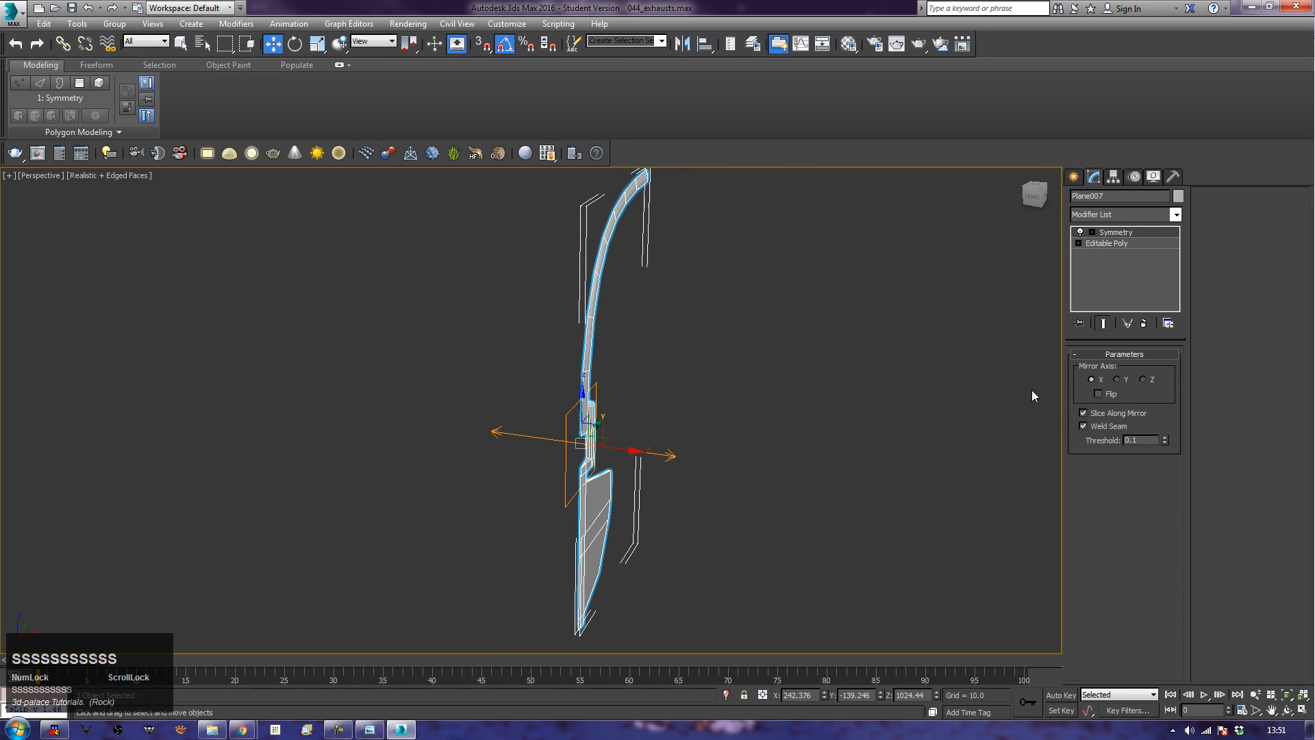
Step: Enable Flip on the X mirror axis and move the mirror plane along X to about 245, separating the two halves
click(1099, 394)
alt+middle_drag(827, 480, 853, 474)
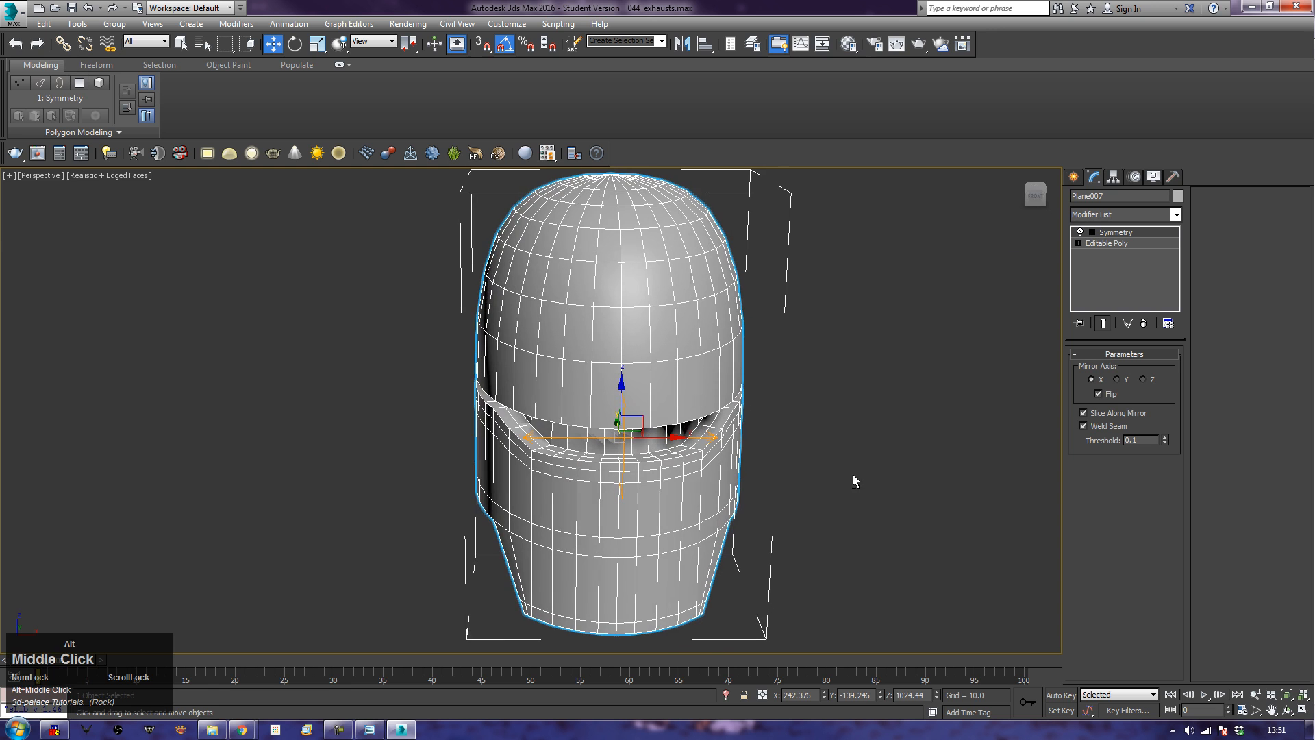
click(1116, 232)
middle_drag(870, 414, 815, 374)
drag(737, 379, 759, 383)
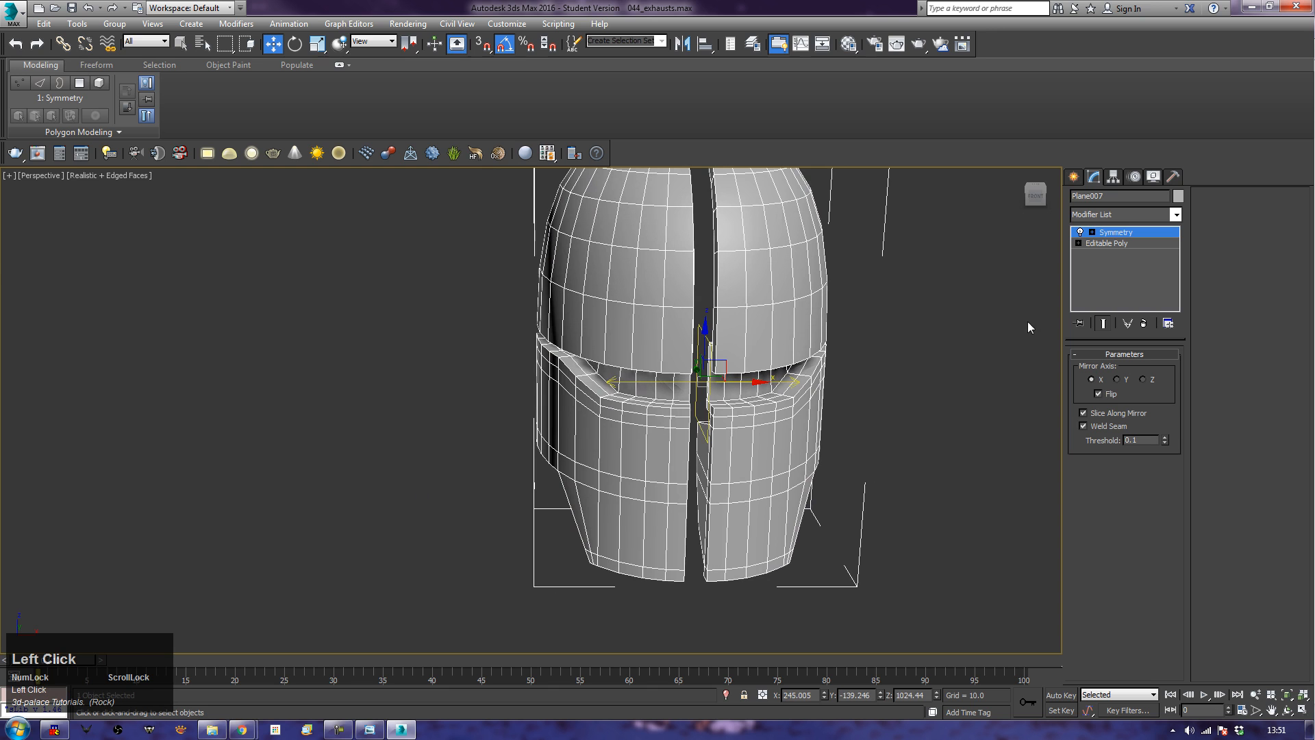
Step: Show the end result from the Editable Poly level, deselect the object, and examine the mirrored halves from the inside
click(1082, 323)
click(1115, 244)
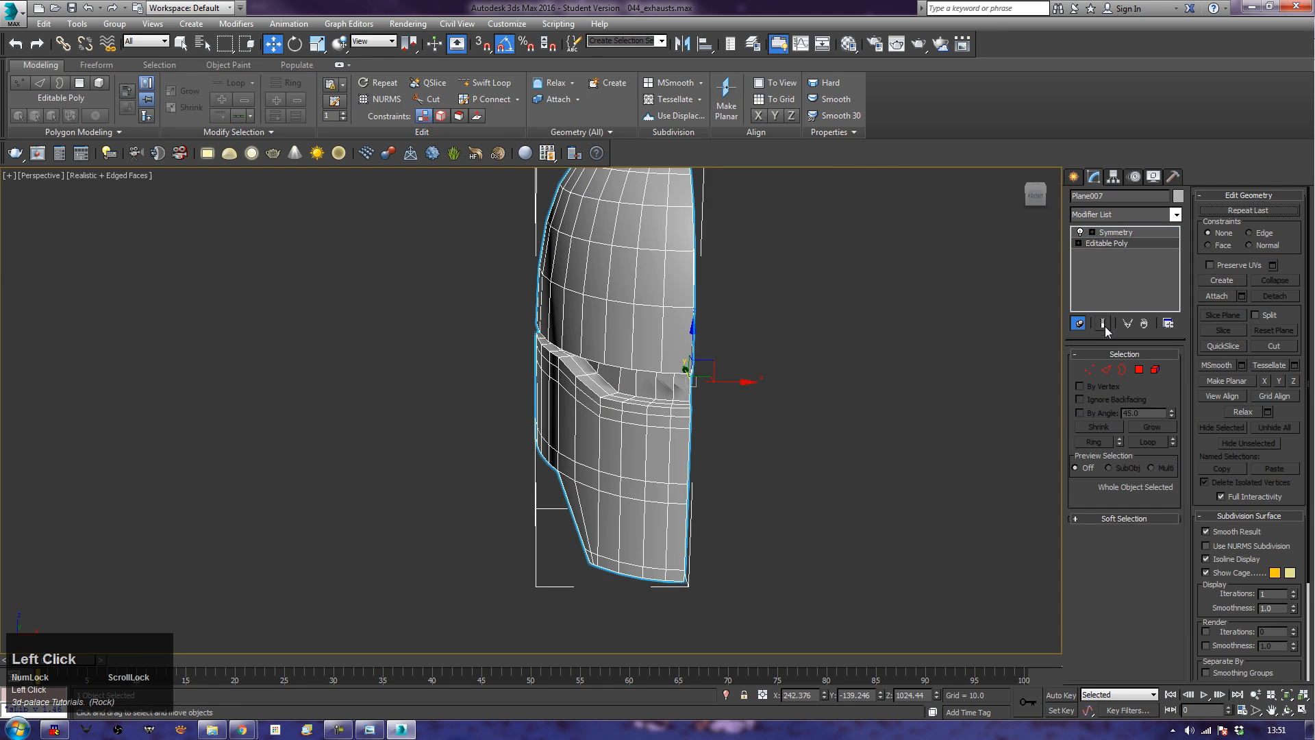
click(1103, 324)
click(400, 484)
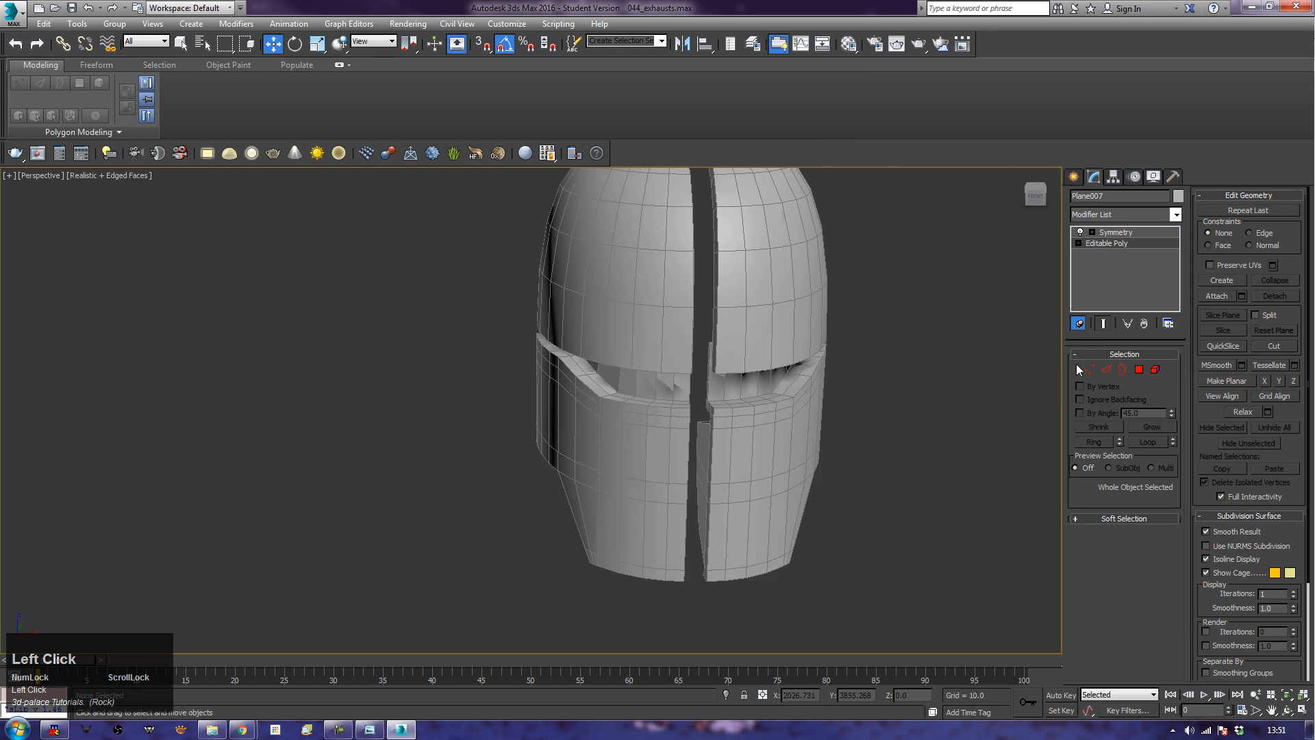
alt+middle_drag(685, 405, 550, 419)
alt+middle_drag(390, 370, 652, 363)
middle_drag(292, 472, 607, 484)
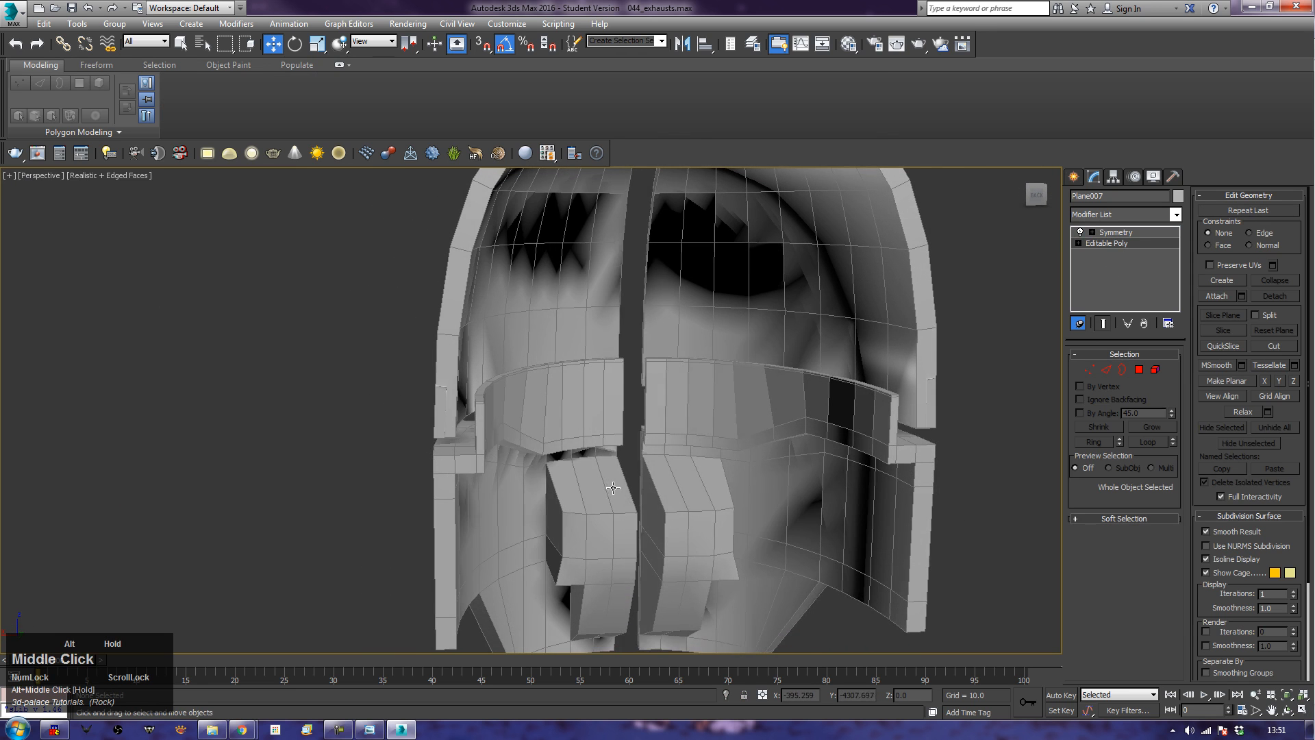
Step: Select the mirrored object and convert it to an Editable Poly
right_click(607, 484)
click(582, 476)
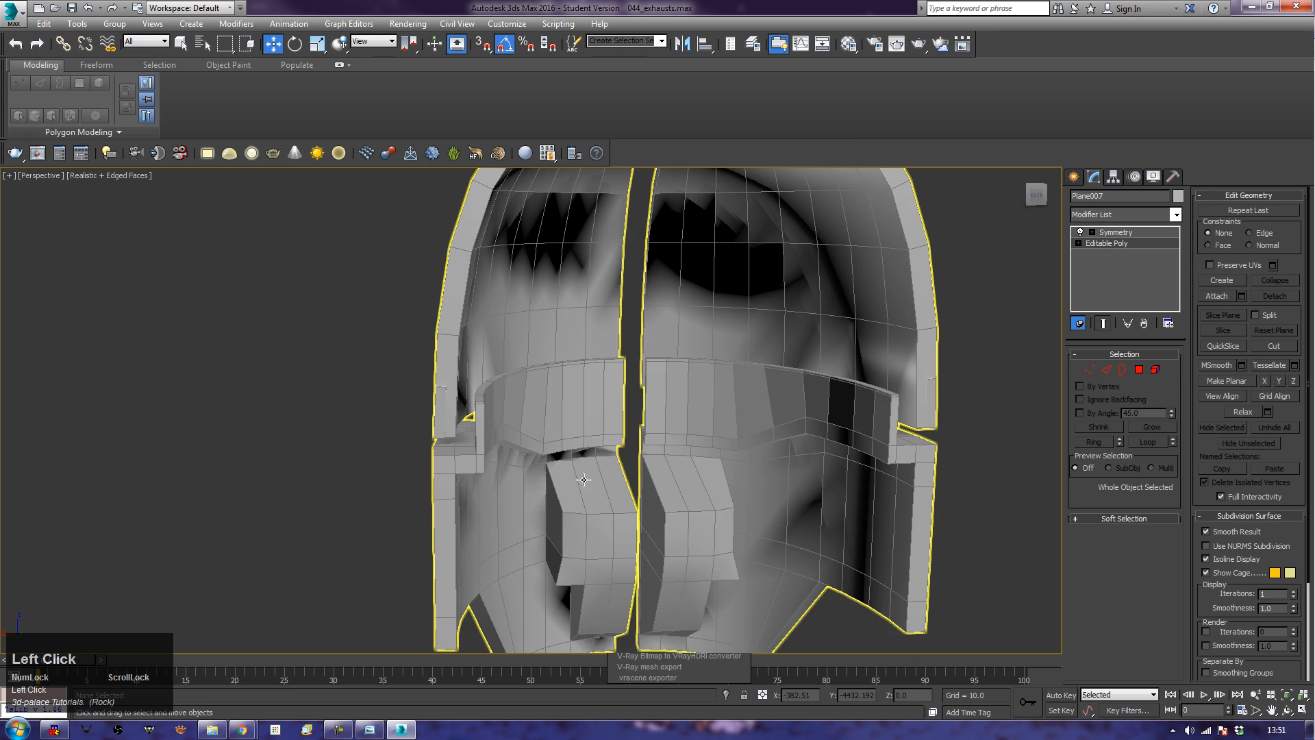
right_click(591, 424)
mouse_move(668, 563)
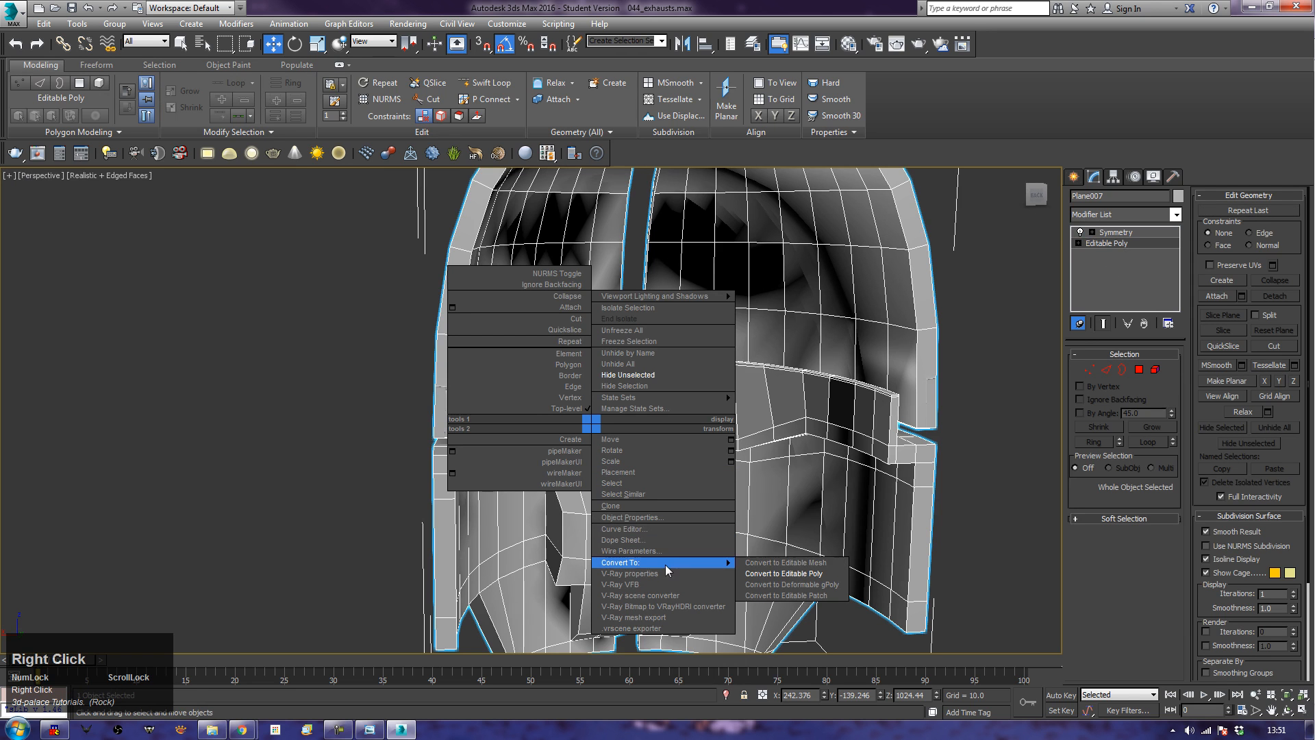
click(803, 574)
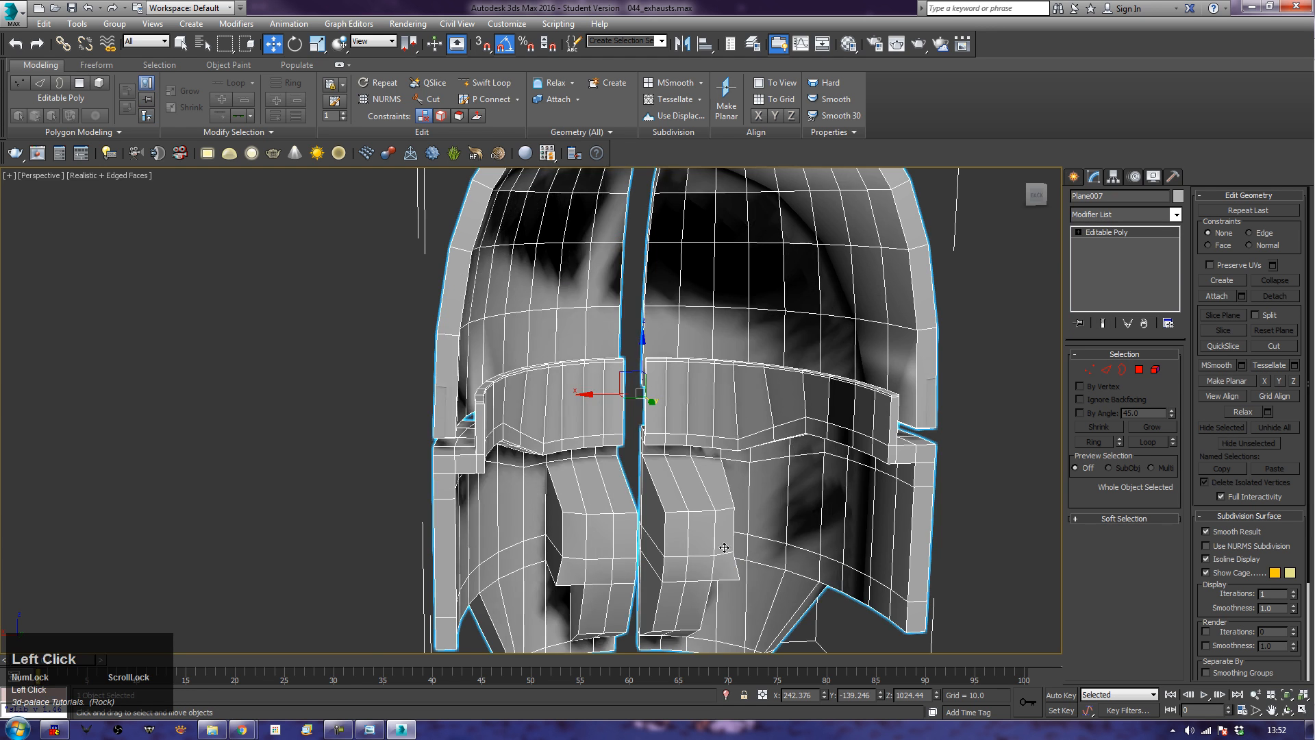
Step: Select the three facing side polygons on each half of the inner block and bridge them across the central gap
middle_drag(725, 485, 725, 462)
scroll(725, 462, up, 5)
alt+middle_click(569, 364)
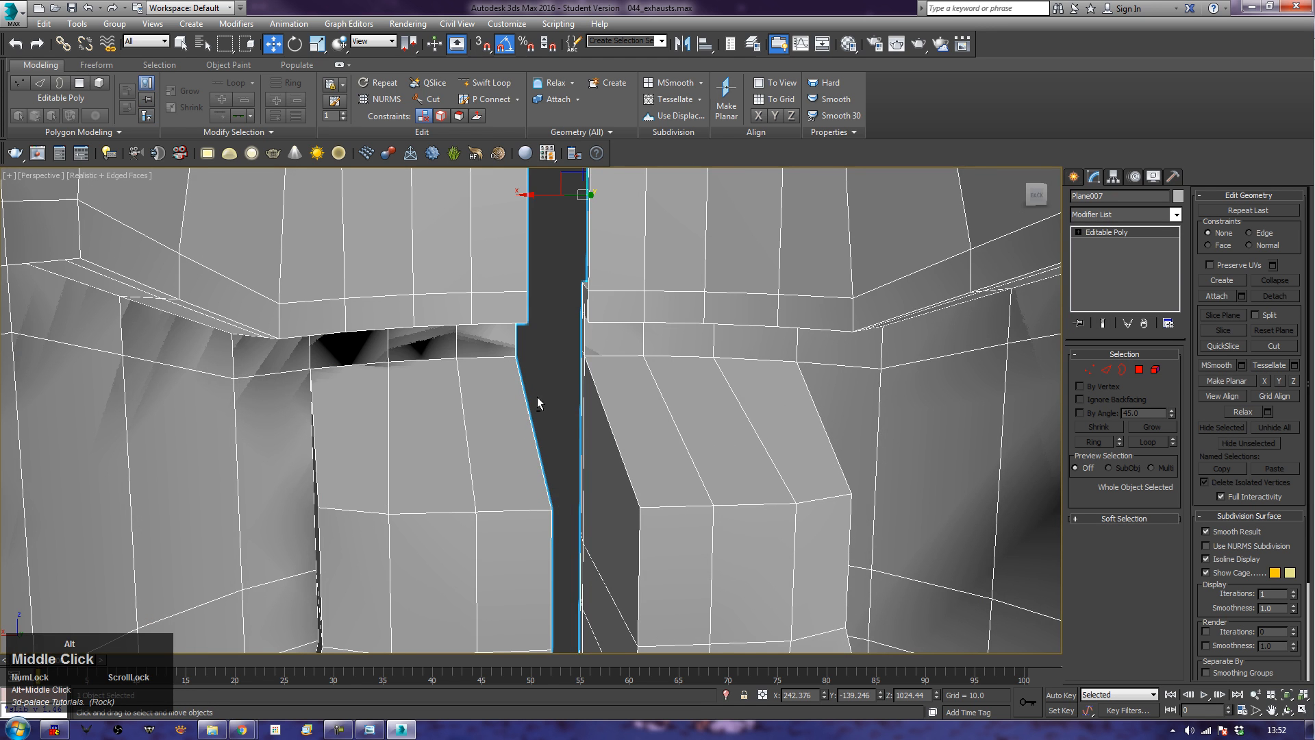
click(1139, 369)
alt+middle_drag(699, 329, 733, 332)
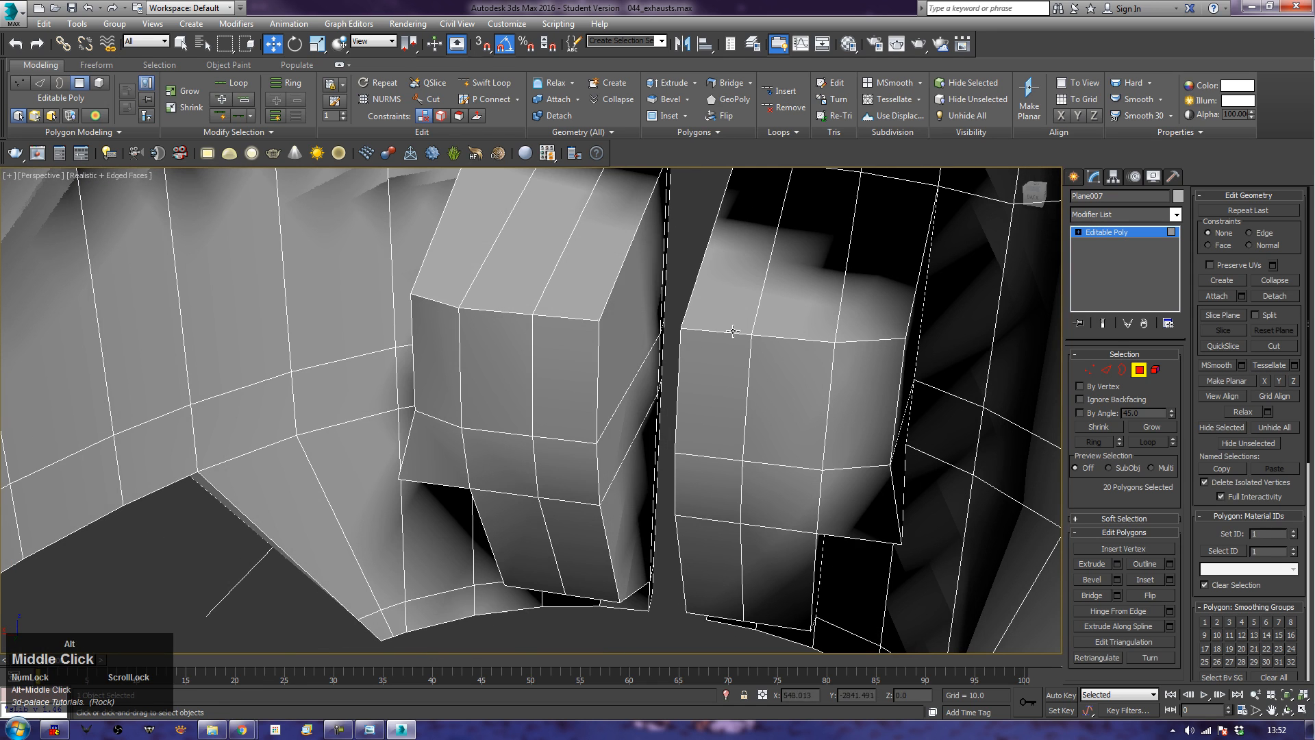
click(619, 365)
ctrl+click(625, 418)
ctrl+click(626, 471)
alt+middle_drag(627, 471, 711, 417)
ctrl+click(724, 391)
ctrl+click(717, 433)
ctrl+click(714, 498)
click(1099, 600)
Step: Select the five end polygons of the lip and upright wall on one side of the central gap
alt+middle_drag(874, 346, 719, 521)
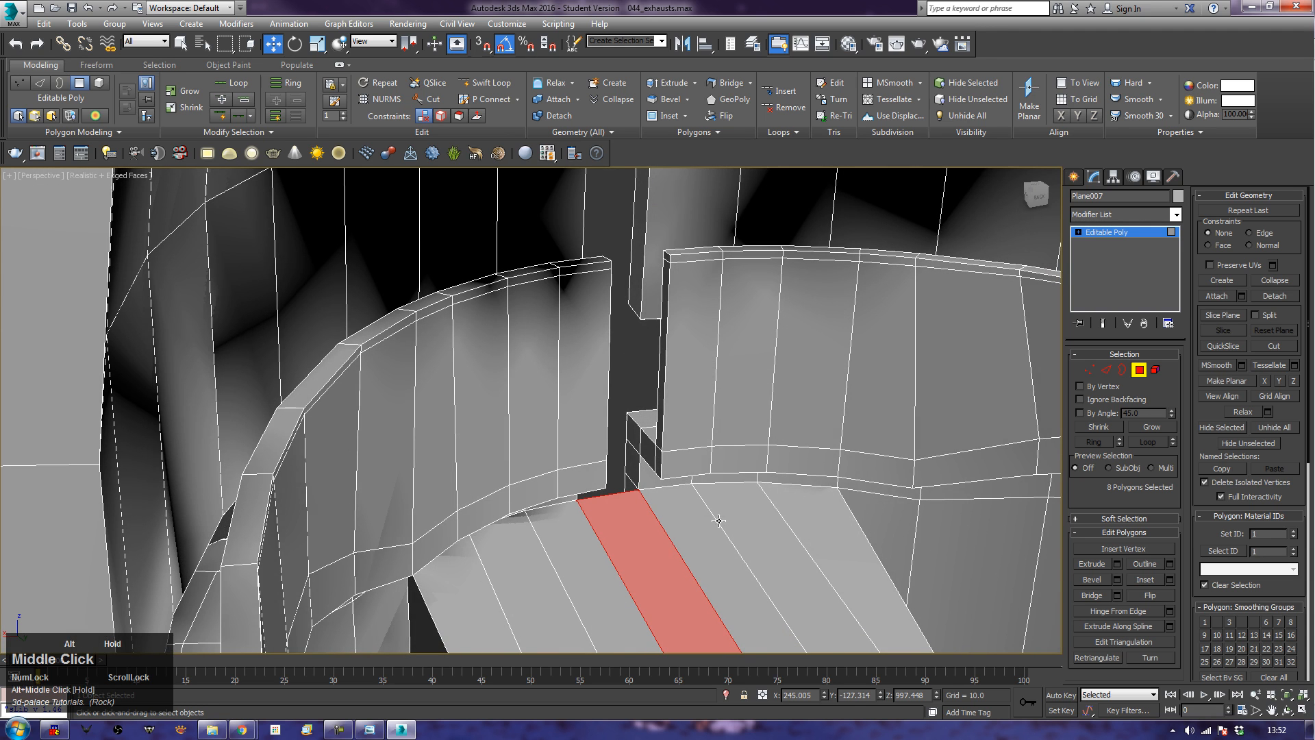
click(637, 442)
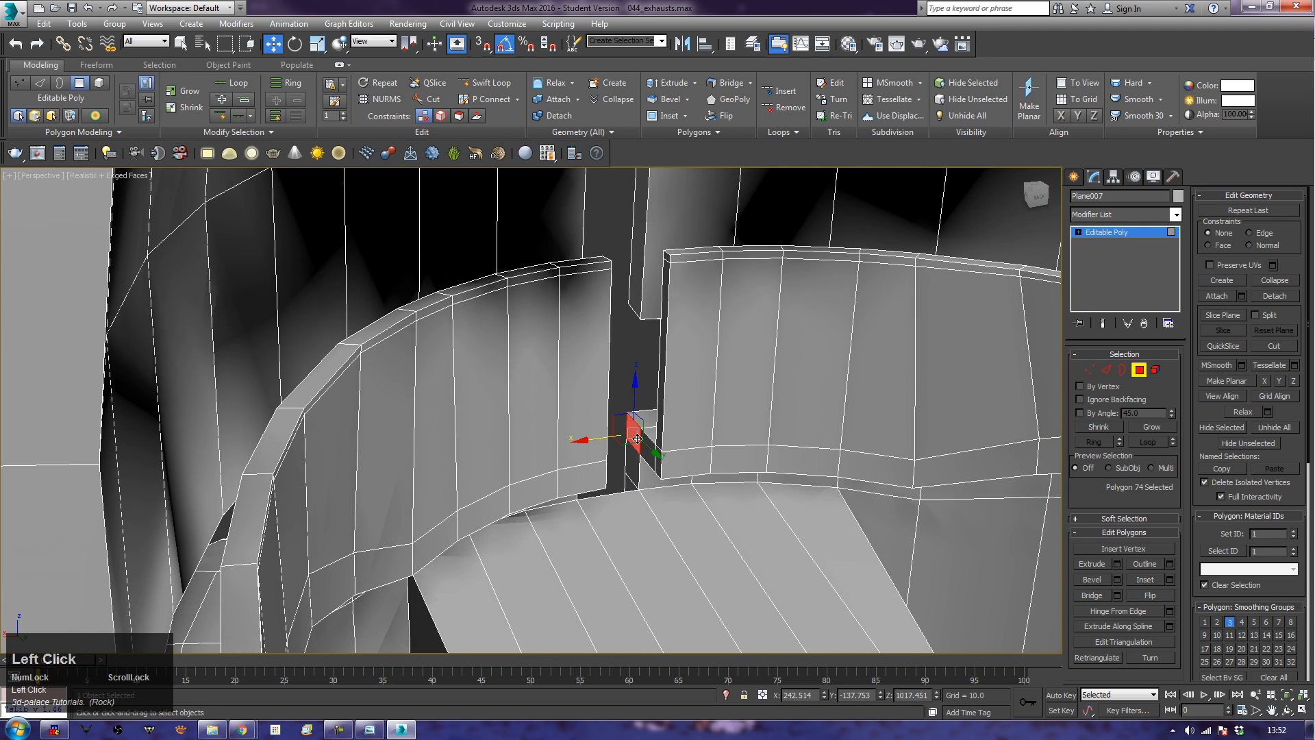
ctrl+click(658, 444)
ctrl+click(661, 425)
ctrl+click(666, 256)
alt+middle_drag(667, 255, 719, 344)
alt+middle_drag(101, 300, 386, 207)
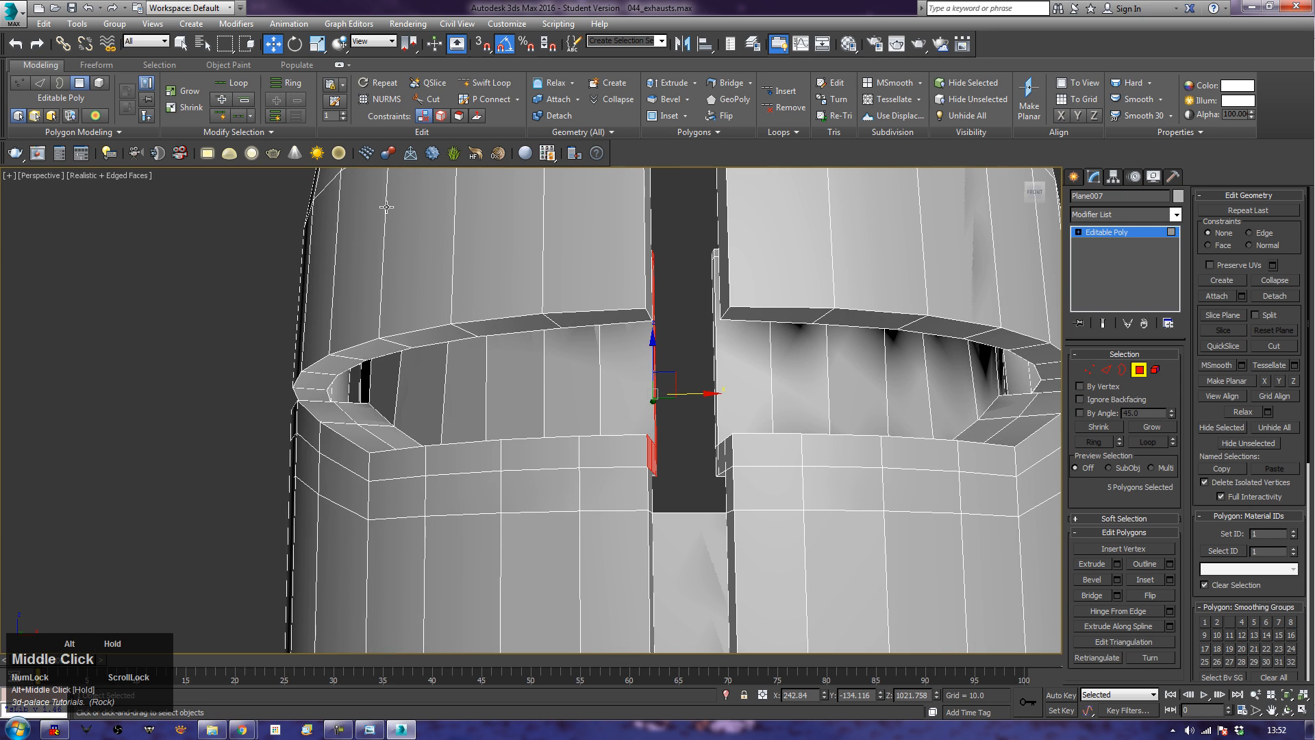
Step: Add the polygons on the opposite wall of the helmet's front slot at visor height to the selection, bridge both walls, and deselect the helmet
alt+middle_drag(746, 269, 717, 337)
key(ctrl)
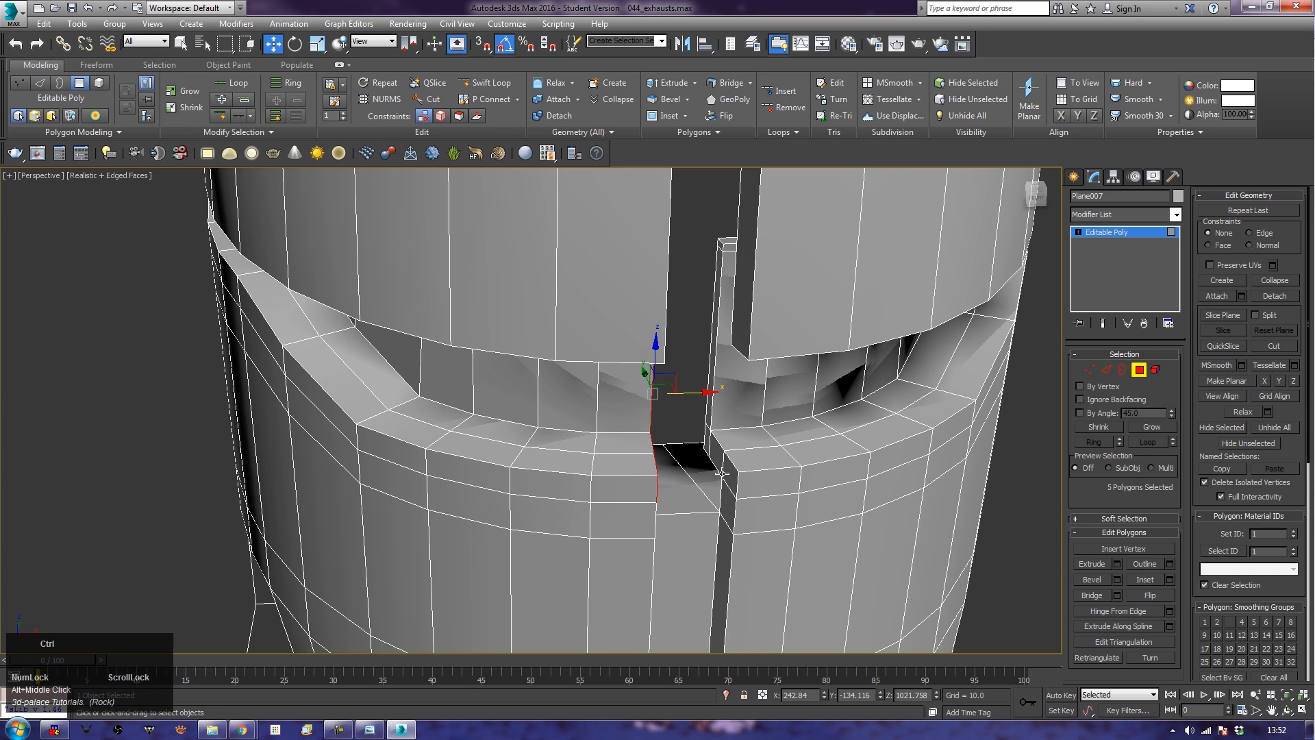
ctrl+click(721, 473)
ctrl+click(716, 458)
ctrl+click(710, 443)
ctrl+click(724, 269)
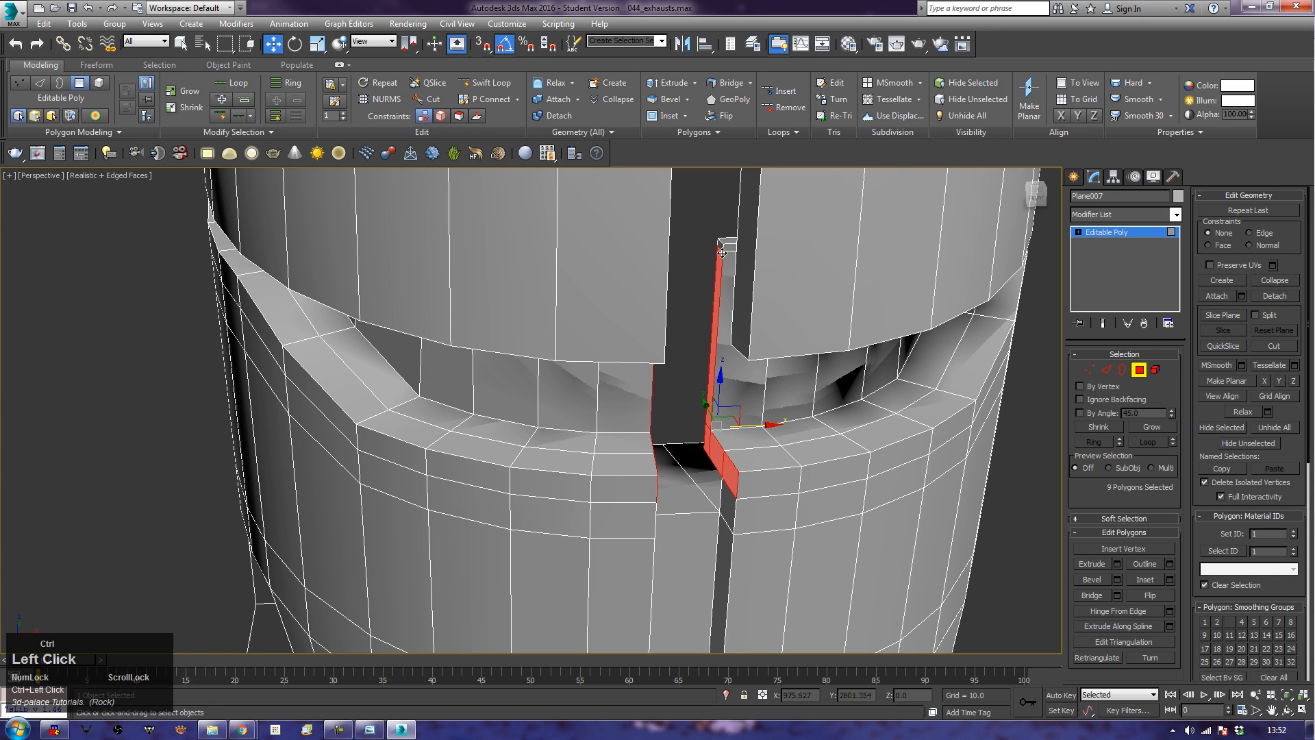
ctrl+click(719, 245)
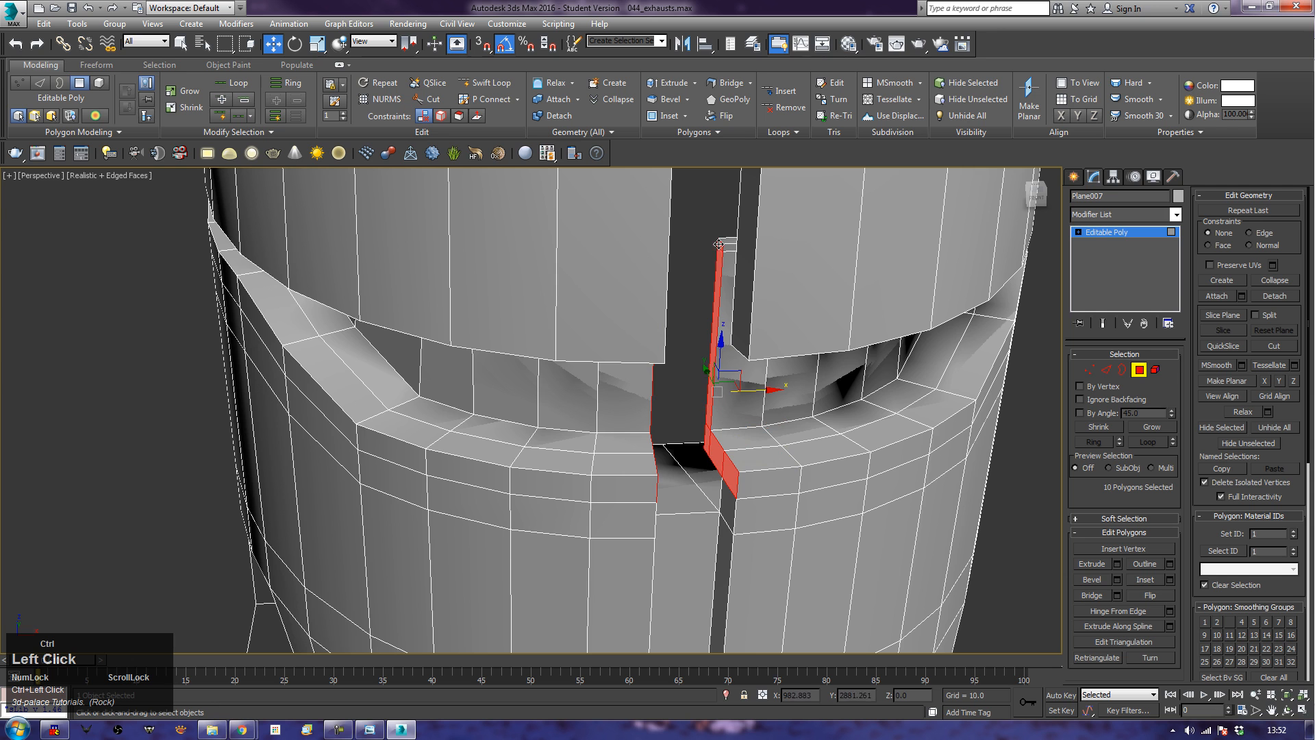
click(1092, 594)
middle_drag(1027, 528, 994, 496)
scroll(994, 496, down, 5)
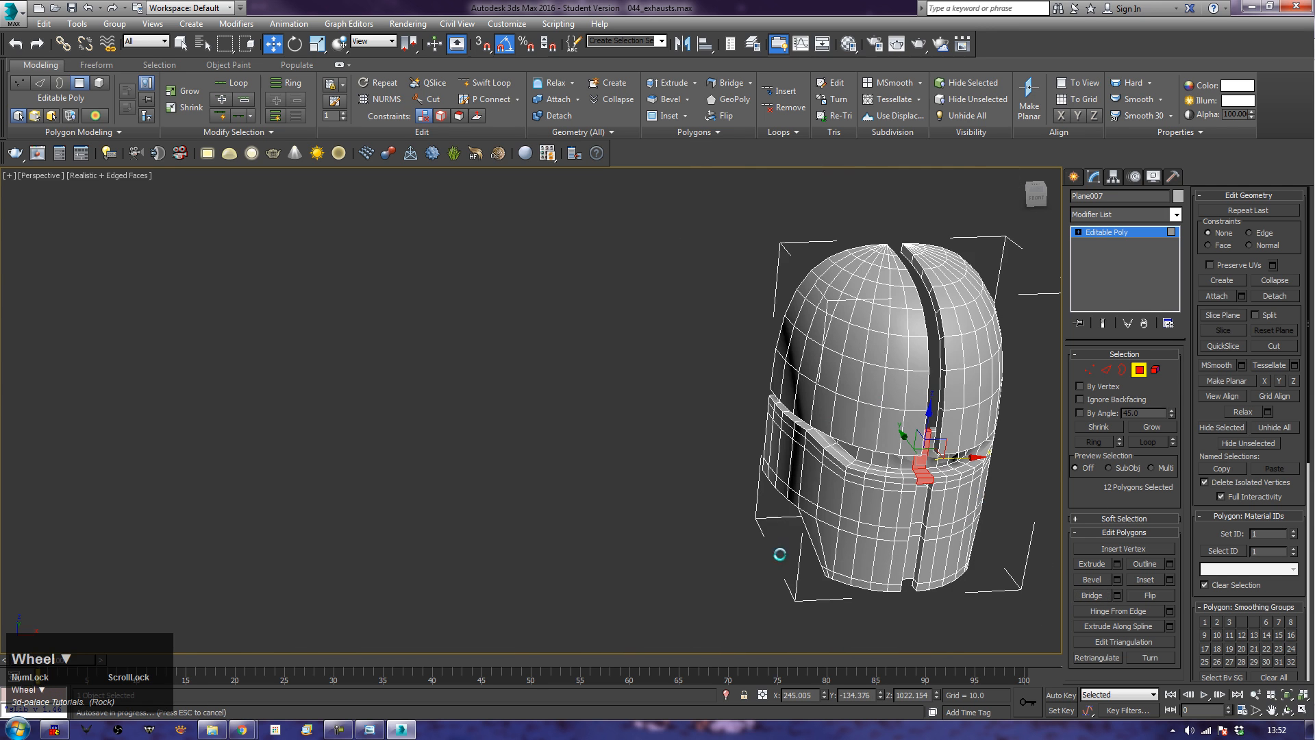
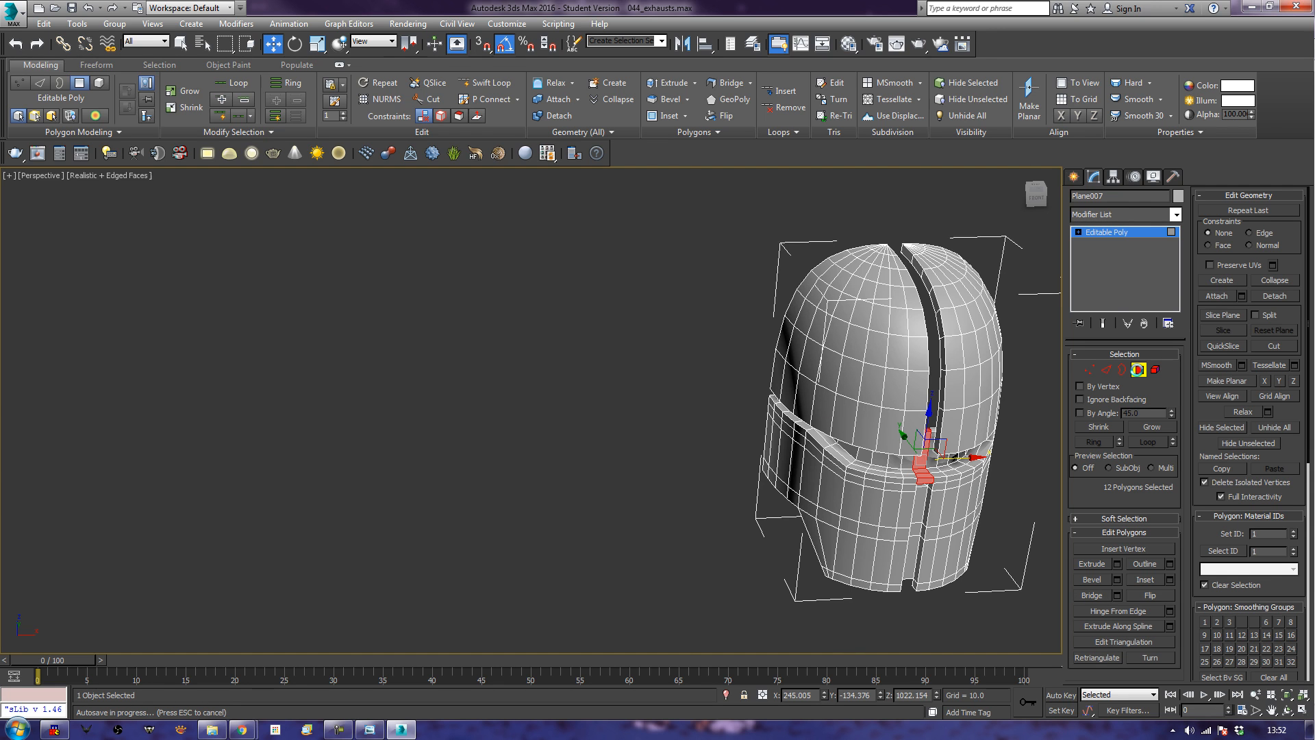
click(1139, 369)
click(551, 535)
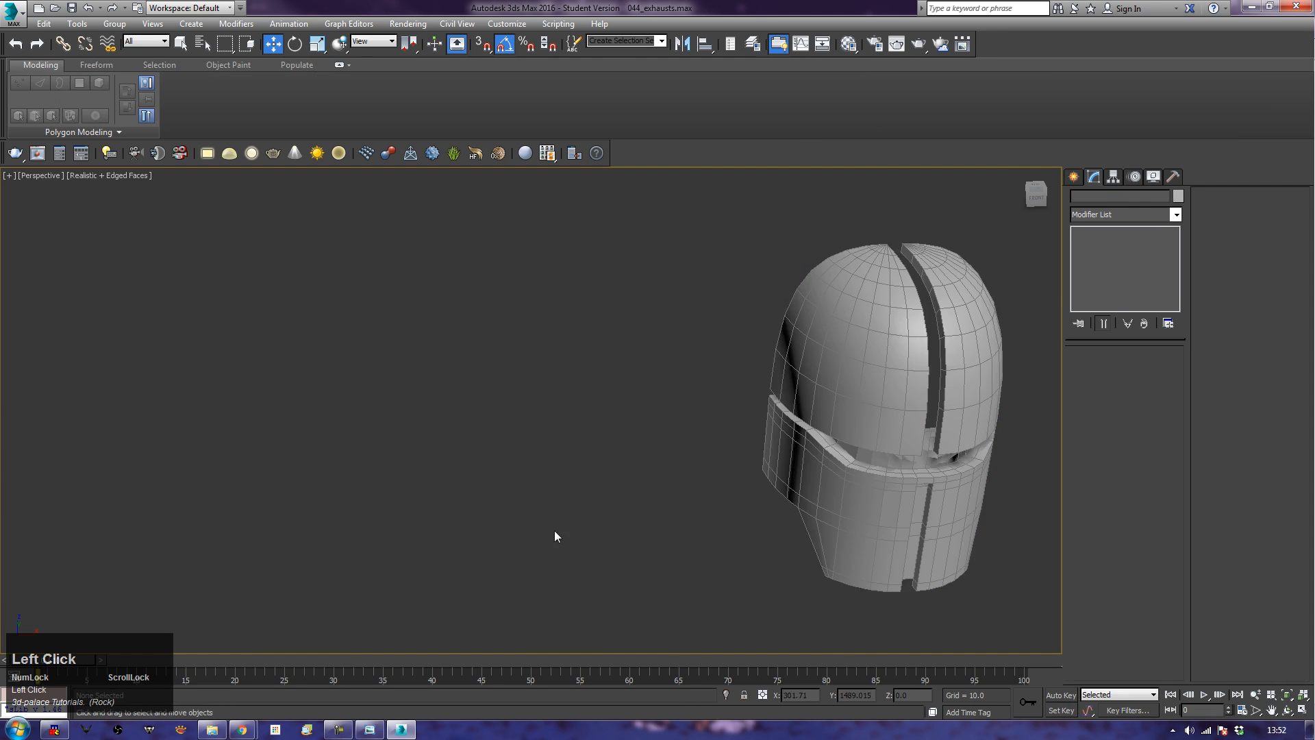
Step: Select the helmet mesh and enter polygon editing for its lower face plate
alt+middle_drag(640, 527, 655, 475)
alt+middle_drag(667, 423, 667, 586)
key(F4)
key(F4)
scroll(730, 444, up, 3)
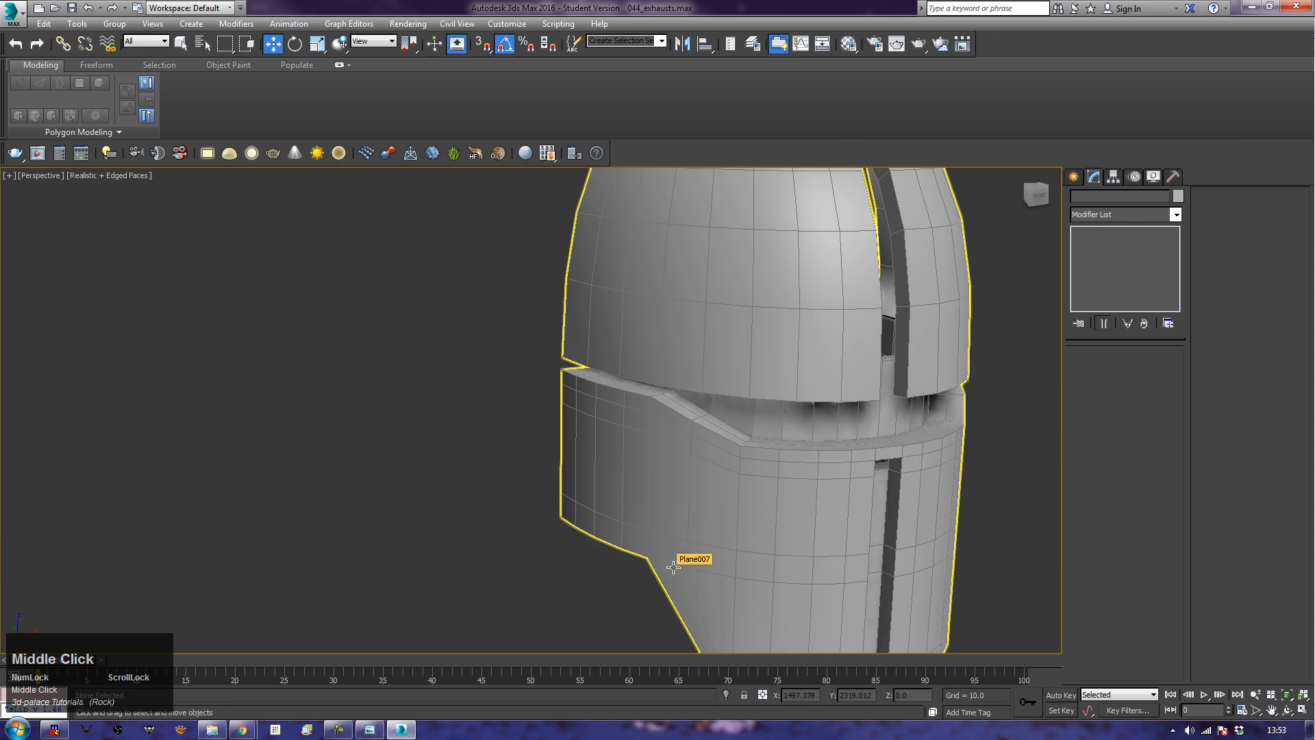
click(805, 501)
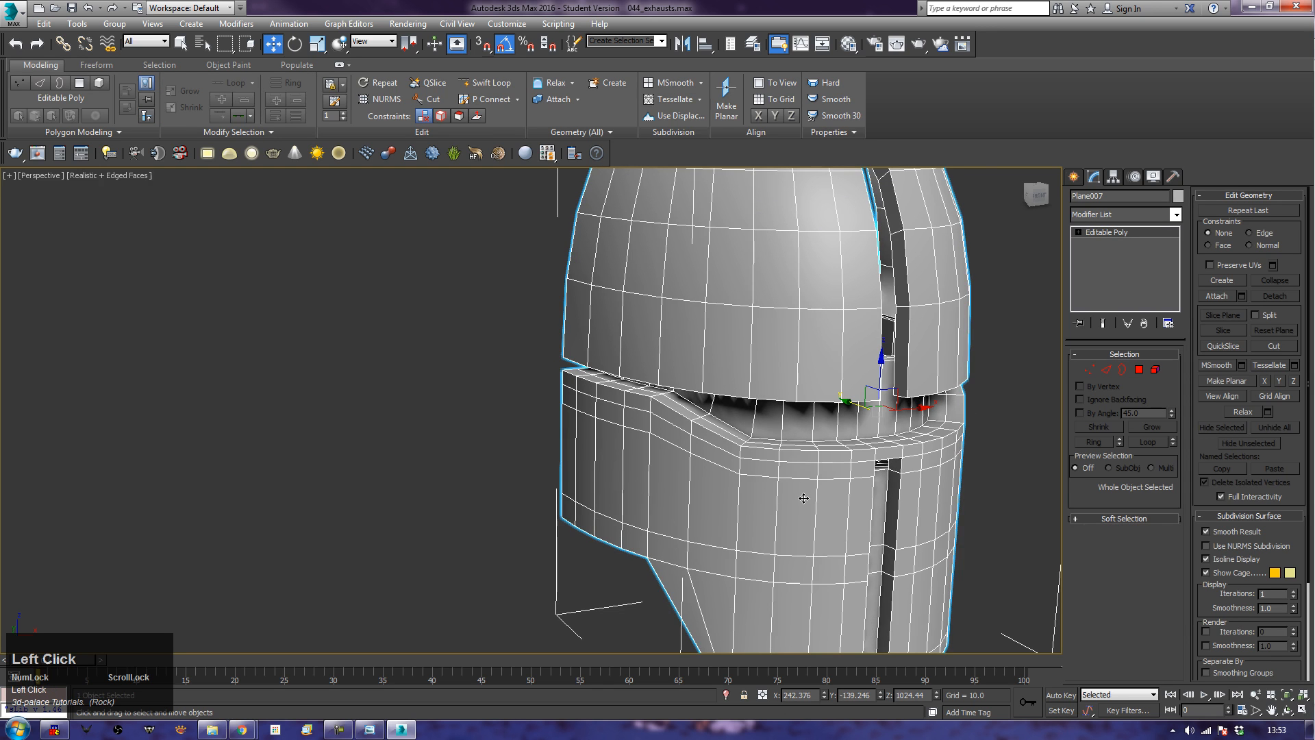
middle_drag(803, 497, 800, 366)
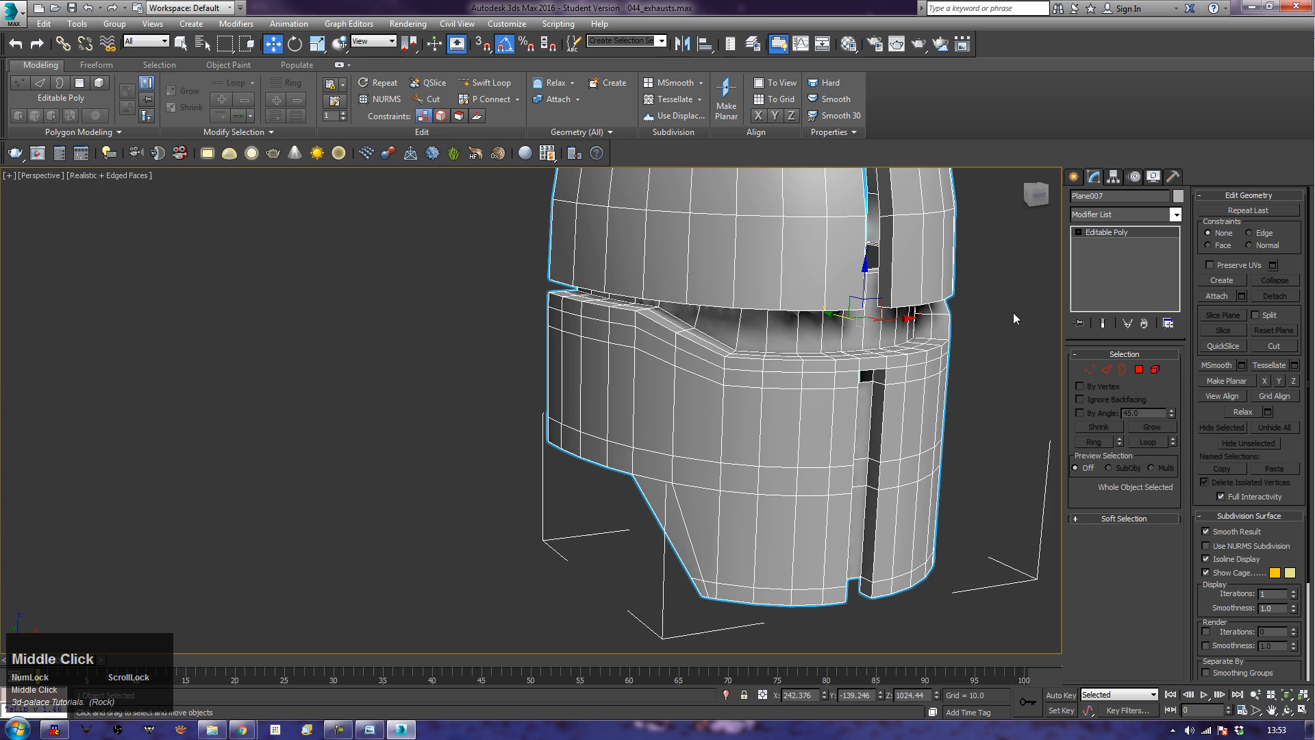
click(1139, 370)
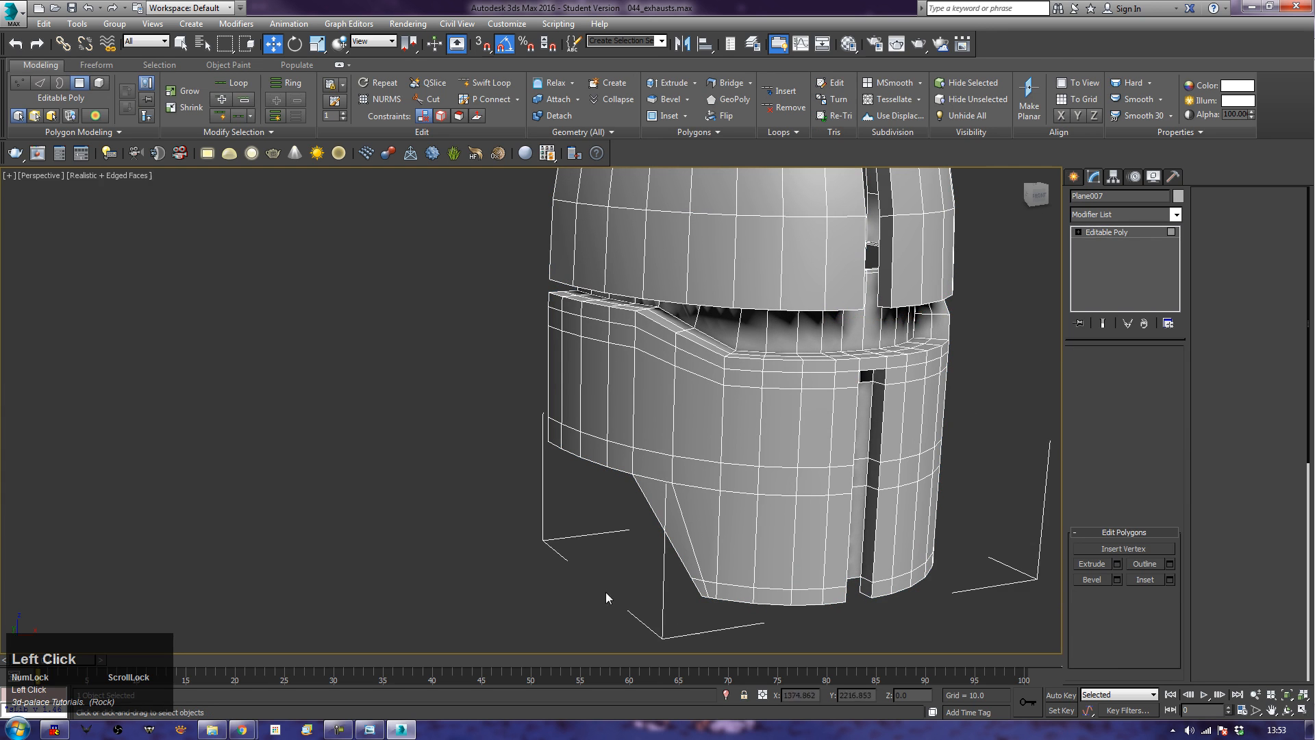
Step: Try selecting the border polygons along the lower face plate's rear edge, lower edge and sloped cheek edge
alt+middle_drag(583, 476, 619, 506)
click(585, 334)
ctrl+click(583, 356)
key(q)
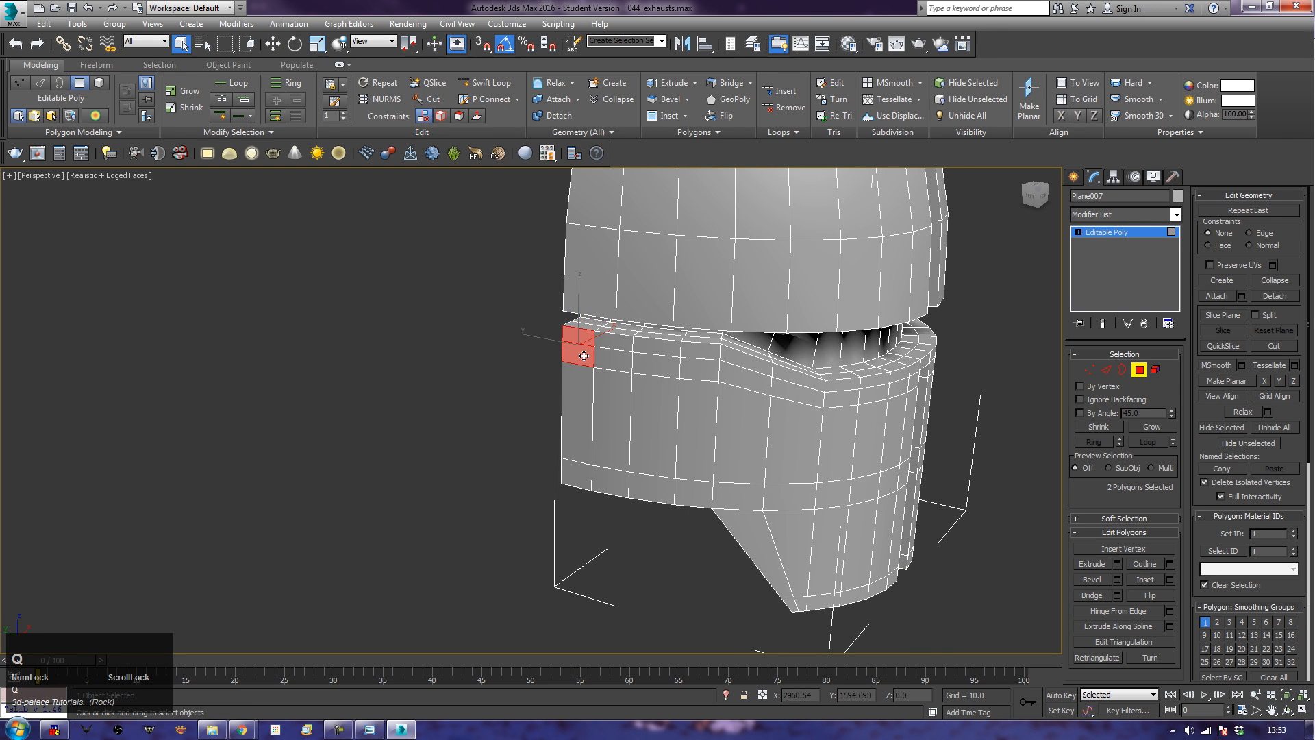
ctrl+click(581, 401)
ctrl+click(583, 475)
ctrl+click(610, 482)
ctrl+click(654, 478)
ctrl+click(698, 494)
ctrl+click(739, 495)
ctrl+click(781, 576)
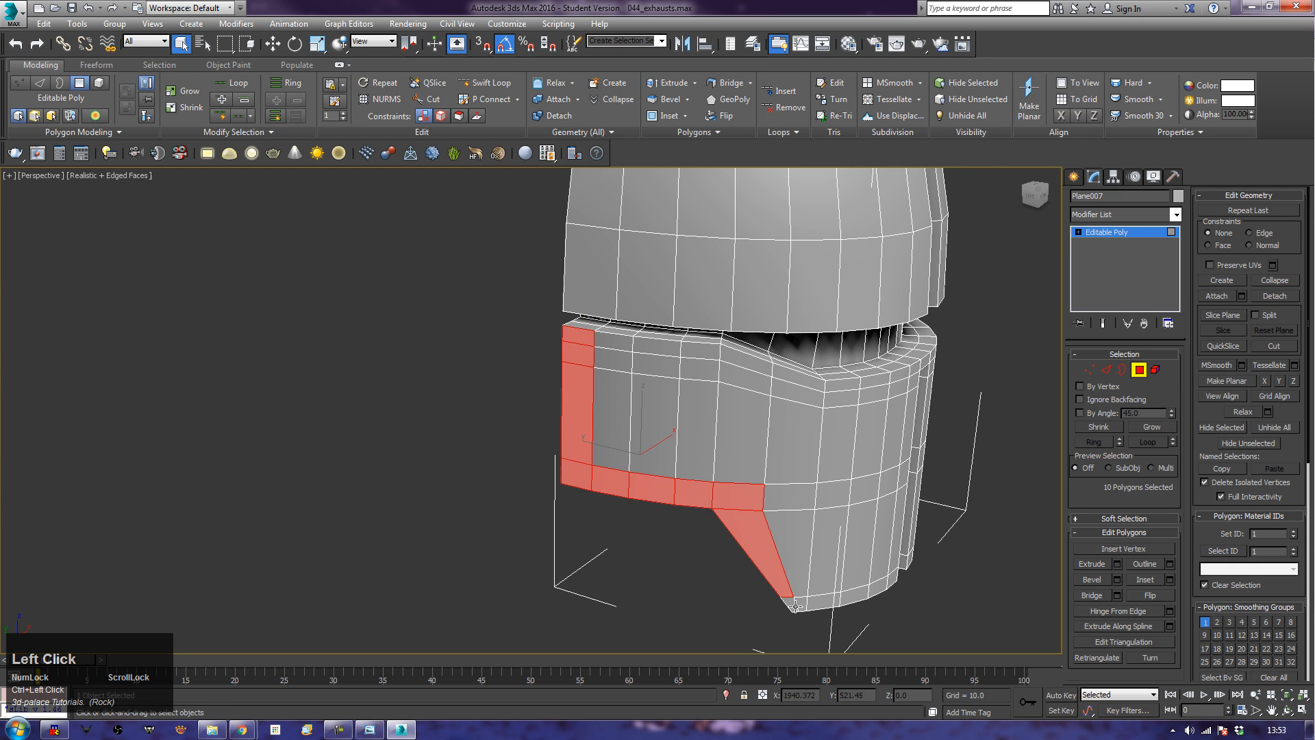
alt+middle_drag(746, 586, 847, 507)
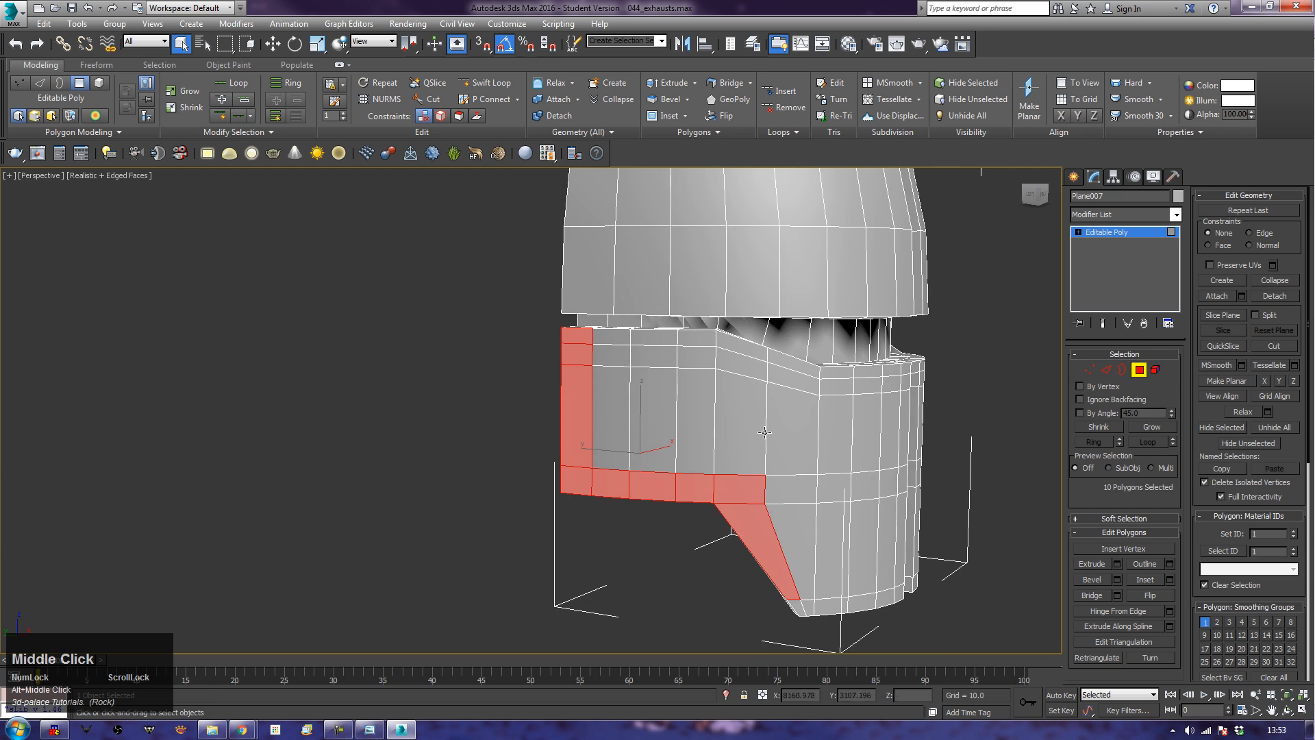
scroll(743, 531, up, 3)
alt+middle_drag(909, 359, 585, 382)
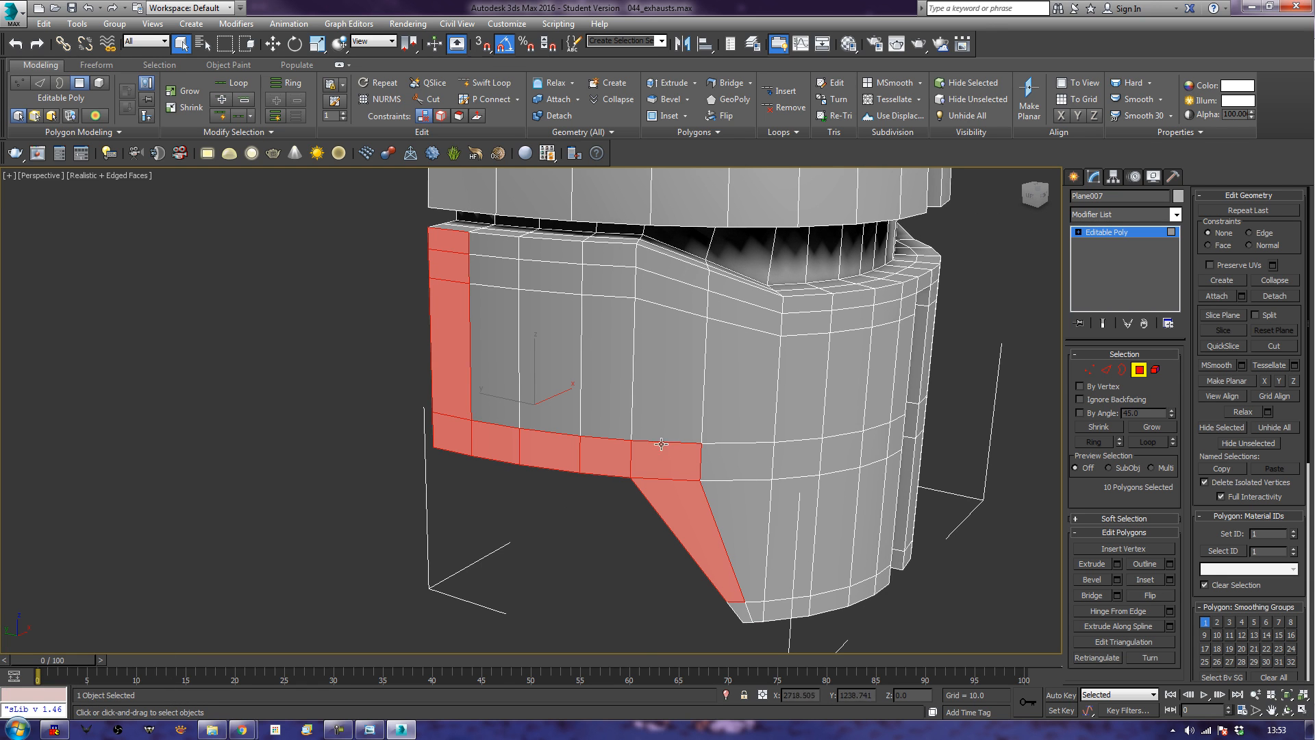
click(256, 448)
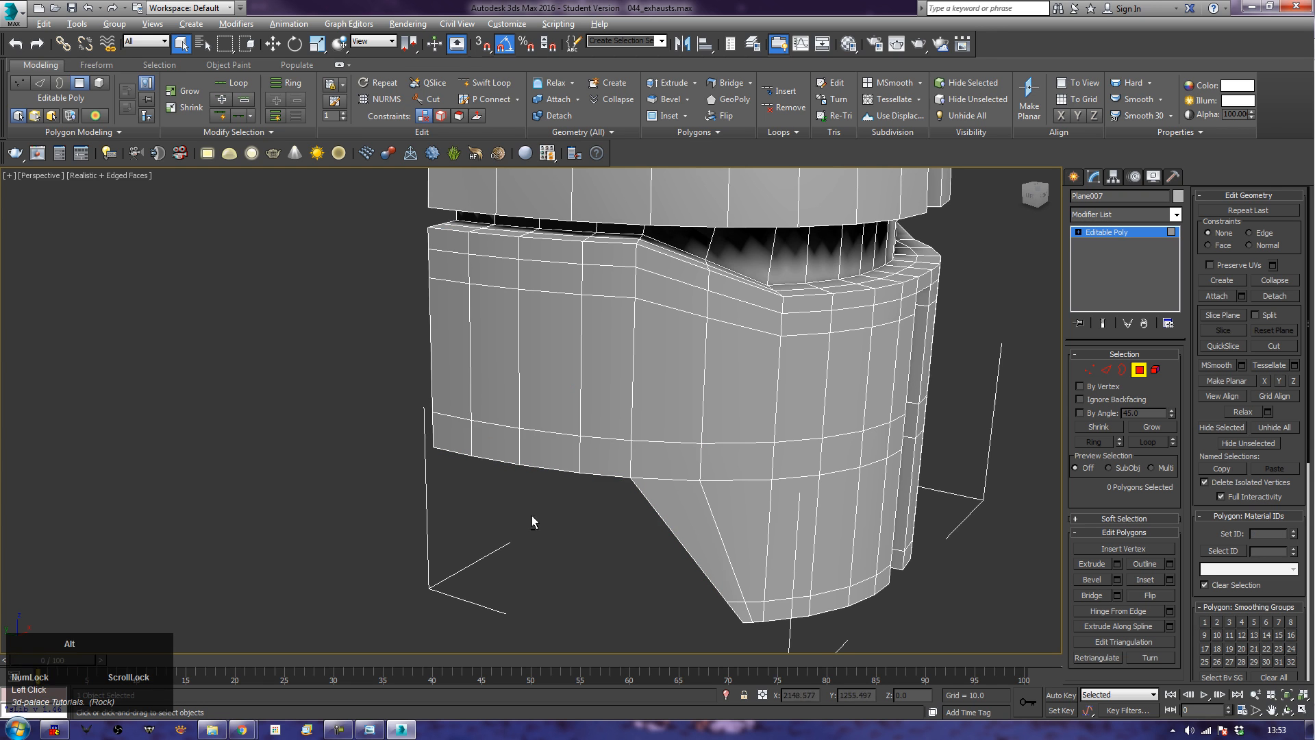
Step: Try moving the vertex just above the face plate's lower cheek corner along its horizontal axes
alt+middle_drag(531, 517, 489, 581)
middle_drag(586, 403, 583, 401)
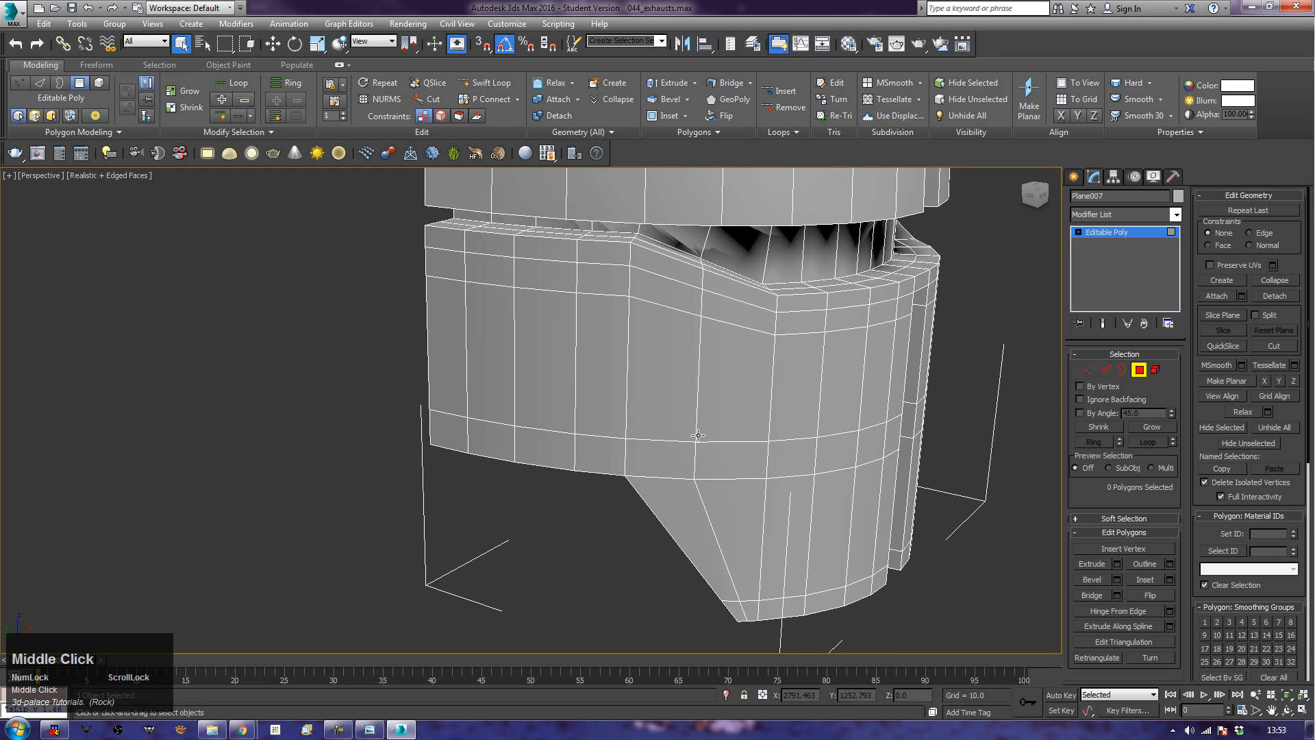
alt+middle_drag(696, 435, 855, 426)
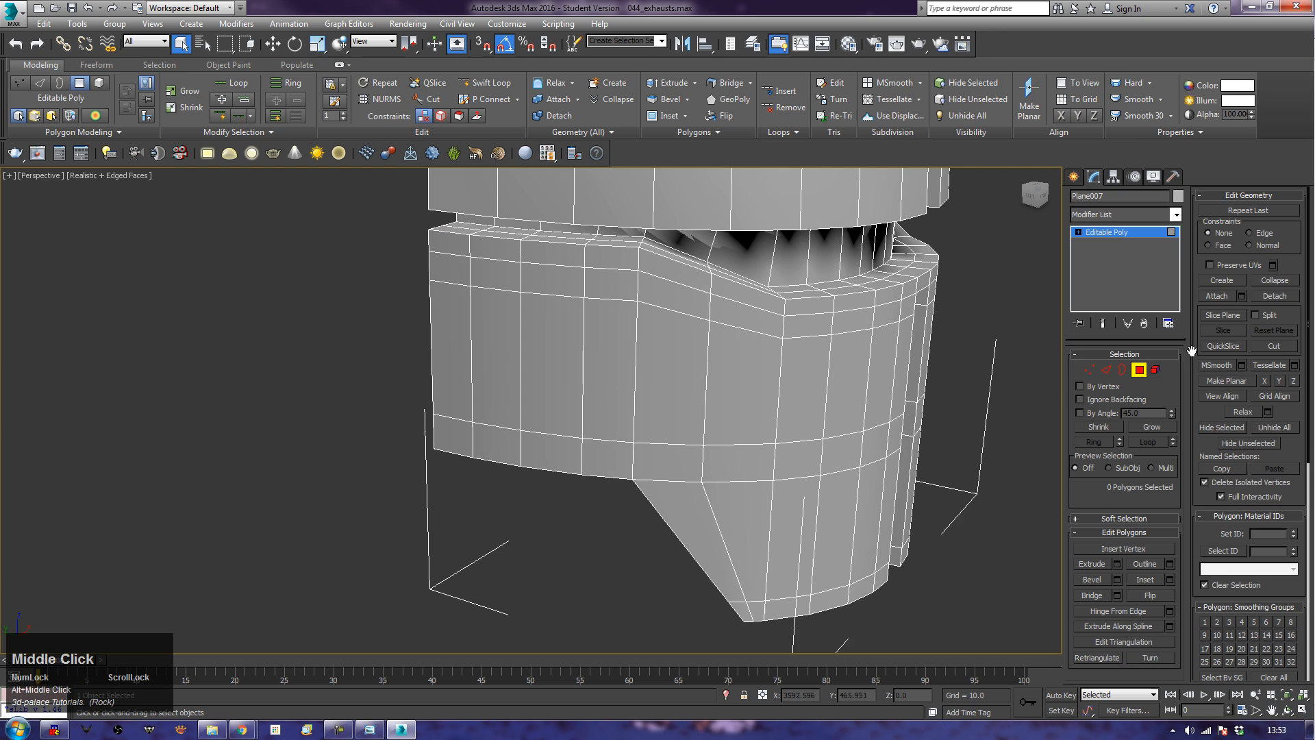
click(1090, 370)
click(702, 446)
key(w)
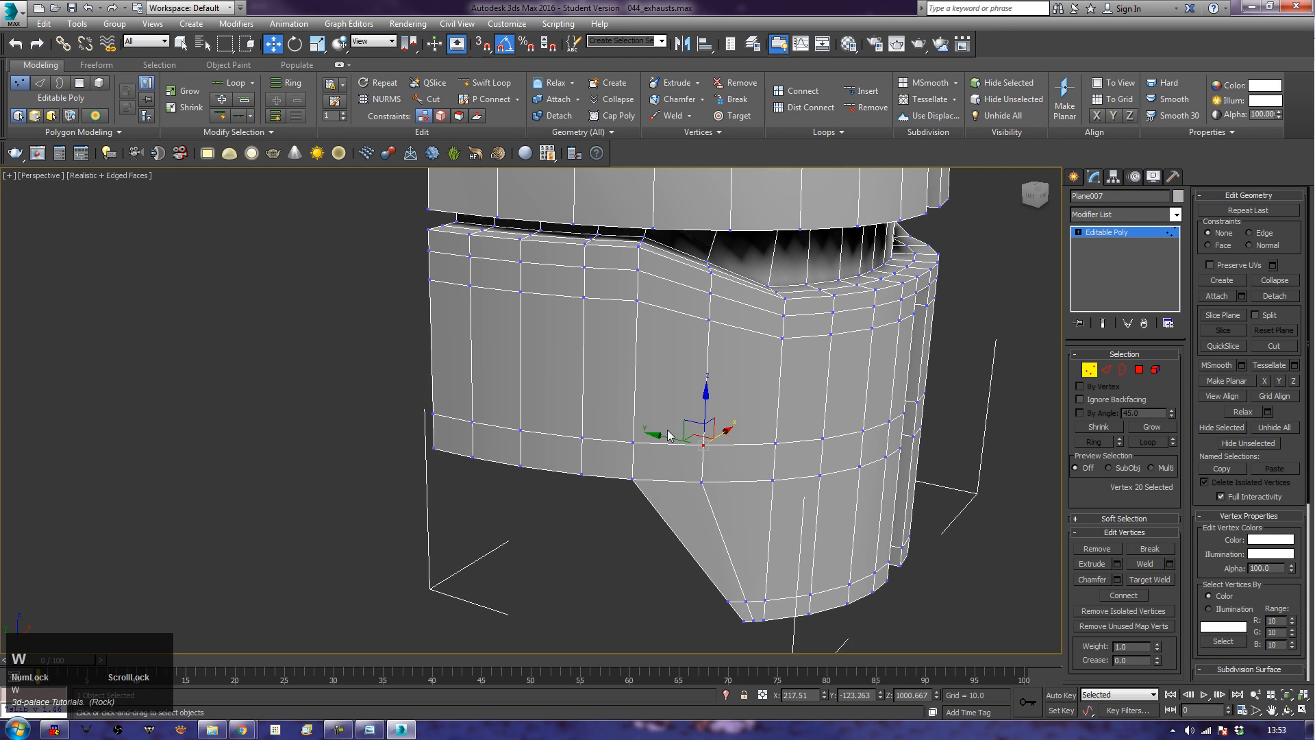
drag(669, 435, 648, 430)
alt+middle_click(703, 445)
alt+middle_drag(703, 445, 635, 485)
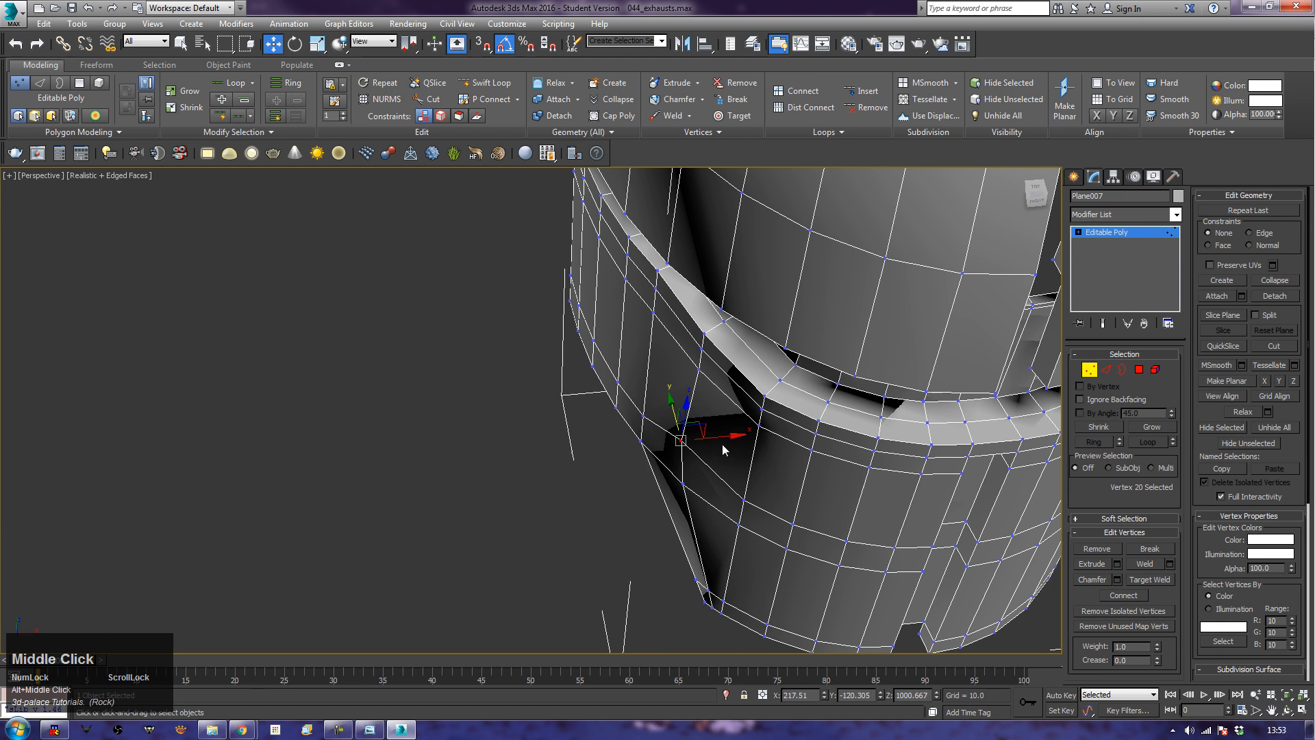
drag(703, 437, 716, 439)
alt+middle_drag(716, 438, 776, 435)
key(ctrl+z)
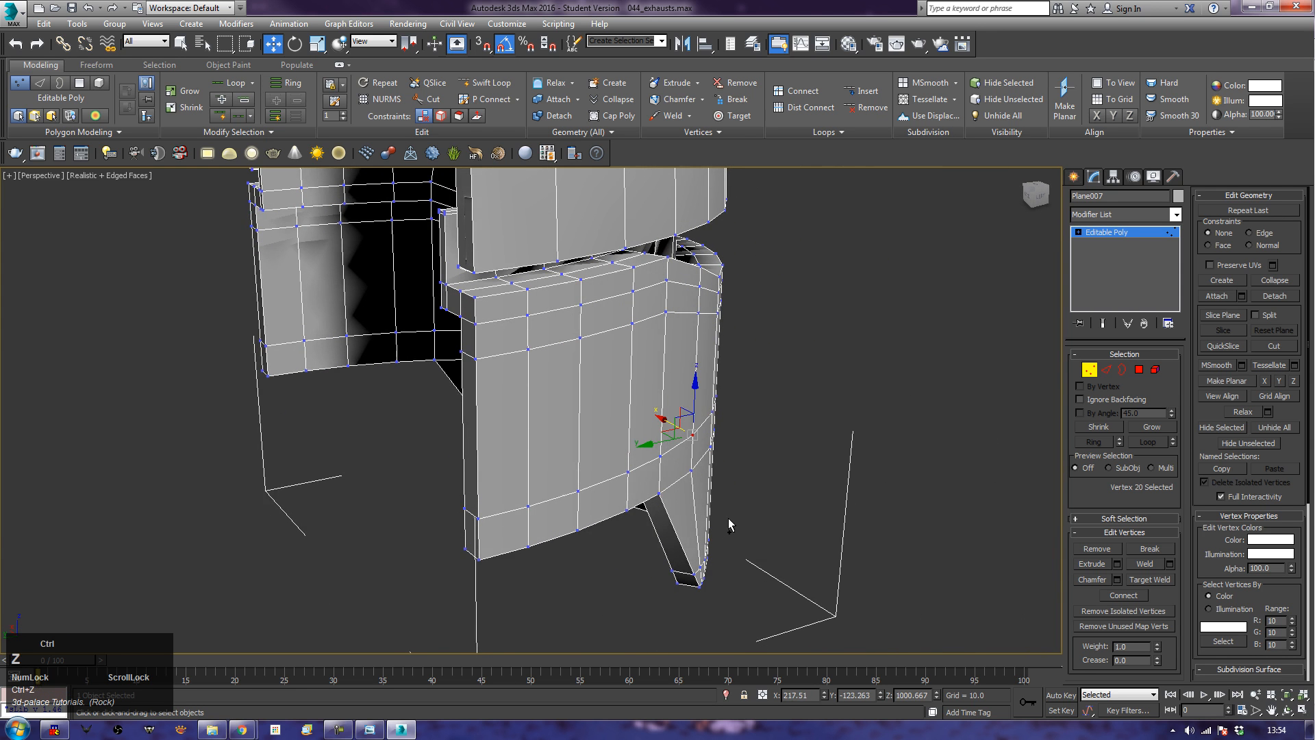
alt+middle_drag(771, 488, 688, 528)
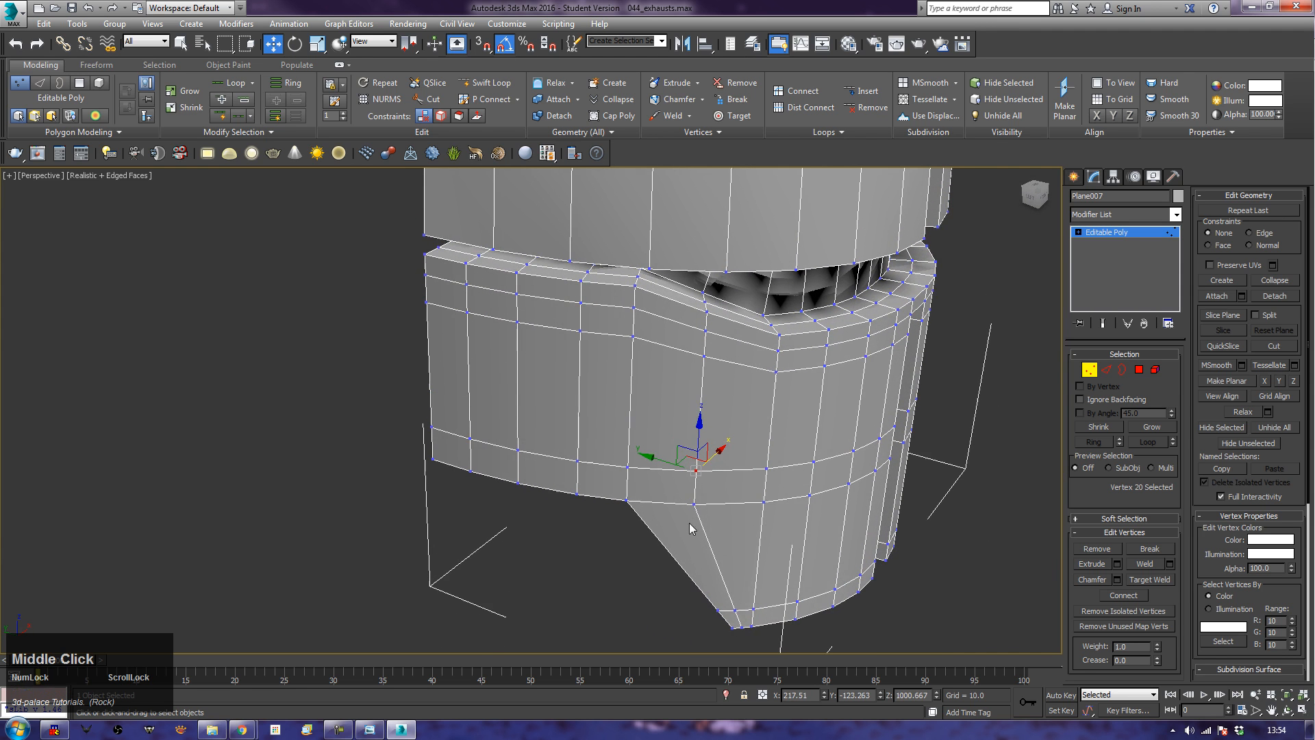
Step: Connect the ring of horizontal edges above the sloped cheek corner with a new vertical edge loop
click(1108, 370)
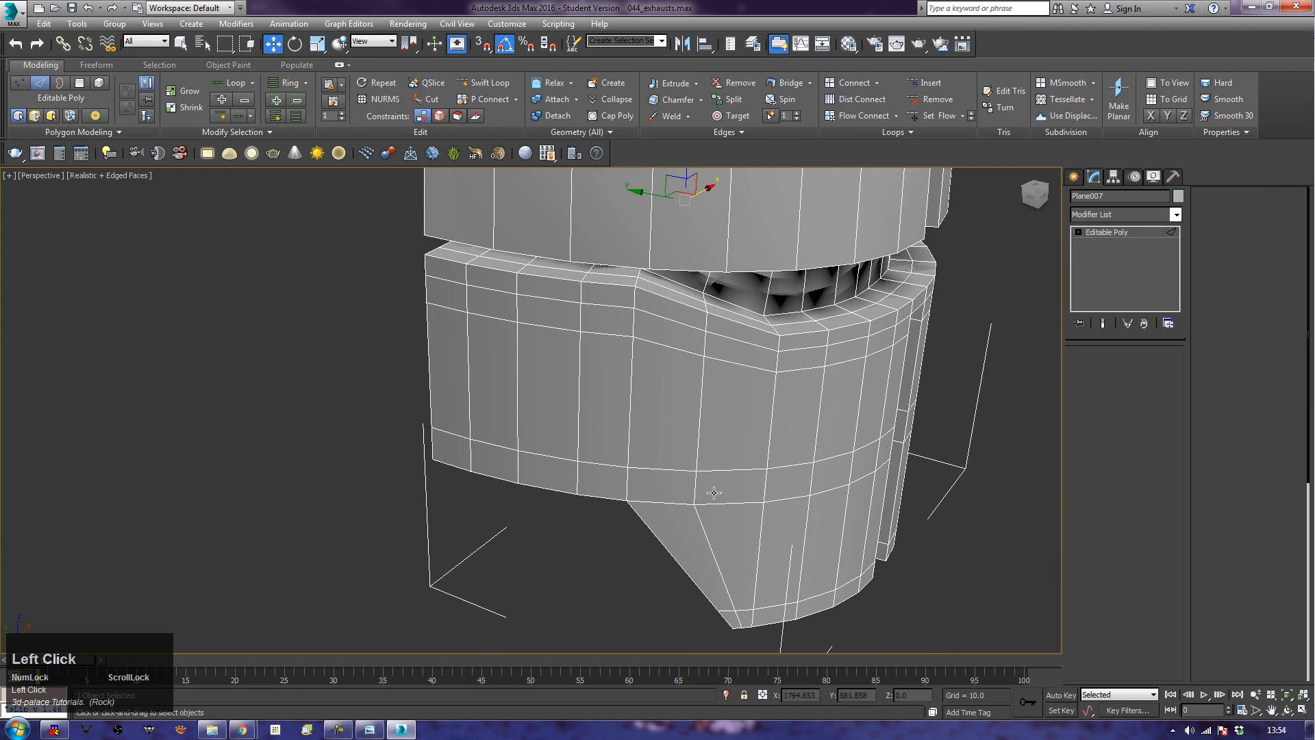
click(664, 469)
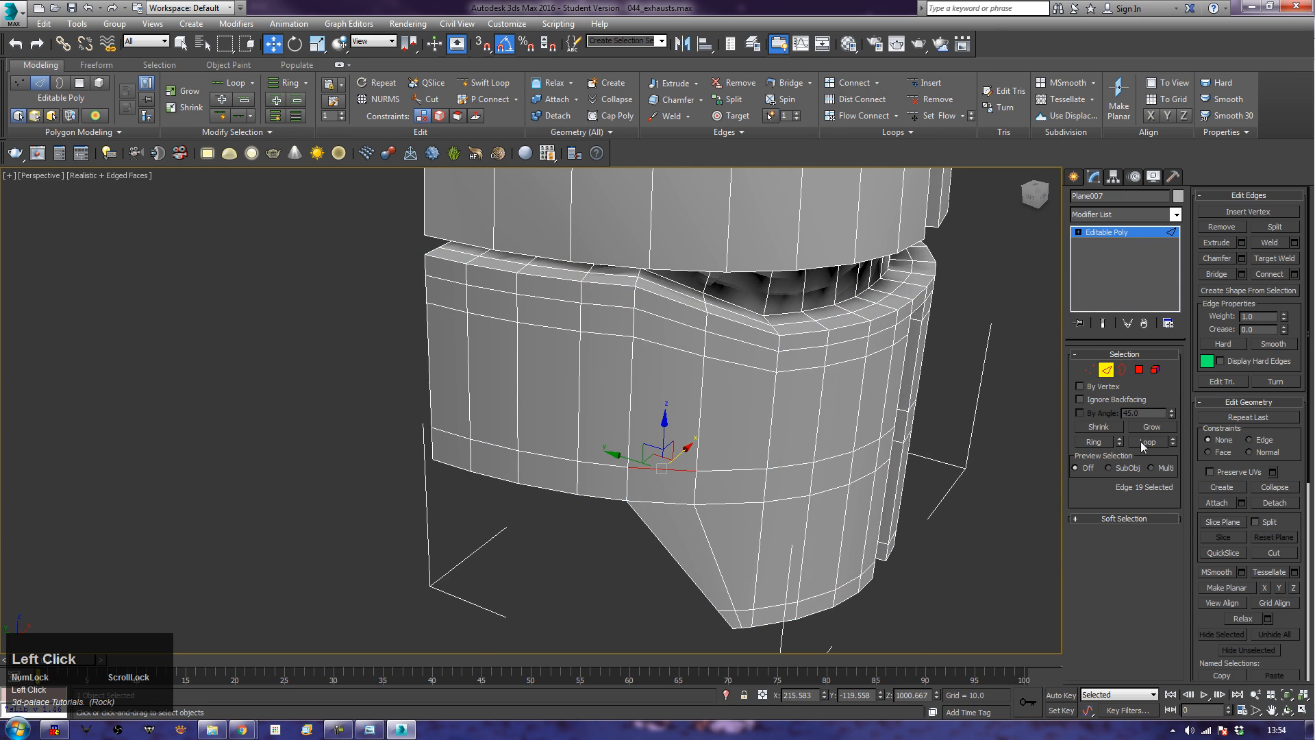
click(1098, 442)
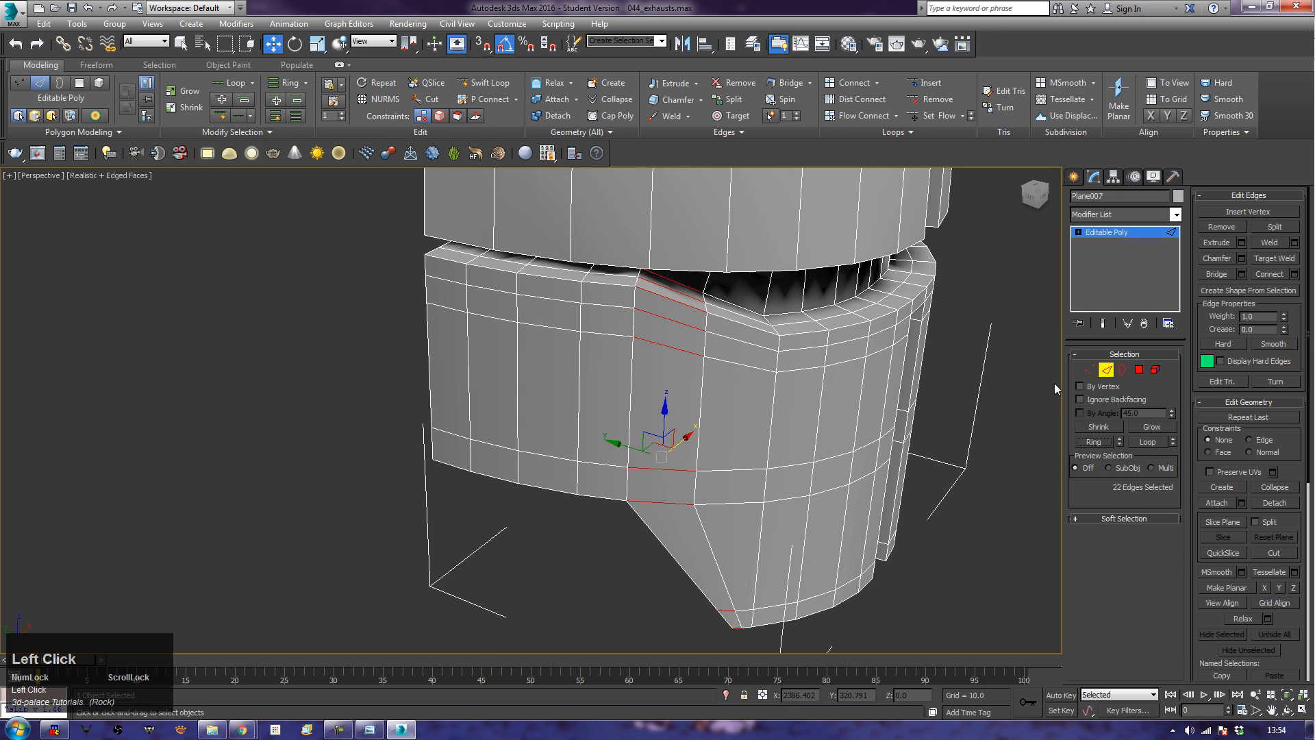
click(1278, 277)
click(349, 378)
middle_drag(647, 516, 709, 385)
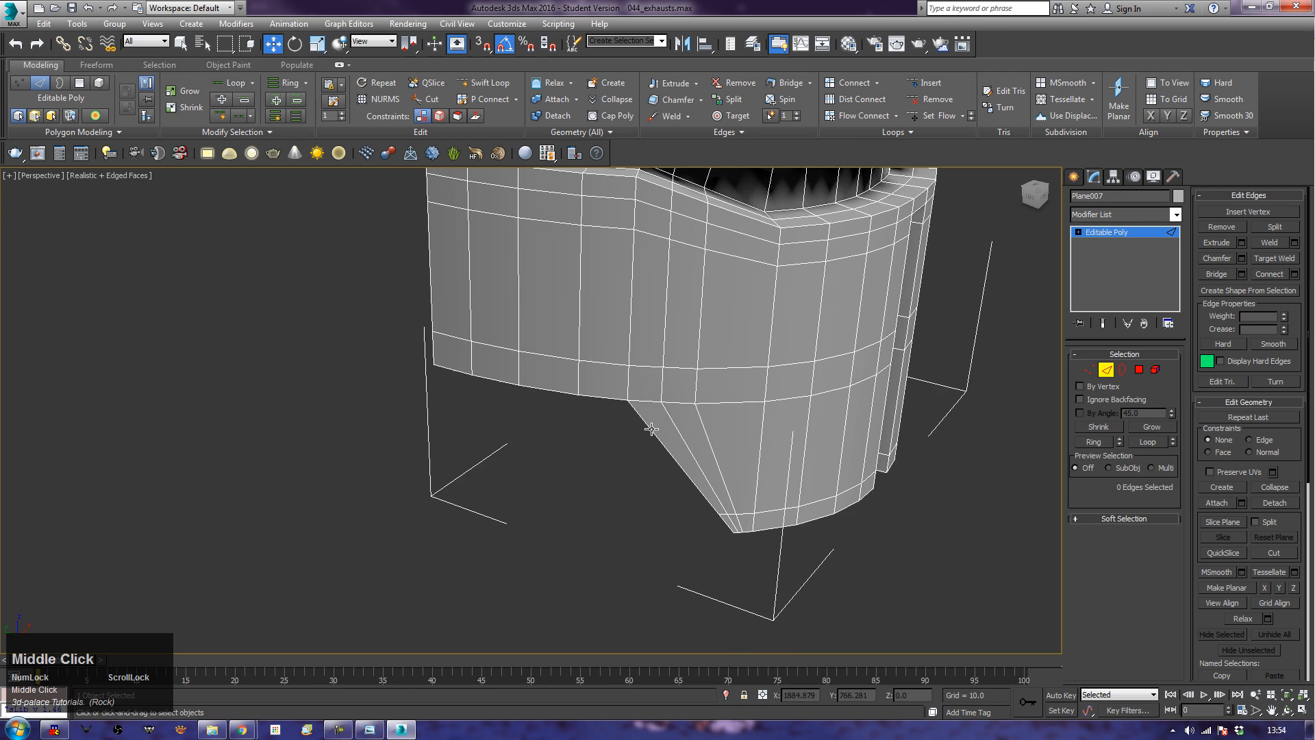
middle_drag(687, 382, 662, 429)
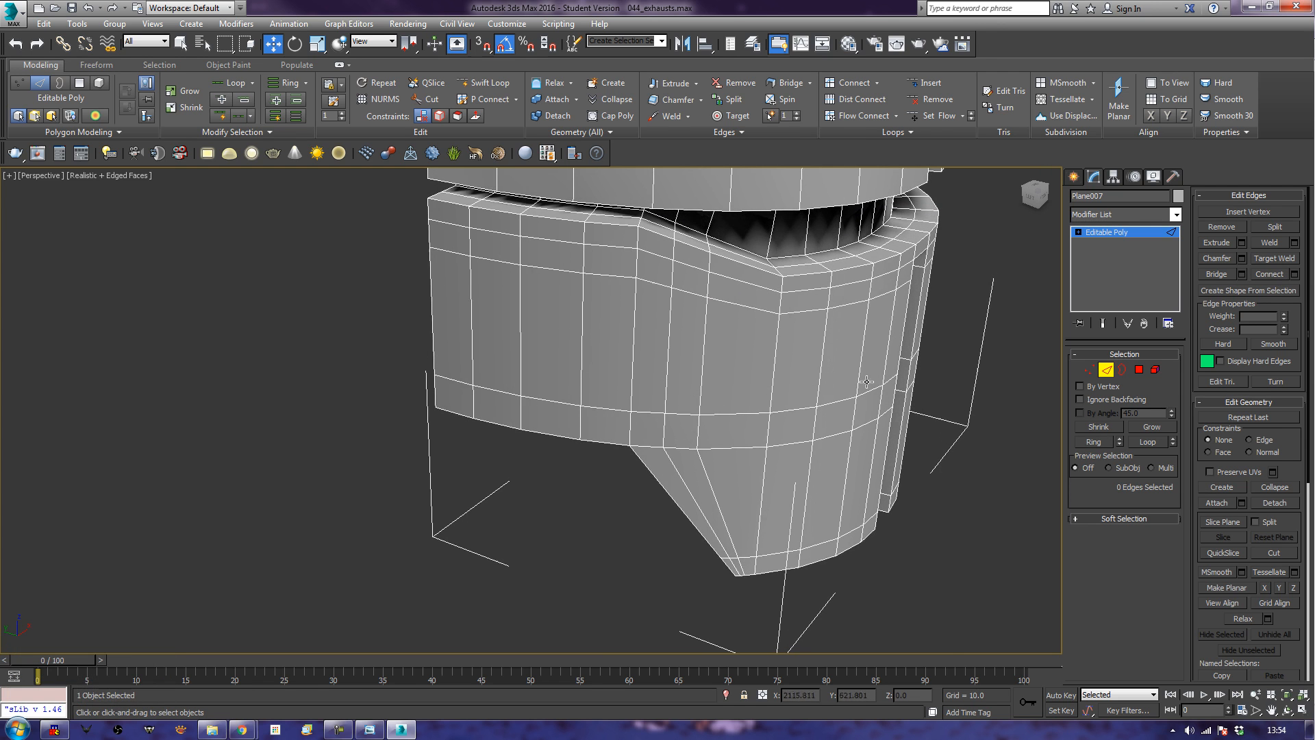
Step: Target-weld the vertex above the cheek corner onto the neighbouring vertex of the new edge loop
click(1090, 370)
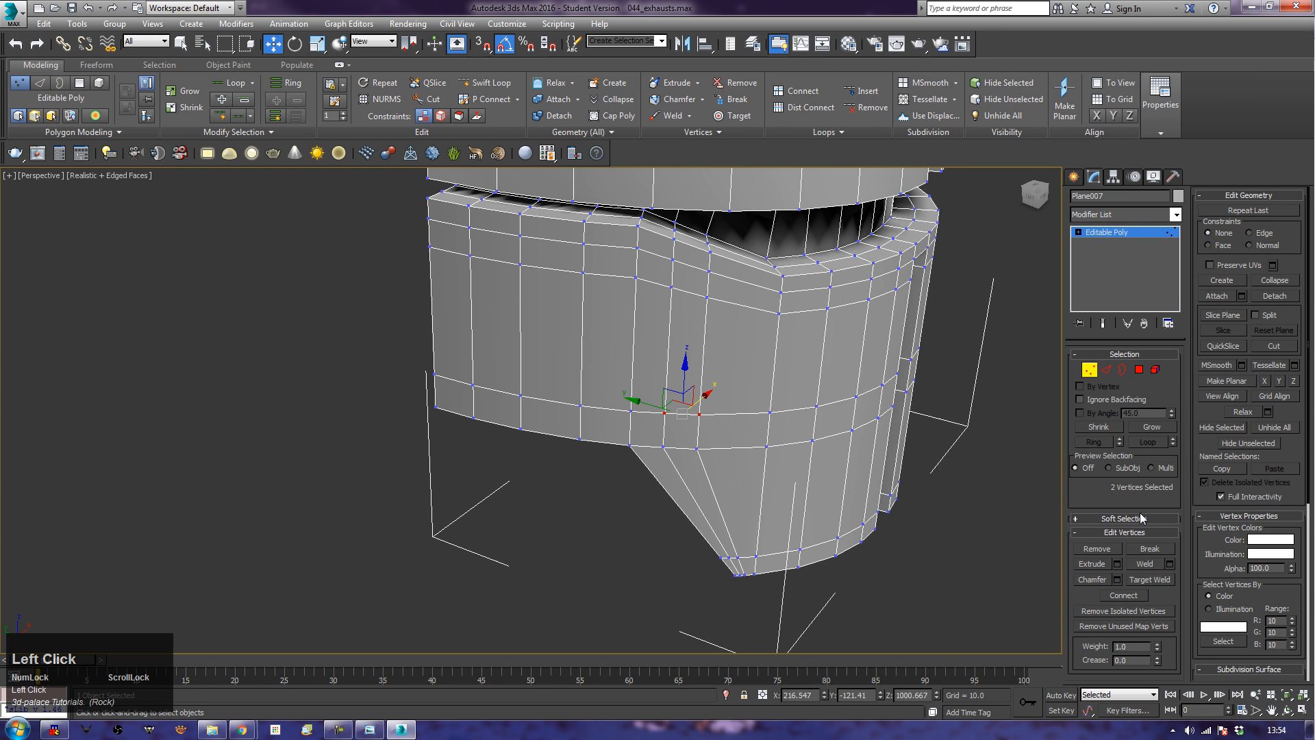
click(1151, 580)
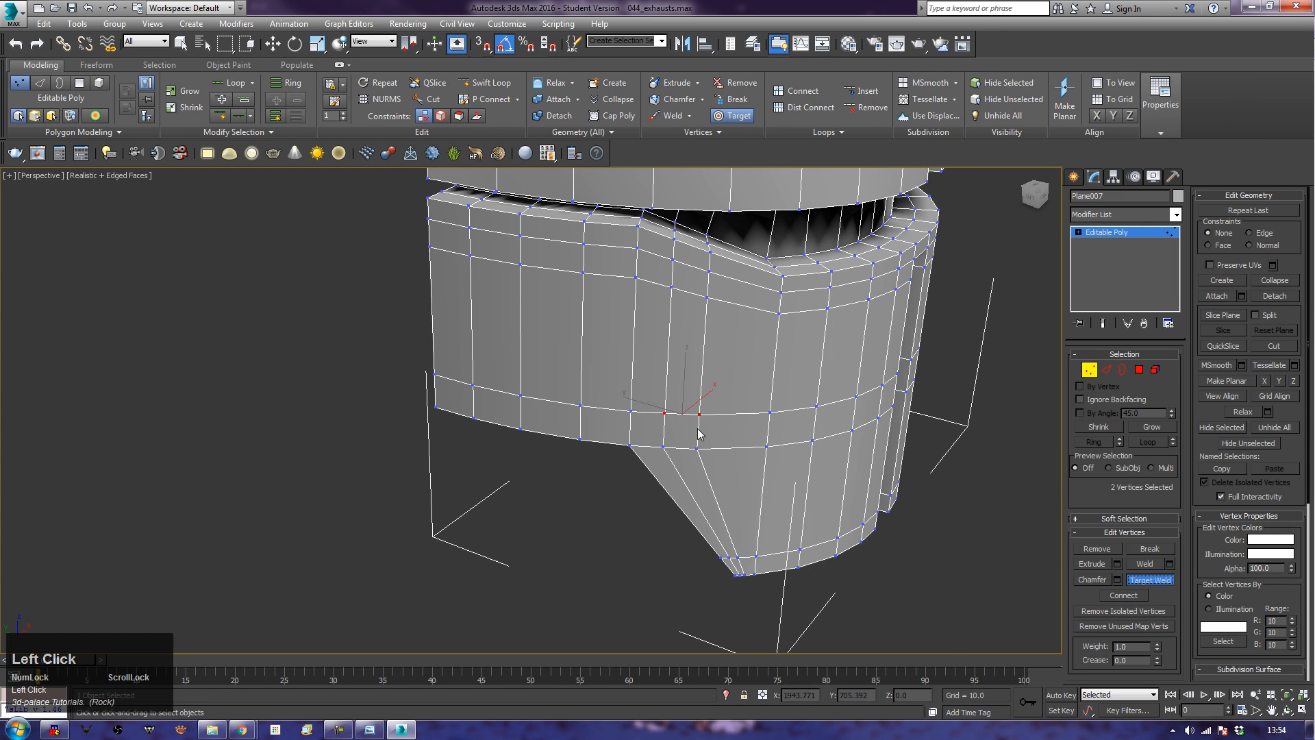
click(665, 415)
right_click(520, 483)
click(561, 570)
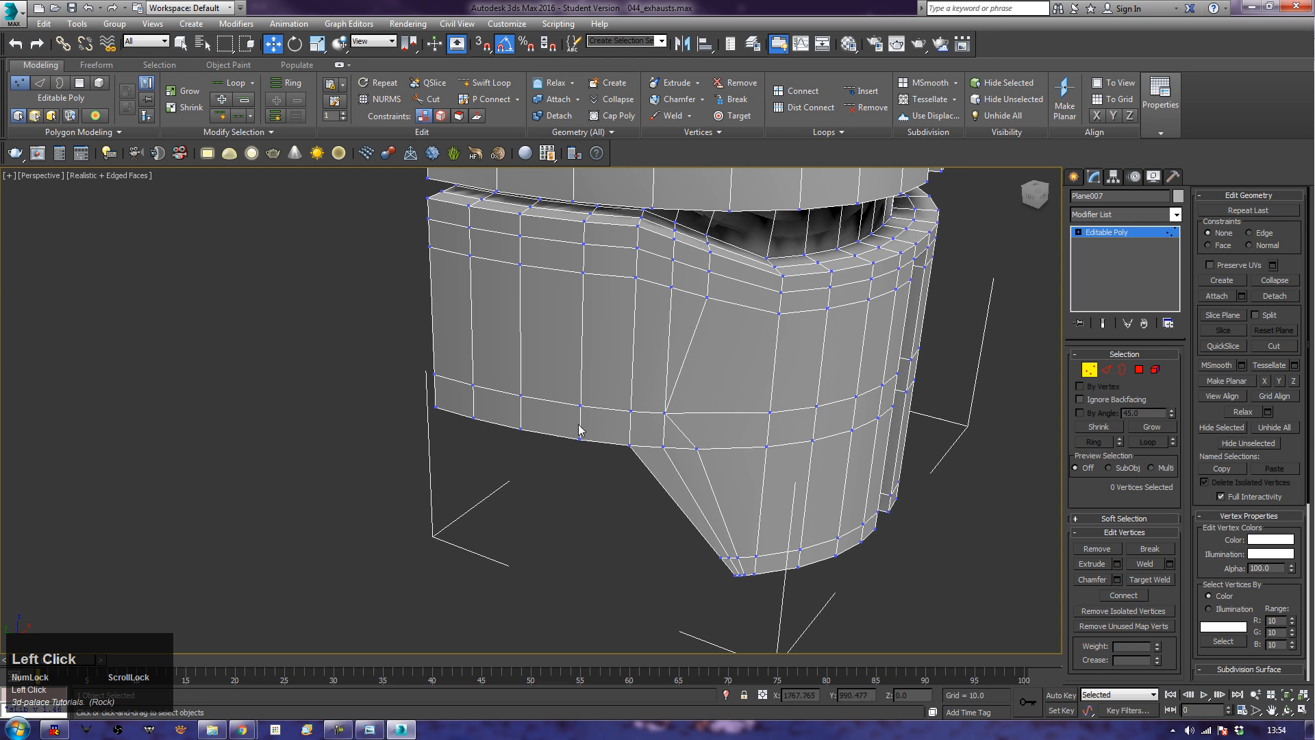
Step: Undo the vertex weld and the added edge loop at the cheek corner, and clear the vertex selection
key(ctrl)
key(ctrl+z)
key(ctrl+z)
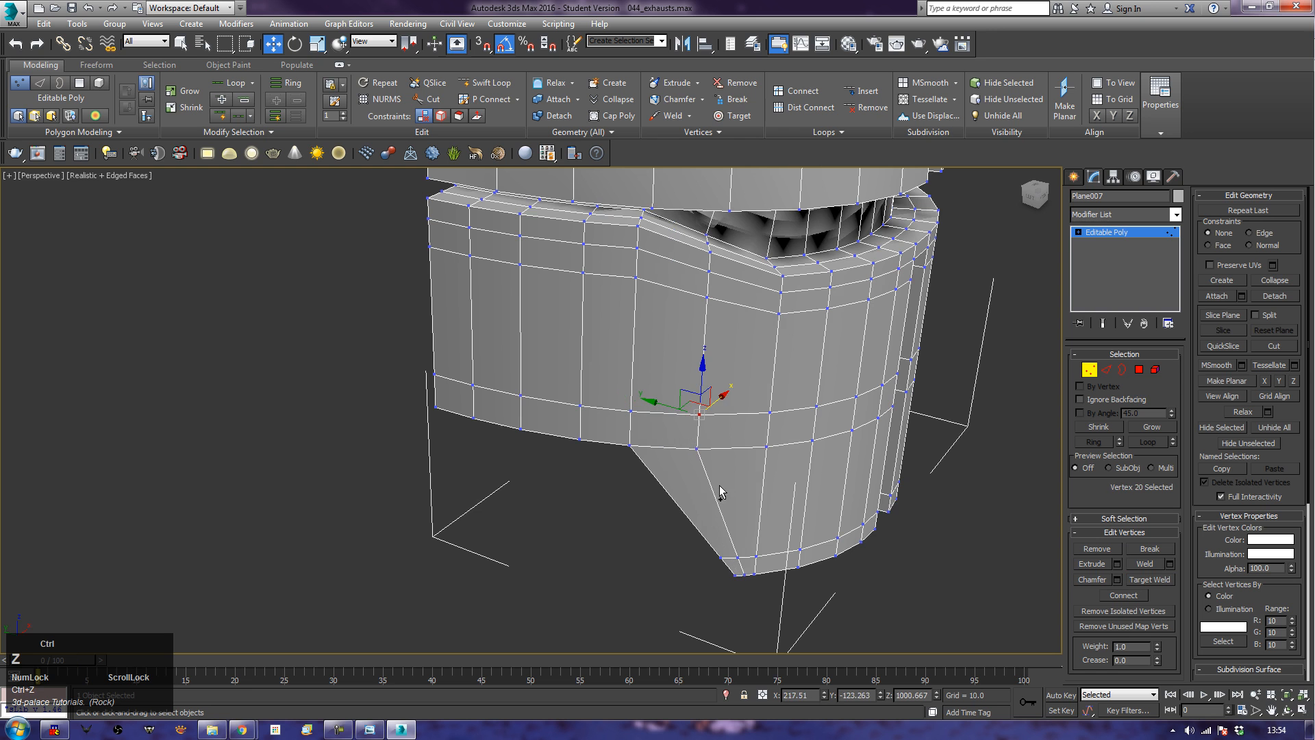
click(582, 528)
Step: Select the border polygons down the face plate's rear edge and along its lower edge to the cheek corner
alt+middle_drag(523, 544, 496, 571)
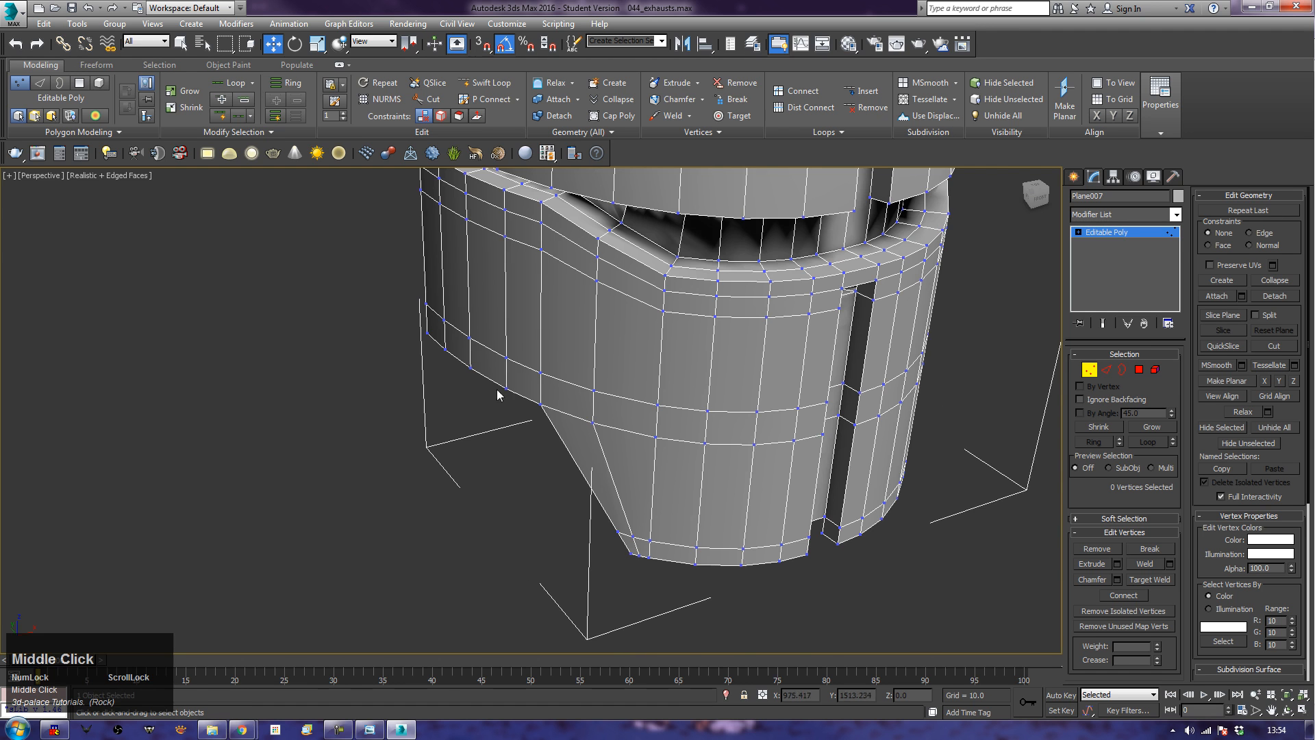
middle_drag(520, 575, 586, 469)
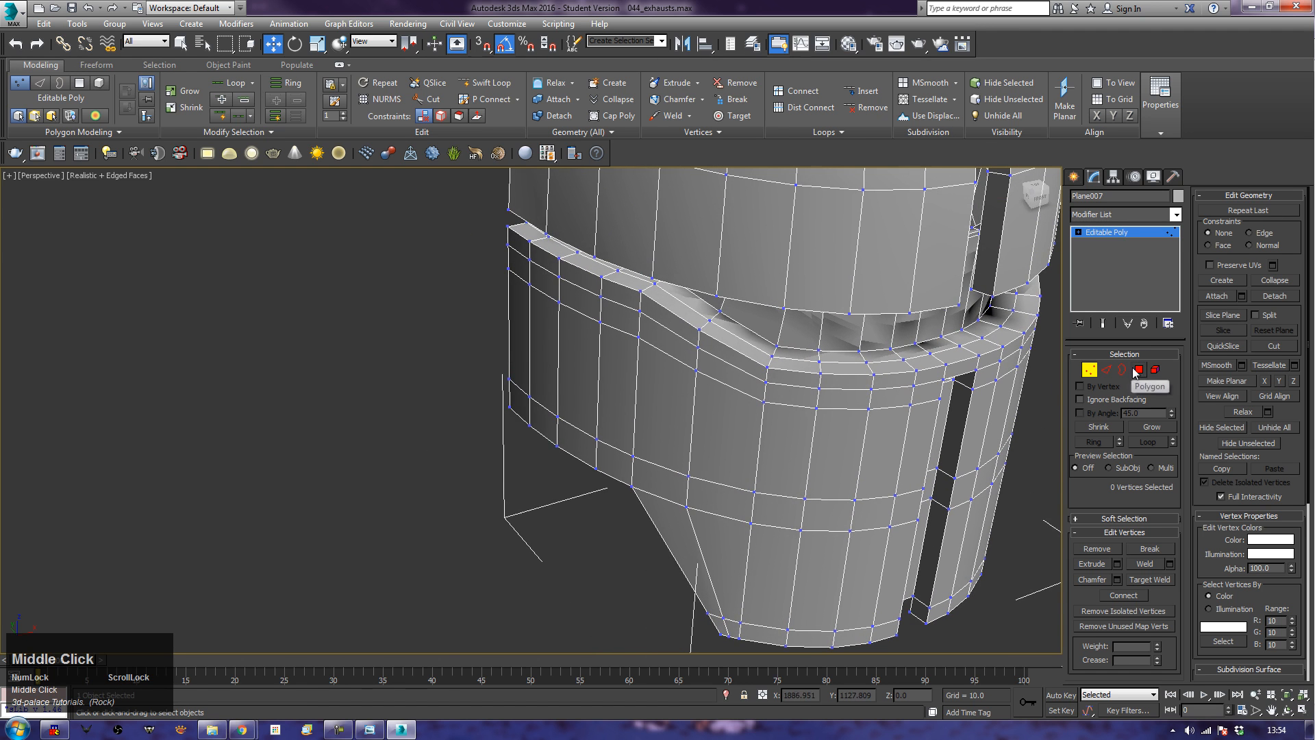
click(1139, 370)
click(523, 249)
ctrl+click(523, 274)
ctrl+click(522, 306)
ctrl+click(517, 404)
ctrl+click(545, 422)
ctrl+click(573, 444)
ctrl+click(608, 456)
ctrl+click(660, 481)
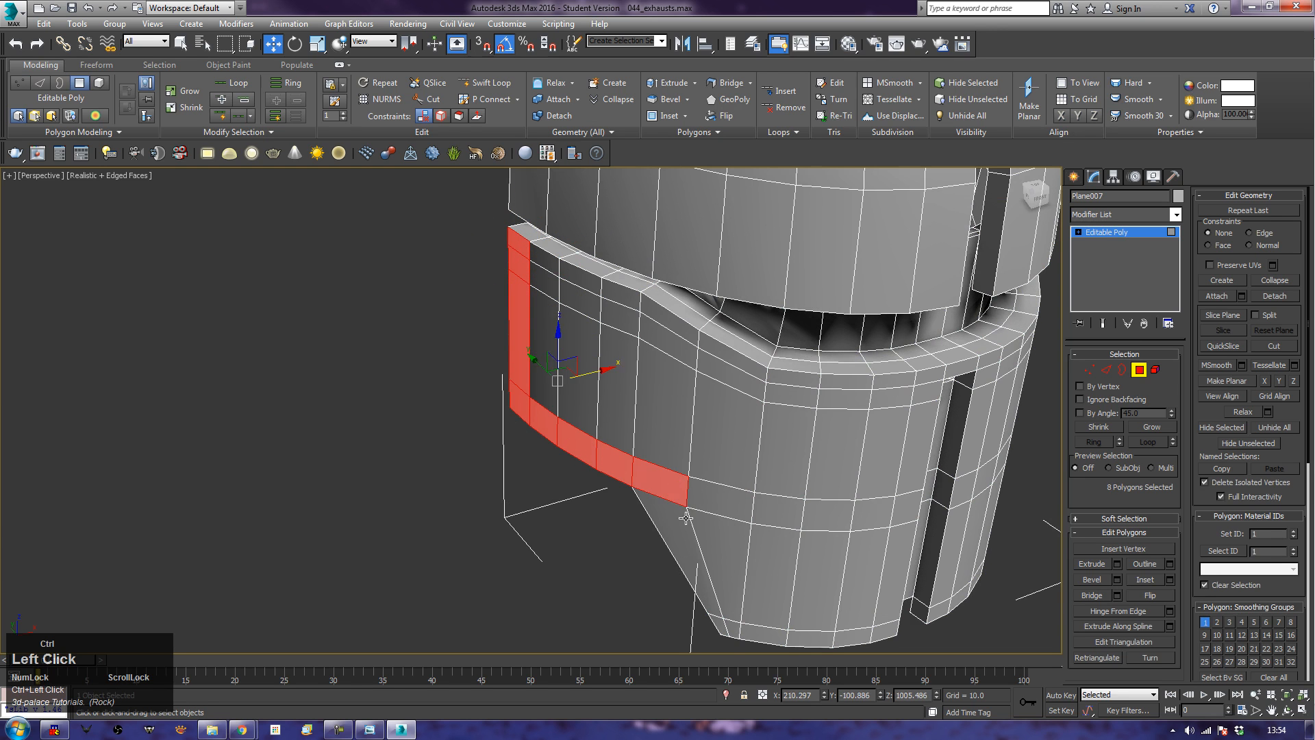
Step: Add the sloped cheek polygon and the strip of polygons along the chin's bottom edge to the selection
ctrl+click(712, 596)
ctrl+click(723, 625)
ctrl+click(745, 629)
ctrl+click(773, 633)
ctrl+click(814, 635)
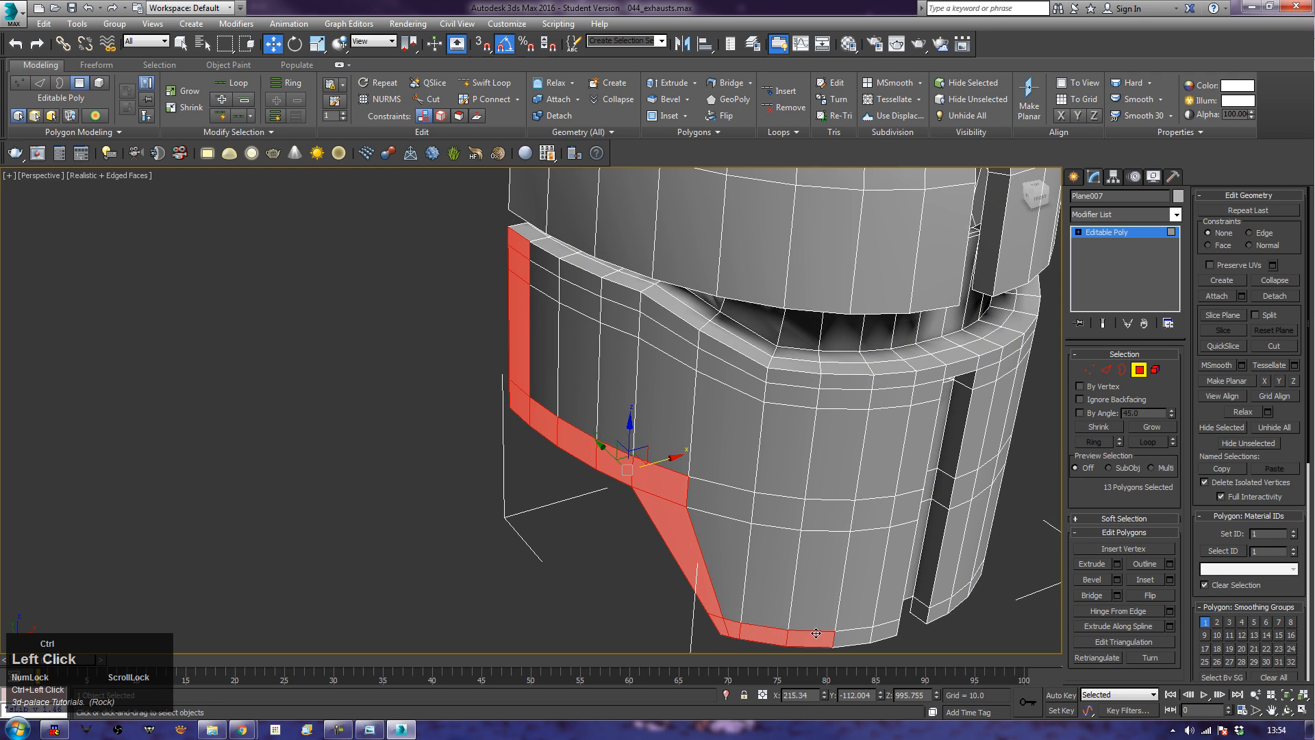
ctrl+click(851, 636)
ctrl+click(884, 630)
Step: Add the column of polygons beside the front slot, from the chin up to the visor edge, to the selection
ctrl+click(893, 583)
ctrl+click(900, 510)
ctrl+click(910, 447)
ctrl+click(923, 391)
ctrl+click(928, 375)
Step: Add the row of polygons along the face plate's upper edge, from the front slot back to the rear edge, to the selection
ctrl+click(894, 379)
ctrl+click(827, 381)
ctrl+click(780, 374)
ctrl+click(726, 353)
ctrl+click(666, 311)
ctrl+click(625, 295)
ctrl+click(565, 268)
ctrl+click(533, 259)
mouse_move(629, 455)
alt+middle_down()
mouse_move(599, 463)
mouse_move(623, 433)
mouse_move(646, 442)
alt+middle_up()
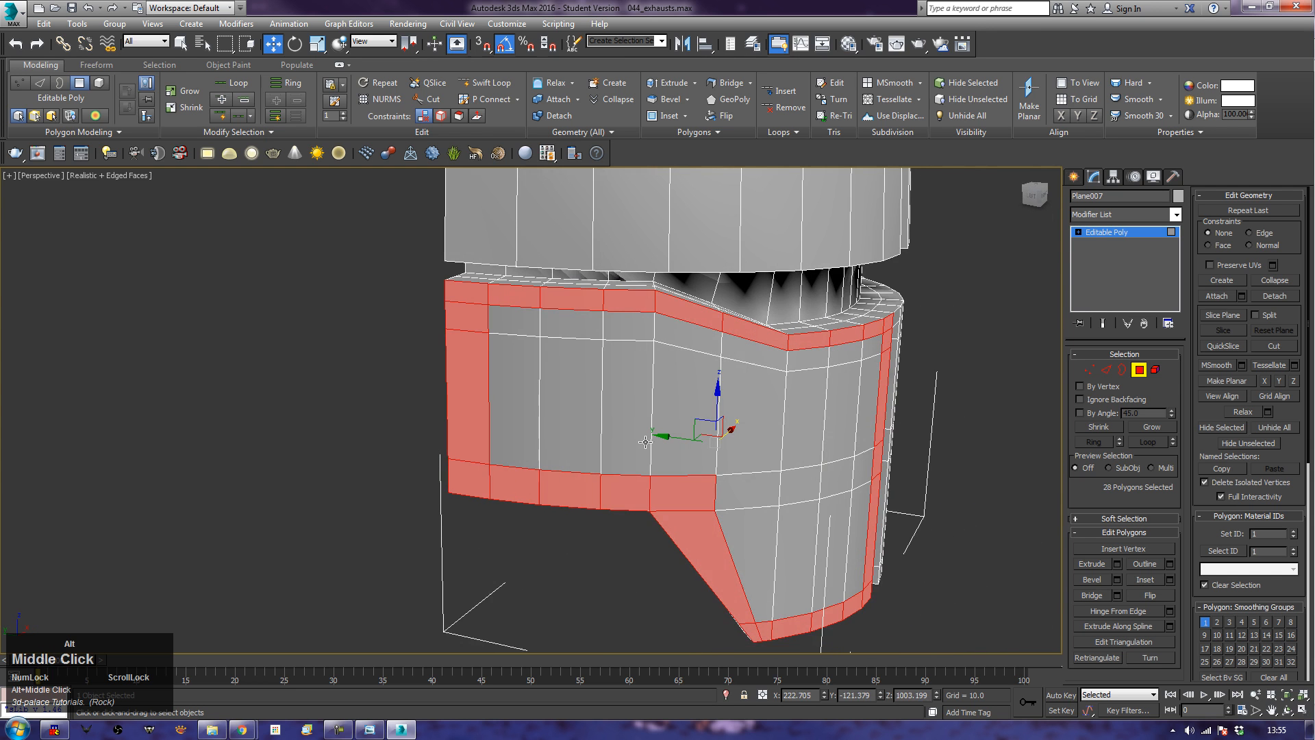
Step: Extrude the selected face plate border polygons by a height of 1.5, then clear the selection
click(1117, 563)
alt+middle_drag(553, 537, 562, 568)
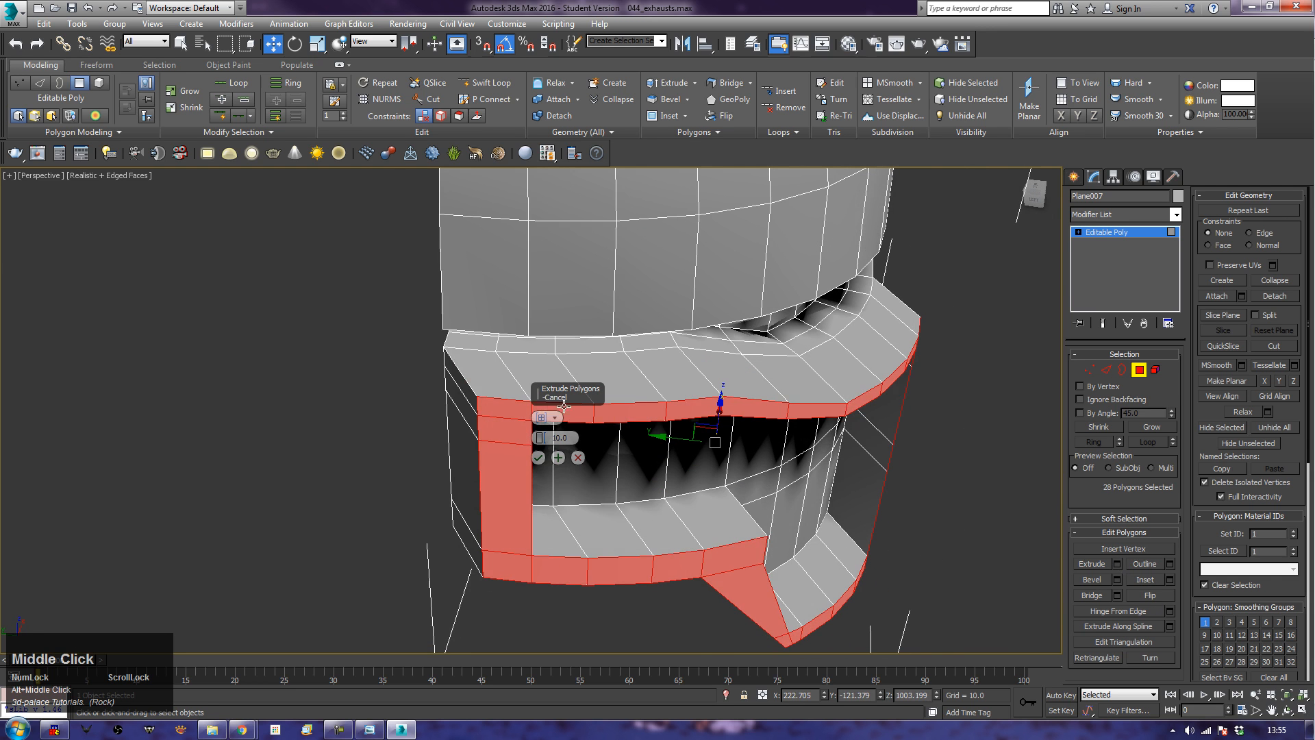
click(542, 420)
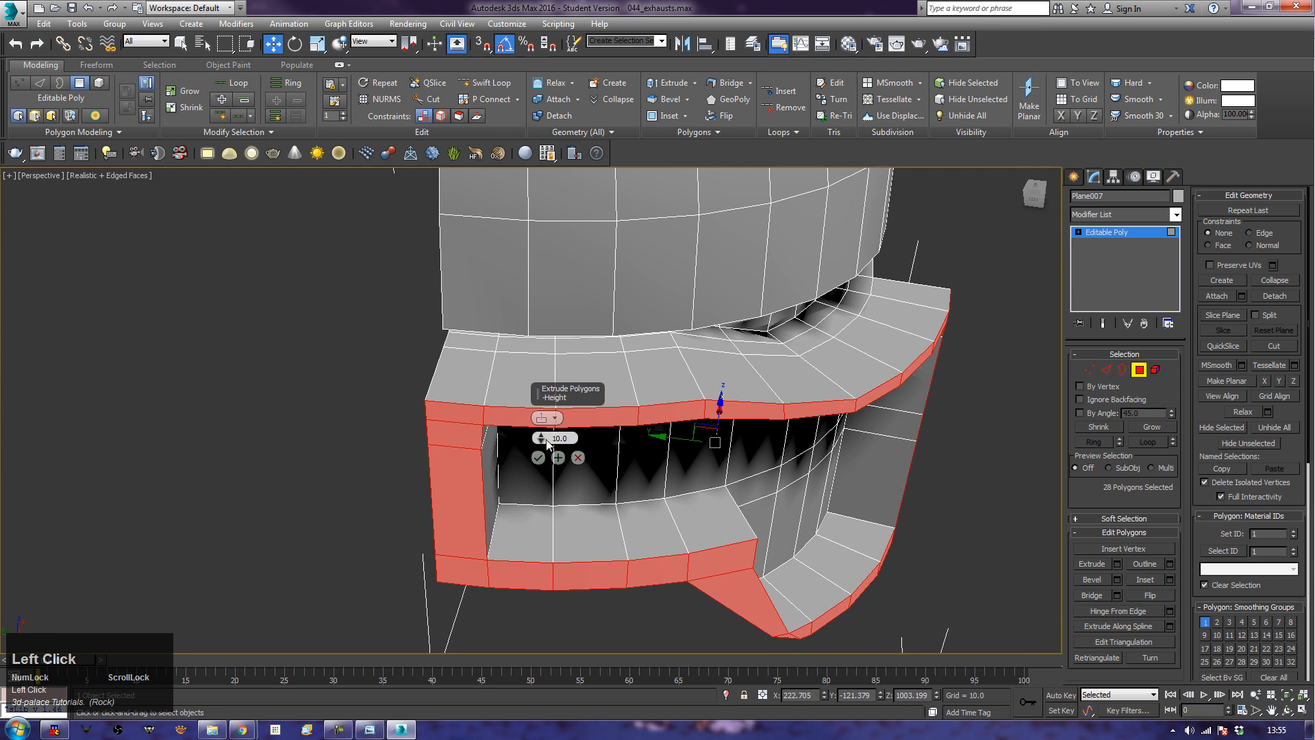
drag(541, 439, 539, 496)
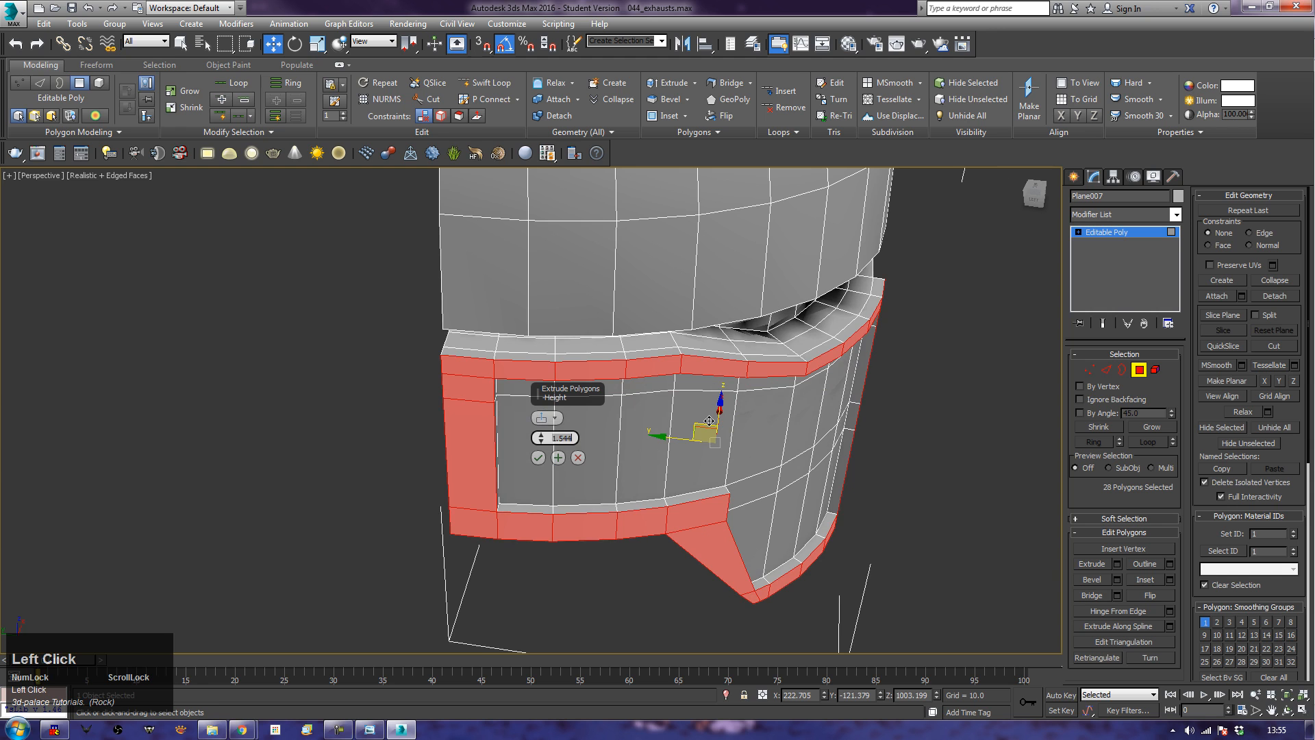
text(0.8)
key(Tab)
key(BackSpace)
key(BackSpace)
key(BackSpace)
text(1.5)
key(Tab)
click(538, 458)
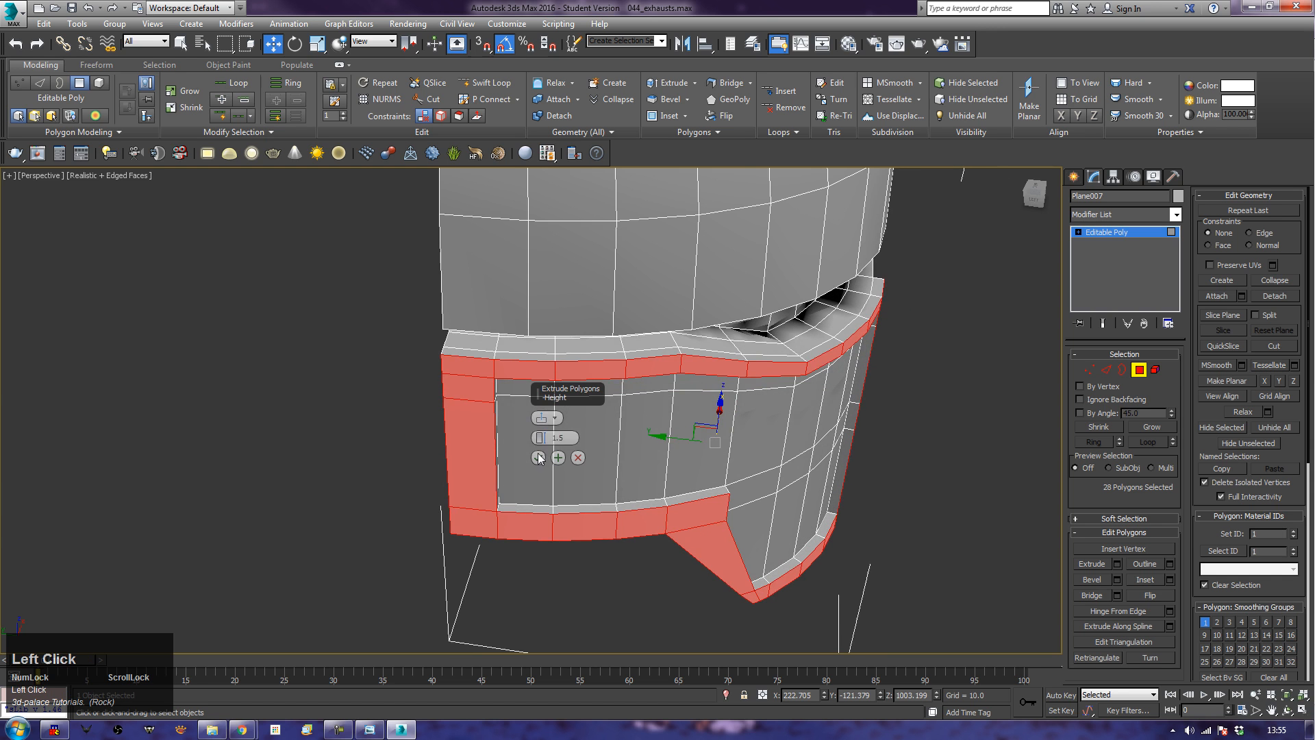
click(951, 472)
Step: On the other face plate half, select the column of polygons beside the front slot and the first polygons along the upper edge
scroll(880, 545, down, 3)
middle_drag(894, 561, 736, 500)
click(692, 572)
ctrl+click(693, 546)
ctrl+click(696, 466)
ctrl+click(691, 397)
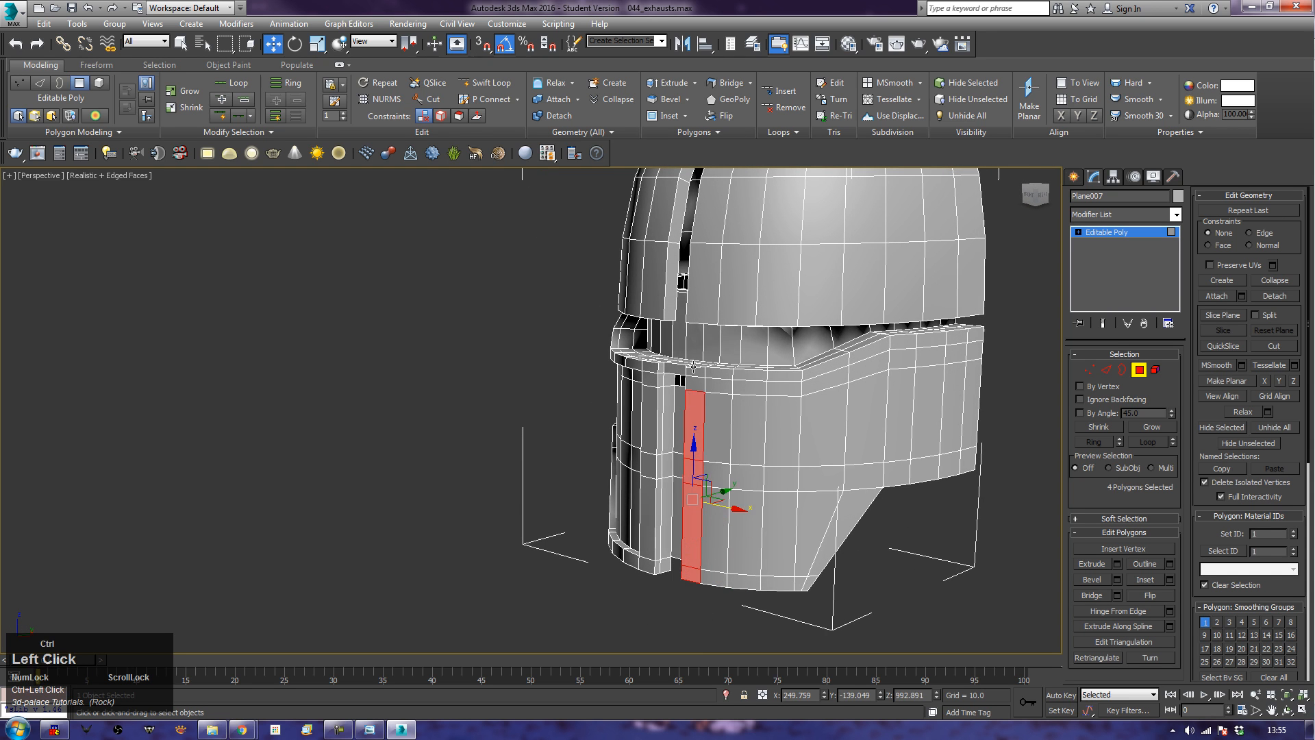
ctrl+click(694, 373)
ctrl+click(697, 375)
ctrl+click(710, 376)
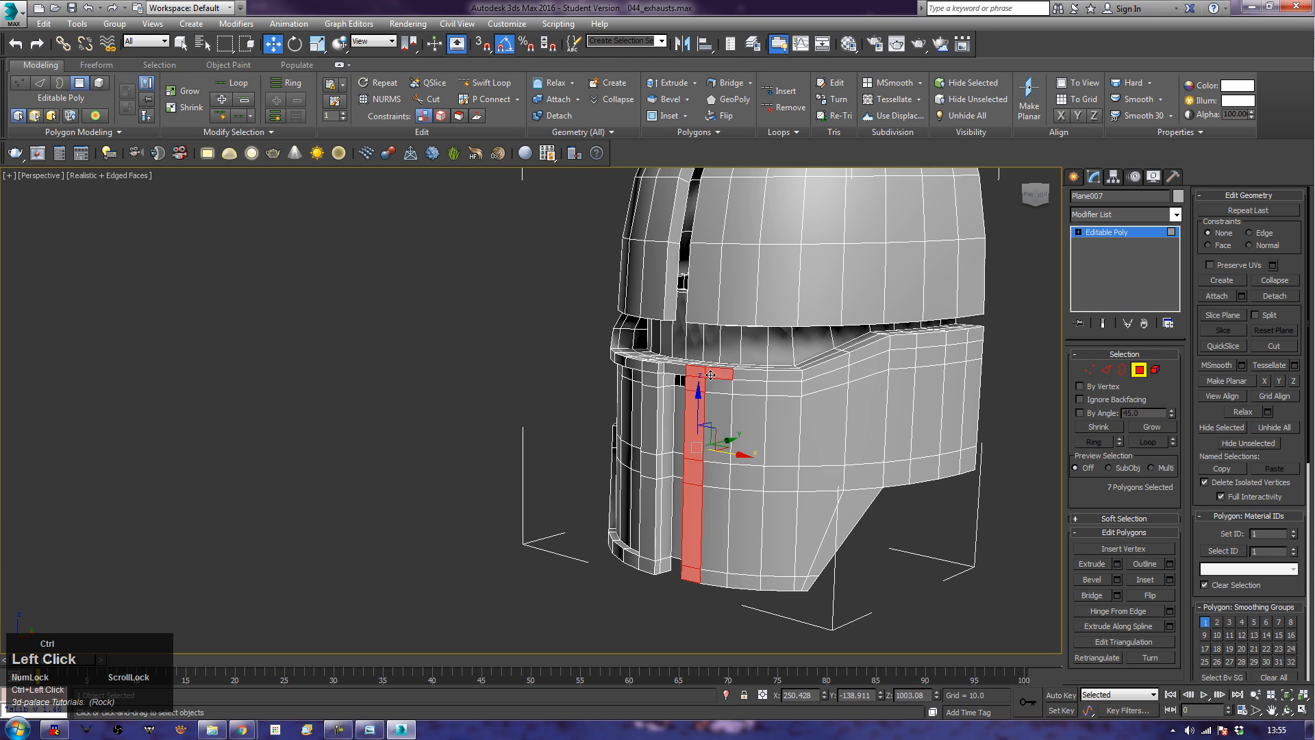
ctrl+click(737, 374)
Step: Add the strip of polygons along the chin's bottom edge and the sloped cheek polygons to the selection
ctrl+click(717, 579)
ctrl+click(746, 580)
ctrl+click(780, 580)
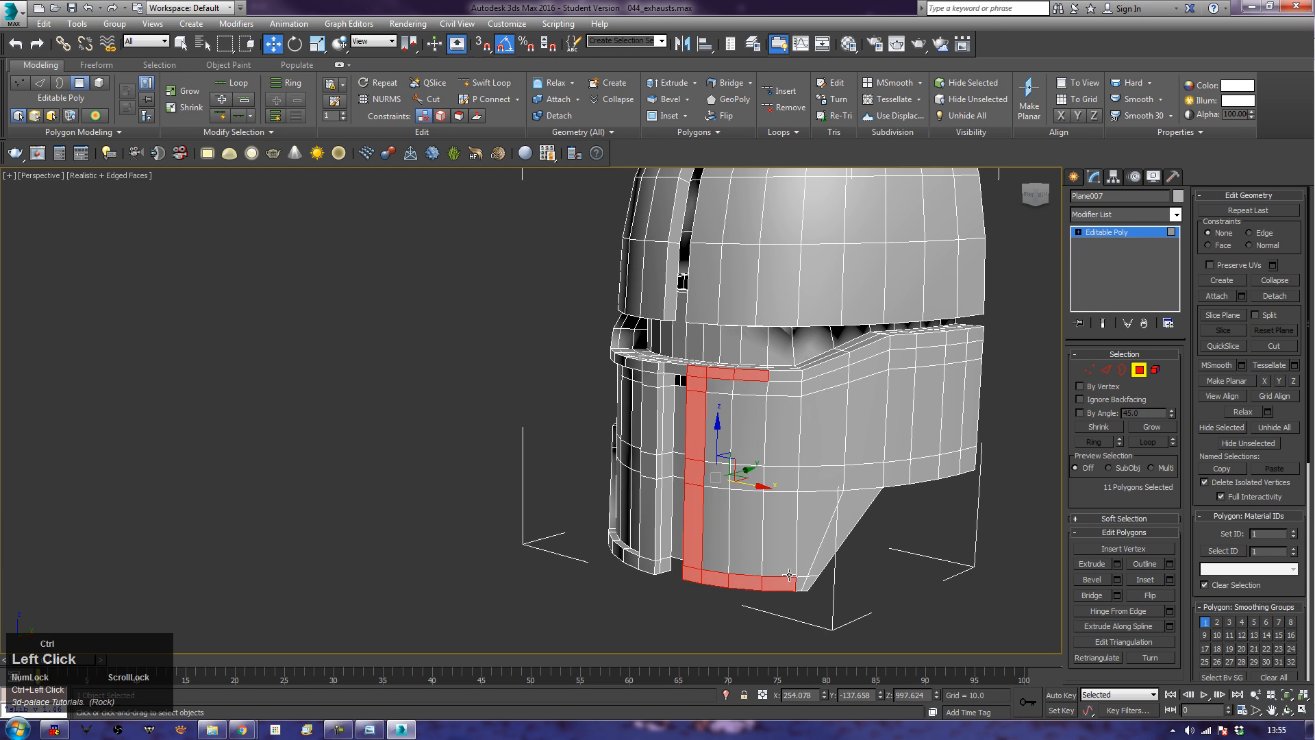
key(q)
ctrl+click(807, 582)
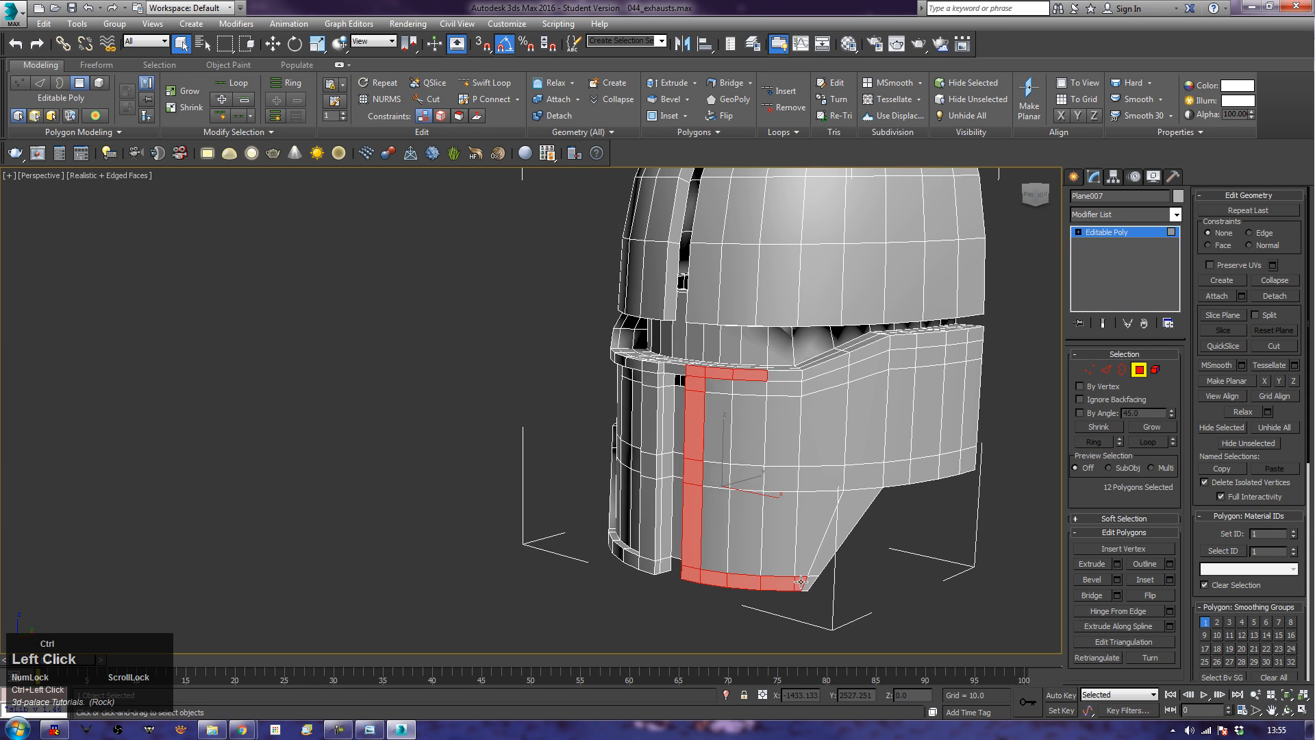
ctrl+click(822, 559)
ctrl+click(836, 525)
Step: Add the polygons along the face plate's lower edge from the cheek to the rear corner and up the rear edge
ctrl+click(867, 474)
ctrl+click(897, 470)
ctrl+click(925, 466)
ctrl+click(951, 460)
ctrl+click(970, 453)
ctrl+click(972, 407)
ctrl+click(975, 353)
Step: Add the remaining upper-edge polygons, from the rear corner forward to those already selected near the slot, completing the border selection
ctrl+click(974, 335)
ctrl+click(954, 336)
ctrl+click(930, 338)
ctrl+click(903, 340)
ctrl+click(860, 355)
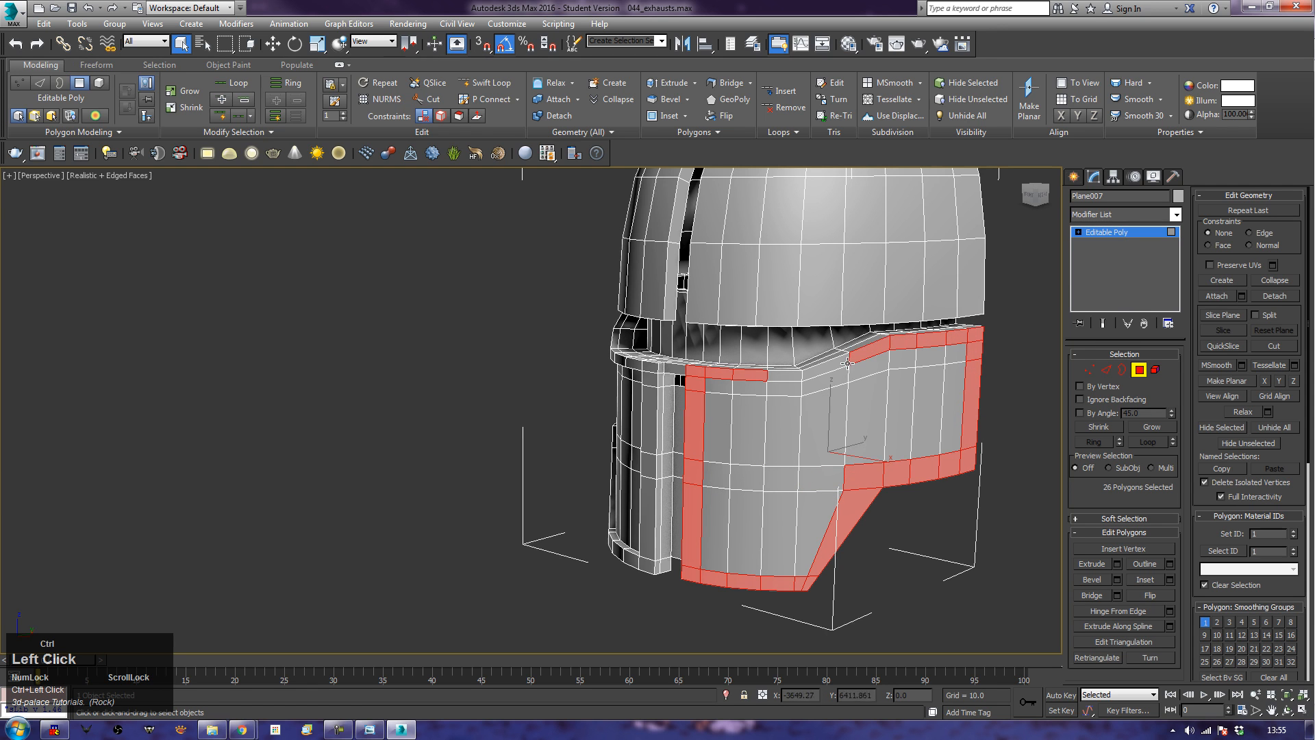
ctrl+click(836, 367)
ctrl+click(789, 376)
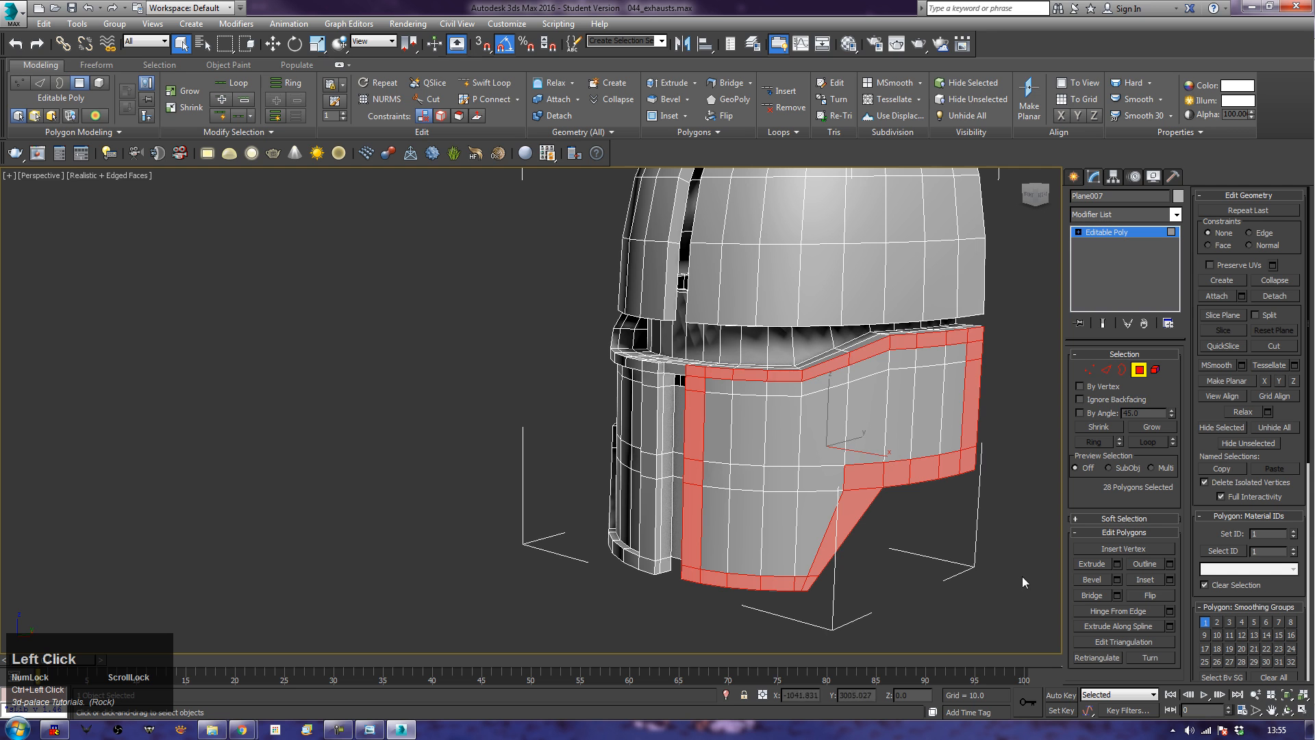
Step: Extrude the second face plate half's border polygons by 1.5 and clear the selection
click(1118, 564)
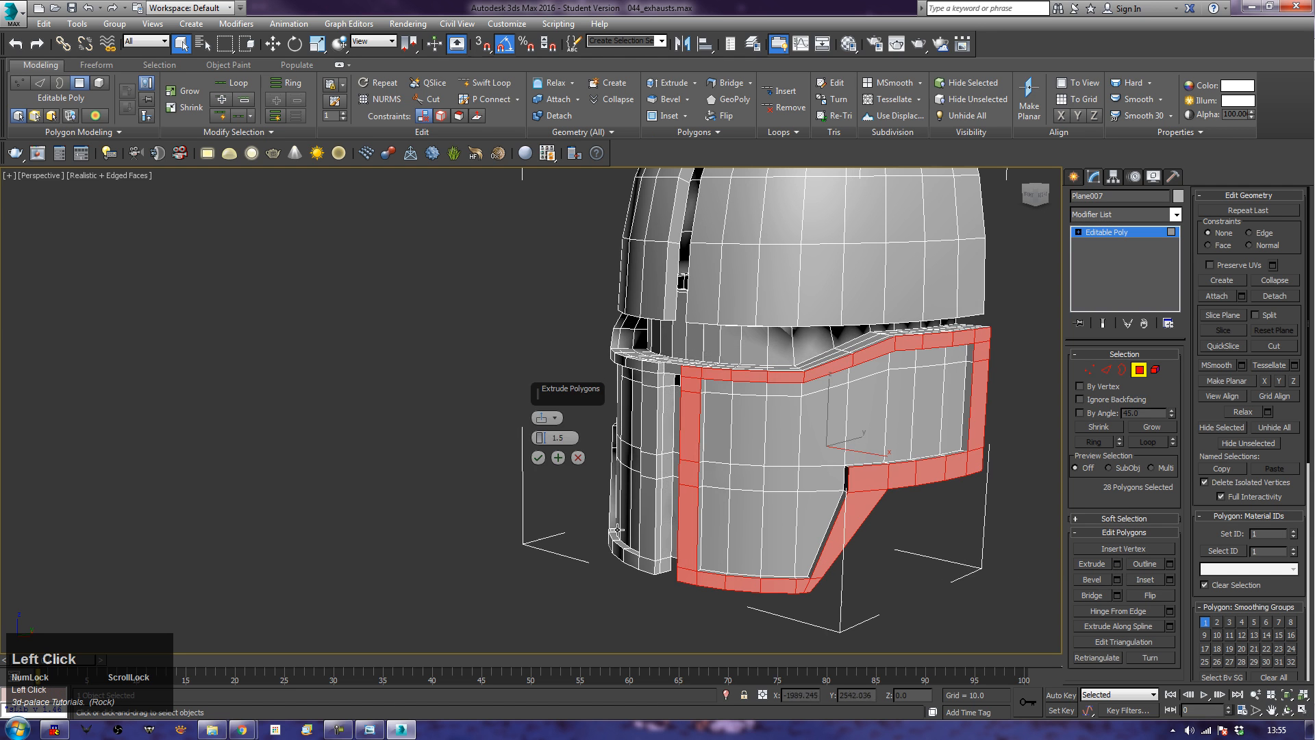
click(539, 457)
click(491, 342)
Step: Insert an edge loop with Swift Loop just above the lower edge of the dome half right of the slot in front view
alt+middle_drag(421, 384, 629, 527)
middle_drag(640, 452, 730, 441)
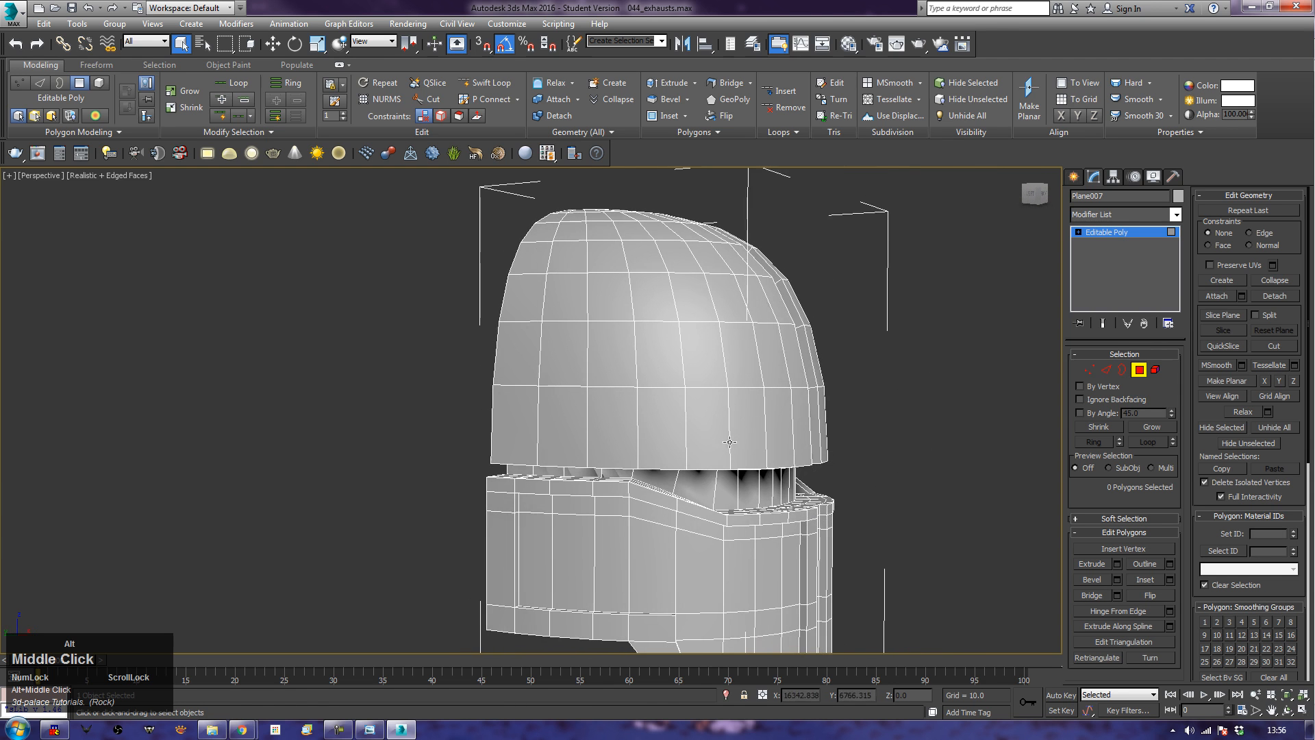
click(488, 83)
alt+middle_drag(719, 363, 761, 350)
alt+scroll(761, 350, up, 2)
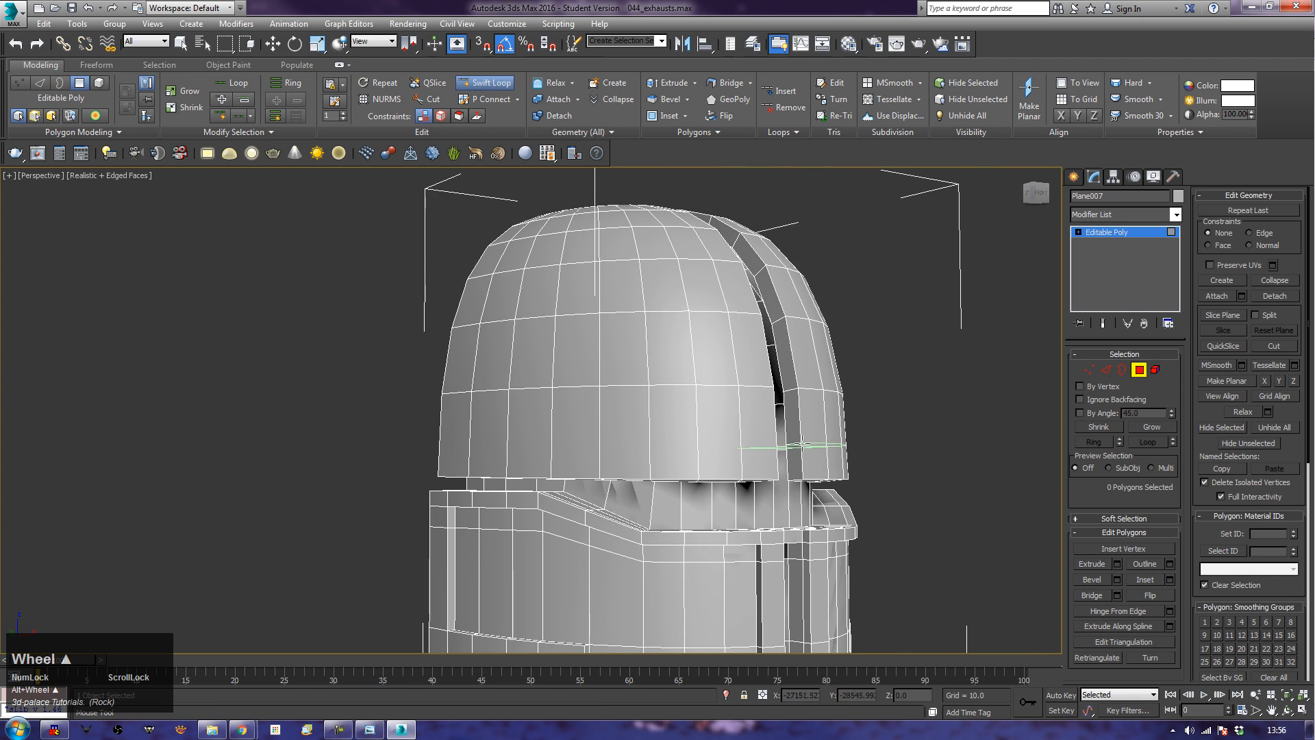
click(805, 442)
Step: Insert a matching edge loop just above the lower edge of the dome half left of the slot in front view
alt+middle_drag(740, 466, 675, 459)
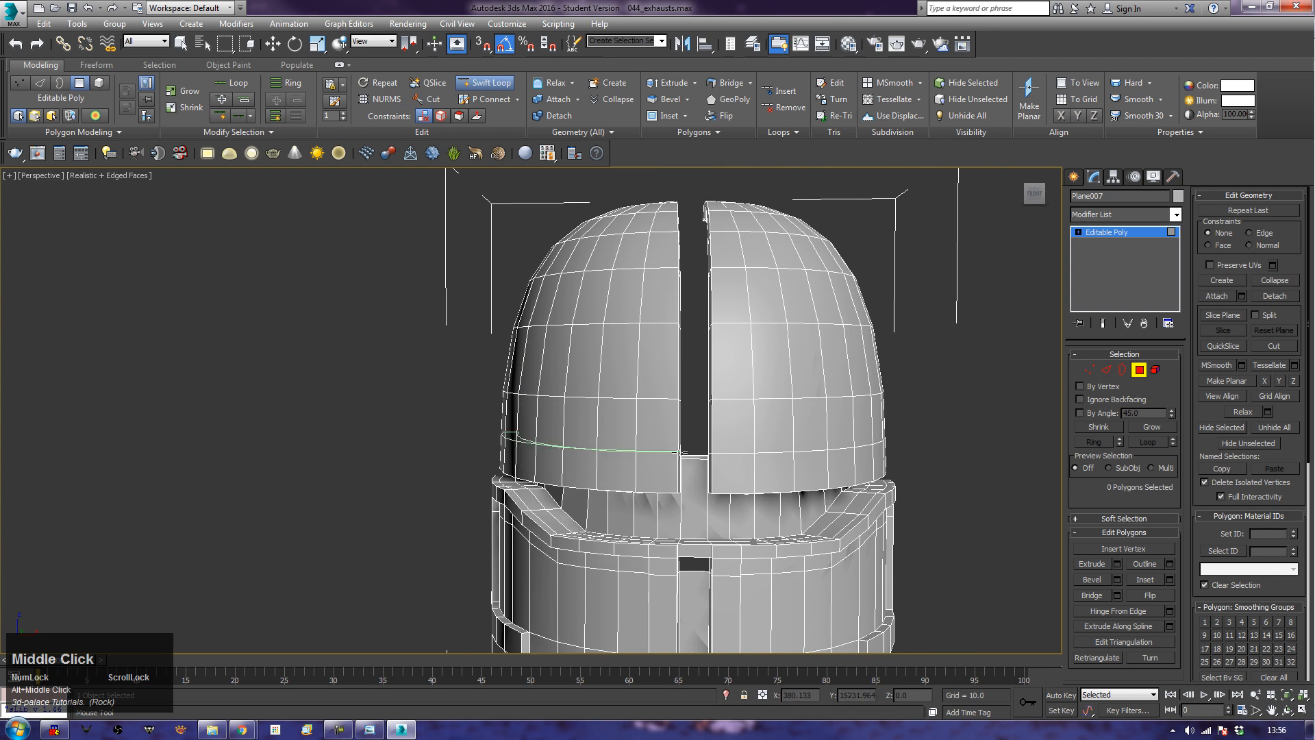
click(674, 456)
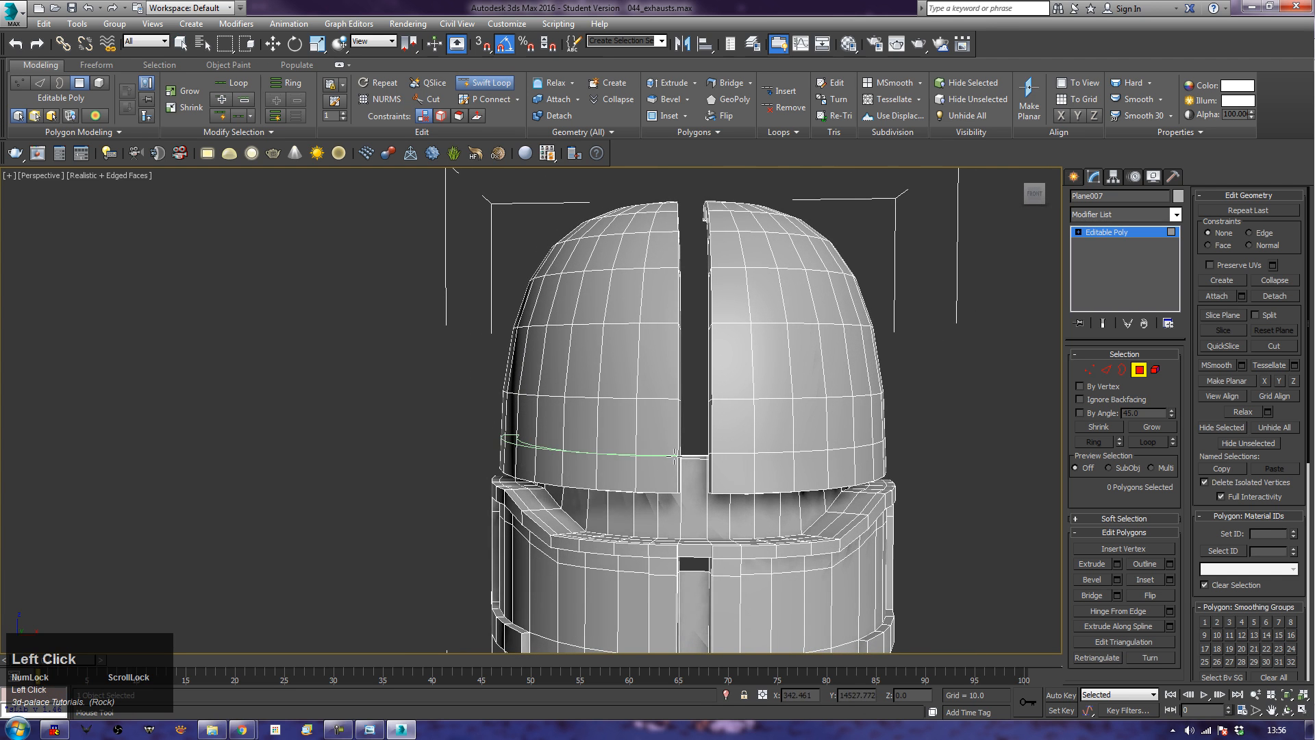
right_click(734, 450)
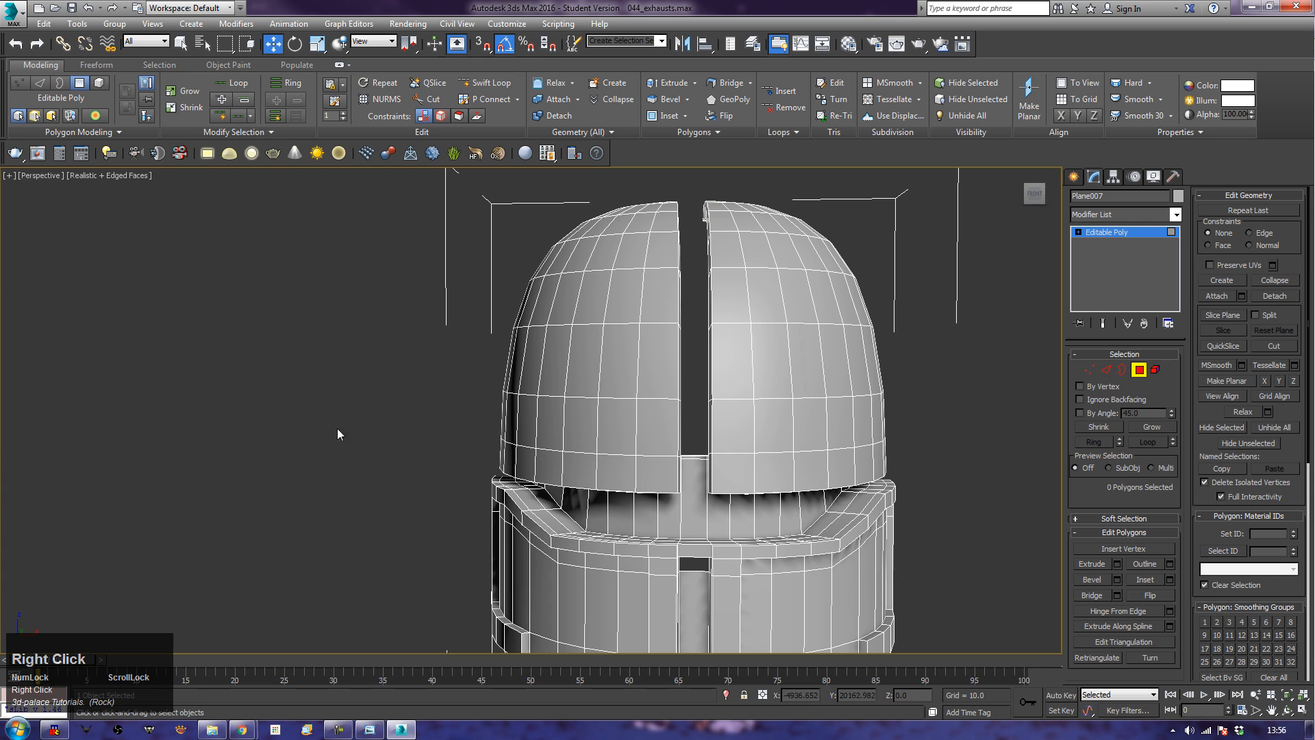
Step: Select the row of polygons along the dome's lower edge up to the slot and the first polygon across it, then deselect them
alt+middle_drag(405, 413, 341, 400)
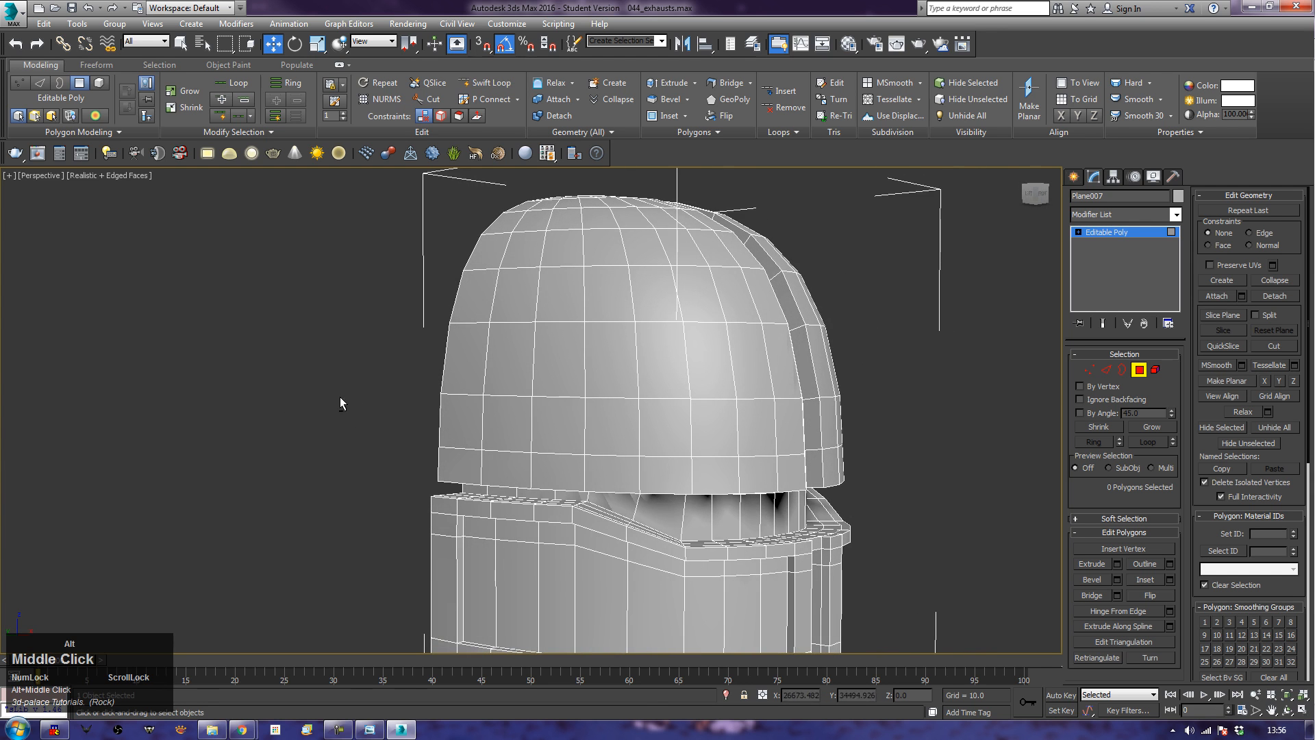
click(455, 466)
ctrl+click(512, 469)
ctrl+click(568, 470)
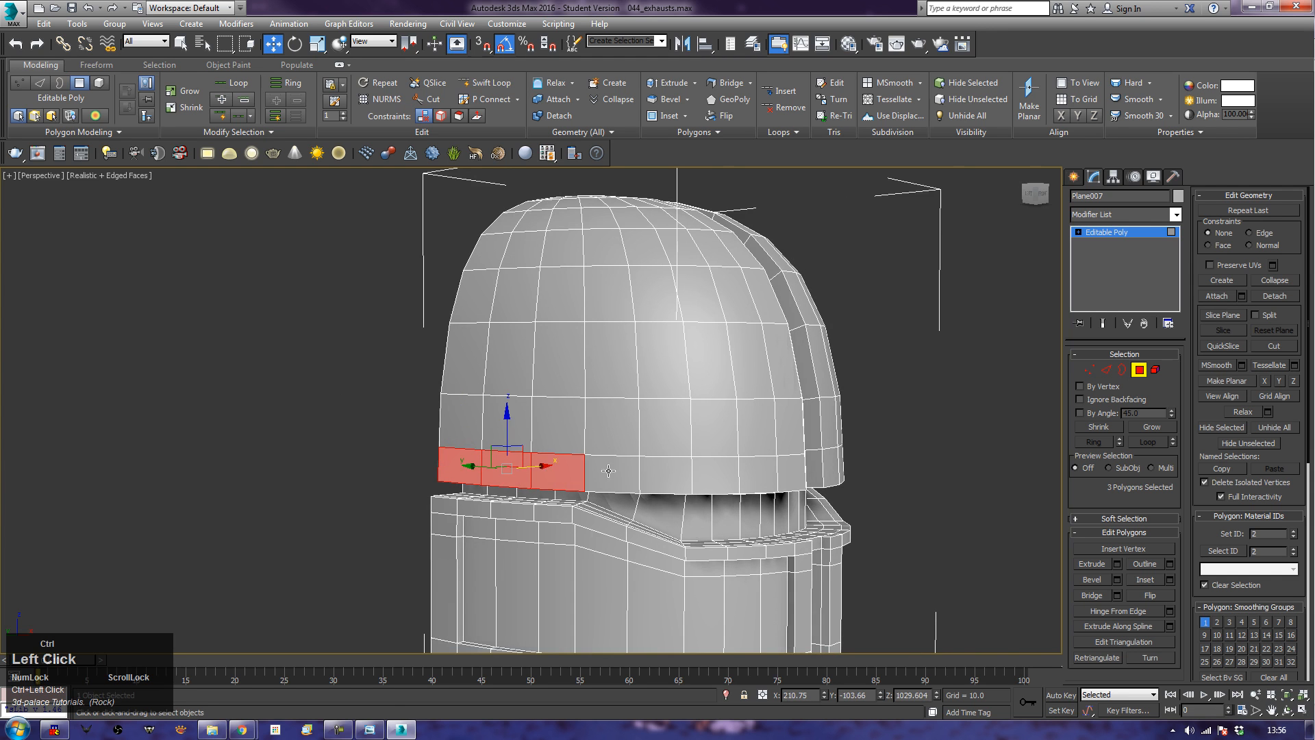
ctrl+click(613, 471)
ctrl+click(682, 473)
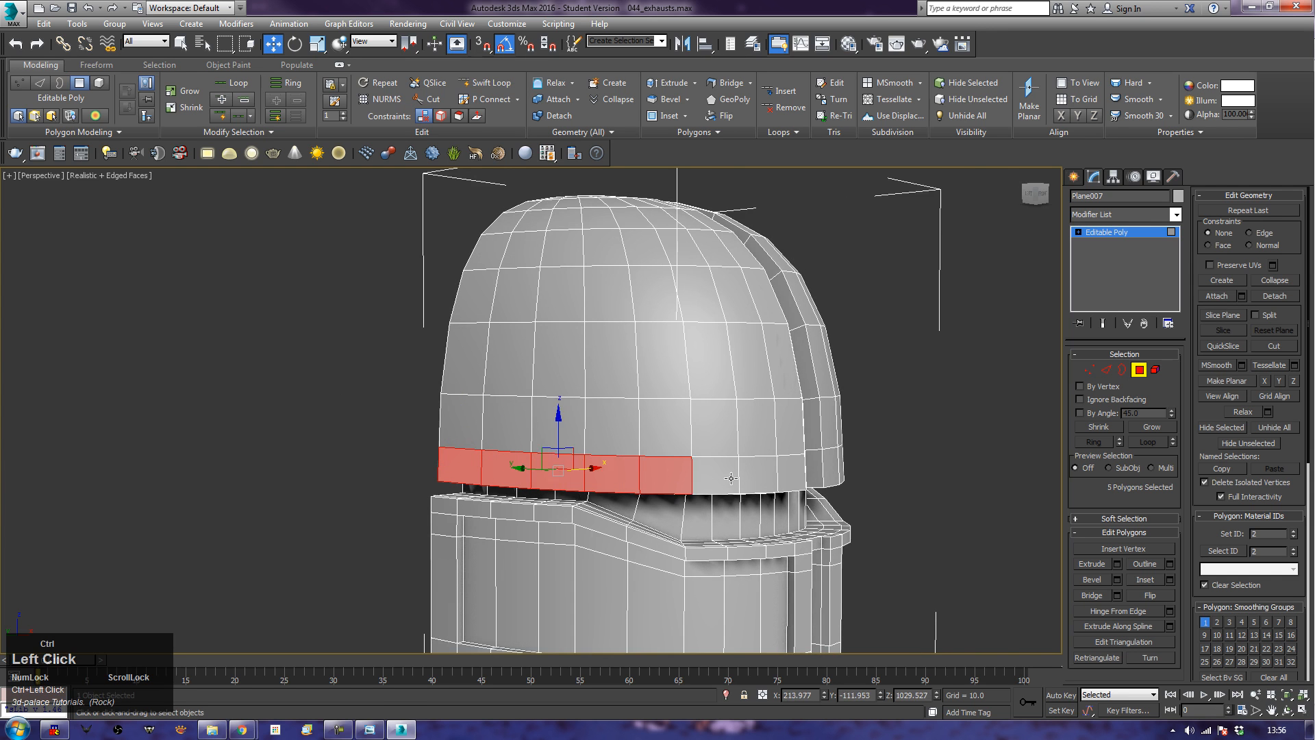
ctrl+click(714, 475)
ctrl+click(756, 477)
ctrl+click(792, 475)
alt+middle_drag(791, 475, 704, 485)
ctrl+click(658, 472)
click(919, 435)
alt+middle_drag(918, 434, 804, 471)
Step: Undo the polygon selections on the dome and the last inserted edge loop
key(ctrl+z)
key(ctrl+z)
key(ctrl+z)
key(ctrl+z)
key(ctrl+z)
key(ctrl+z)
key(ctrl+z)
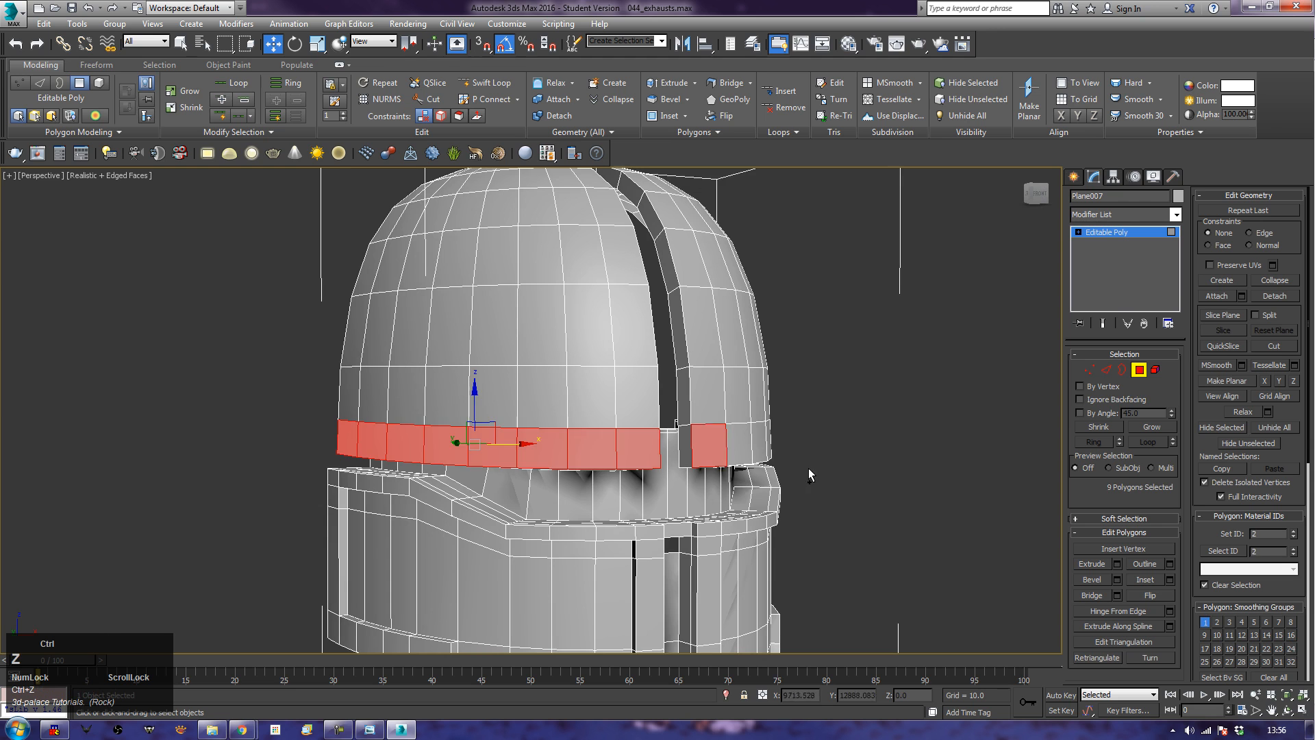
key(ctrl+z)
key(ctrl+z)
key(ctrl+z)
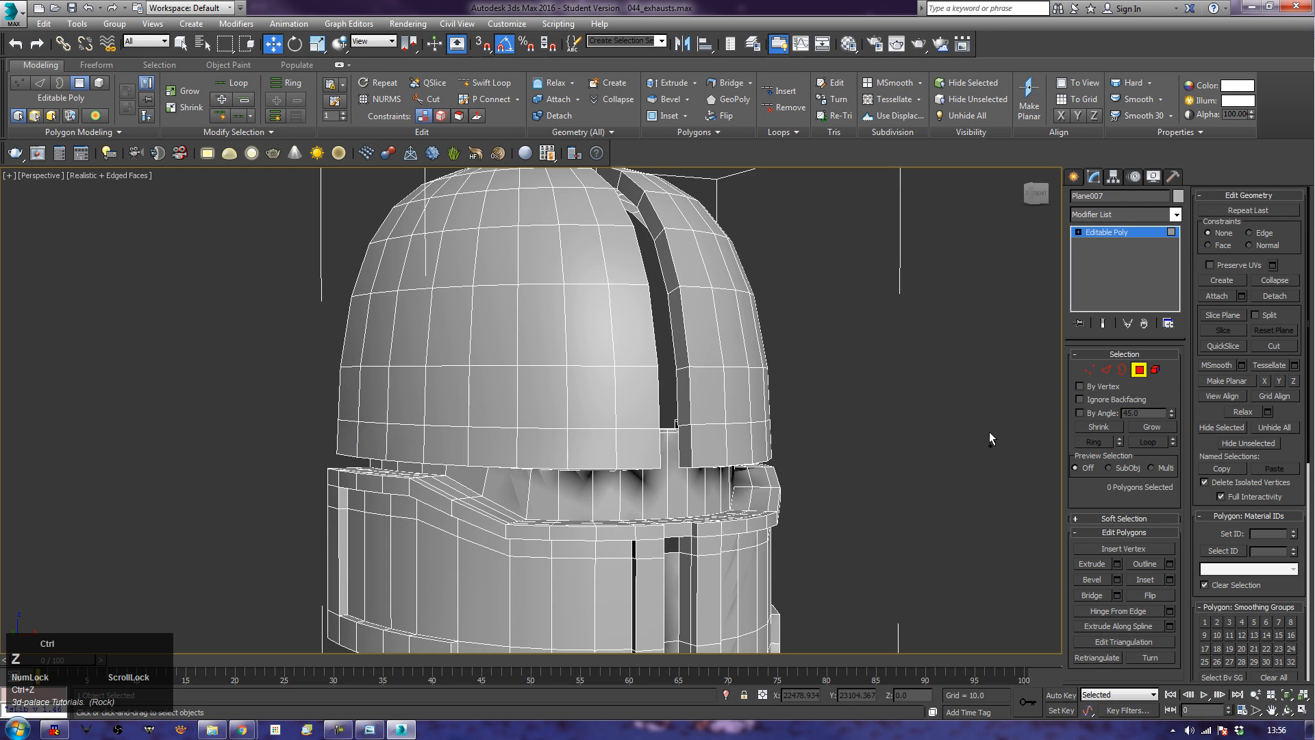
Step: In the front view, insert an edge loop with Swift Loop on the left dome half, level with the right half's lowest loop
click(1107, 370)
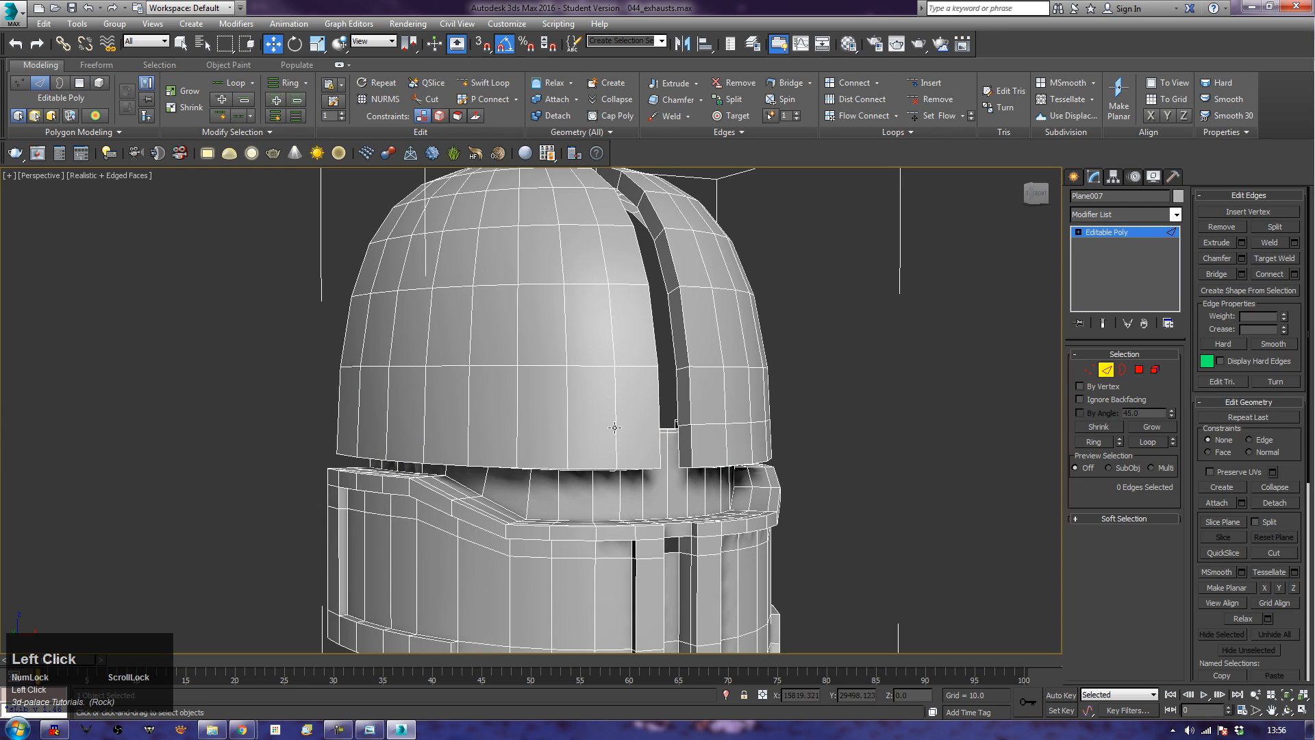
click(481, 91)
alt+middle_drag(582, 449, 616, 452)
key(f)
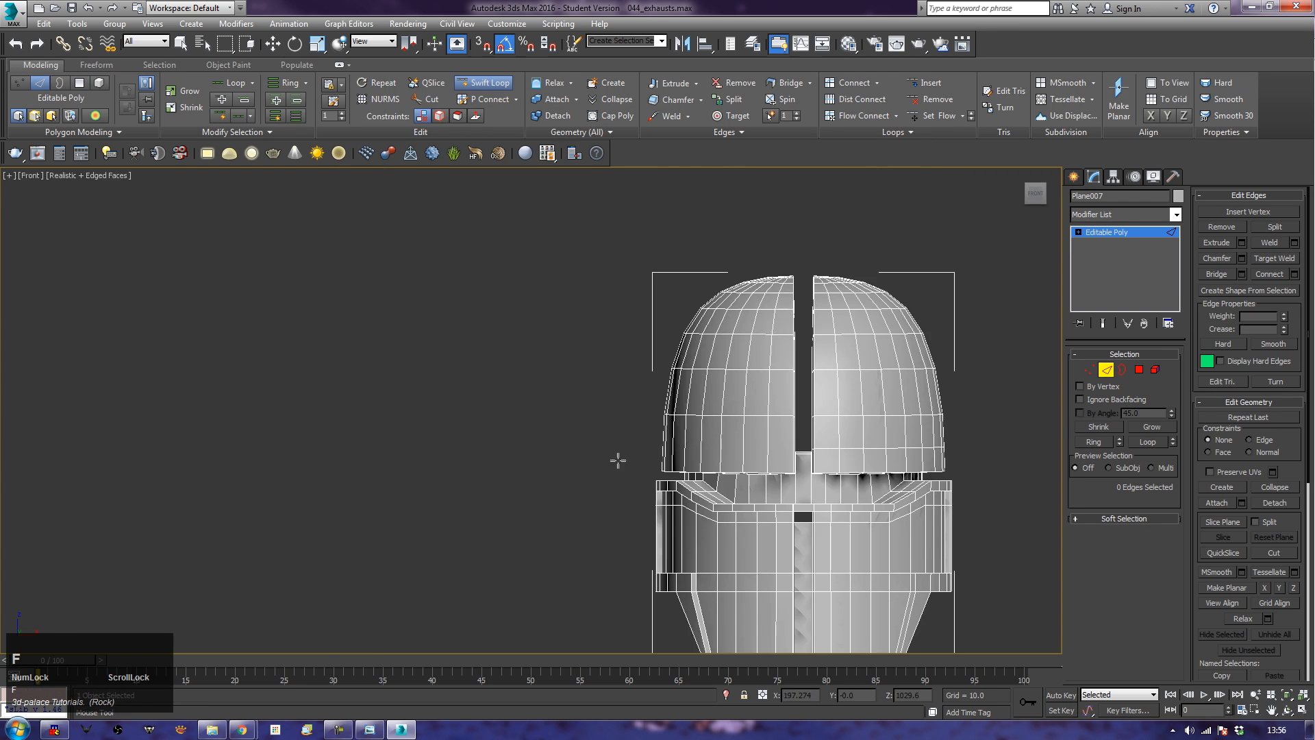
key(z)
scroll(519, 491, up, 5)
scroll(519, 491, up, 2)
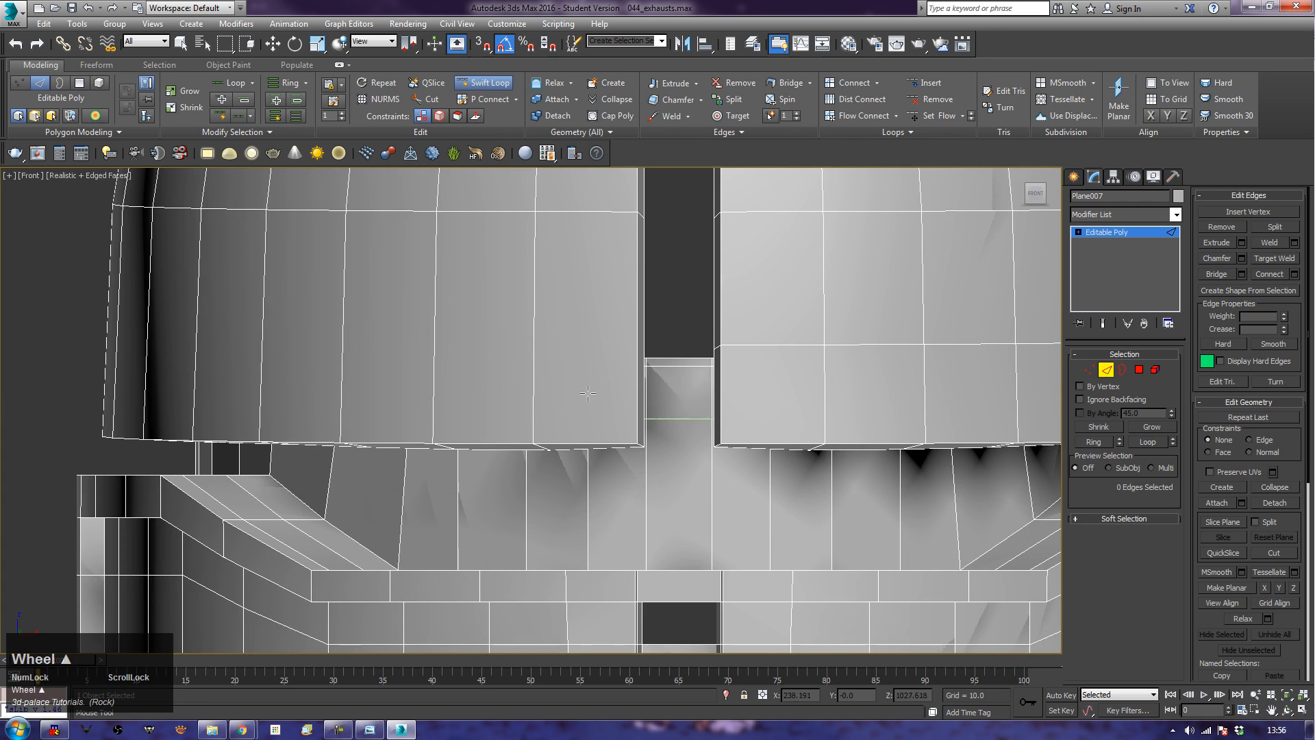
middle_drag(518, 491, 494, 524)
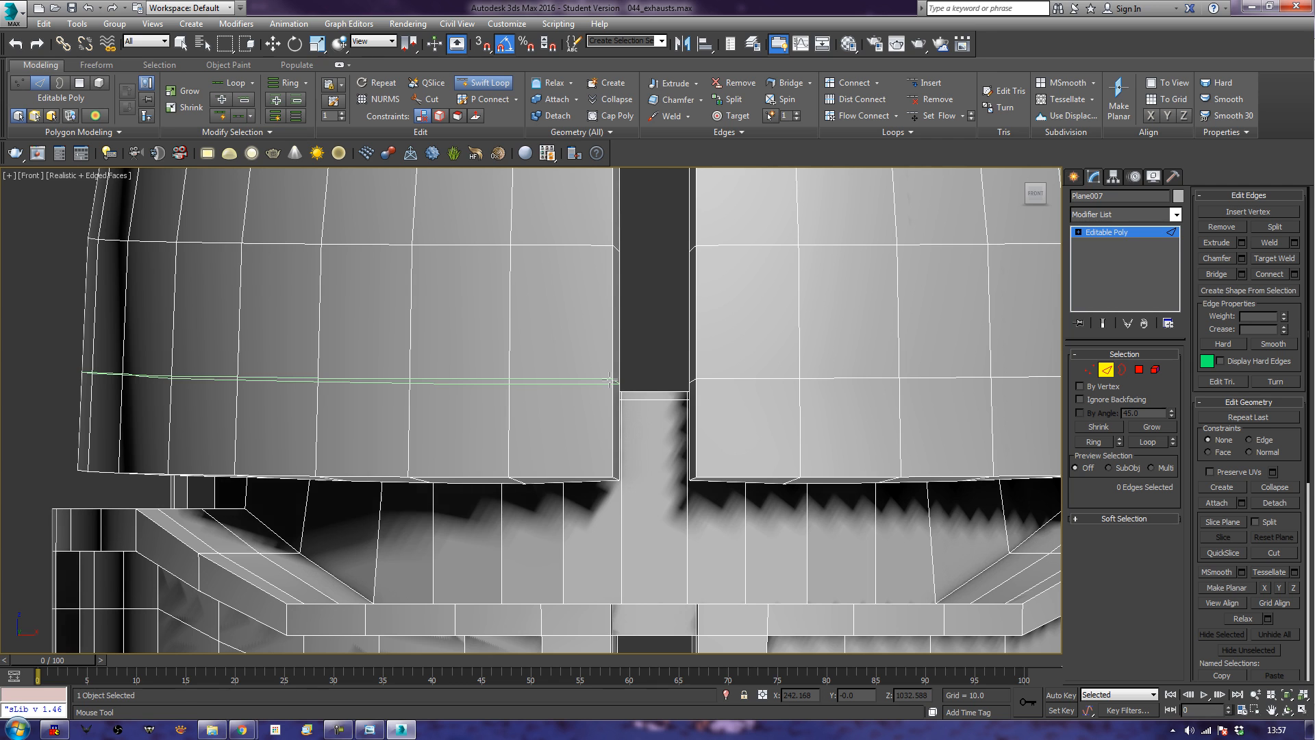
click(610, 379)
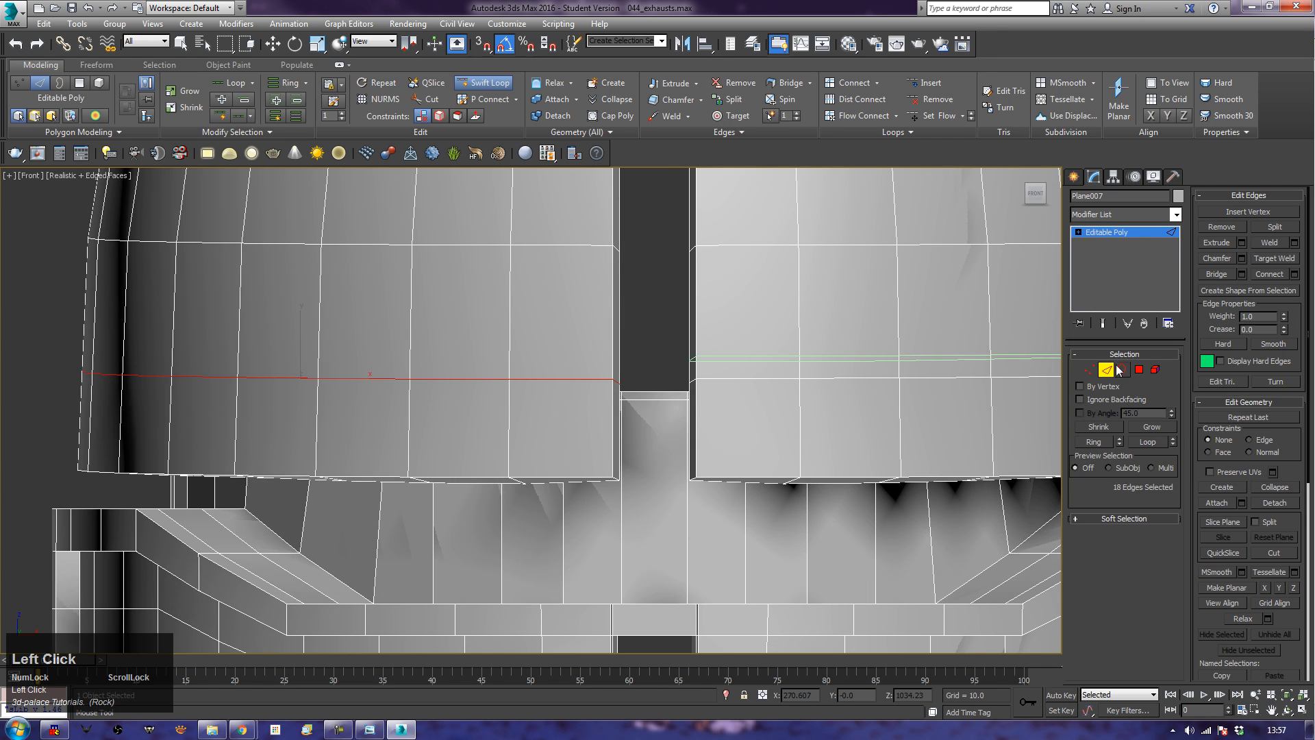
Step: End Swift Loop and select the left dome half's lower-edge polygon next to the slot at polygon level
click(1140, 370)
right_click(562, 431)
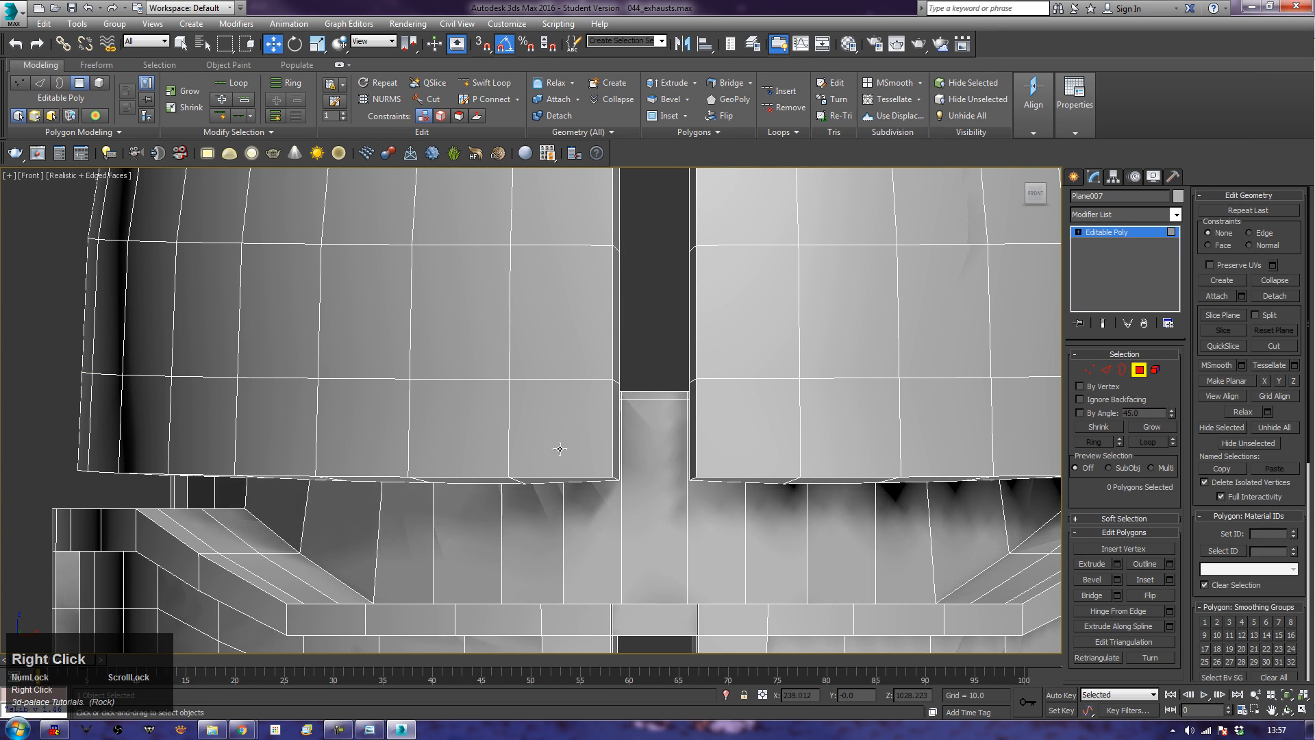
click(561, 437)
key(q)
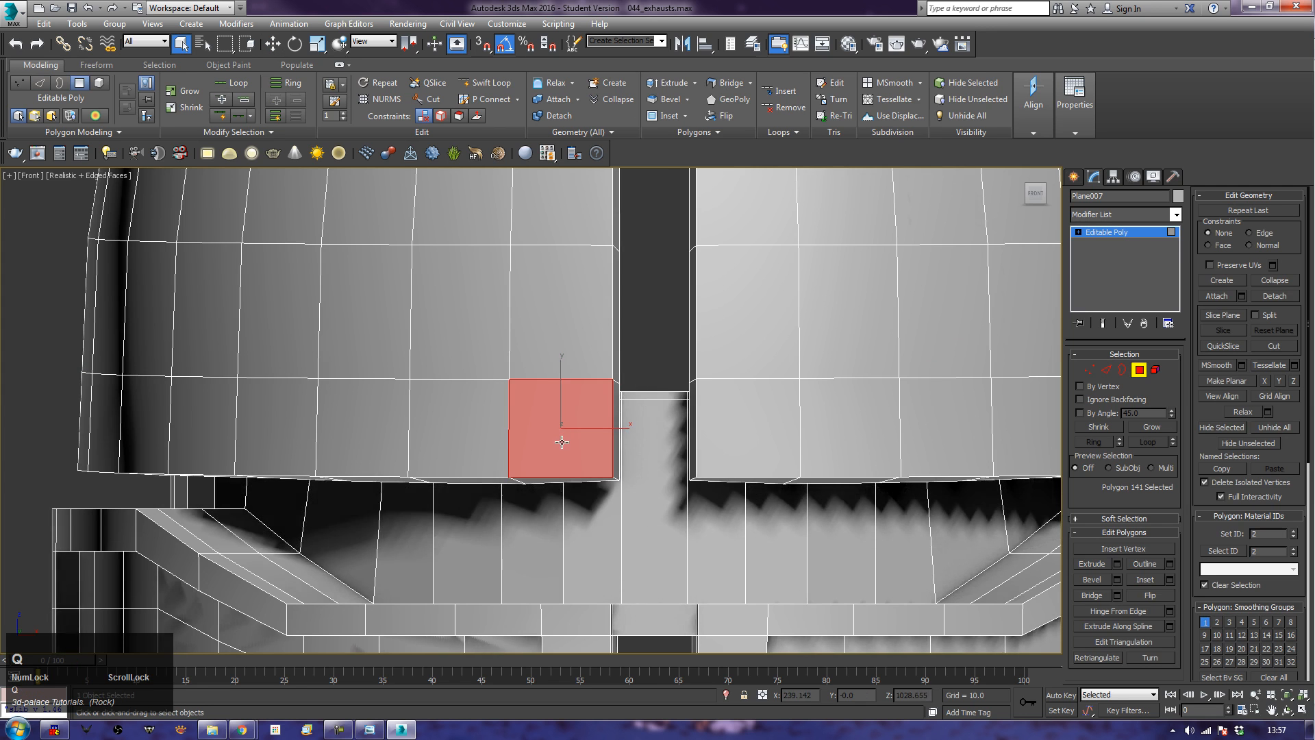
Step: In the perspective view, add the rest of that dome half's lower-edge row, from the rear edge to the slot, to the selection
key(p)
scroll(570, 438, down, 10)
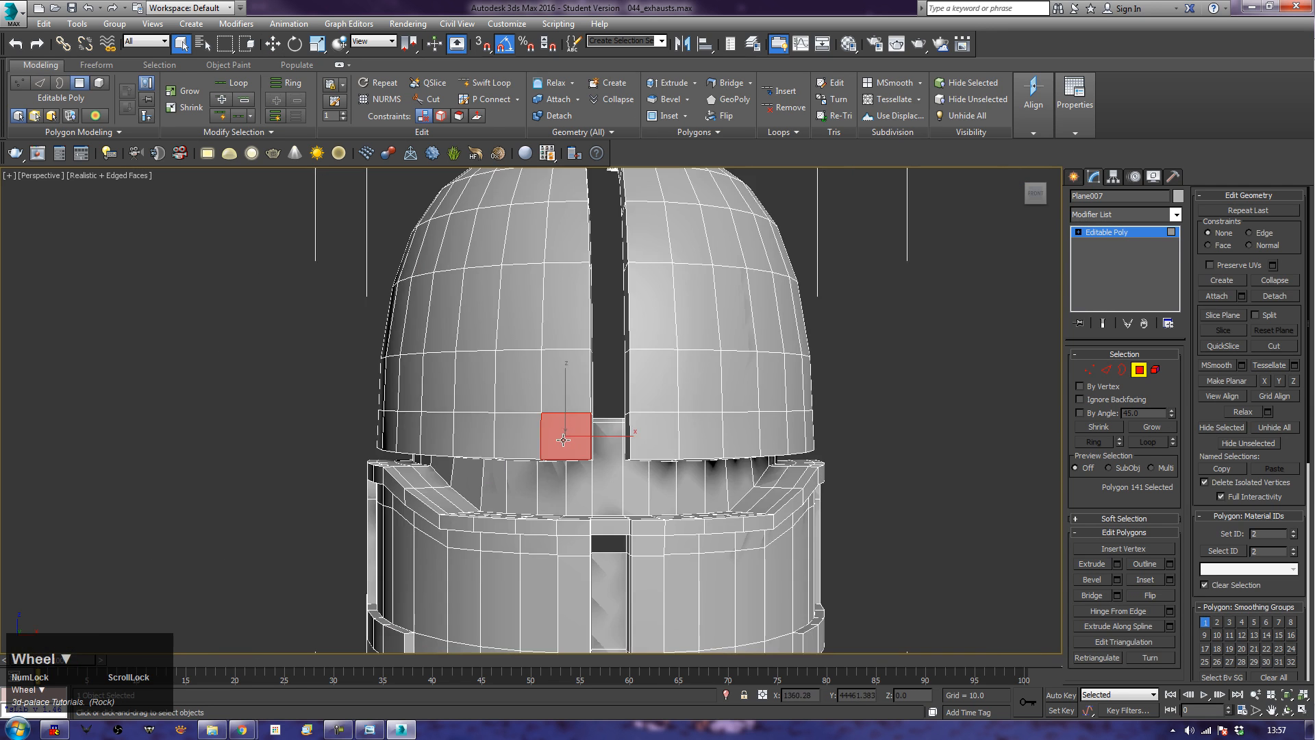
alt+middle_drag(570, 438, 582, 460)
ctrl+click(302, 445)
ctrl+click(336, 441)
ctrl+click(384, 440)
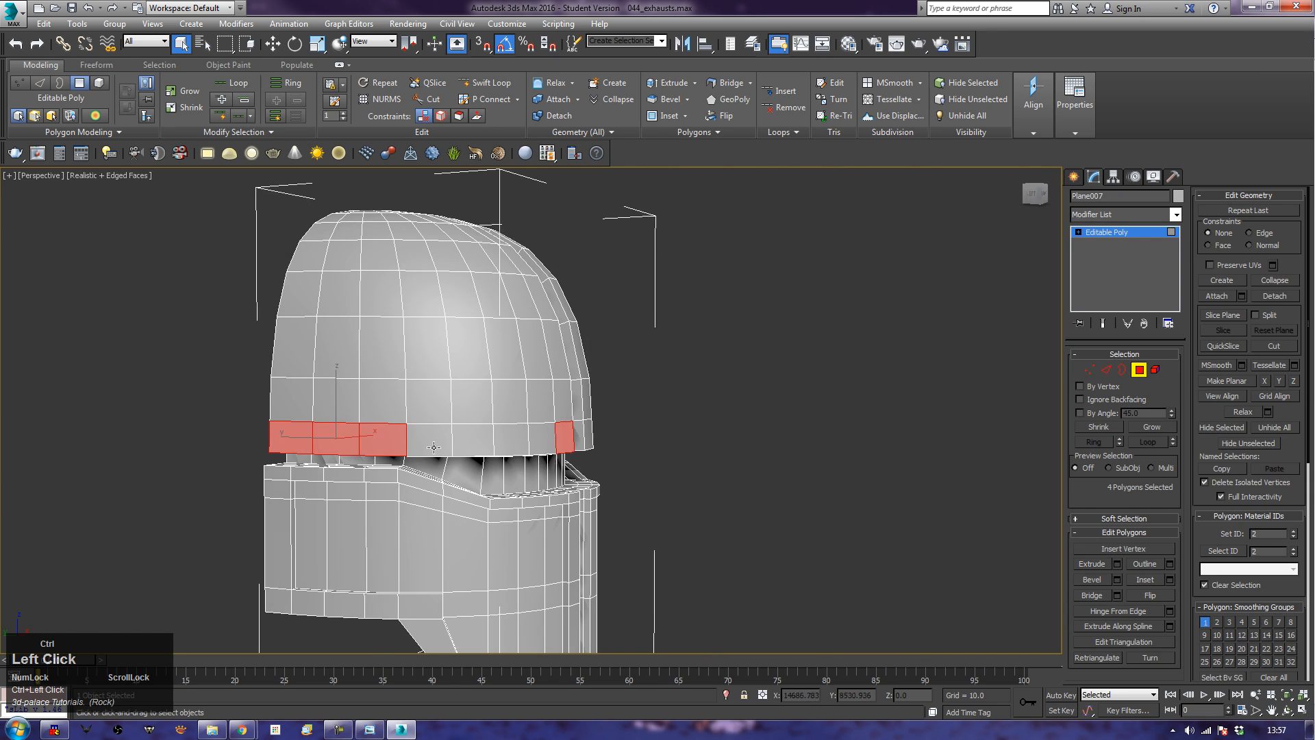
ctrl+click(428, 441)
ctrl+click(479, 438)
ctrl+click(514, 438)
ctrl+click(543, 438)
Step: Add the two polygons stacked above the third lower-edge polygon from the slot to the selection
alt+middle_drag(542, 438, 459, 444)
ctrl+click(489, 411)
ctrl+click(486, 372)
Step: On the other dome half, add the three lower-edge polygons nearest the slot and the two polygons above the third one
alt+middle_drag(604, 434, 546, 425)
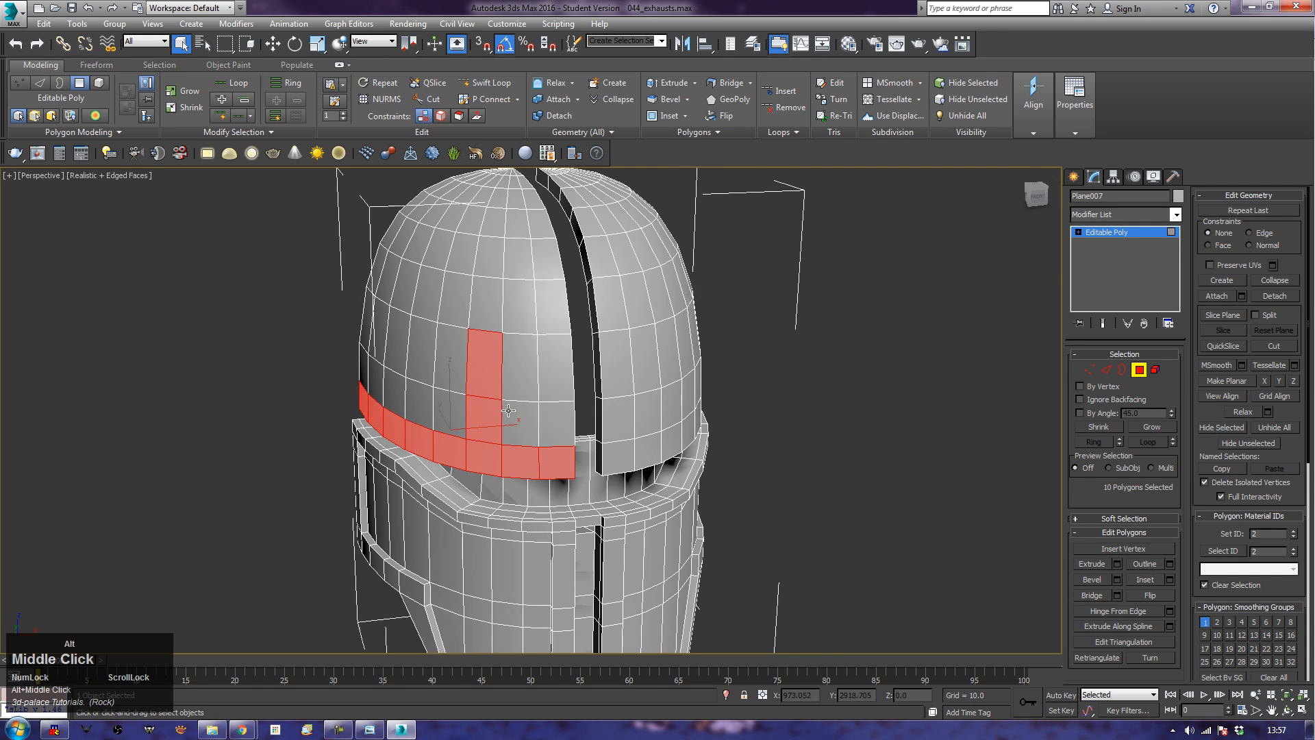
alt+middle_drag(658, 435, 542, 448)
ctrl+click(538, 449)
ctrl+click(560, 445)
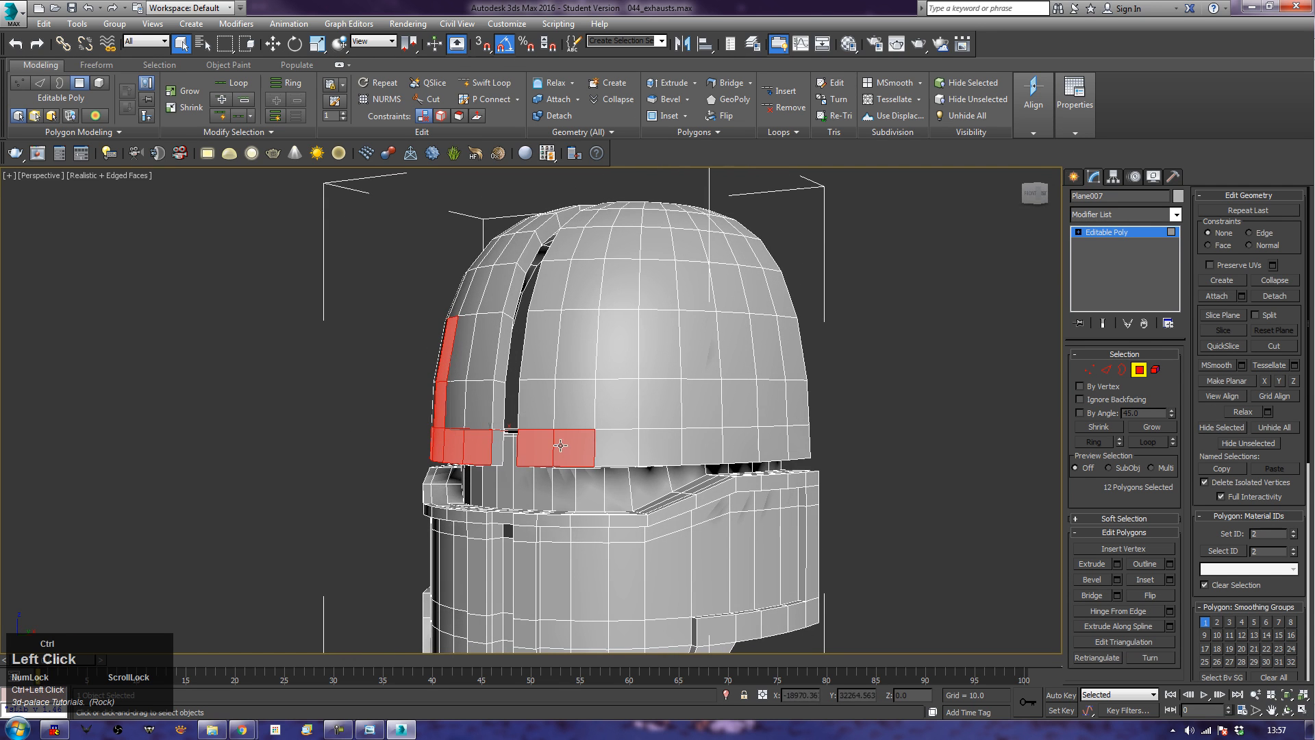
ctrl+click(625, 439)
ctrl+click(629, 406)
ctrl+click(625, 348)
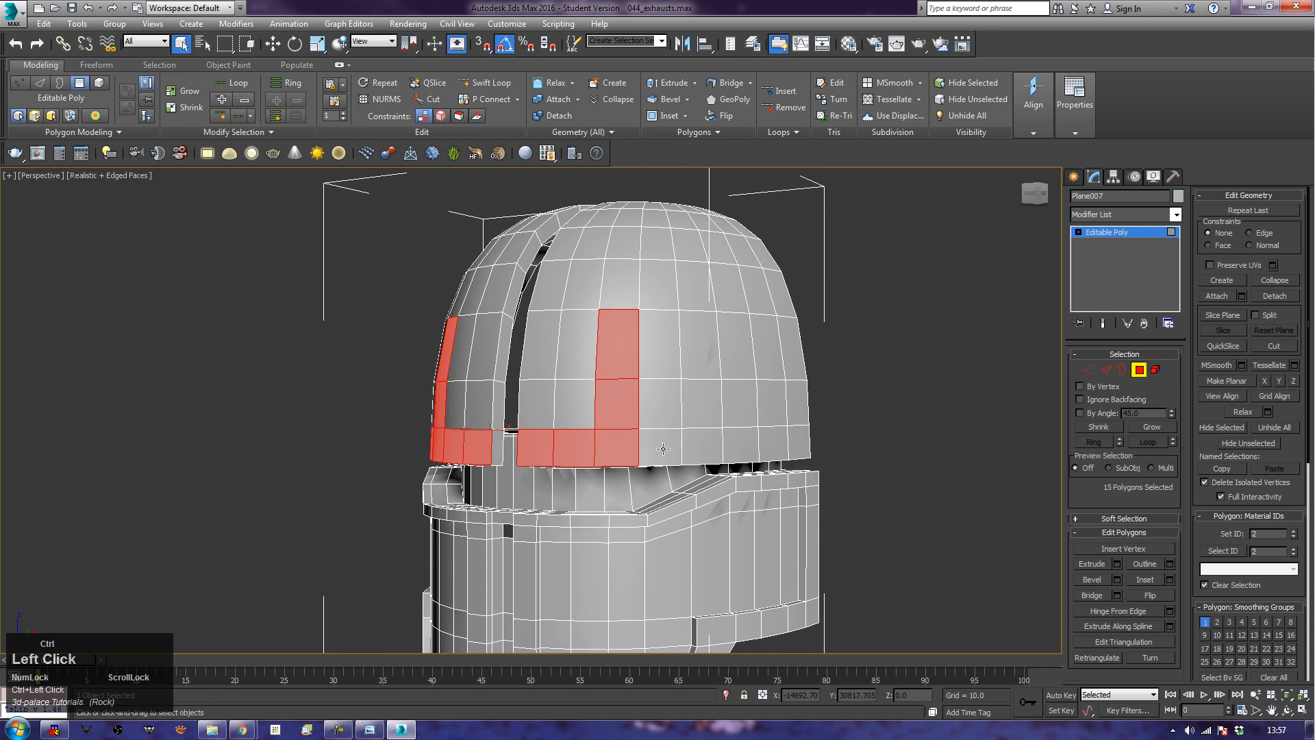
Step: Add the remaining lower-edge polygons of this dome half, back to the rear edge, to the selection
ctrl+click(664, 449)
ctrl+click(697, 448)
ctrl+click(726, 441)
ctrl+click(771, 442)
ctrl+click(796, 441)
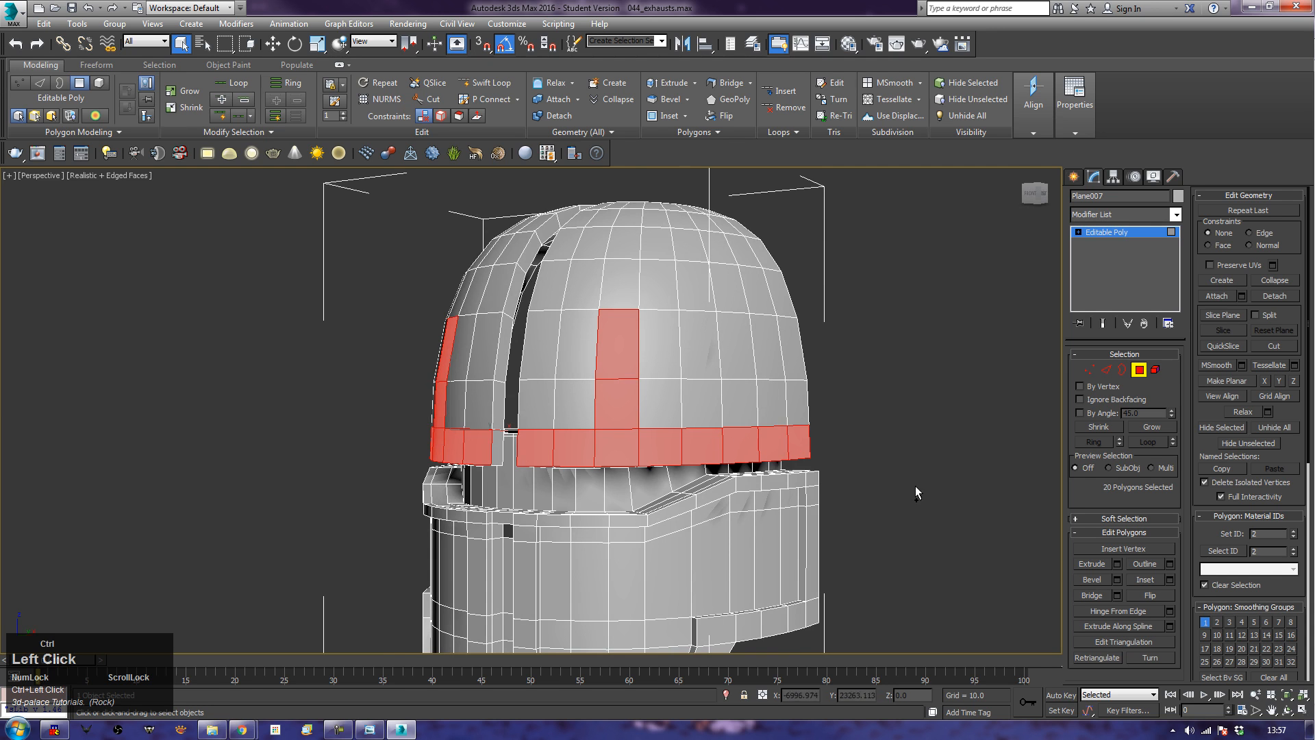
Step: Extrude the selected polygons of the dome's lower band and its vertical strips by 1.5, and clear the selection
click(1121, 562)
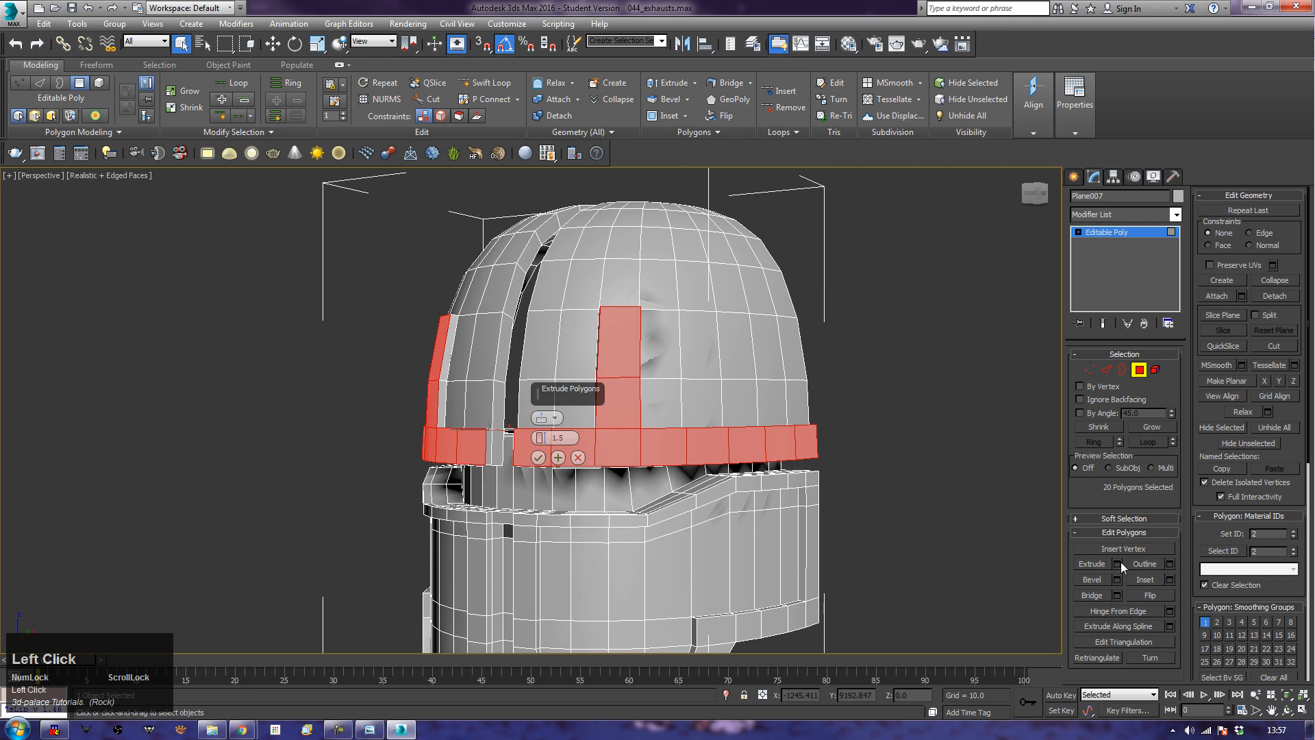
click(538, 457)
click(170, 483)
scroll(171, 485, down, 4)
middle_drag(213, 511, 315, 482)
key(F4)
alt+middle_drag(360, 575, 400, 528)
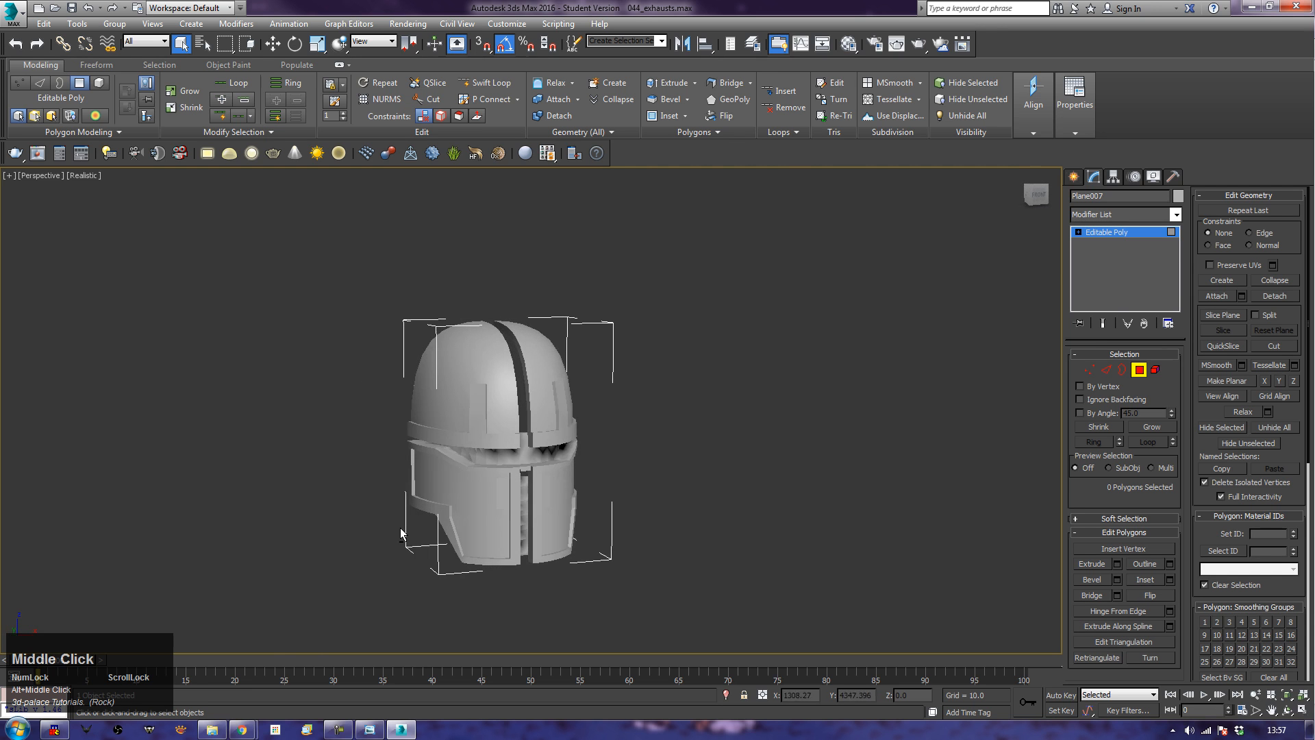
key(F4)
middle_drag(537, 510, 551, 510)
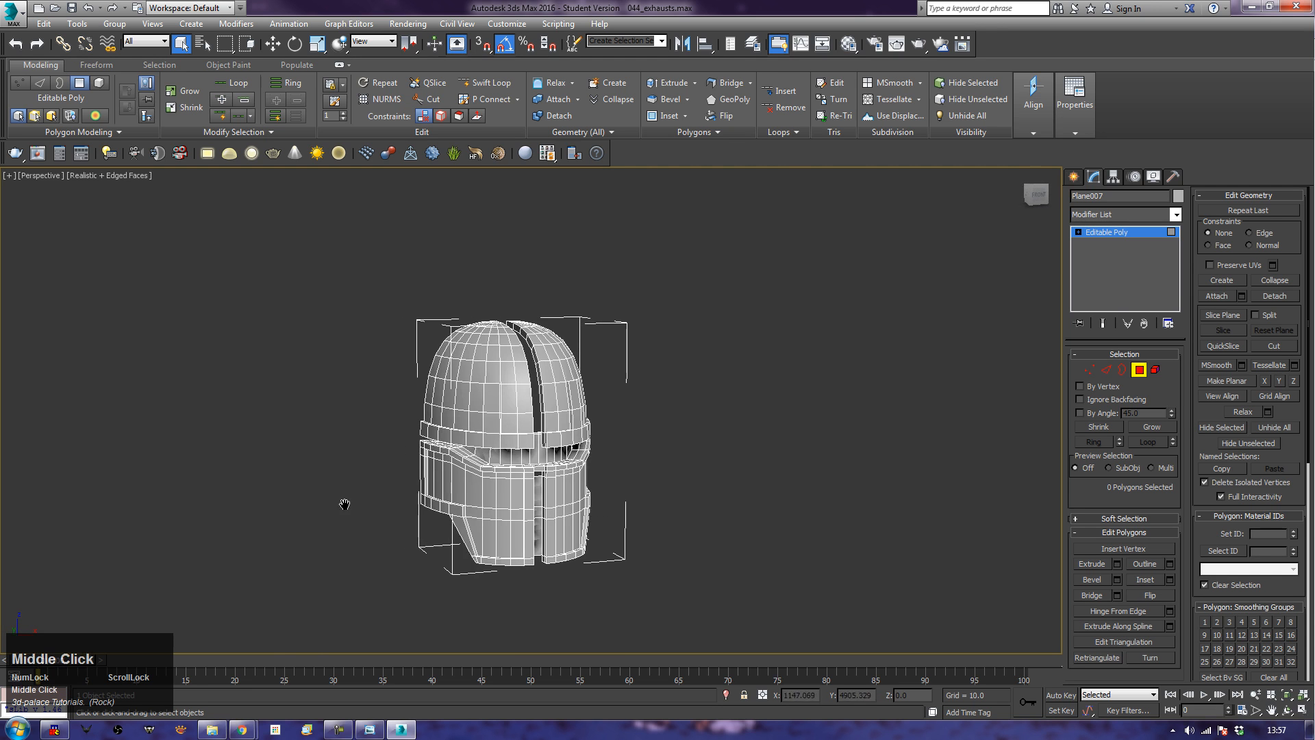
Step: Select the short ledge edge at the angled lower corner of the recessed panel on both cheek plates
middle_drag(324, 513, 365, 498)
scroll(561, 494, up, 6)
middle_drag(562, 493, 623, 438)
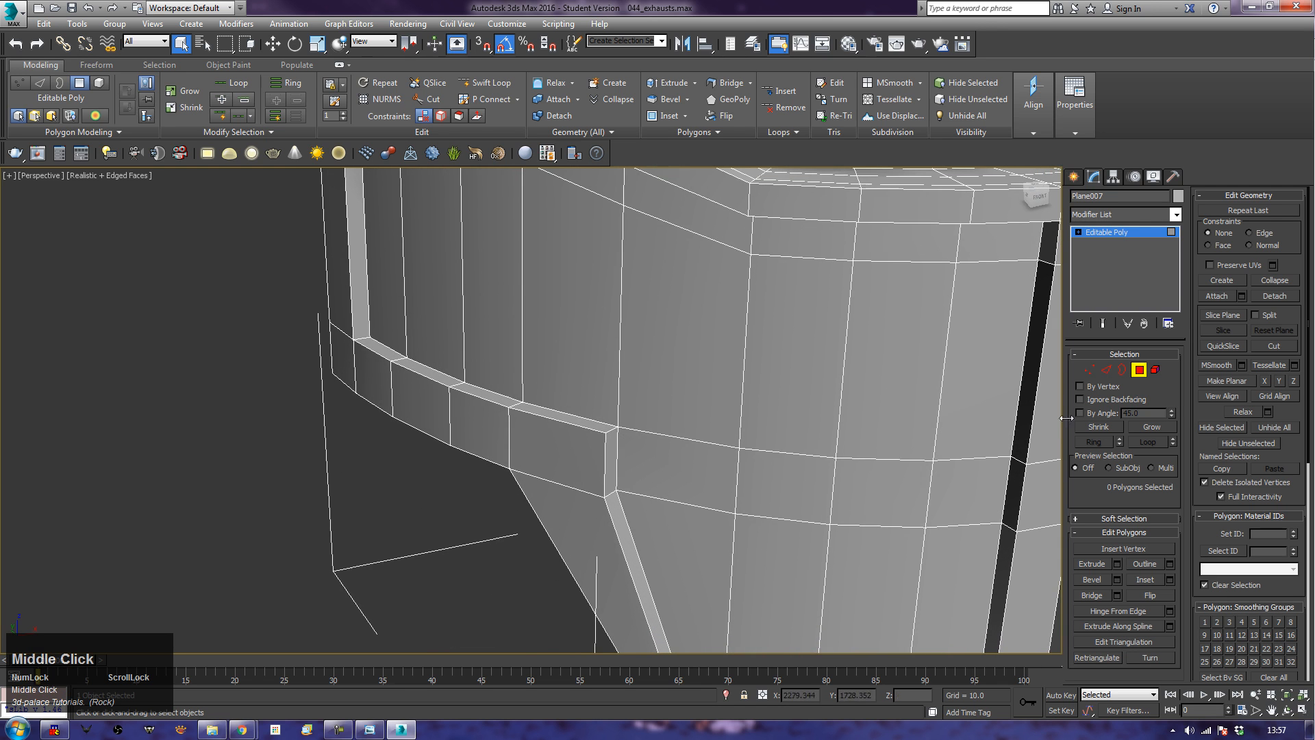
click(1108, 371)
click(607, 429)
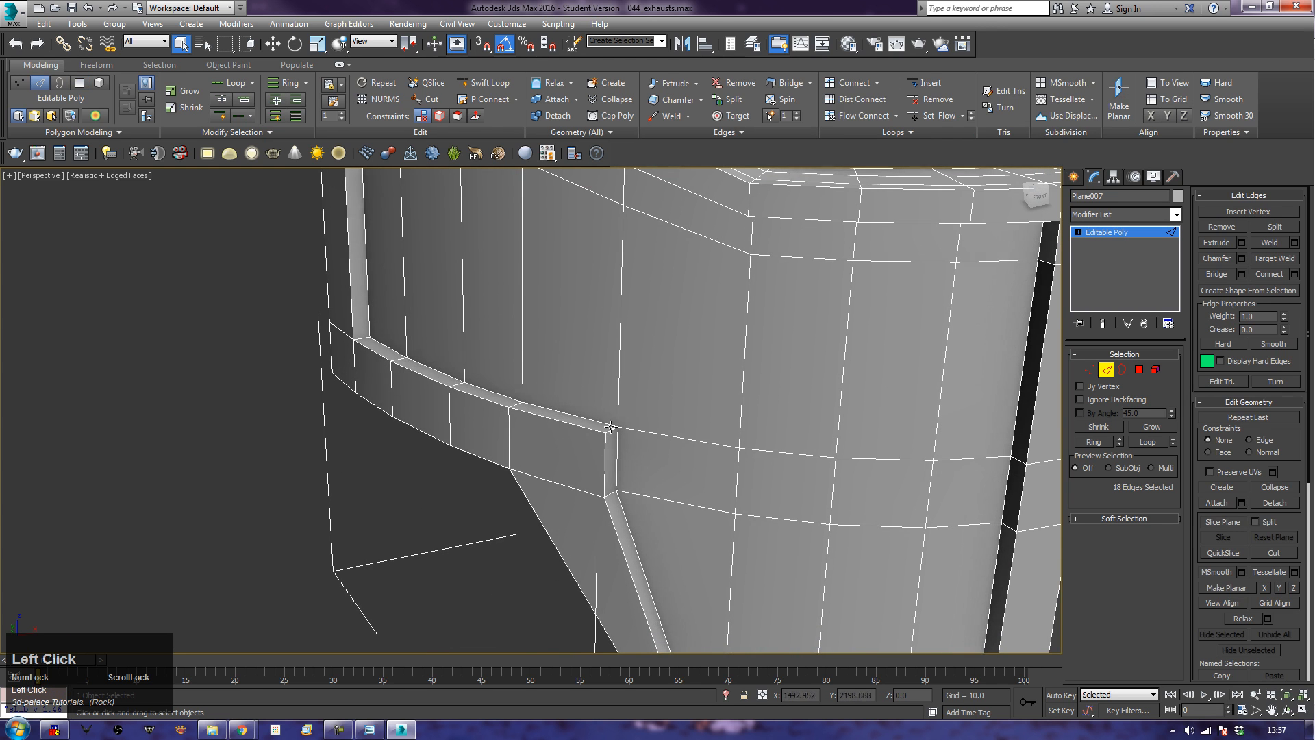
middle_drag(784, 505, 193, 553)
alt+middle_drag(596, 434, 728, 530)
ctrl+click(359, 493)
middle_drag(358, 493, 490, 433)
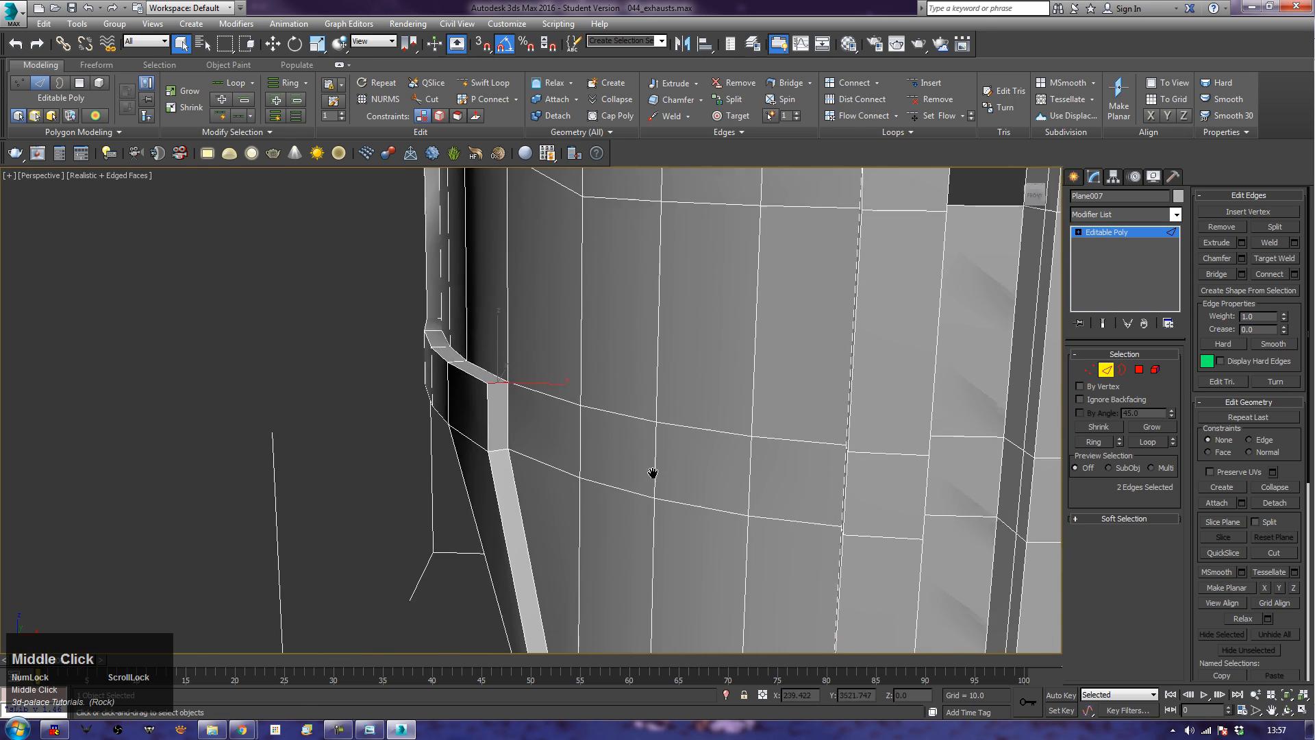
middle_drag(634, 449, 778, 523)
scroll(725, 491, up, 4)
middle_drag(600, 485, 749, 523)
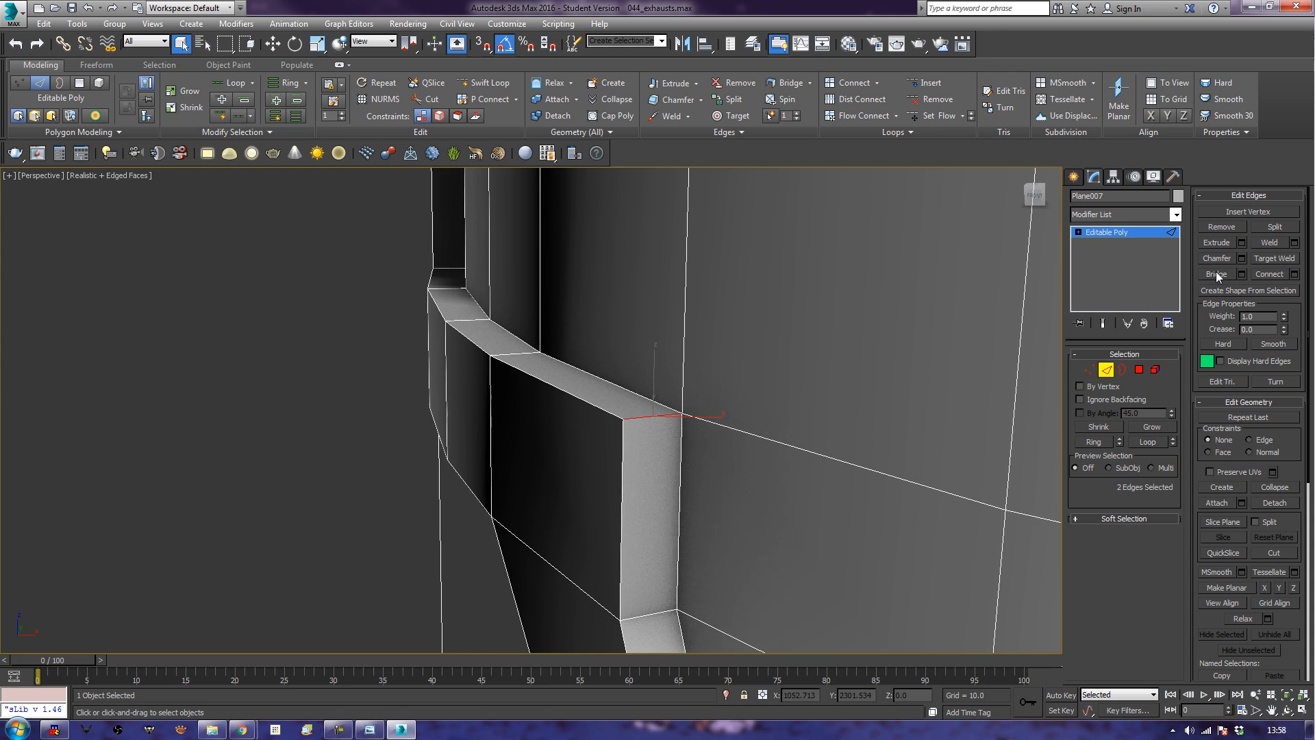
Step: Chamfer the two selected corner edges until the new edges reach the neighbouring vertices, and leave the Chamfer tool
click(1218, 258)
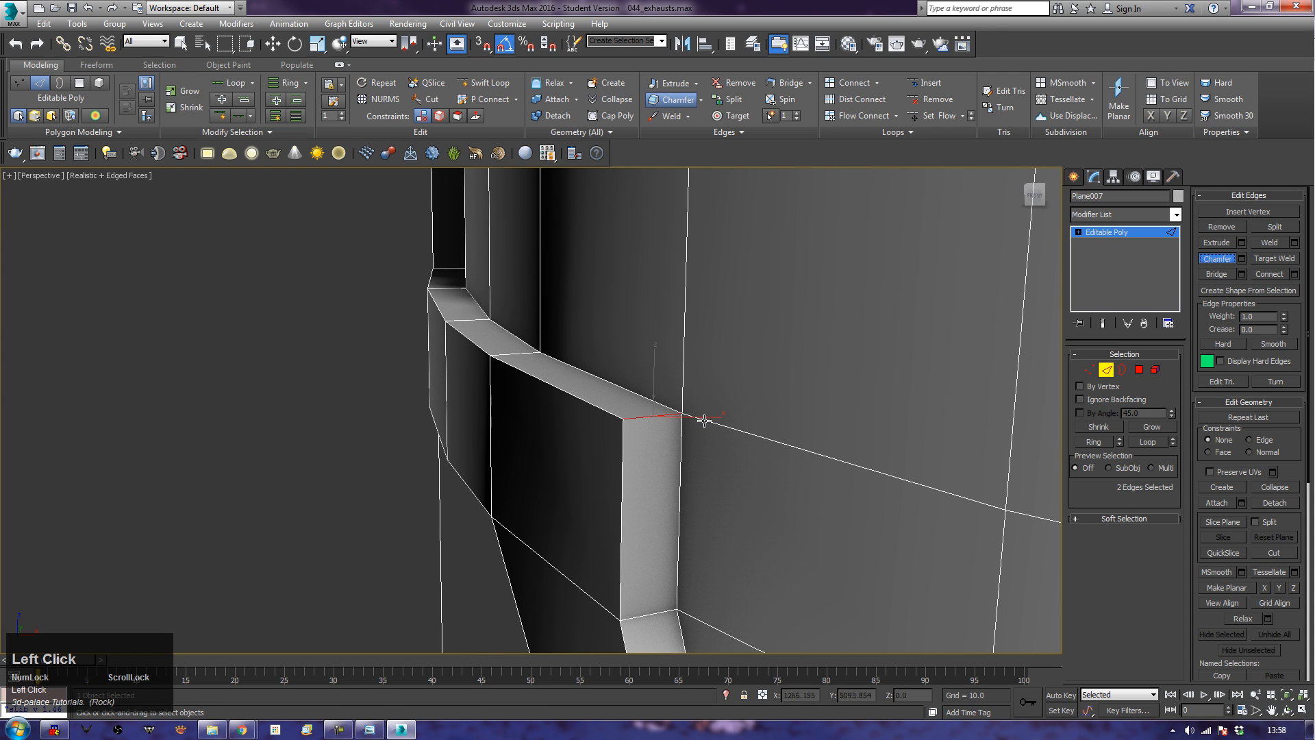
mouse_move(642, 415)
mouse_down()
mouse_move(640, 376)
mouse_move(649, 394)
mouse_move(655, 384)
mouse_up()
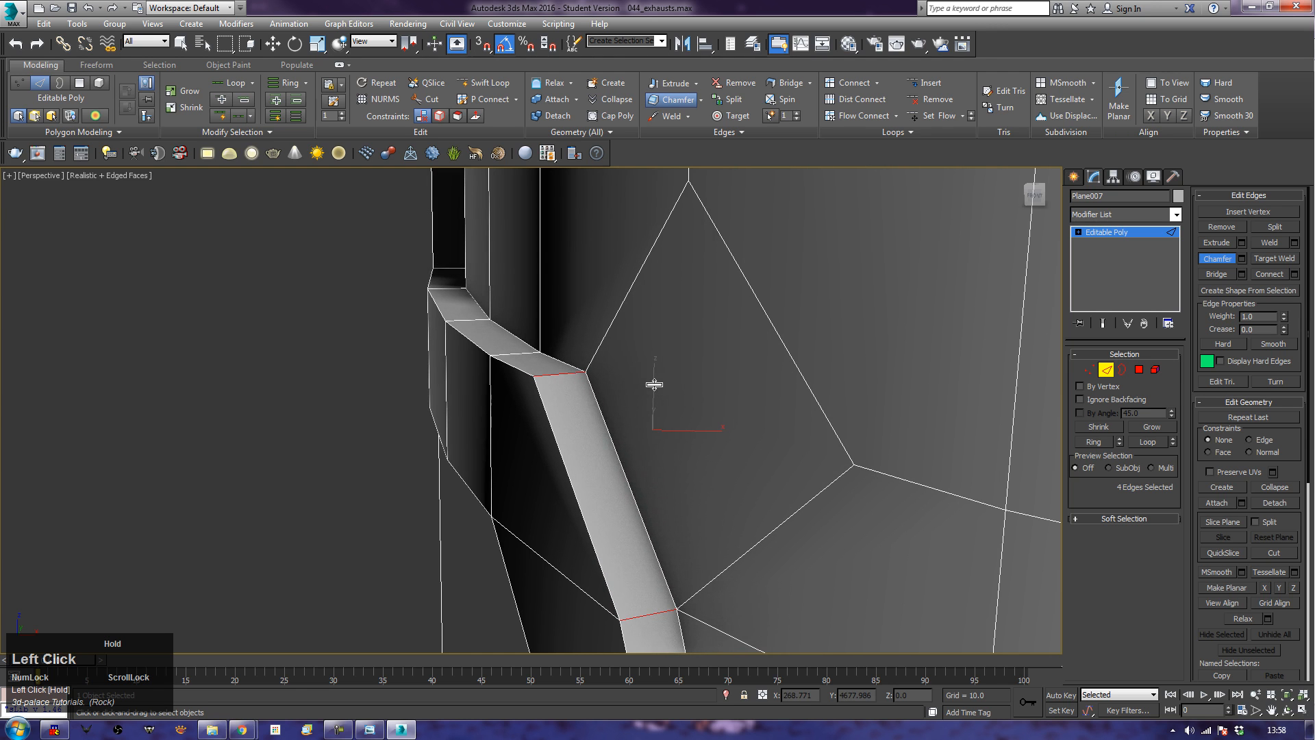
scroll(655, 384, down, 3)
alt+middle_drag(643, 396, 668, 459)
middle_drag(751, 566, 725, 450)
scroll(728, 543, down, 2)
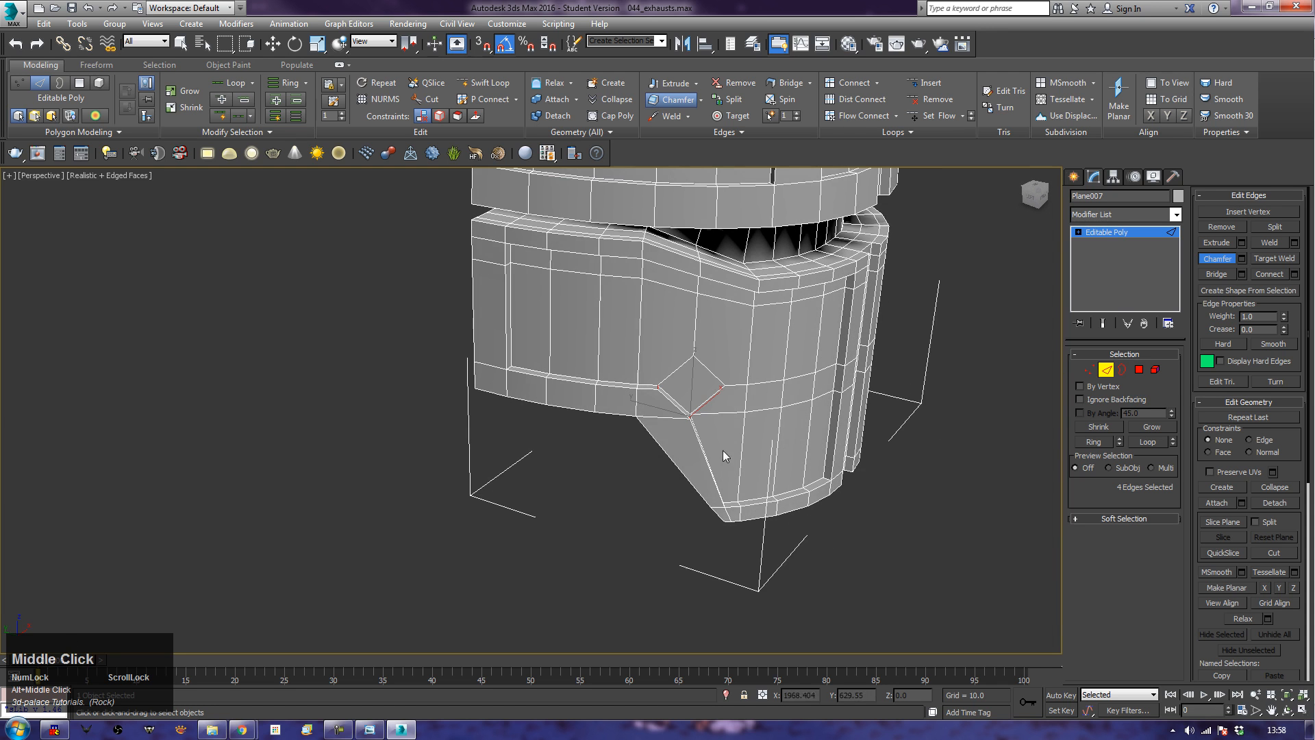
right_click(702, 422)
right_click(703, 421)
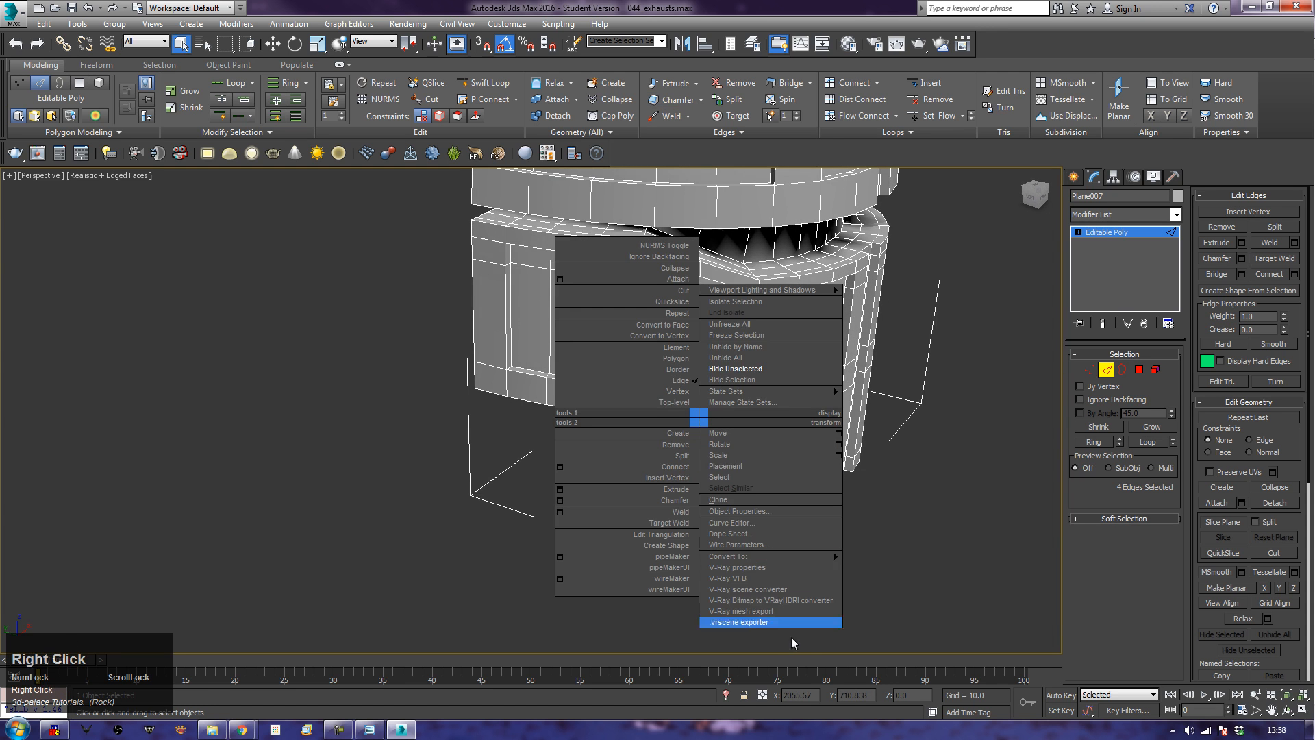
click(890, 568)
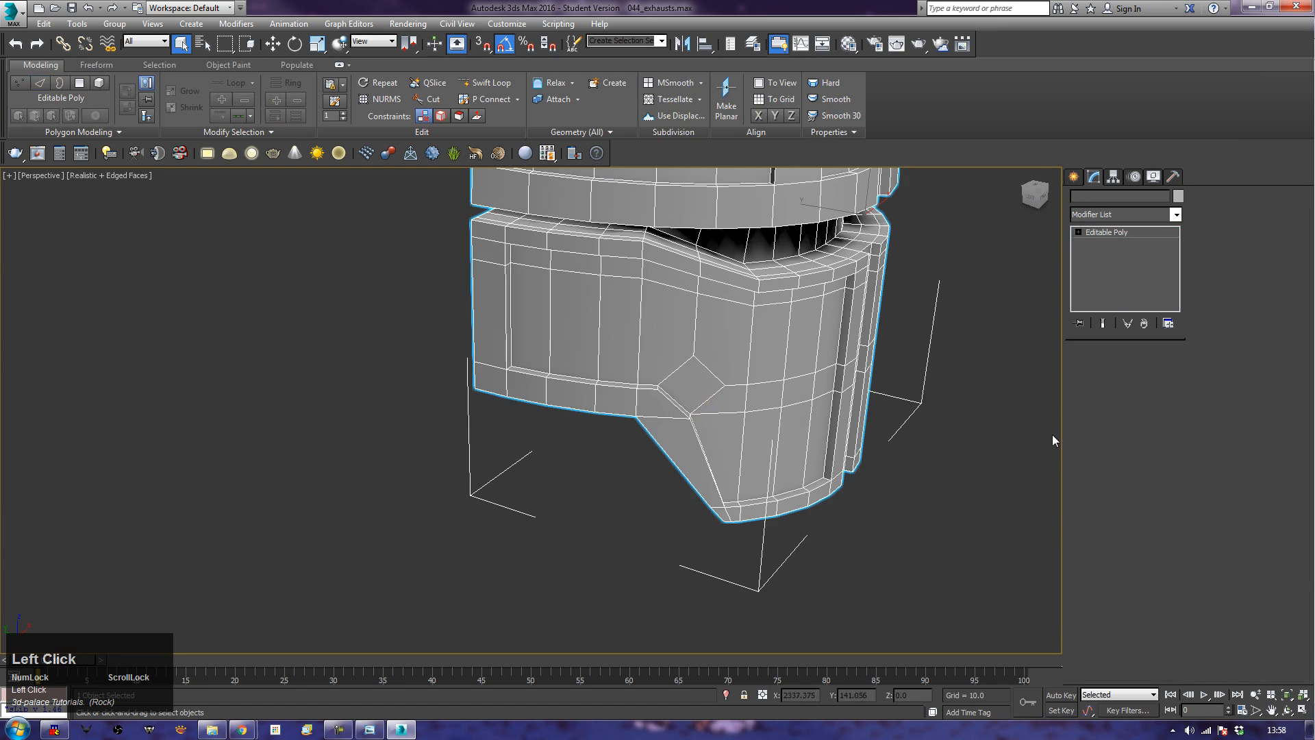
Step: Select all vertices of the helmet, weld them with a threshold of 0.1, and leave vertex editing
click(1087, 369)
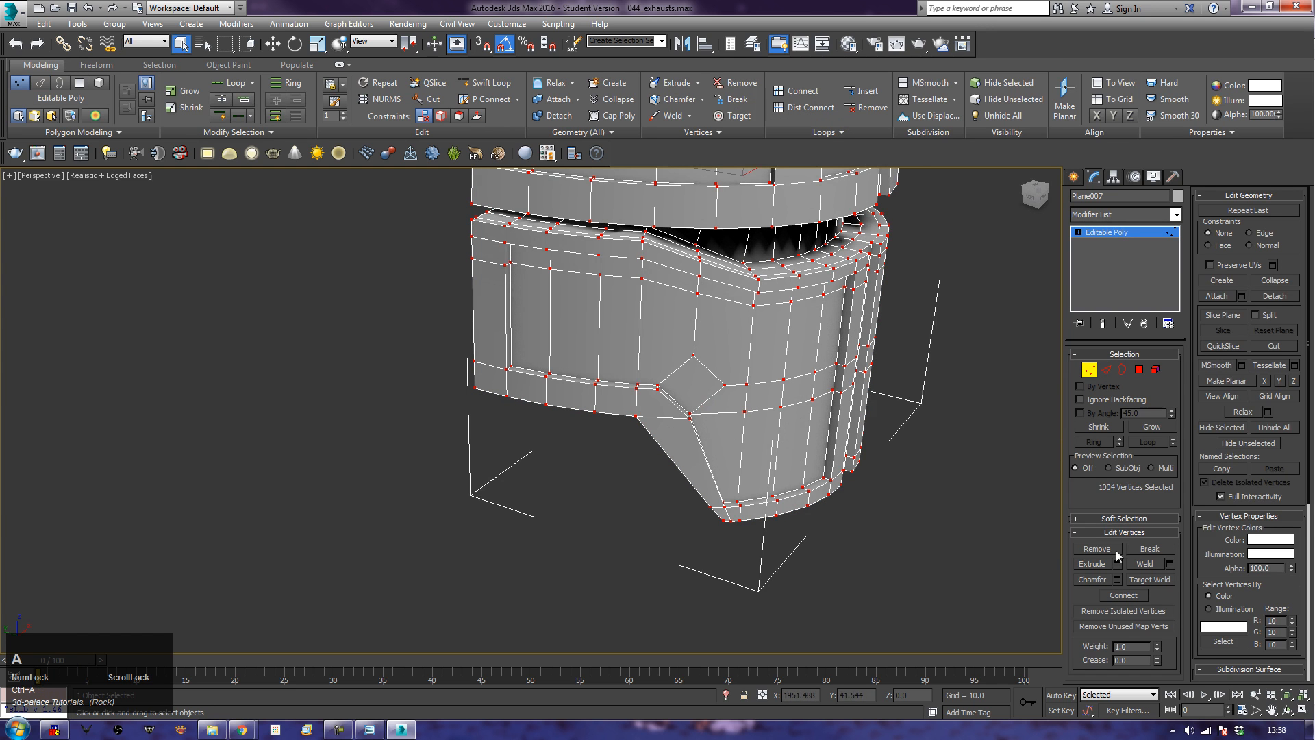
click(1170, 564)
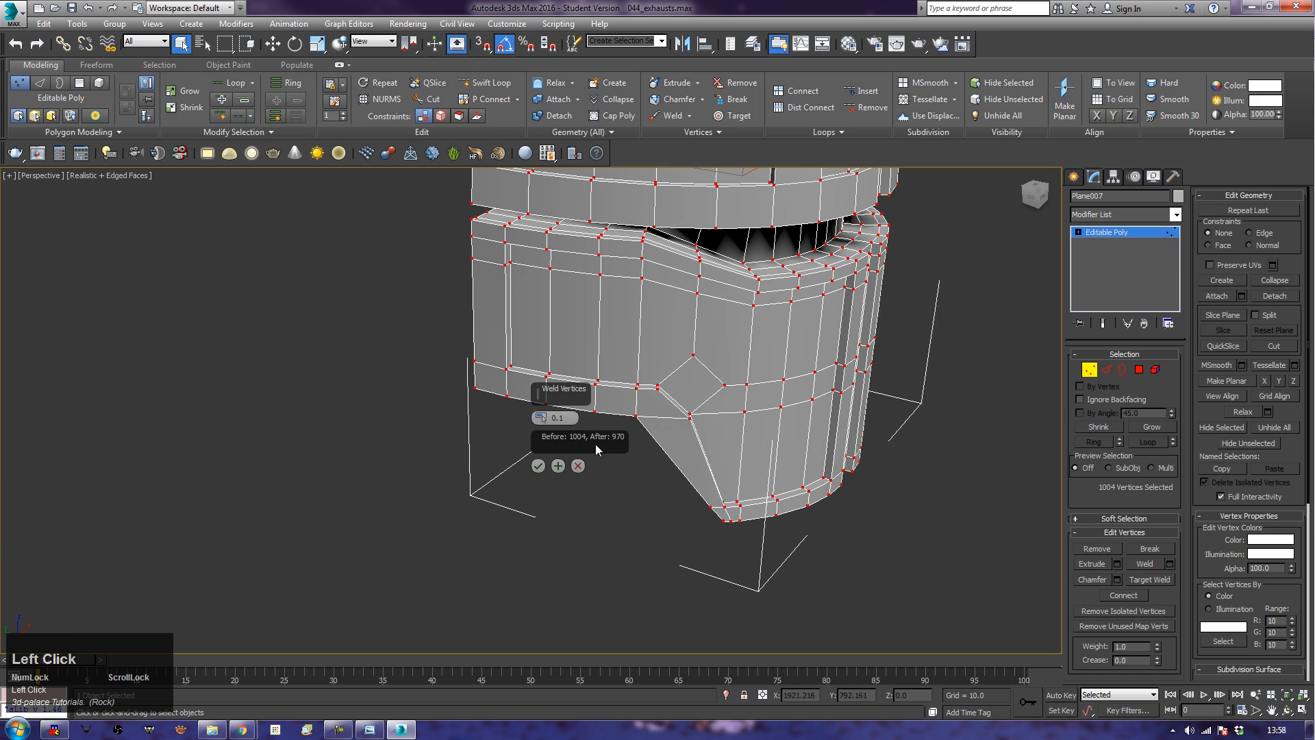
click(538, 466)
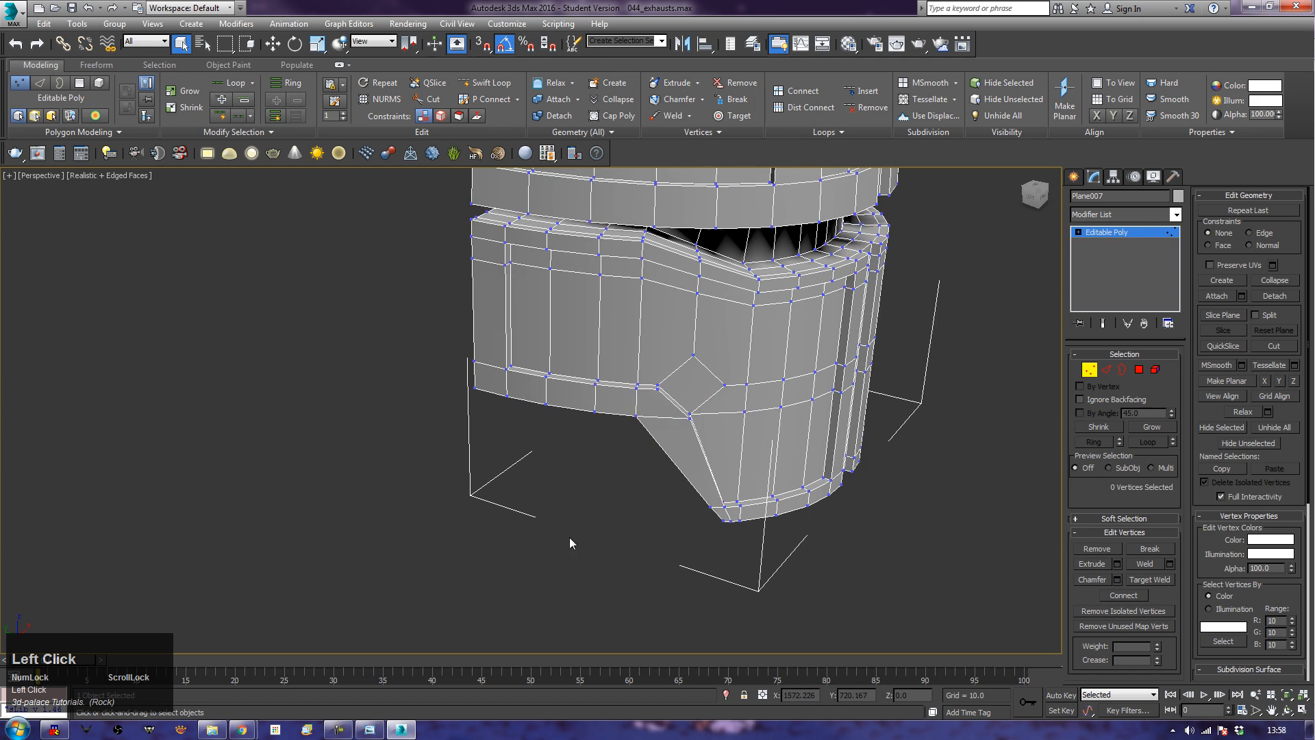
scroll(622, 552, down, 3)
click(622, 552)
alt+middle_drag(622, 552, 657, 561)
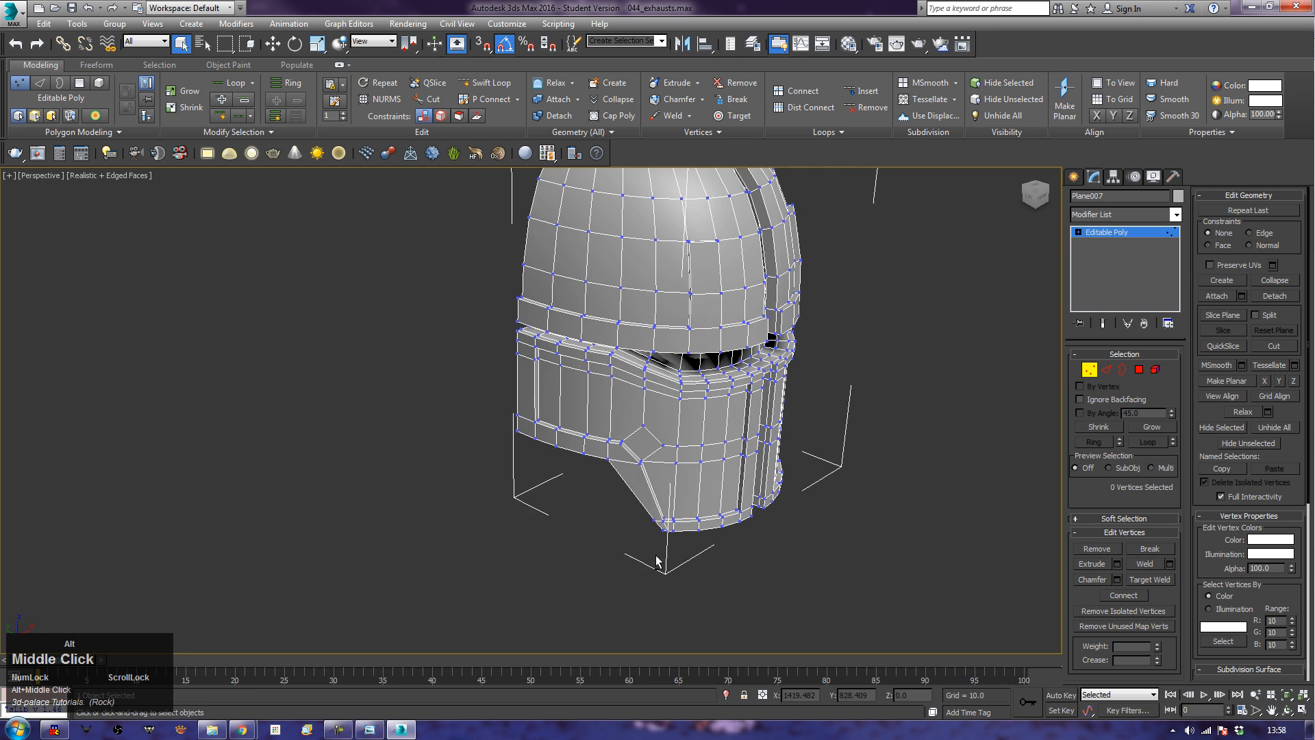
click(1090, 370)
Step: Clone the whole helmet as a single reference placed beside the original
middle_drag(526, 423, 685, 527)
key(w)
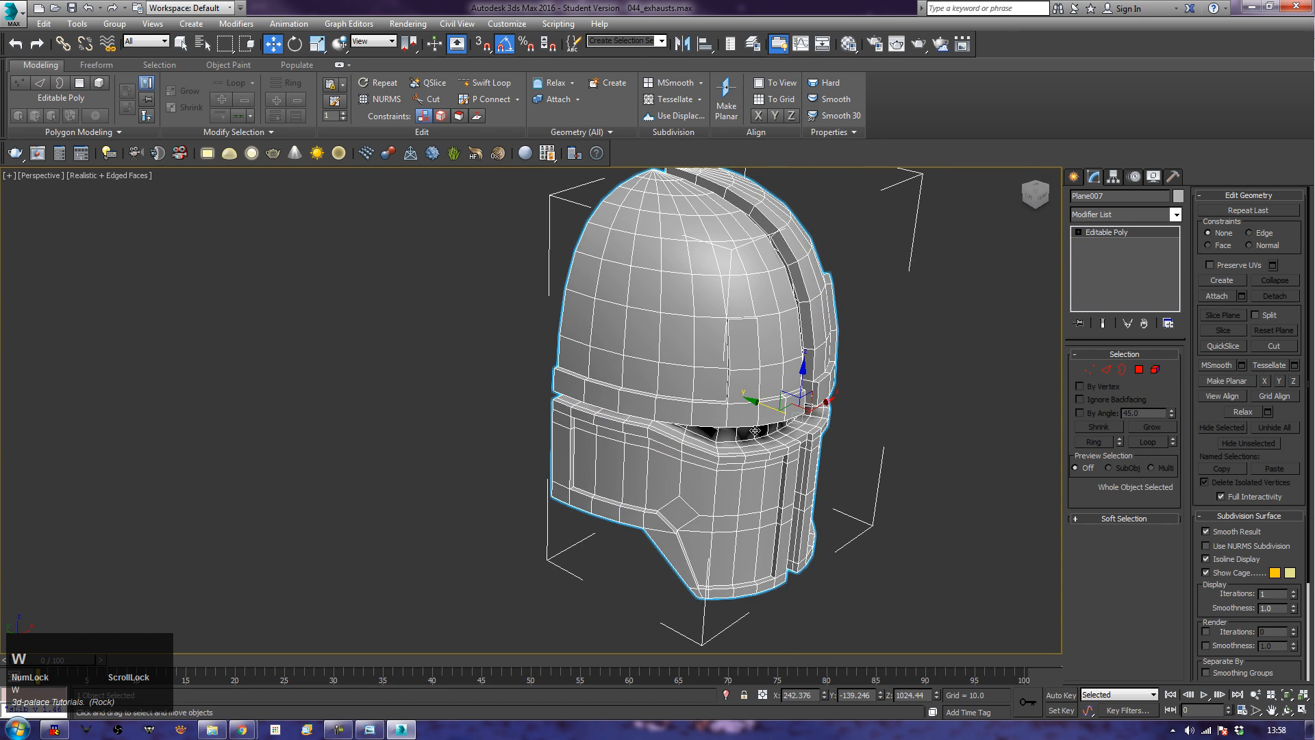
shift+drag(770, 411, 491, 384)
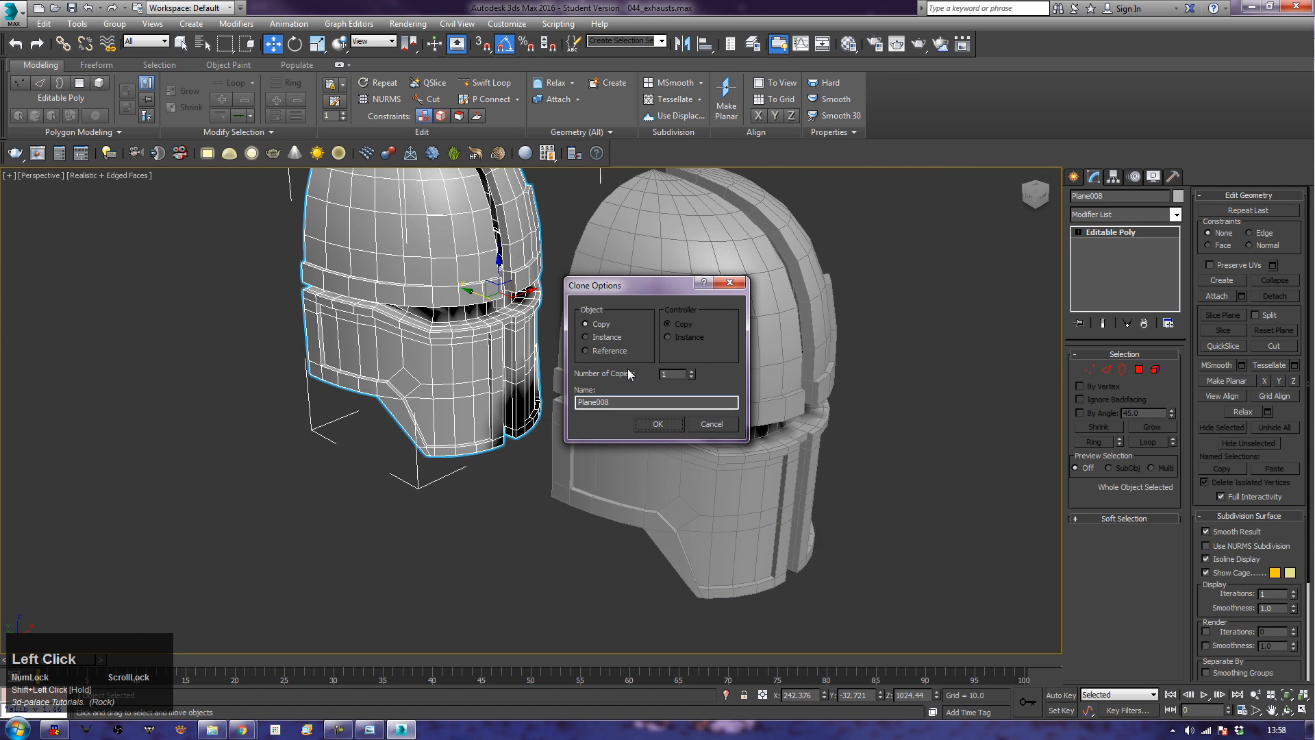
click(597, 351)
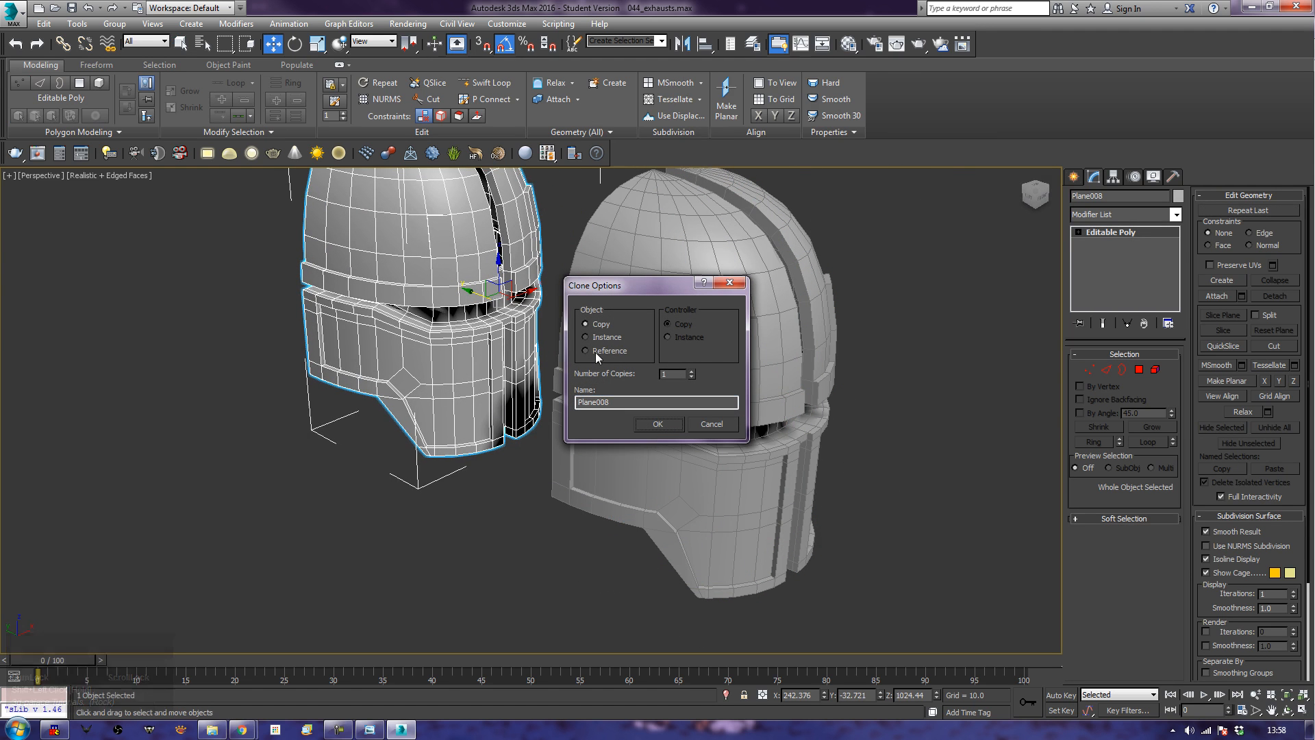
click(659, 423)
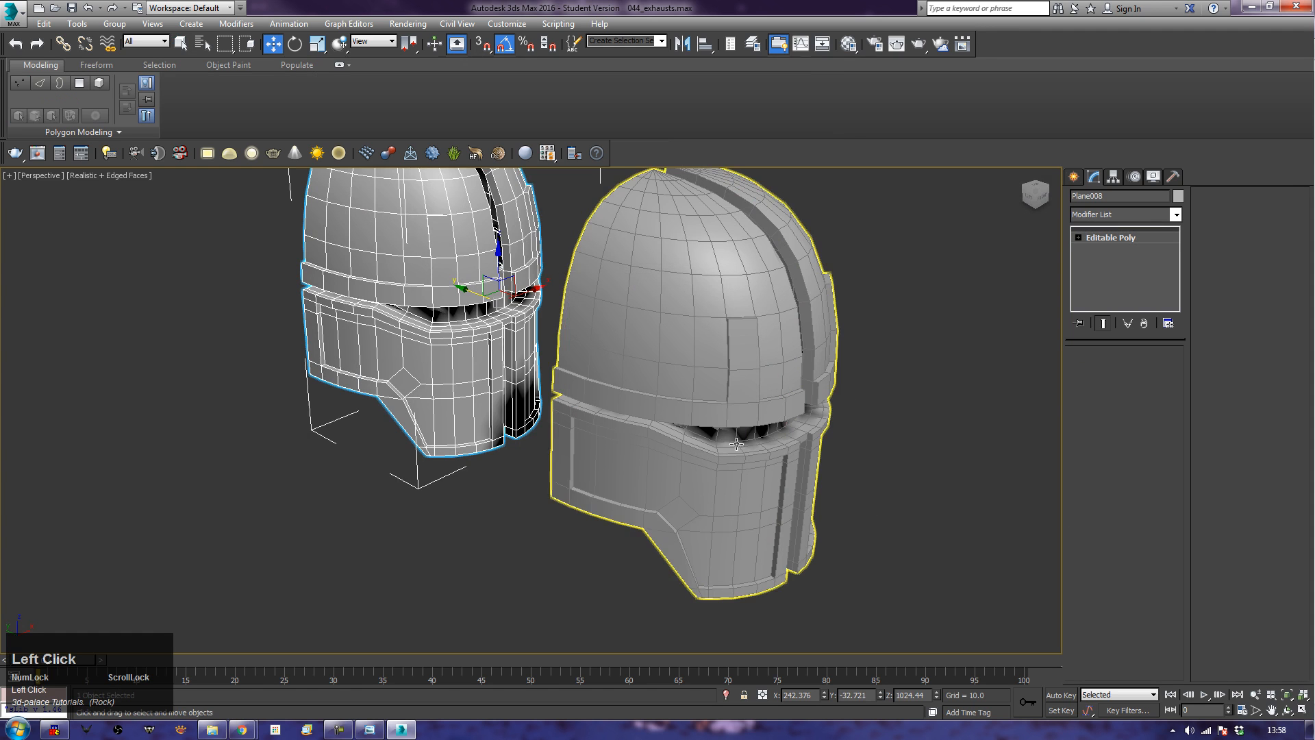
Step: Add an OpenSubdiv modifier with 2 iterations to the cloned helmet and display both helmets without edges
click(1137, 220)
key(o)
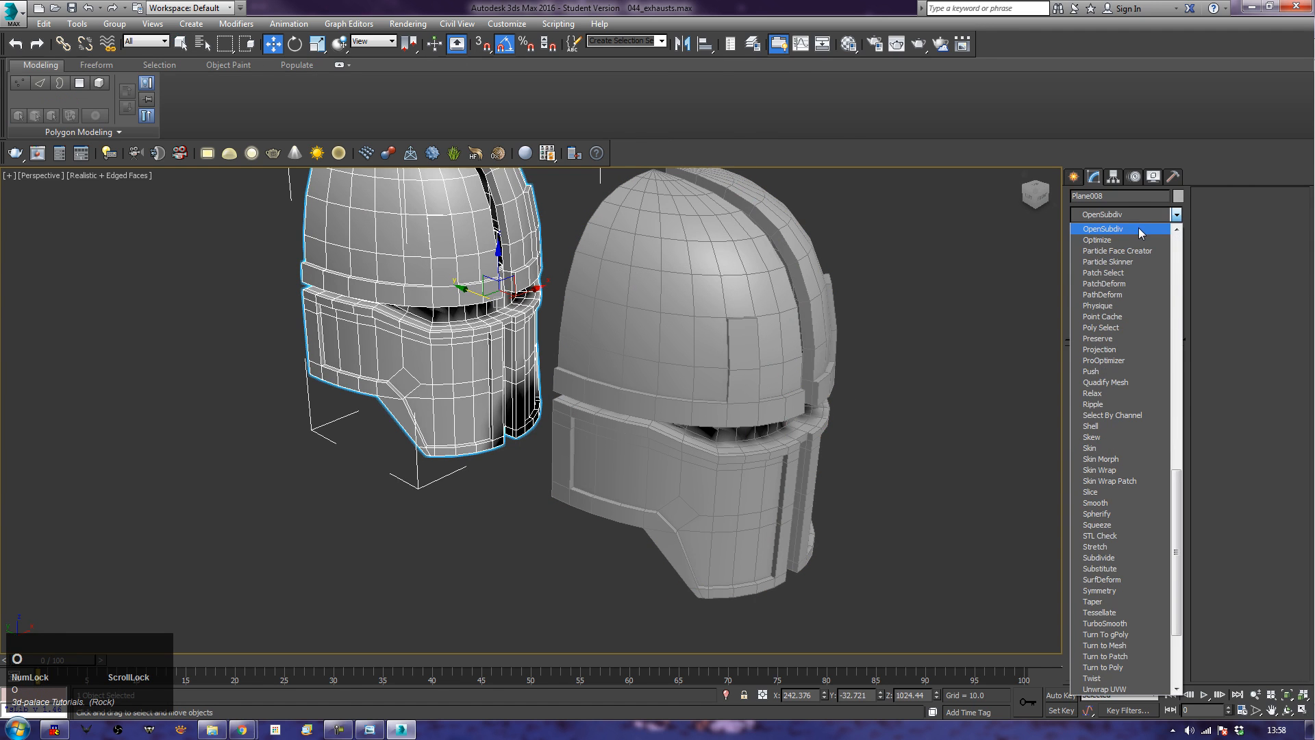
click(1140, 229)
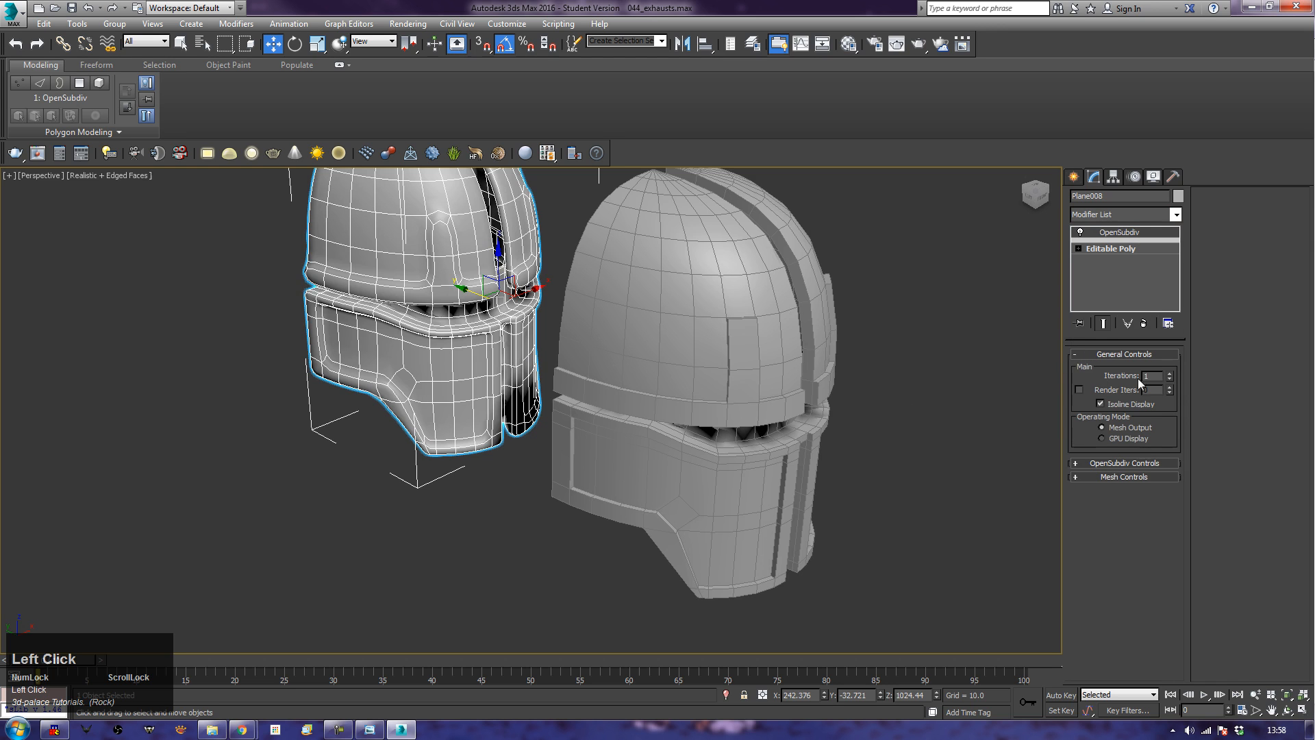
click(1170, 373)
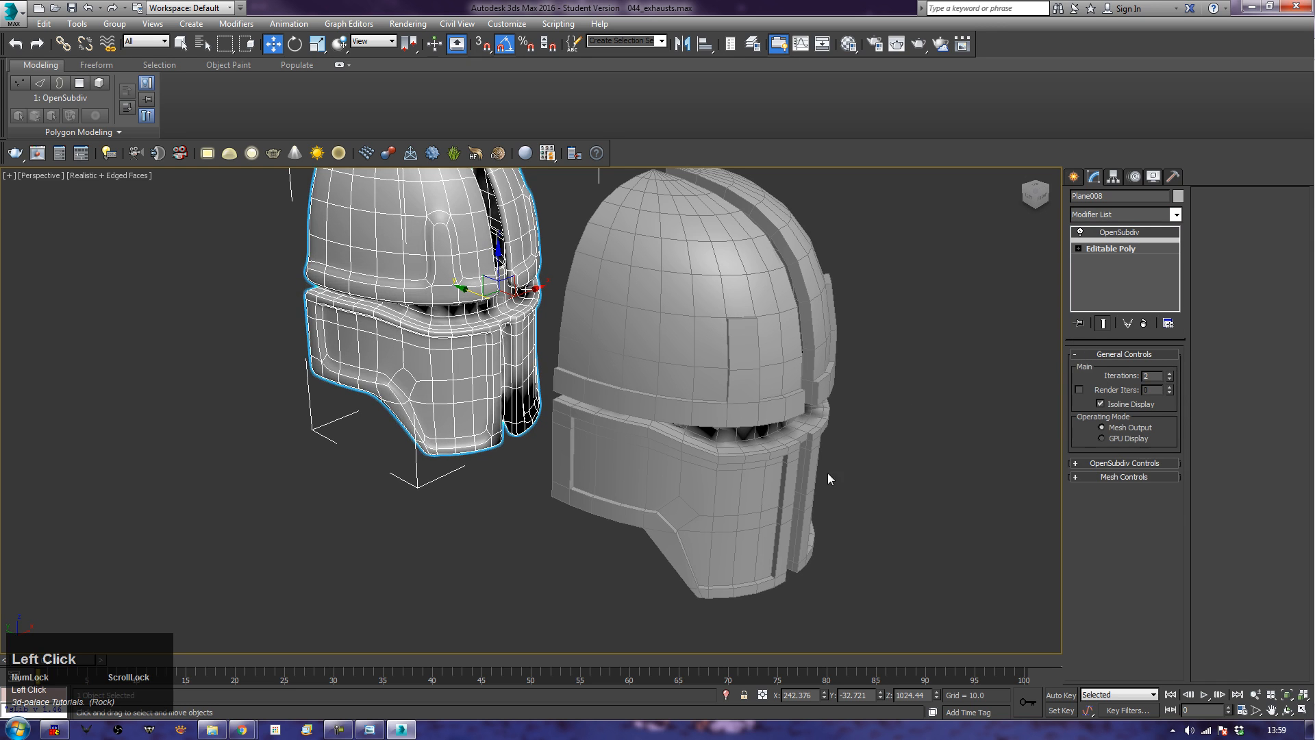
click(471, 553)
key(F4)
middle_click(521, 552)
alt+middle_drag(522, 557, 515, 593)
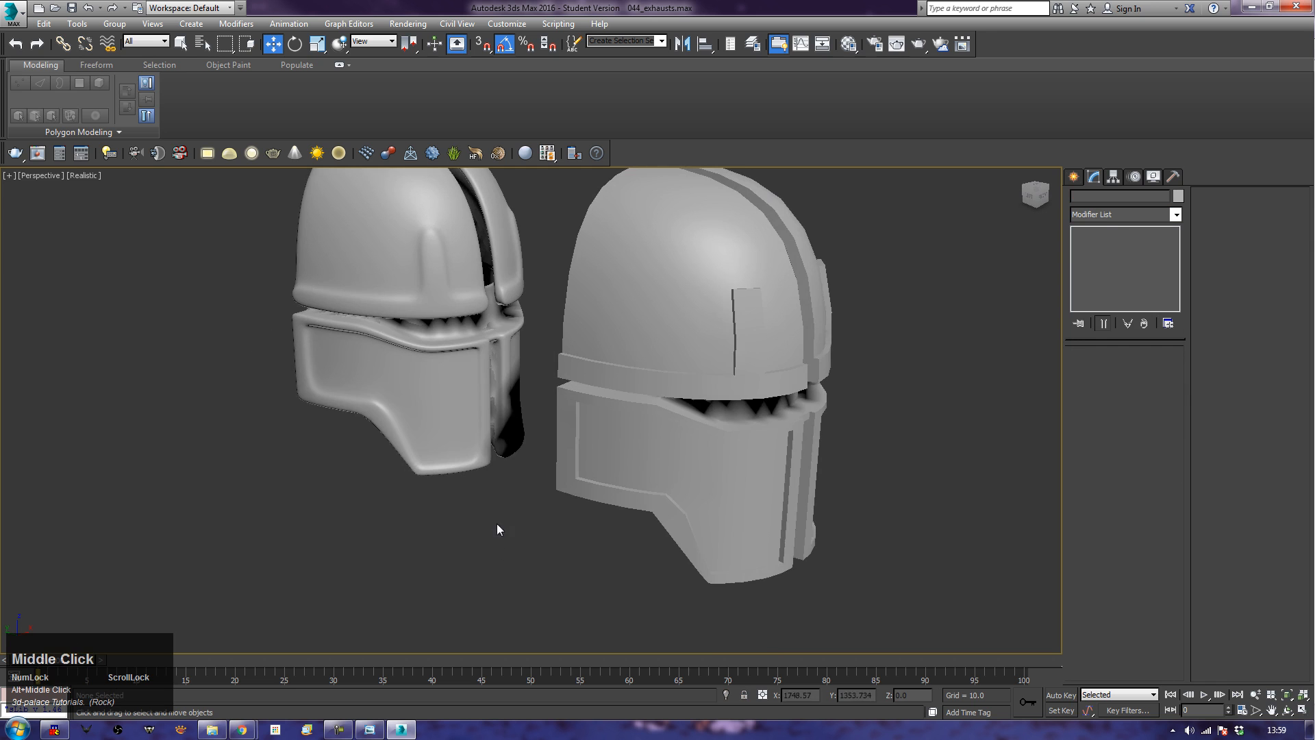
middle_drag(496, 526, 483, 584)
scroll(519, 583, up, 3)
Step: On the original helmet, use Swift Loop to insert supporting edge loops along the ledge around one cheek's recessed panel
click(710, 541)
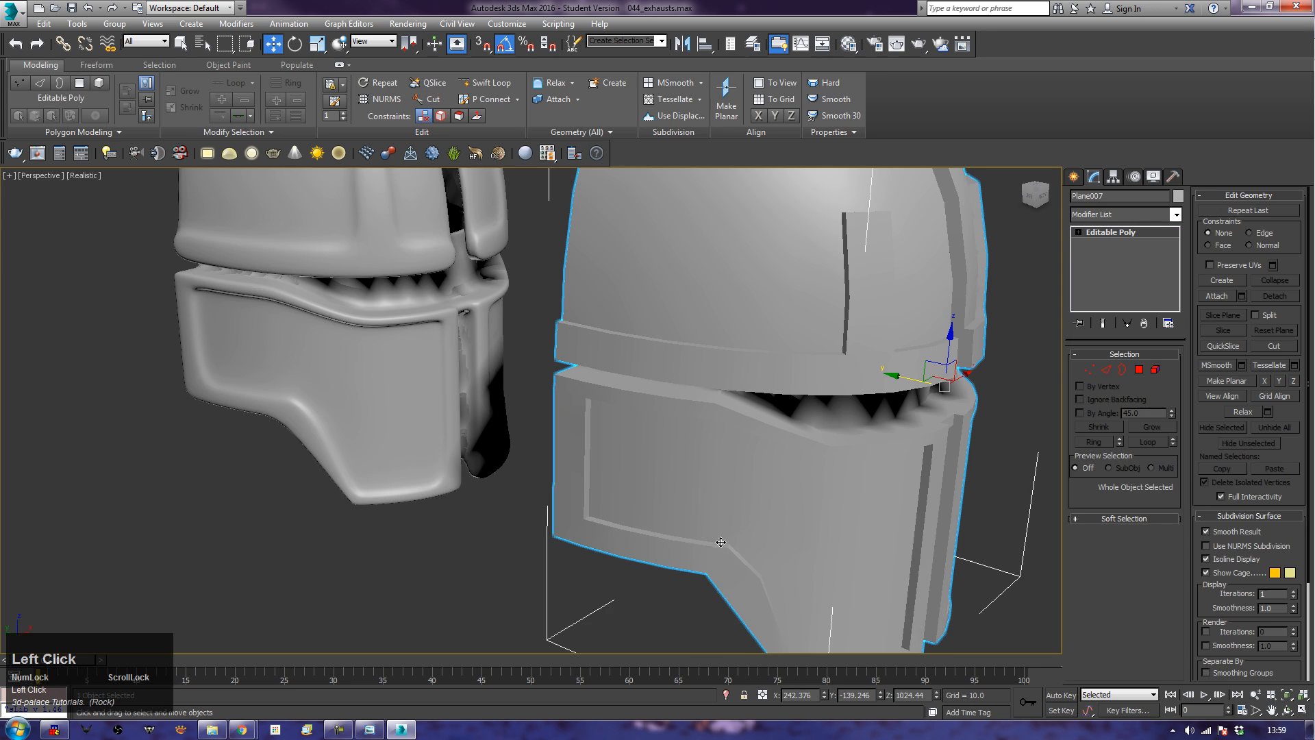
key(F4)
alt+middle_drag(841, 595, 740, 502)
scroll(763, 520, up, 3)
middle_drag(724, 371, 767, 405)
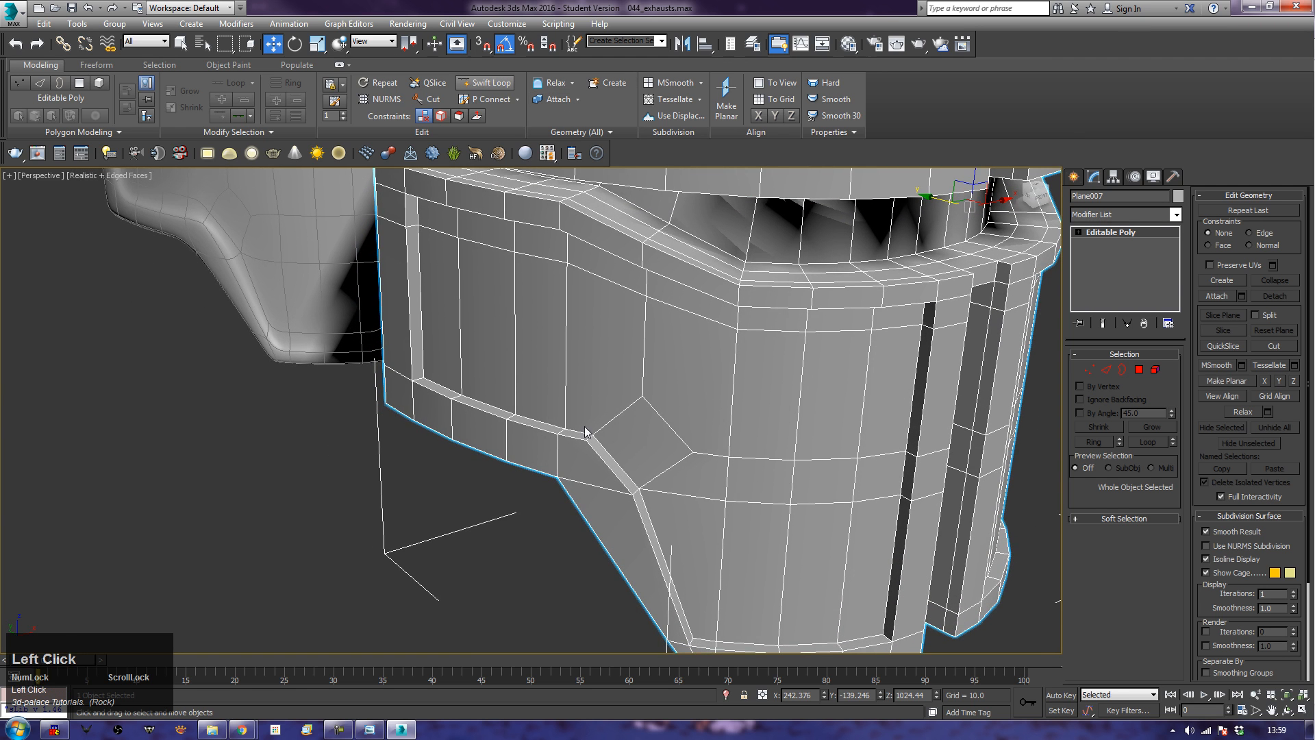
middle_drag(540, 351, 540, 372)
scroll(541, 373, up, 2)
click(594, 450)
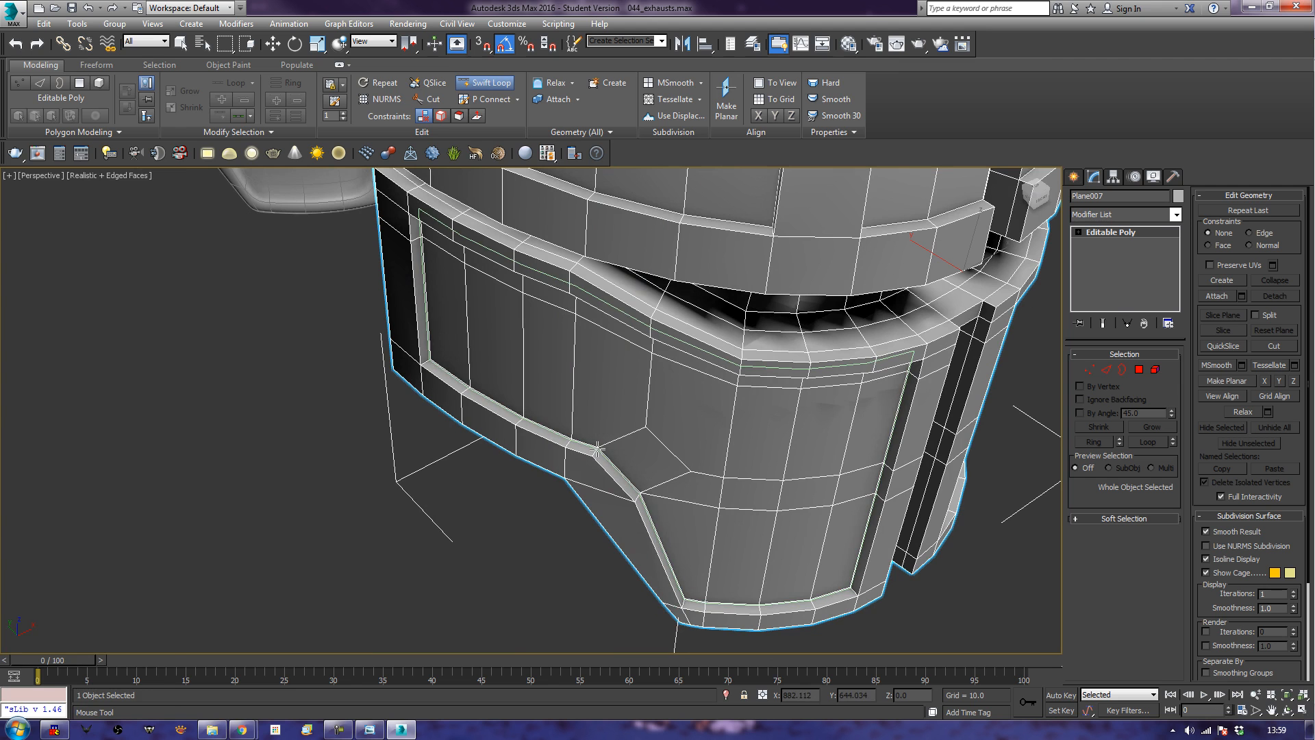
click(598, 449)
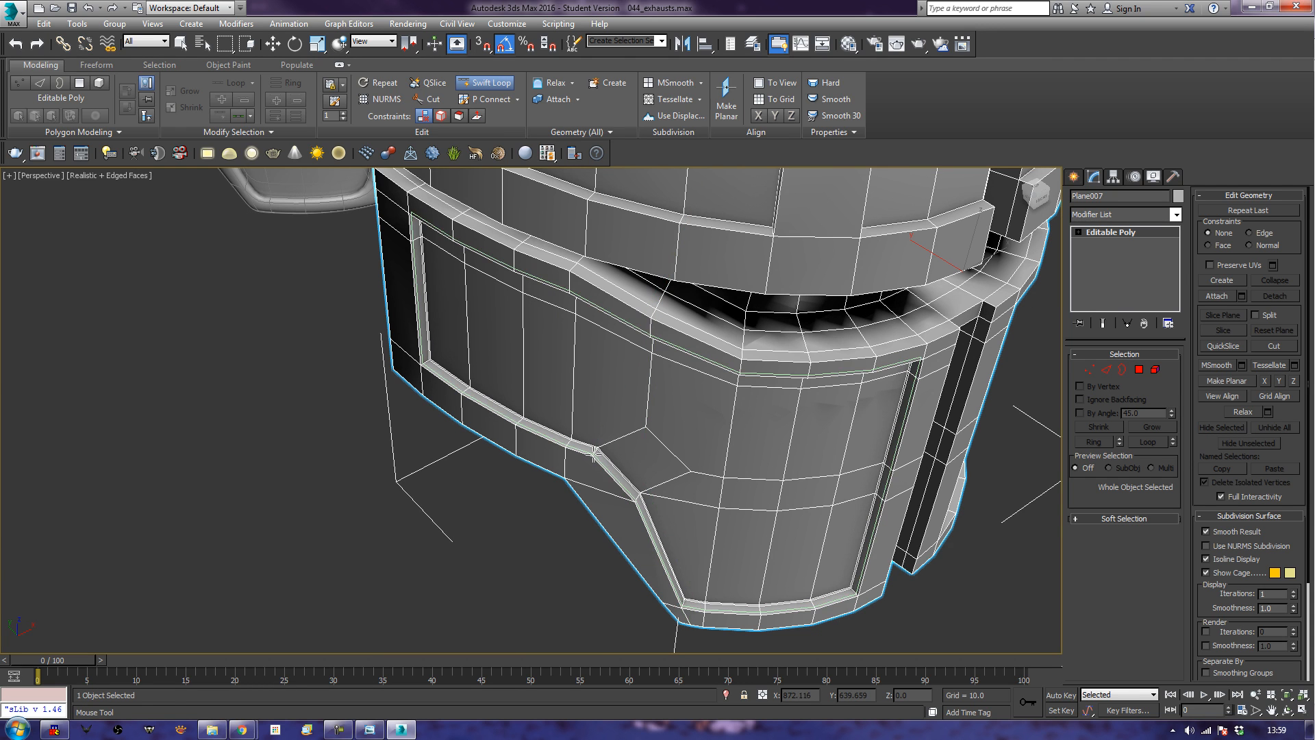
click(595, 453)
middle_click(423, 596)
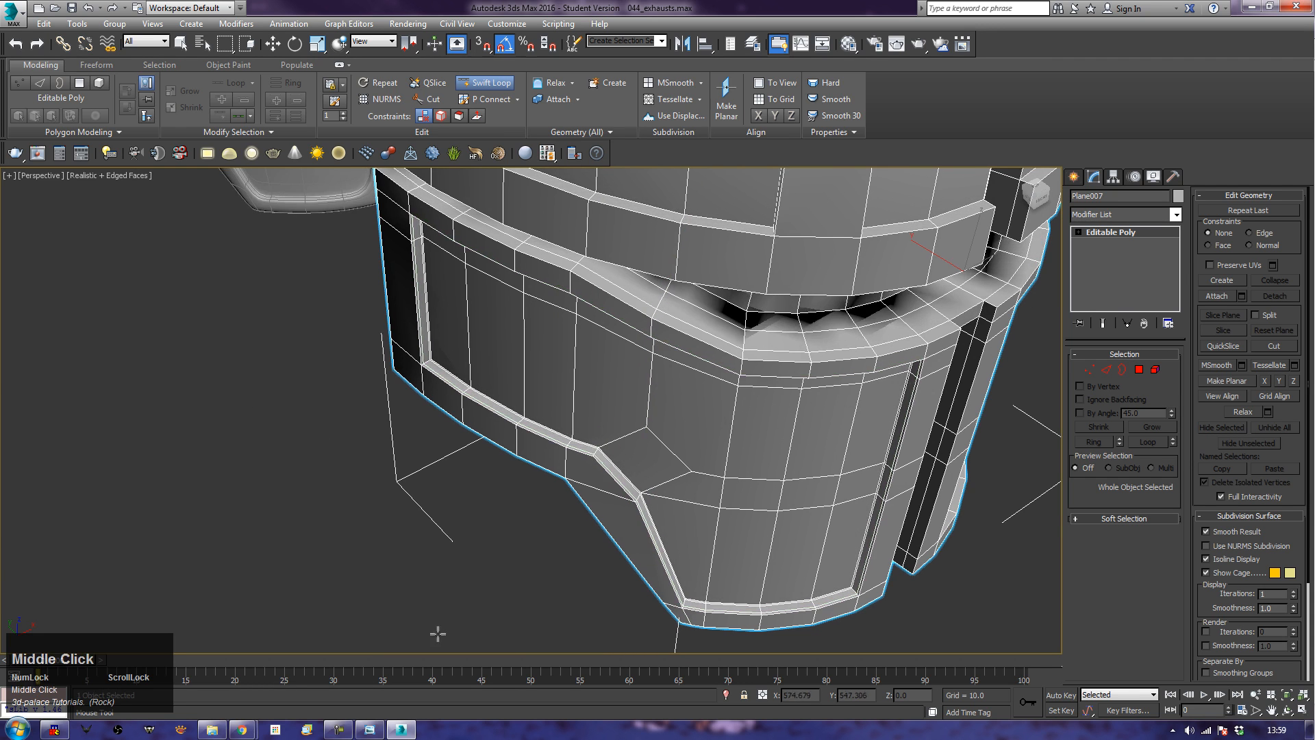
Step: Insert a supporting edge loop along the narrow ledge around the opposite cheek's recessed panel
scroll(313, 448, down, 3)
scroll(313, 447, down, 4)
alt+middle_drag(491, 535, 432, 505)
scroll(517, 491, up, 6)
alt+middle_drag(517, 492, 541, 605)
scroll(541, 605, up, 3)
middle_drag(566, 504, 538, 635)
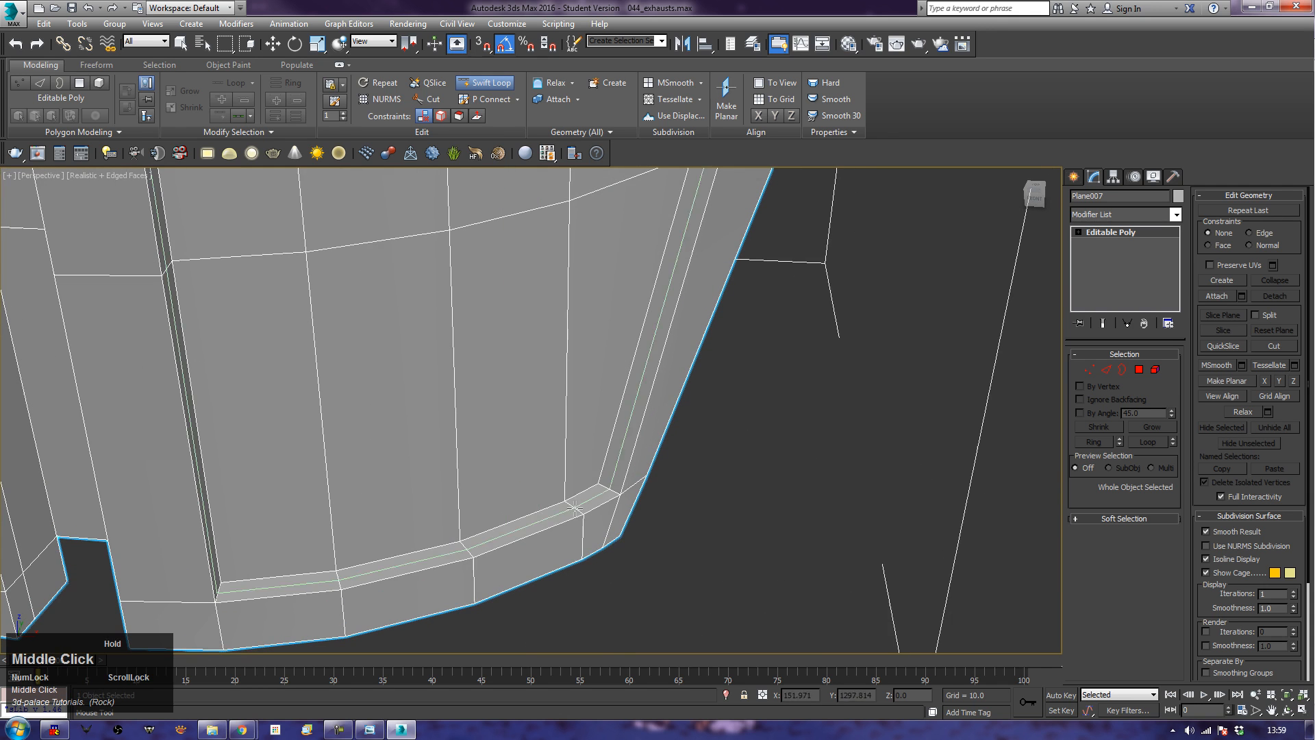
click(603, 485)
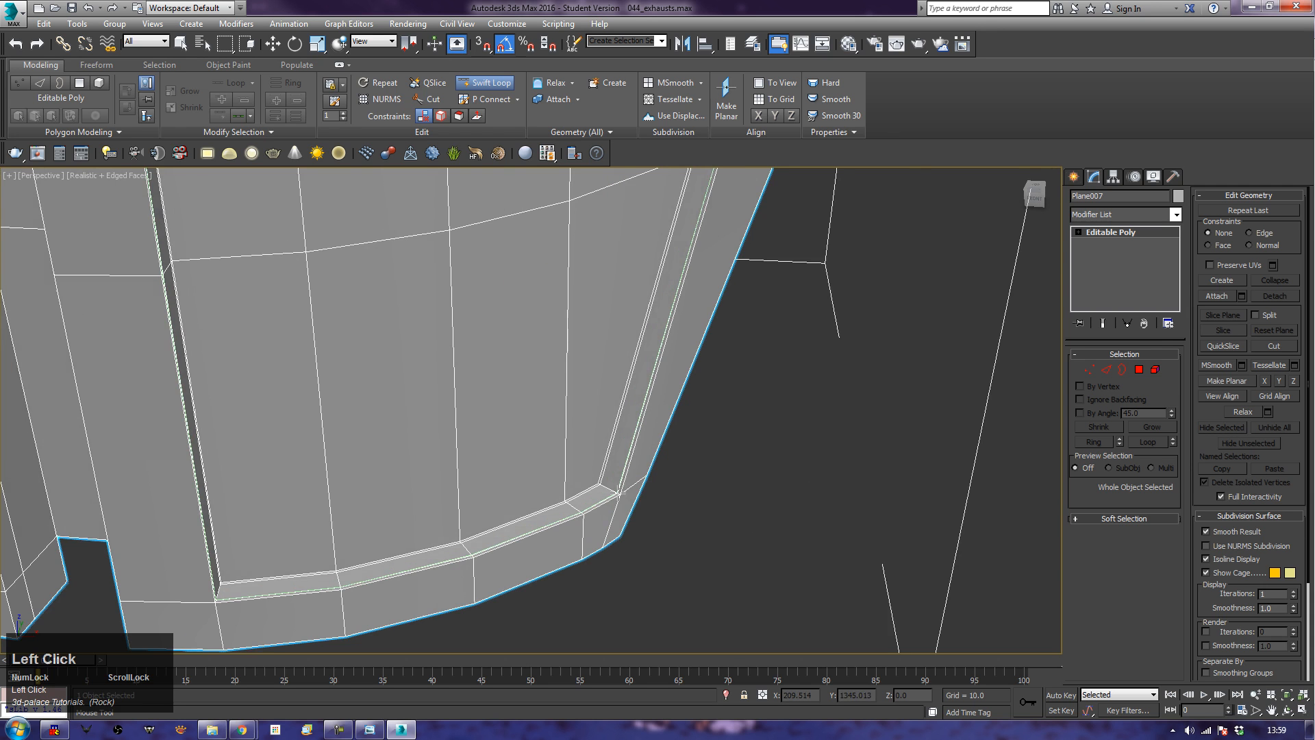
Step: Insert a vertical edge loop through the cheek plate just inside the rear edge of its recessed panel
scroll(619, 492, down, 5)
alt+middle_drag(825, 455, 715, 467)
middle_drag(595, 577, 617, 559)
scroll(610, 631, up, 5)
middle_drag(610, 631, 395, 512)
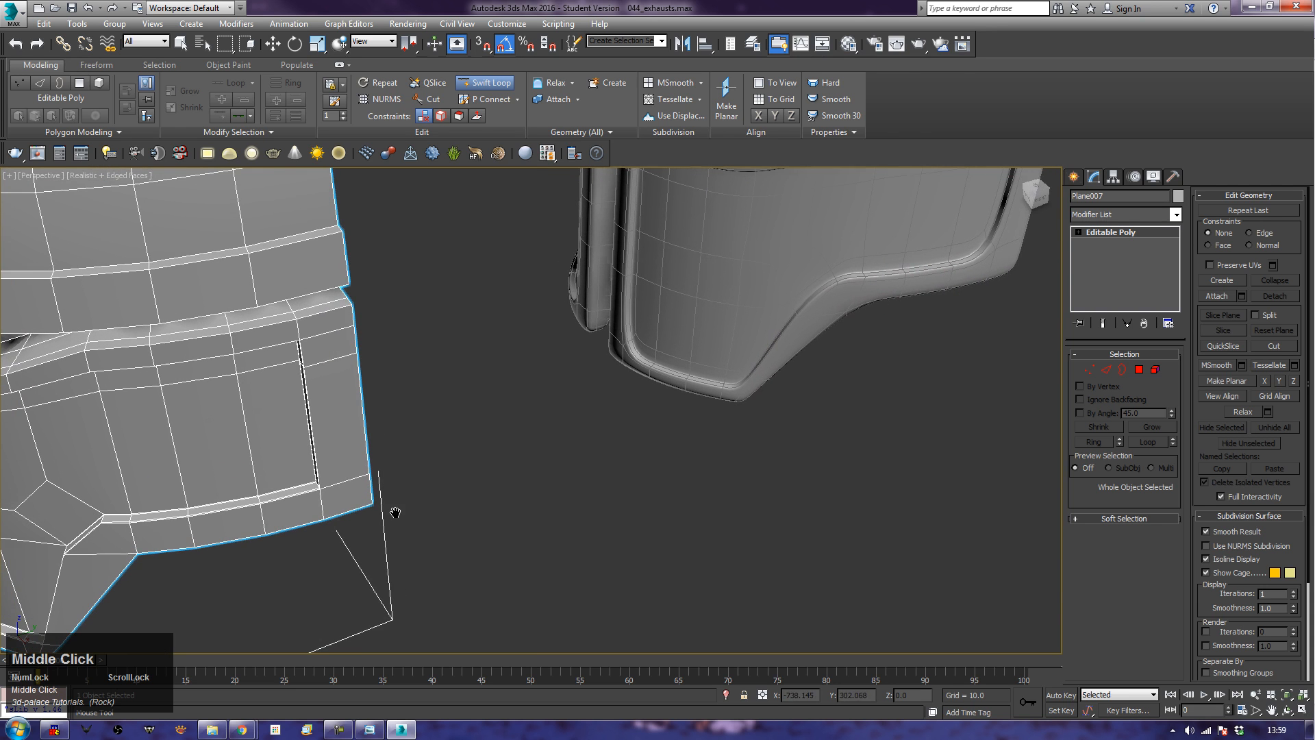
click(323, 521)
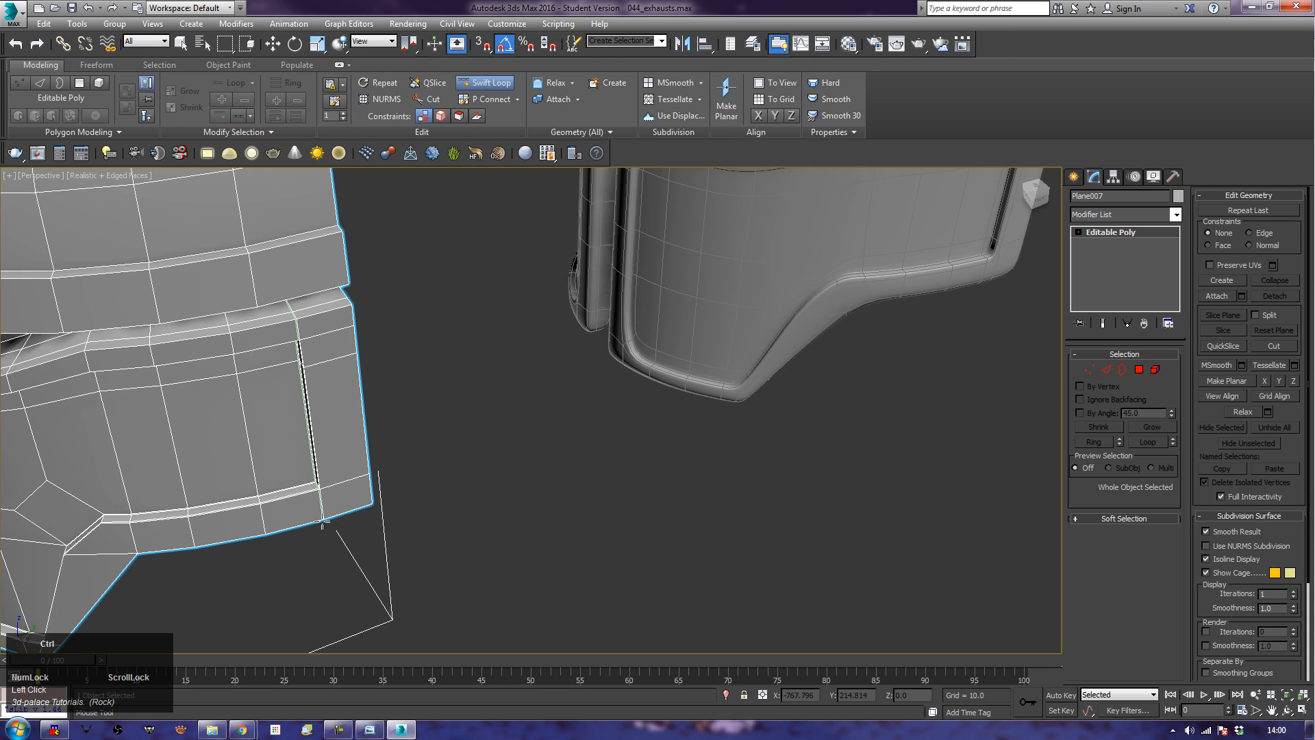
key(ctrl+z)
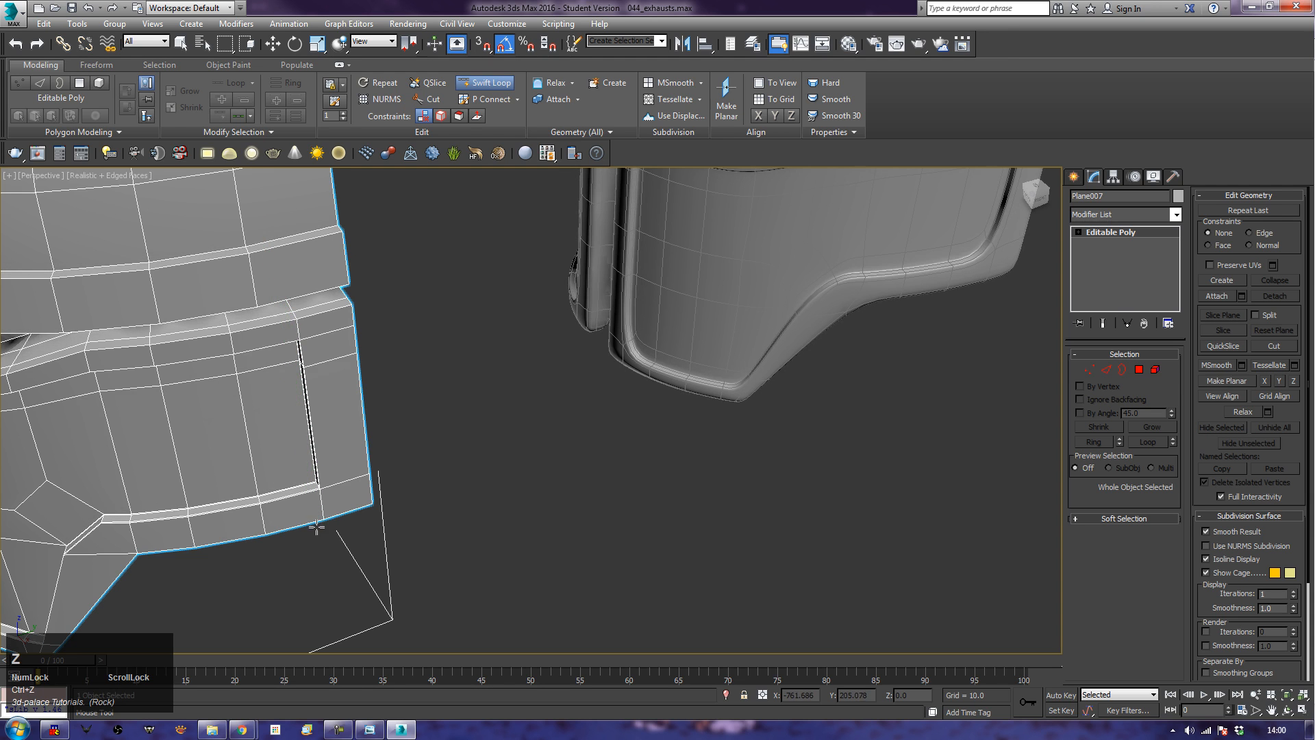
click(310, 519)
middle_drag(552, 558, 523, 564)
scroll(519, 569, down, 4)
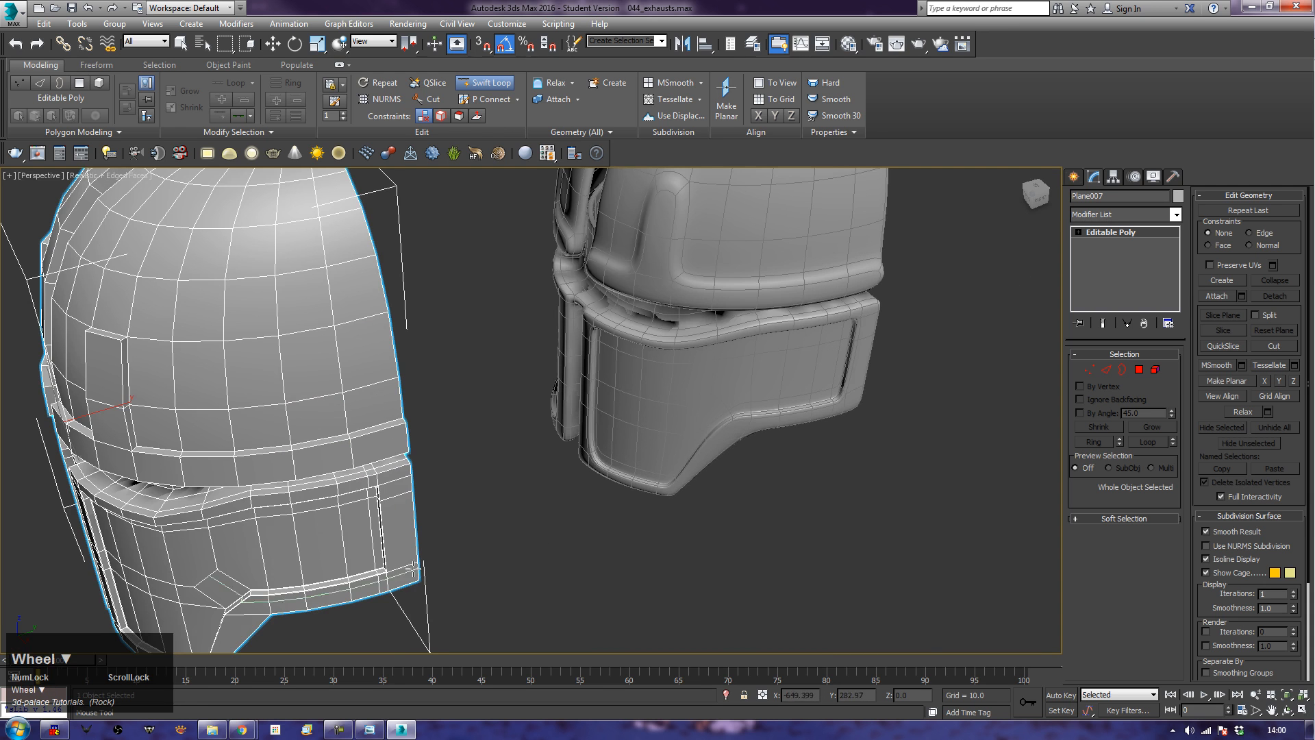
Step: Insert a vertical supporting edge loop through the opposite cheek plate just inside the rear edge of its recessed panel
mouse_move(410, 558)
alt+middle_down()
mouse_move(421, 516)
mouse_move(379, 515)
mouse_move(737, 459)
alt+middle_up()
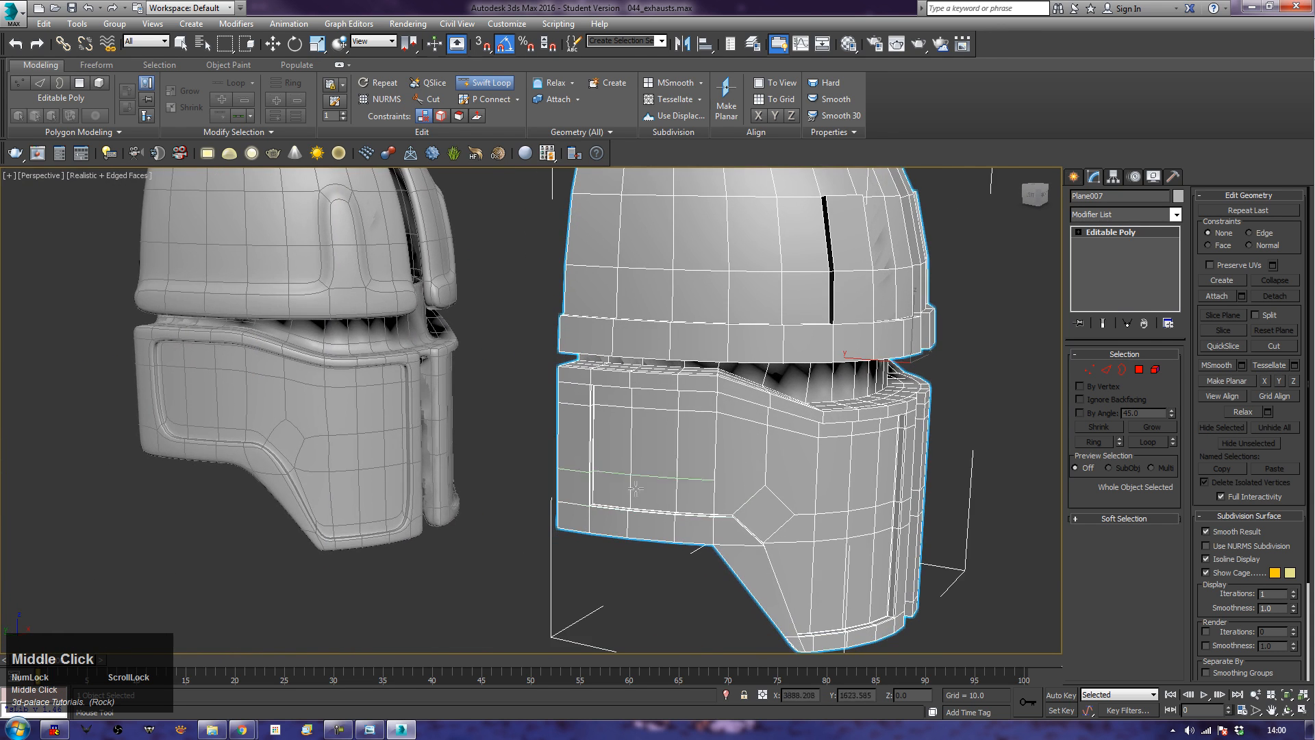
click(599, 531)
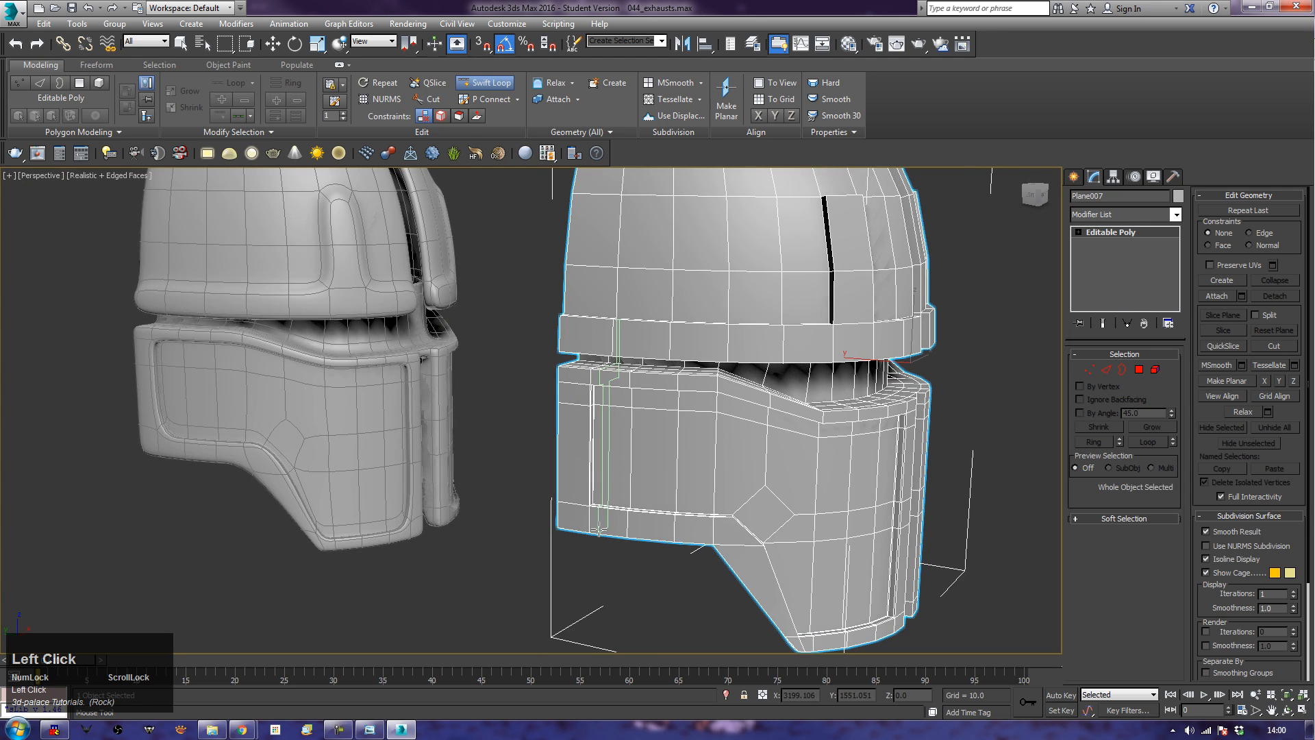
key(ctrl+z)
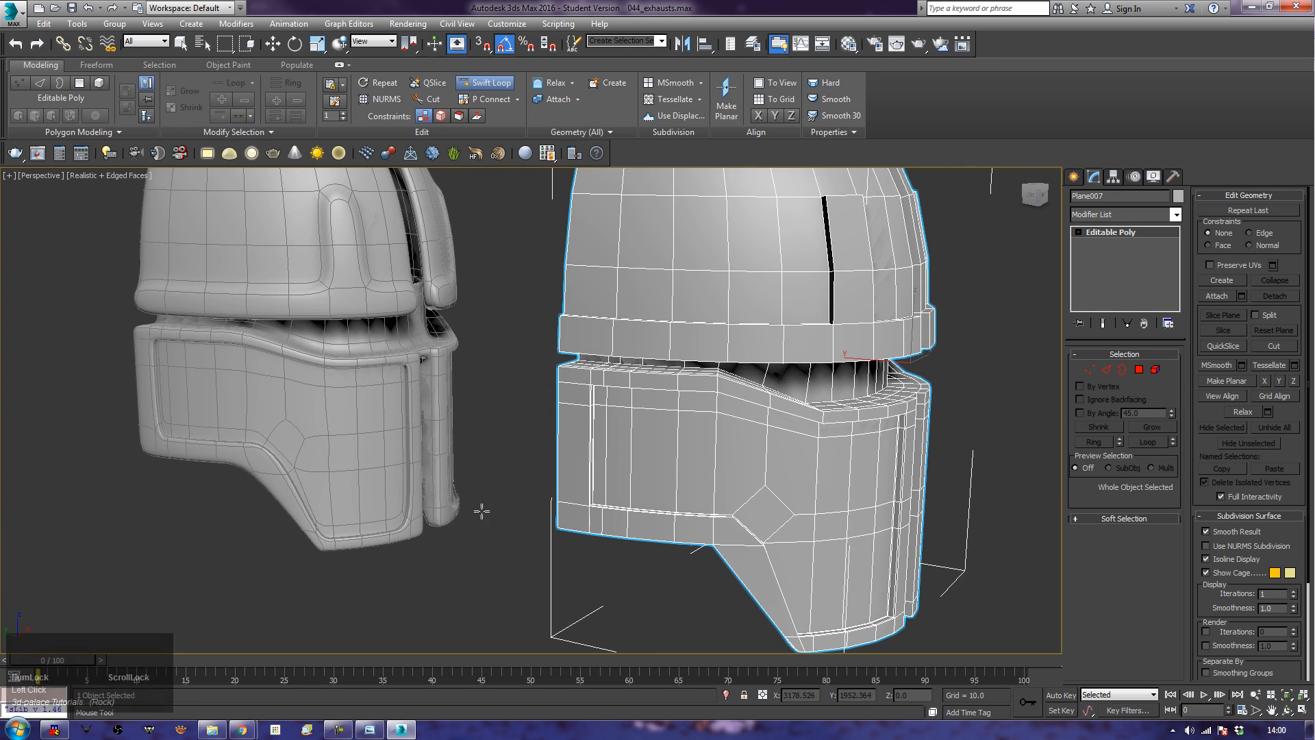
click(561, 495)
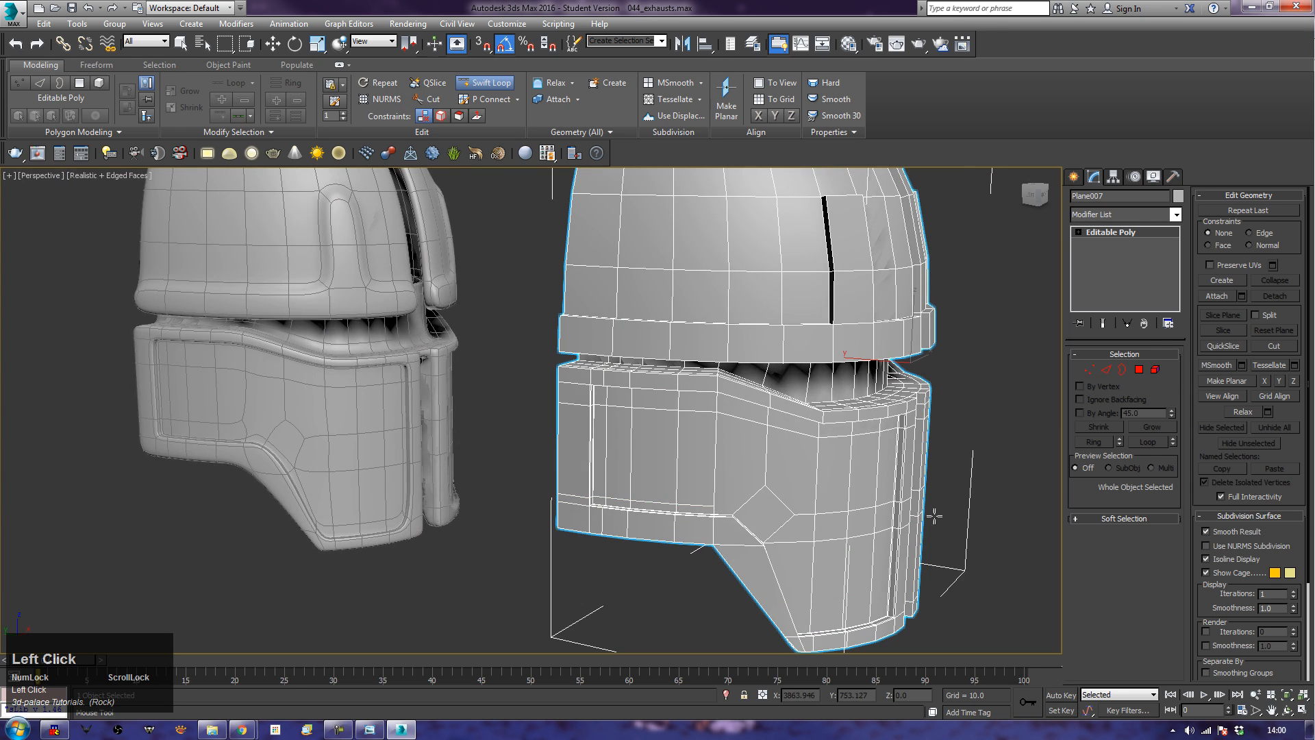
alt+middle_drag(945, 505, 727, 510)
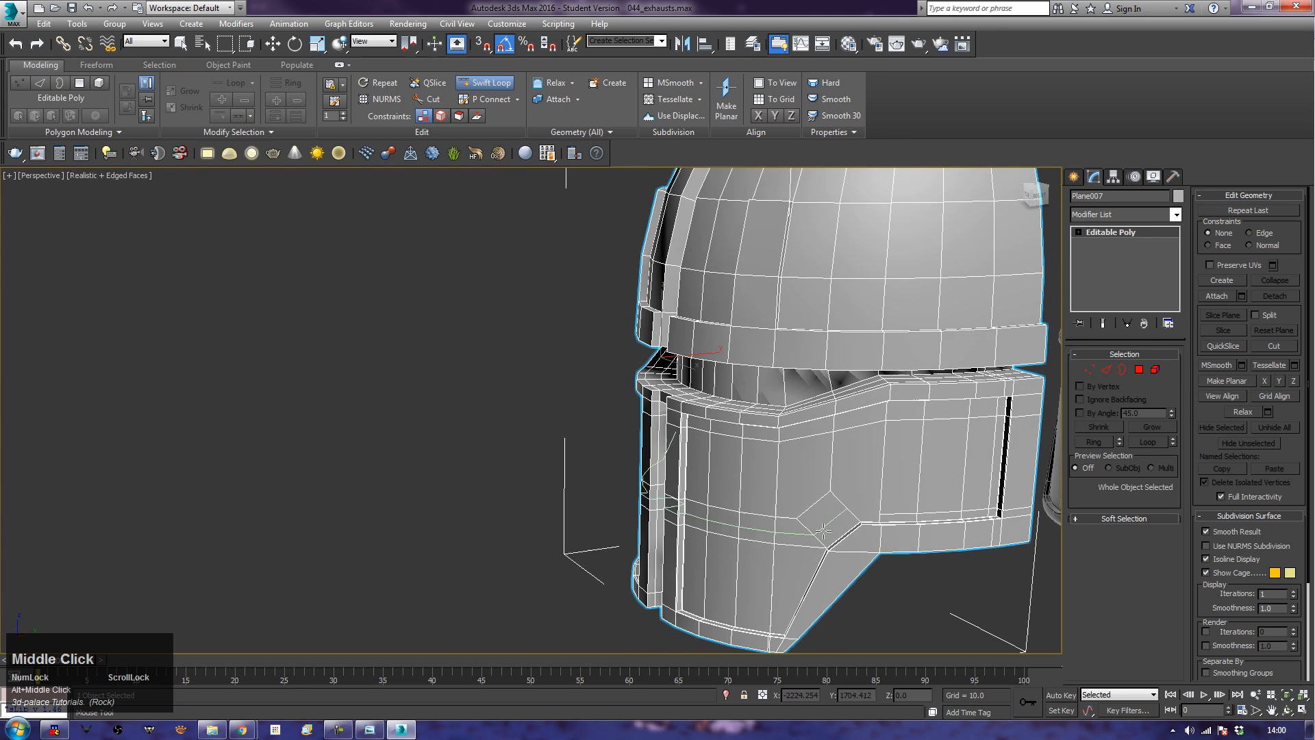
alt+middle_drag(548, 482, 708, 482)
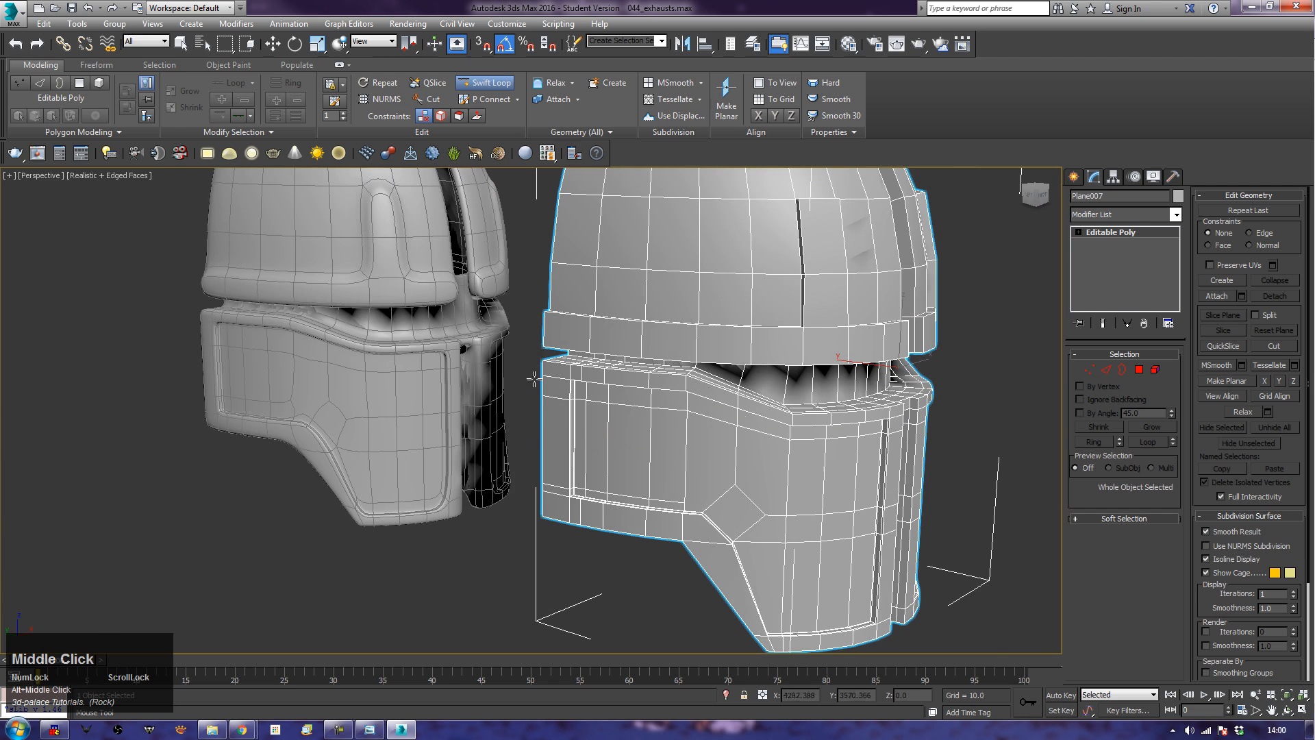
click(566, 389)
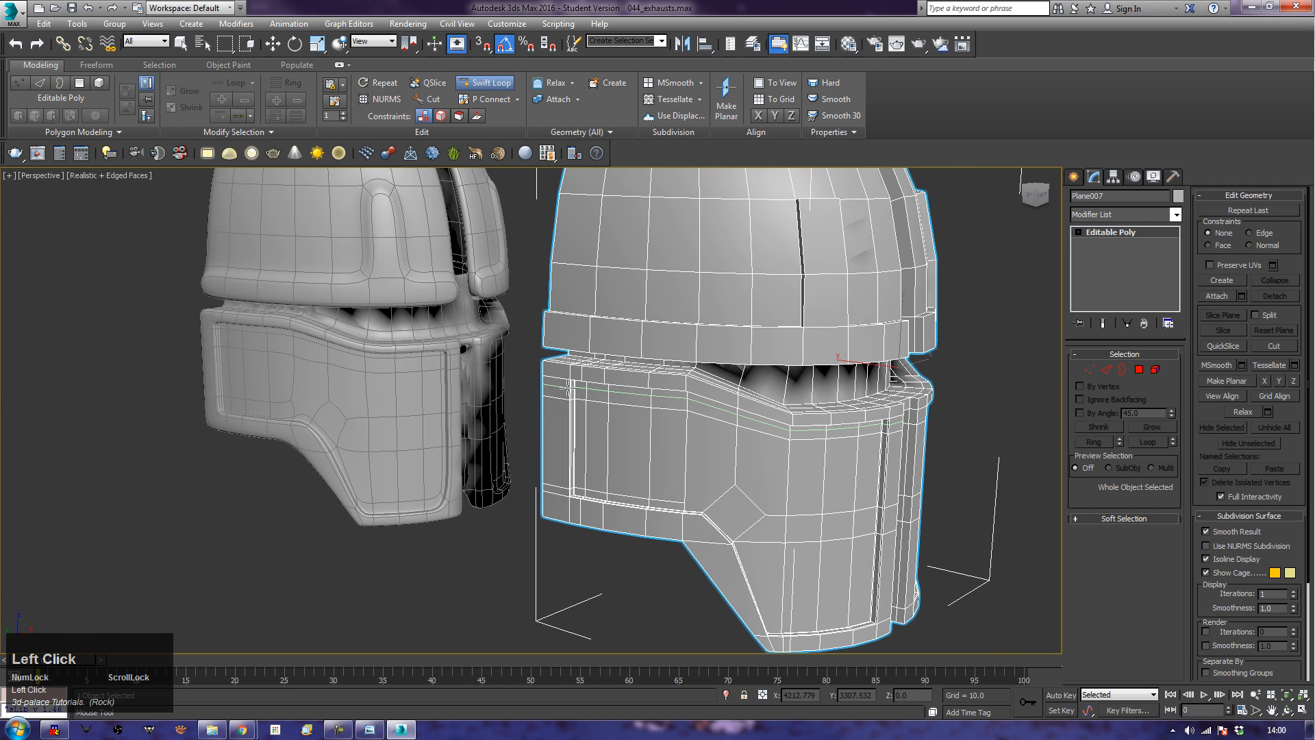
key(ctrl+z)
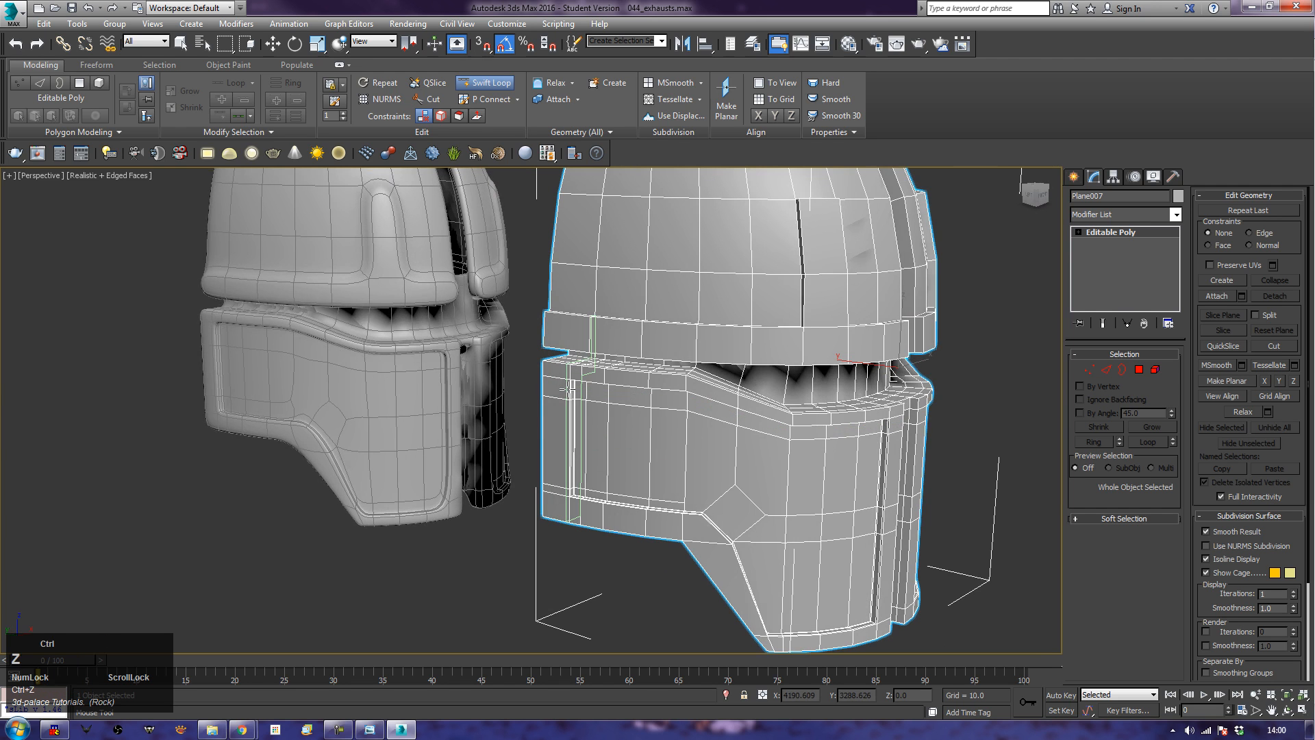
Step: Insert supporting edge loops along the inner and outer edges of the ledge below the visor opening
alt+middle_drag(566, 388, 742, 472)
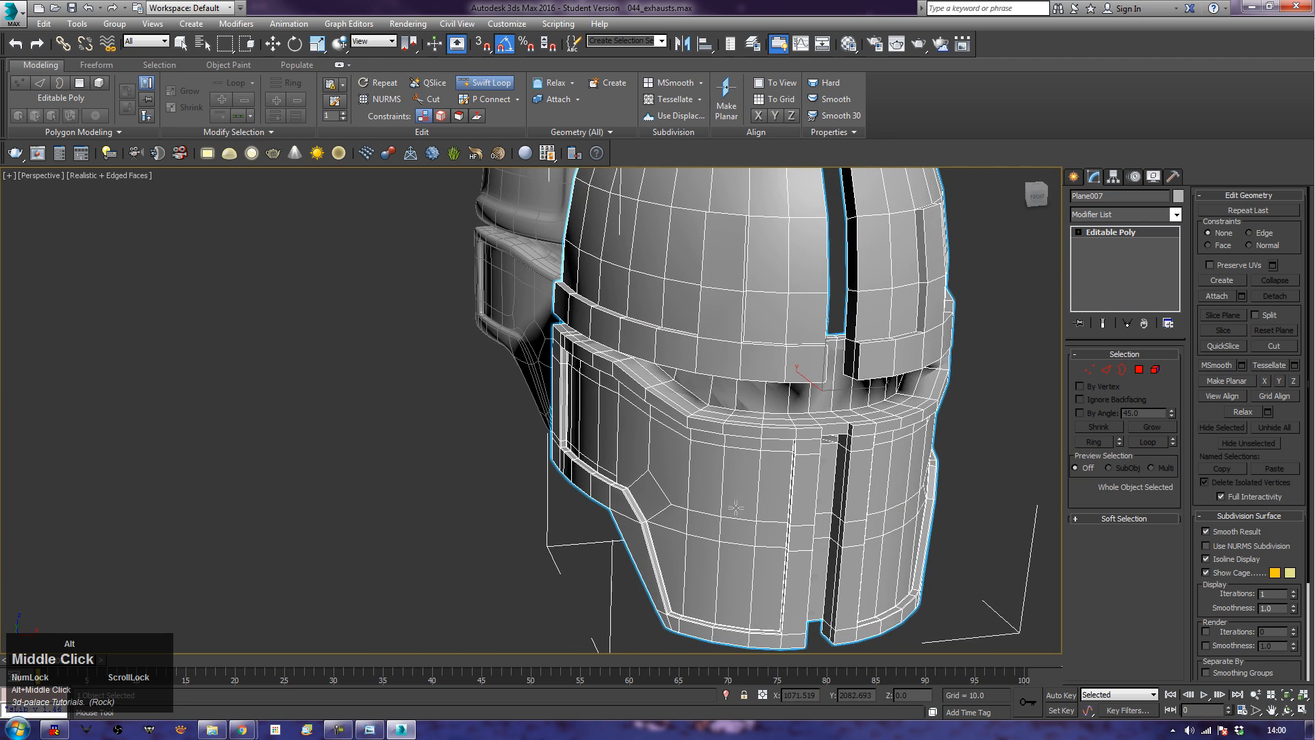
alt+middle_drag(673, 426, 726, 421)
scroll(771, 420, up, 3)
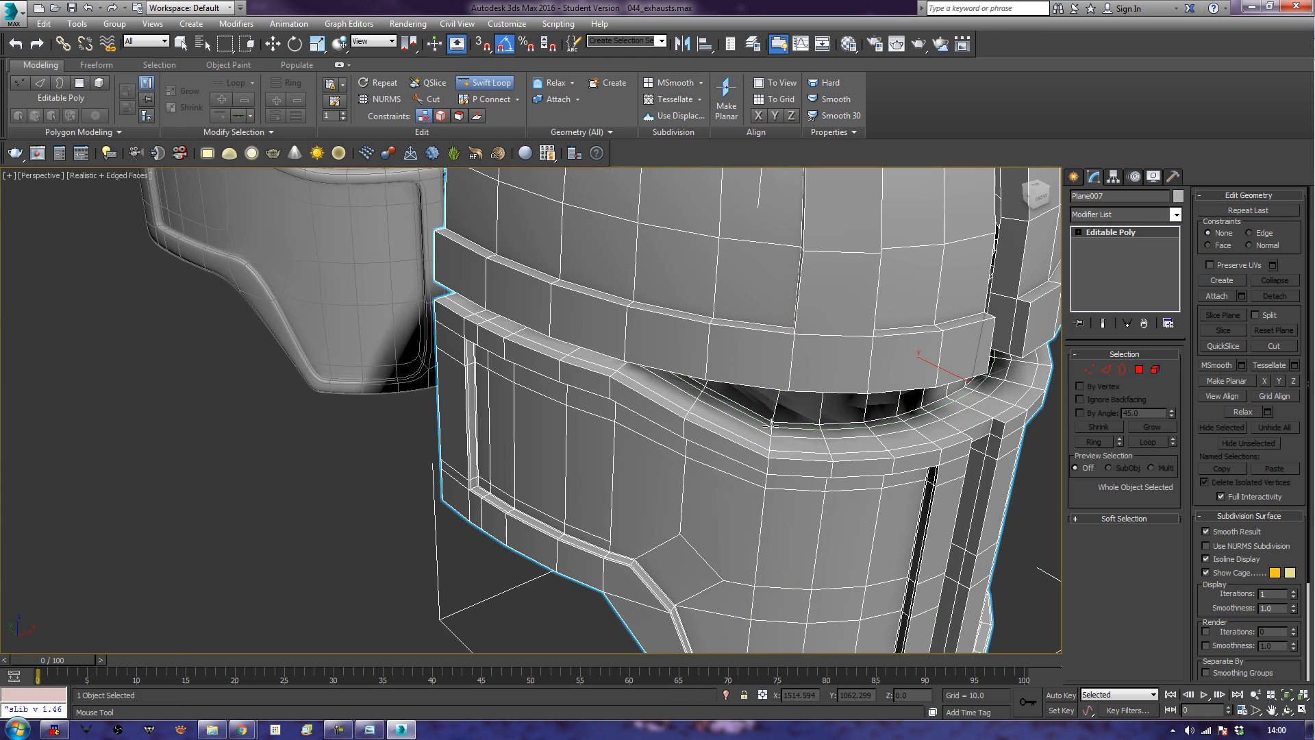
click(772, 421)
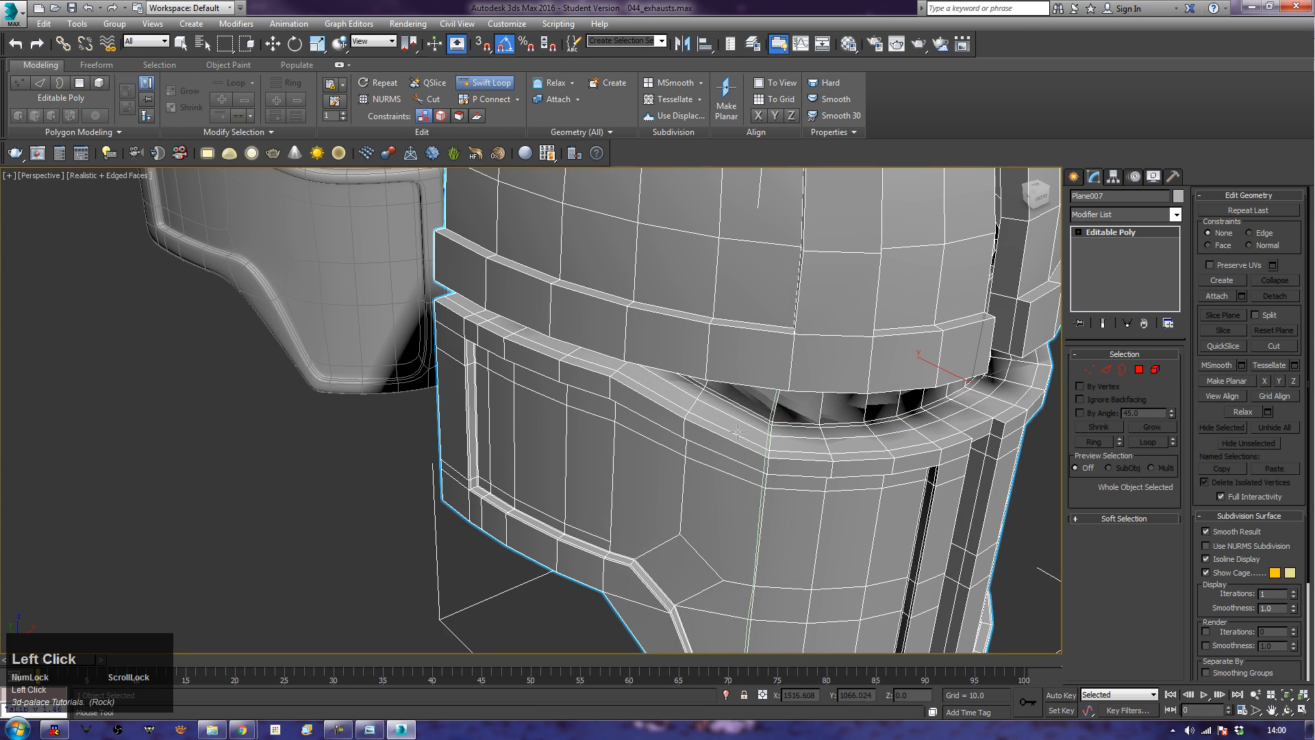
middle_drag(381, 440, 382, 564)
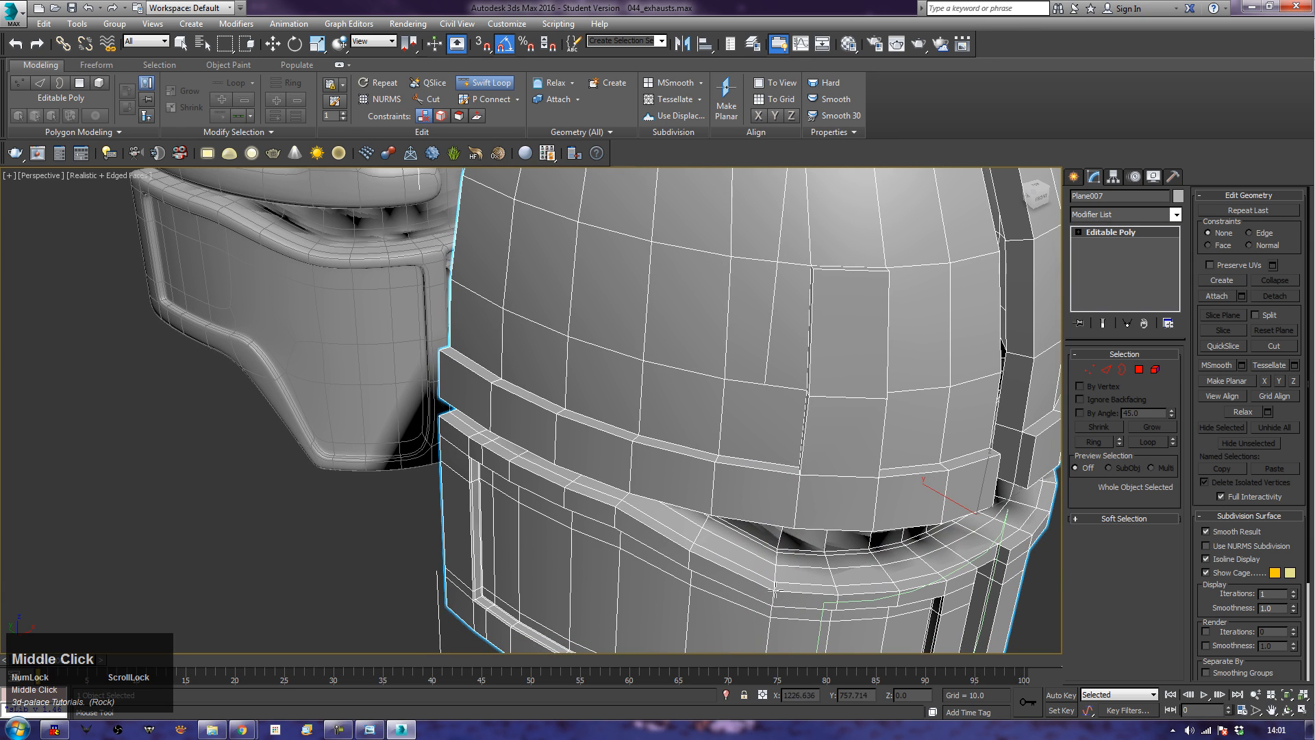
alt+middle_drag(774, 585, 866, 581)
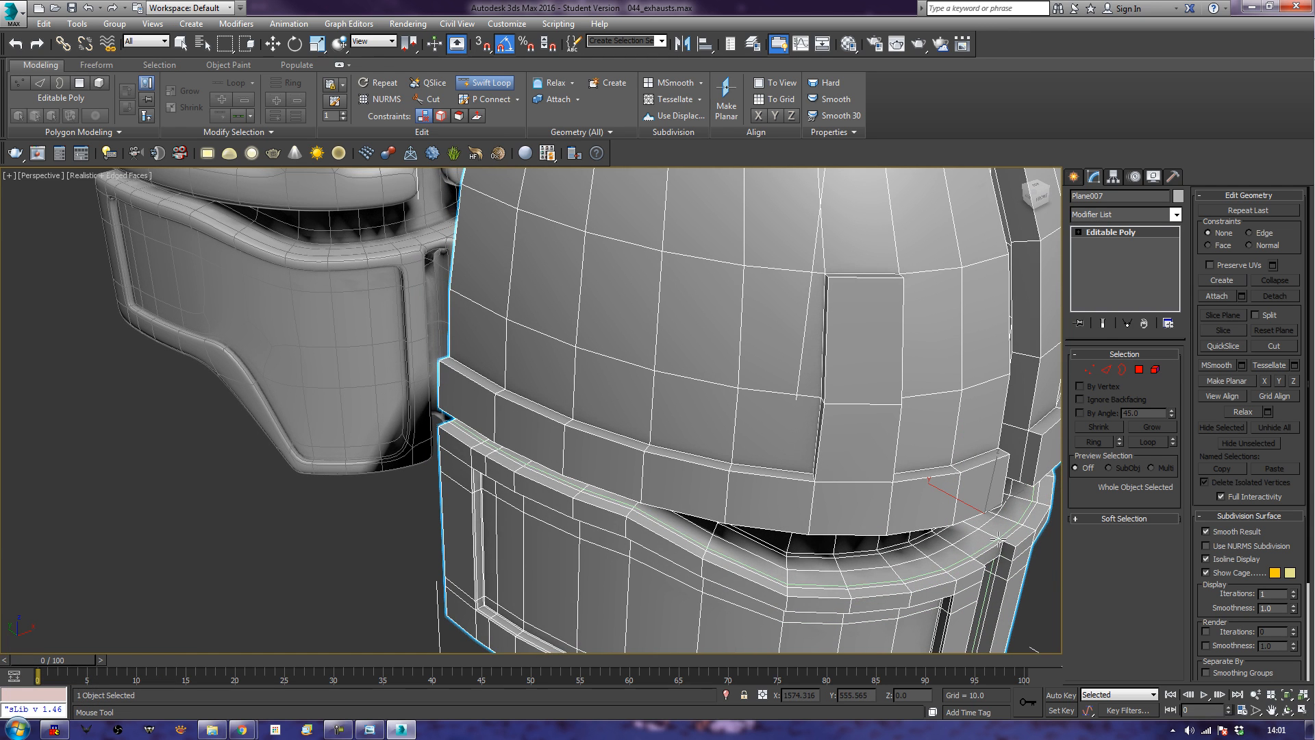
click(999, 538)
Step: Hide the edges to examine the shading of both helmets around the visor, and show the edges again
alt+middle_drag(354, 530, 460, 487)
scroll(392, 519, down, 2)
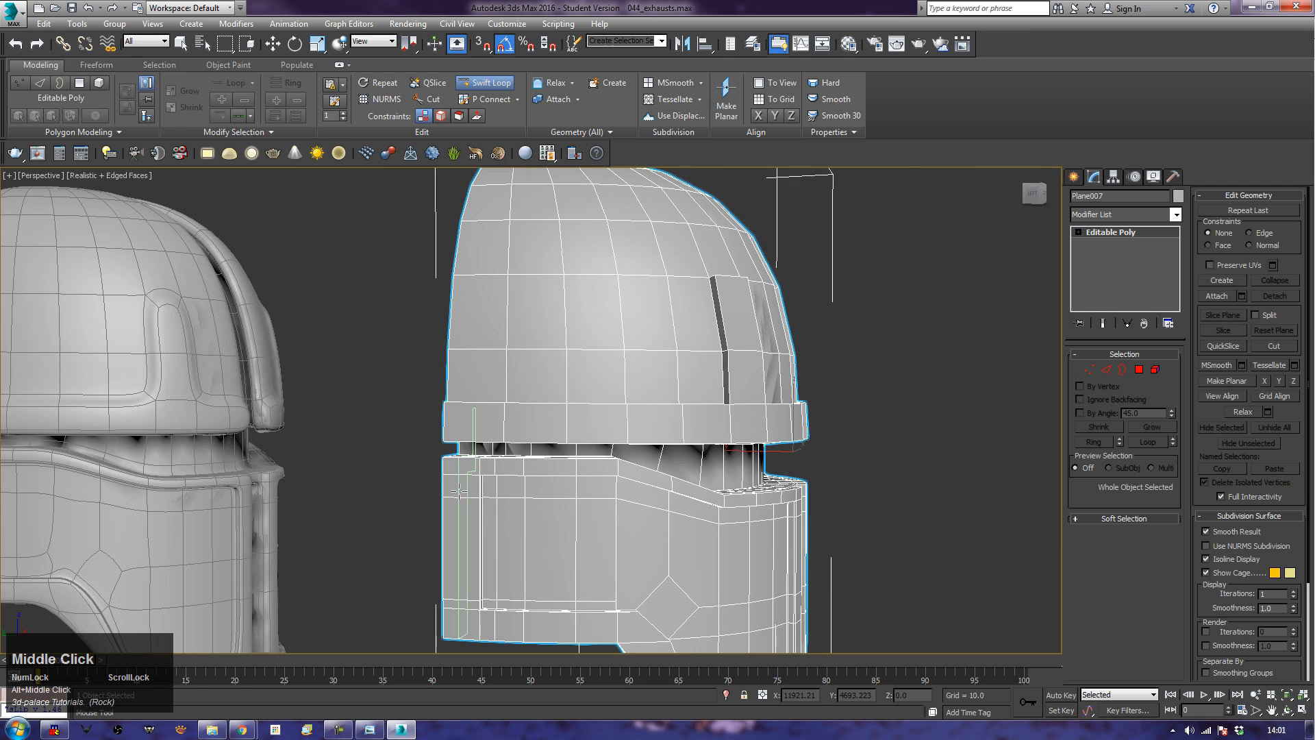
key(F4)
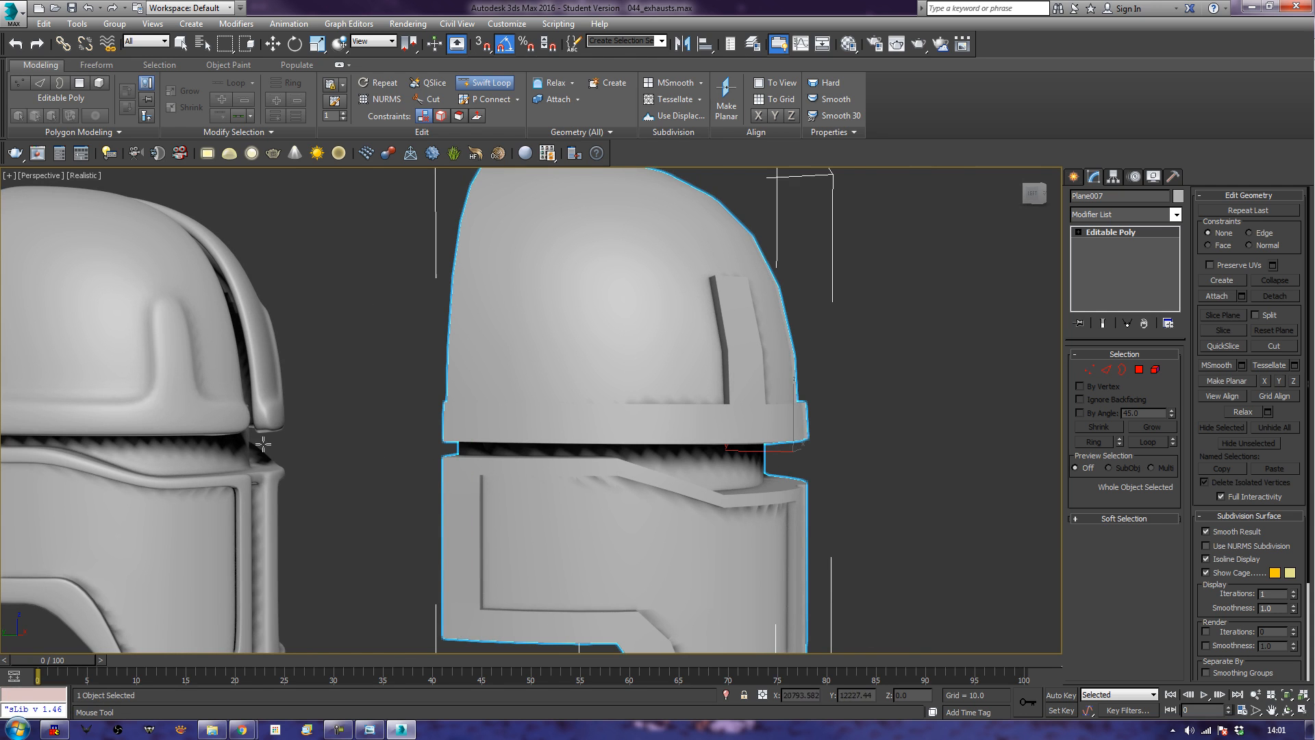
key(F4)
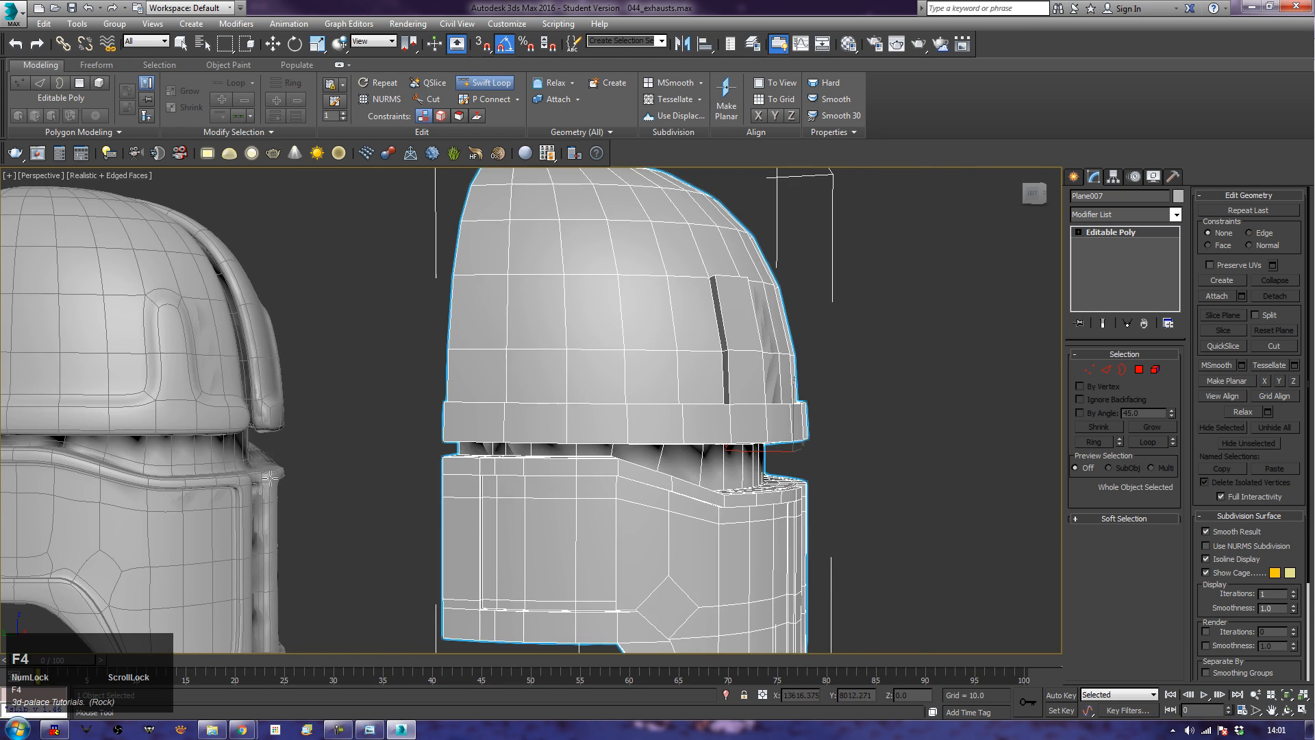
Step: Insert another supporting edge loop along the curved ledge beneath the visor opening, close to its inner edge
alt+middle_drag(628, 538, 715, 492)
scroll(715, 492, up, 3)
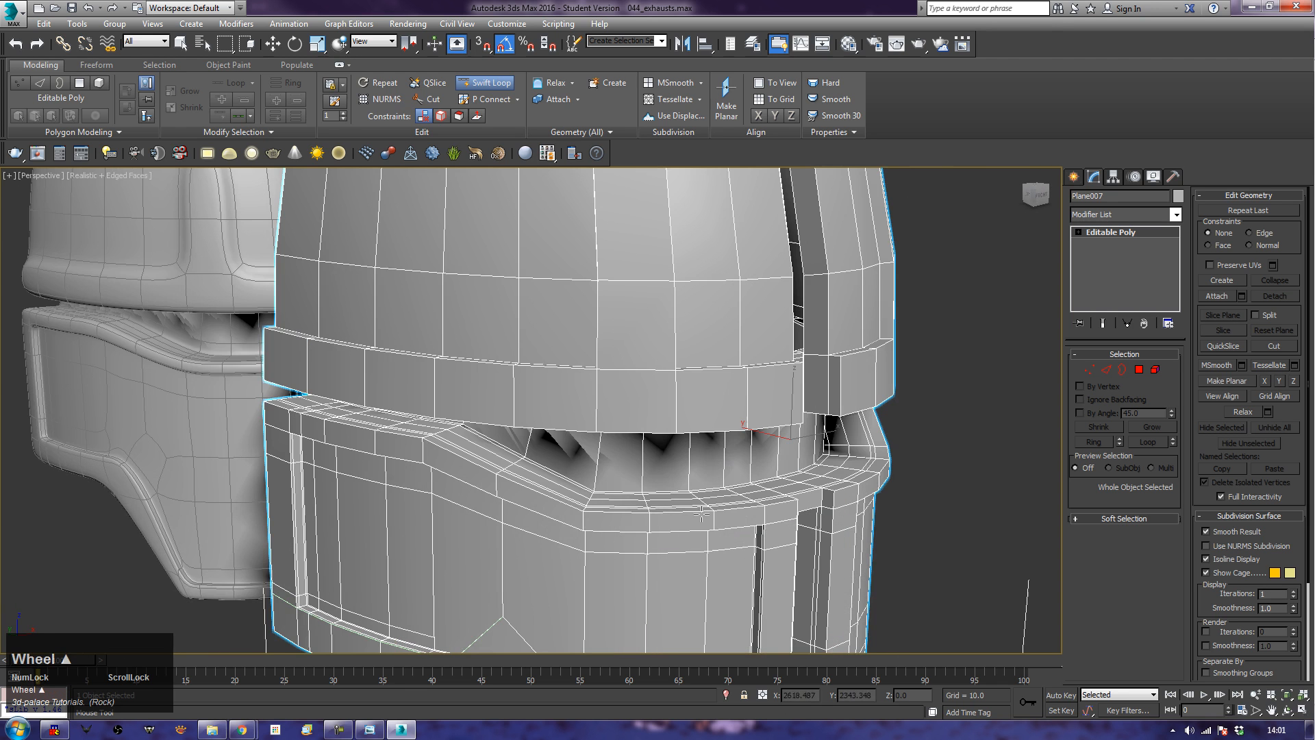
click(723, 487)
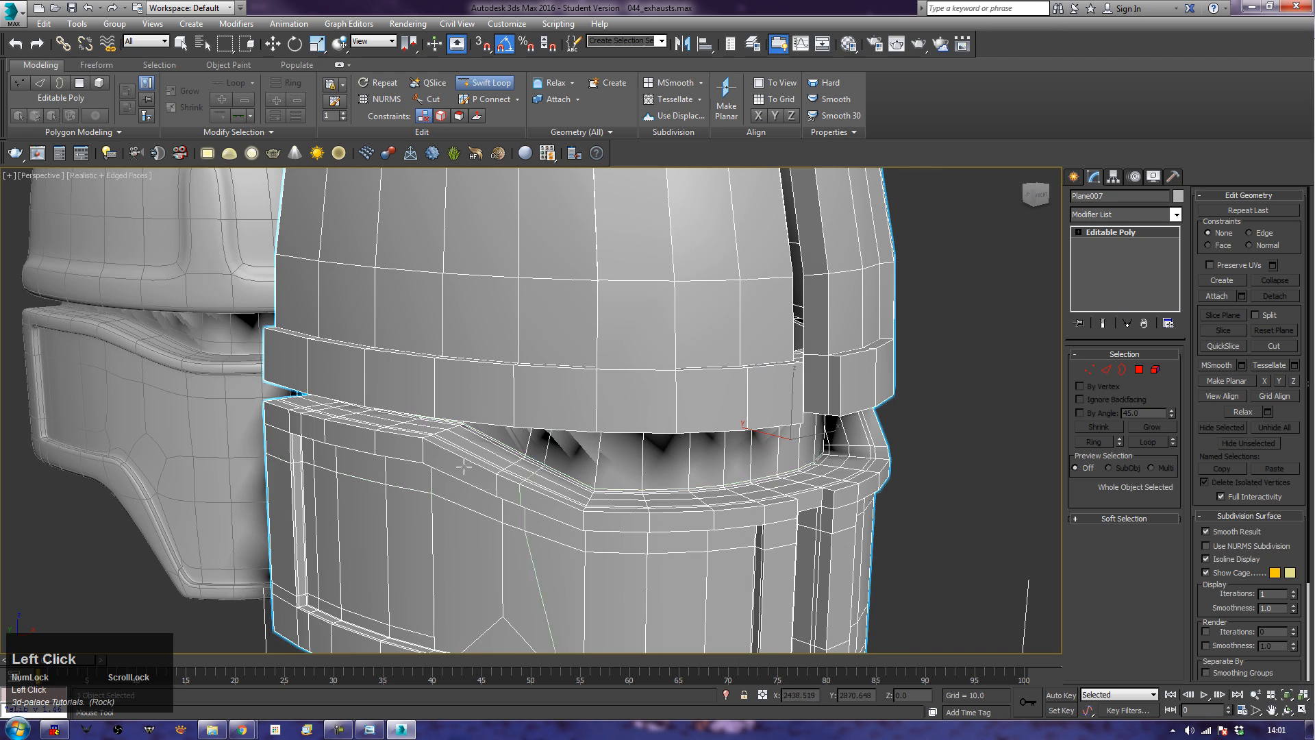
Step: Insert a horizontal supporting edge loop across one cheek plate just below its raised upper border
alt+middle_drag(620, 494, 490, 444)
alt+middle_drag(600, 436, 301, 431)
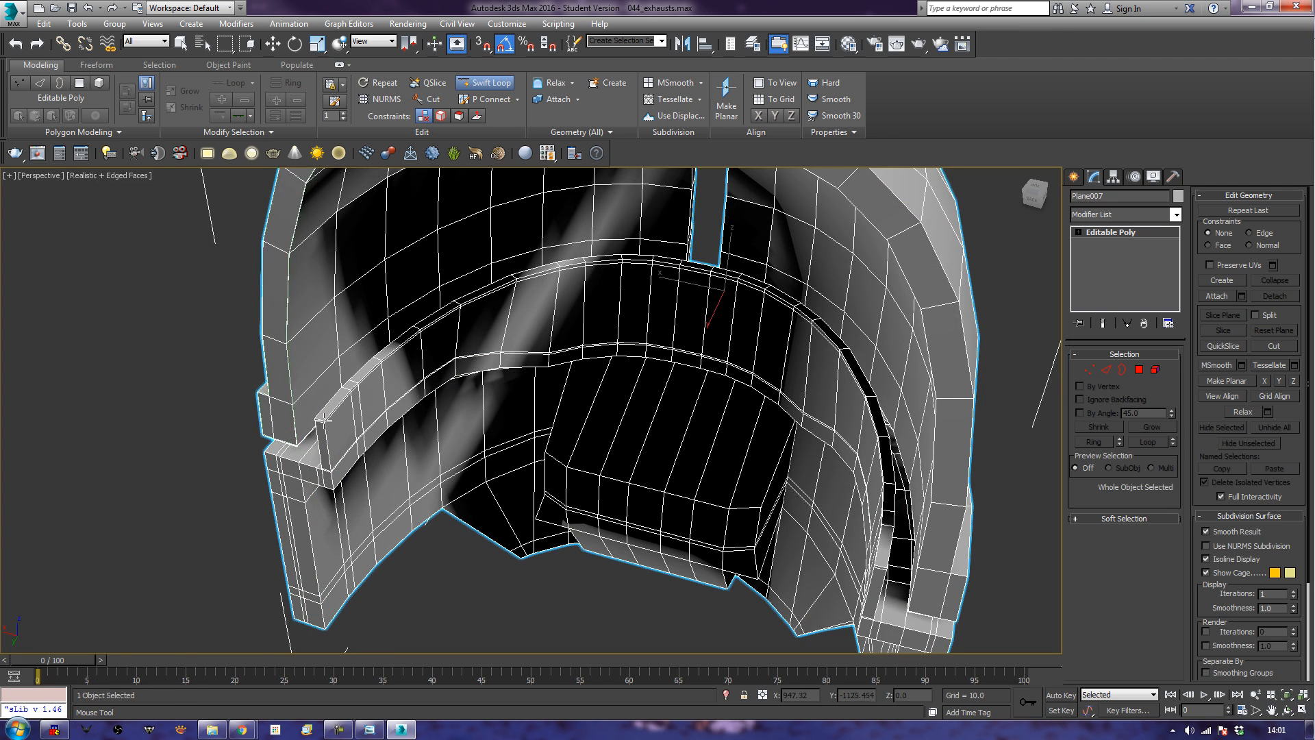
alt+middle_drag(559, 506, 632, 443)
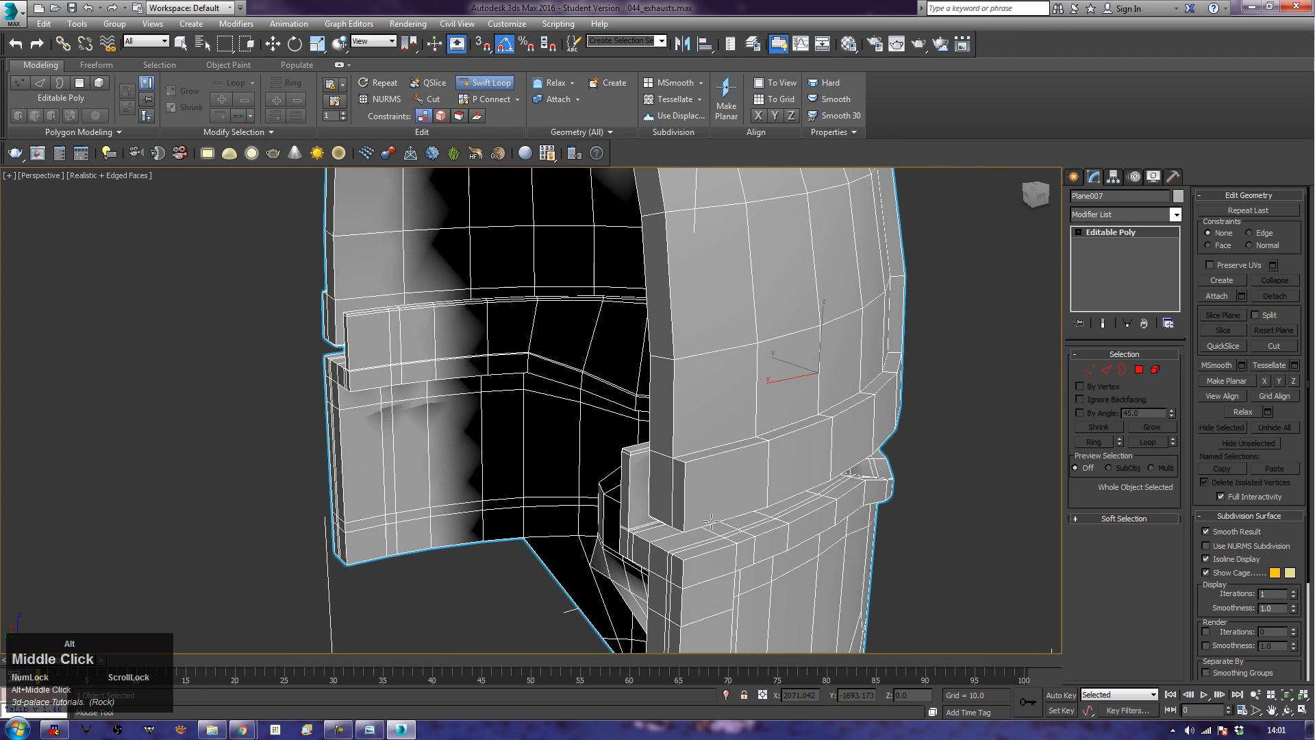
alt+middle_drag(576, 514, 504, 479)
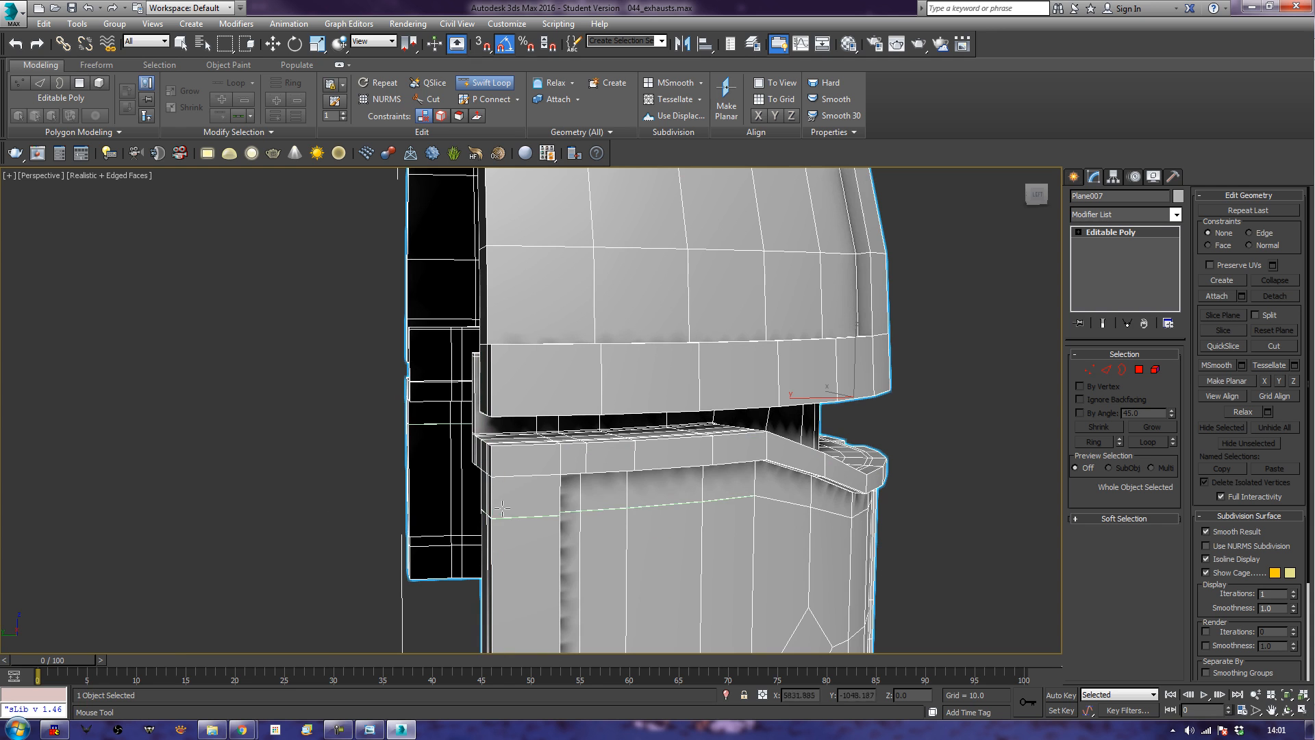
alt+middle_drag(493, 519, 445, 538)
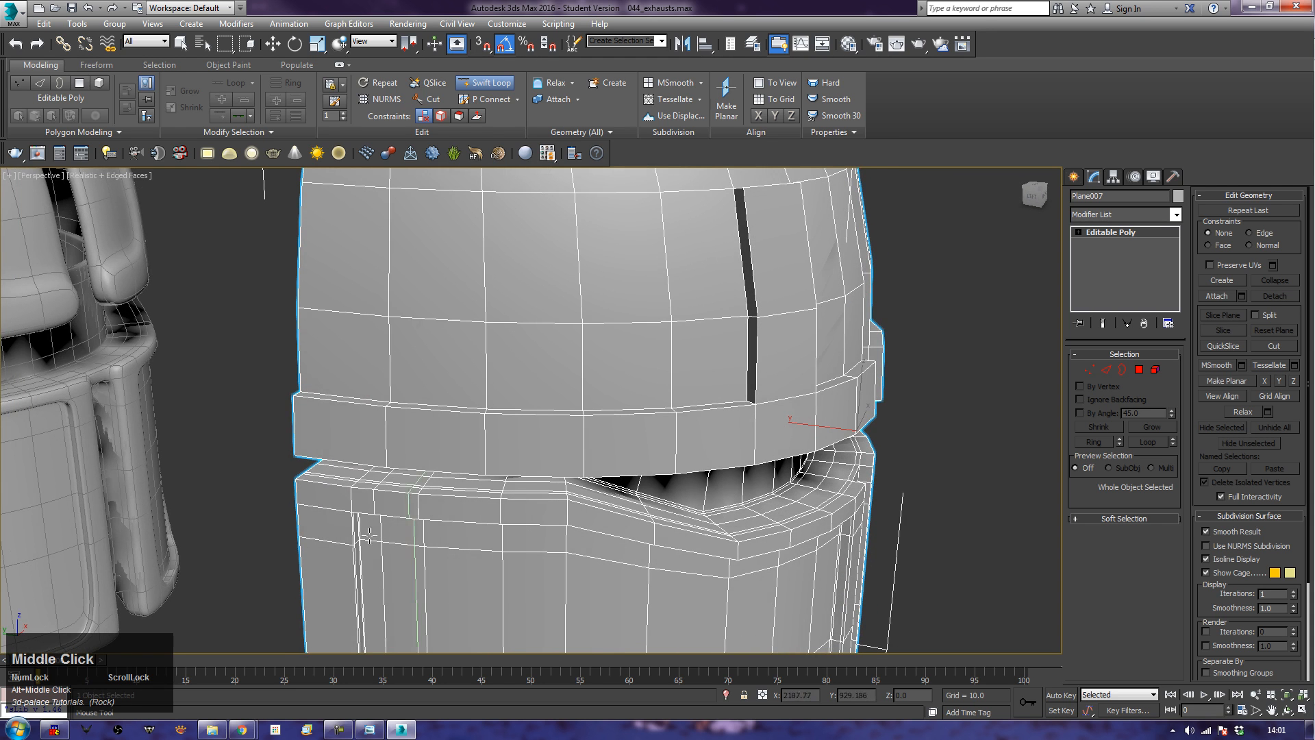
click(302, 537)
Step: Insert the matching horizontal edge loop across the opposite cheek plate just below its raised upper border
alt+middle_drag(342, 528, 703, 541)
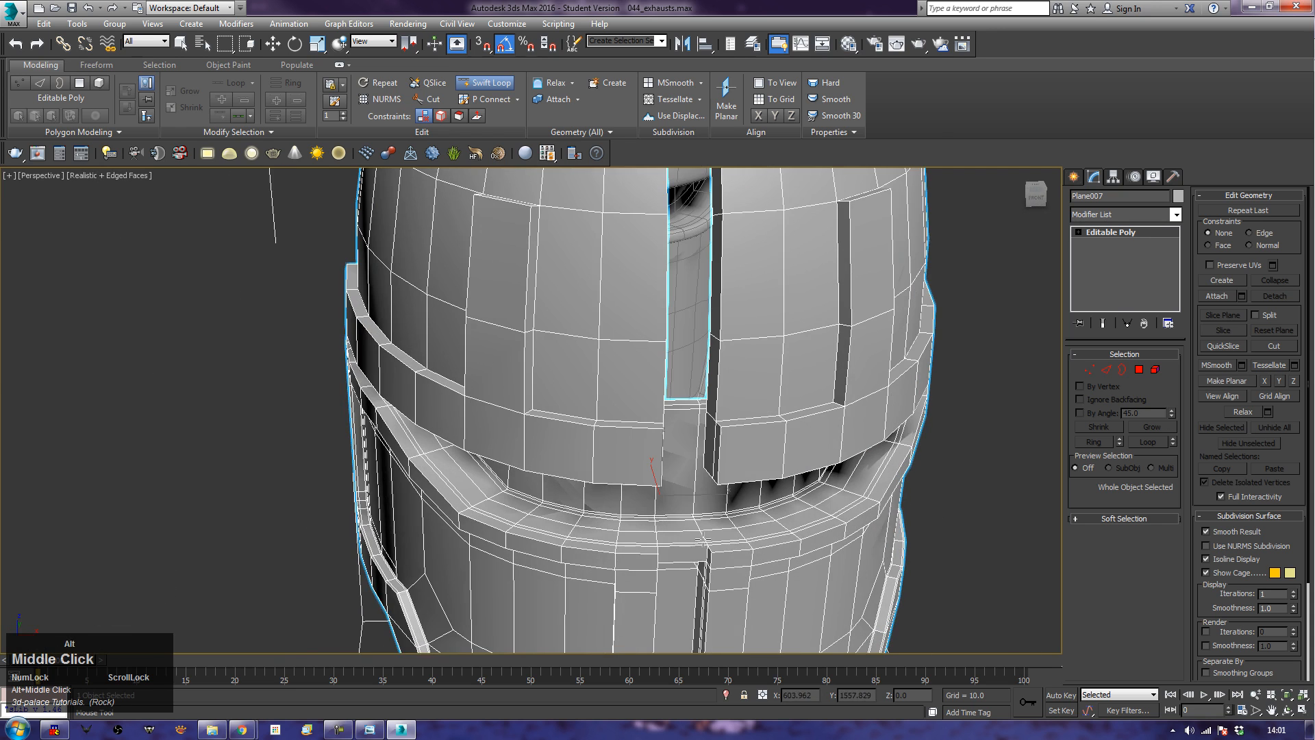
alt+middle_drag(612, 526, 660, 430)
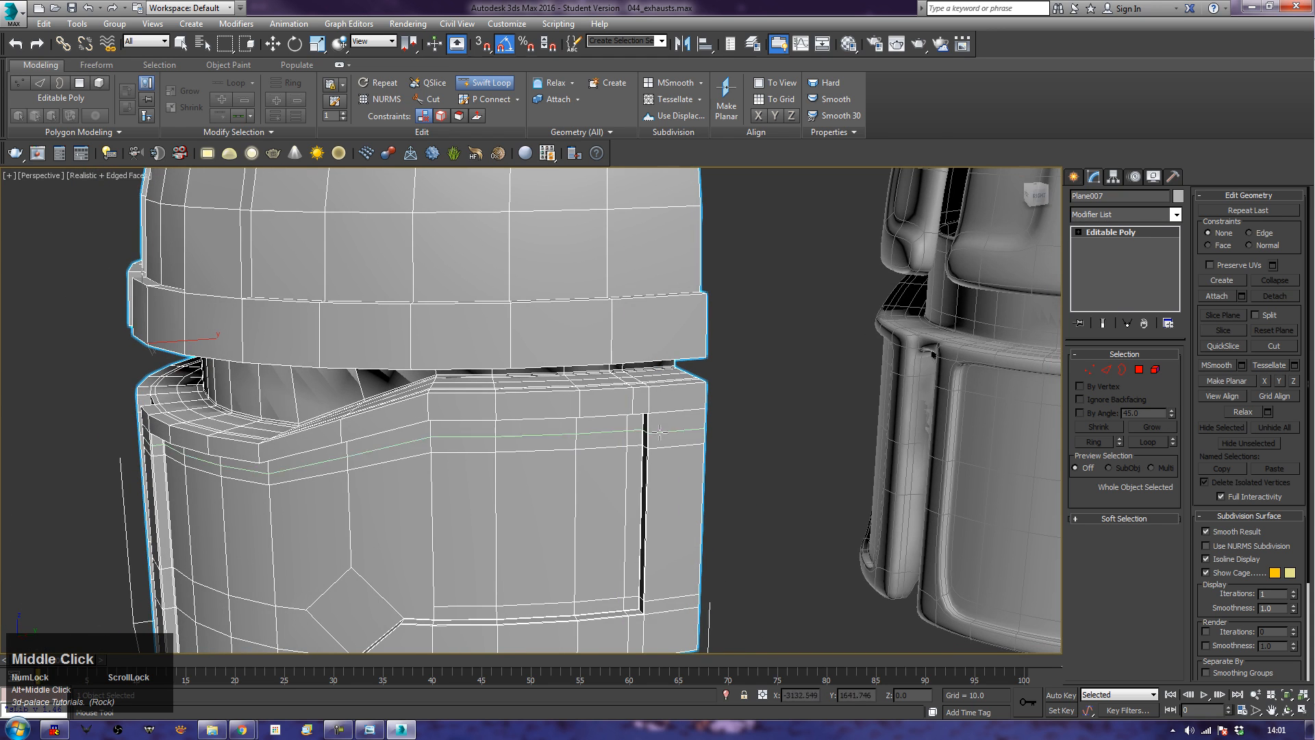
click(700, 444)
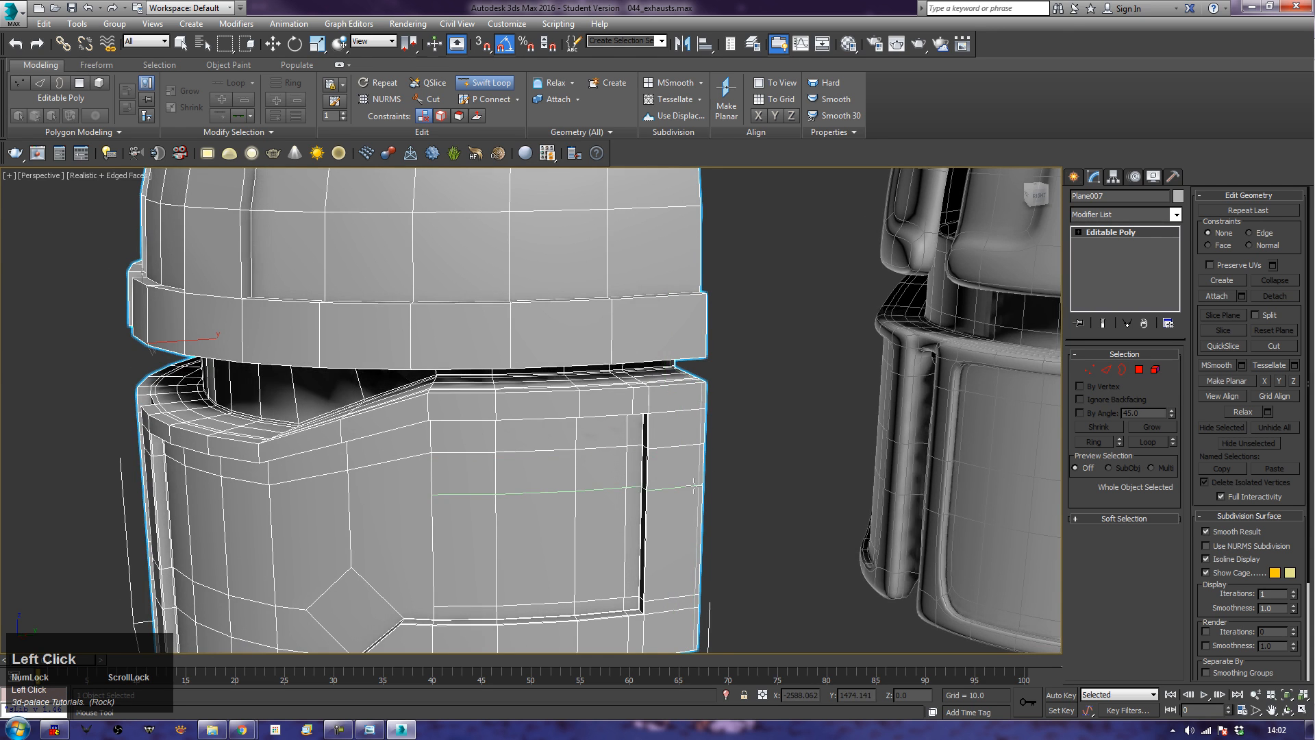
Step: Insert a supporting edge loop along the bottom border of the chin, close to its lower edge
scroll(696, 487, down, 5)
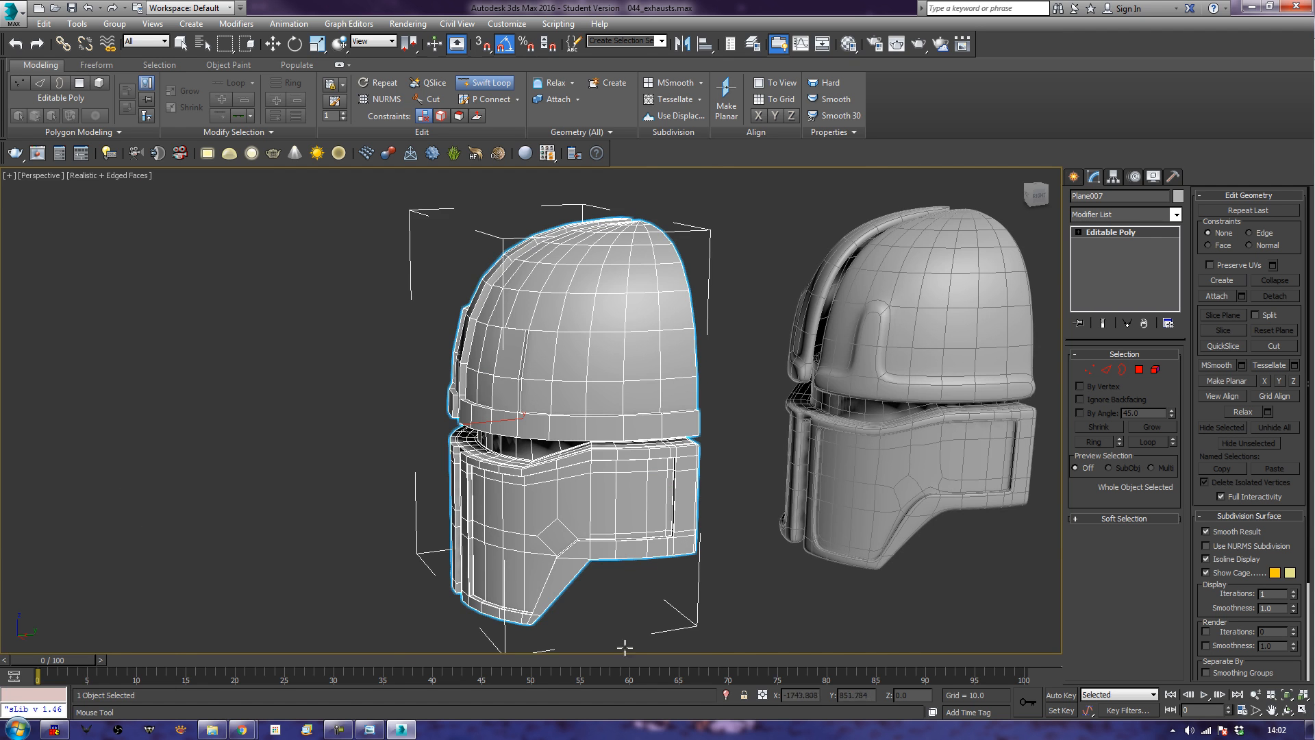
alt+middle_drag(713, 607, 638, 555)
alt+middle_drag(401, 541, 575, 425)
scroll(576, 425, up, 5)
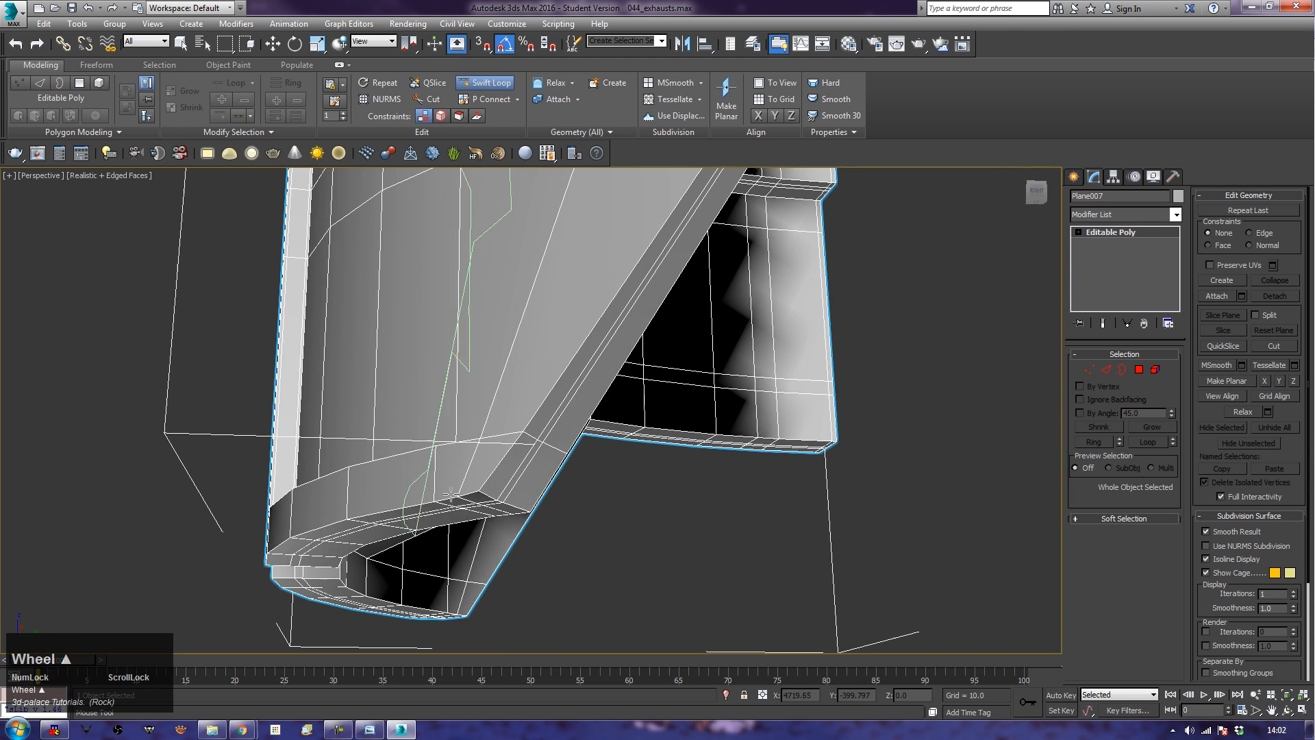
drag(483, 482, 447, 494)
middle_drag(448, 494, 749, 393)
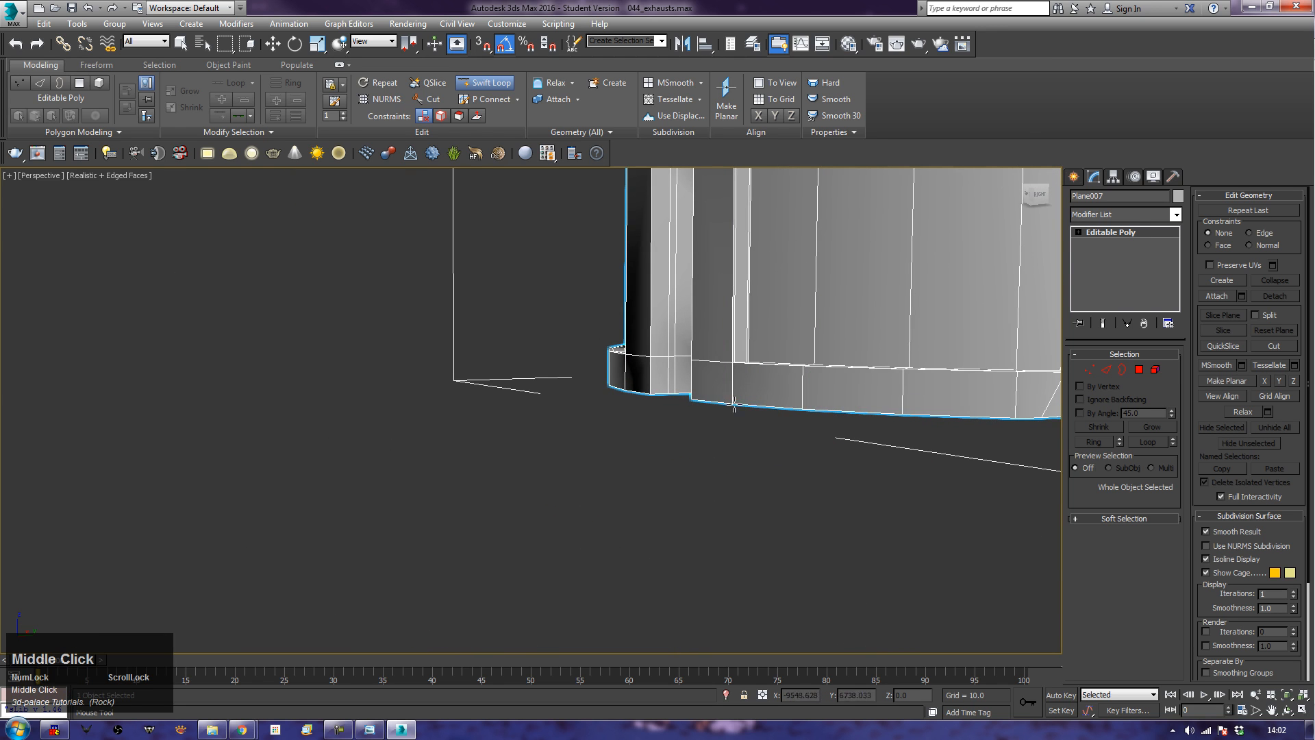
click(675, 404)
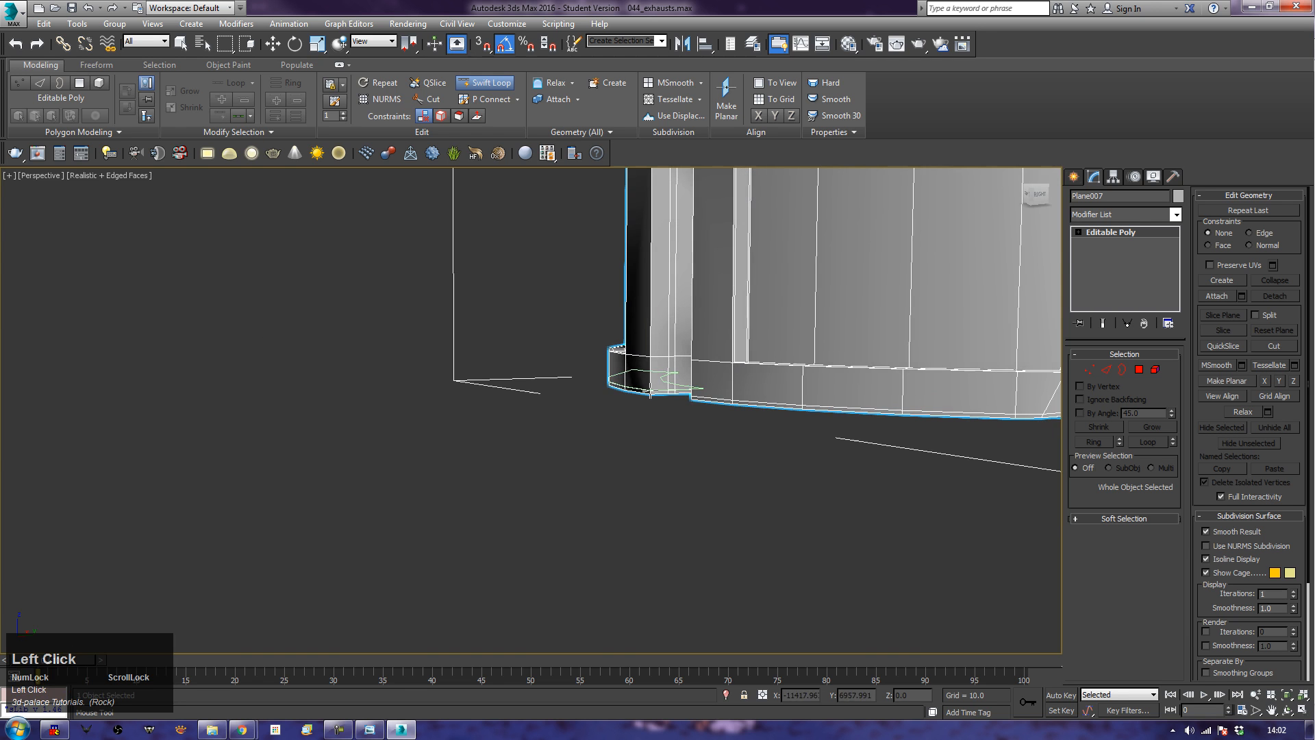
middle_drag(813, 503, 596, 491)
scroll(752, 519, down, 3)
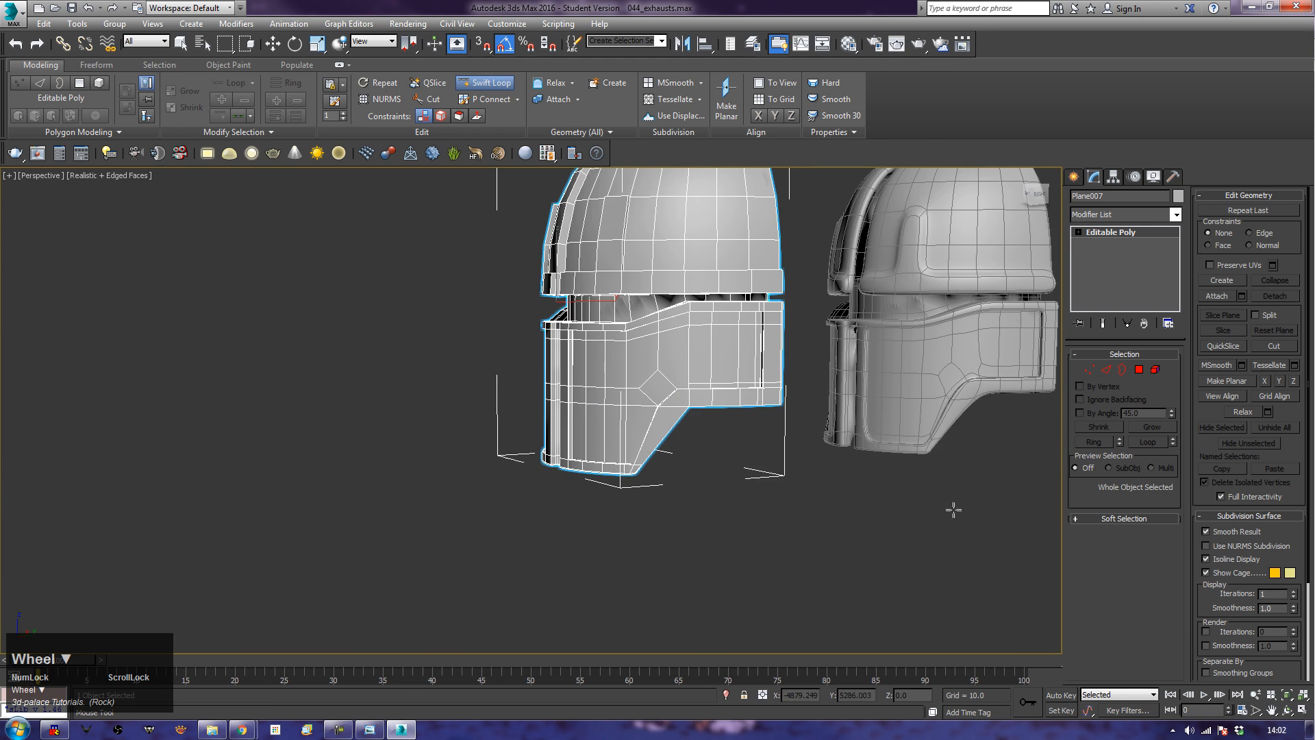
Step: Insert a supporting edge loop along the lower border of the cheek's rear section, close to its outer edge, and exit Swift Loop
alt+middle_drag(867, 515, 669, 493)
alt+scroll(669, 492, up, 4)
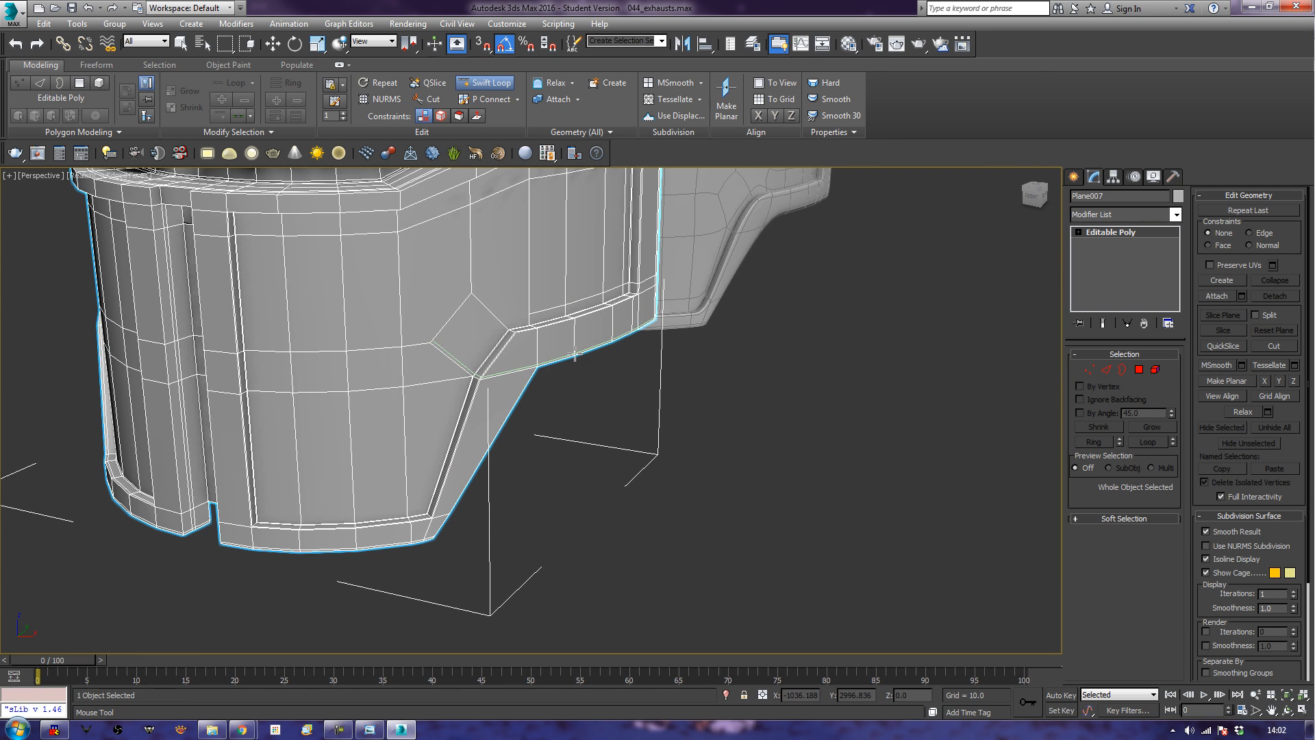
alt+click(575, 355)
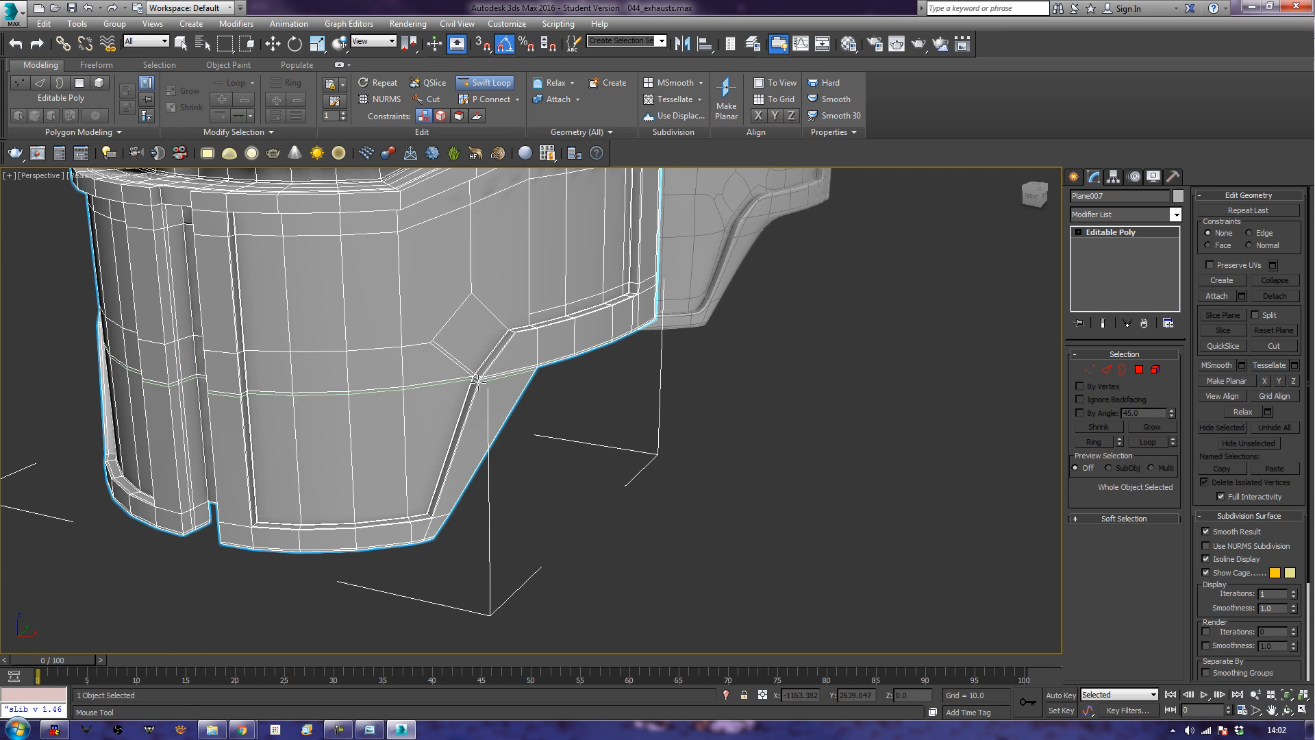
right_click(472, 463)
Step: Remove the new supporting loop's edges beyond the cheek's notch corner, keeping only those along the rear lower border
alt+middle_drag(472, 463, 713, 546)
alt+scroll(717, 544, up, 3)
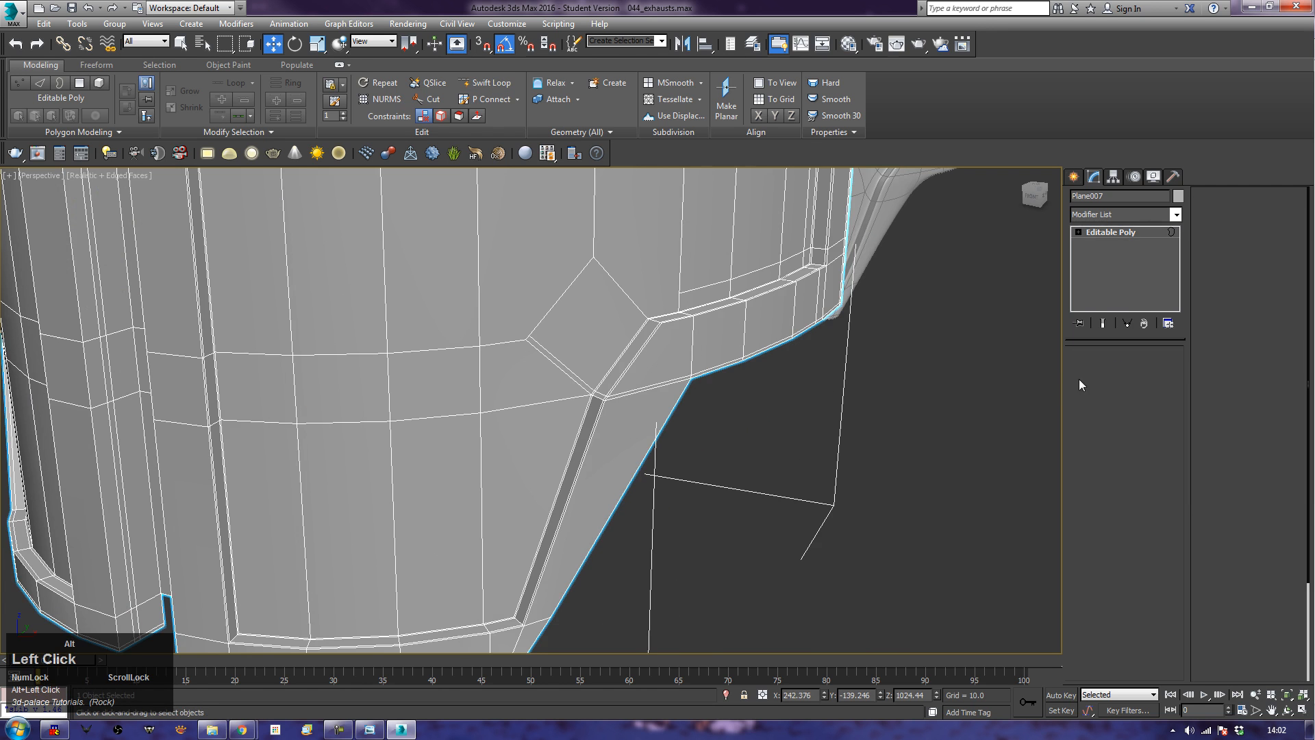
click(1122, 371)
click(1108, 371)
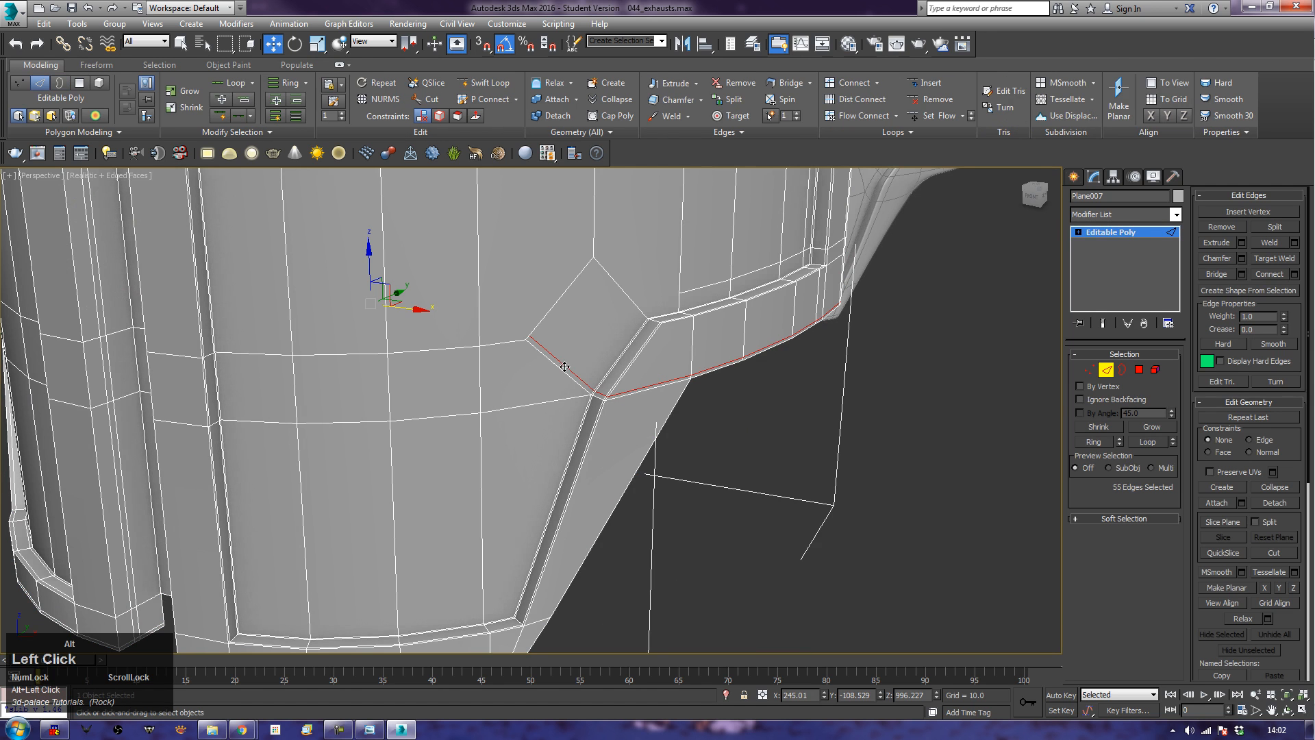
alt+drag(706, 430, 851, 304)
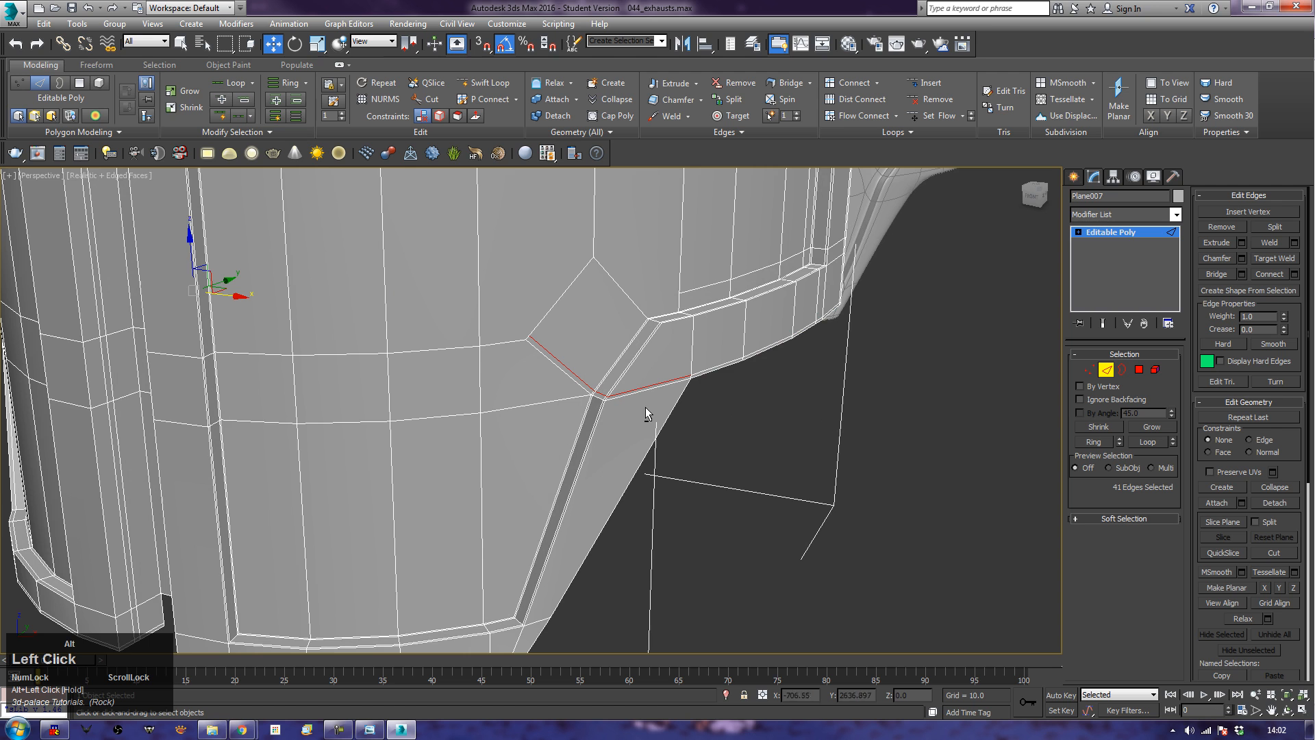
key(ctrl+BackSpace)
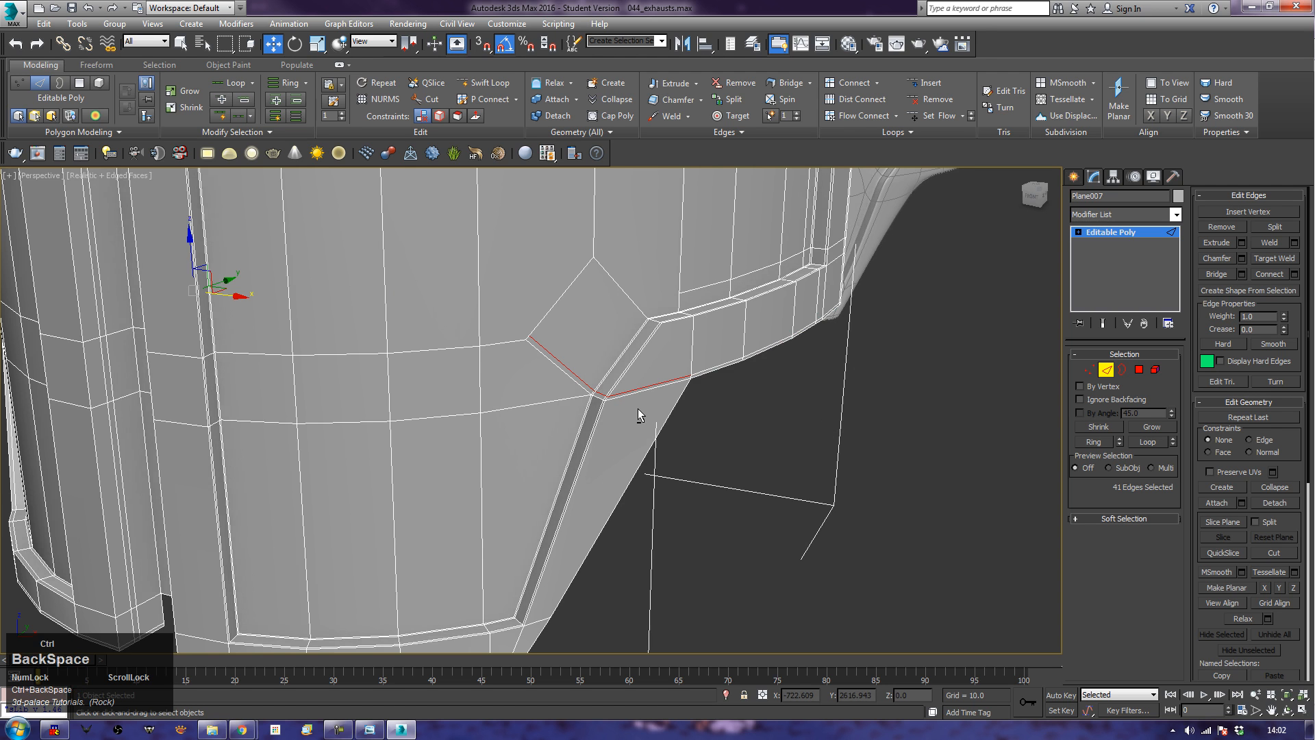
Step: Insert a matching Swift Loop edge loop along the opposite cheek's rear lower border, close to its outer edge
middle_drag(757, 404, 666, 331)
scroll(591, 436, down, 2)
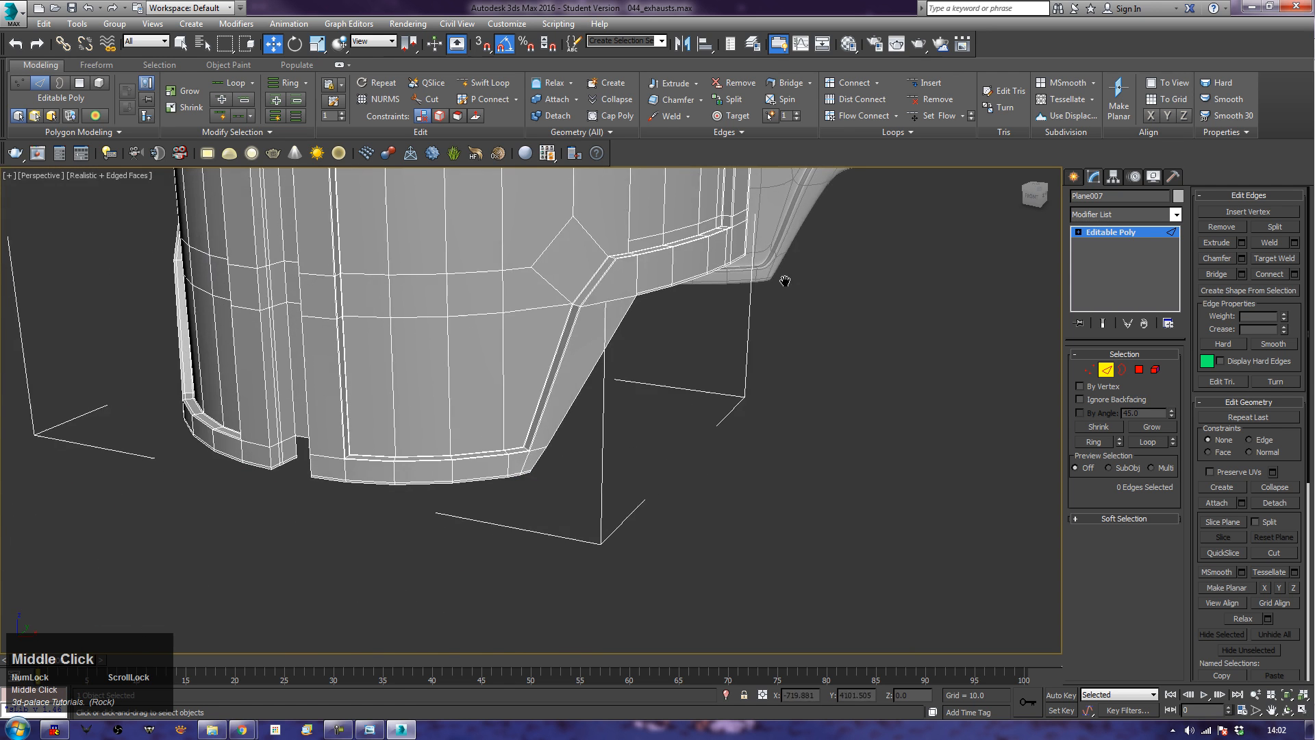
scroll(666, 330, up, 3)
middle_drag(492, 343, 664, 273)
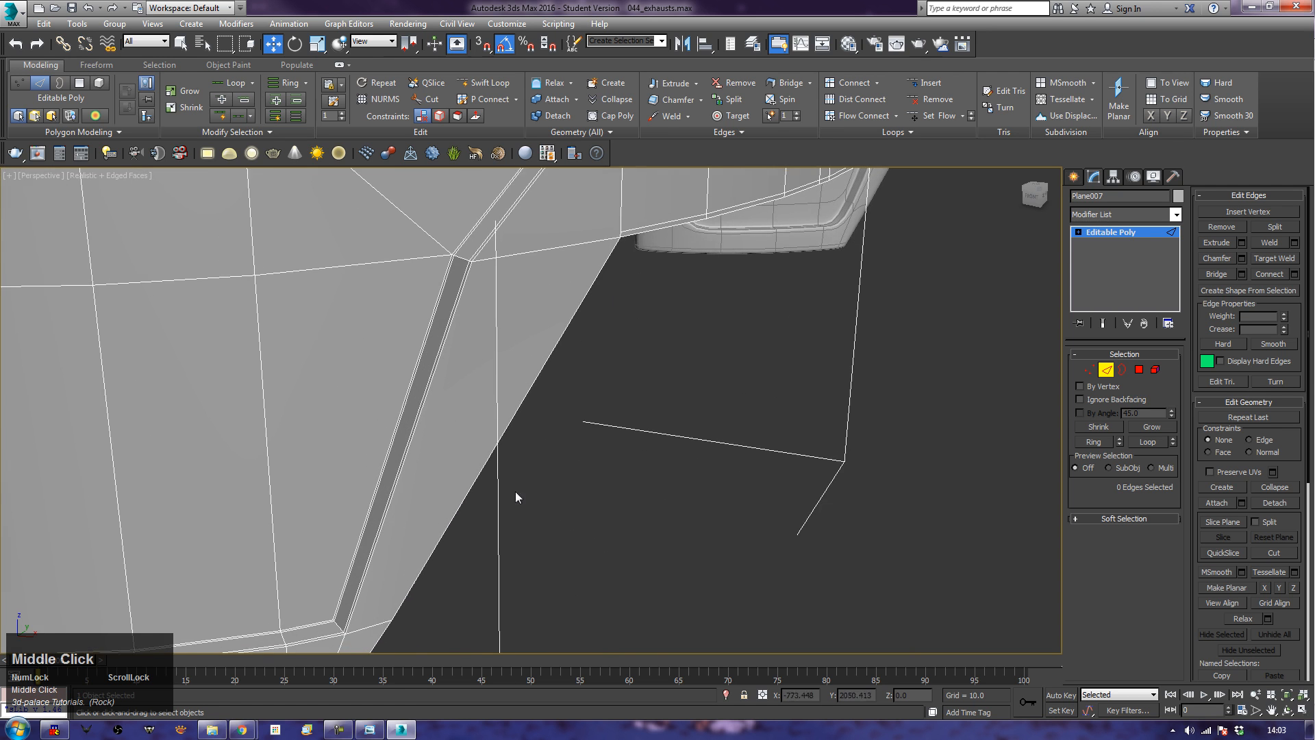
scroll(655, 367, down, 2)
middle_drag(655, 367, 652, 411)
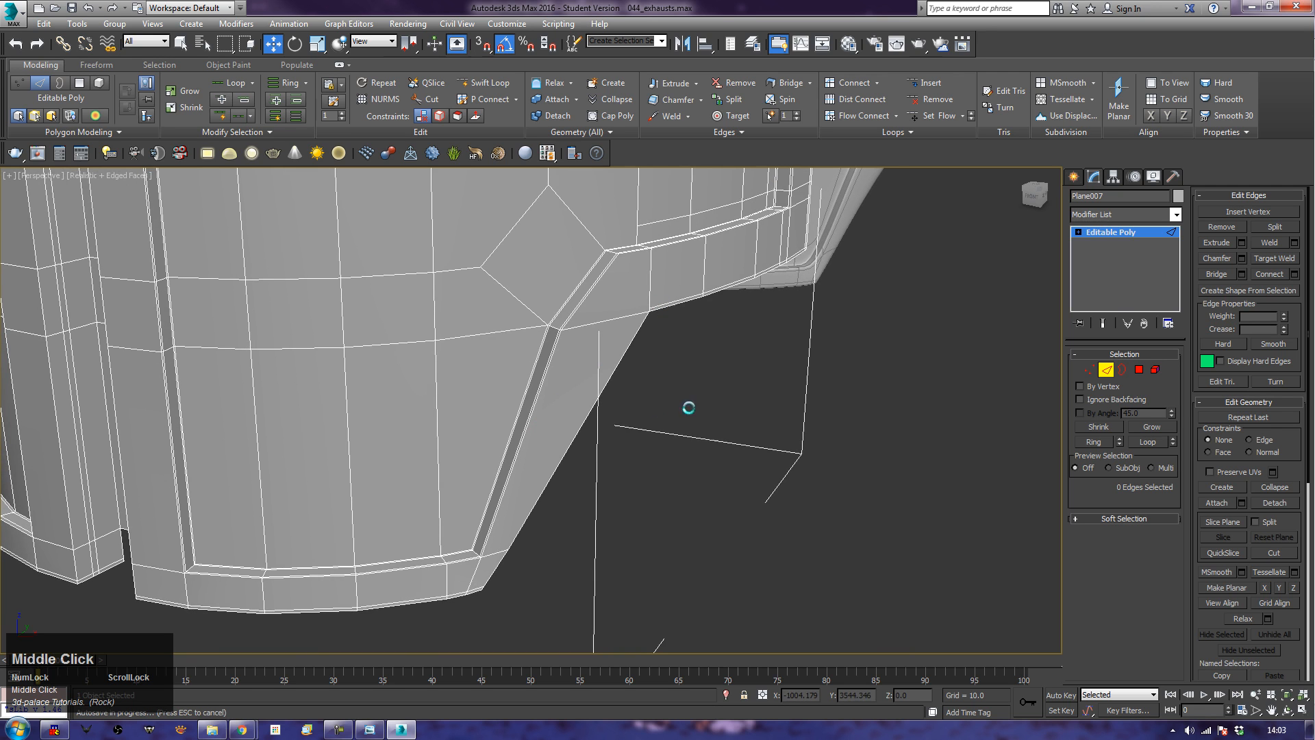
scroll(607, 485, down, 1)
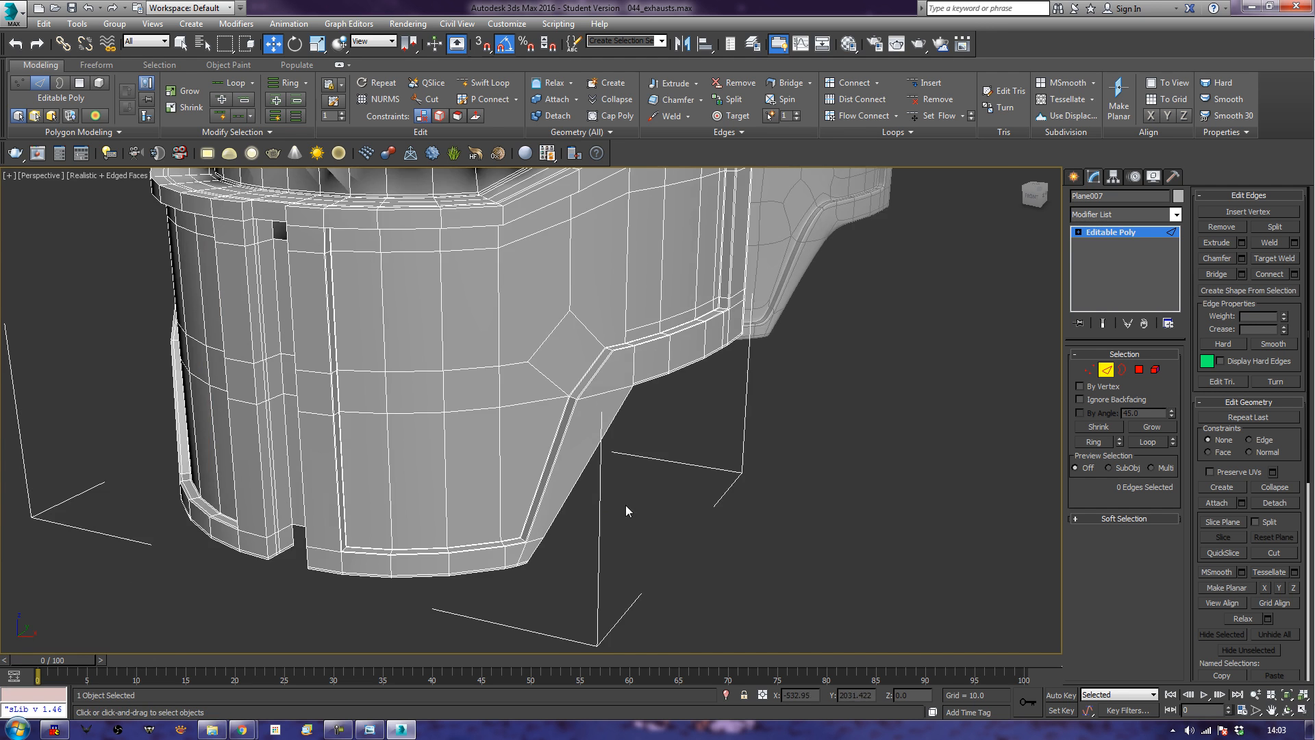
middle_drag(618, 507, 869, 424)
scroll(869, 425, down, 1)
alt+middle_drag(425, 435, 577, 438)
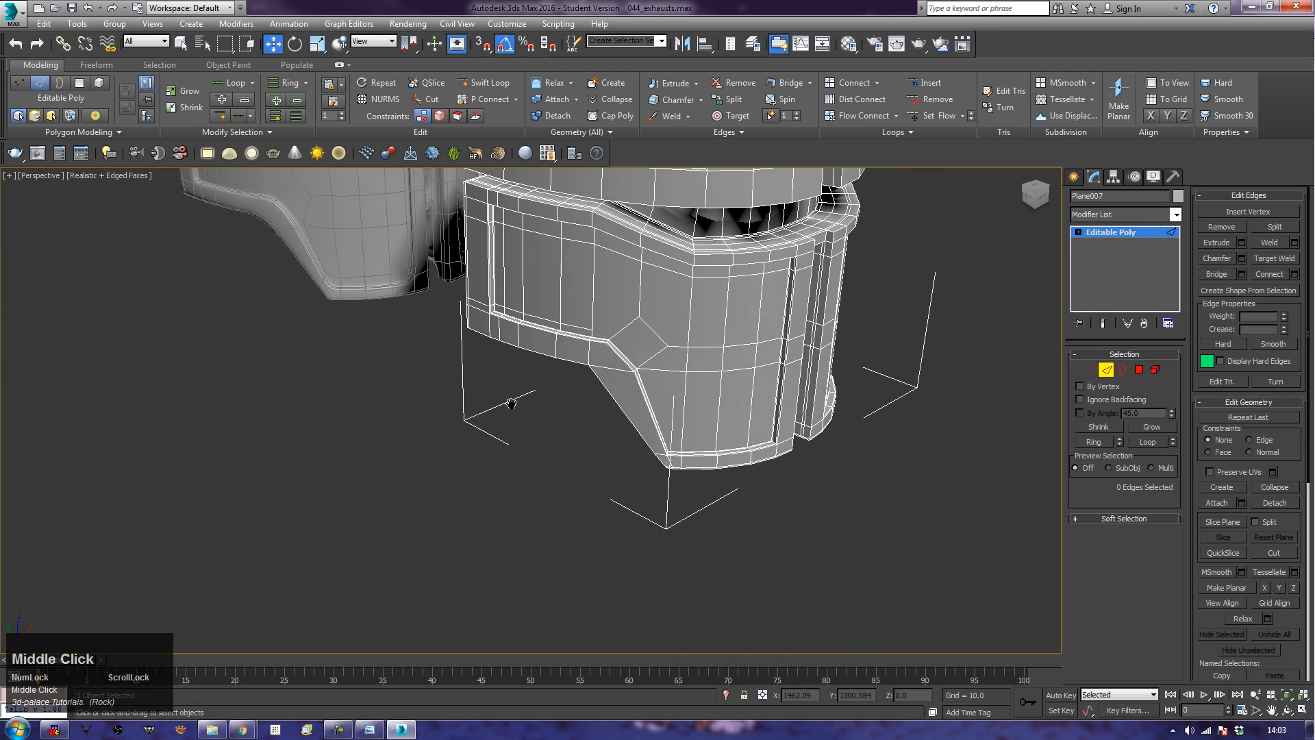
scroll(584, 473, up, 5)
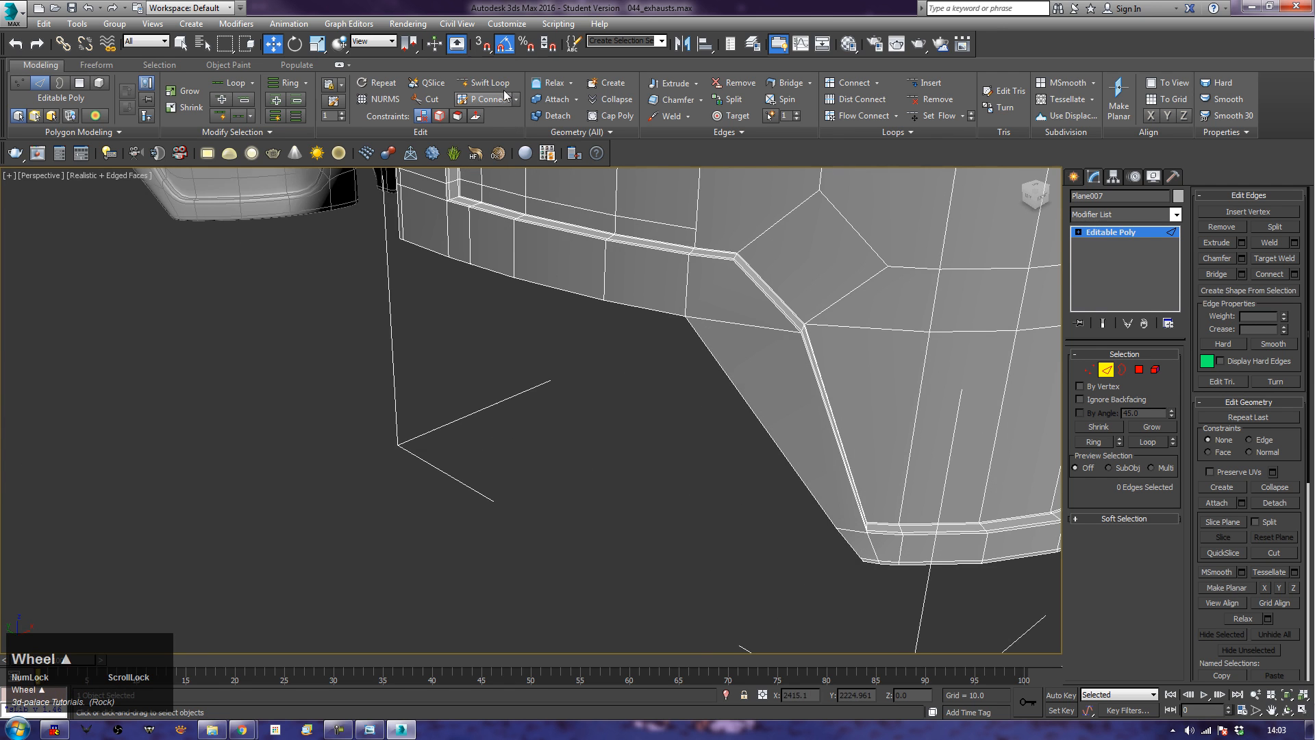
click(489, 82)
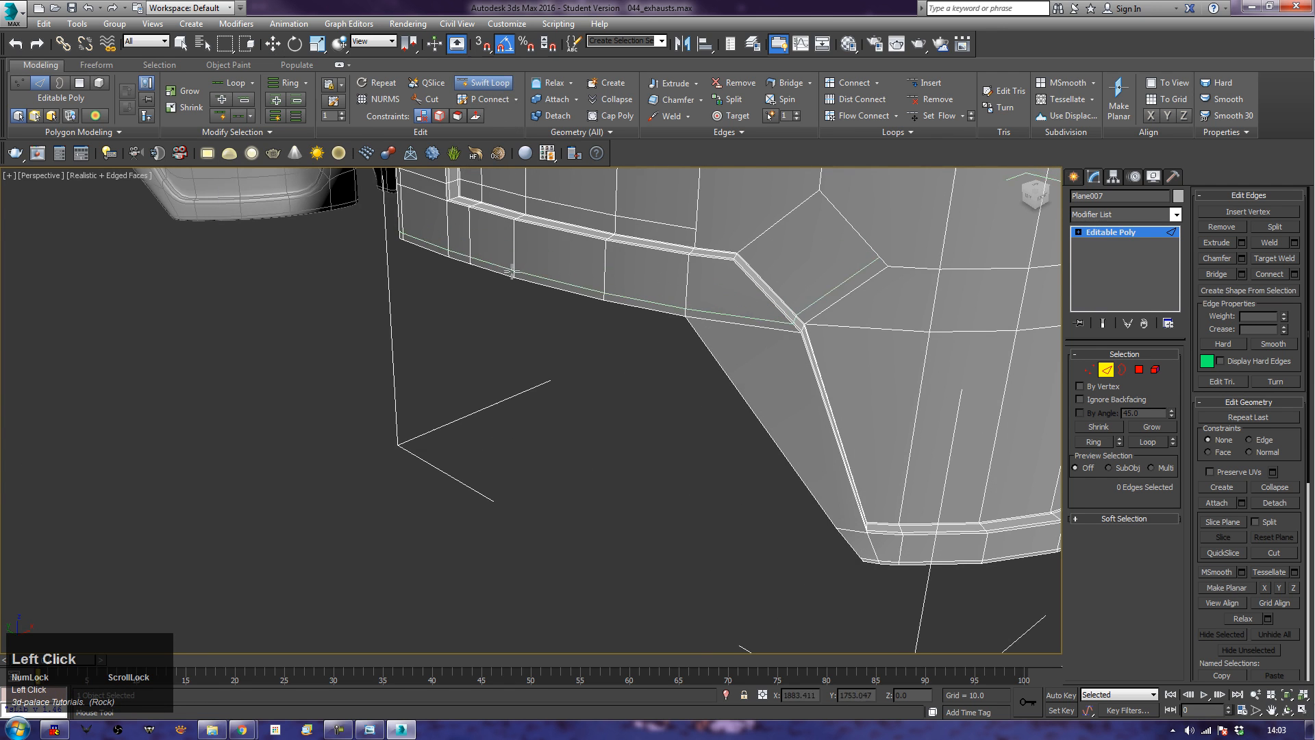
click(512, 274)
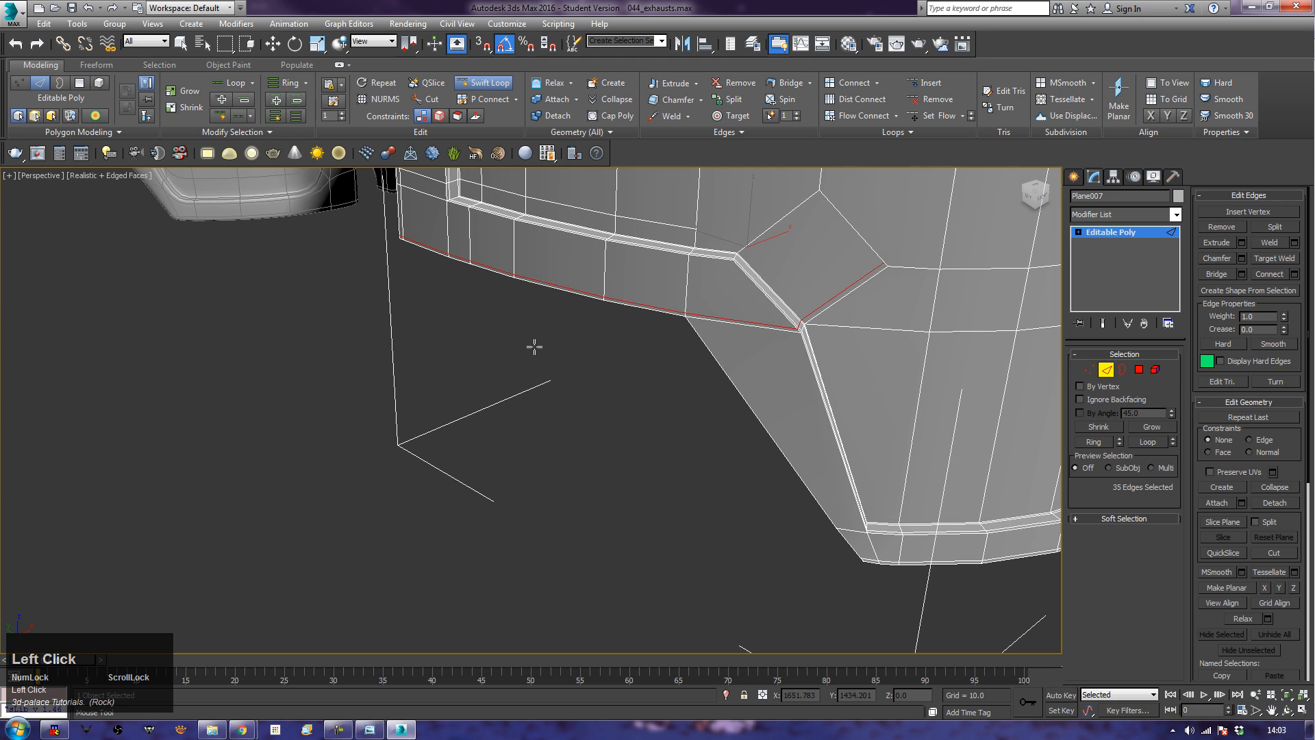
Step: Deselect the opposite cheek's rear border edges and remove the rest of the new loop past the notch corner
right_click(373, 253)
alt+click(402, 236)
alt+drag(628, 408, 629, 410)
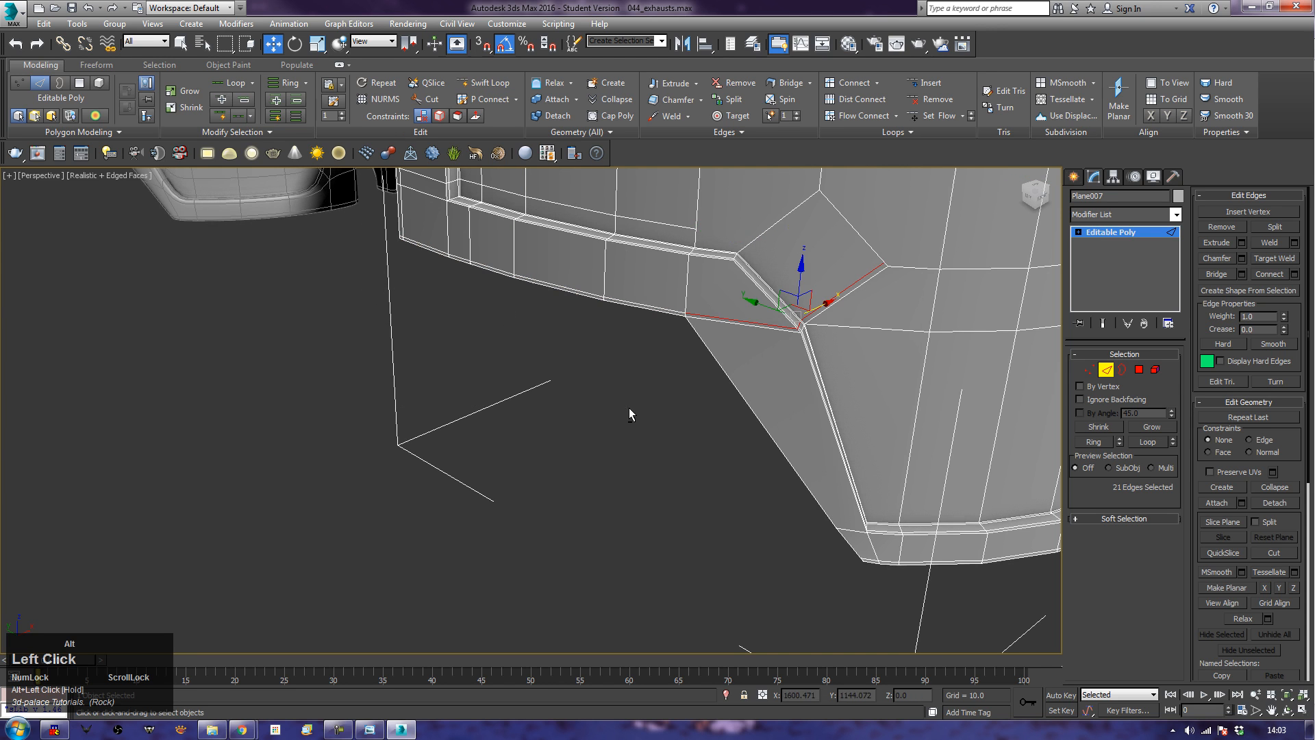
key(ctrl+BackSpace)
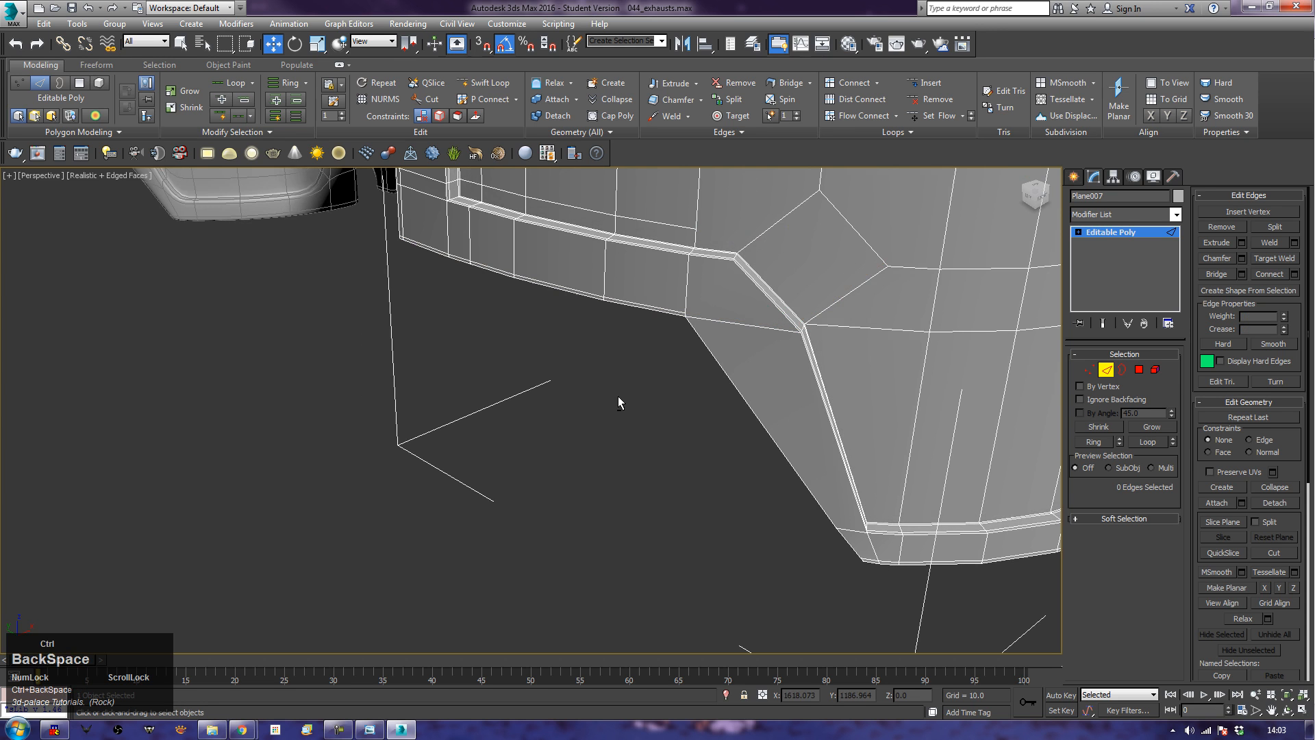
Step: Examine the shading of the helmet and its smoothed reference clone with the wireframe edges hidden
middle_click(607, 524)
scroll(600, 519, down, 10)
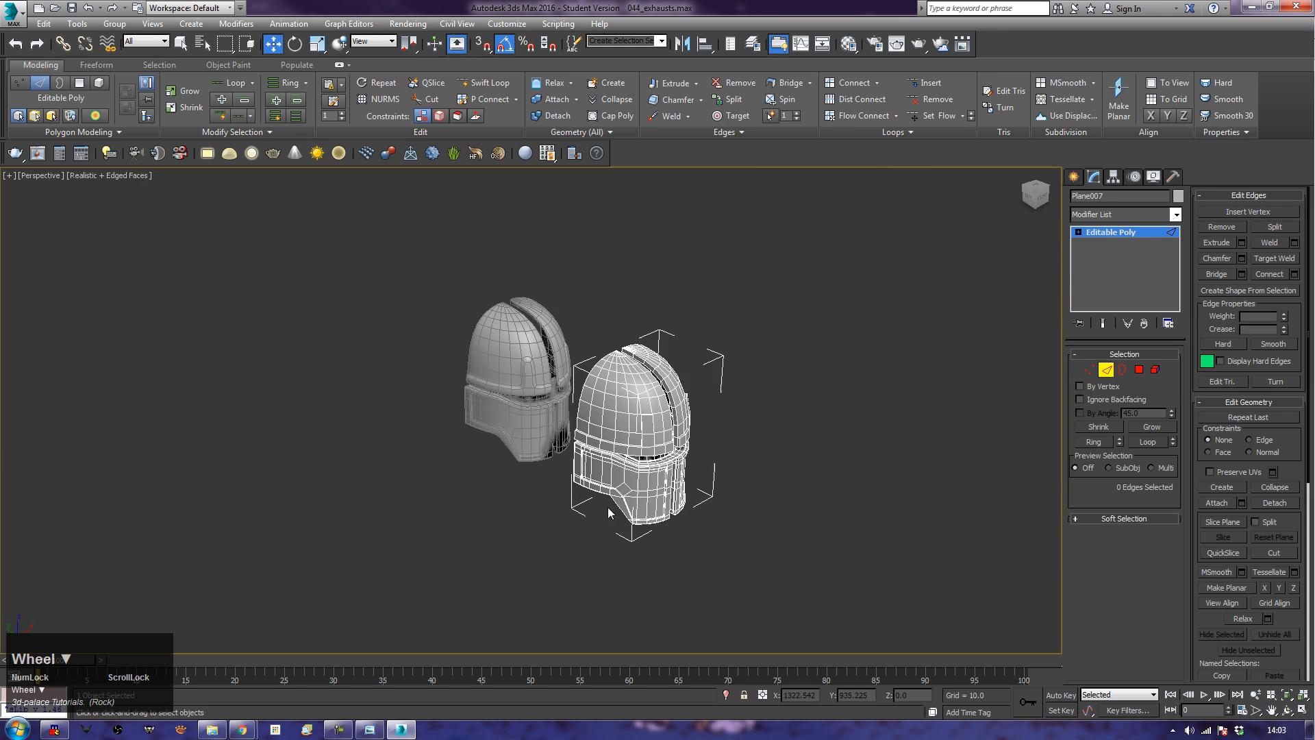
key(F4)
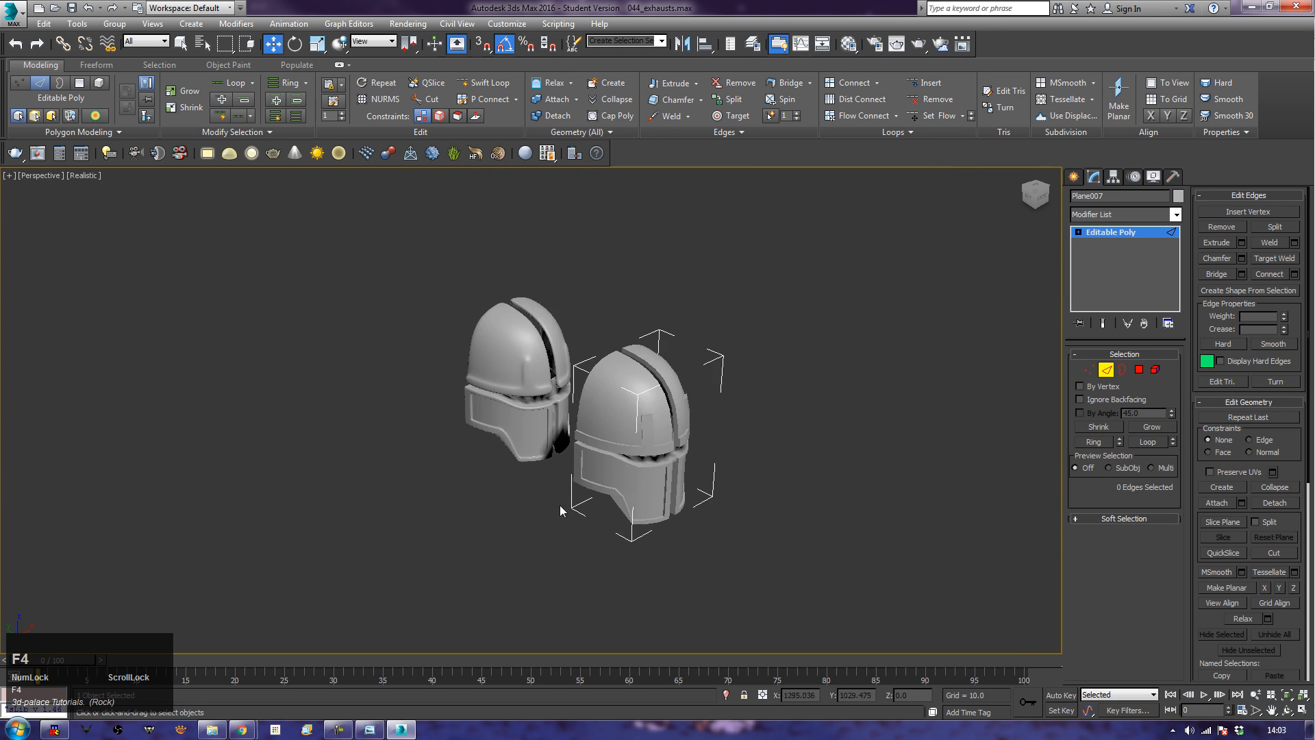
alt+middle_drag(521, 426, 592, 434)
alt+middle_drag(480, 553, 551, 496)
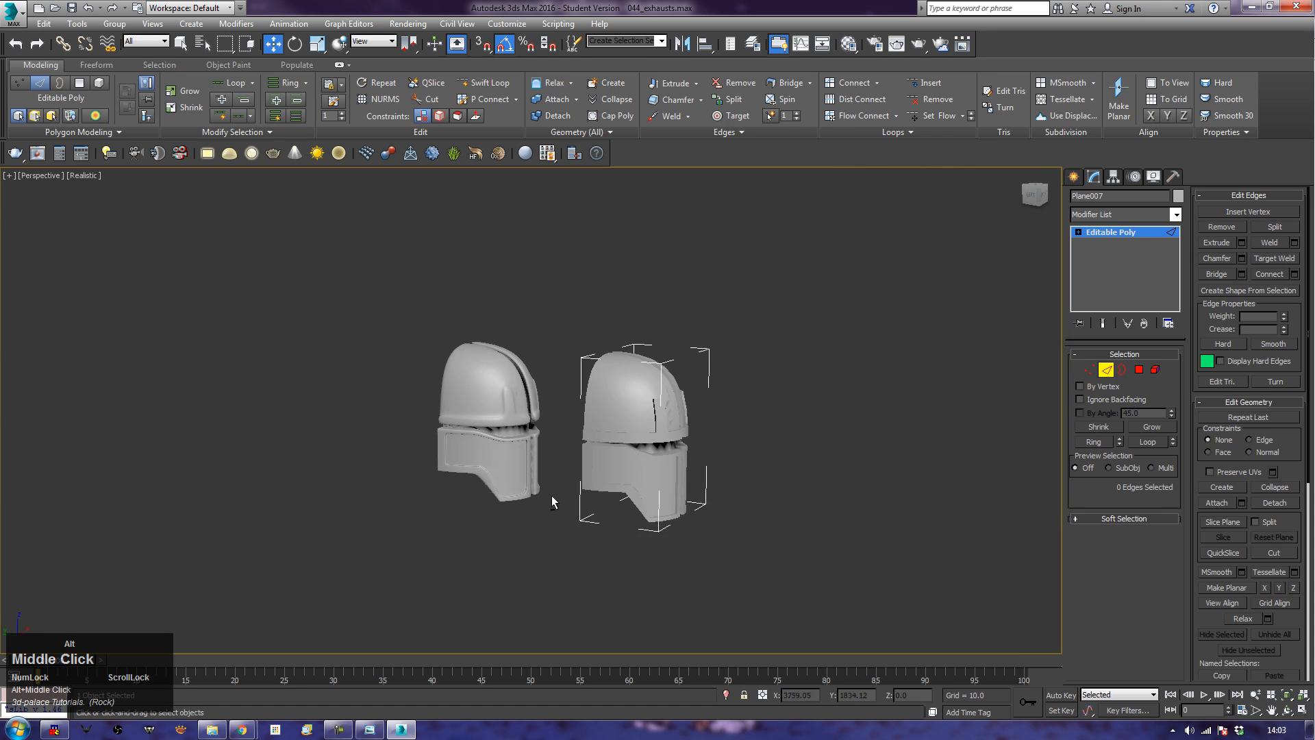
alt+middle_drag(452, 450, 723, 489)
scroll(724, 489, up, 8)
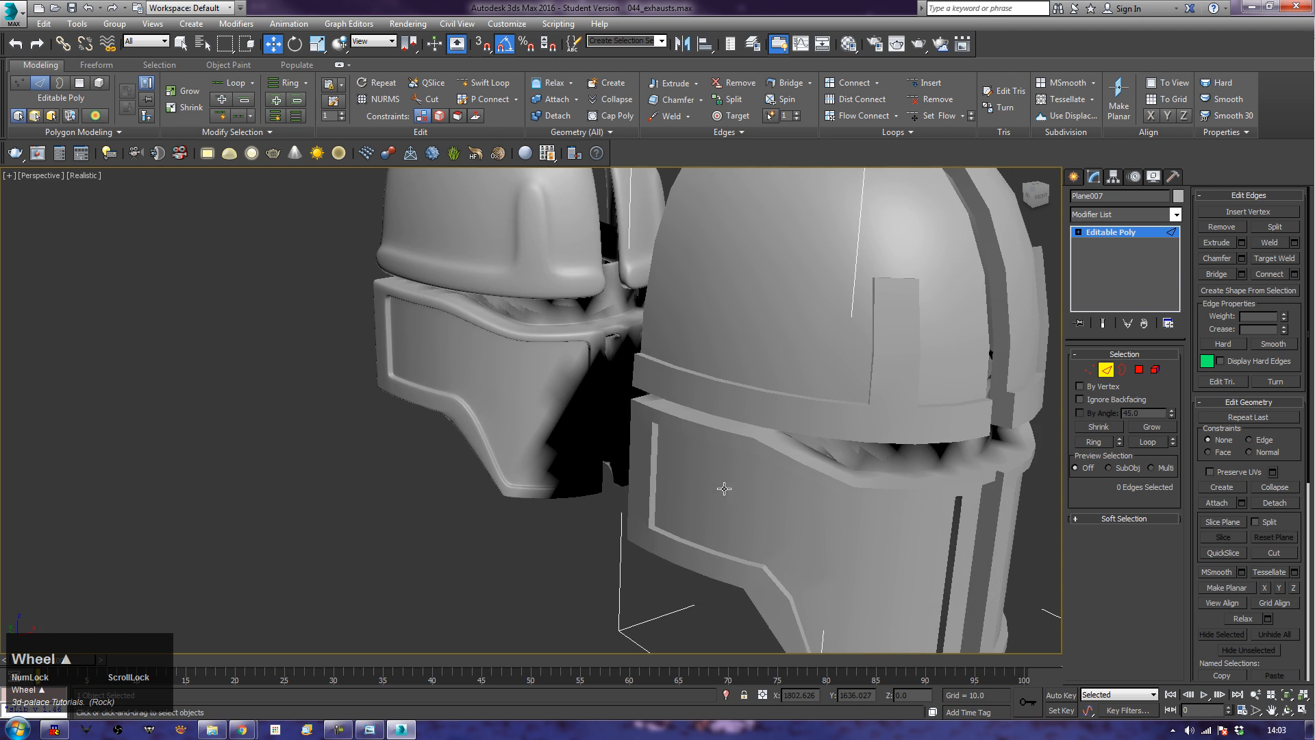
alt+middle_drag(806, 446, 1165, 439)
middle_drag(891, 411, 788, 385)
key(F4)
Step: Leave edge editing on the helmet and delete the smoothed reference clone
scroll(788, 385, down, 5)
click(902, 346)
right_click(992, 350)
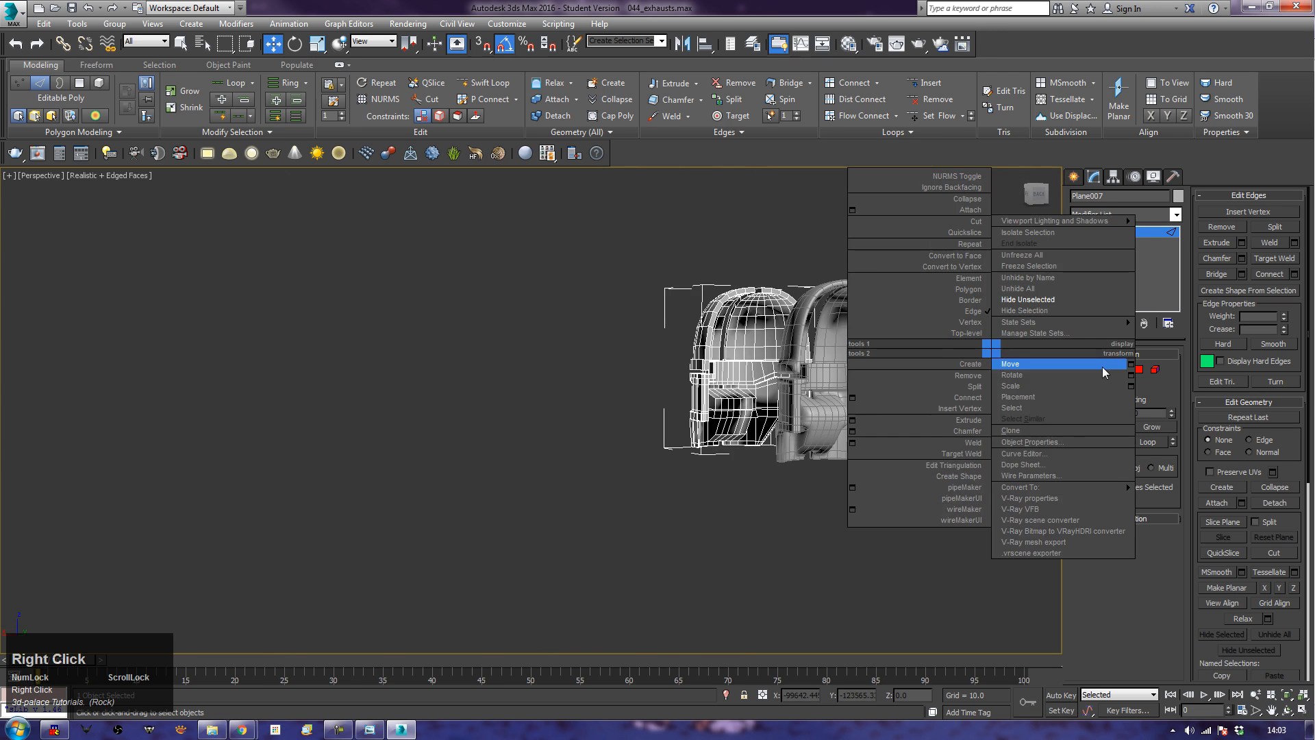
click(820, 558)
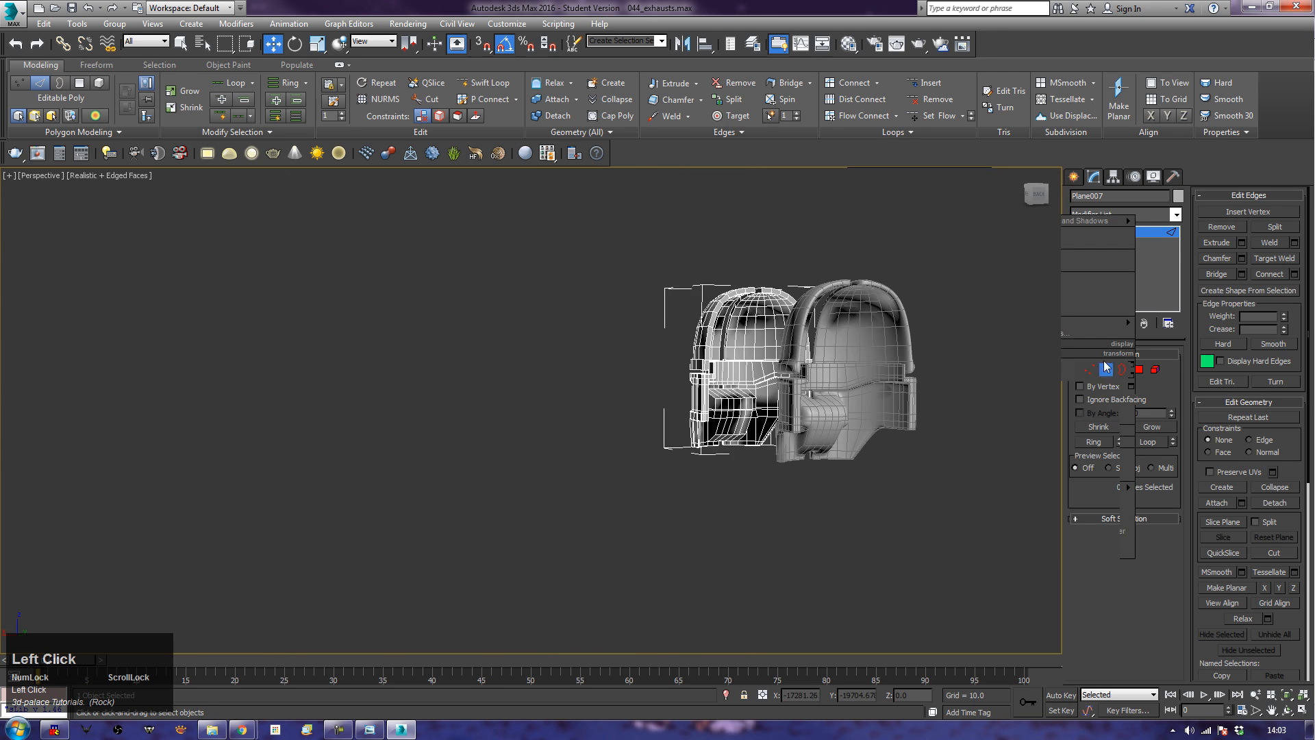
click(1106, 370)
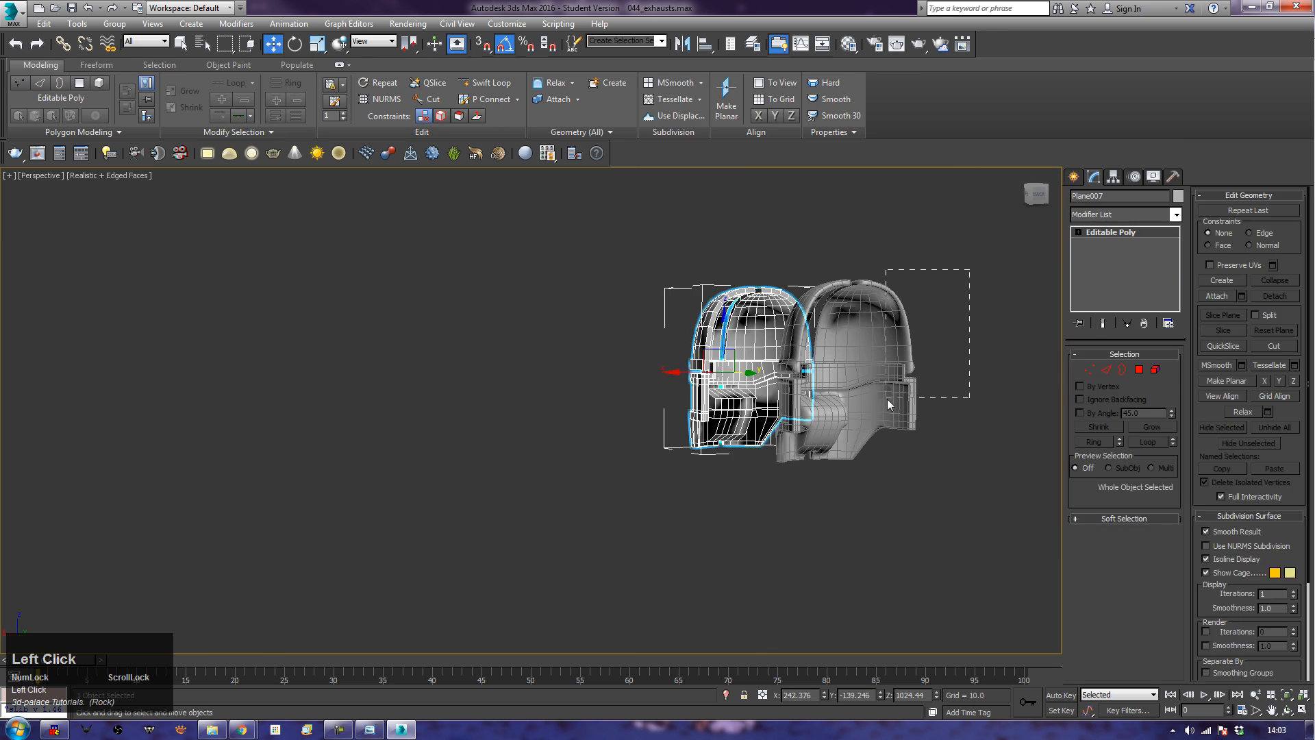
click(888, 400)
key(Delete)
key(z)
Step: Switch the helmet to polygon editing for work beside the dome's slot
alt+middle_drag(656, 387, 536, 349)
alt+middle_drag(413, 403, 522, 428)
alt+middle_drag(504, 362, 533, 404)
click(532, 404)
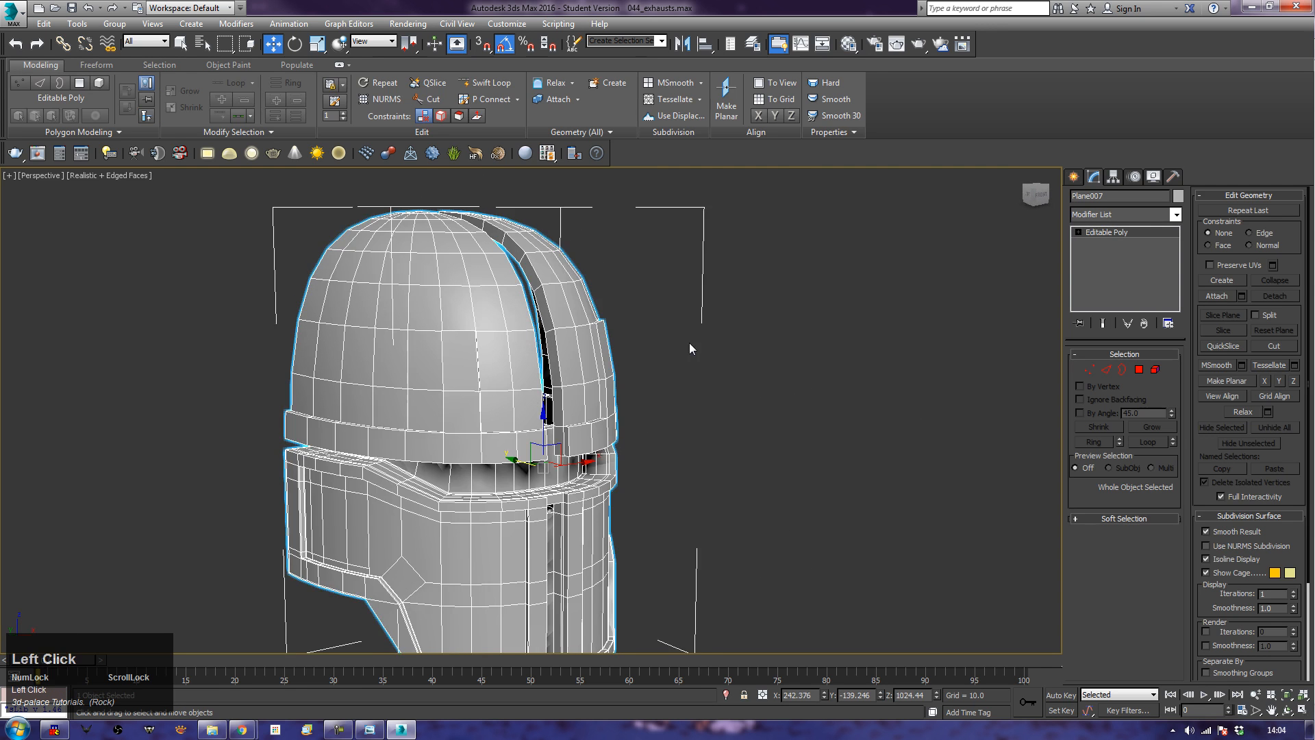
scroll(622, 349, up, 3)
middle_drag(623, 349, 672, 370)
scroll(672, 370, up, 3)
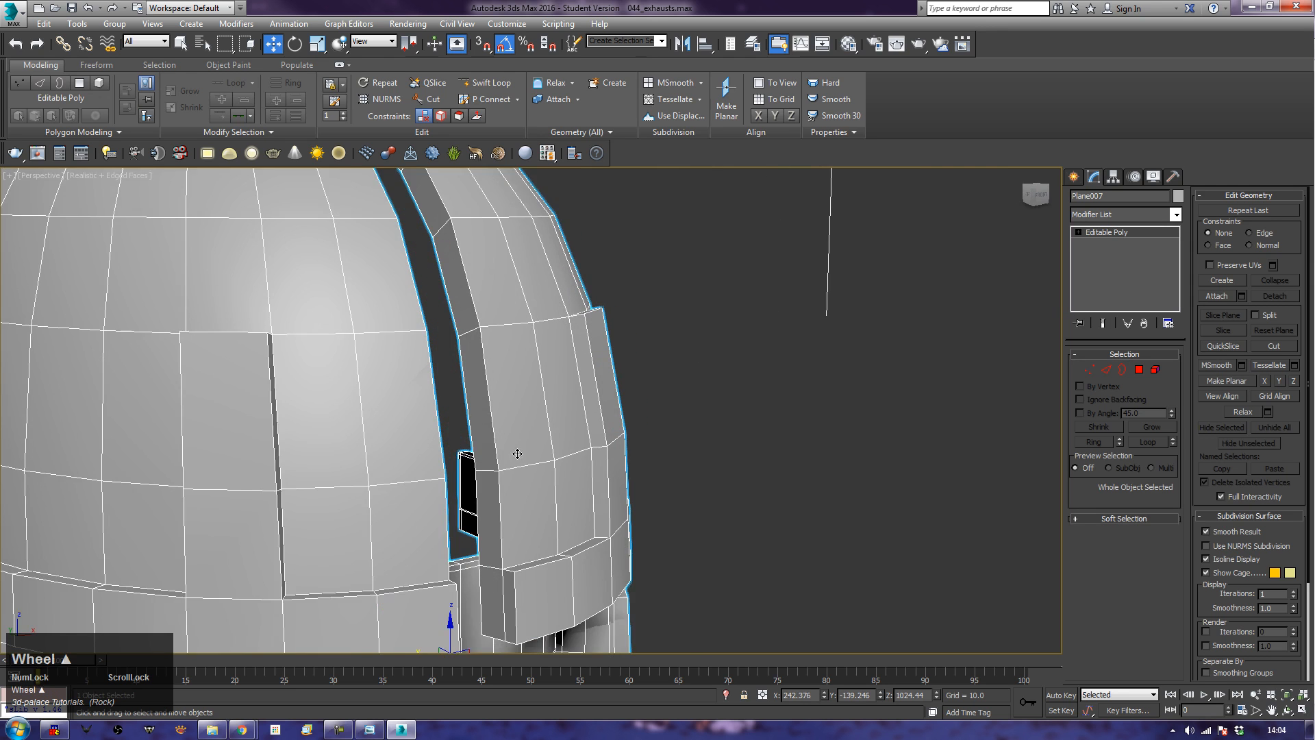
middle_drag(518, 455, 606, 402)
click(1139, 370)
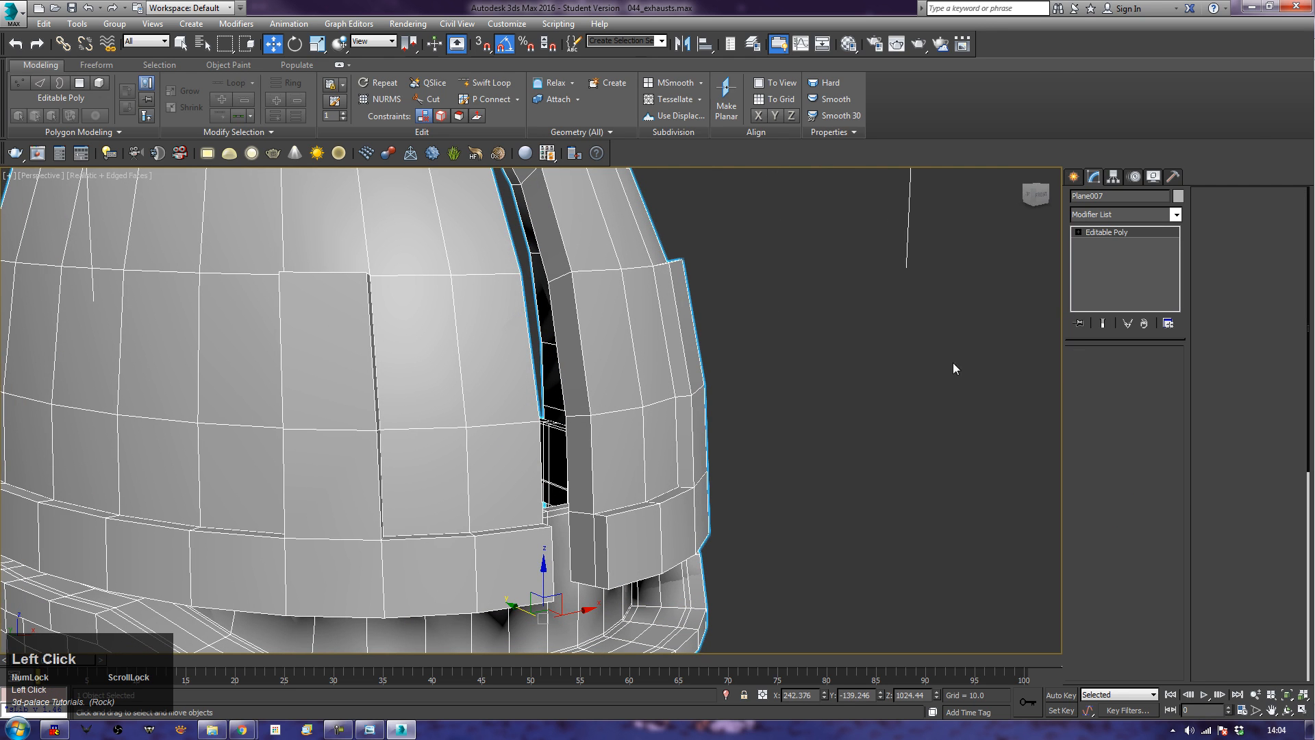
click(494, 353)
ctrl+click(518, 463)
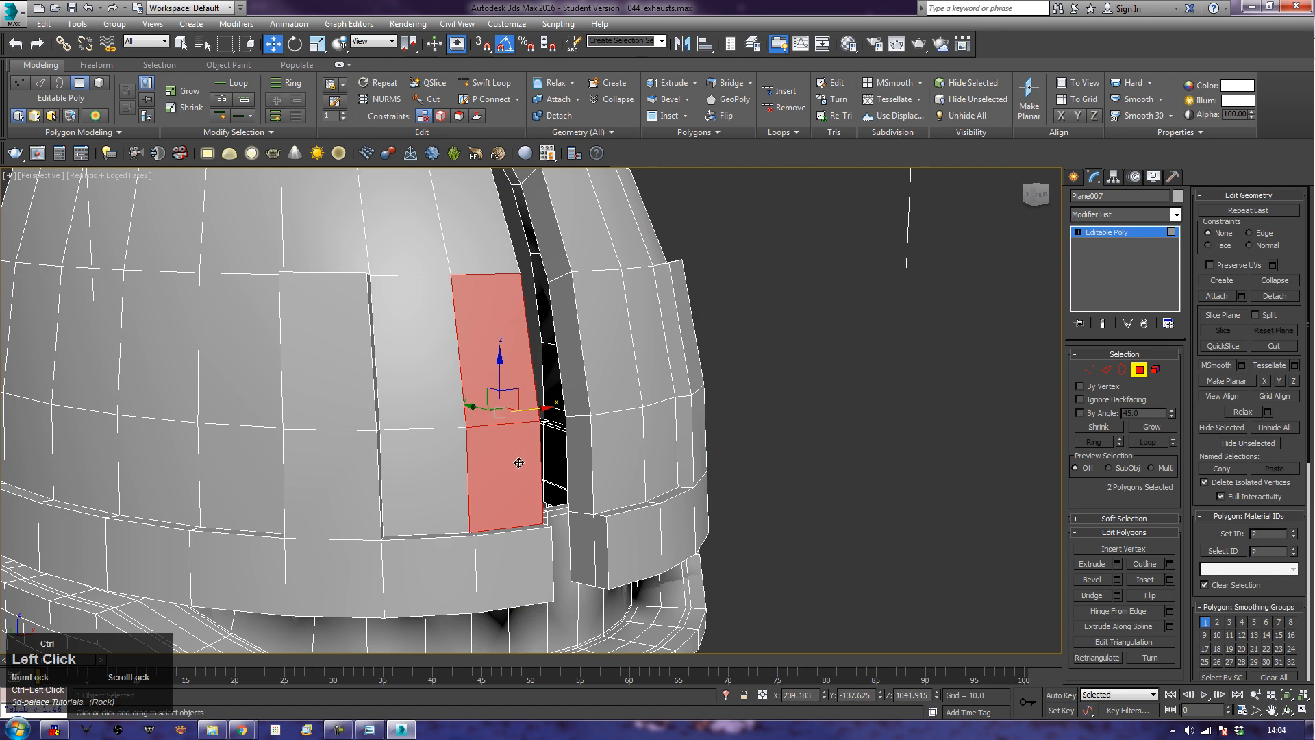
click(596, 450)
ctrl+click(507, 481)
middle_drag(507, 481, 507, 647)
ctrl+click(481, 387)
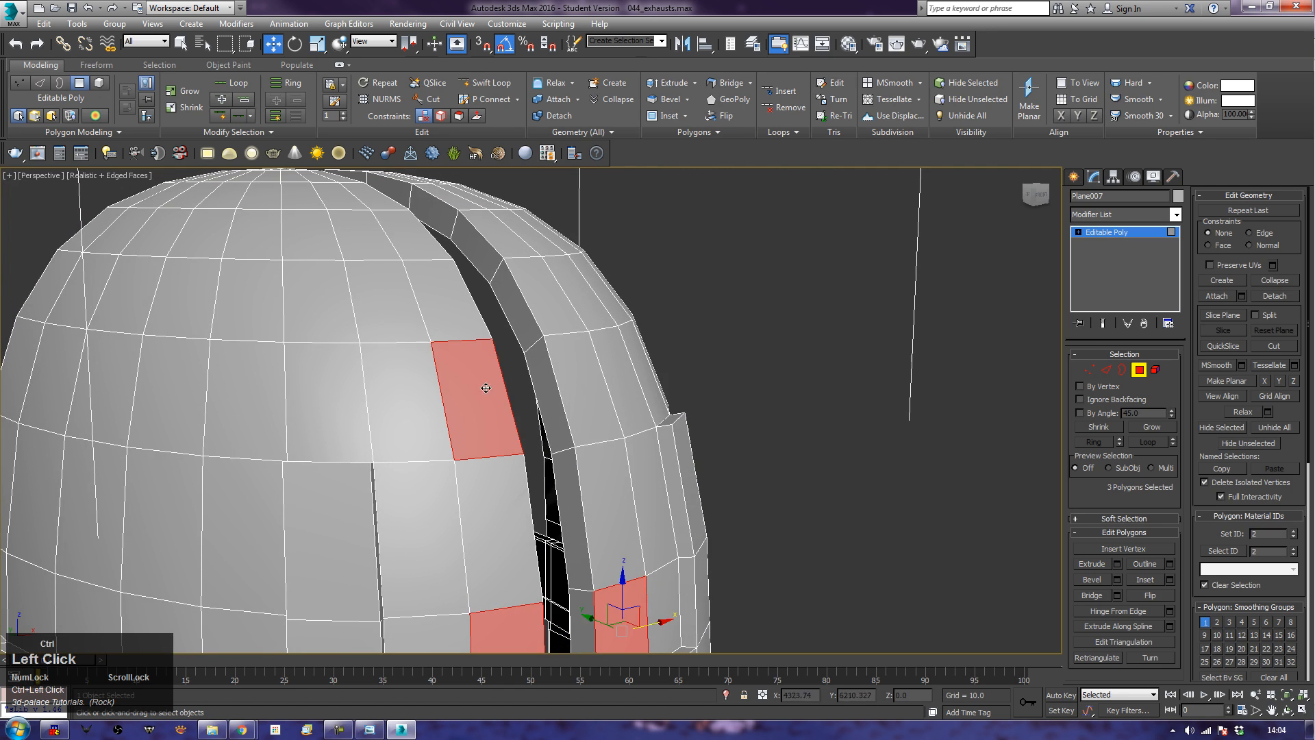
ctrl+click(573, 383)
scroll(573, 383, down, 5)
alt+middle_drag(572, 384, 609, 477)
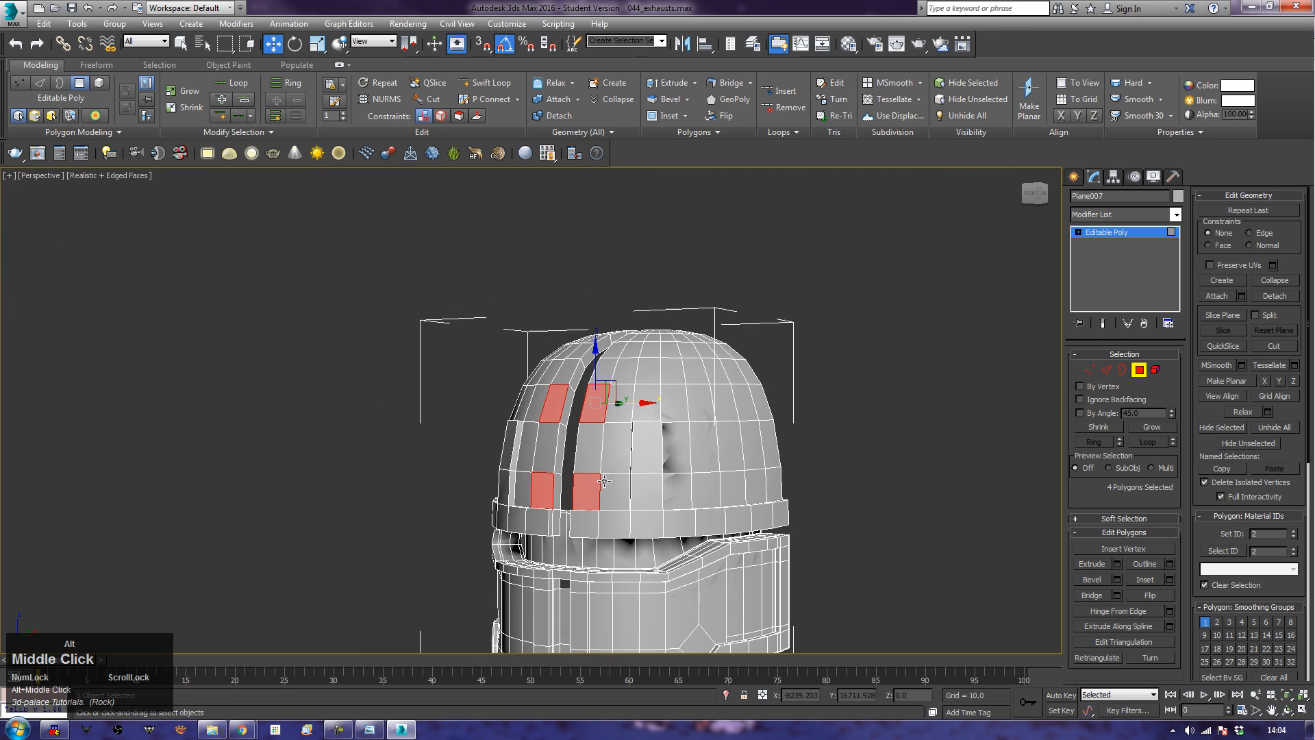
Step: Extrude two vertical strips of four polygons inside the dome, one on each side of the slot, by 1.5
alt+middle_drag(288, 461, 569, 437)
alt+middle_drag(54, 473, 367, 470)
scroll(543, 481, up, 4)
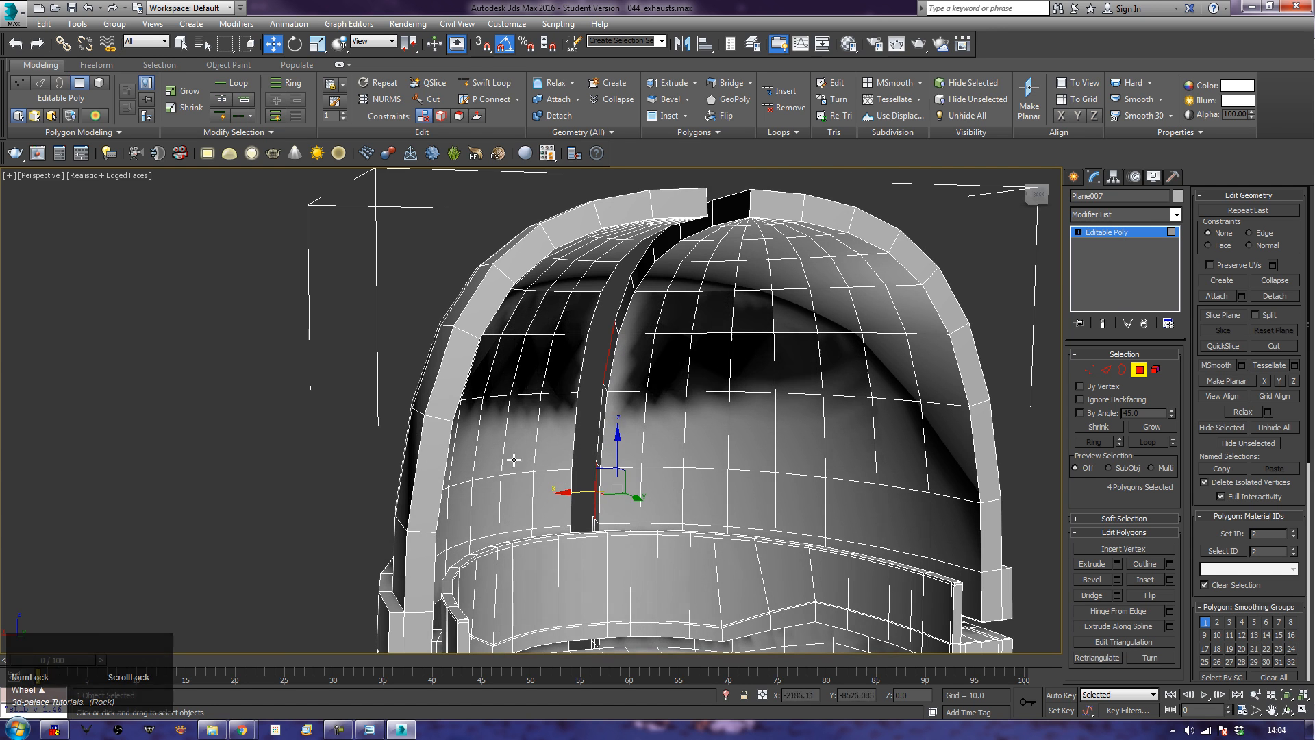
click(522, 506)
ctrl+click(537, 347)
ctrl+click(546, 314)
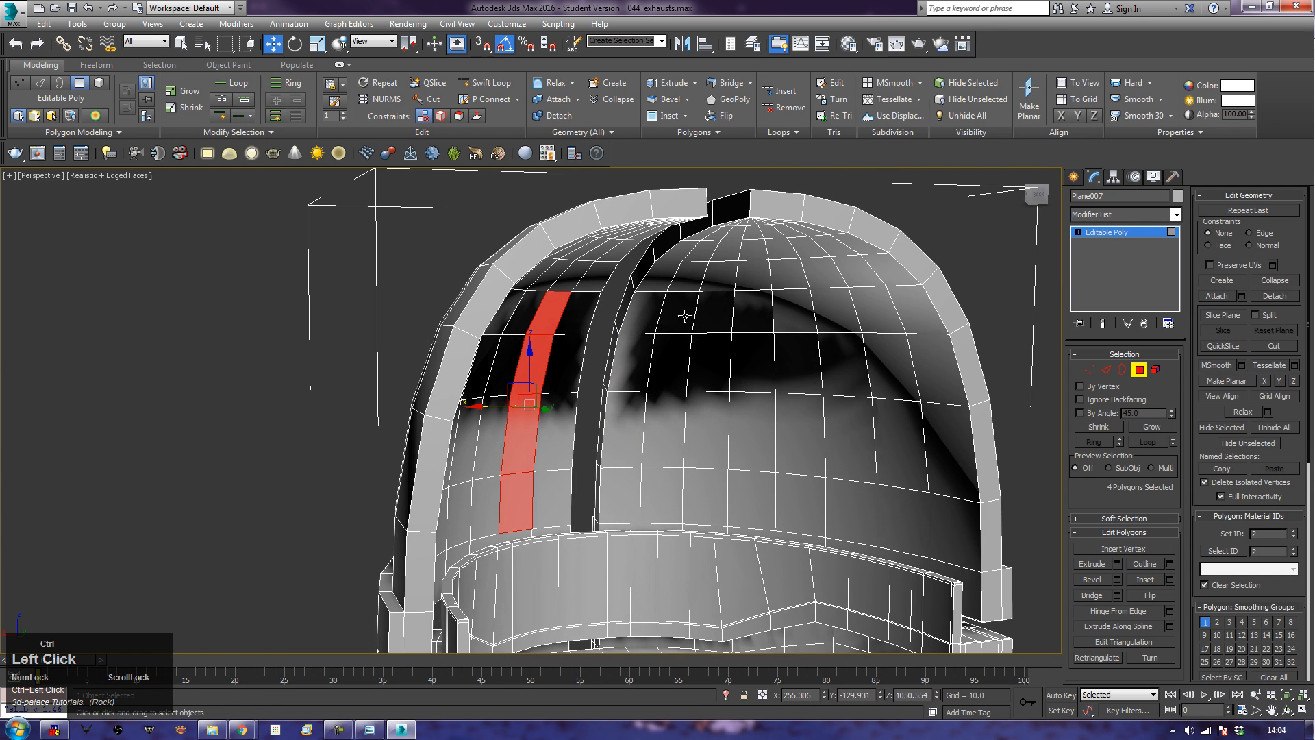
ctrl+click(688, 316)
ctrl+click(680, 361)
ctrl+click(650, 422)
ctrl+click(670, 488)
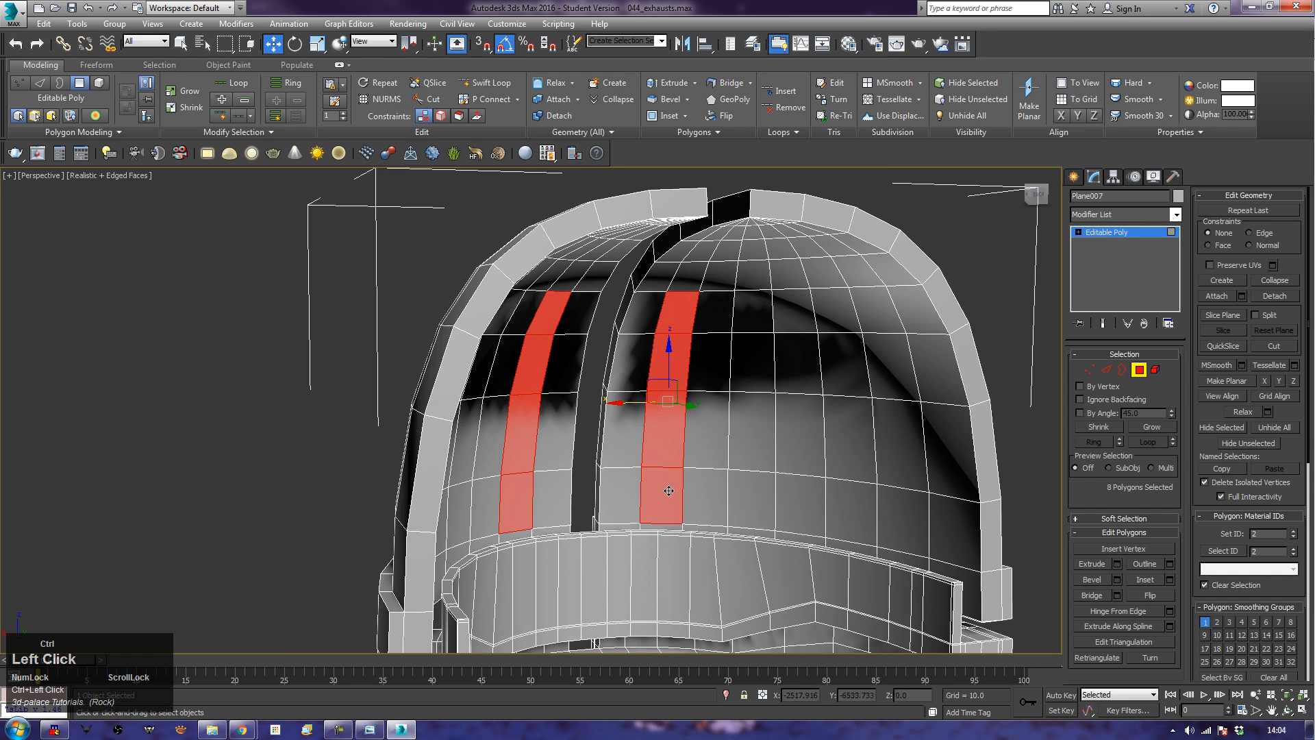
alt+middle_drag(670, 489, 653, 538)
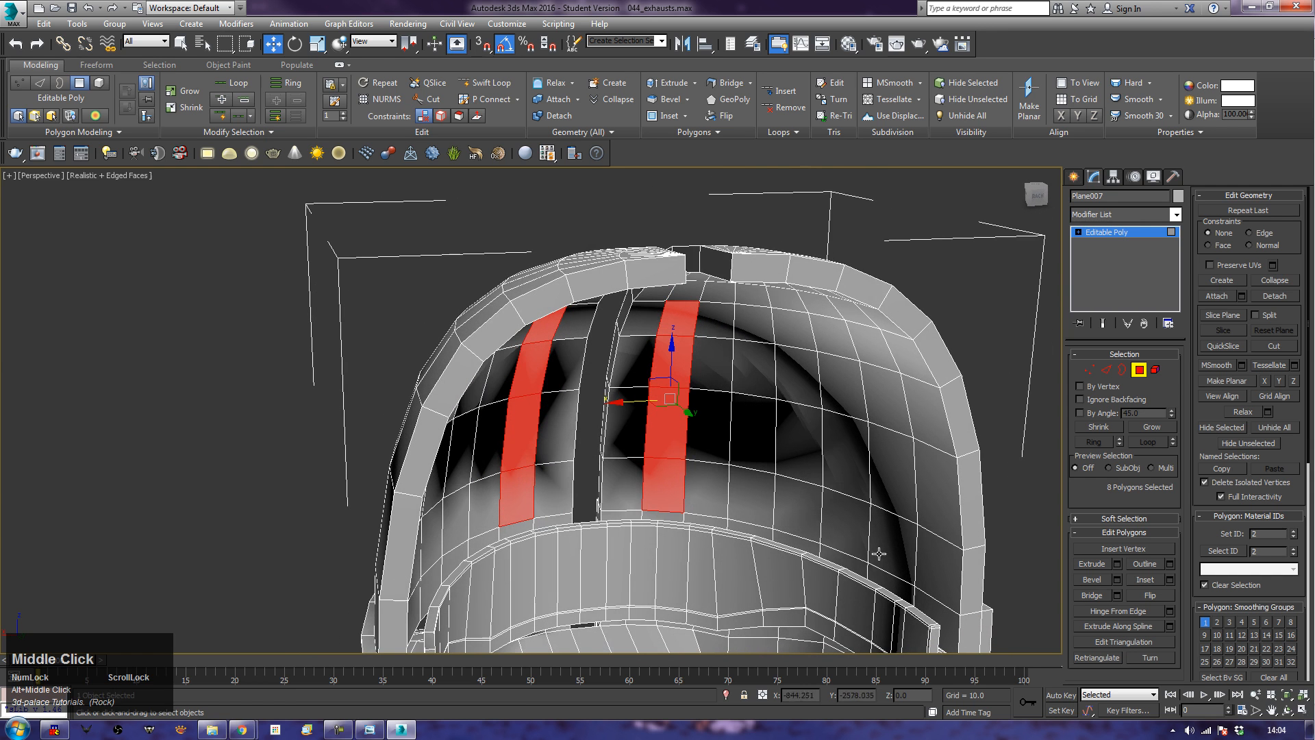
click(1116, 564)
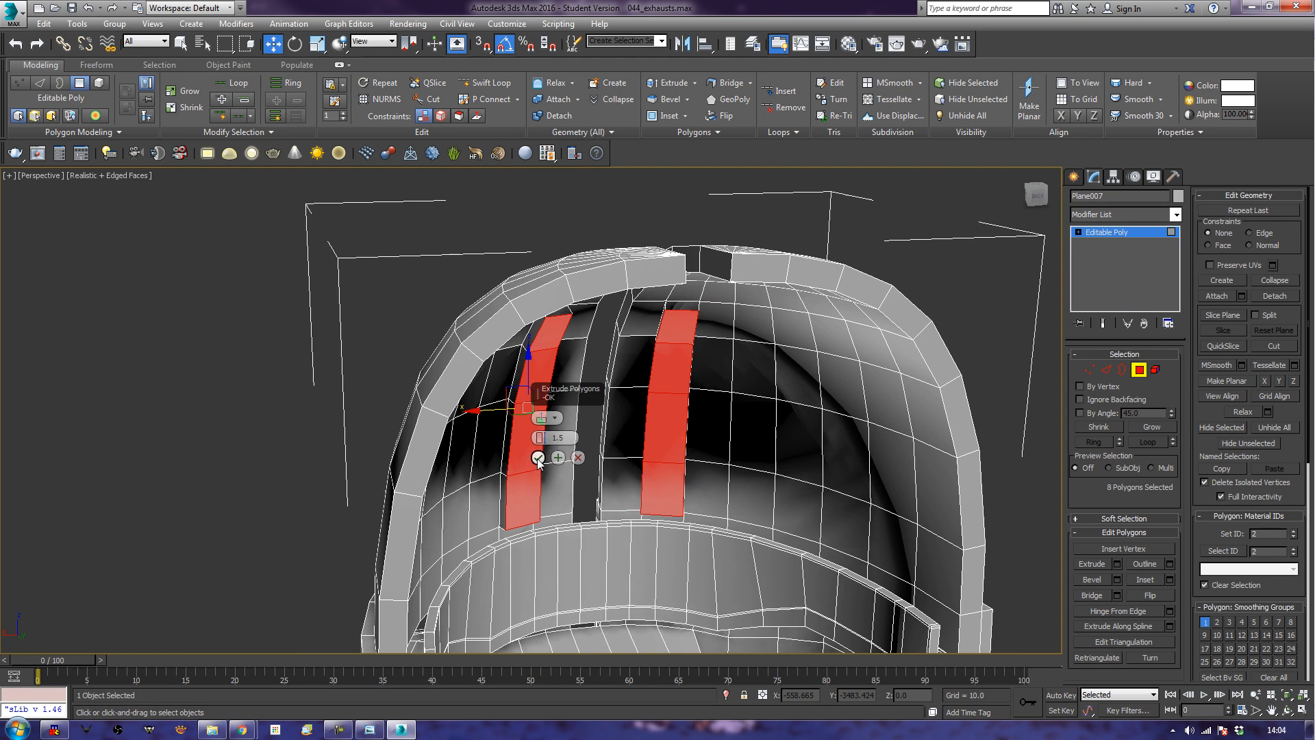
click(538, 459)
Step: Bridge the four slot-facing side polygons of one extruded strip with the four of the other strip, and leave polygon editing
alt+middle_drag(522, 416, 590, 401)
scroll(438, 354, up, 4)
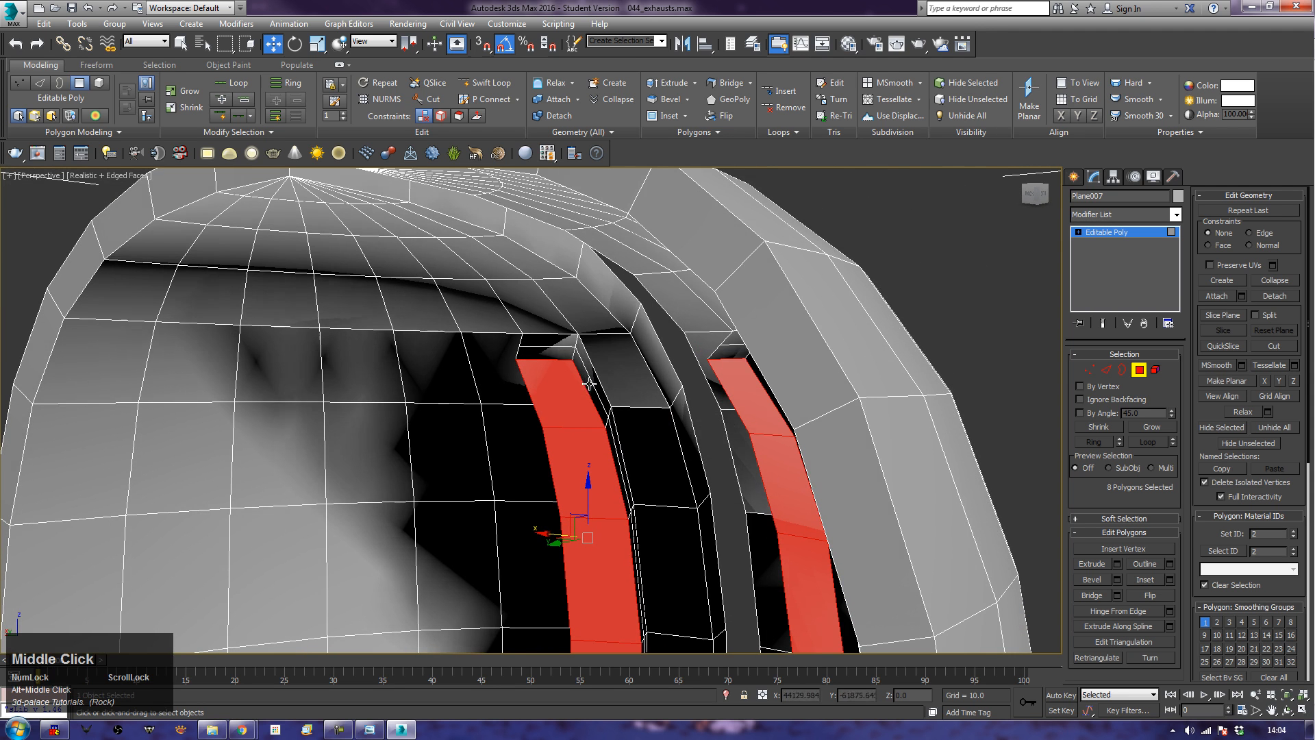
click(591, 379)
ctrl+click(607, 436)
alt+middle_drag(627, 557, 610, 464)
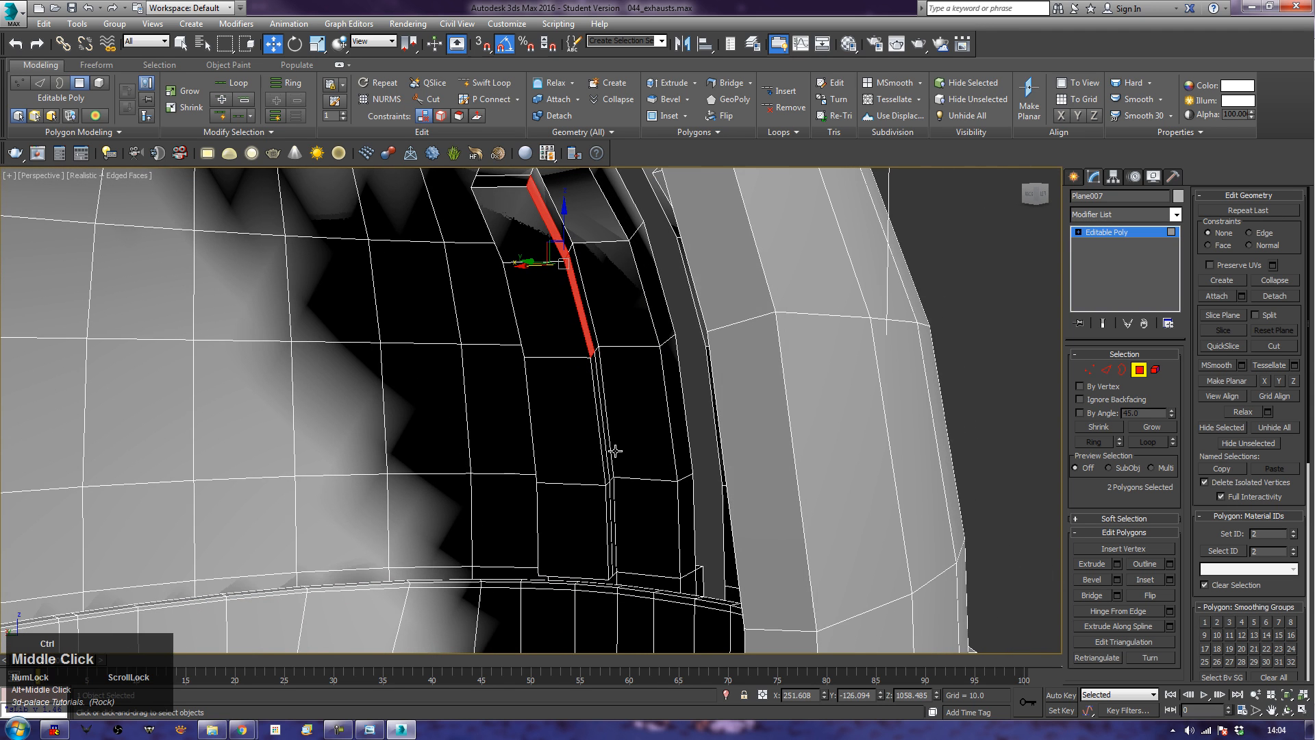
ctrl+click(602, 453)
ctrl+click(608, 525)
alt+middle_drag(605, 528, 701, 525)
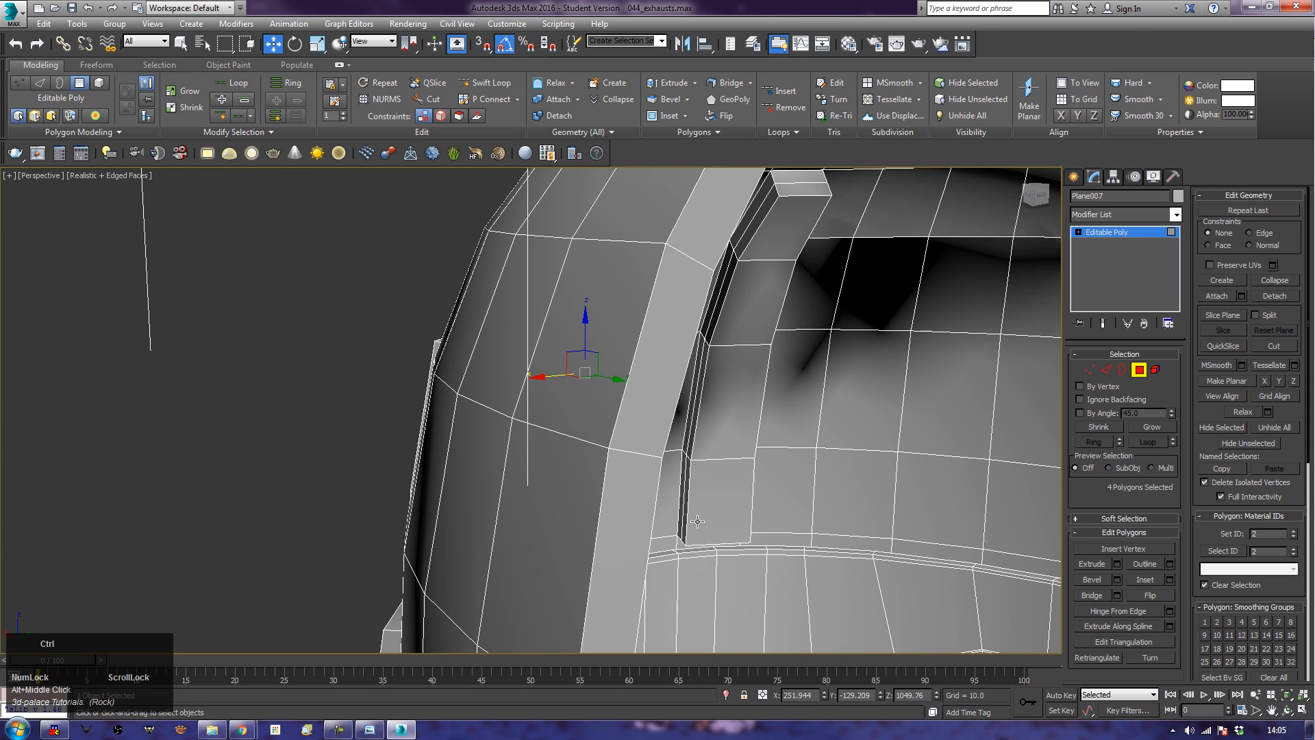
ctrl+click(685, 508)
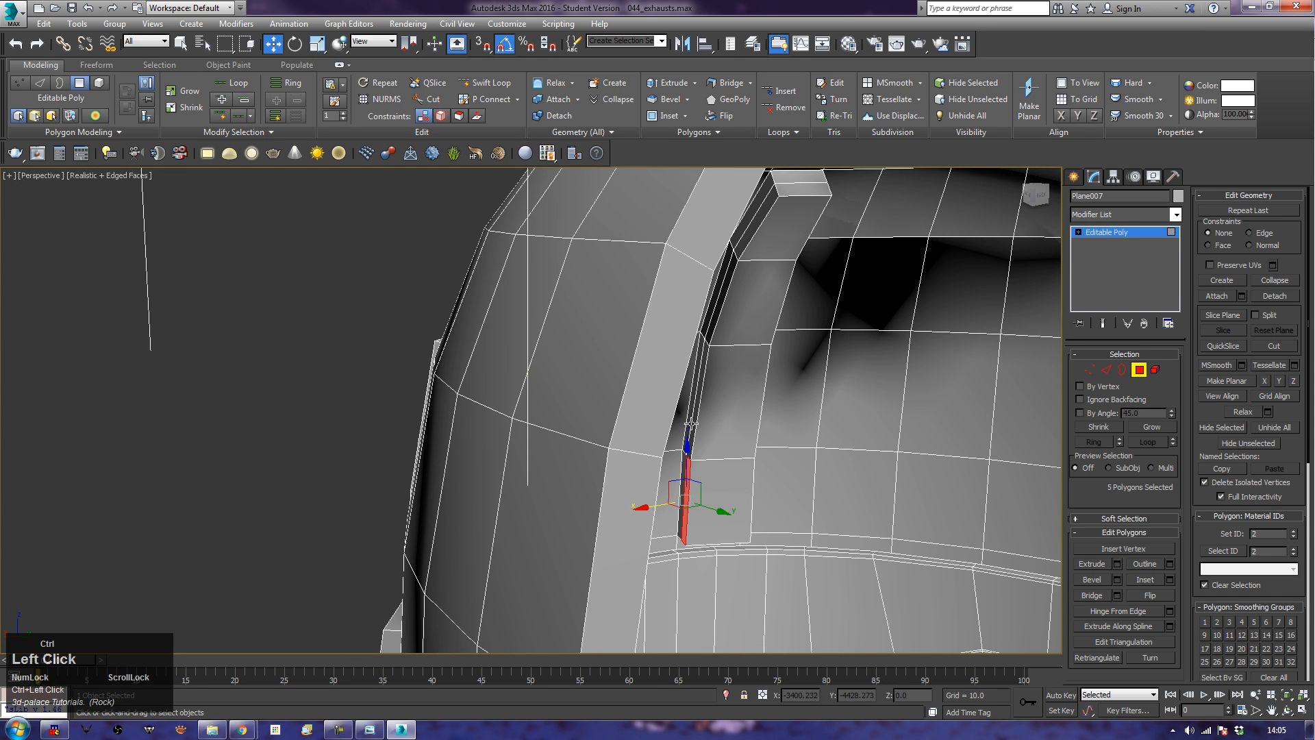
ctrl+click(694, 420)
ctrl+click(719, 303)
ctrl+click(751, 231)
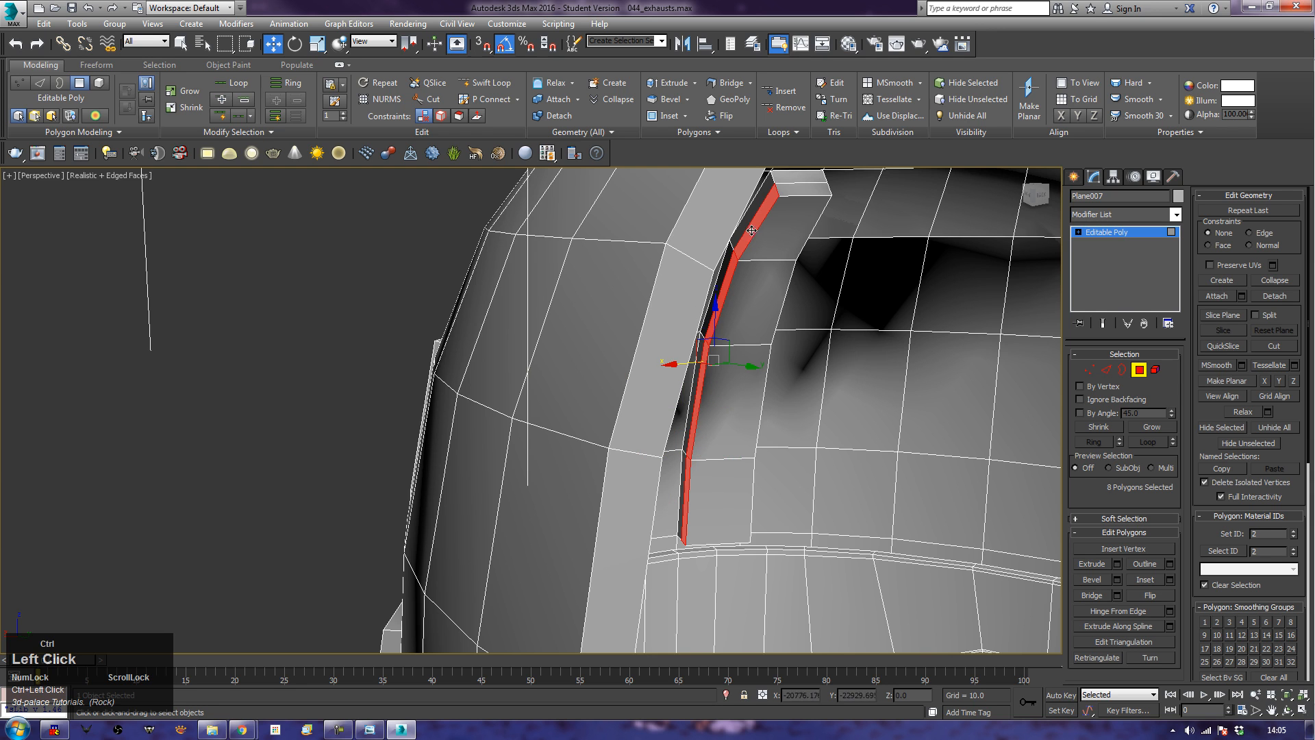
click(1103, 591)
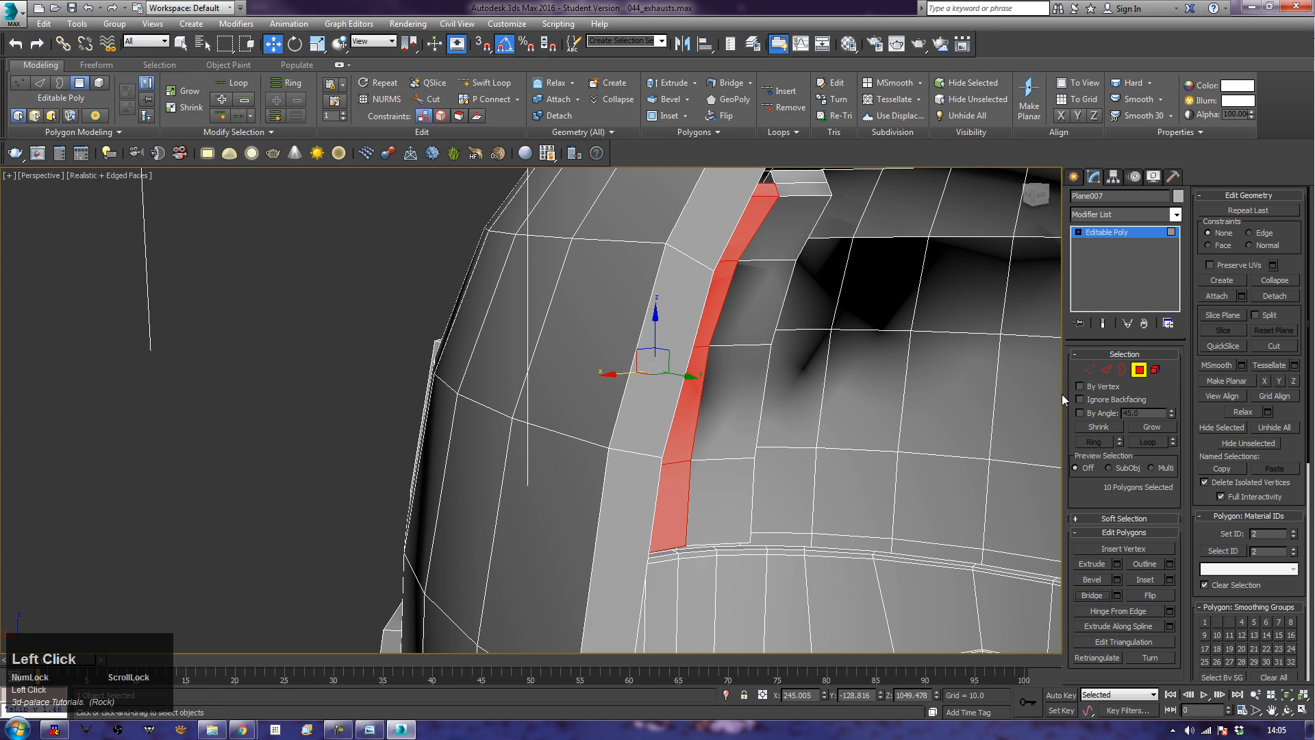
click(1140, 372)
Step: Clone the whole helmet as a single reference copy placed beside the original
alt+middle_drag(767, 425, 998, 409)
scroll(998, 408, down, 1)
alt+middle_drag(586, 389, 784, 425)
scroll(712, 440, down, 3)
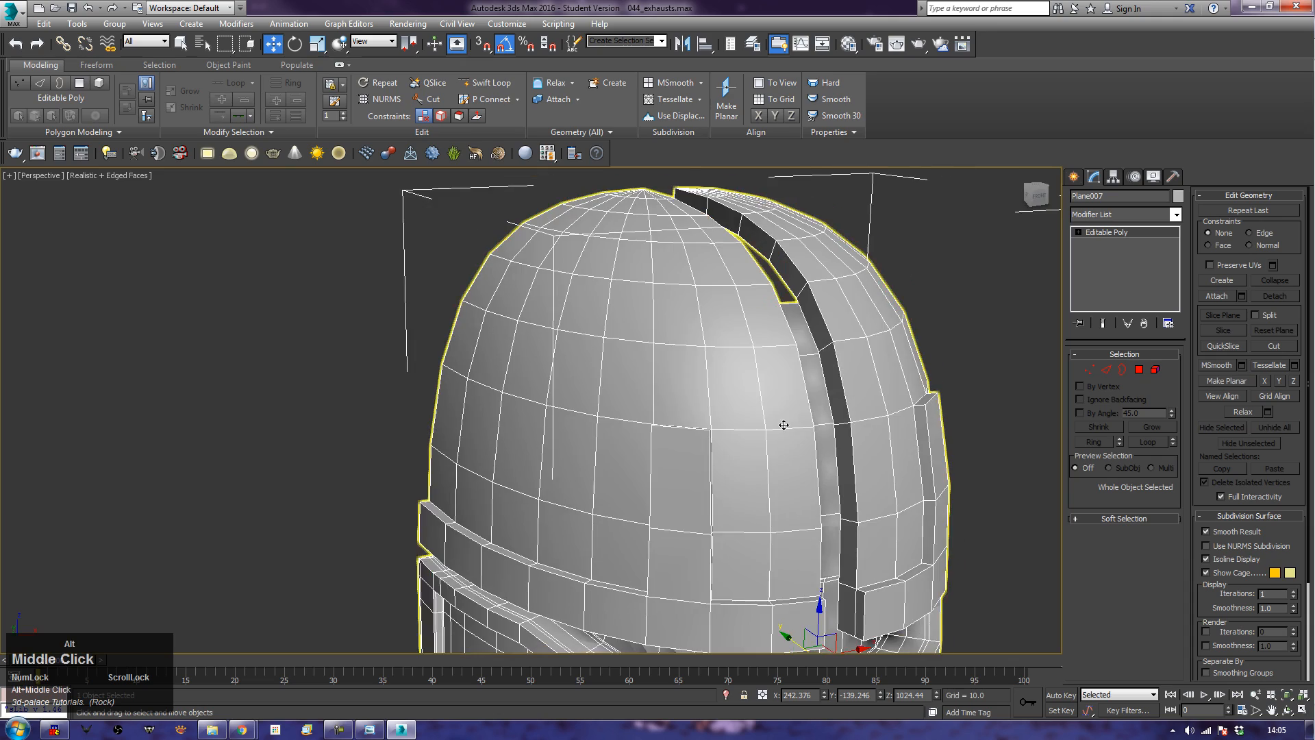
alt+middle_drag(736, 475, 793, 415)
scroll(730, 503, down, 5)
shift+drag(809, 409, 528, 420)
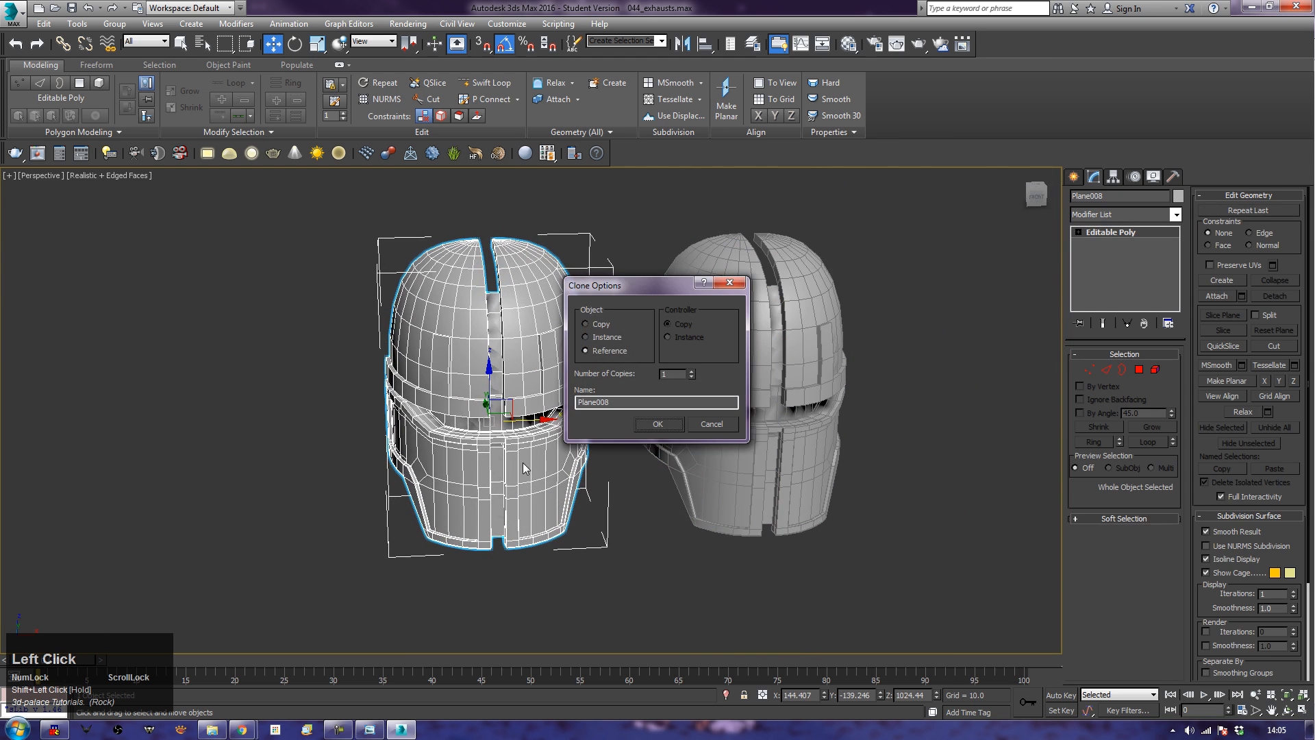
click(662, 424)
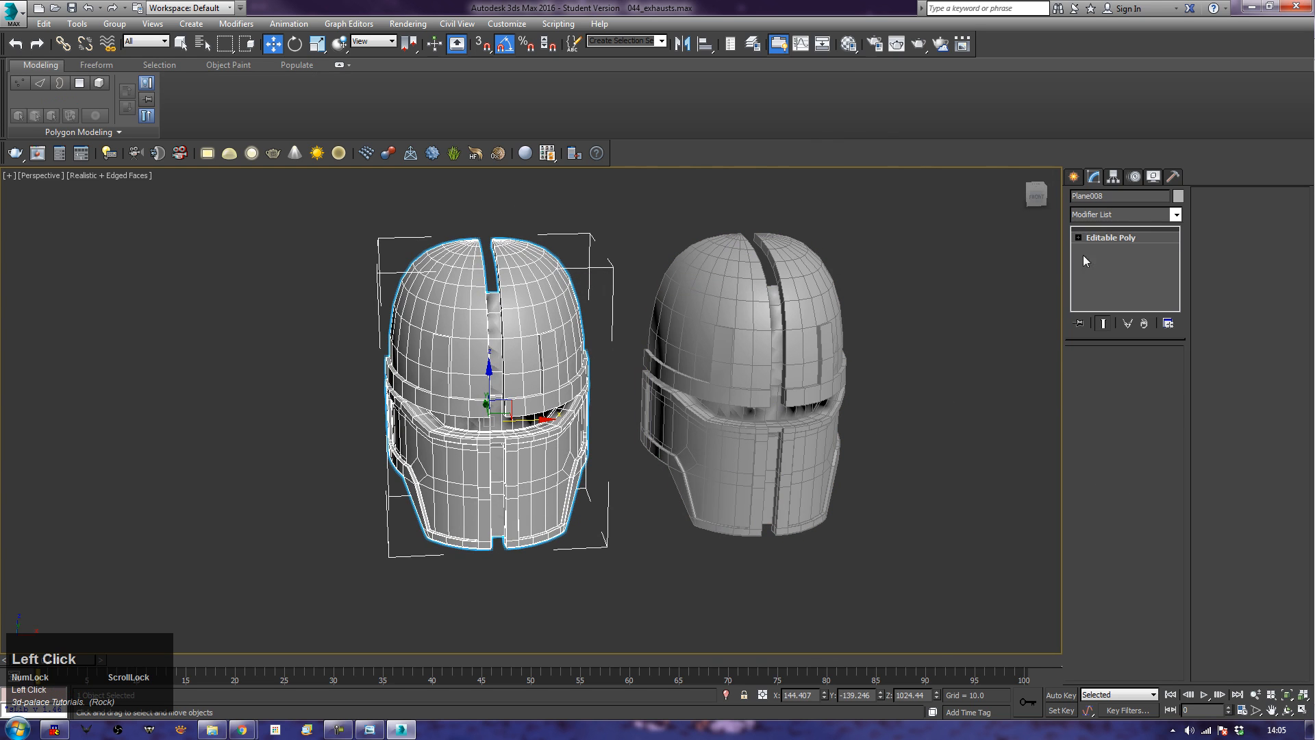
Step: Apply an OpenSubdiv modifier to the reference copy of the helmet
click(1147, 218)
key(o)
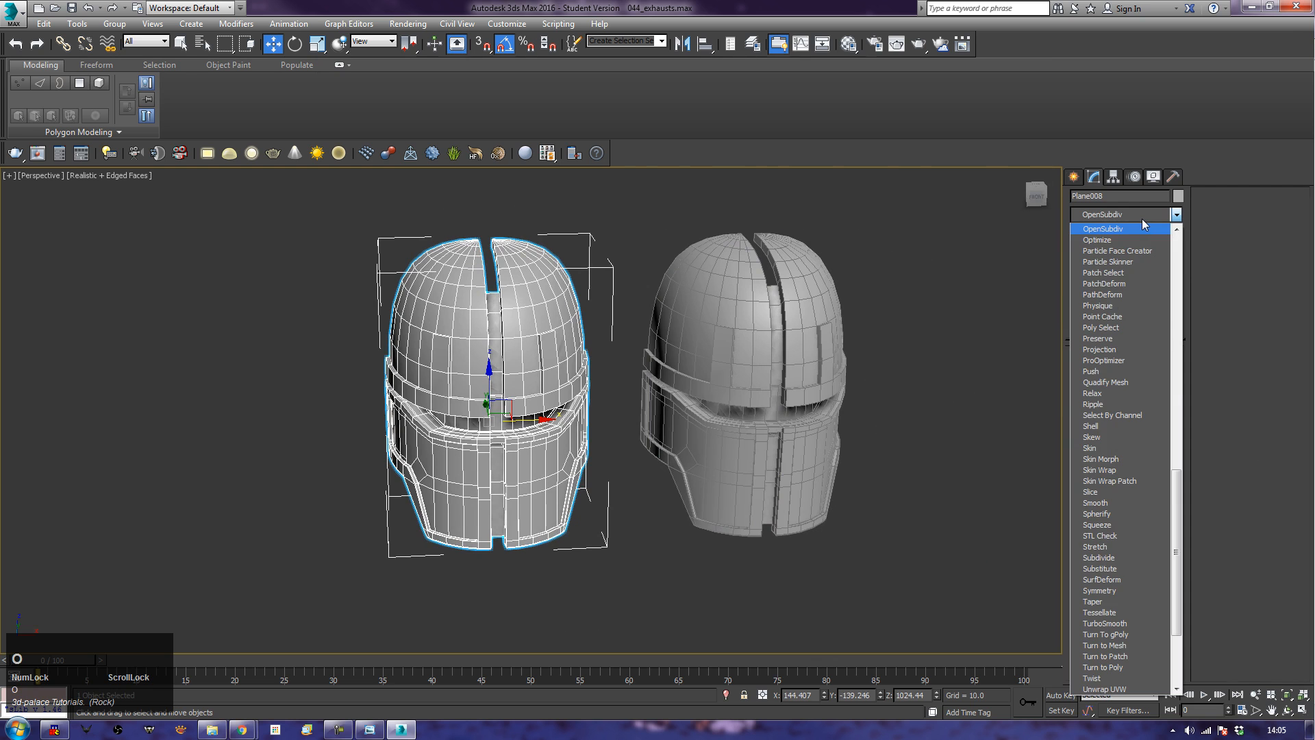
key(Return)
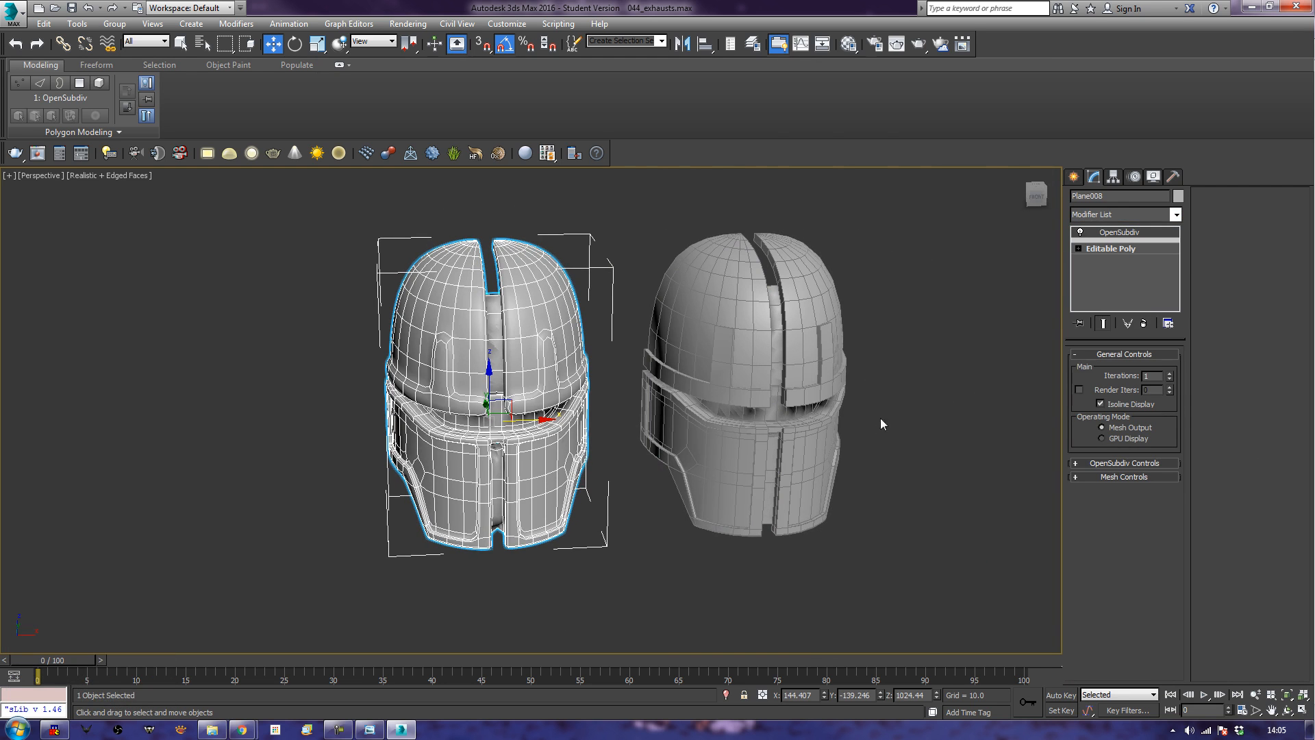
Step: Examine the shading of the smoothed reference copy beside the original helmet with the wireframe edges hidden
click(973, 435)
key(F4)
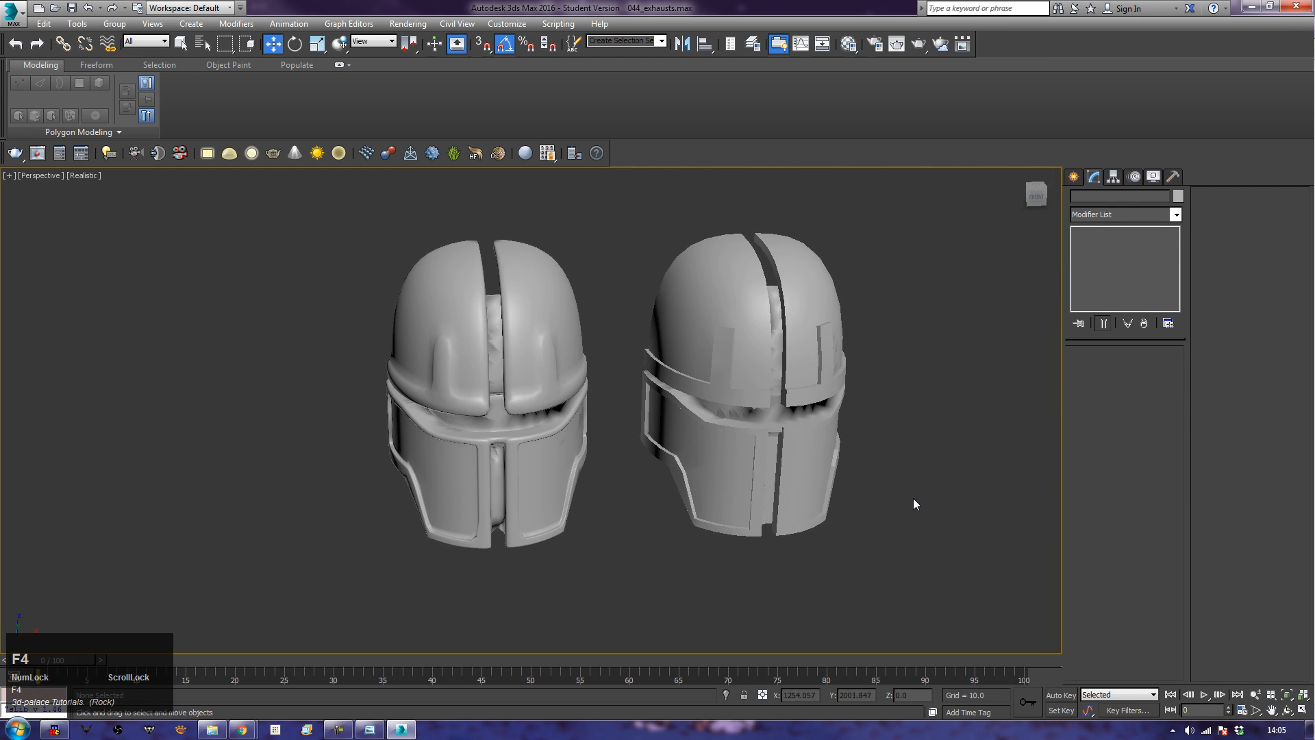
middle_click(878, 508)
click(542, 425)
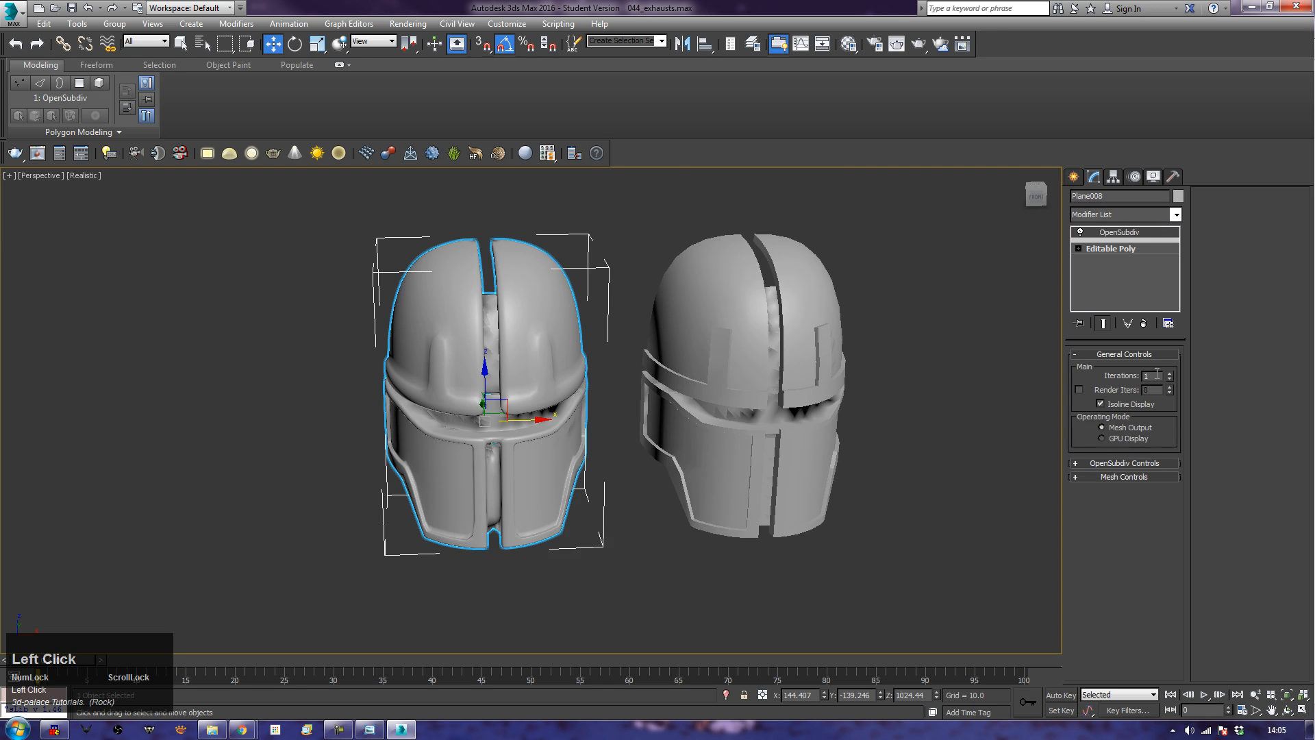
alt+middle_drag(935, 519, 902, 543)
key(F4)
Step: Add Swift Loop edge loops near the lower and upper edges of the original dome's raised border, on both sides of the slot
click(720, 590)
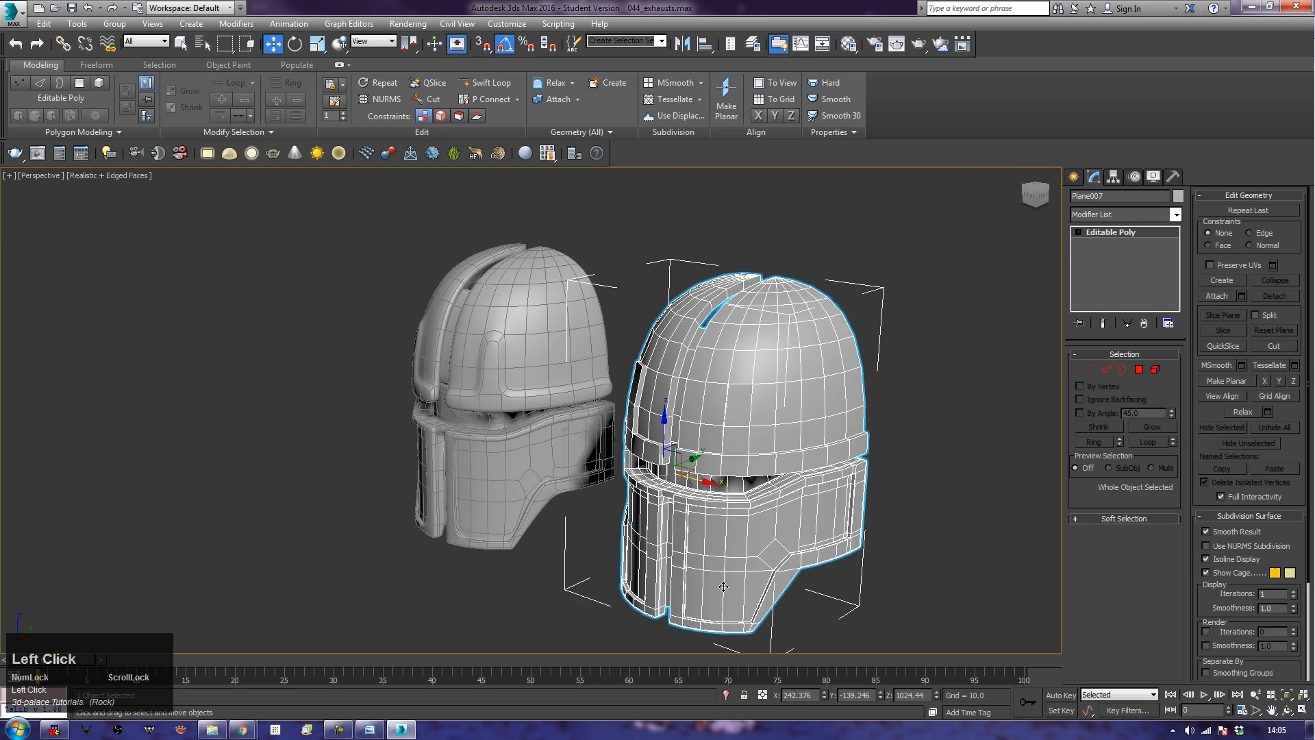
scroll(720, 590, up, 4)
middle_drag(811, 330, 787, 454)
scroll(783, 458, up, 3)
middle_drag(741, 512, 826, 463)
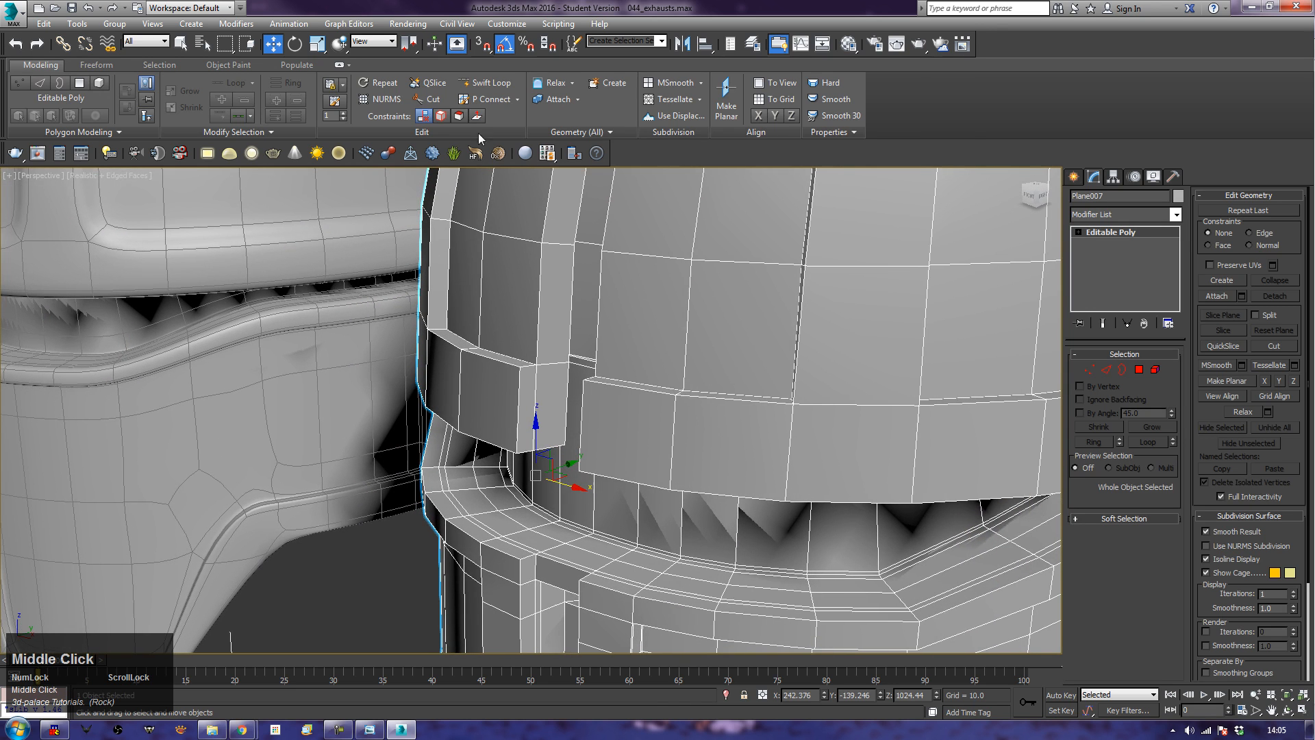
click(492, 86)
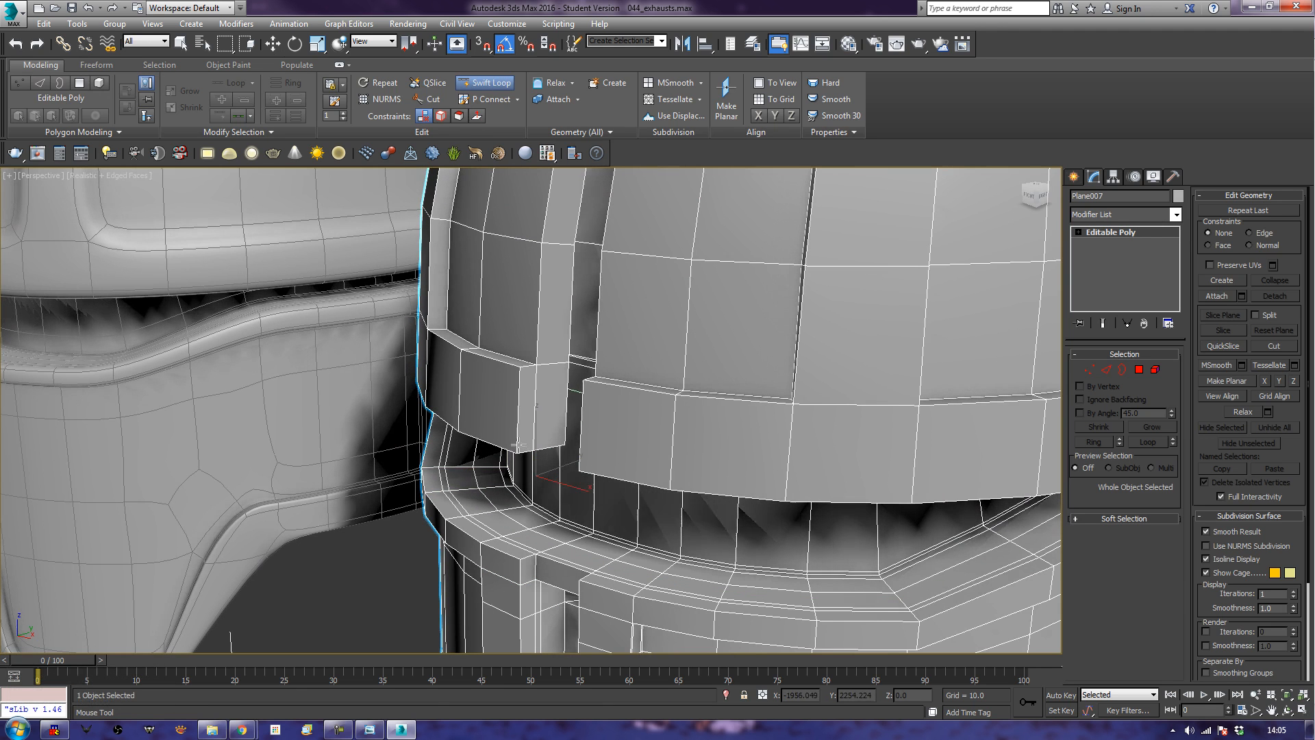
click(617, 459)
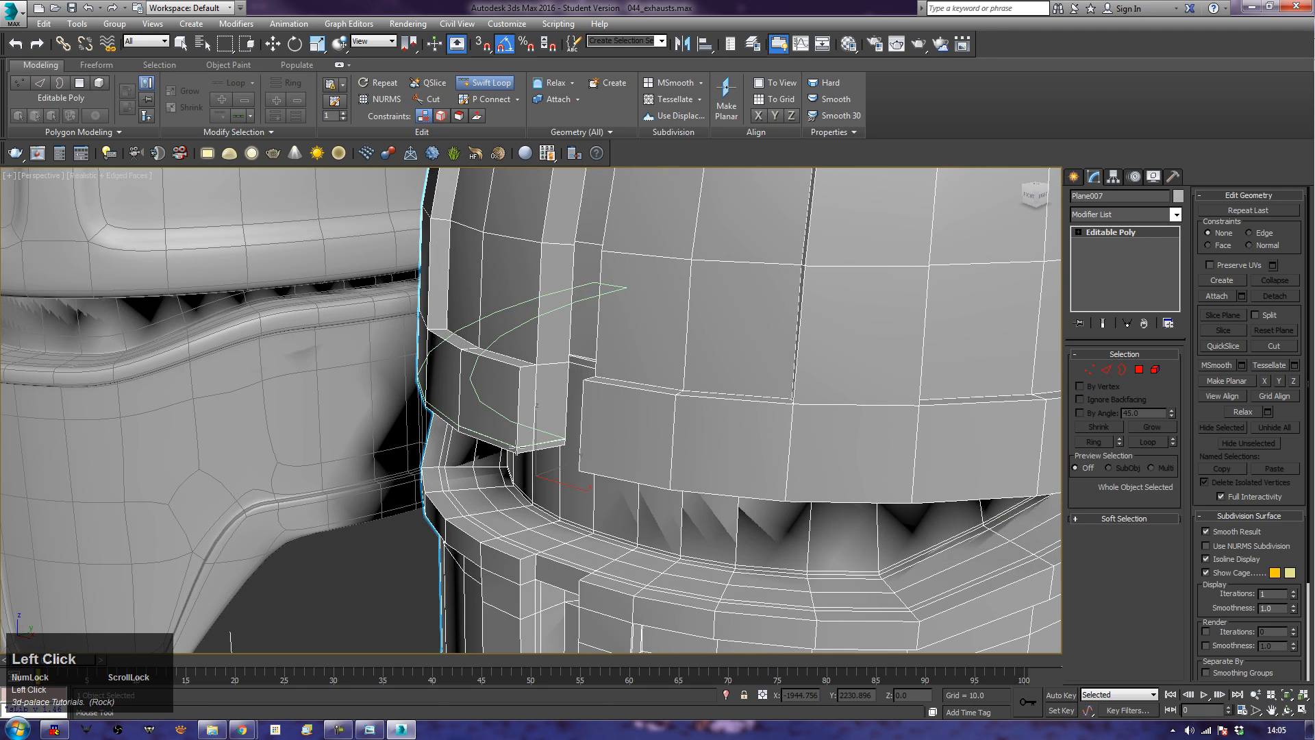
click(669, 483)
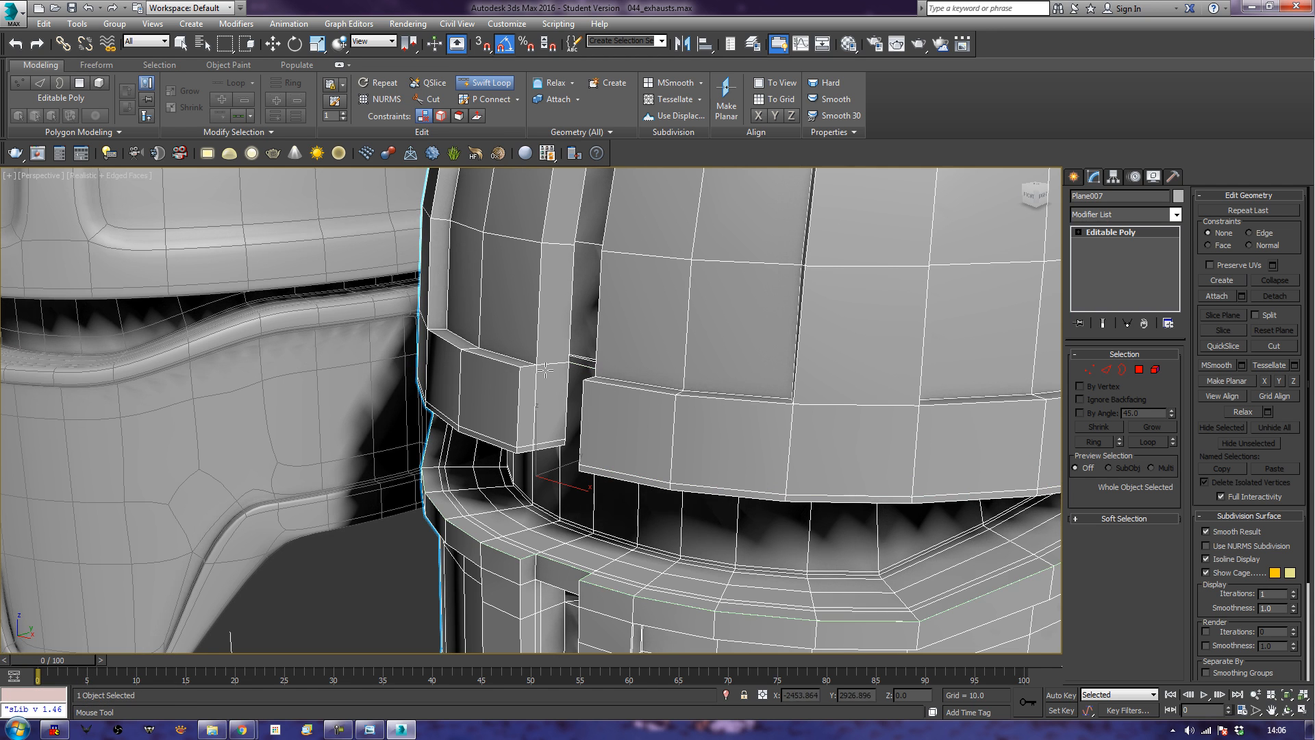
click(537, 369)
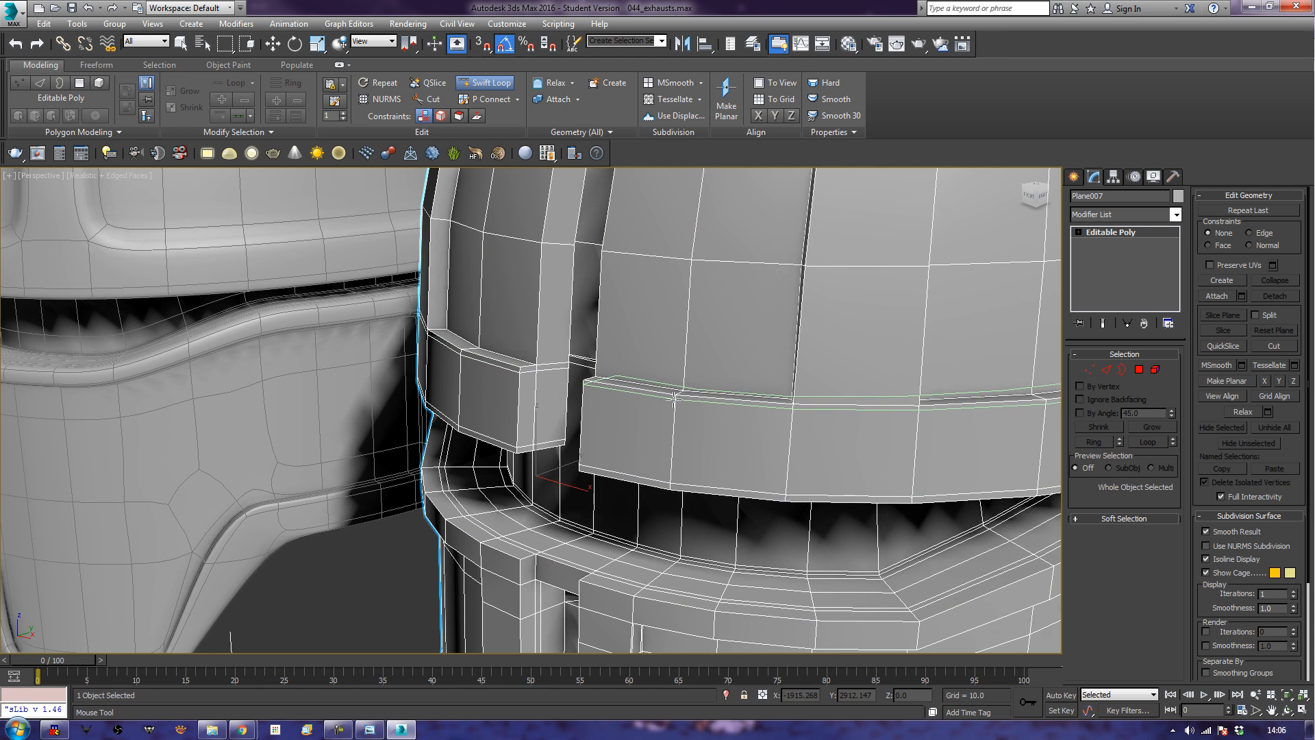
click(670, 398)
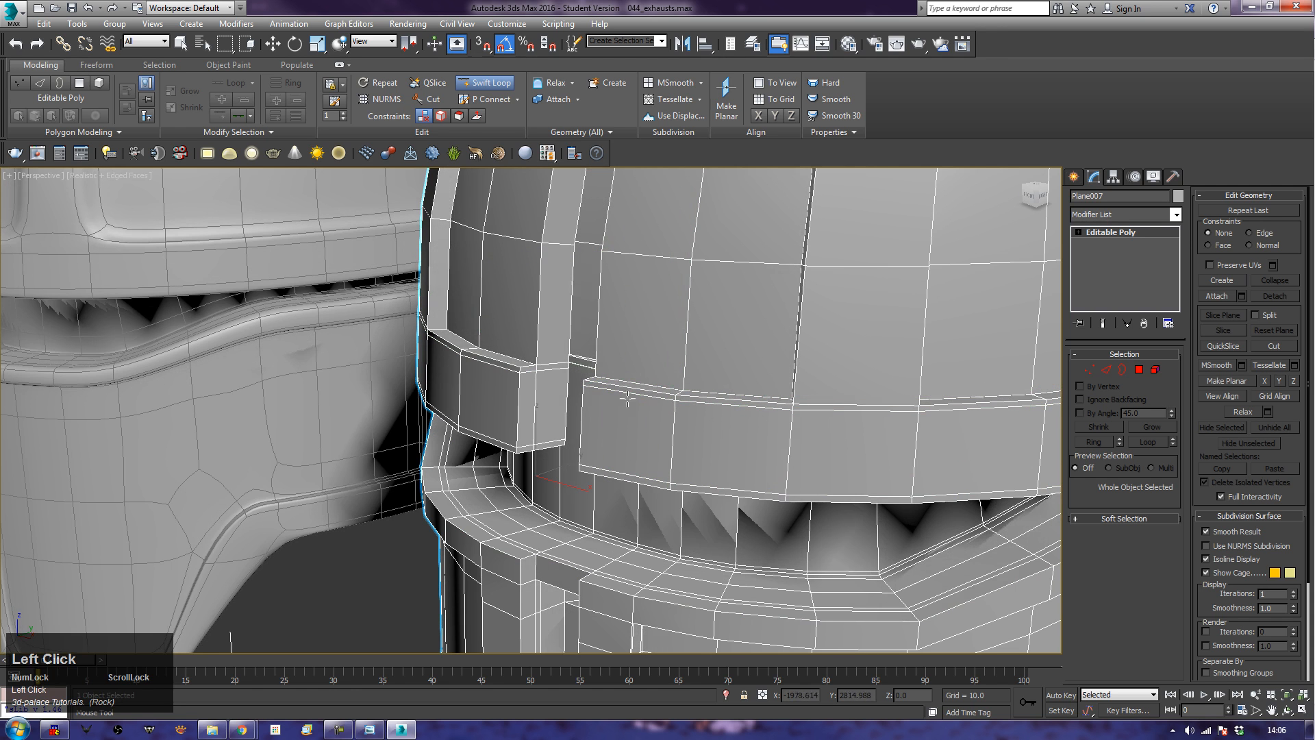
Step: Add a vertical supporting edge loop to the dome, close to the edge of its slot
alt+middle_drag(498, 323, 627, 510)
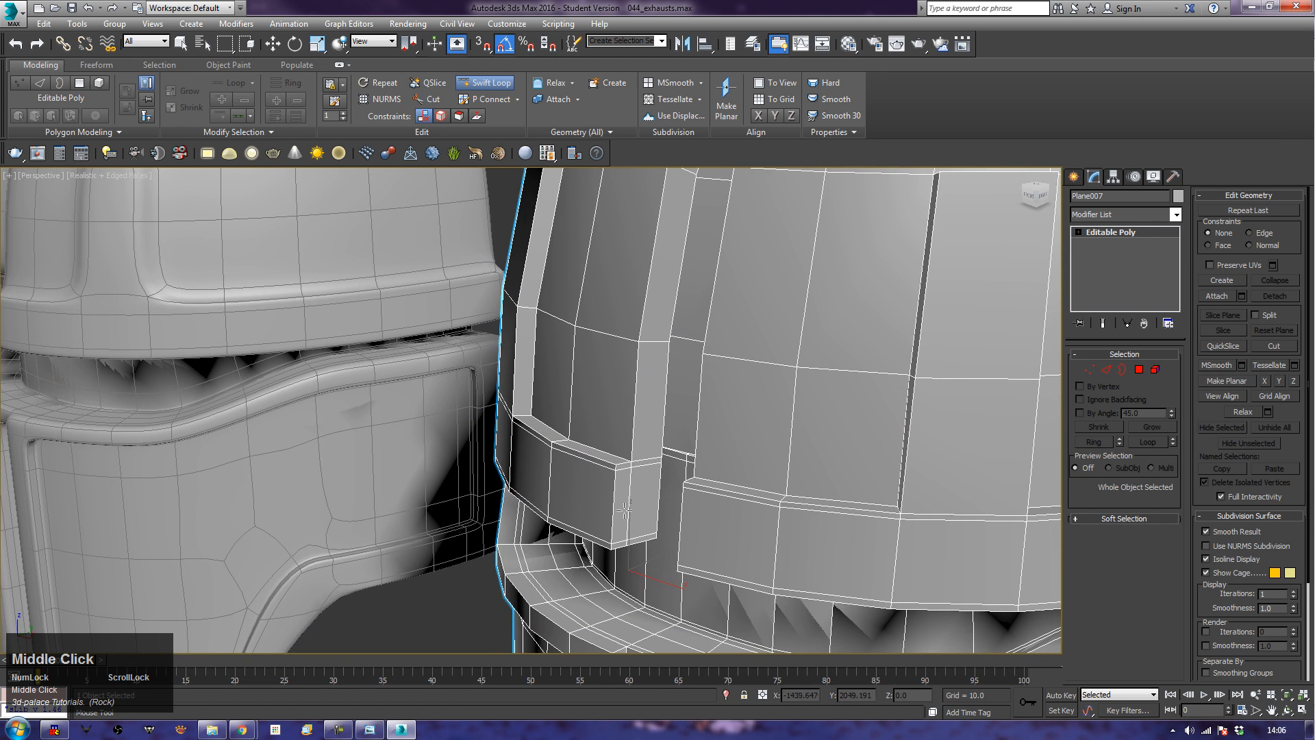
alt+middle_drag(613, 465, 735, 503)
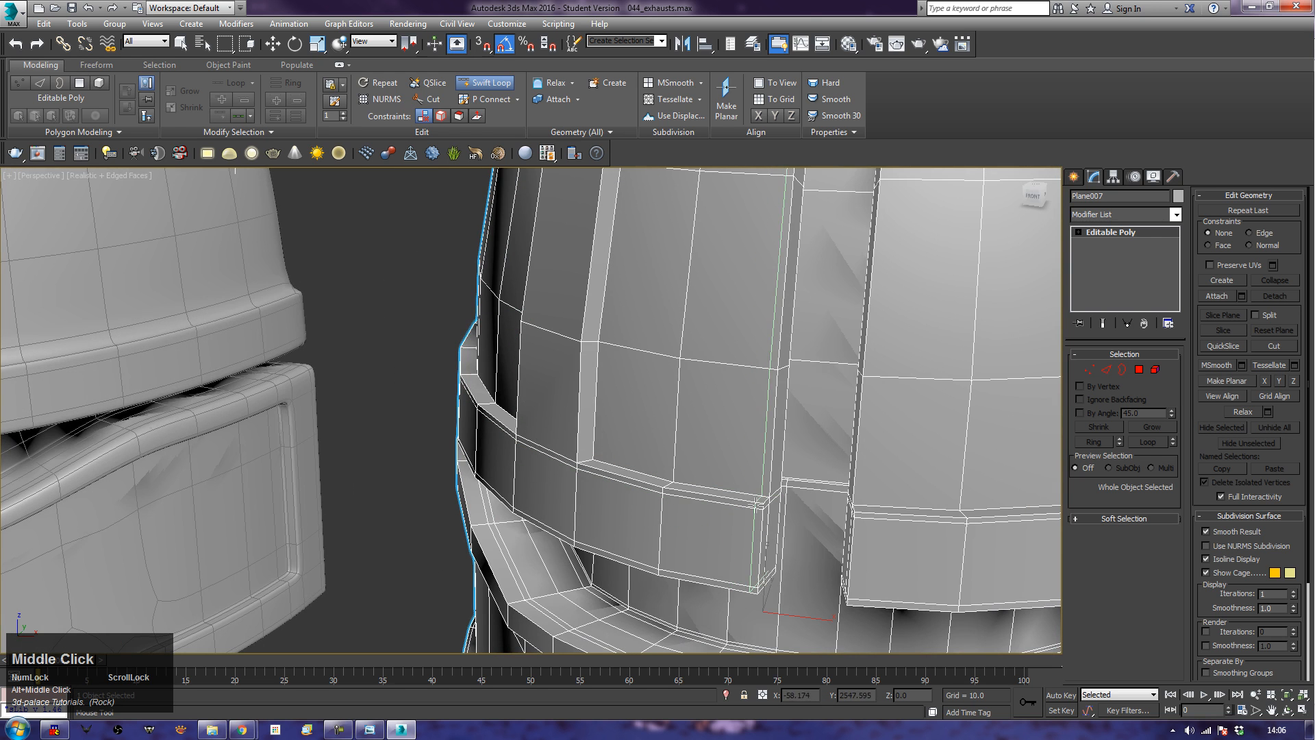
click(761, 504)
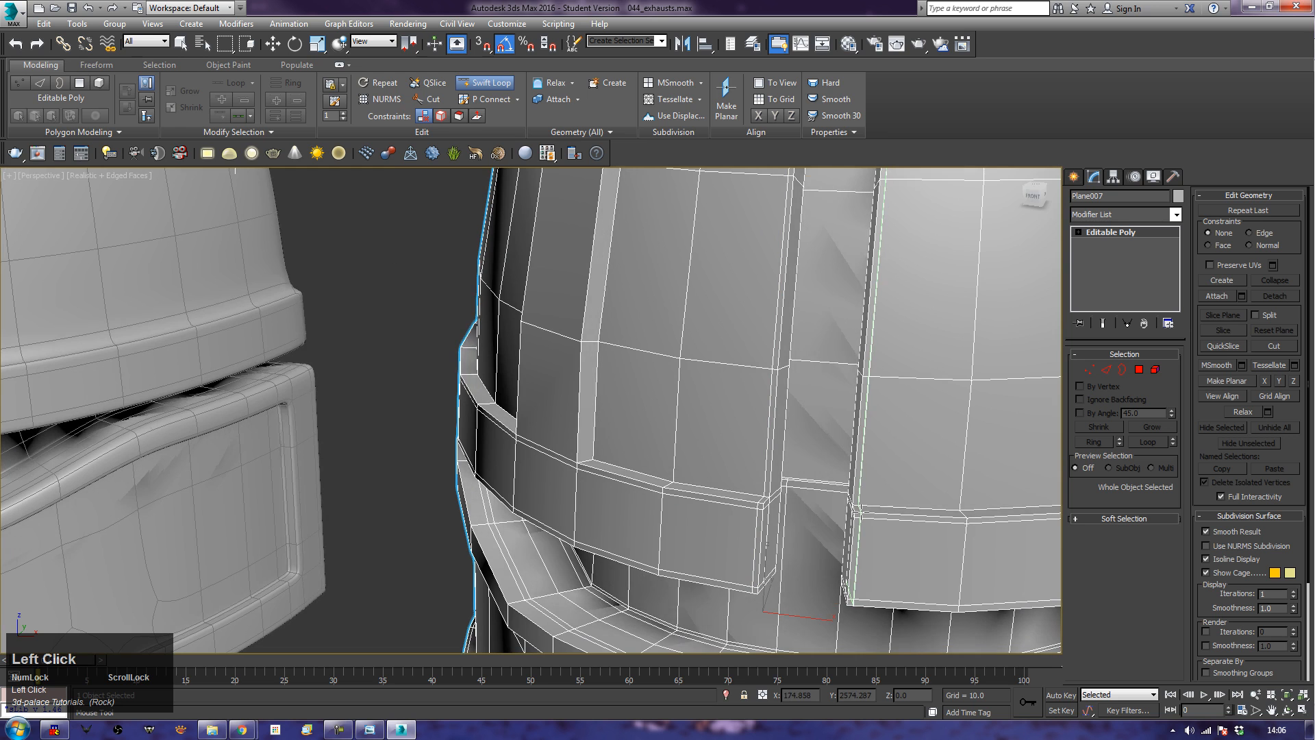
Step: Add supporting edge loops along the ledge of the dome's raised border on one side of the slot
middle_drag(609, 507, 645, 485)
scroll(551, 494, down, 4)
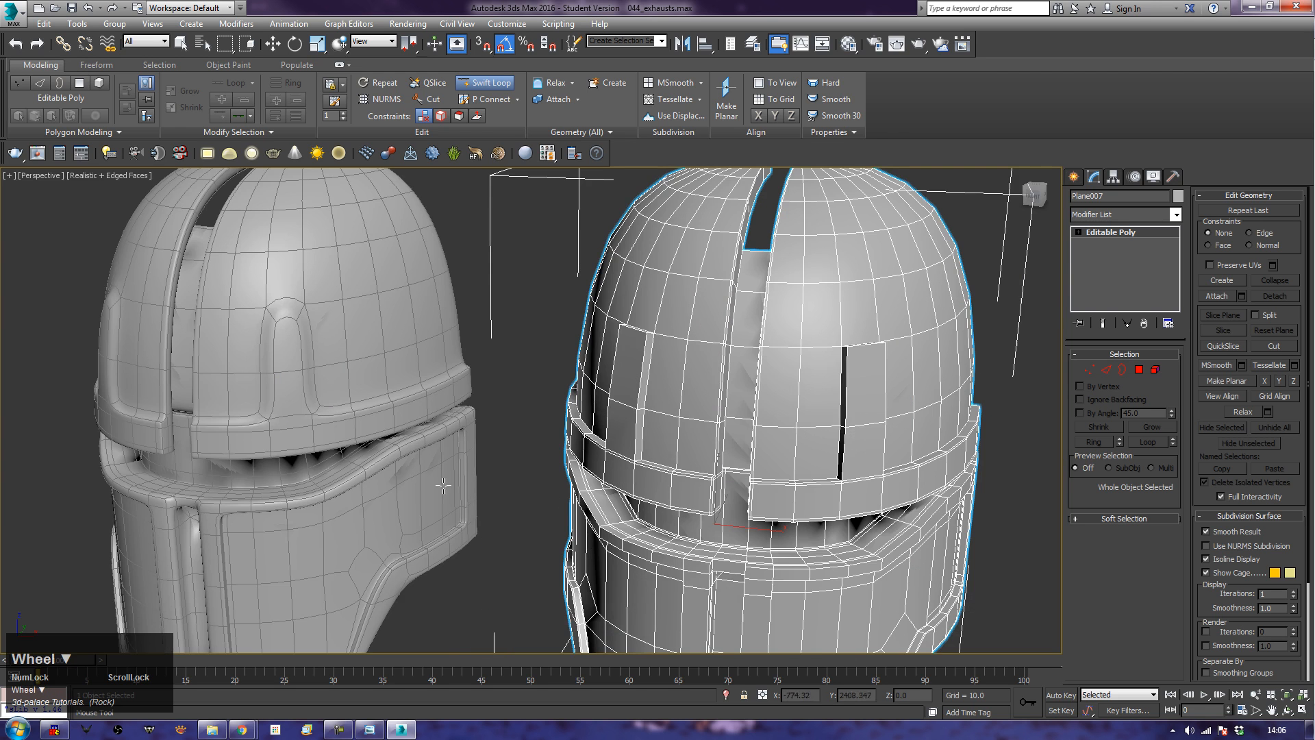
alt+middle_drag(757, 339, 791, 420)
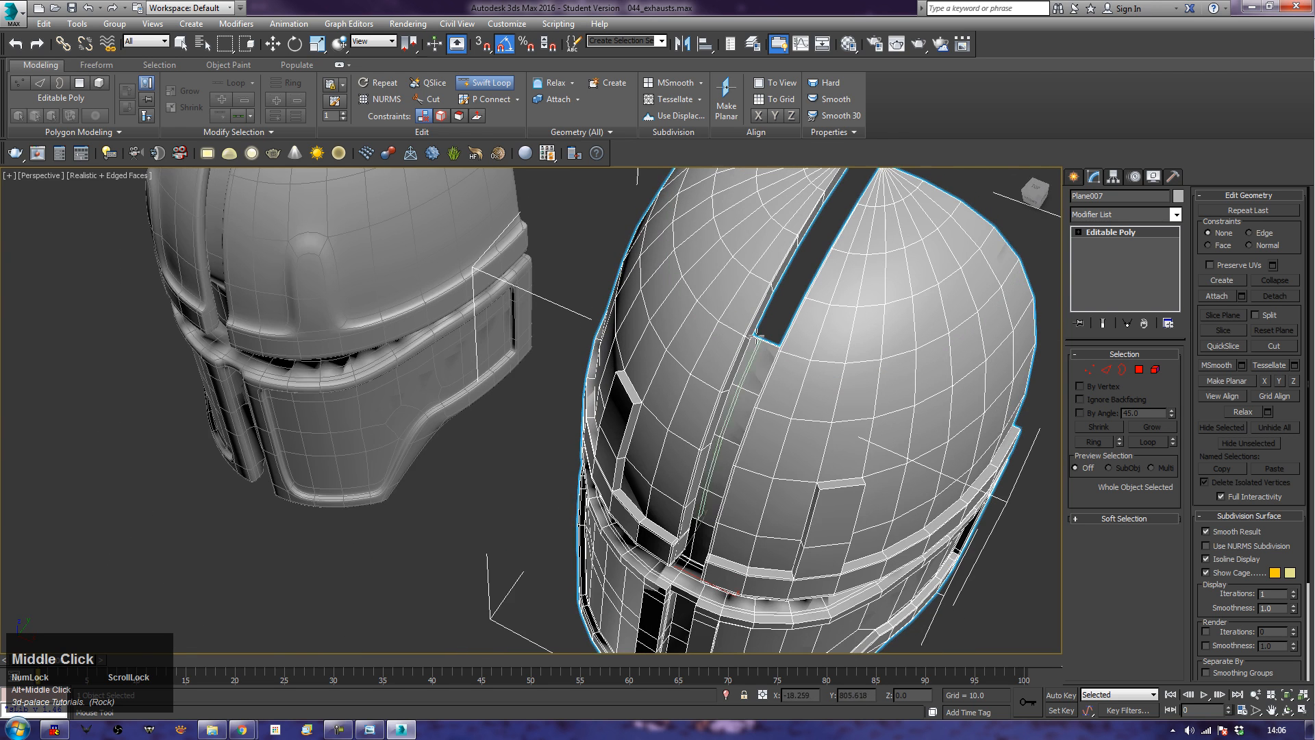
alt+middle_drag(762, 343, 718, 439)
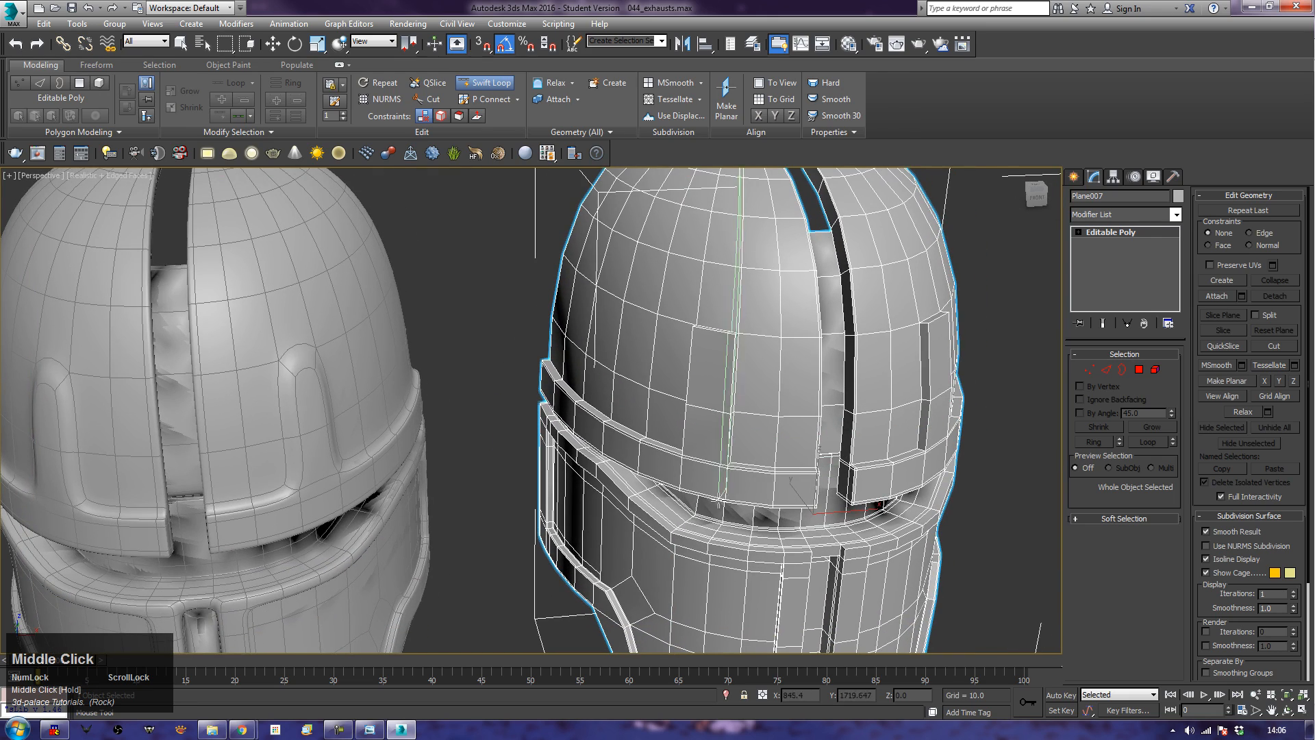
alt+middle_drag(720, 503, 691, 410)
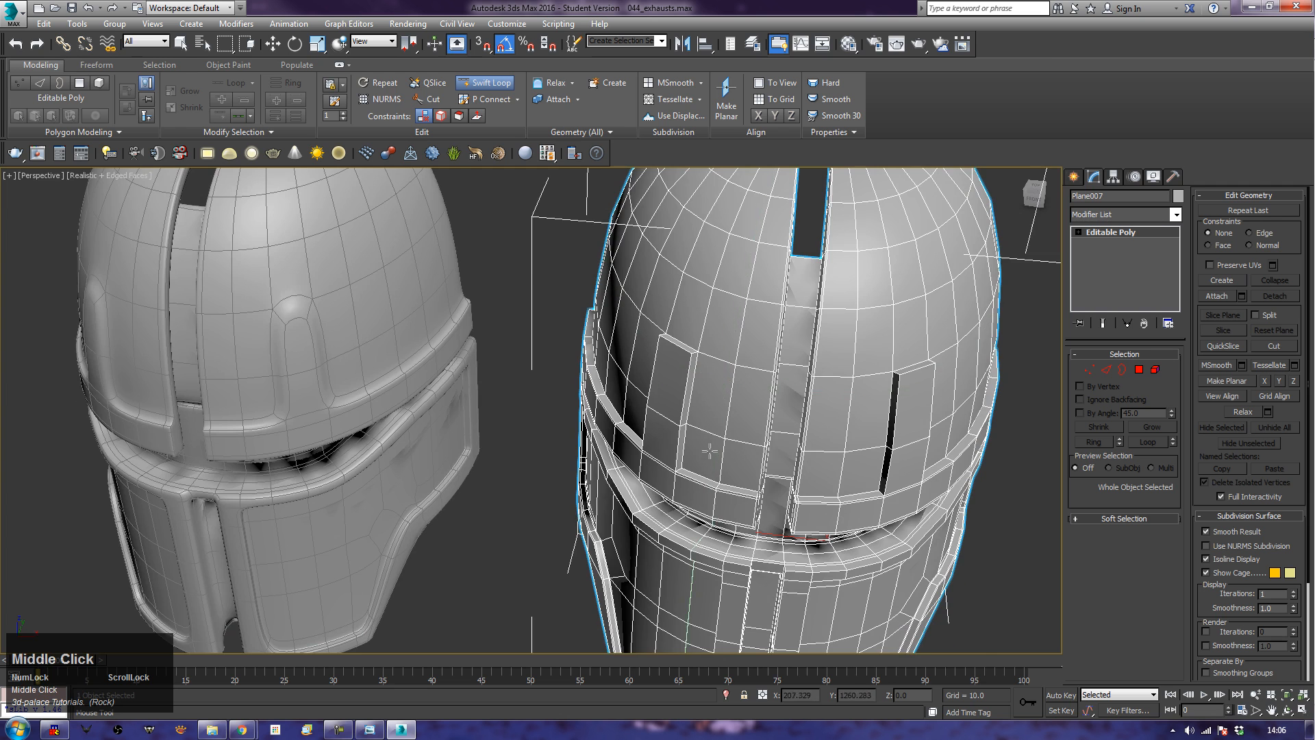
scroll(705, 426, up, 5)
scroll(690, 472, down, 3)
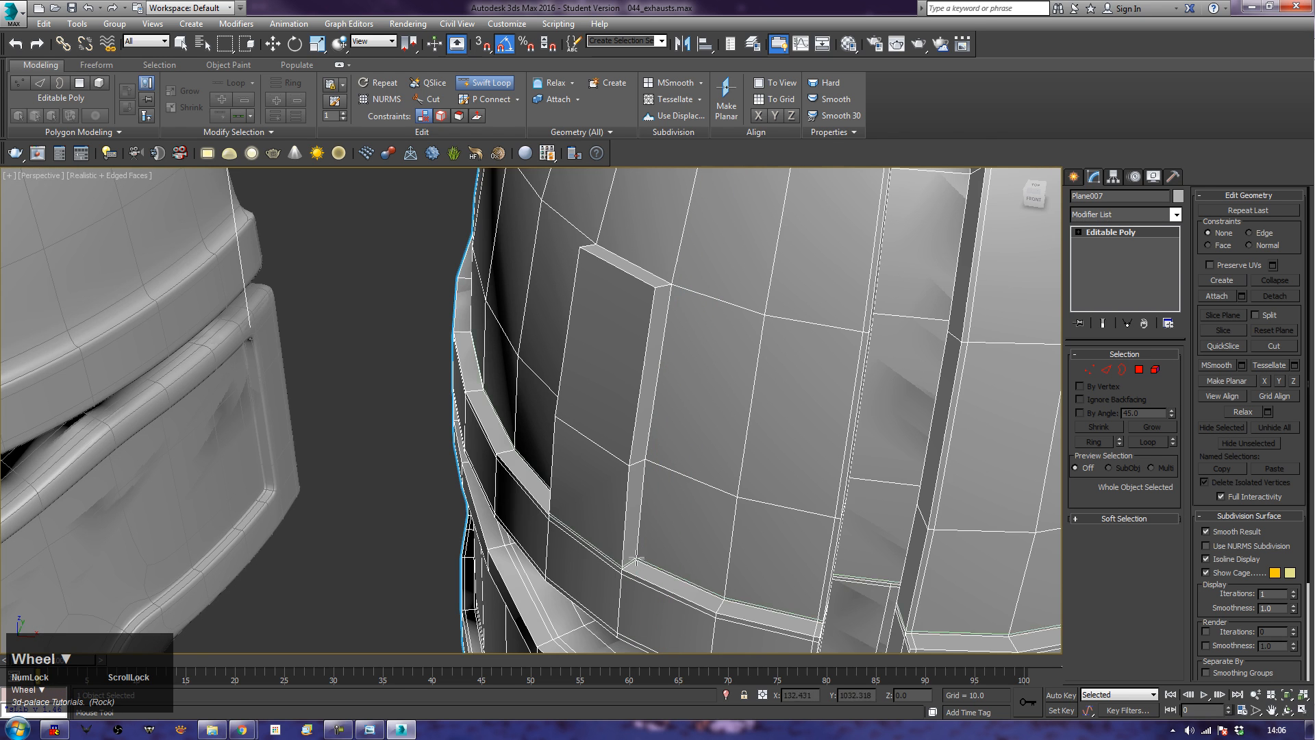
alt+middle_drag(716, 605, 696, 594)
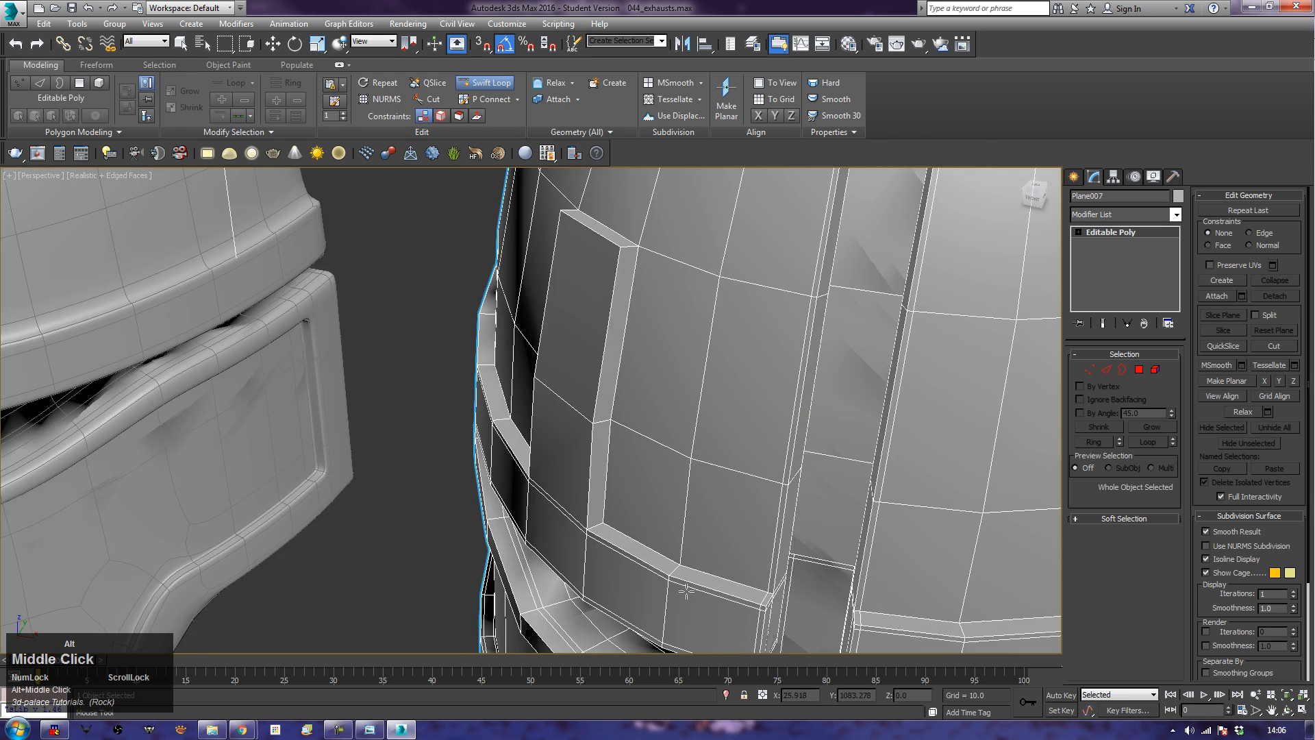
alt+middle_drag(739, 467, 620, 551)
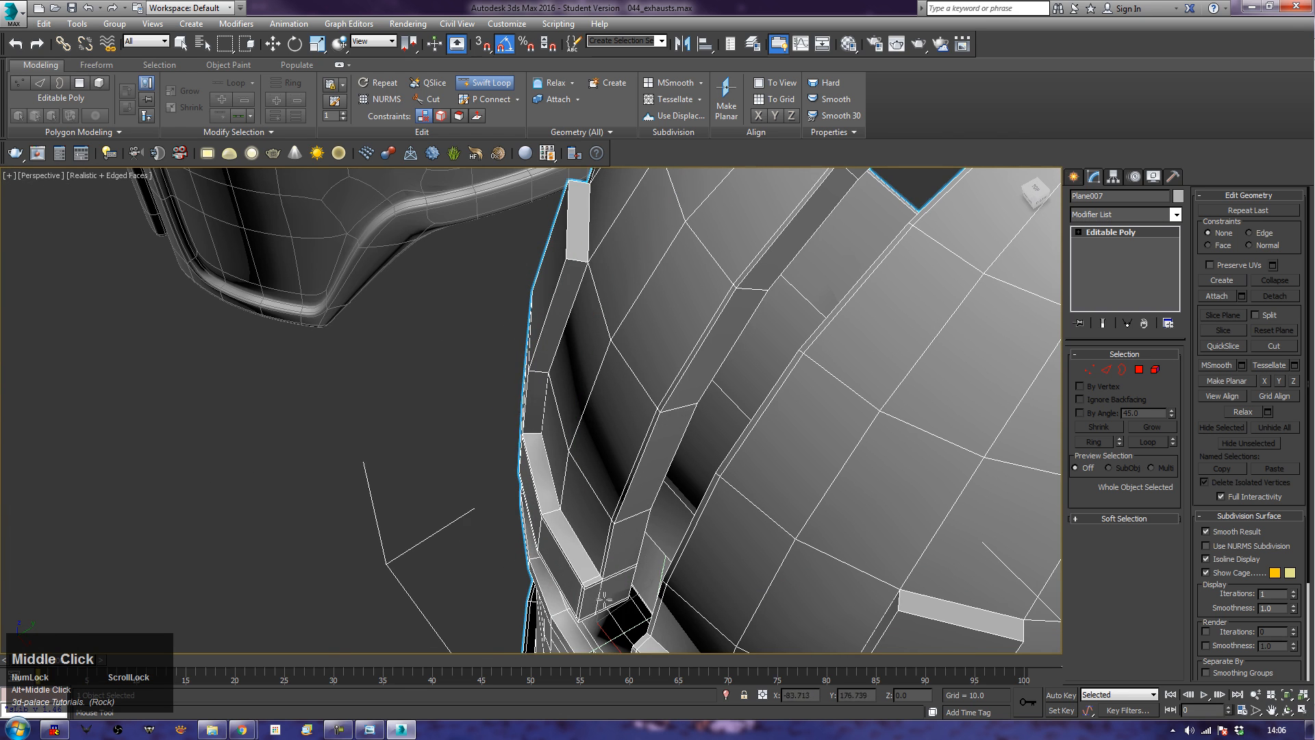
click(581, 585)
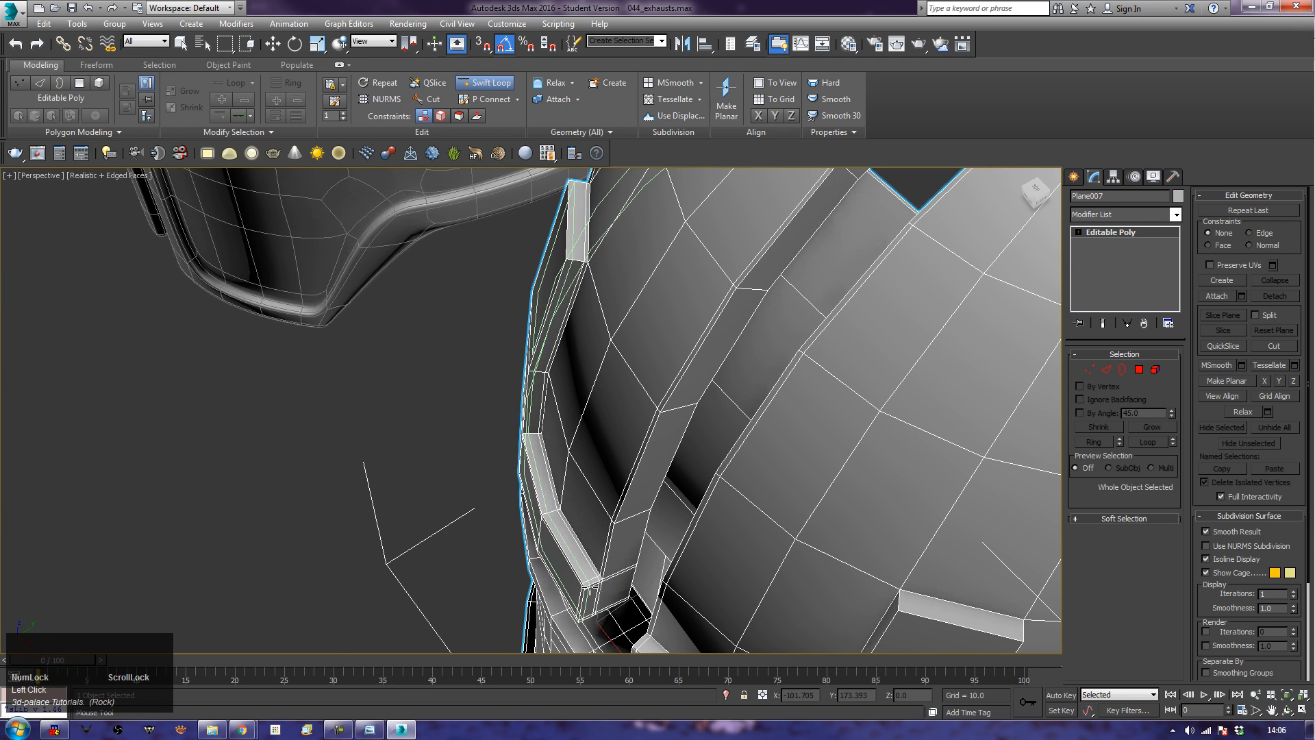
click(611, 592)
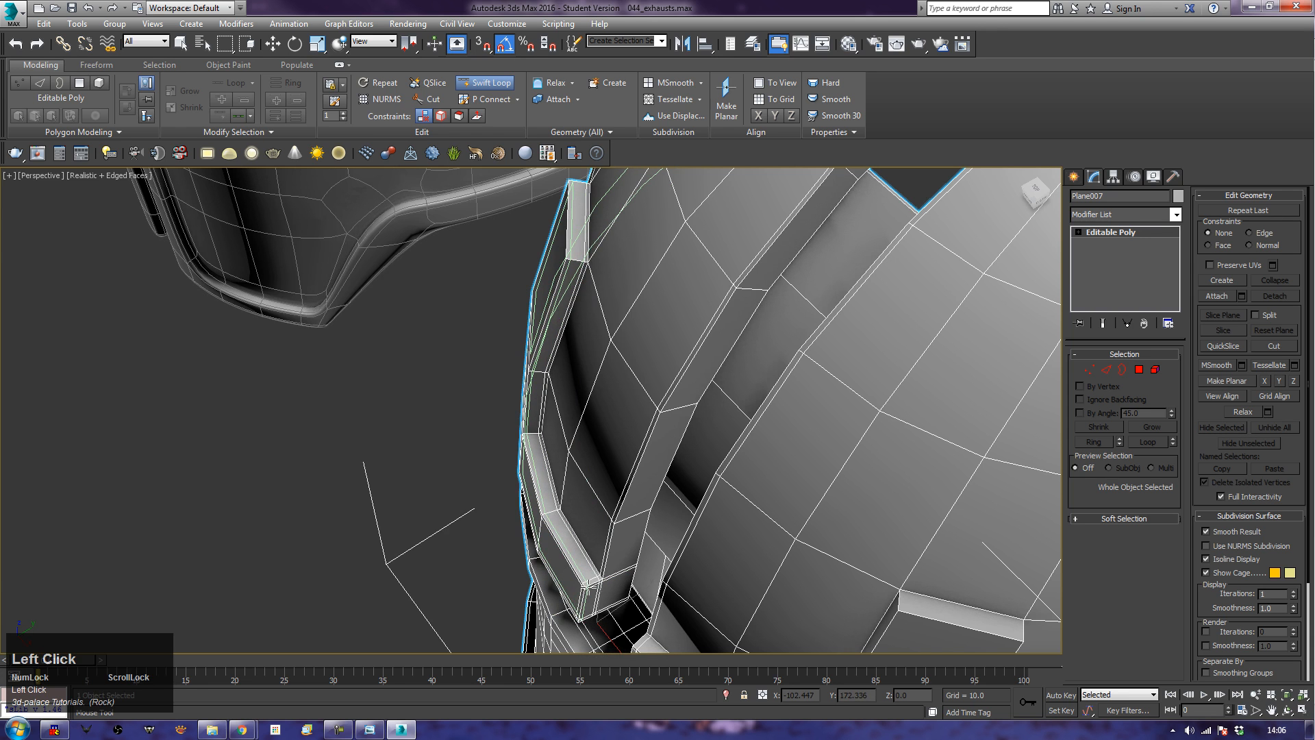
Step: Add matching supporting edge loops along the raised border's ledge and around the raised strip on the slot's other side
middle_drag(614, 593, 620, 352)
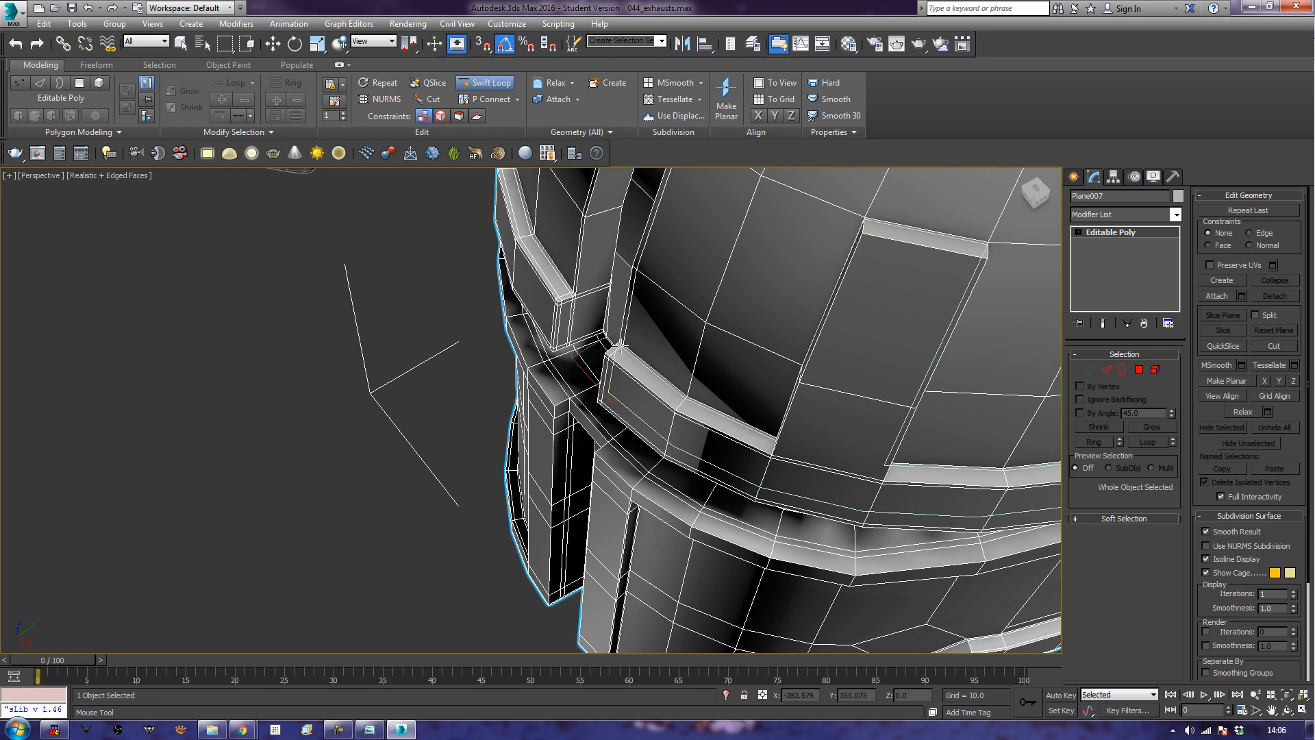
click(613, 353)
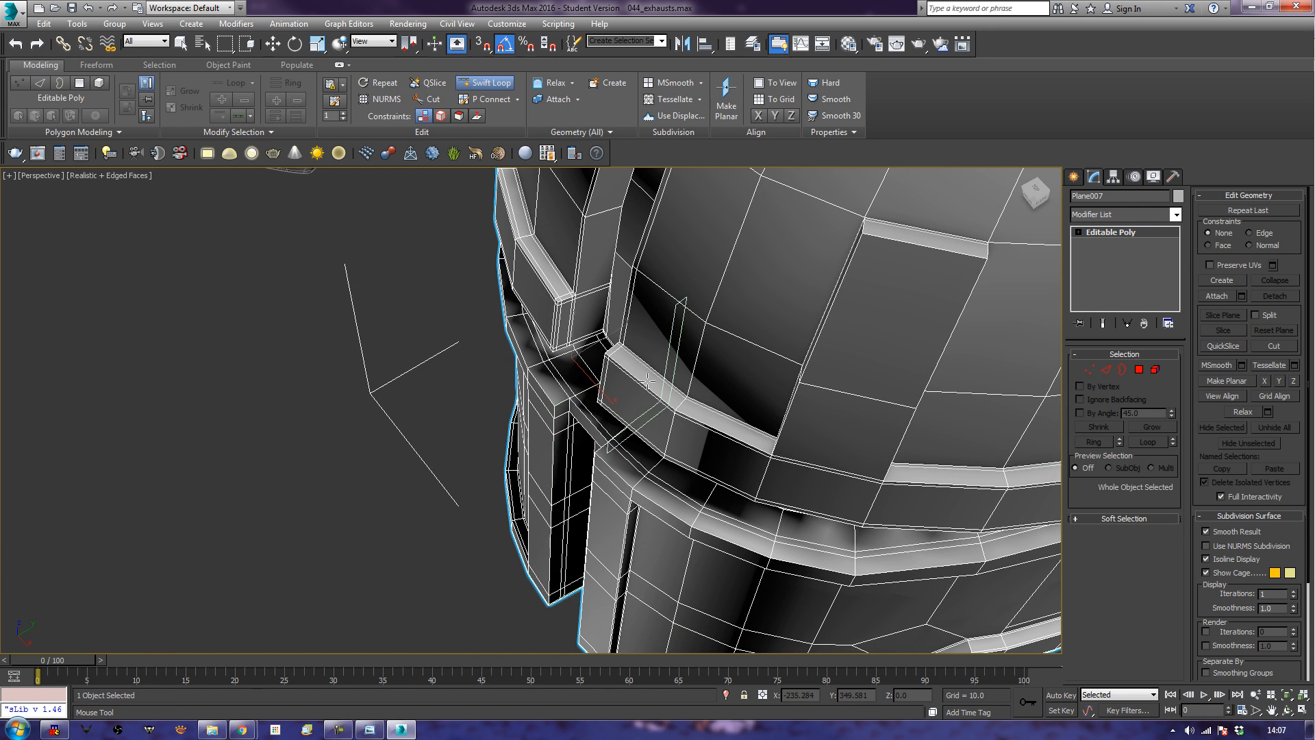
click(1007, 488)
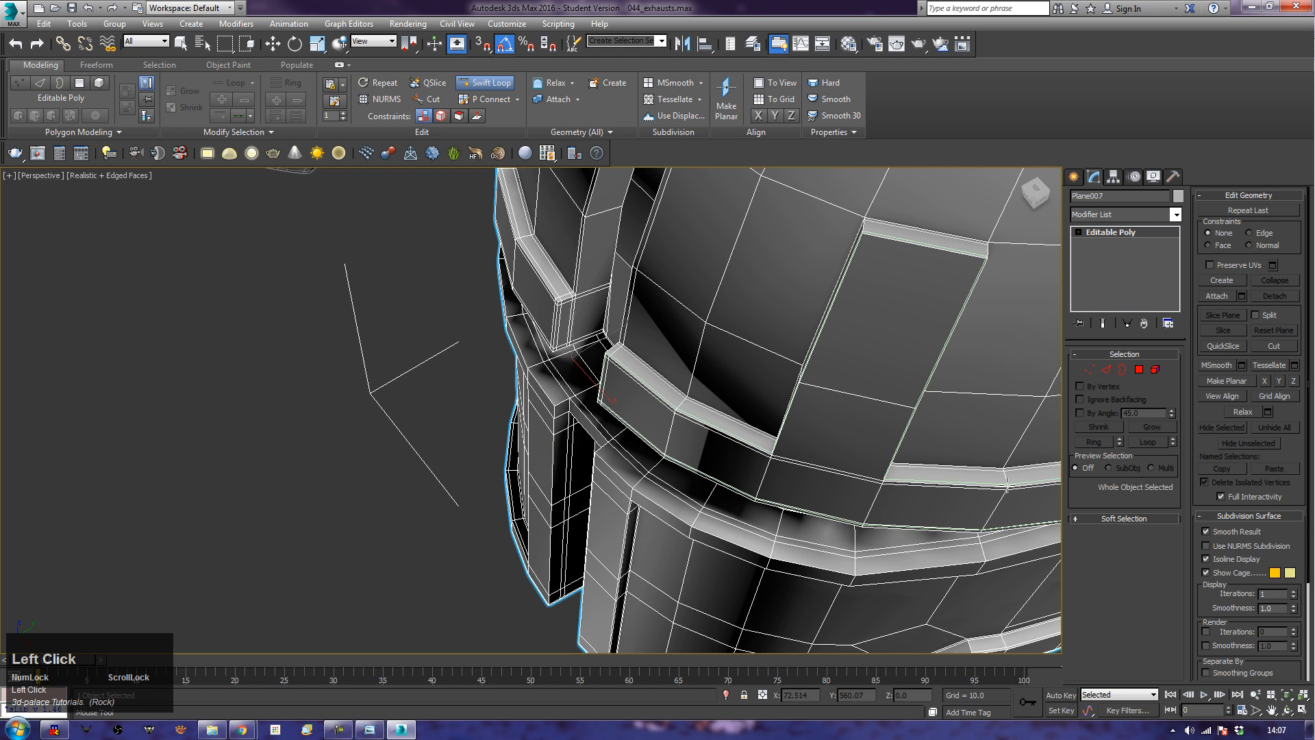
Step: Examine the helmet's new edge loops beside the smoothed clone from the top and front, down to the dome's raised panels
middle_drag(471, 403, 480, 536)
scroll(476, 531, down, 4)
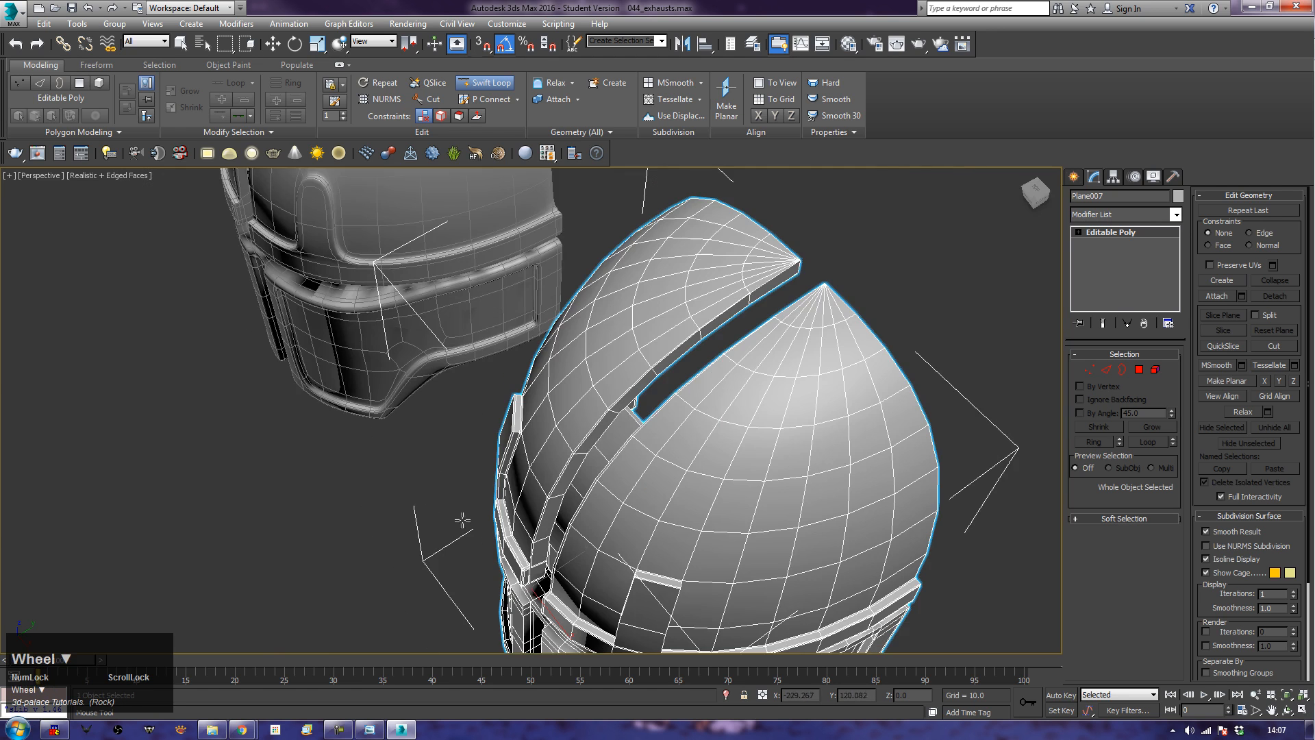
alt+middle_drag(390, 509, 427, 444)
scroll(390, 547, down, 6)
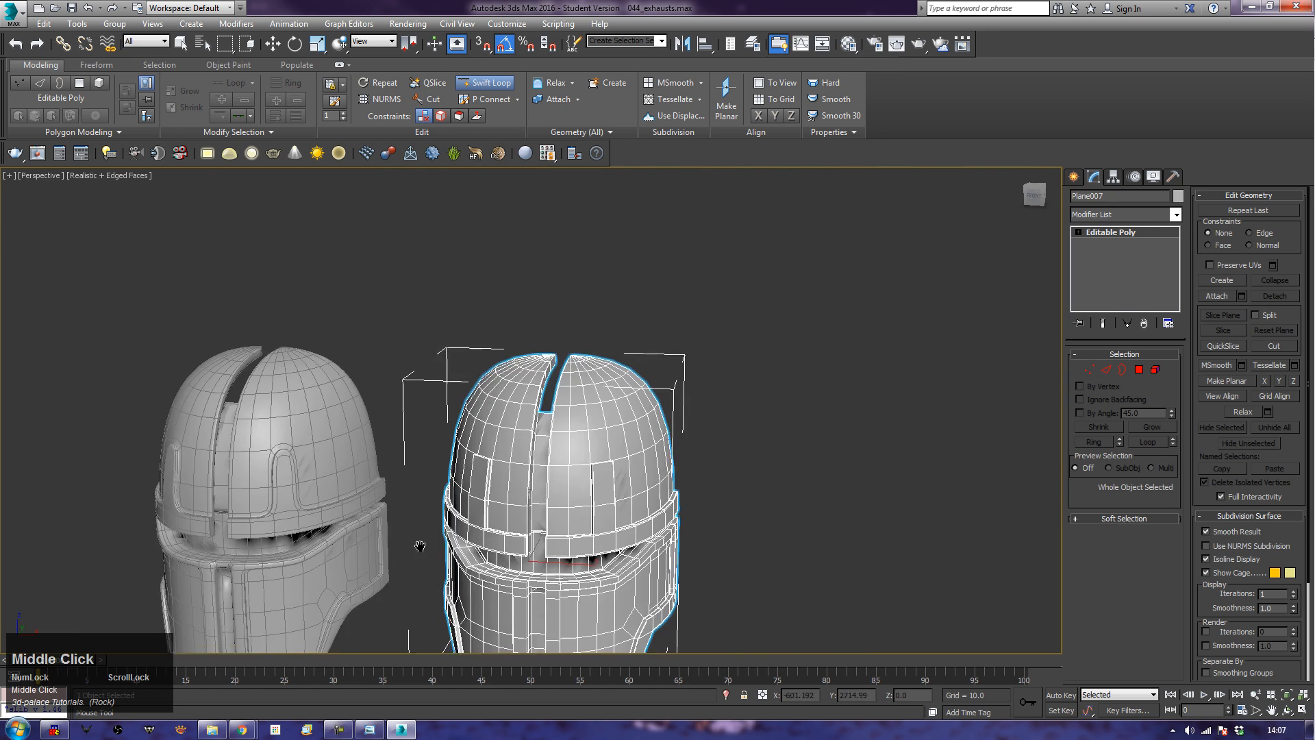
alt+middle_drag(544, 505, 625, 505)
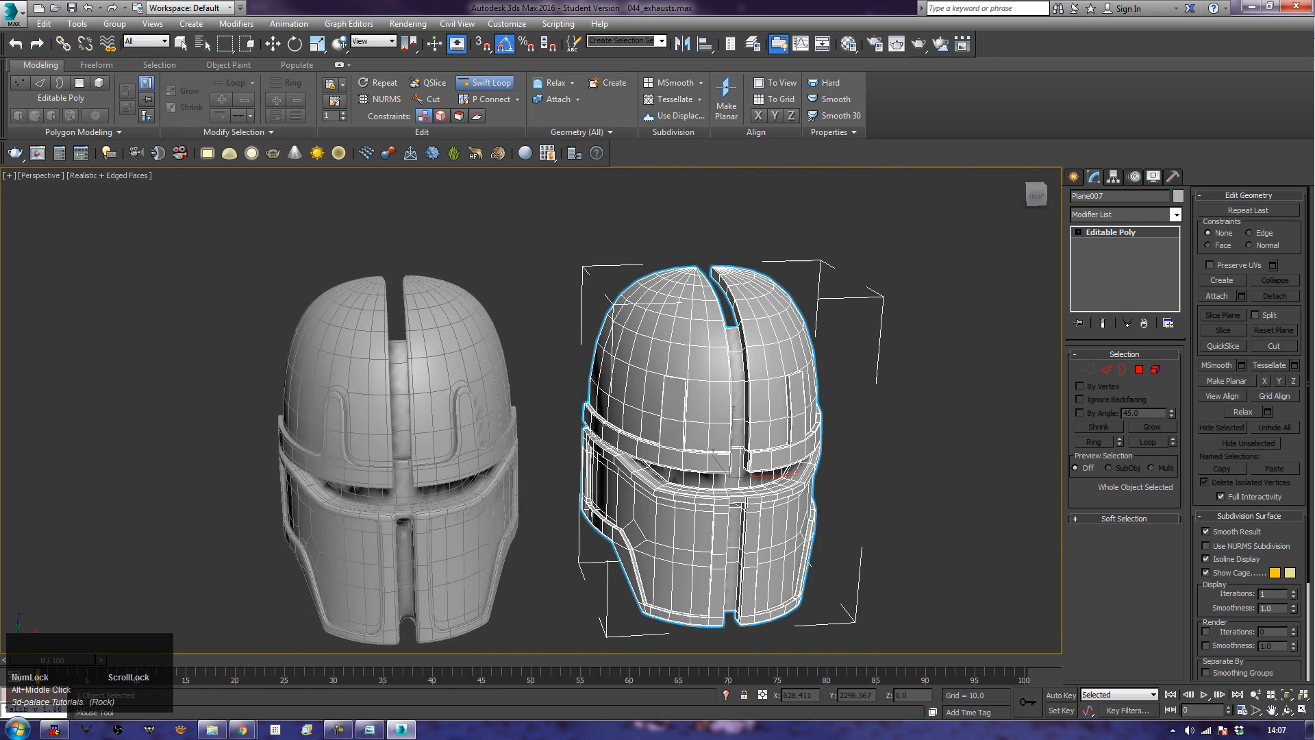
alt+middle_drag(688, 440, 803, 480)
scroll(747, 452, up, 3)
scroll(802, 523, up, 3)
Step: Select the short edges at the upper corners of both raised panels on the dome
click(1106, 370)
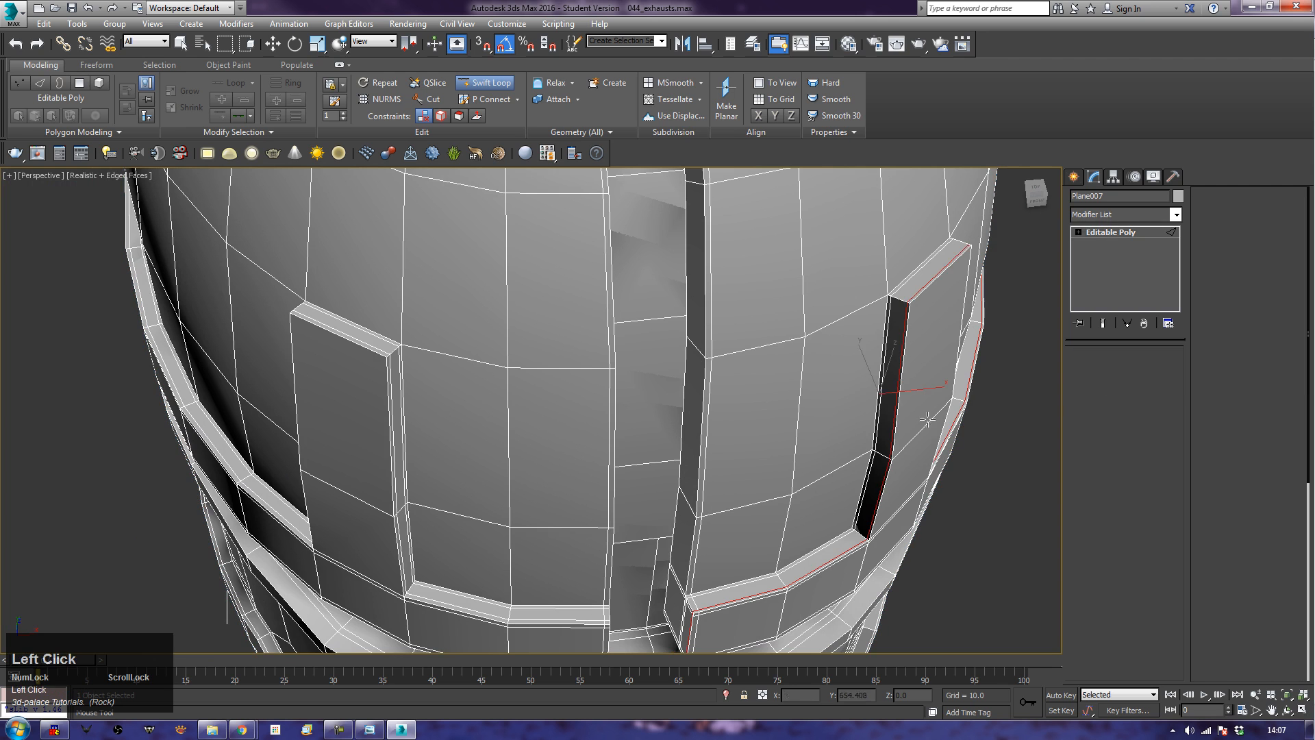
right_click(444, 385)
scroll(736, 394, down, 3)
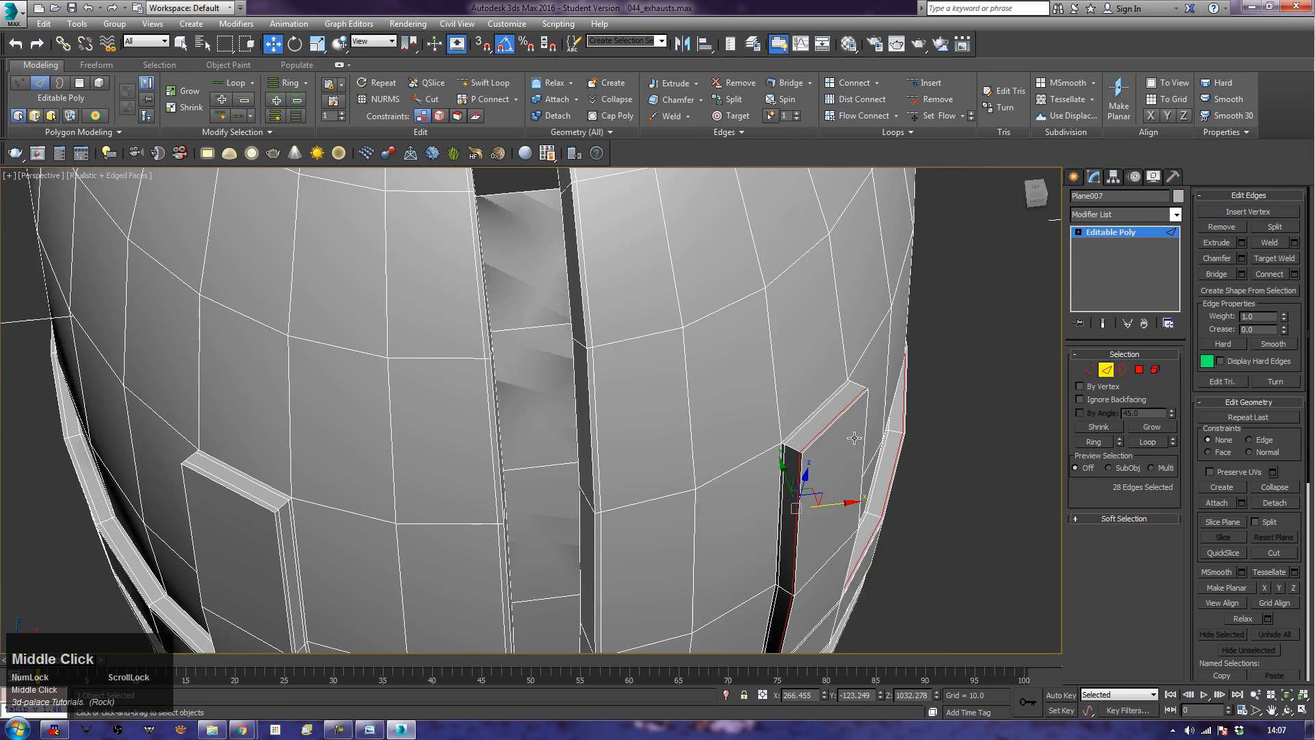
middle_drag(795, 452, 812, 479)
scroll(818, 469, up, 4)
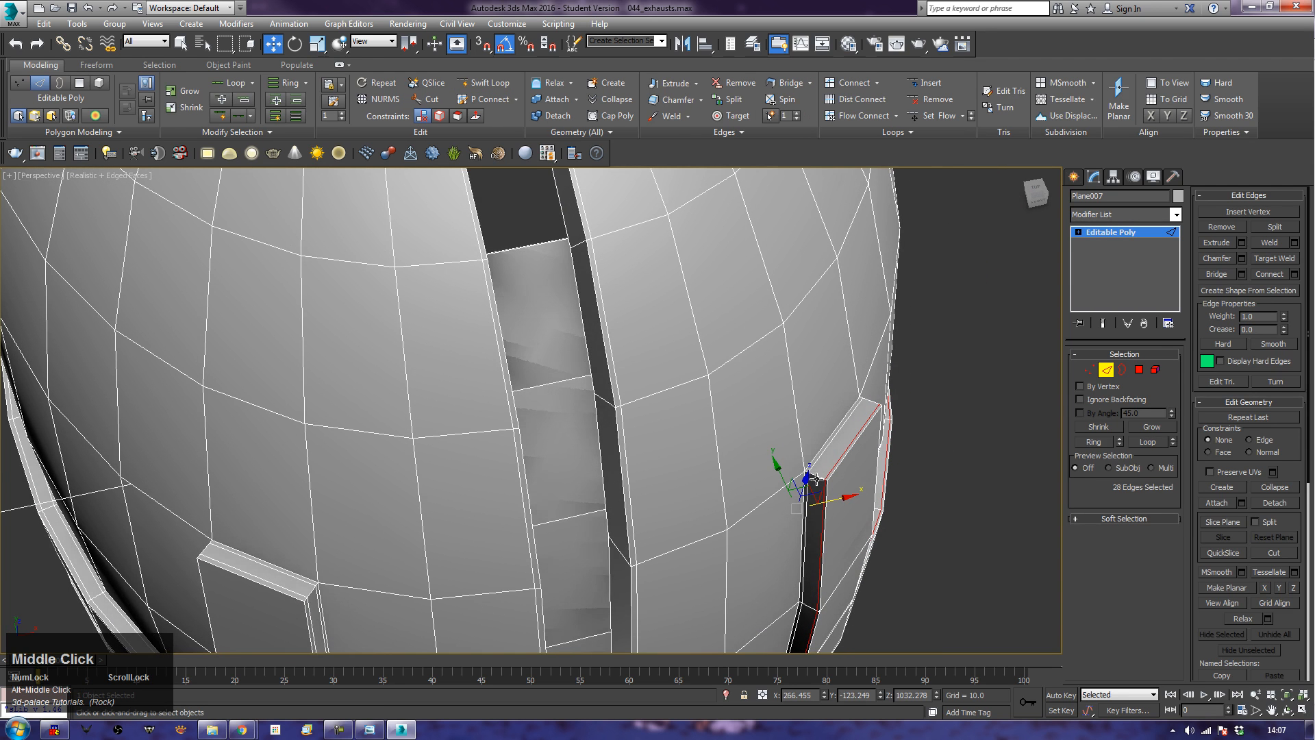
click(815, 477)
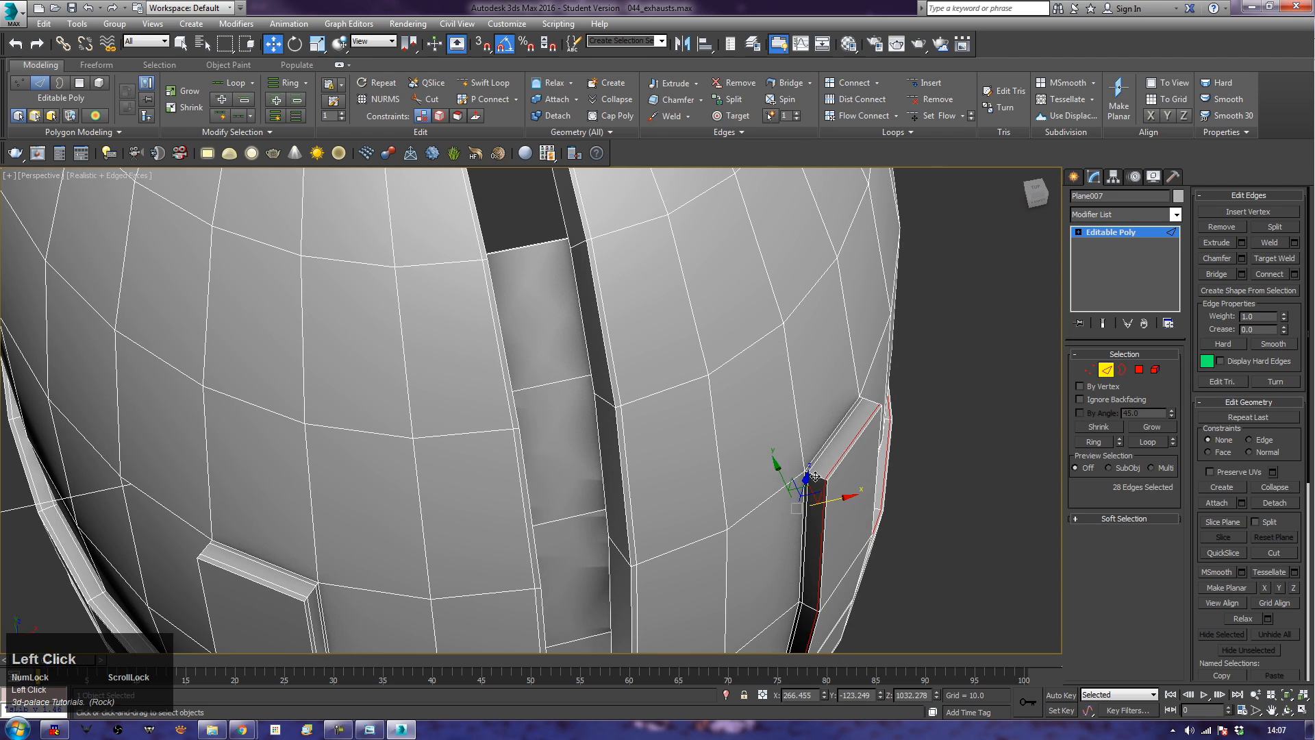
ctrl+click(870, 400)
middle_drag(499, 484, 526, 410)
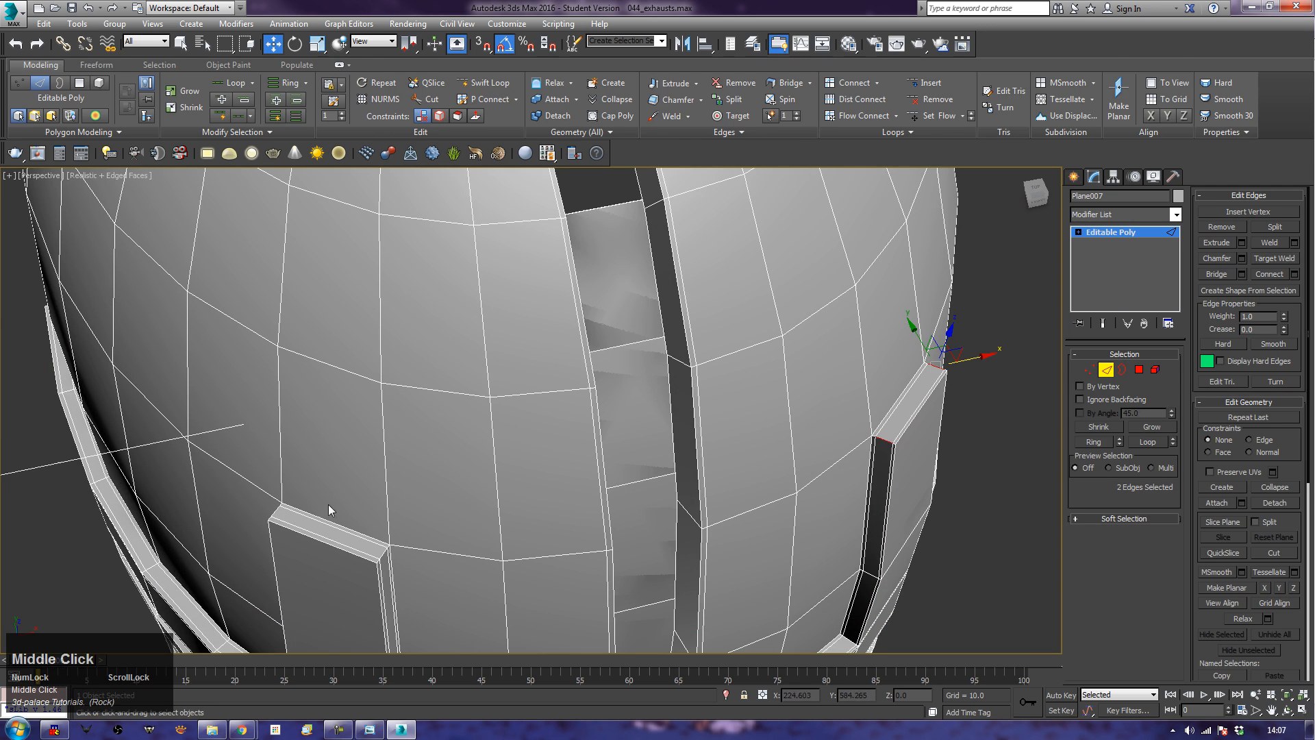
ctrl+click(275, 518)
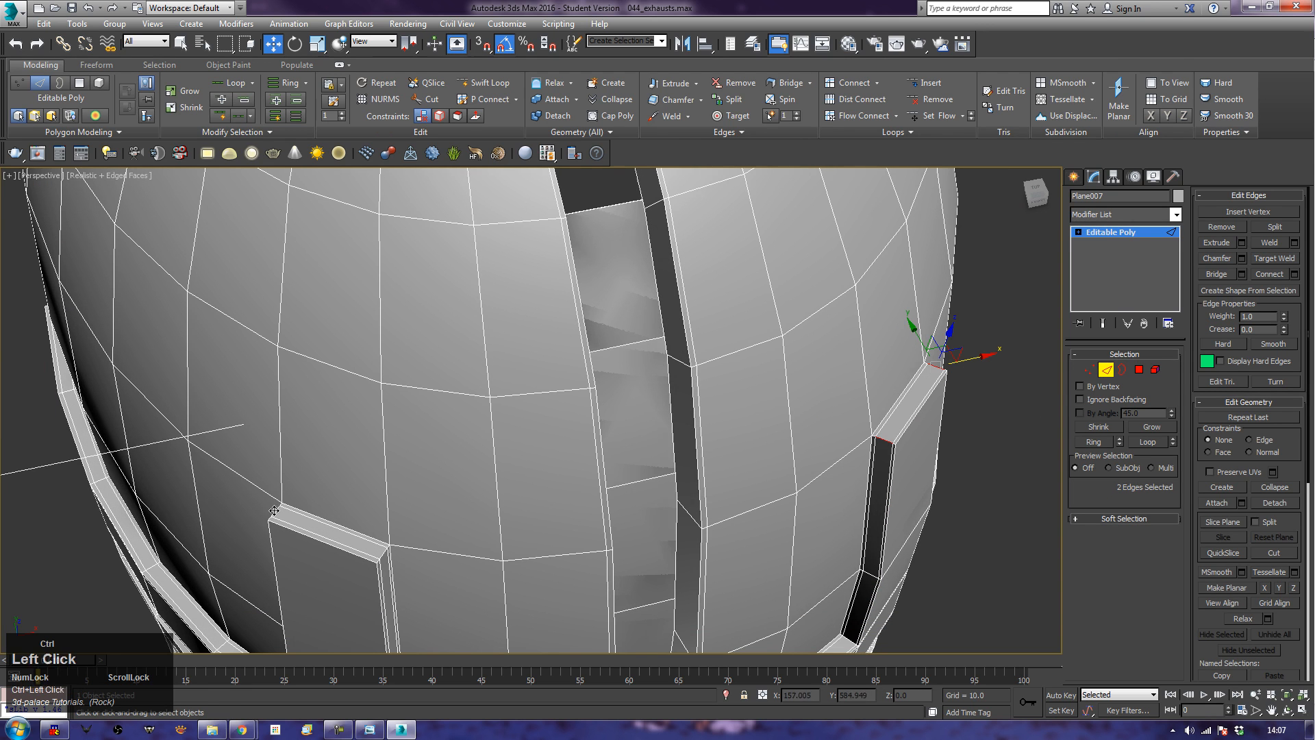
ctrl+click(383, 552)
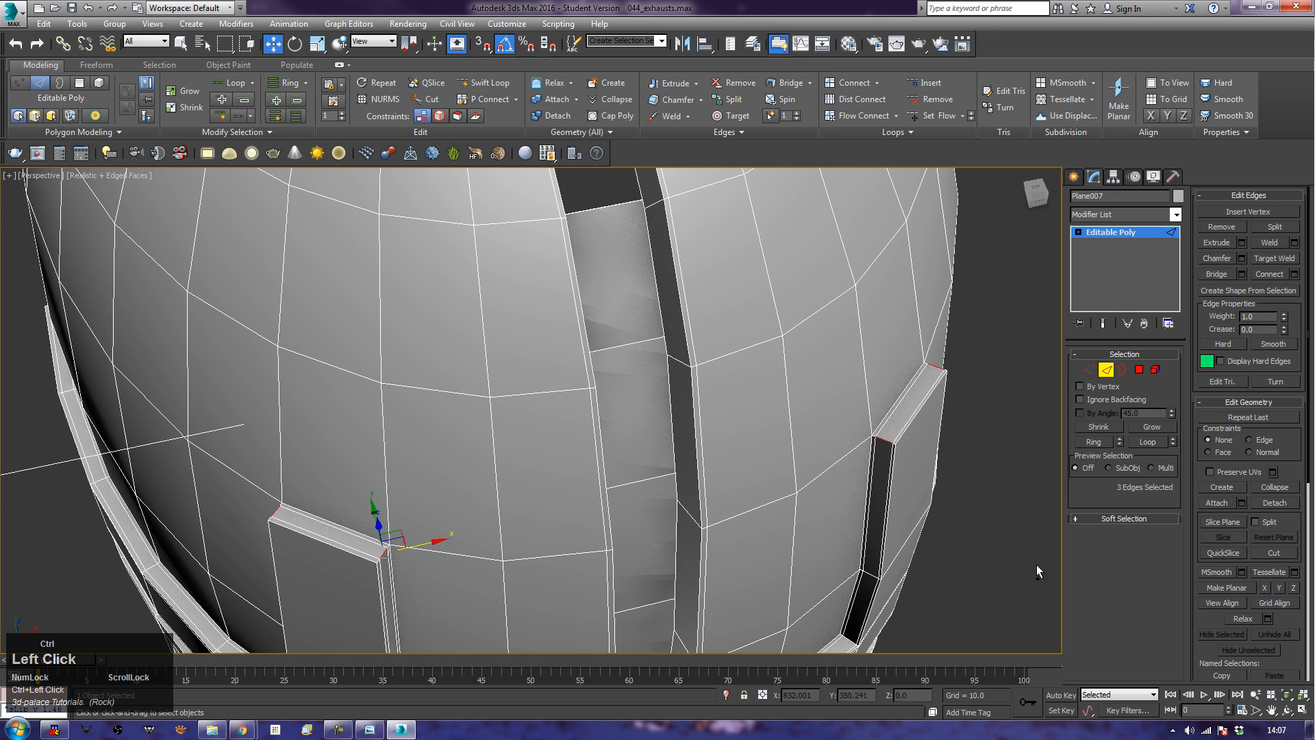
Step: Grow the corner edge selection and deselect the extra edges along the raised panels, keeping only the segments that cross their upper corners
click(1155, 426)
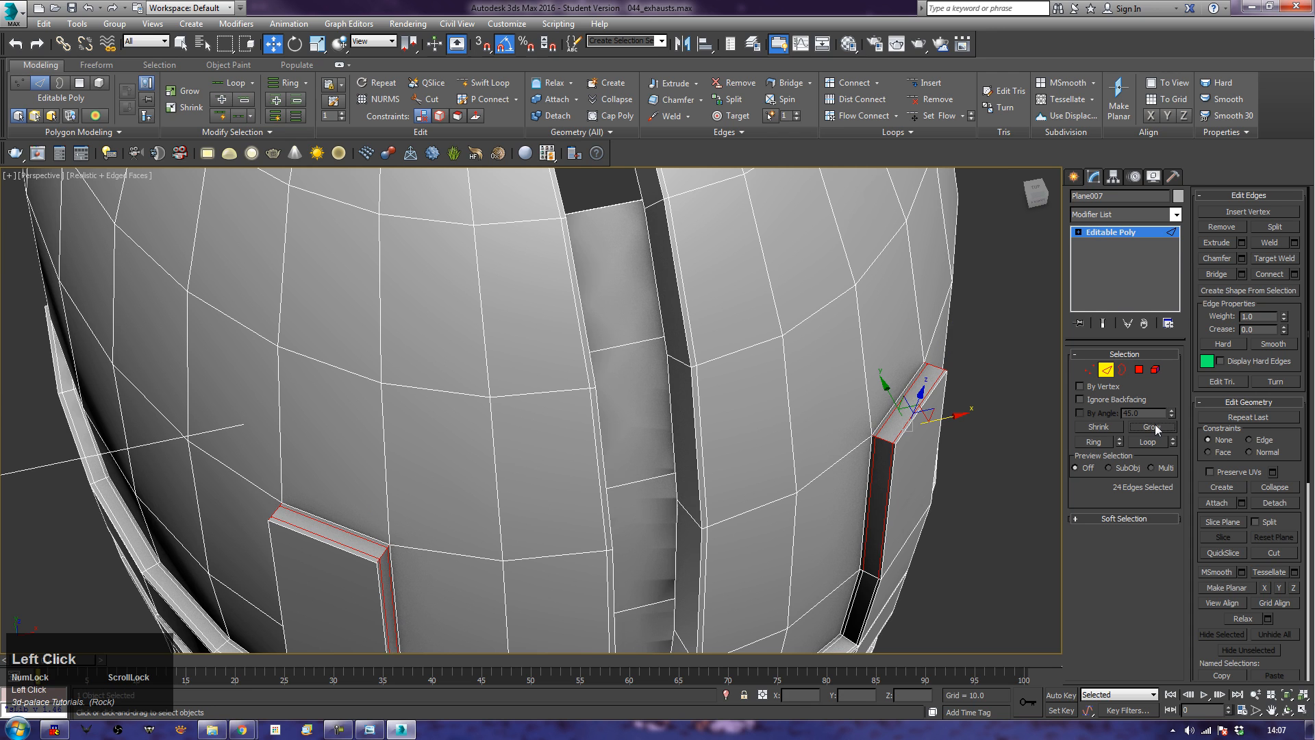
alt+middle_click(903, 524)
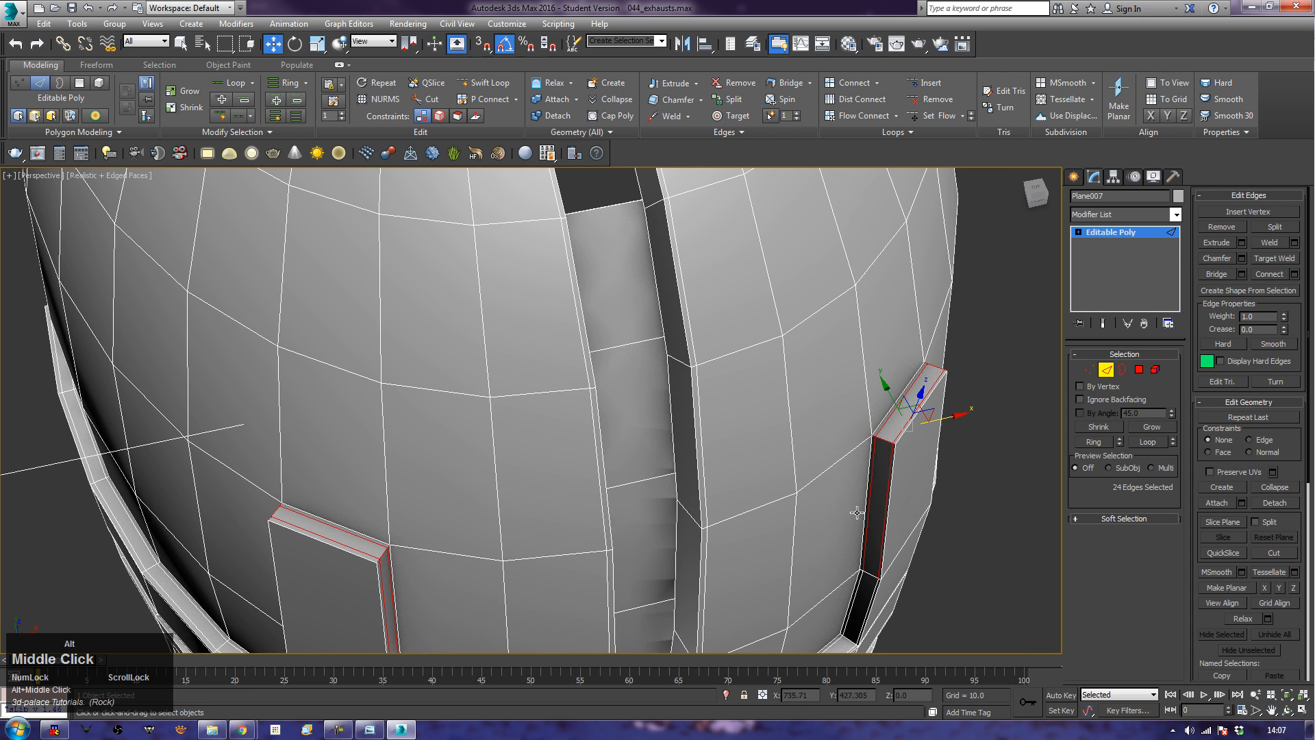
alt+drag(818, 530, 1000, 598)
alt+drag(884, 555, 885, 545)
alt+drag(920, 411, 930, 420)
alt+drag(337, 505, 504, 595)
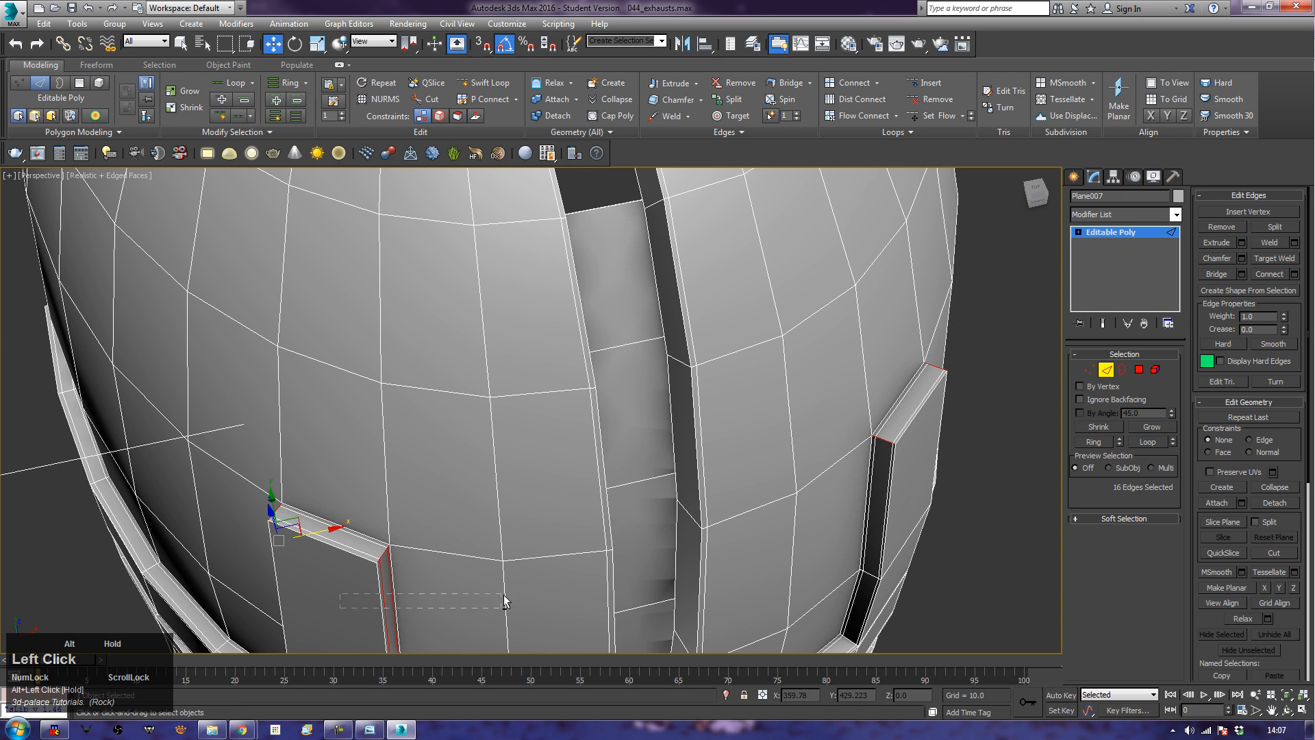
alt+drag(331, 597, 339, 599)
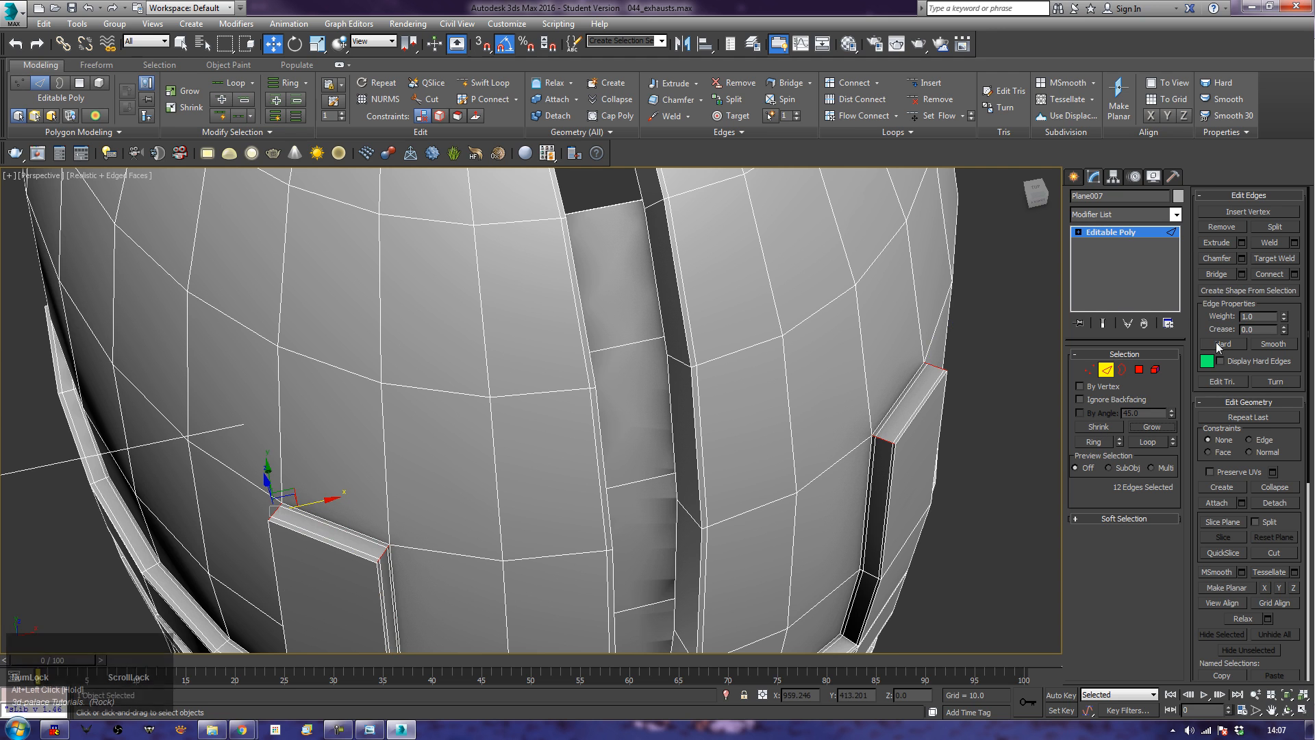
Step: Chamfer the raised panels' upper corner edges by about 2.145 and clear the edge selection
click(1241, 258)
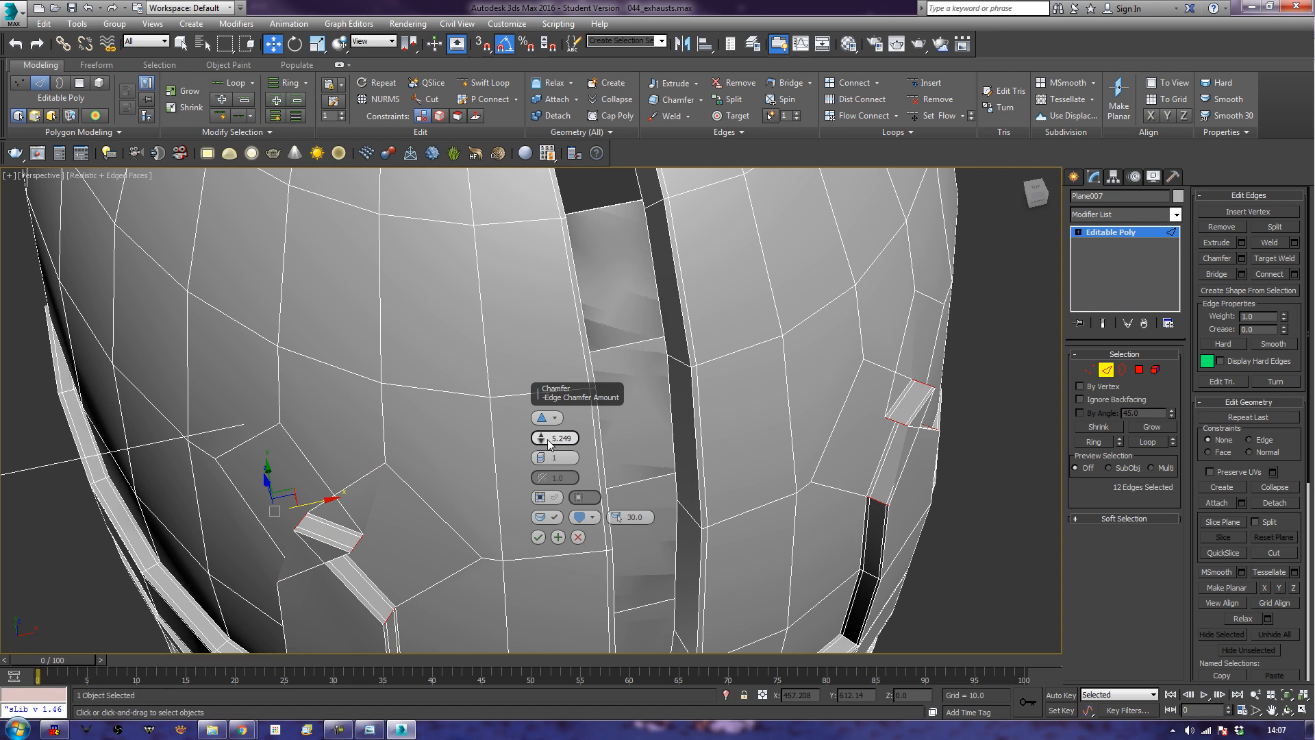
drag(541, 439, 541, 455)
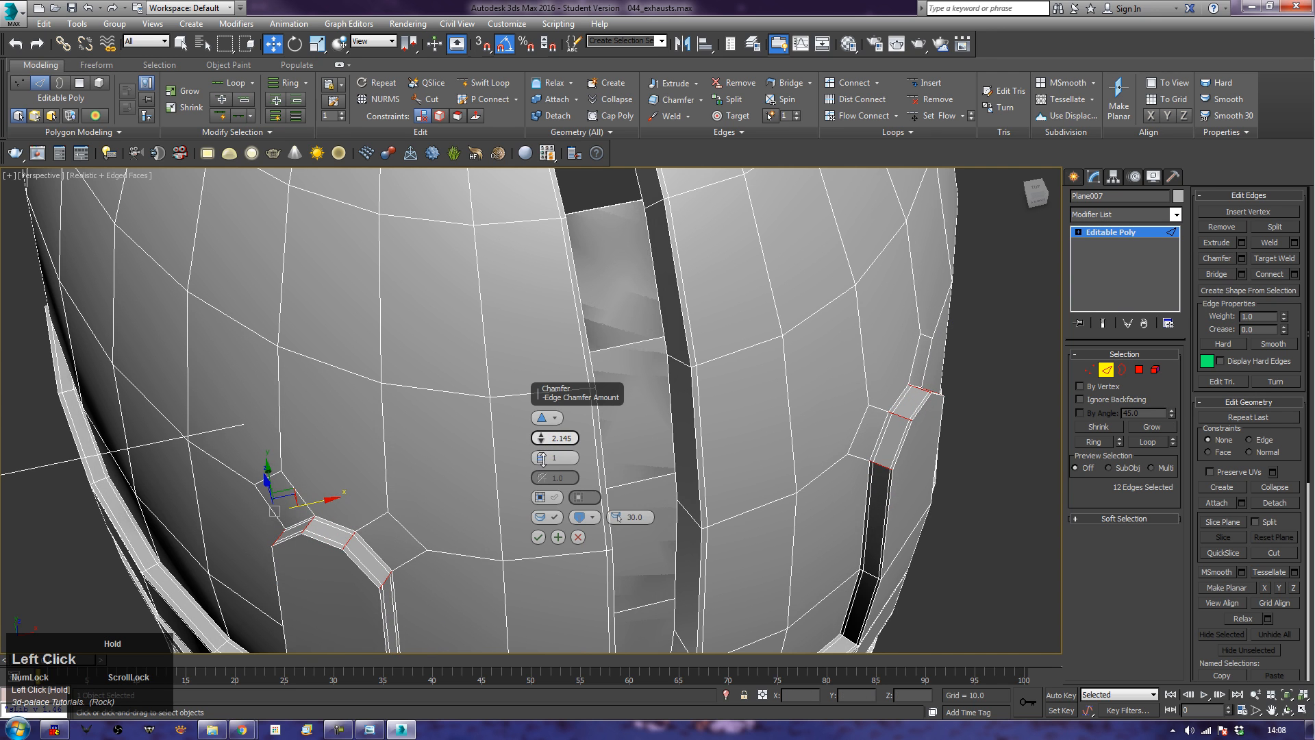
click(538, 537)
middle_drag(529, 540, 531, 480)
scroll(531, 433, down, 10)
click(695, 527)
Step: Examine both helmets in plain shading without edges, from above and from the front, and restore the edge display
key(F4)
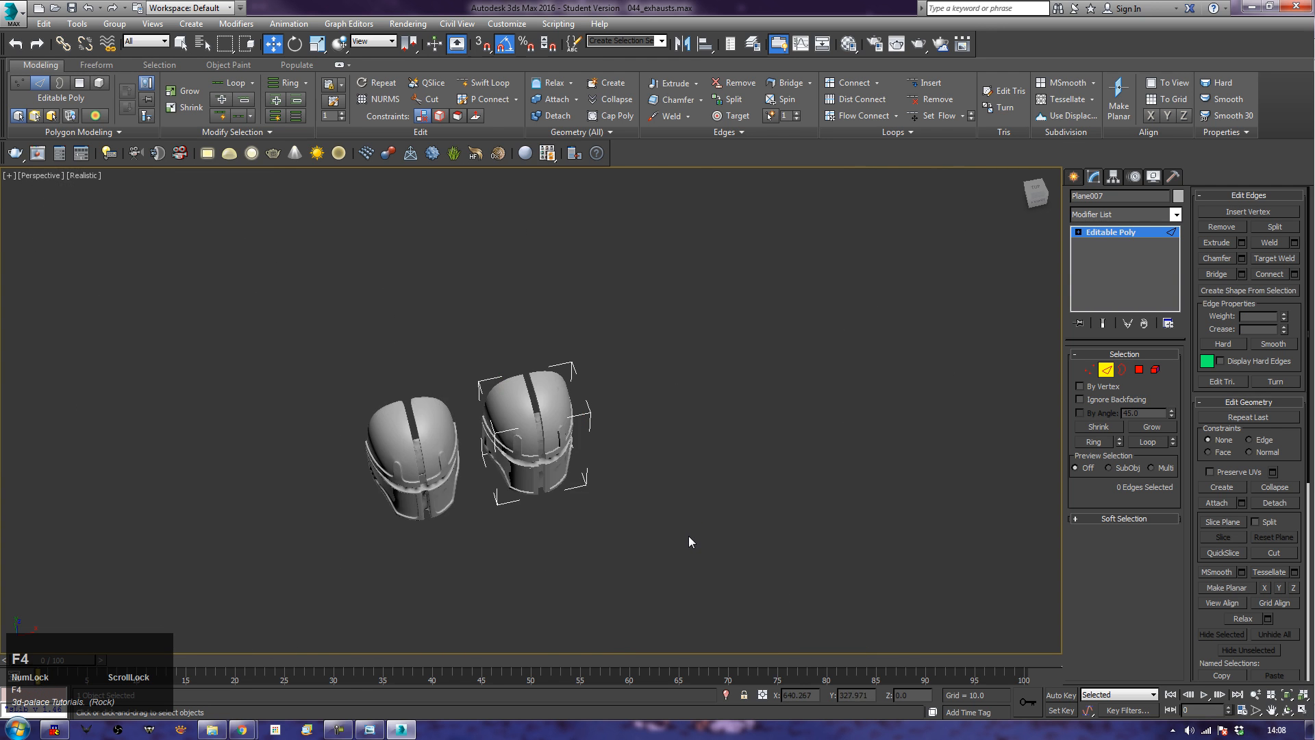
middle_click(690, 513)
alt+middle_drag(574, 557, 544, 457)
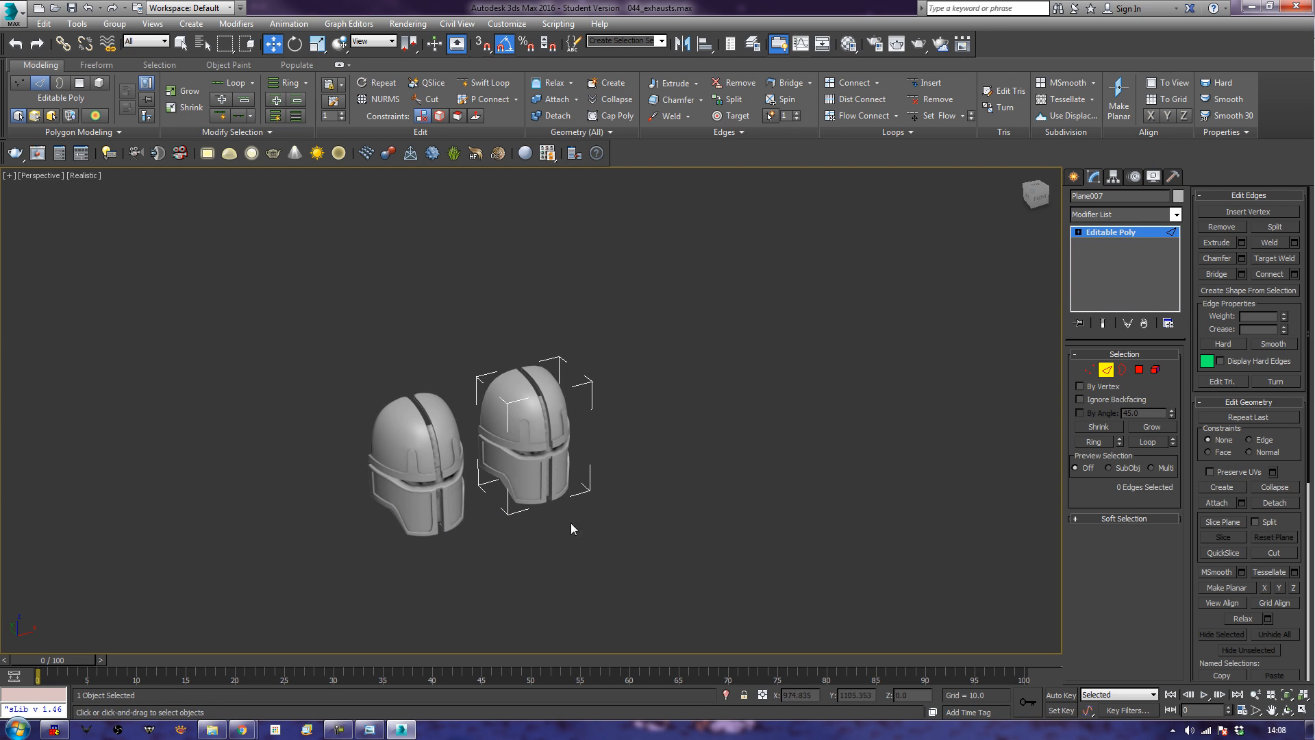
alt+middle_drag(649, 535, 716, 602)
scroll(607, 546, up, 5)
key(F4)
Step: Add a vertical Swift Loop edge loop to the lower mask on each side of its front slot
middle_drag(762, 648, 811, 557)
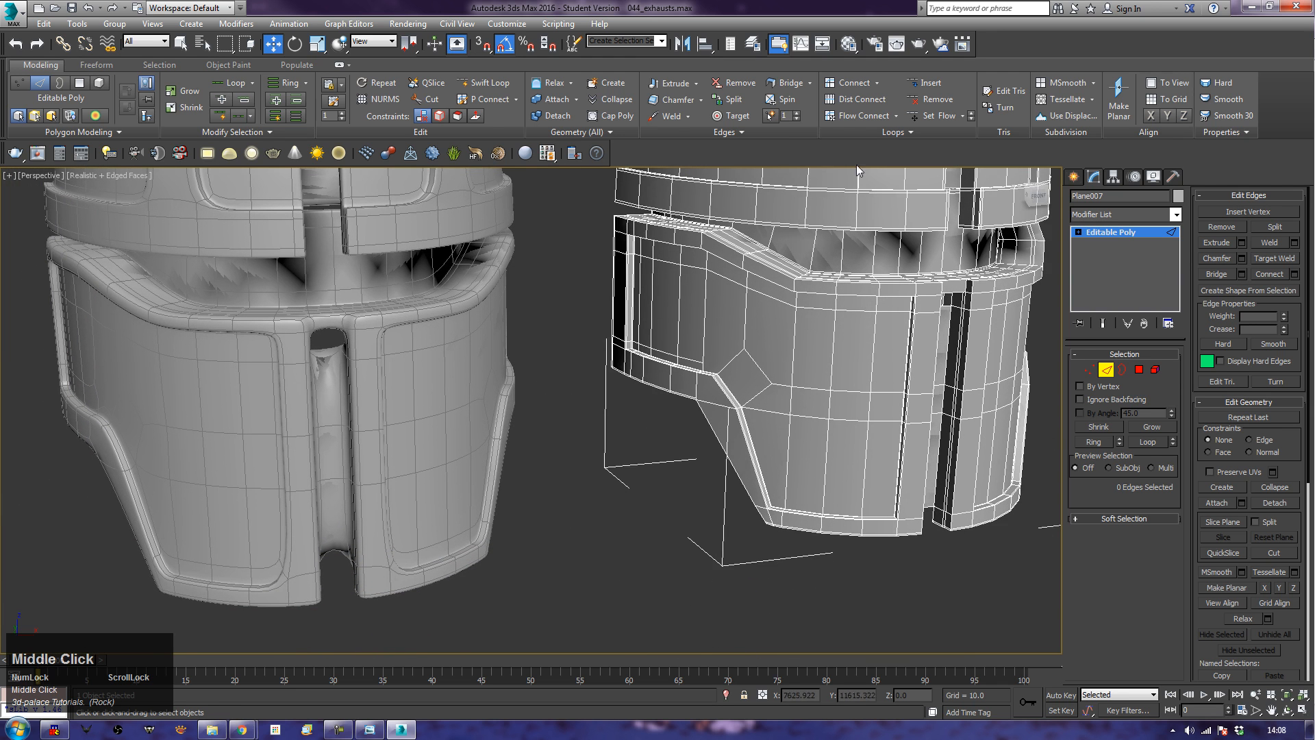
click(483, 82)
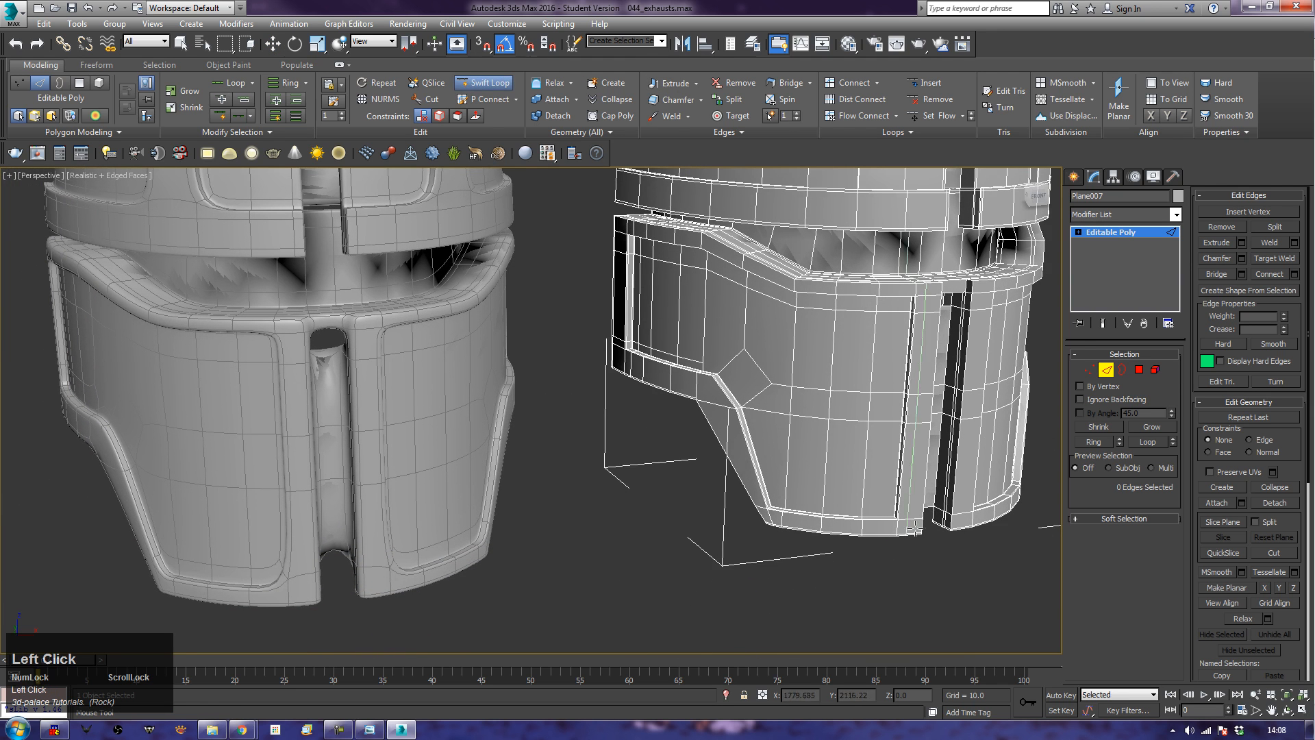
click(888, 533)
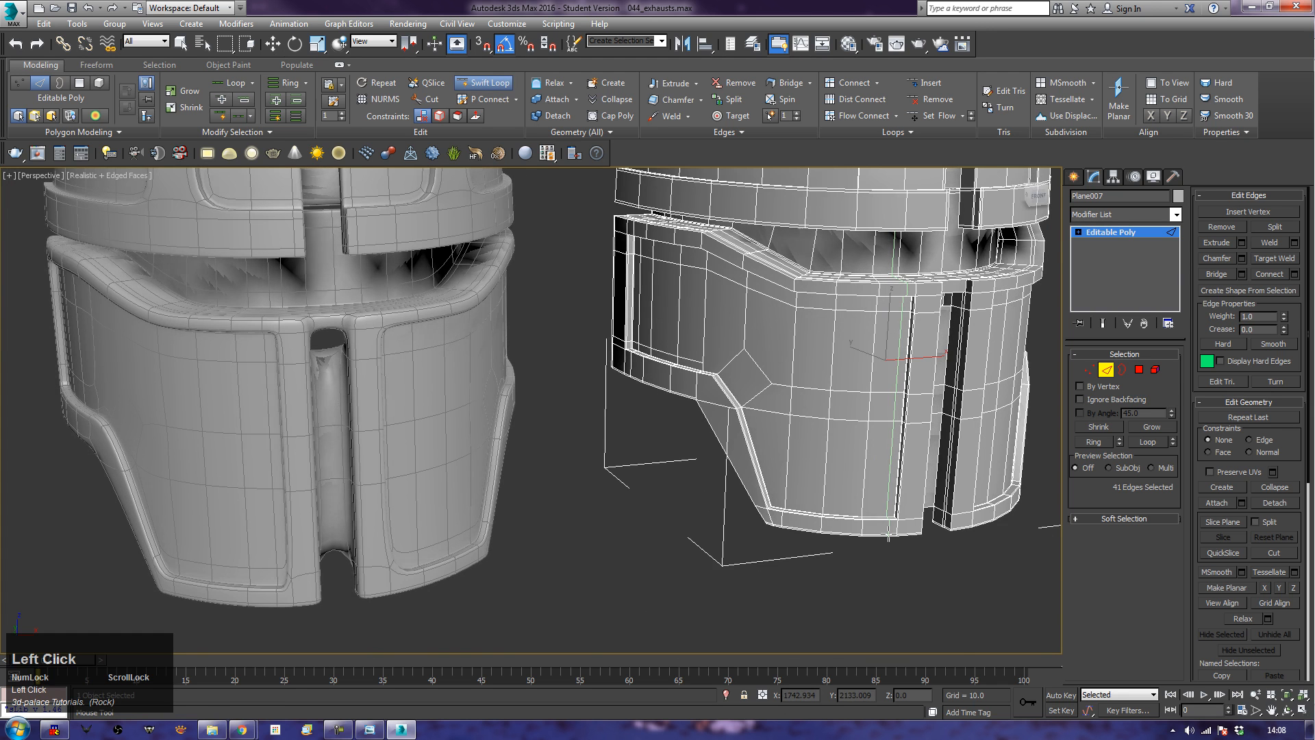
alt+middle_drag(998, 573, 929, 560)
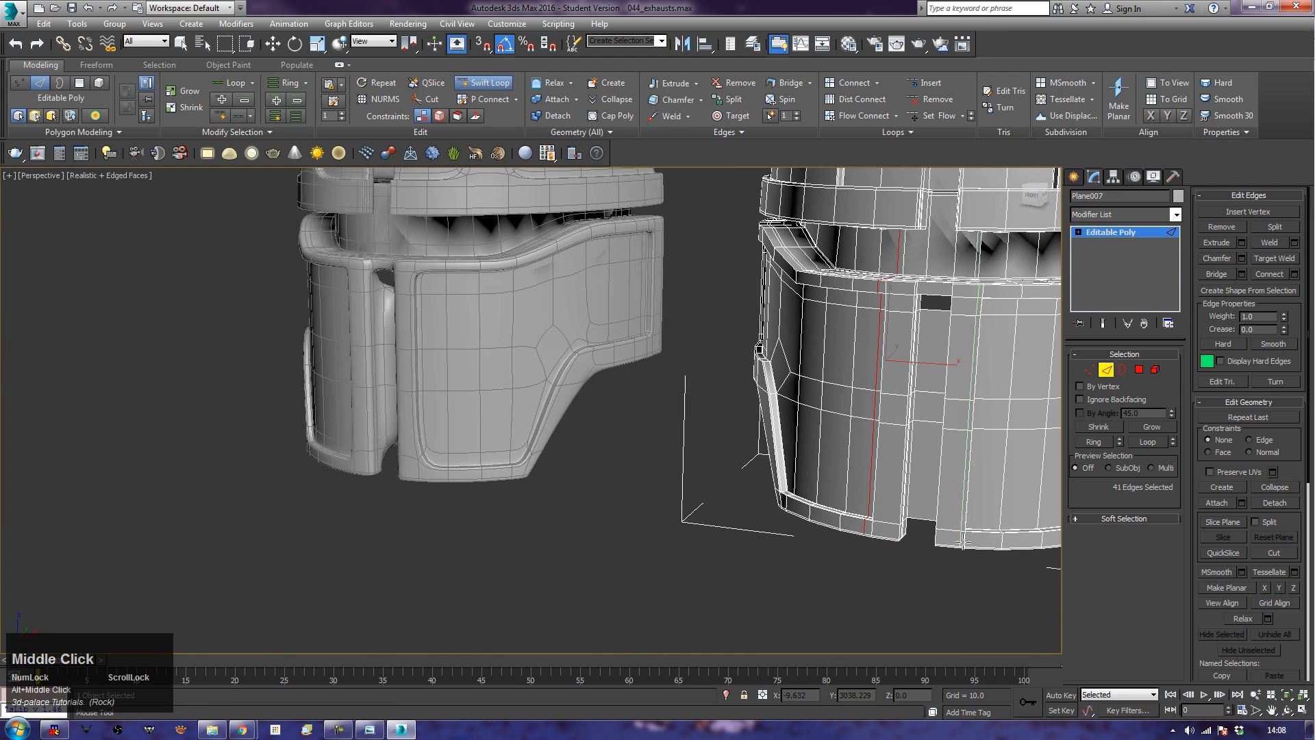
click(973, 537)
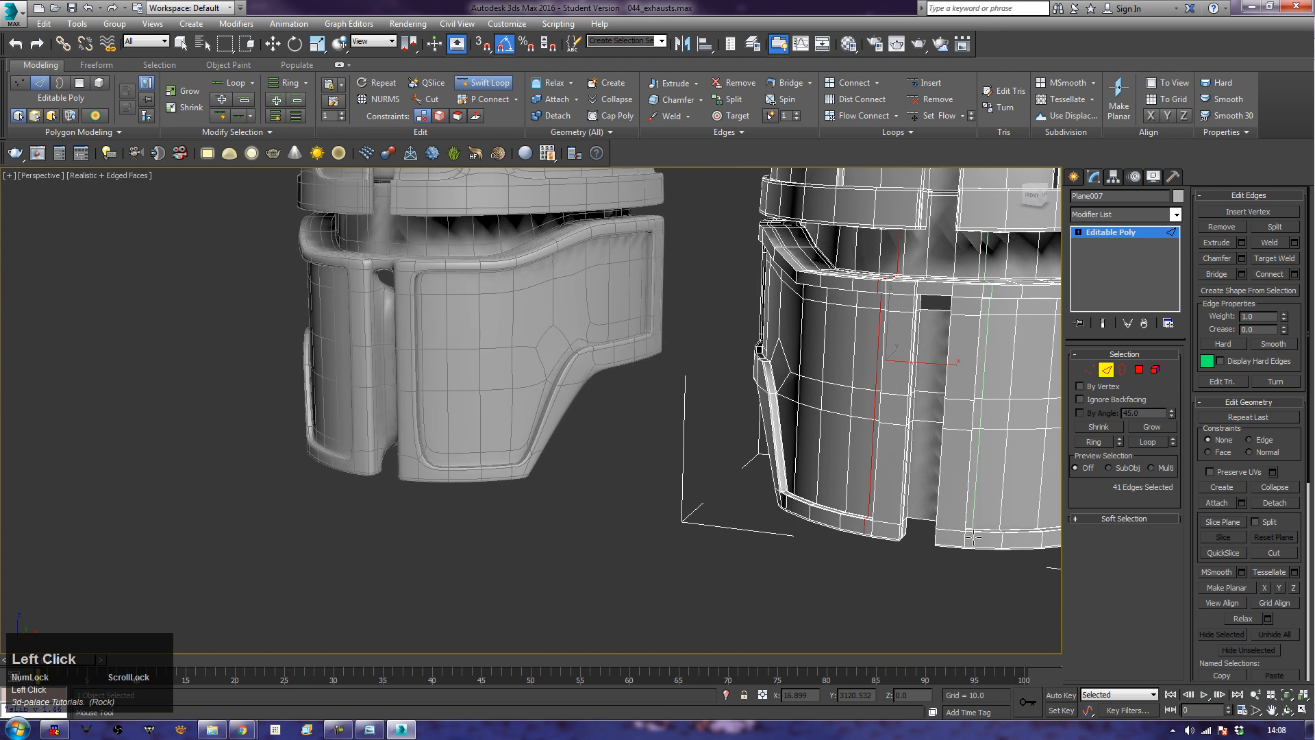
Step: Add vertical supporting edge loops through the lower mask's upper ledge, close to both edges of the front slot
middle_drag(727, 475, 713, 529)
scroll(801, 510, up, 4)
middle_drag(807, 479, 780, 519)
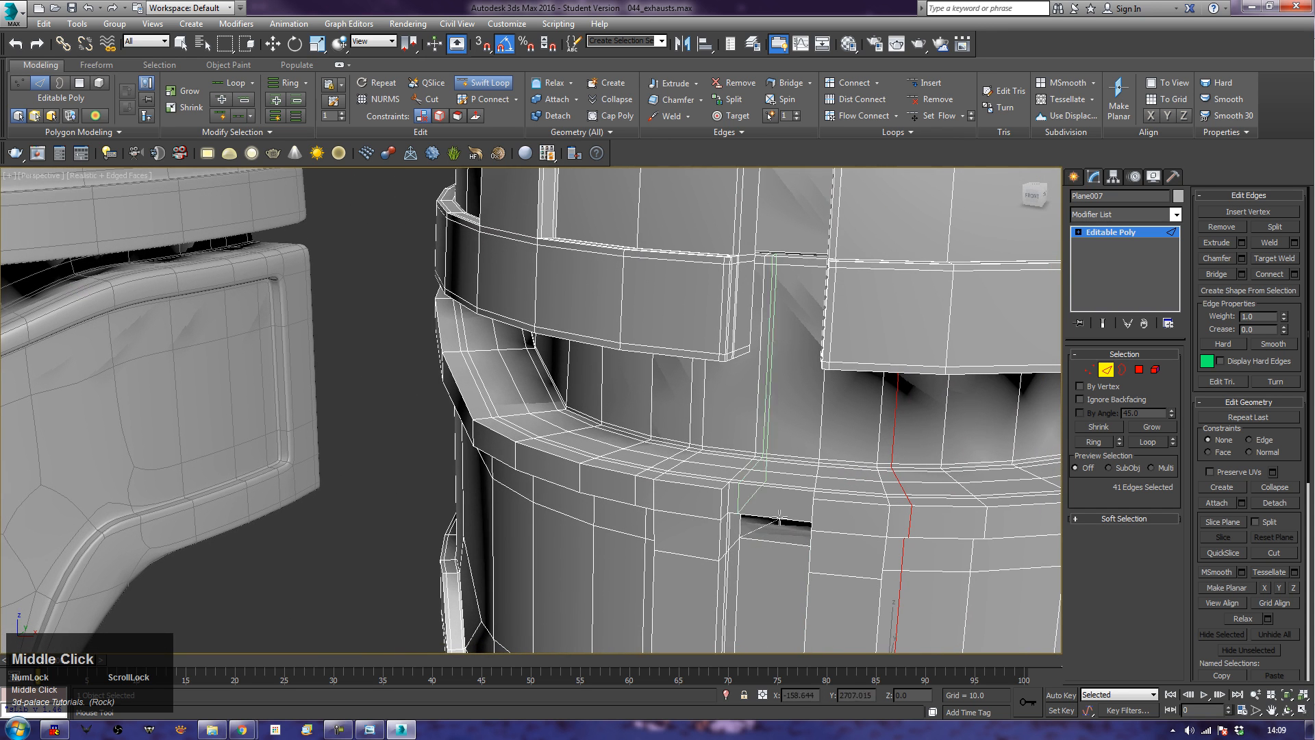
click(738, 481)
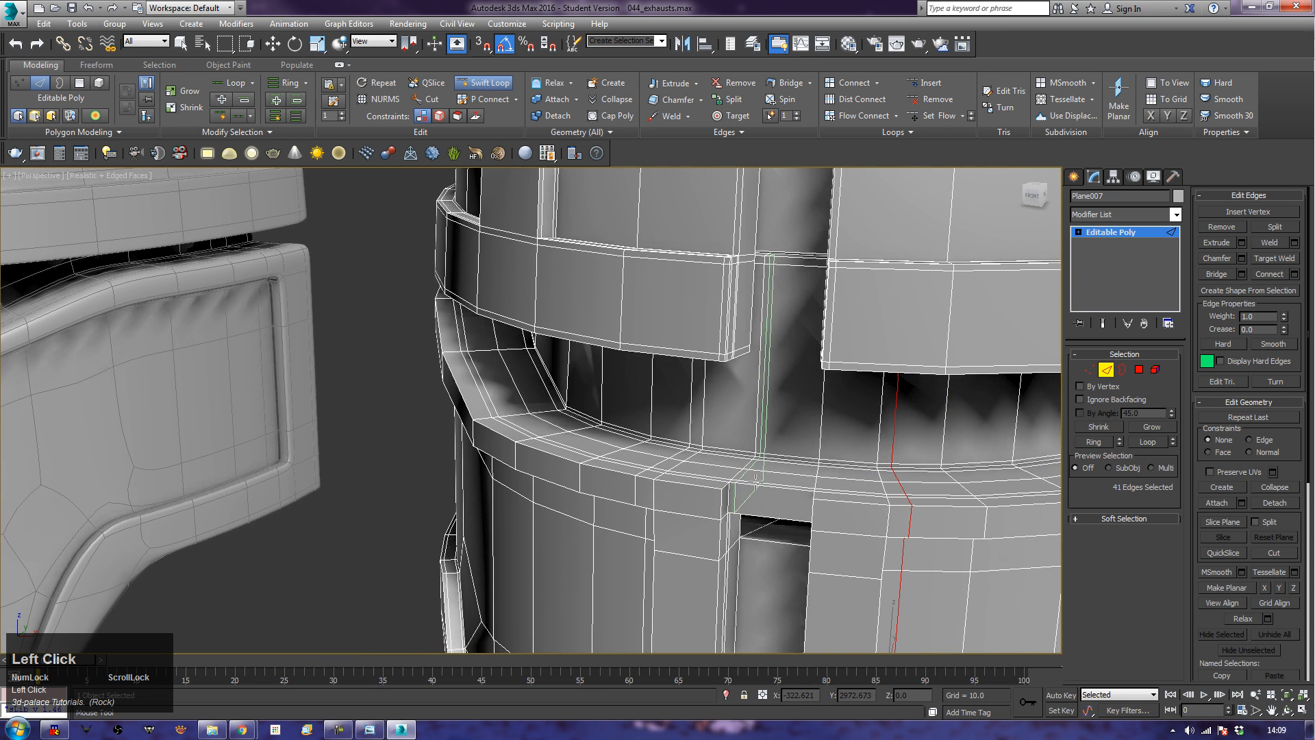
click(809, 491)
Step: Add supporting edge loops along the outer rim of the lower mask's ledge on both sides of the slot, and leave Swift Loop with nothing selected
middle_drag(706, 517, 673, 516)
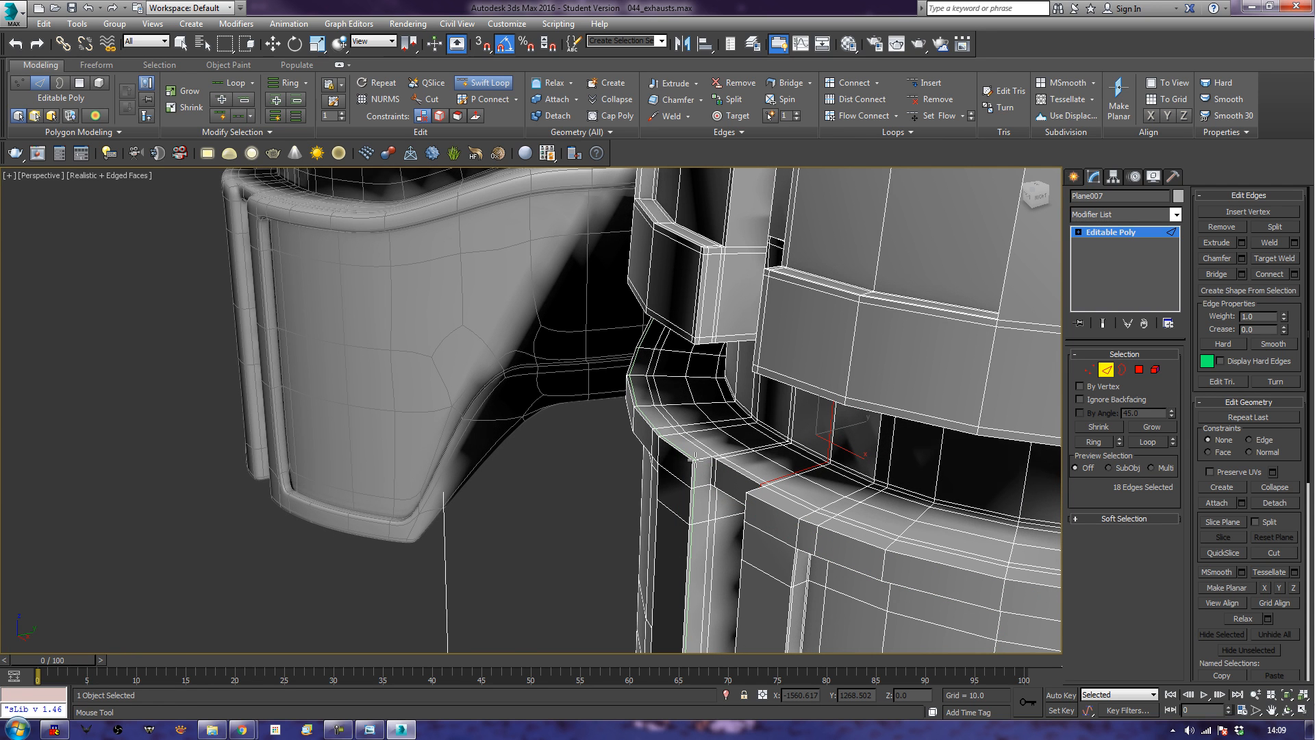
click(696, 457)
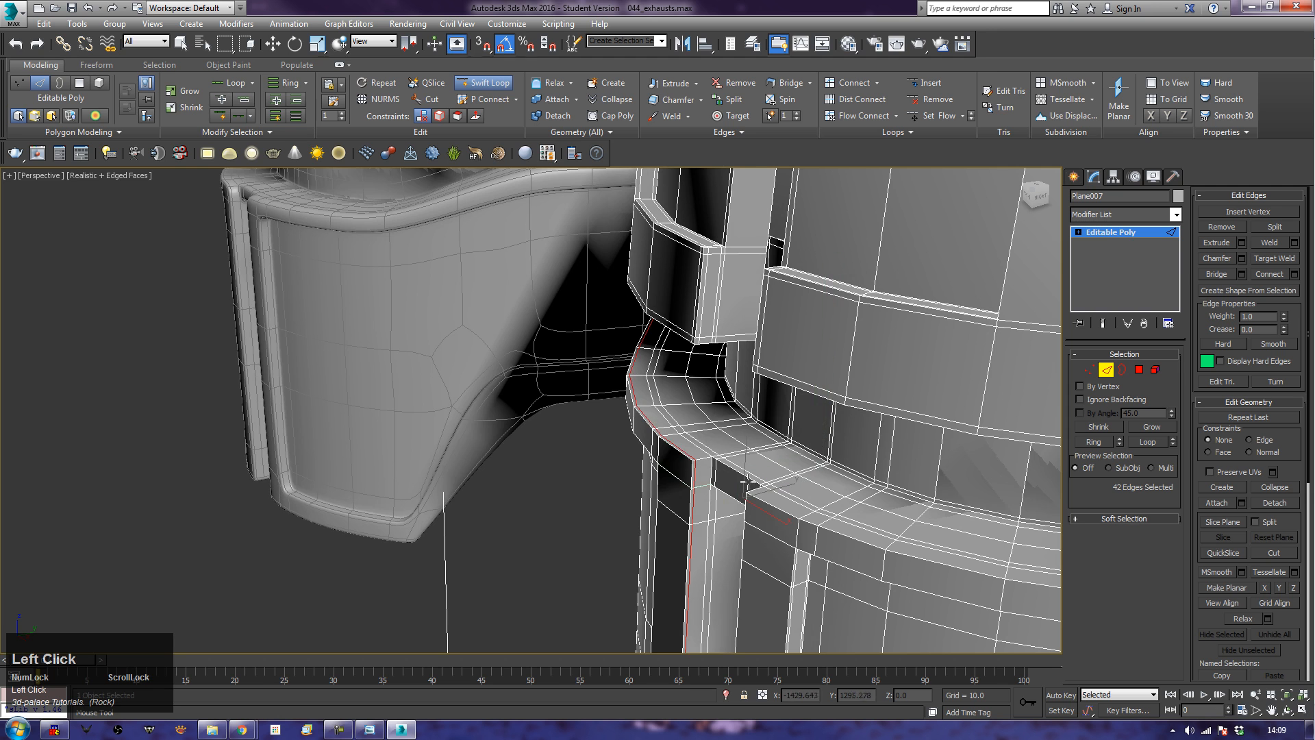
alt+middle_drag(800, 522, 778, 543)
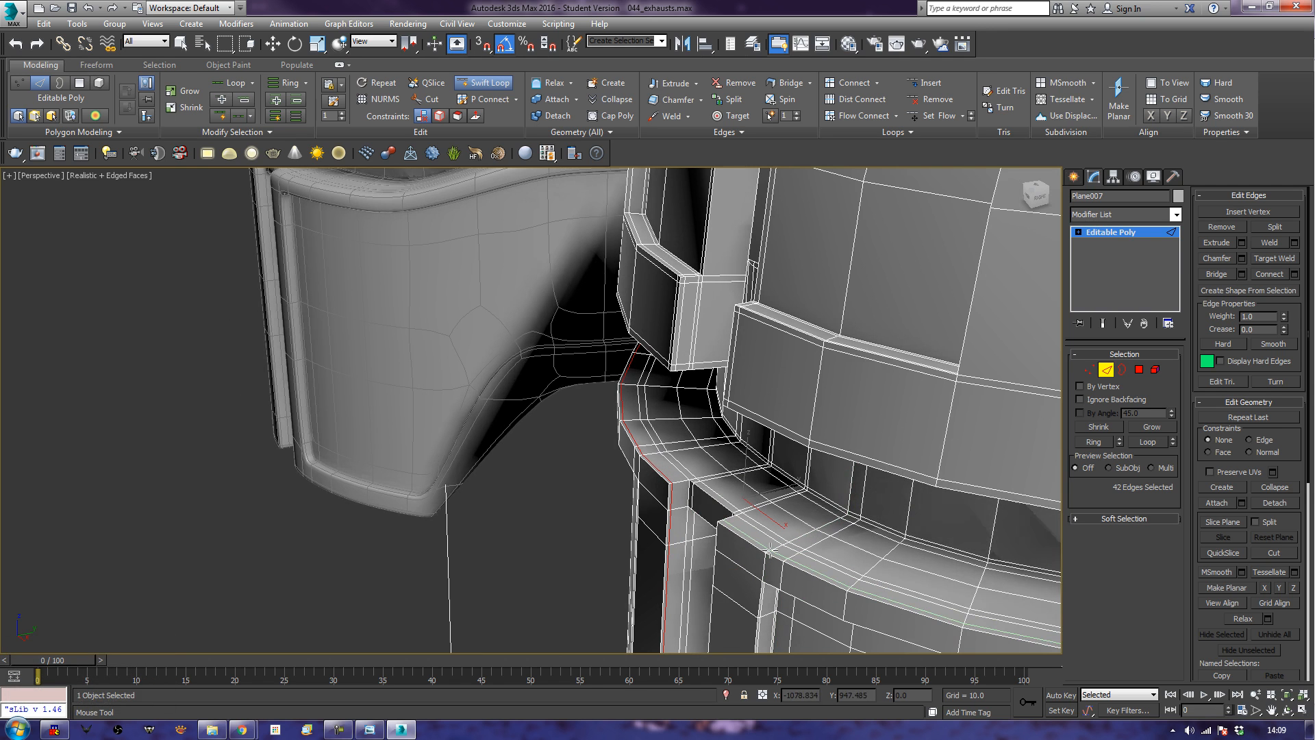
click(769, 551)
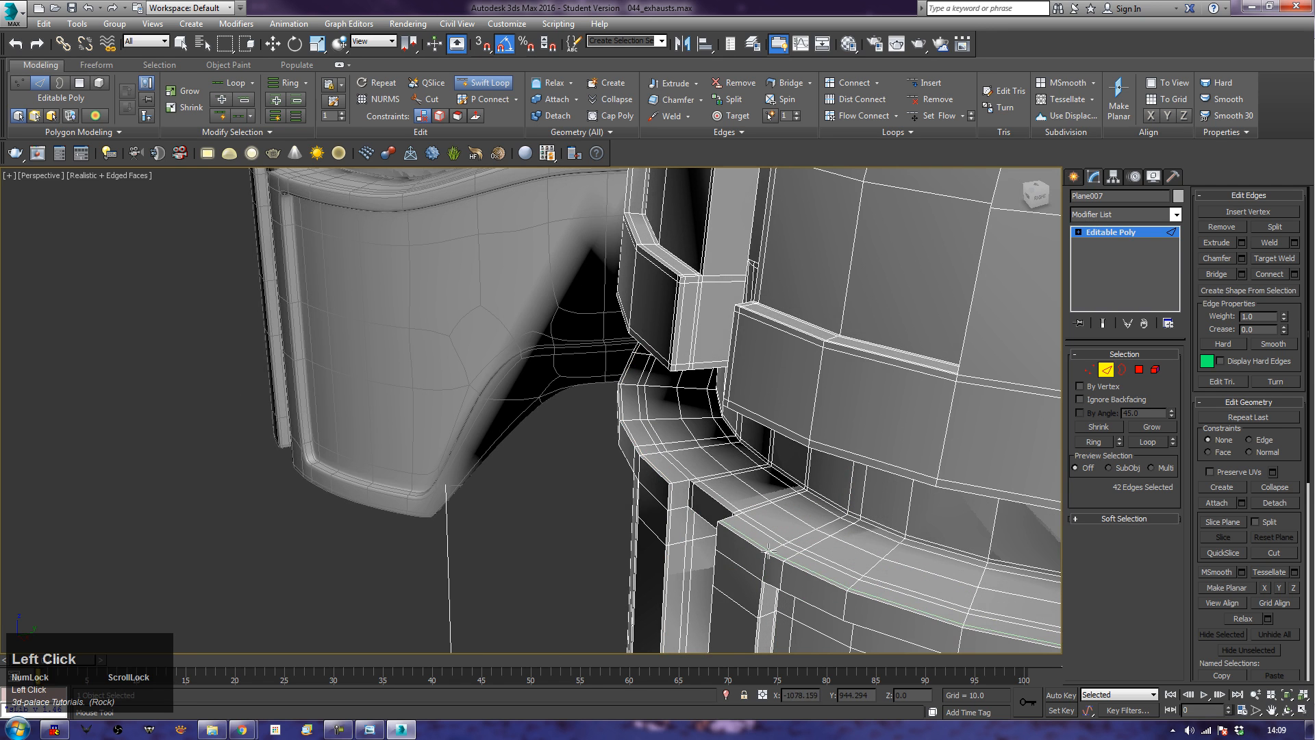
right_click(524, 518)
click(541, 515)
Step: Compare the whole helmet with its smoothed clone from the front, in plain shading without edges
scroll(541, 516, down, 8)
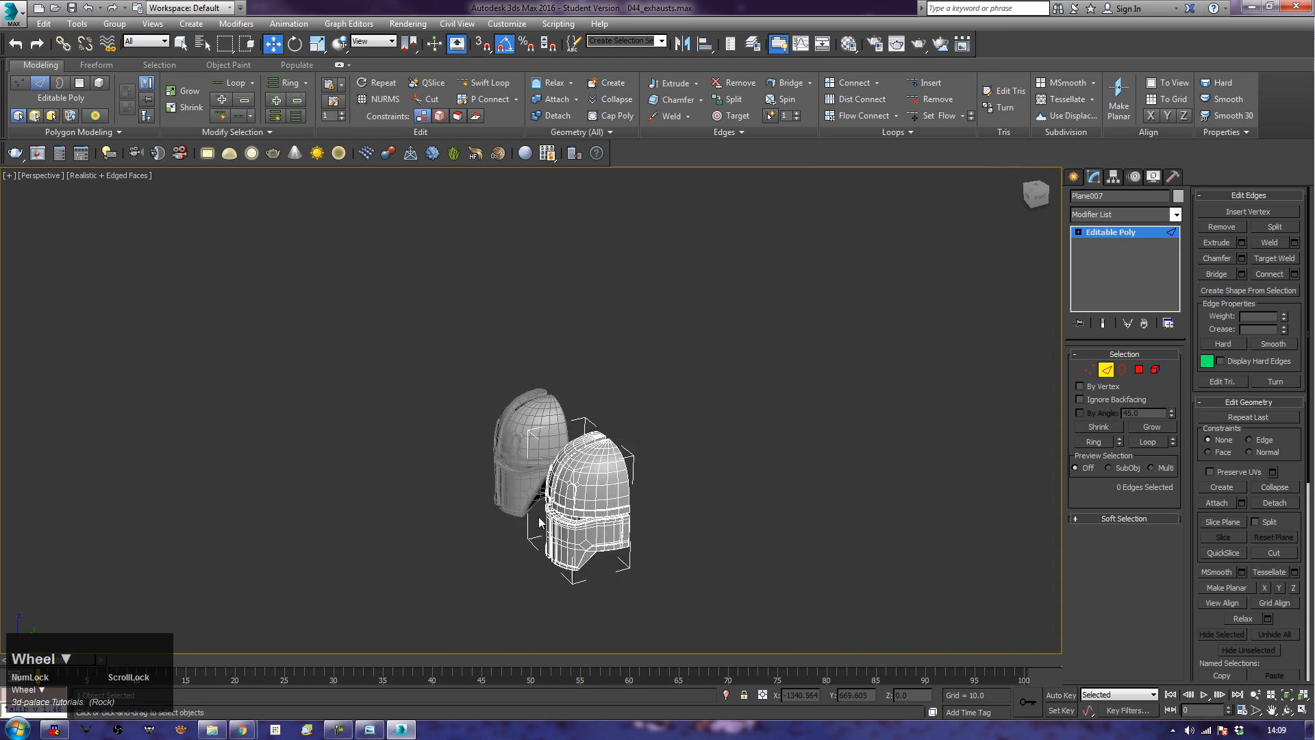
alt+middle_drag(427, 533, 558, 518)
mouse_move(499, 577)
alt+middle_down()
mouse_move(521, 569)
mouse_move(479, 566)
alt+middle_up()
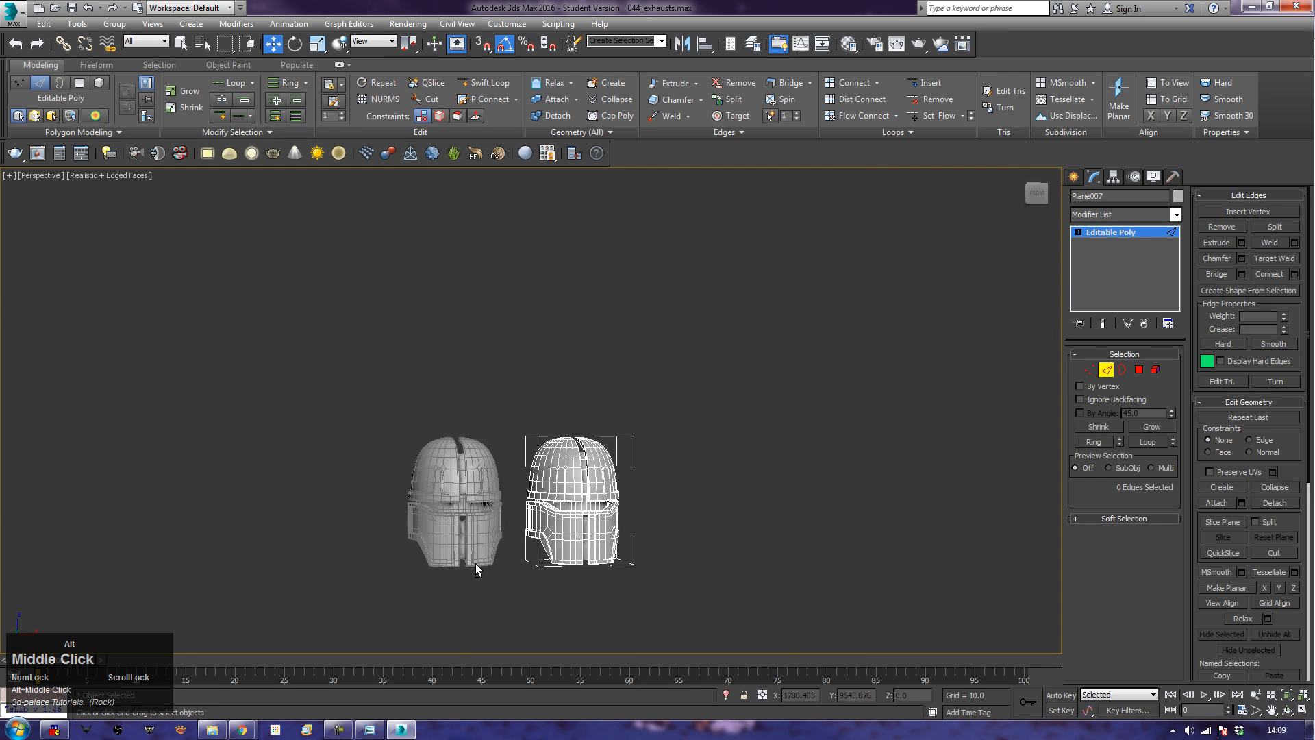
key(F4)
middle_drag(505, 597, 624, 512)
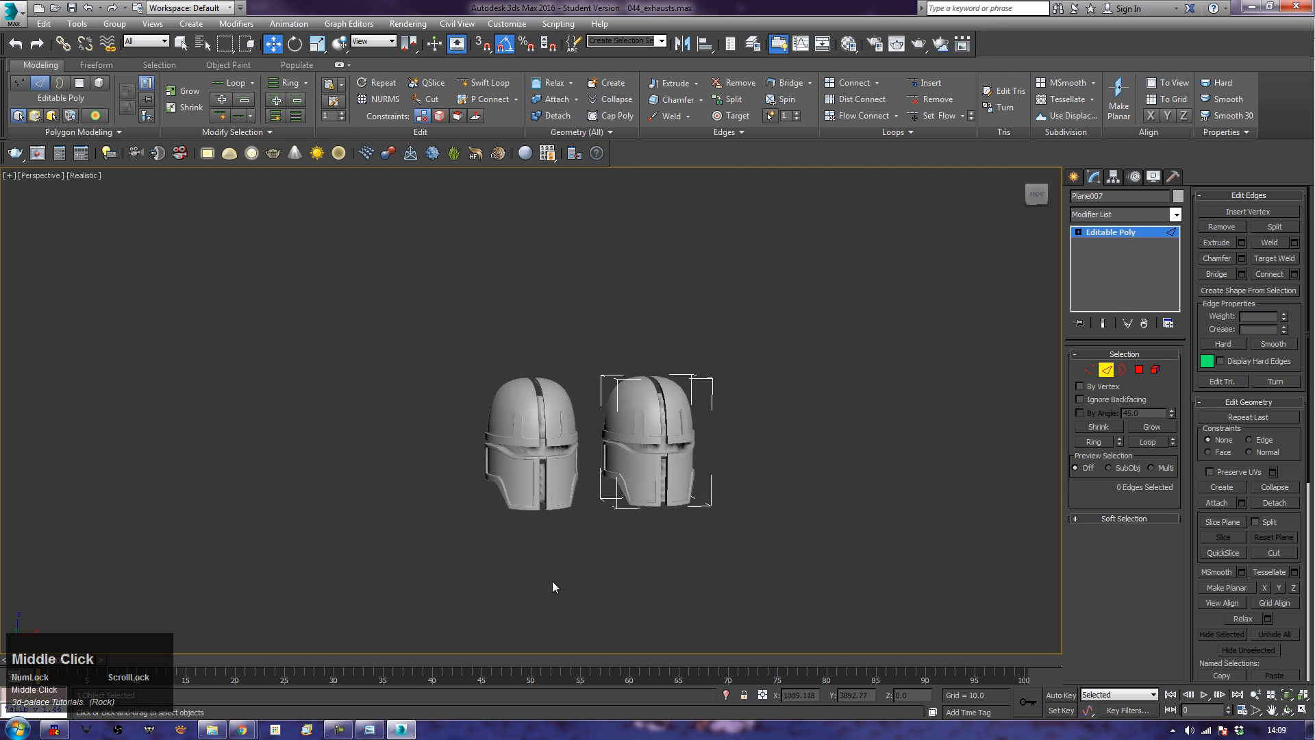